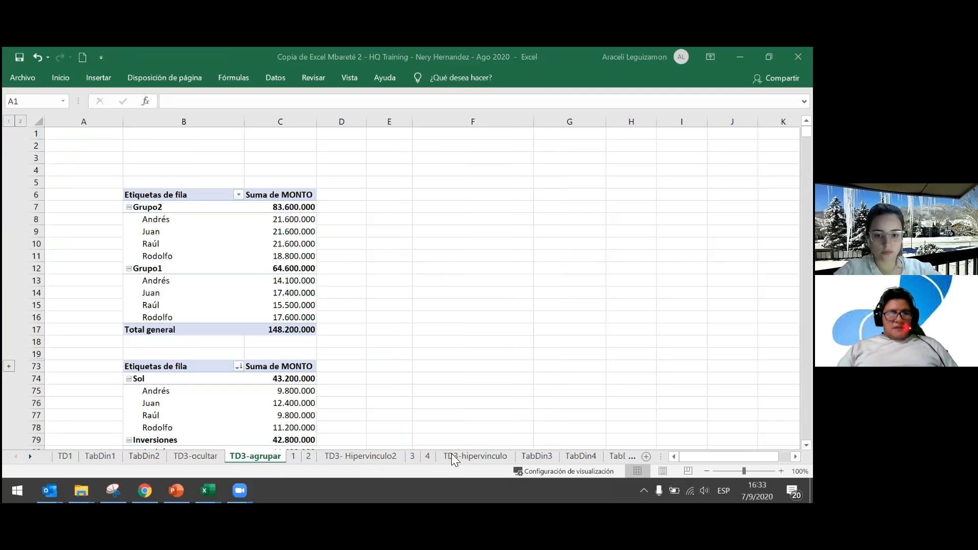
Step: Review the instructions and source data on the TabDin3 sheet, comparing them with the TD3- Hipervinculo2 sheet
click(530, 455)
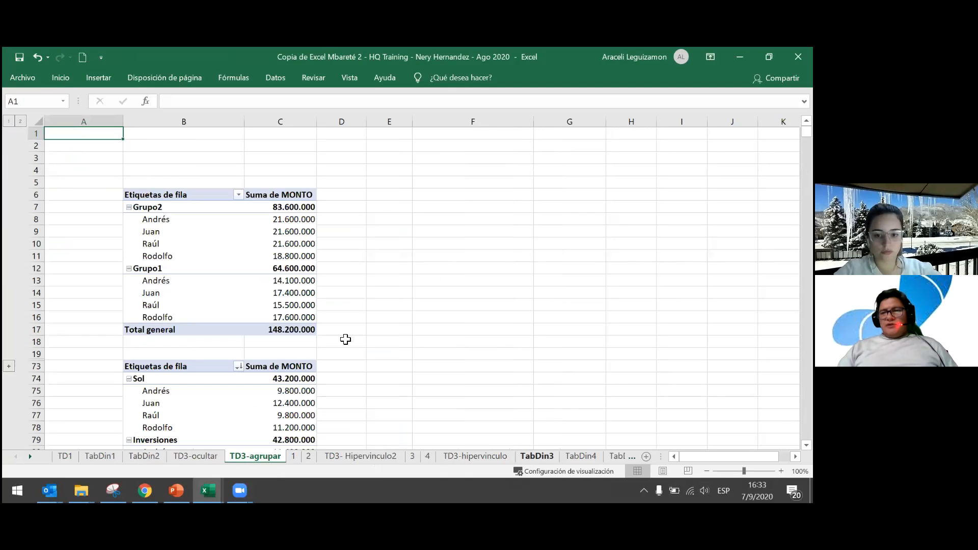
click(551, 459)
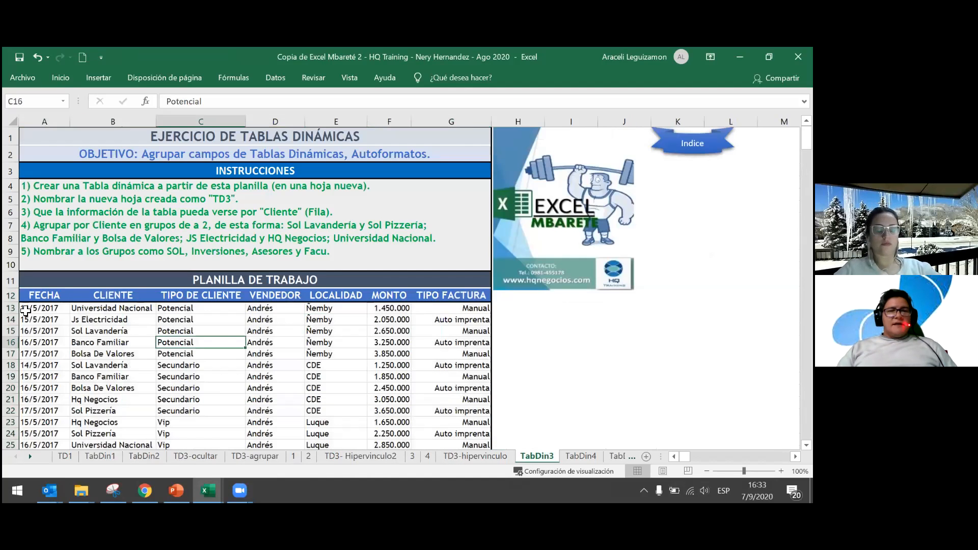
click(25, 310)
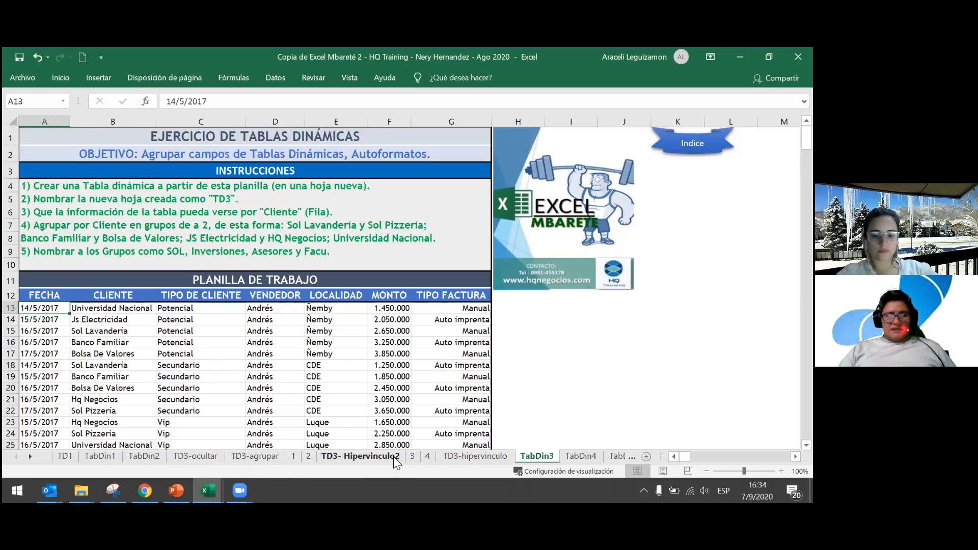
click(357, 455)
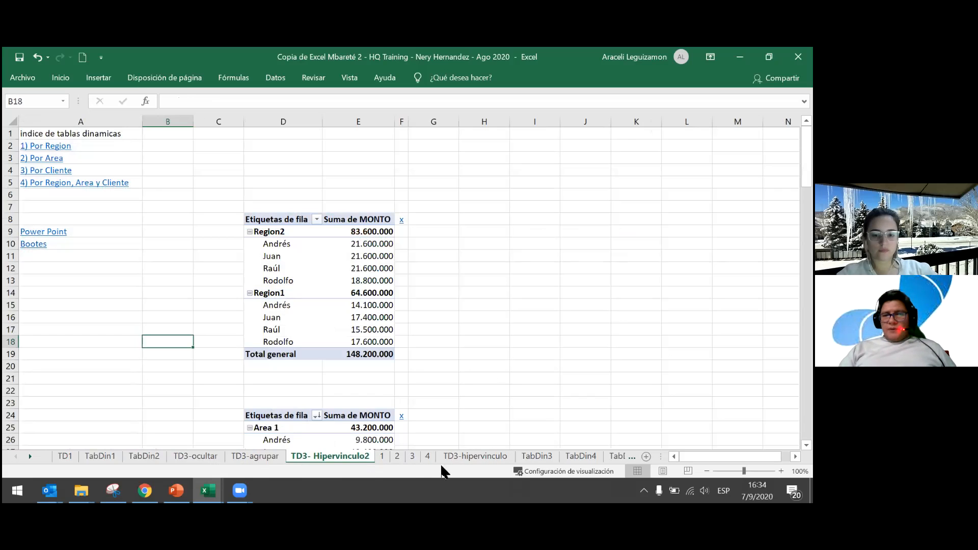
click(530, 457)
click(276, 353)
click(79, 344)
drag(46, 297, 49, 309)
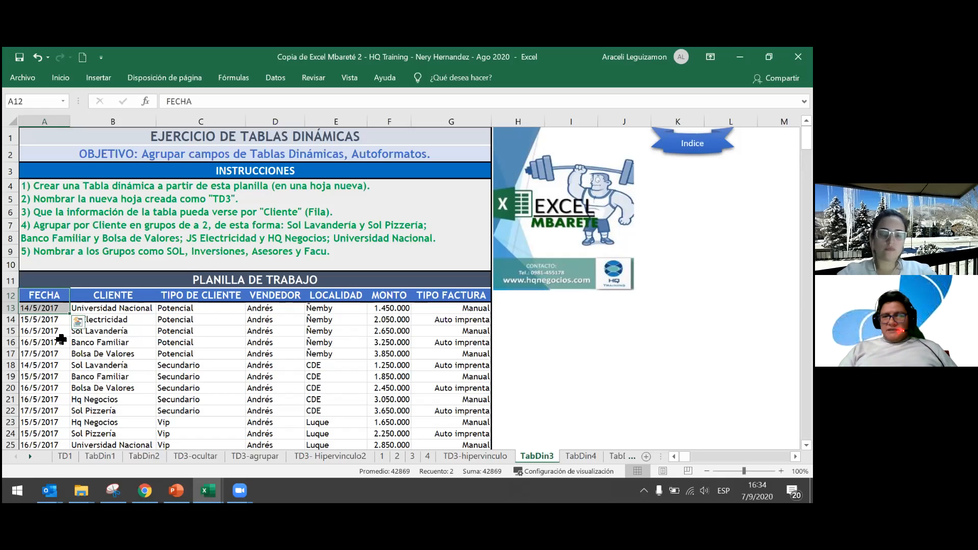
click(76, 332)
click(39, 309)
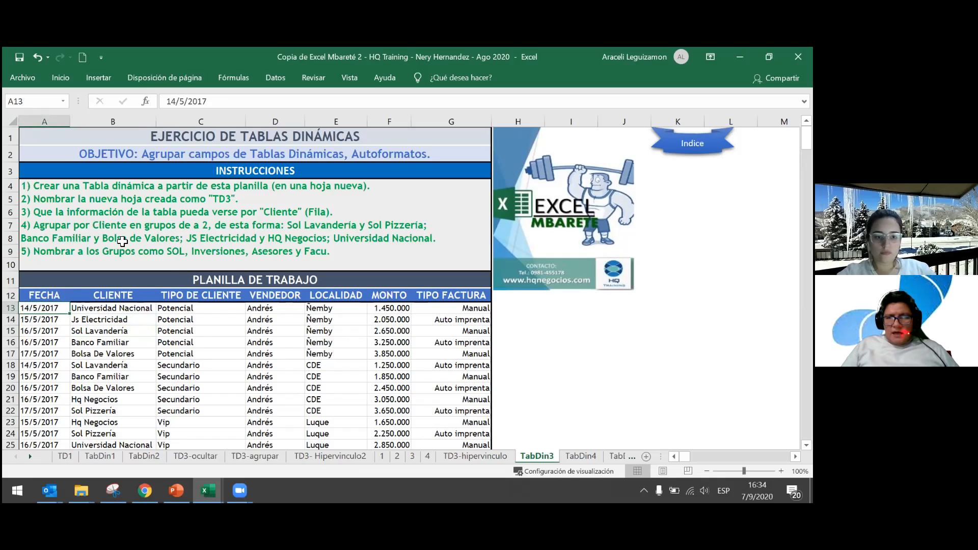
Step: Examine the hyperlink indexes on the TD3-hipervinculo and TD3- Hipervinculo2 sheets, including the pivot tables by region and area
click(350, 458)
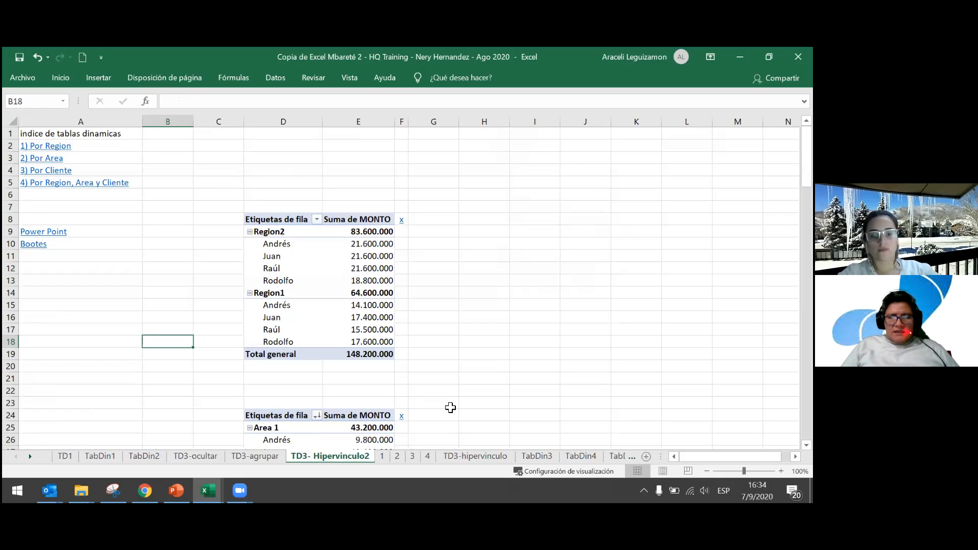
click(465, 458)
click(332, 332)
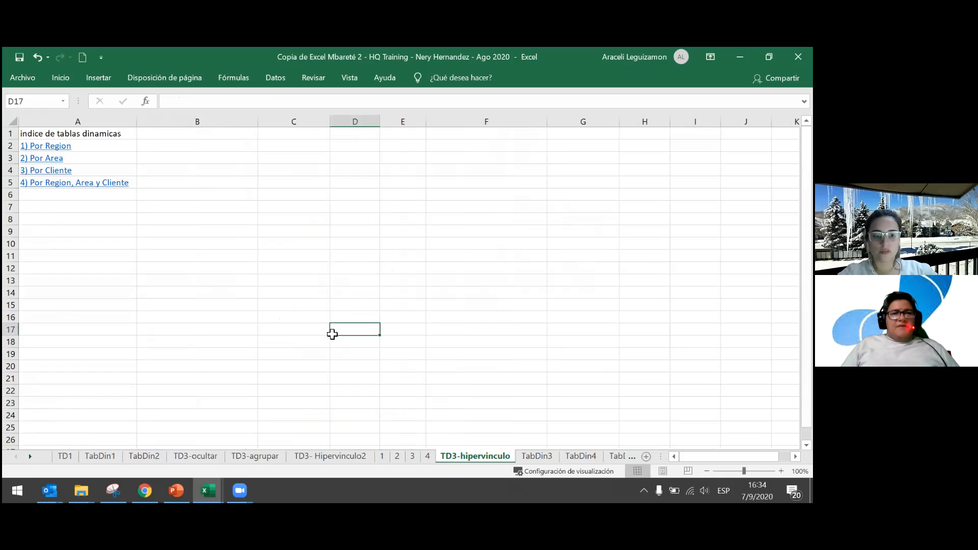
click(76, 231)
click(346, 457)
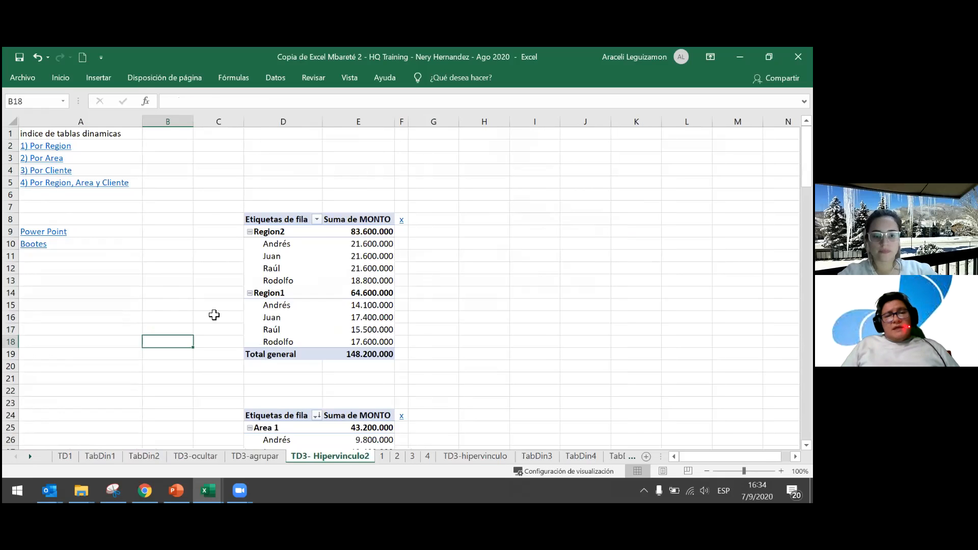
click(72, 282)
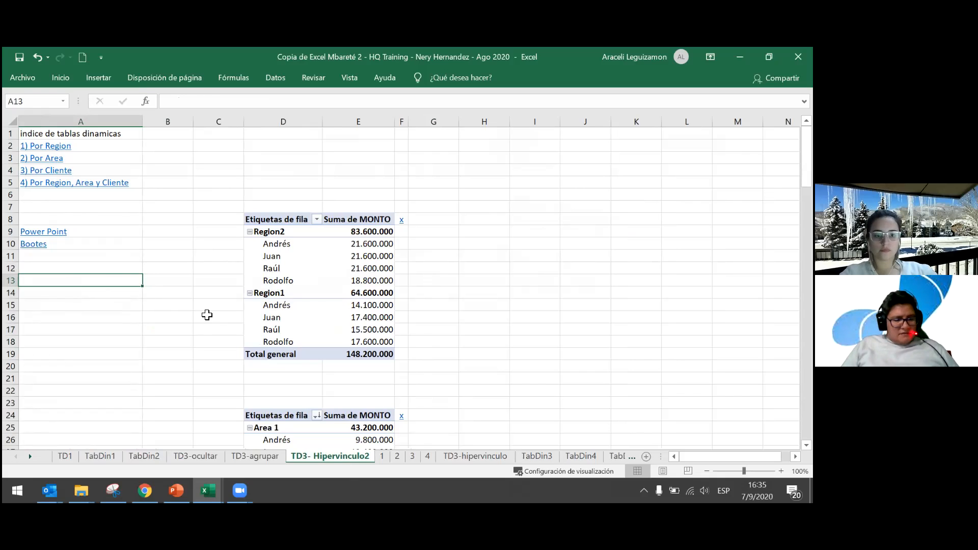
scroll(206, 315, down, 11)
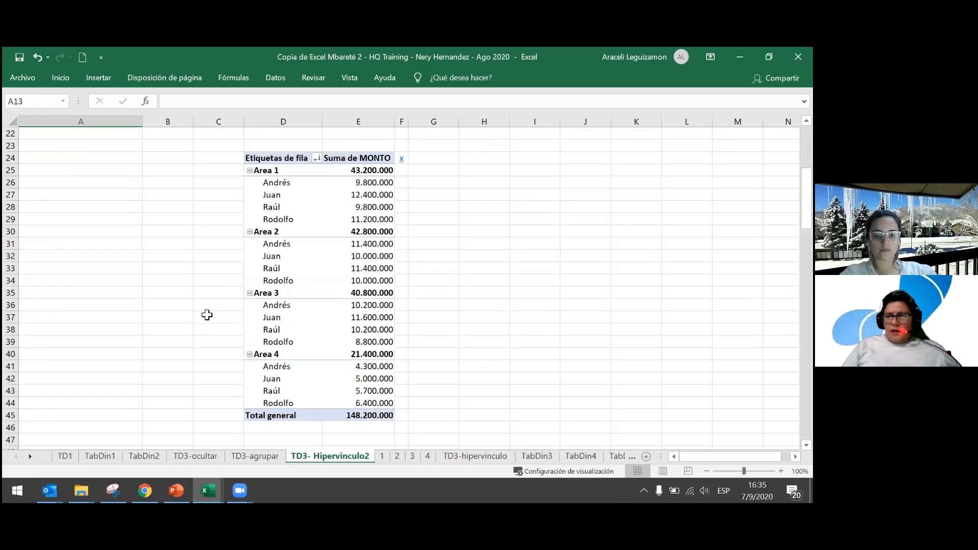
scroll(207, 315, down, 1)
scroll(207, 314, up, 12)
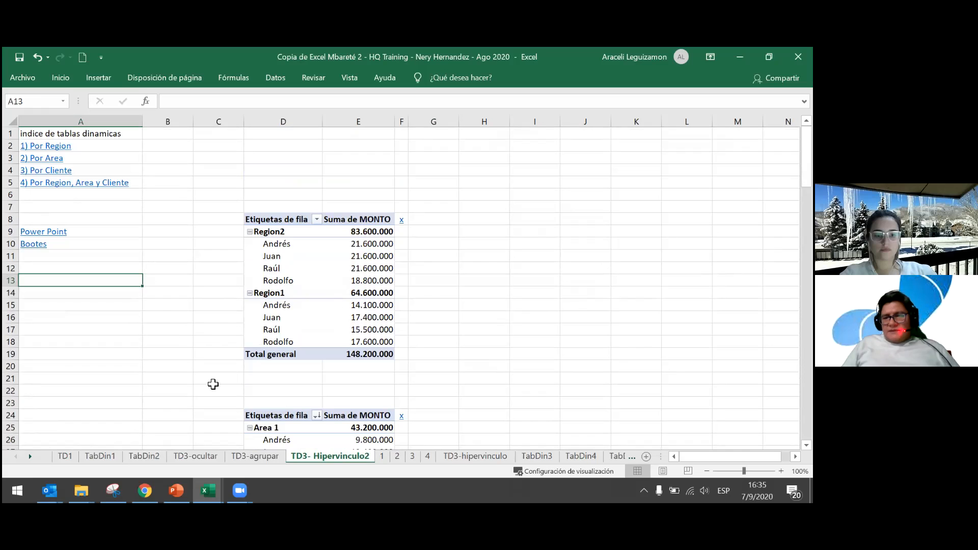
Step: Go to the TabDin4 exercise sheet and select cell J12 as the location for the pivot table
click(593, 458)
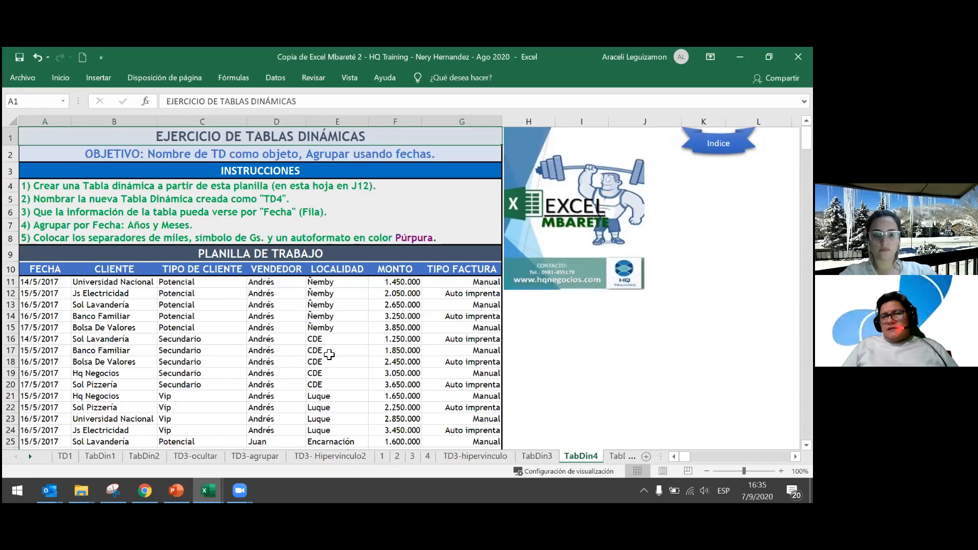
click(102, 305)
click(28, 293)
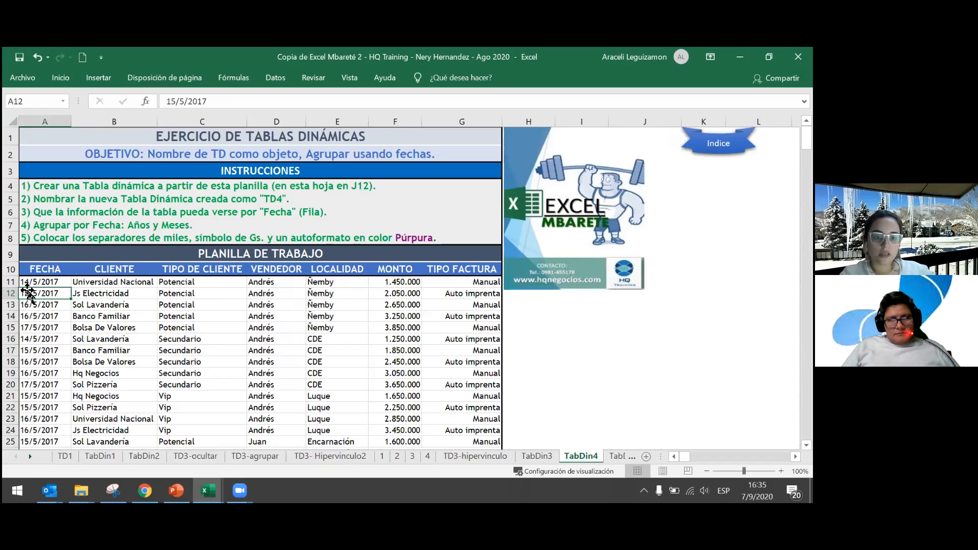
key(Up)
key(Up)
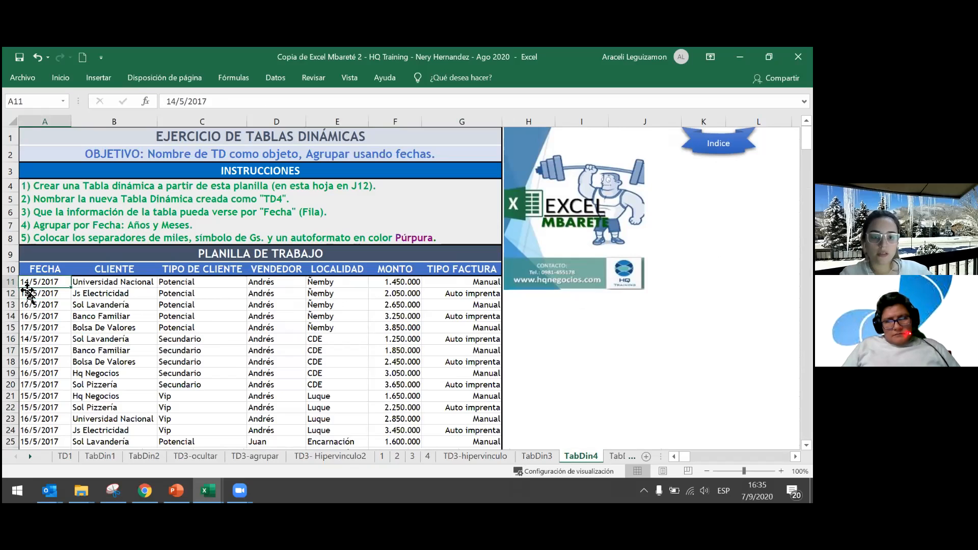
drag(687, 362, 807, 363)
click(744, 328)
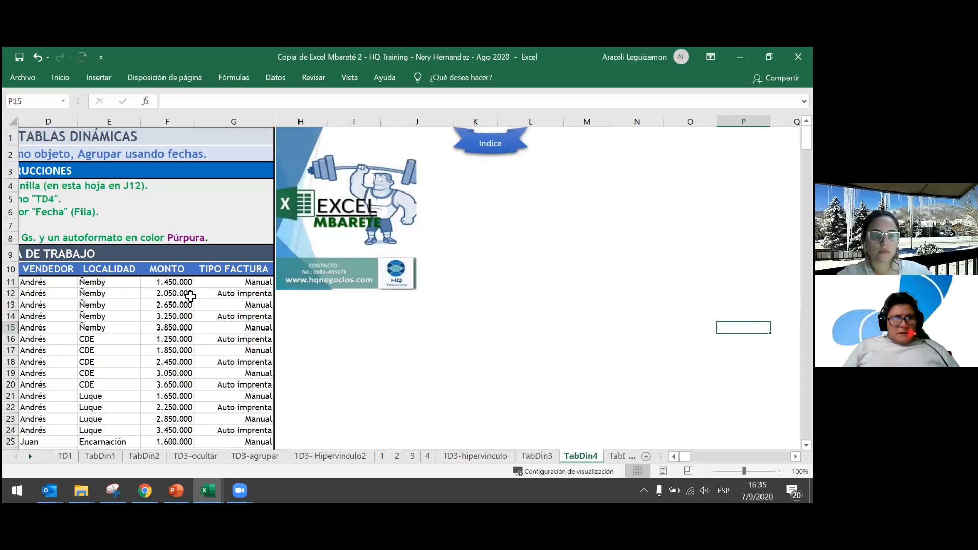
click(408, 304)
key(Up)
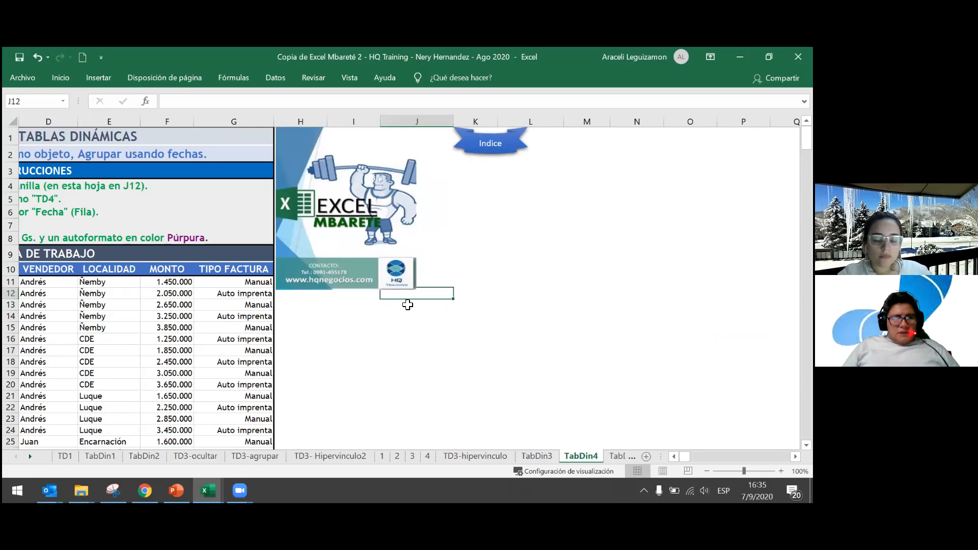
click(93, 78)
click(22, 107)
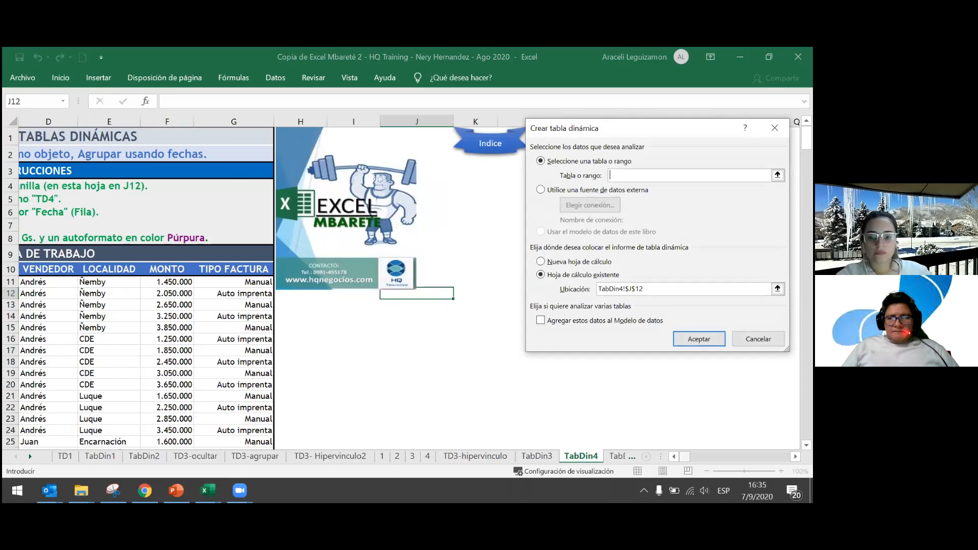
drag(685, 457, 78, 316)
click(64, 313)
key(Up)
key(Up)
key(Up)
key(Up)
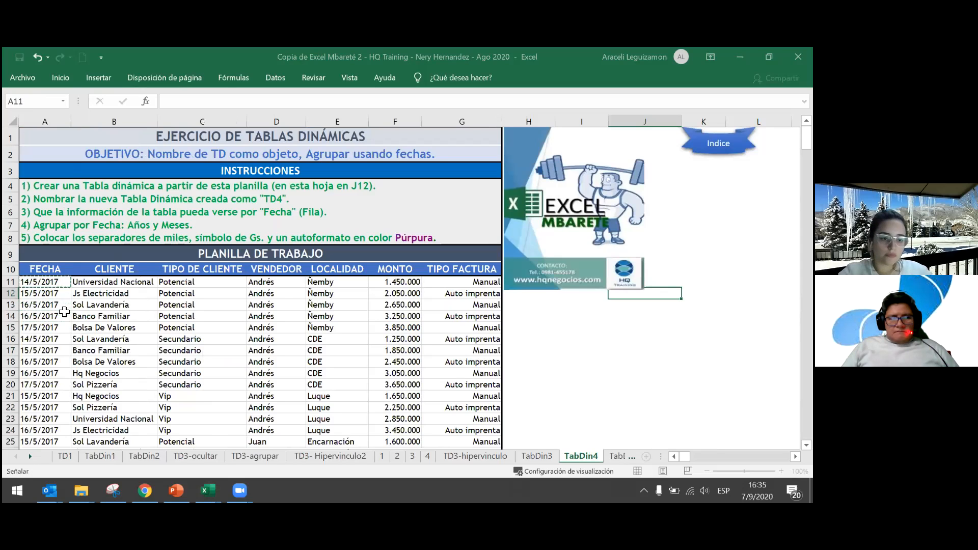
key(ctrl+shift+Right)
key(ctrl+shift+Down)
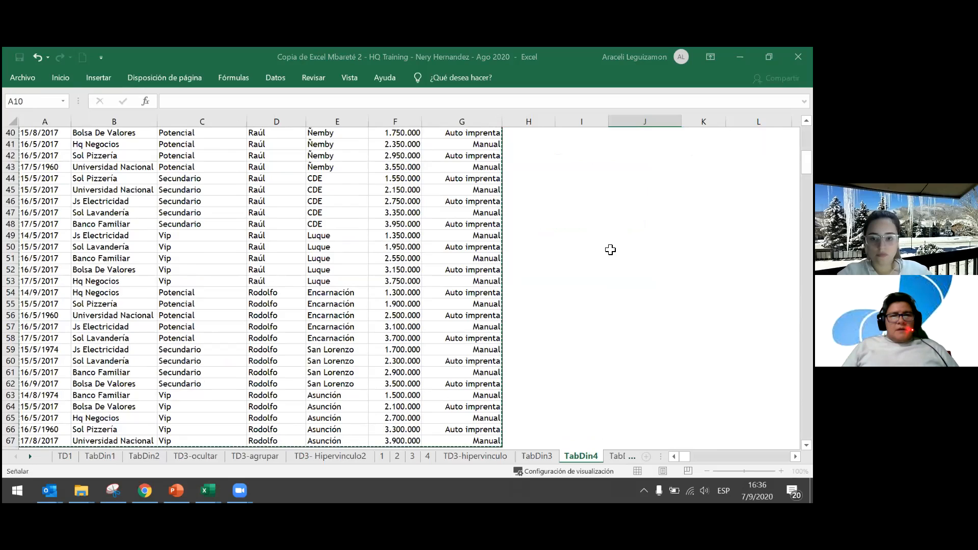
scroll(610, 249, up, 13)
scroll(610, 249, right, 5)
scroll(380, 313, left, 4)
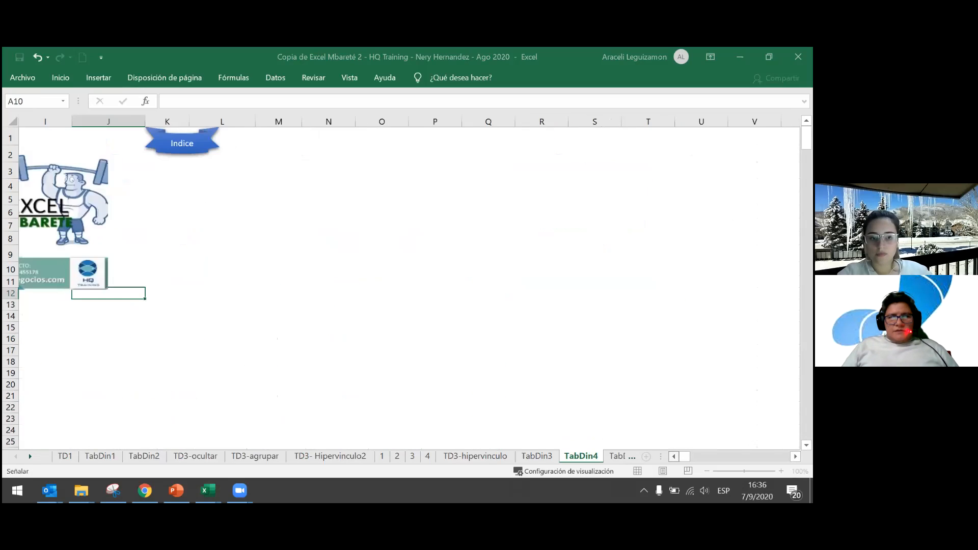
scroll(373, 308, down, 1)
scroll(394, 280, up, 1)
key(alt+Tab)
key(alt+Tab)
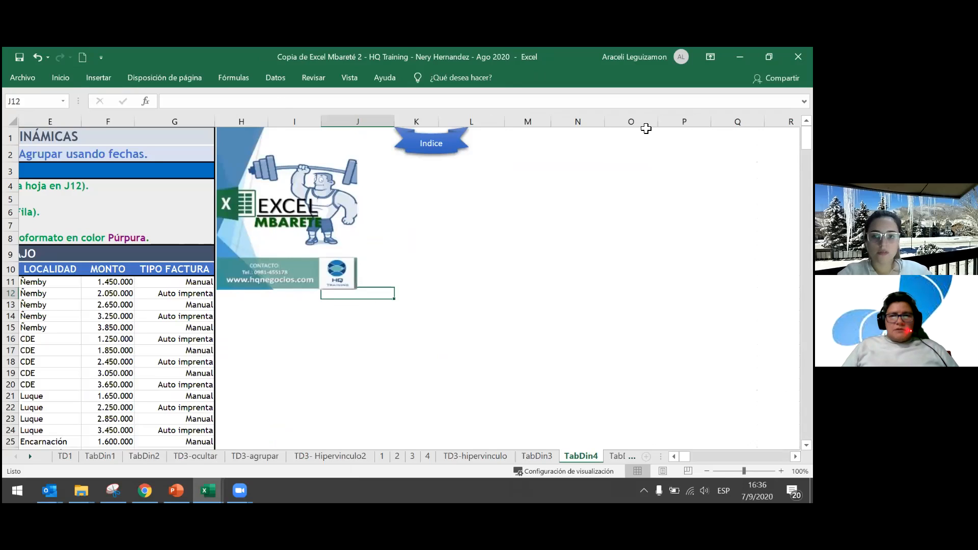
Step: Create a pivot table from the range A10:G67 of TabDin4, placed on the existing worksheet at J12
click(98, 77)
click(55, 112)
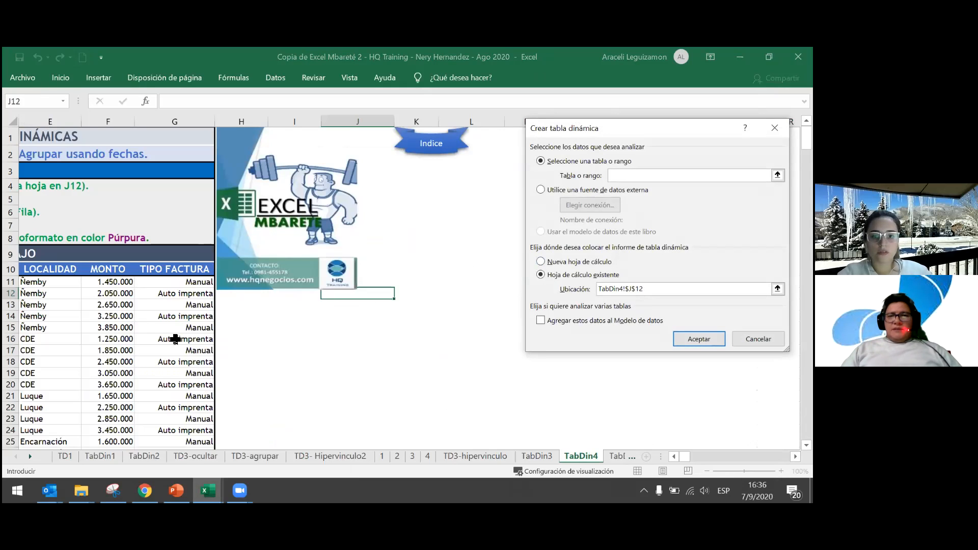
drag(685, 456, 682, 457)
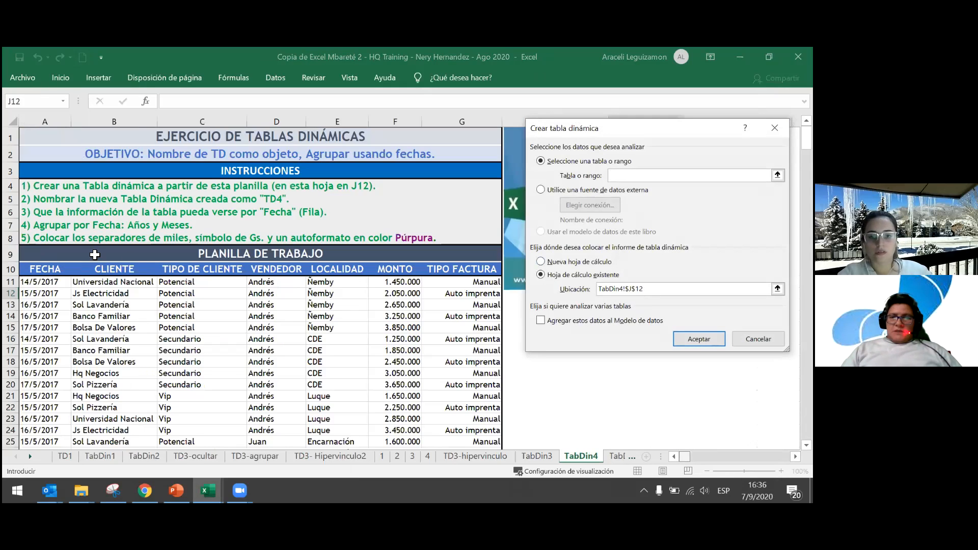
click(52, 284)
drag(46, 269, 462, 269)
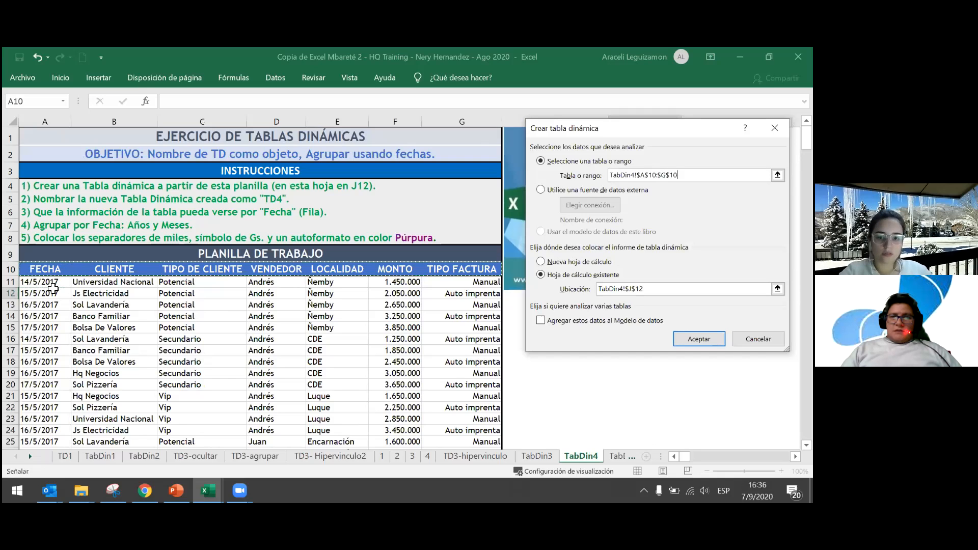
key(ctrl+shift+Down)
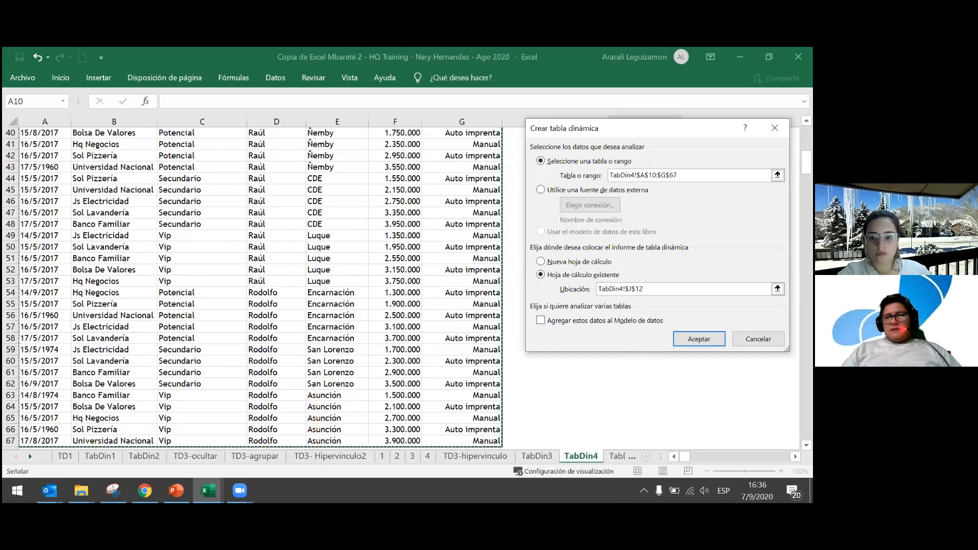
click(699, 339)
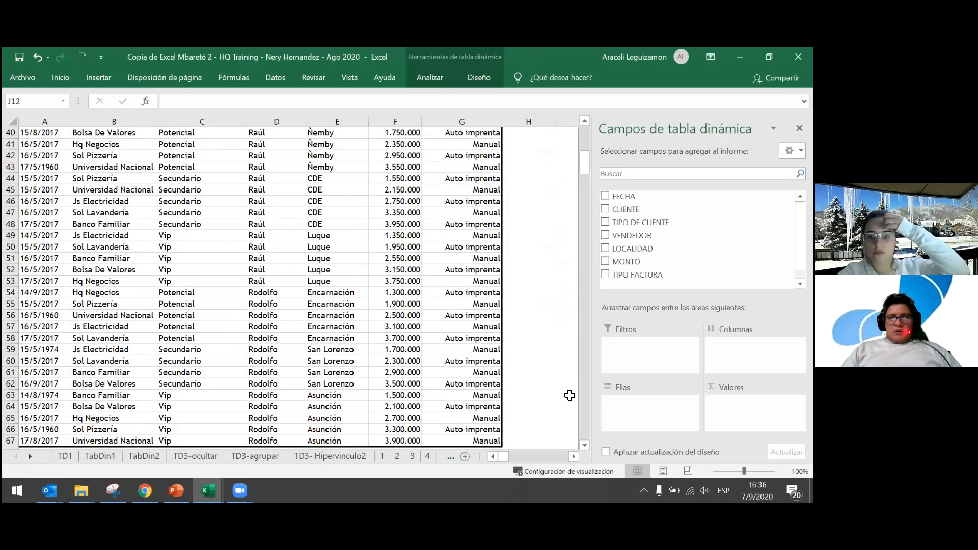
Step: Rename the new pivot table at J12 as TD4
click(494, 455)
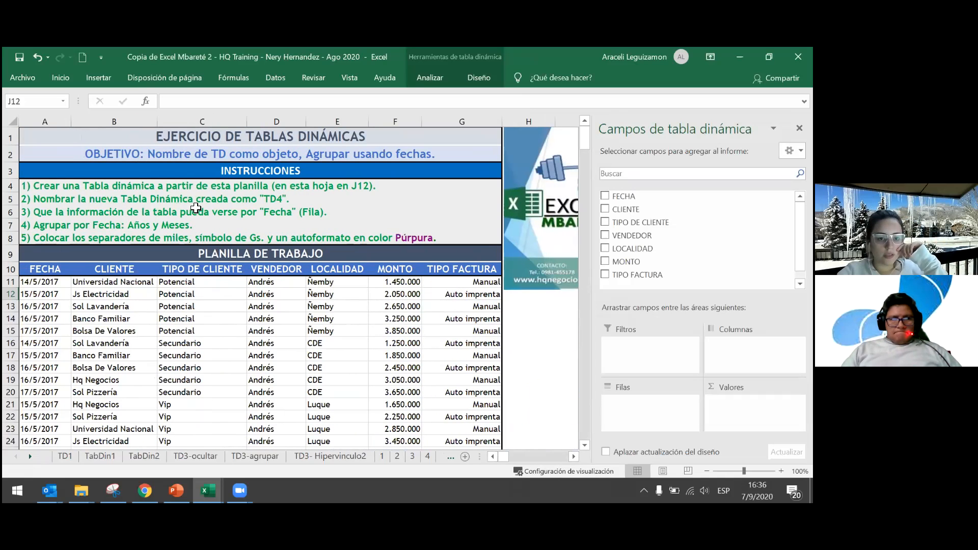
click(573, 455)
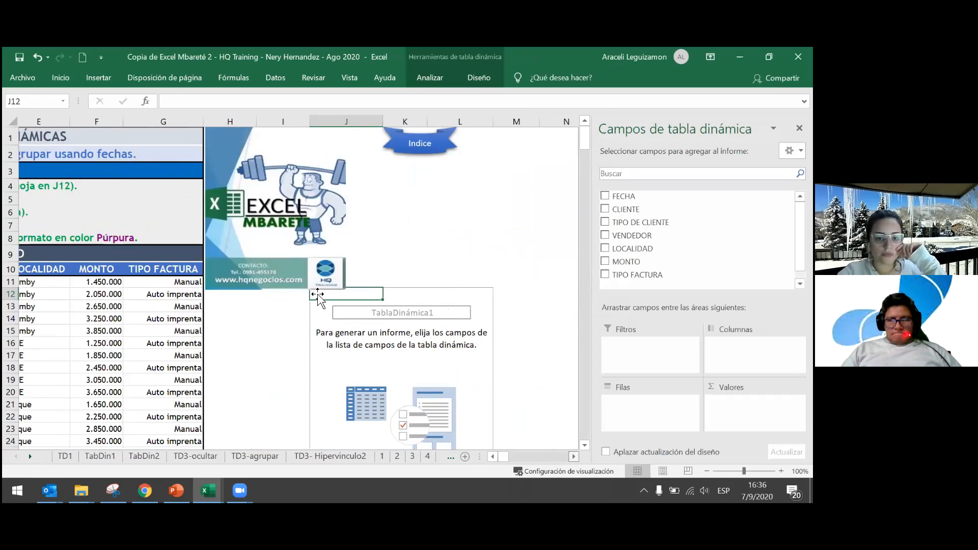
click(477, 80)
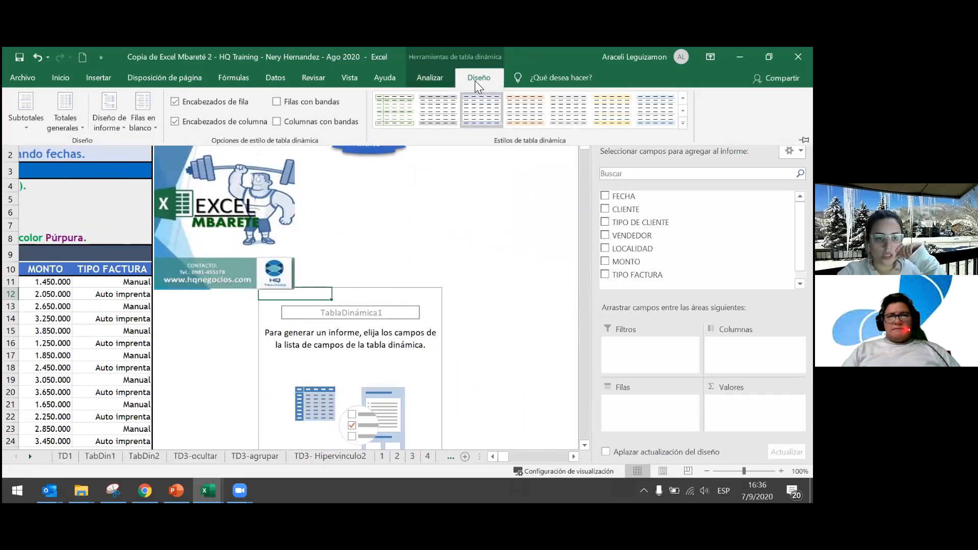
click(441, 77)
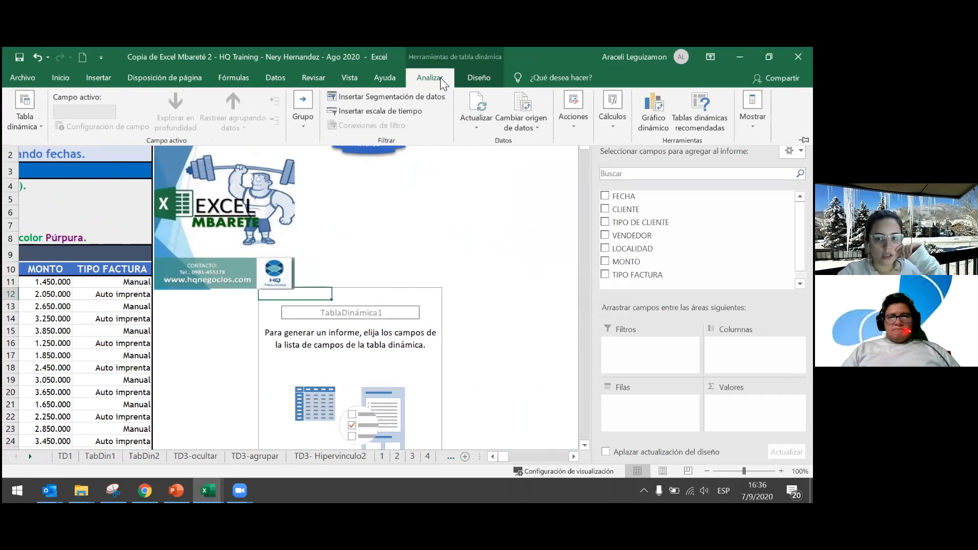
click(37, 128)
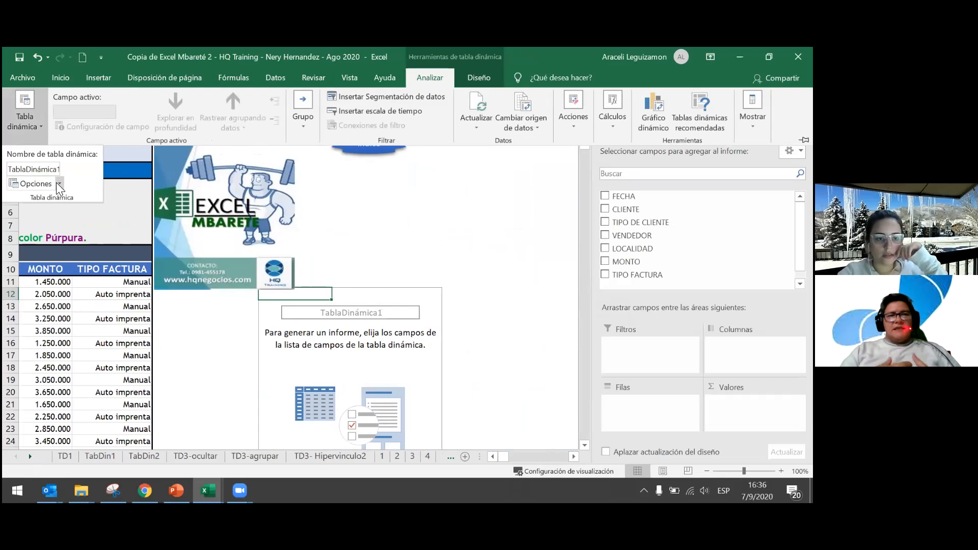
double_click(21, 173)
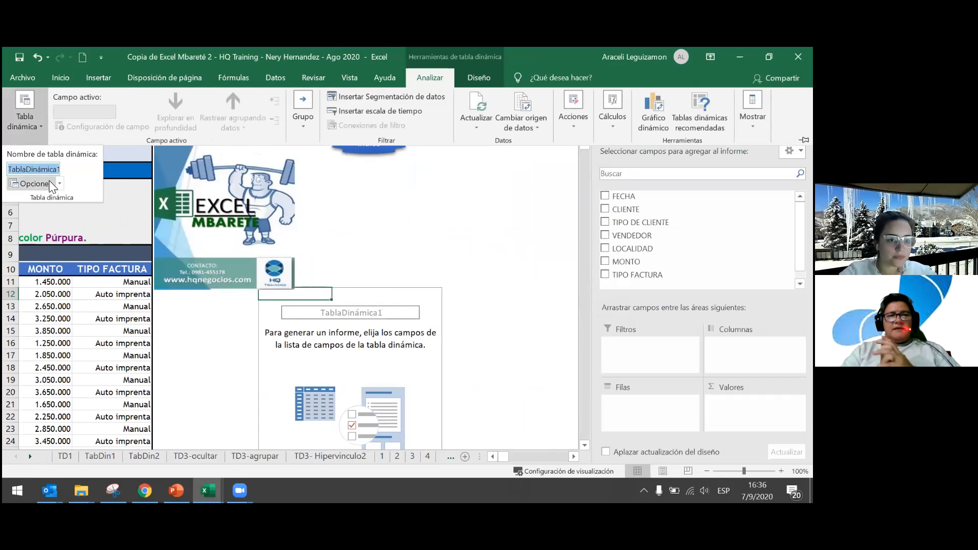
text(TD4)
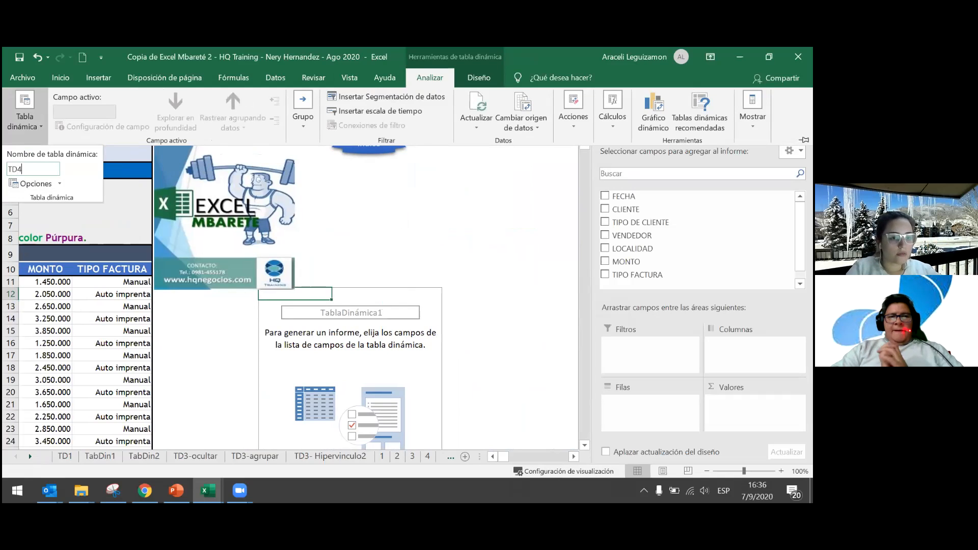
key(Return)
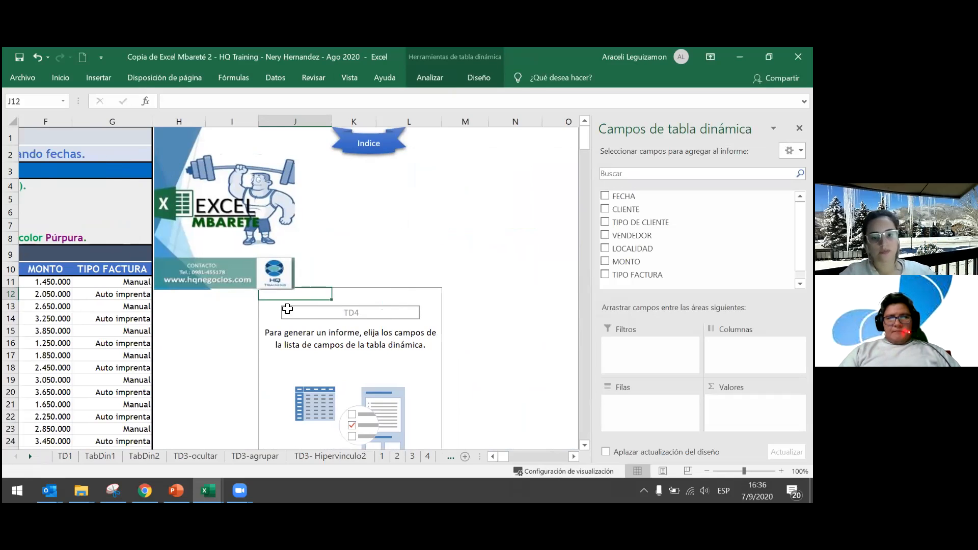
Step: Place the FECHA field in the rows and MONTO in the values of the TD4 pivot table
click(492, 456)
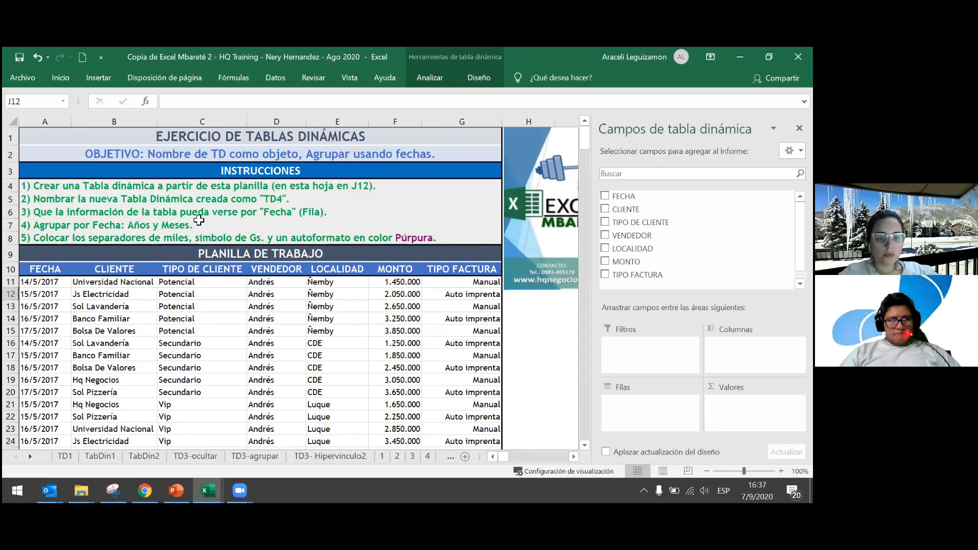
click(573, 456)
drag(629, 199, 632, 419)
drag(630, 264, 749, 405)
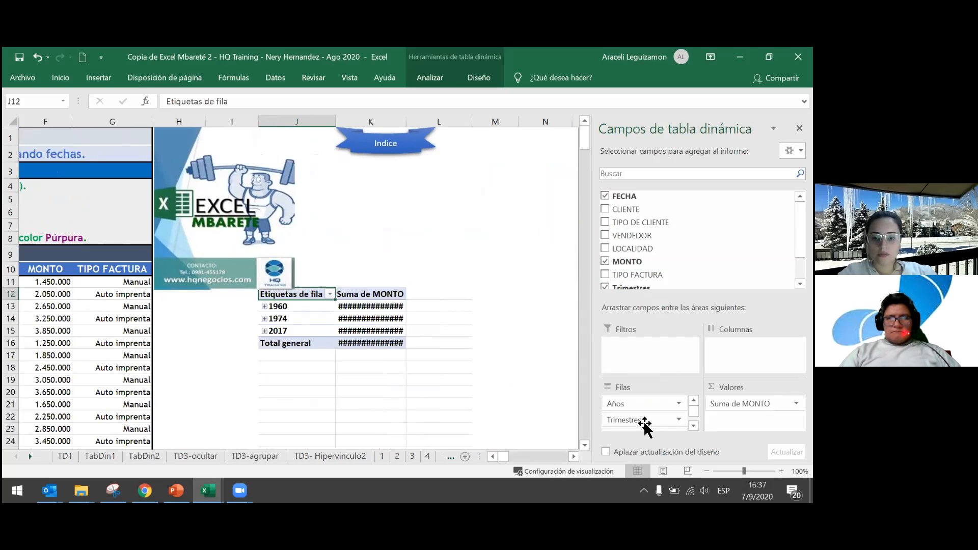
Step: Review the date grouping fields added to the pivot table and compare them with the exercise instructions
scroll(616, 270, down, 1)
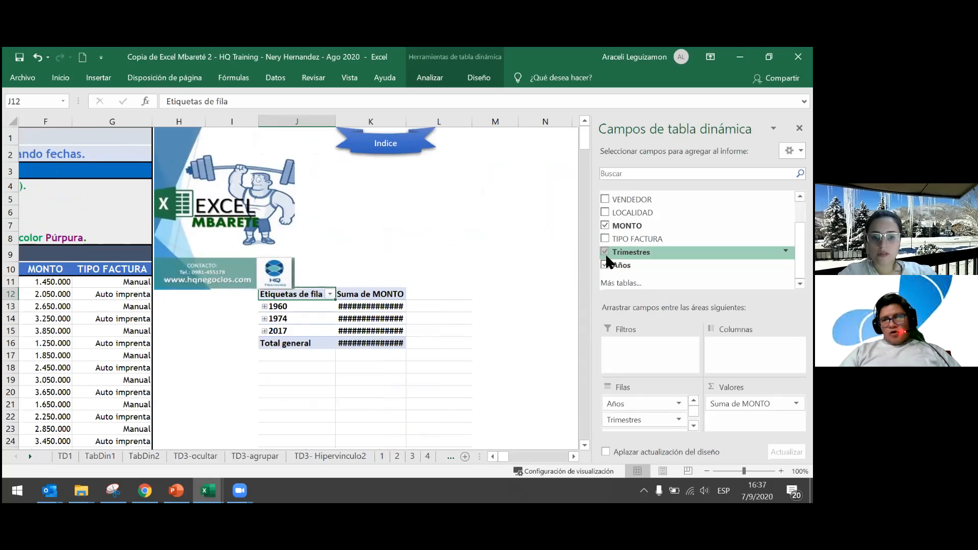
scroll(606, 262, up, 1)
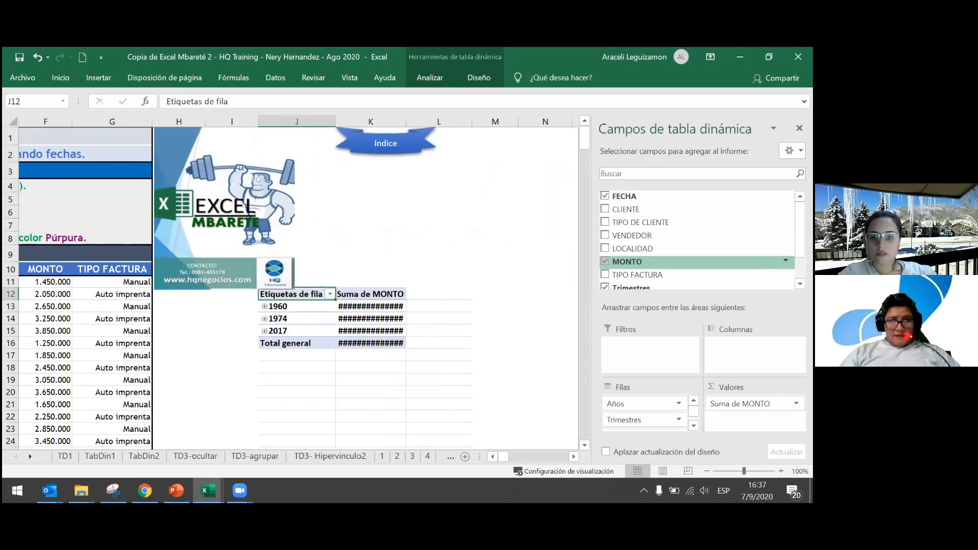
click(493, 456)
click(493, 457)
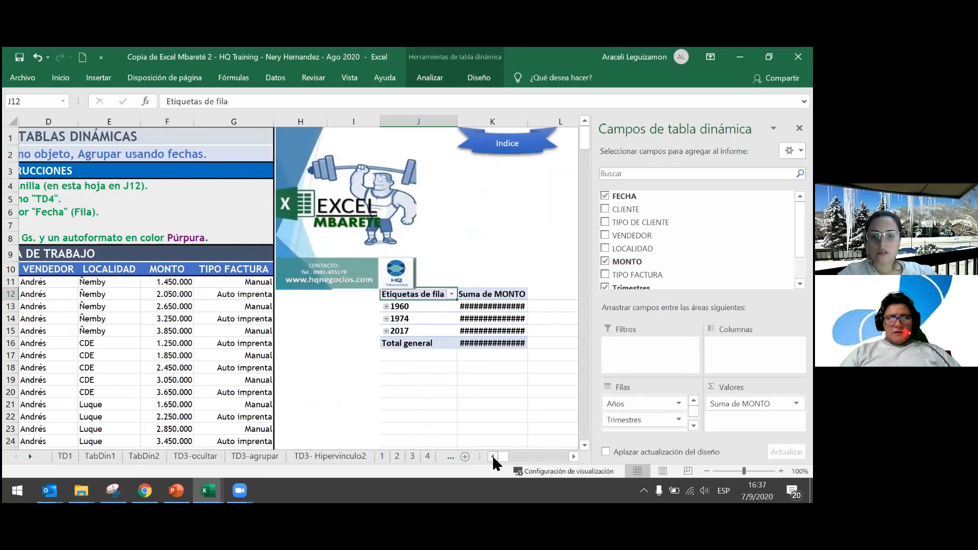
click(492, 456)
click(493, 456)
click(493, 457)
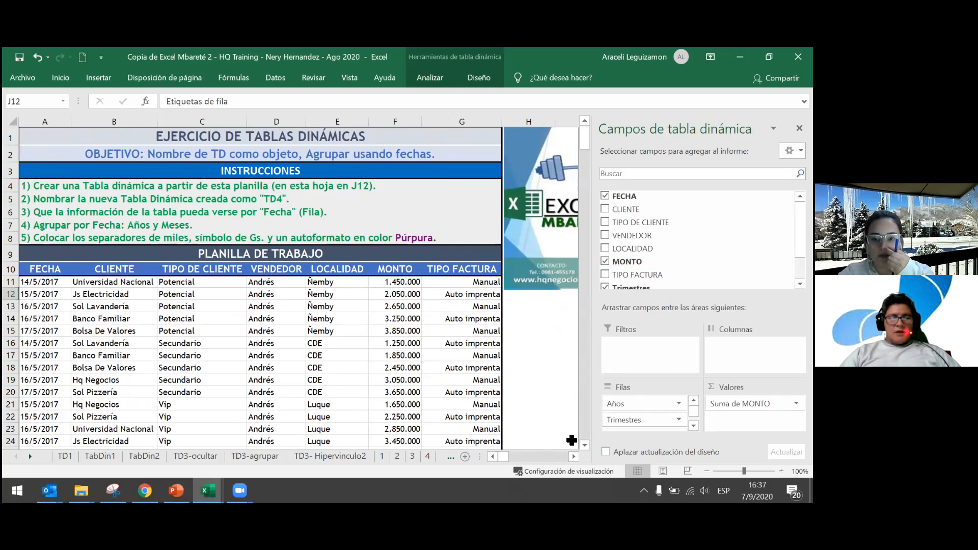
scroll(645, 419, down, 2)
scroll(646, 275, down, 2)
scroll(647, 280, down, 1)
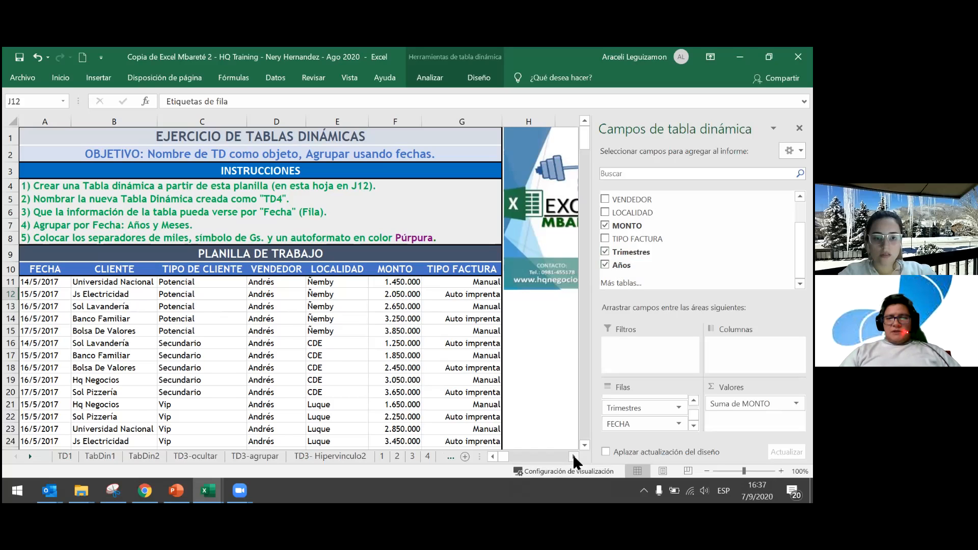
Step: Group the pivot table dates by Meses and Años only, removing the Trimestres level
scroll(574, 457, right, 4)
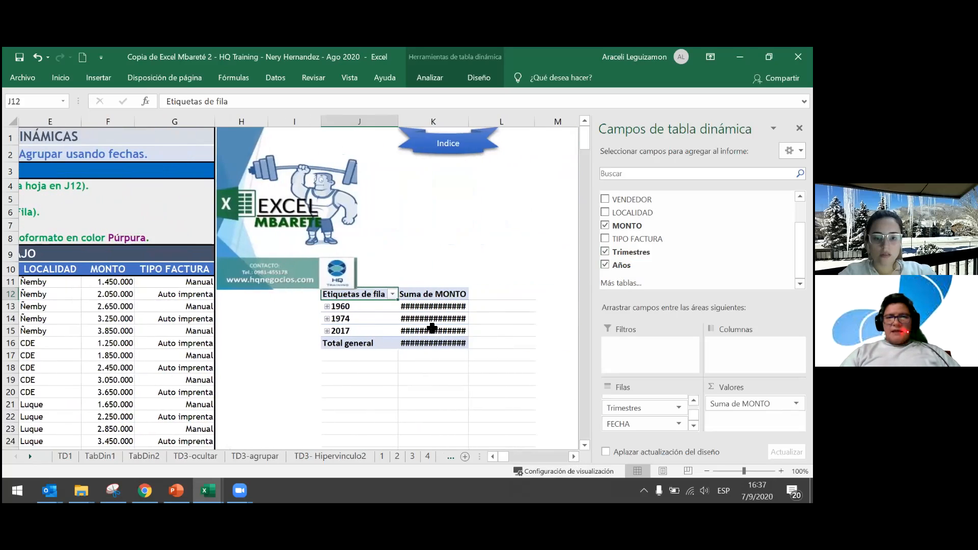
click(421, 308)
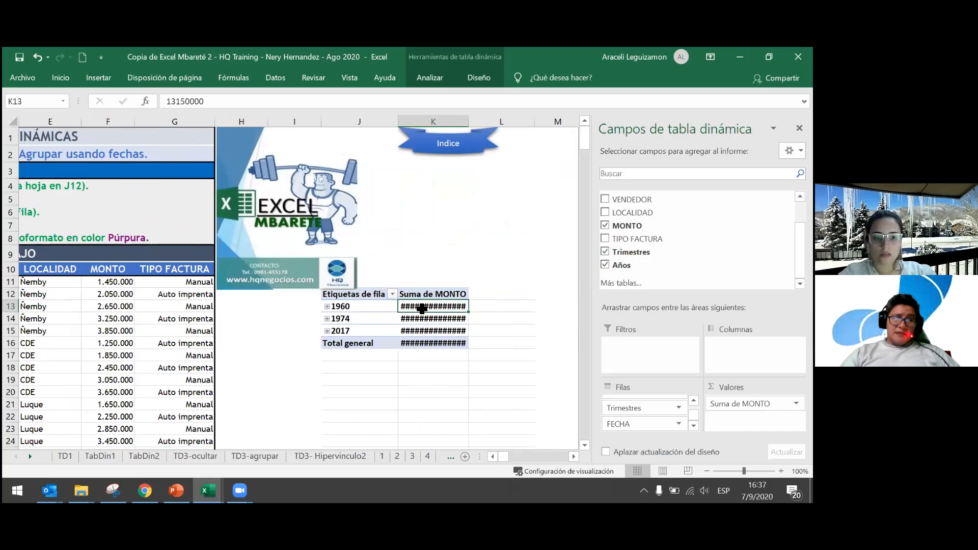
right_click(422, 309)
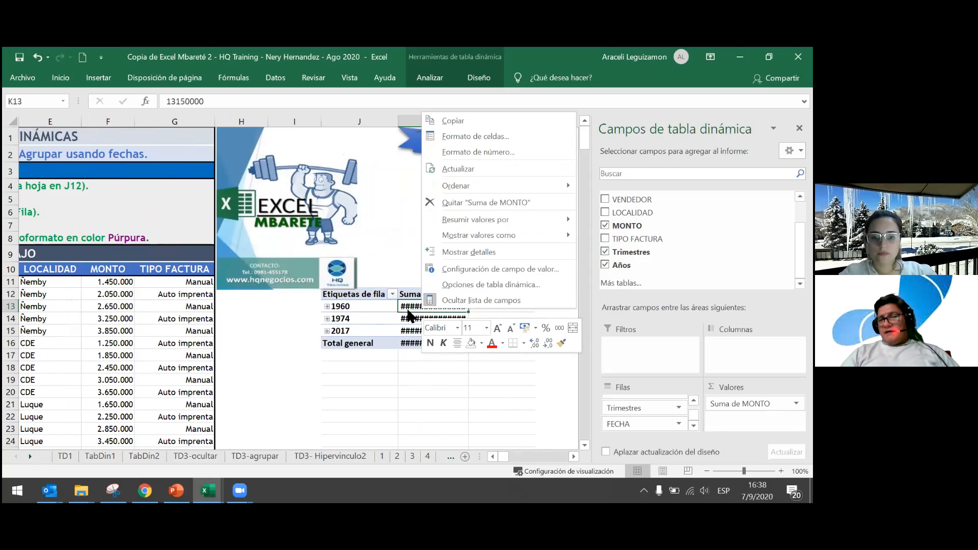
right_click(373, 307)
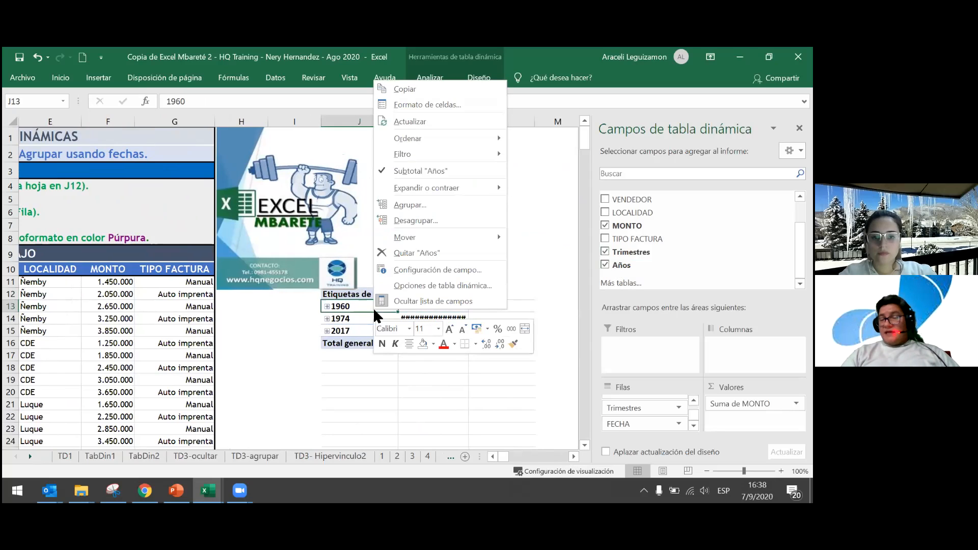
click(416, 204)
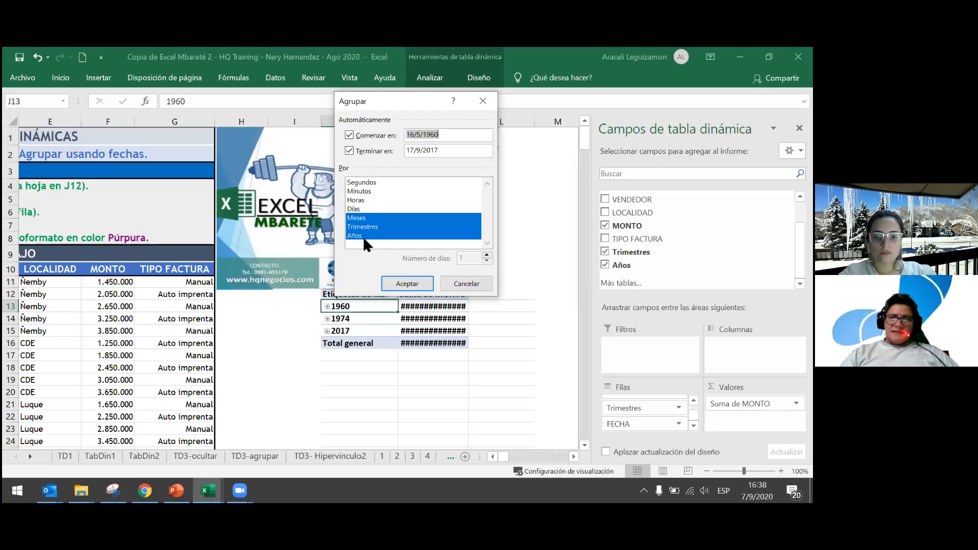
click(371, 227)
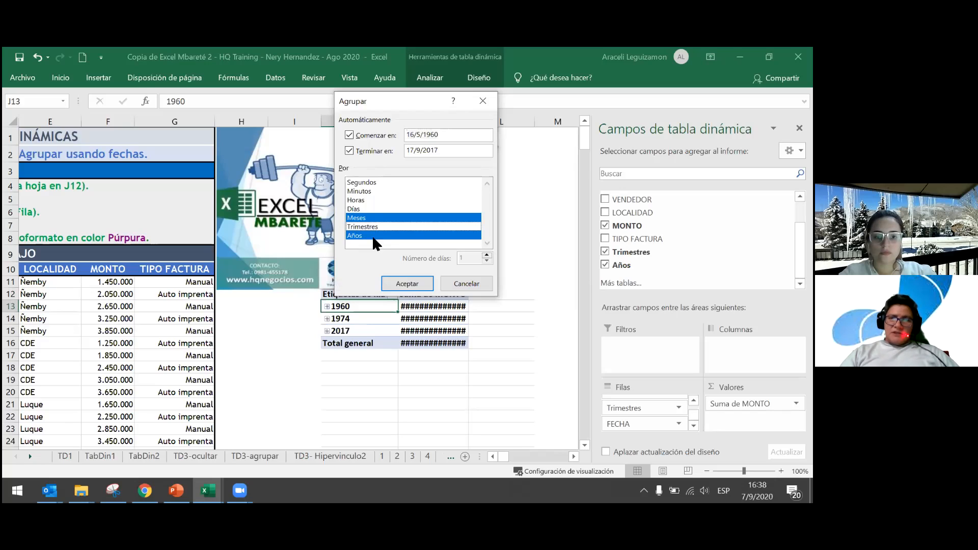
click(388, 281)
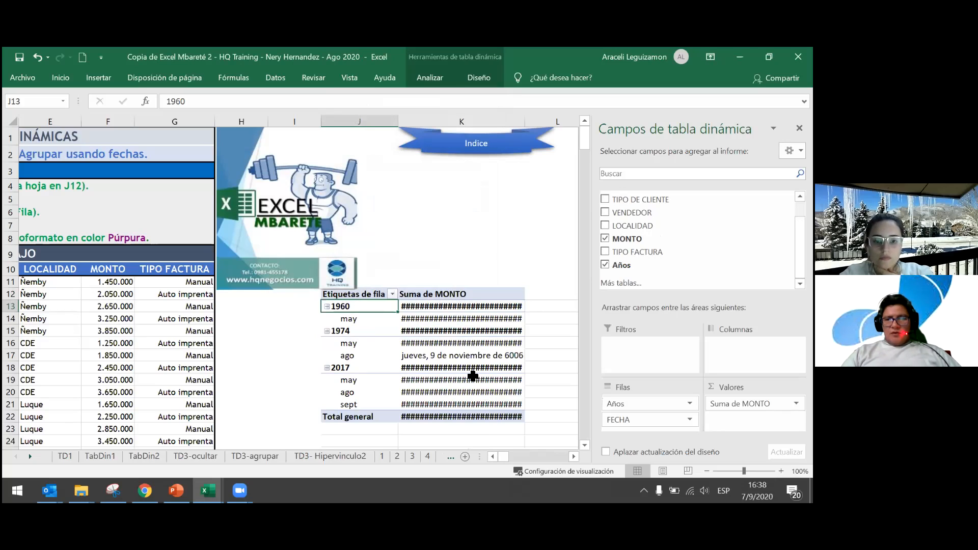
Step: Format the Suma de MONTO values as Número with zero decimals and a thousands separator
right_click(463, 308)
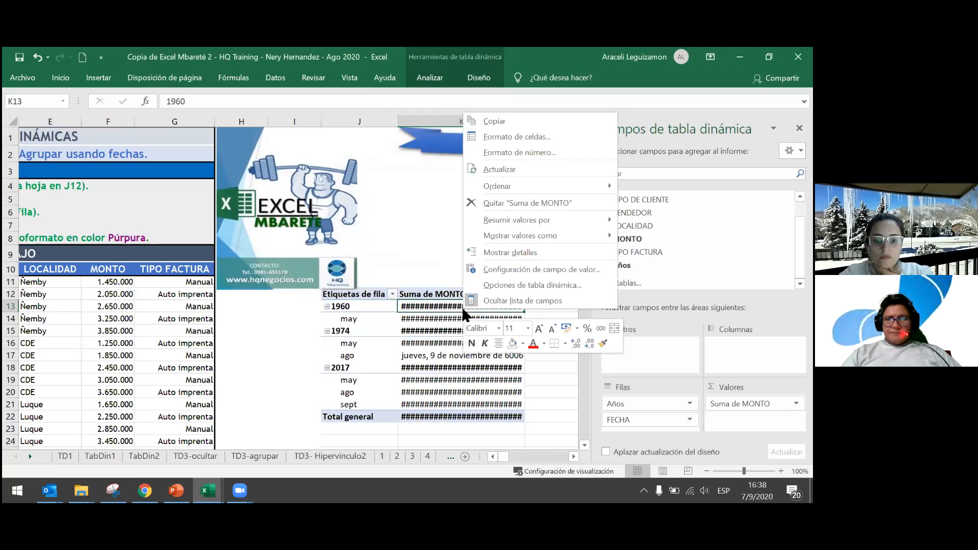
click(500, 153)
click(361, 117)
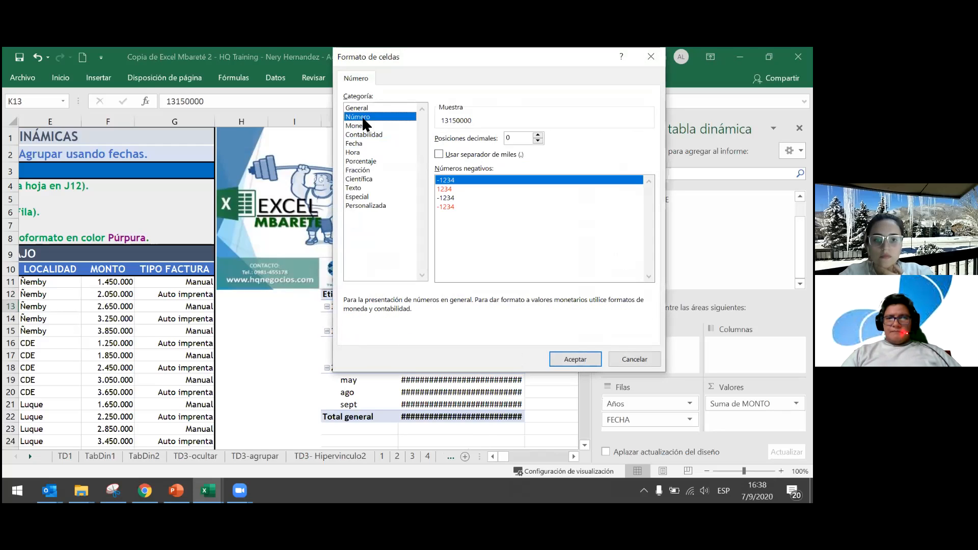
click(456, 152)
click(580, 359)
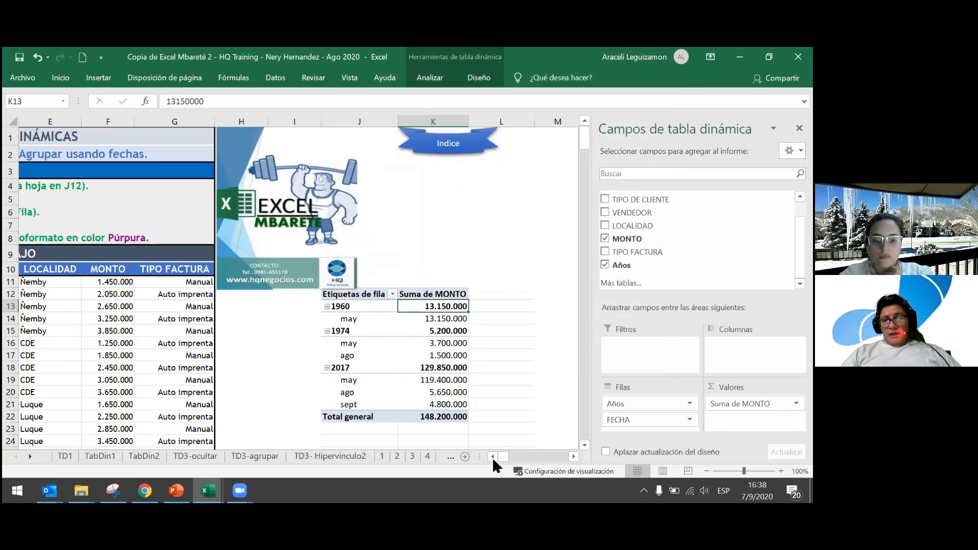
Step: Check the formatting instructions and apply the Moneda format with the ₲ symbol and zero decimals to Suma de MONTO
click(493, 456)
click(493, 457)
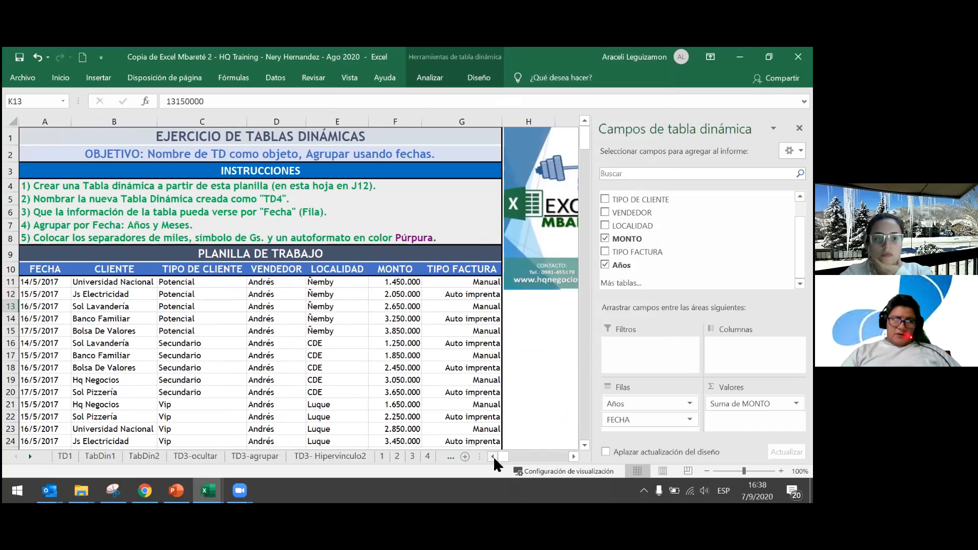
click(574, 457)
click(574, 457)
click(574, 457)
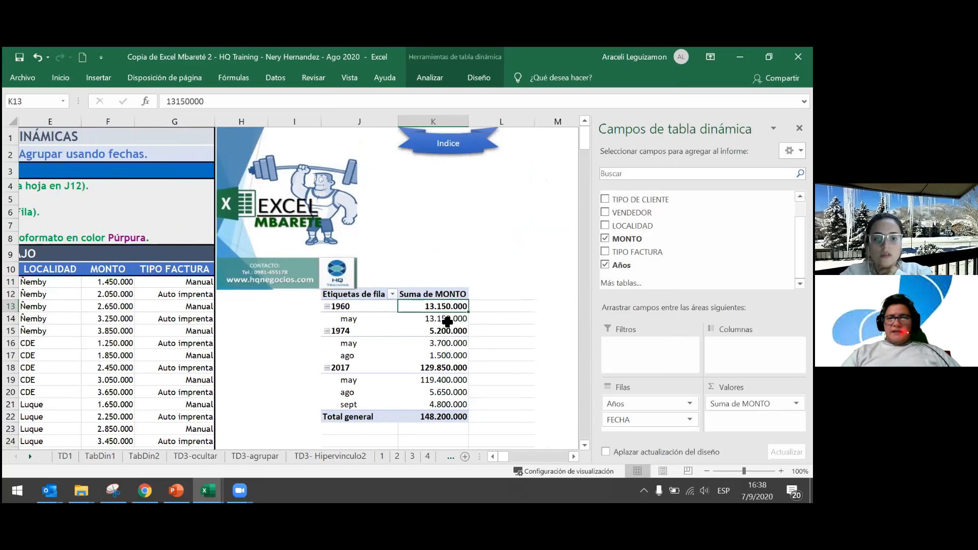
right_click(436, 307)
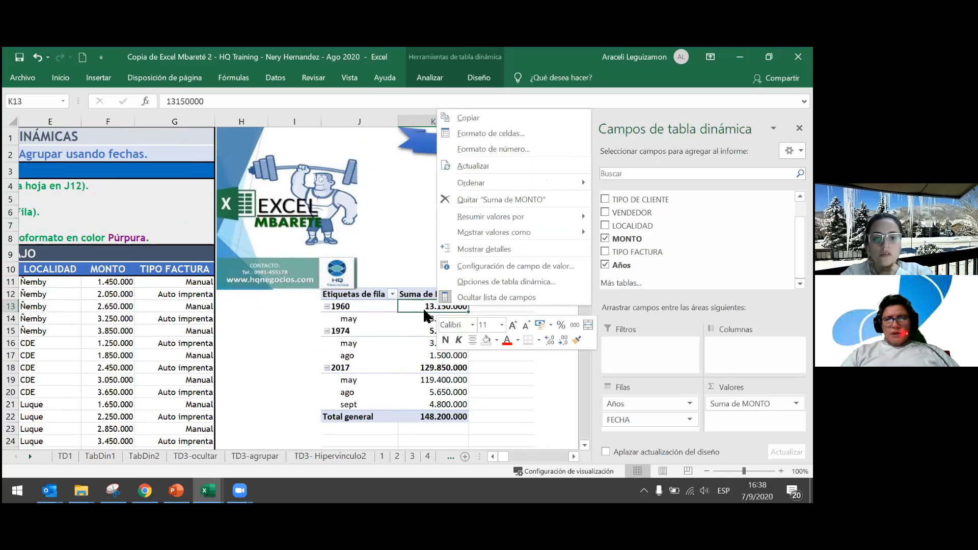
click(418, 309)
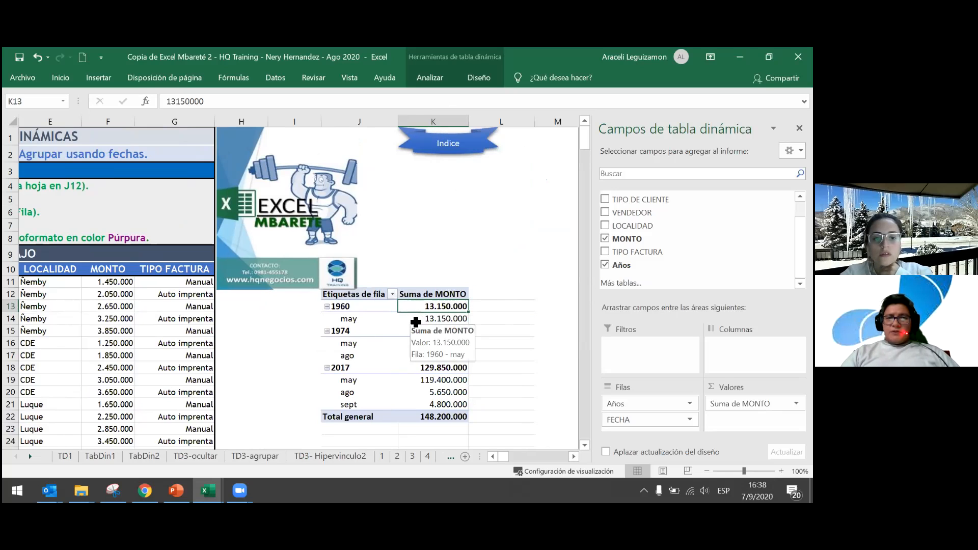
right_click(416, 308)
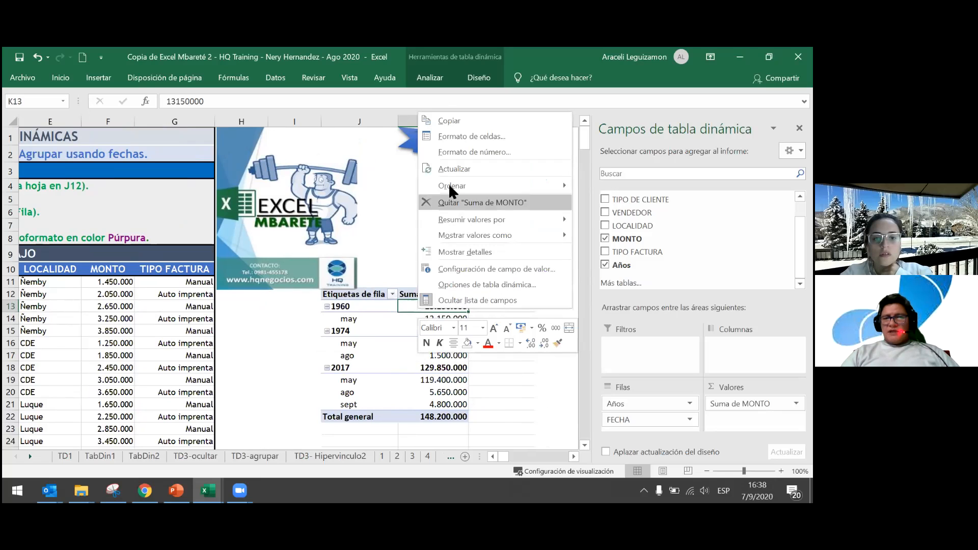
click(451, 155)
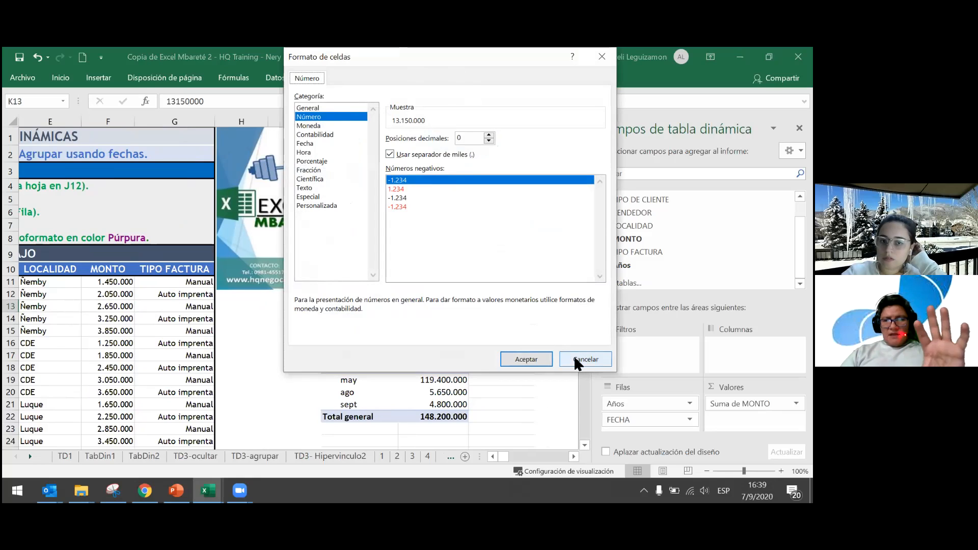
click(309, 126)
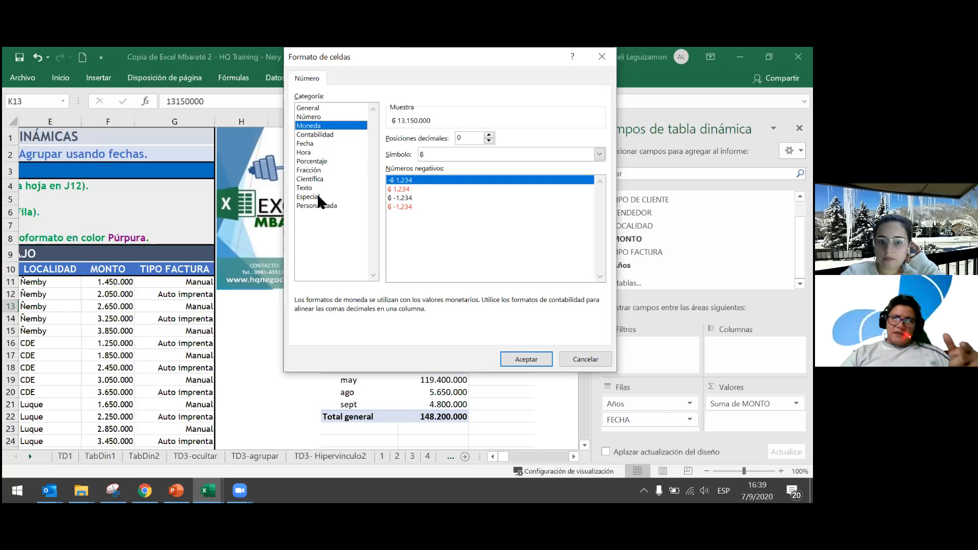
click(304, 135)
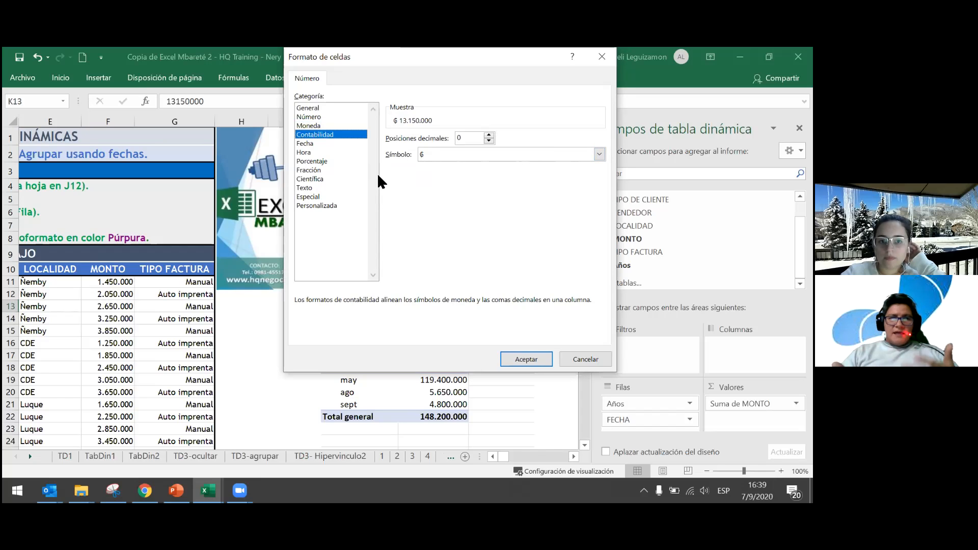
click(321, 126)
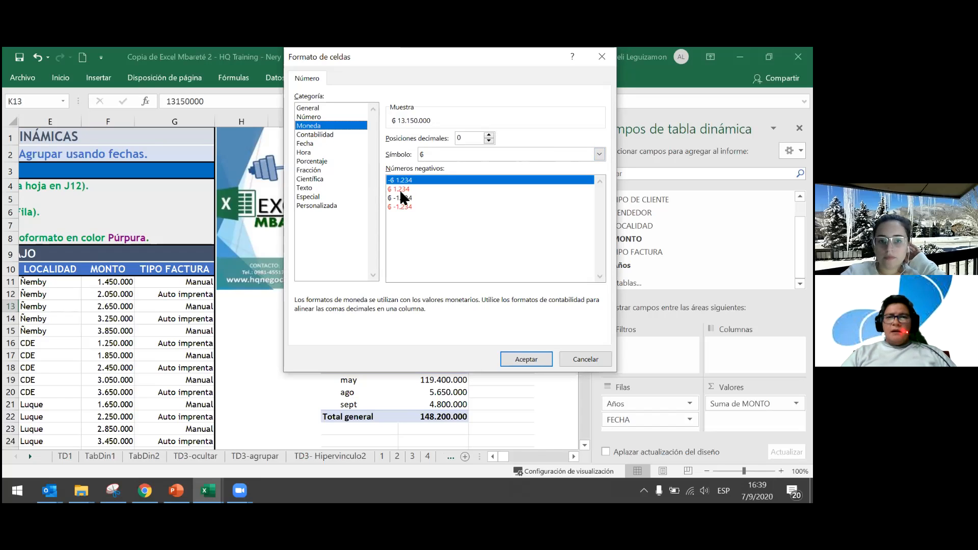
click(509, 358)
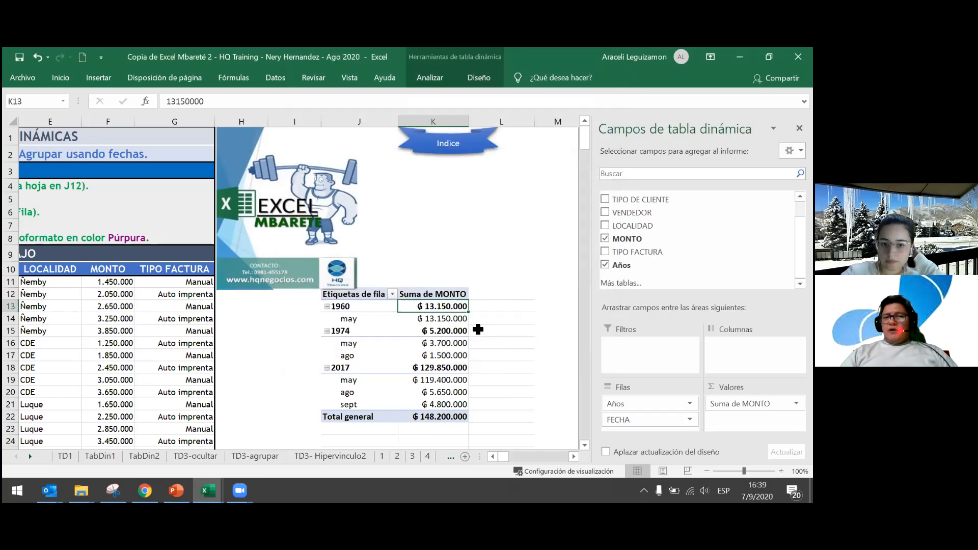
Step: Apply the Contabilidad number format with the ₲ symbol and zero decimals to the Suma de MONTO values
right_click(439, 306)
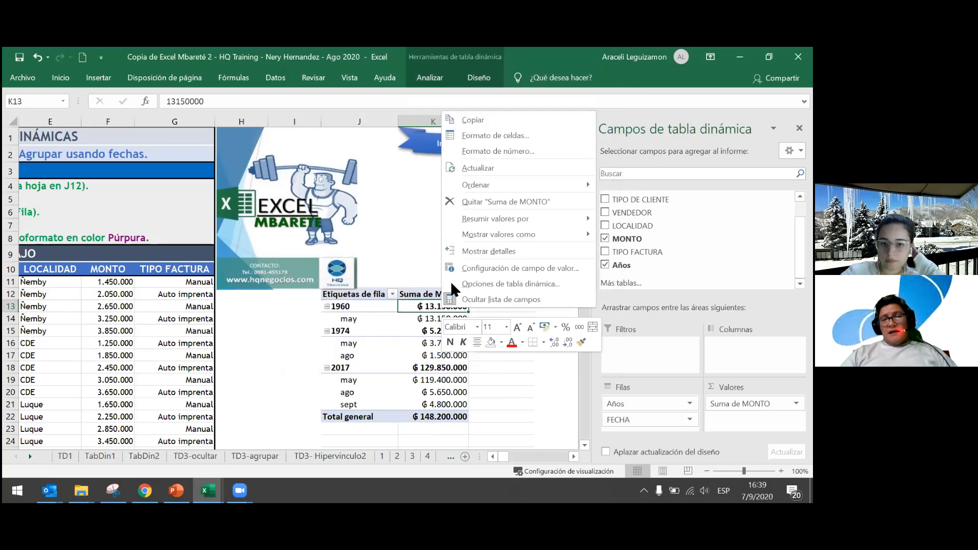
click(464, 151)
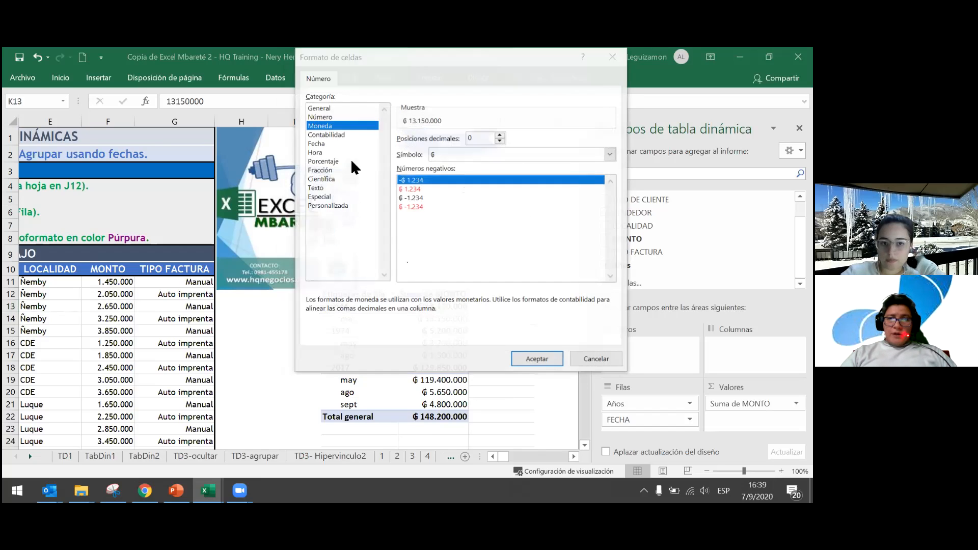
click(336, 134)
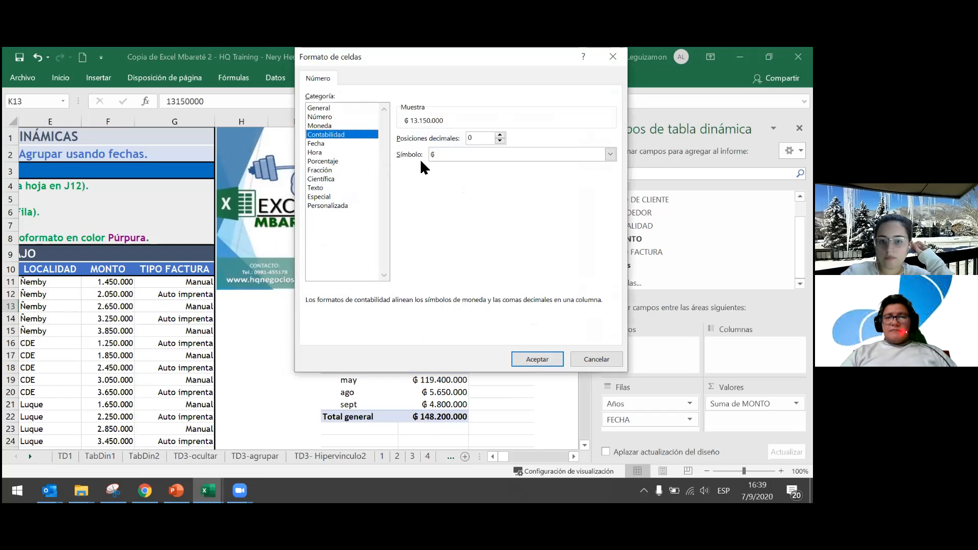
click(525, 359)
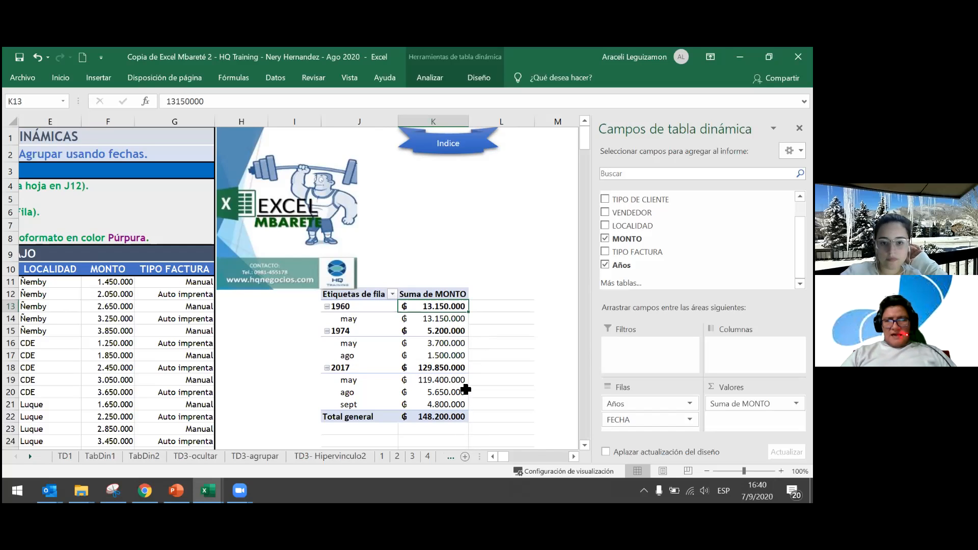
Step: Reduce the height of the Excel Mbareté logo picture so its lower edge sits above the pivot table
drag(273, 283, 289, 285)
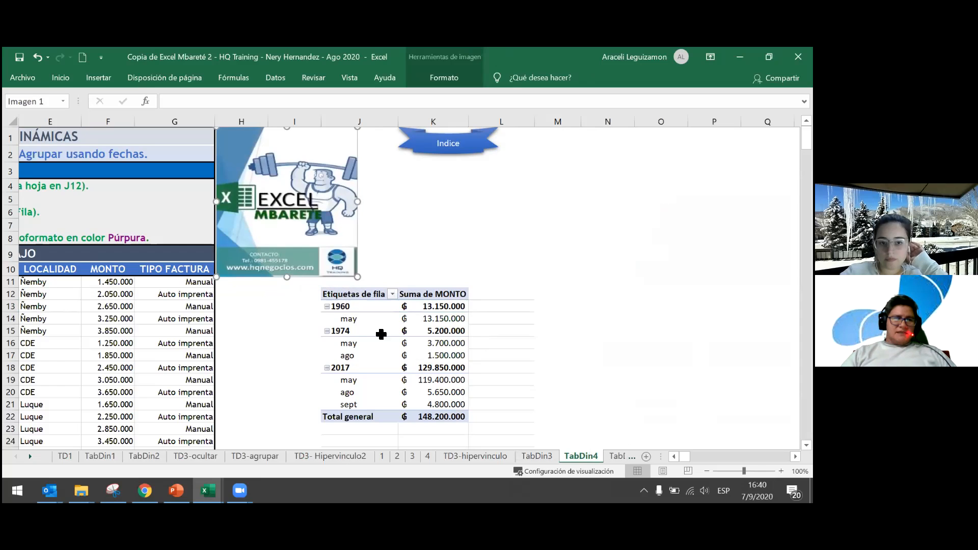
Step: Insert a line-with-markers pivot chart (Línea con marcadores) based on the pivot table at J12
click(448, 331)
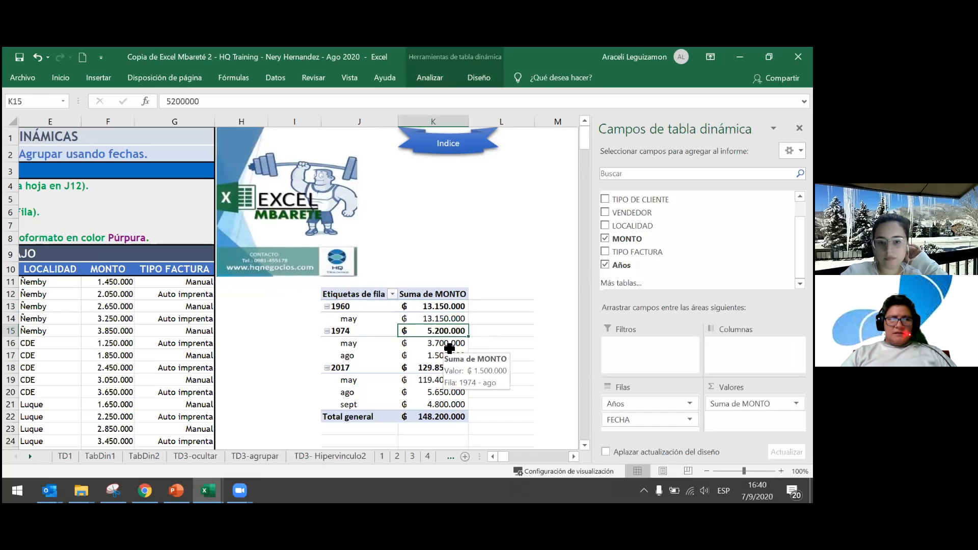
mouse_move(418, 367)
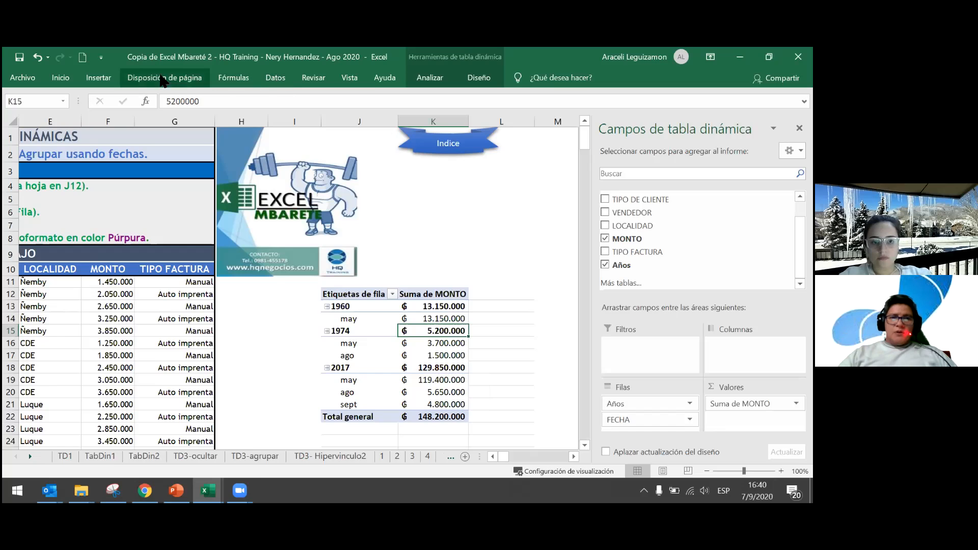
click(99, 78)
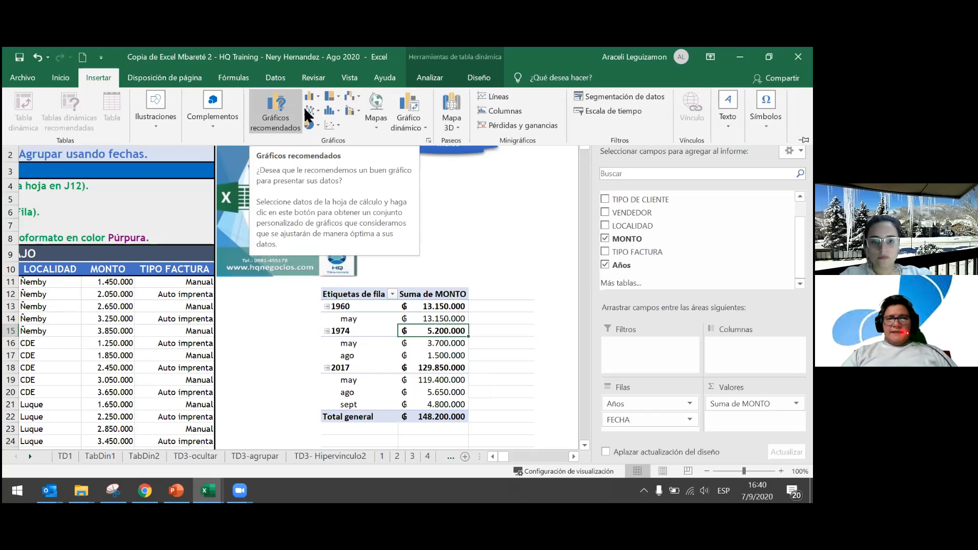
click(412, 124)
click(416, 144)
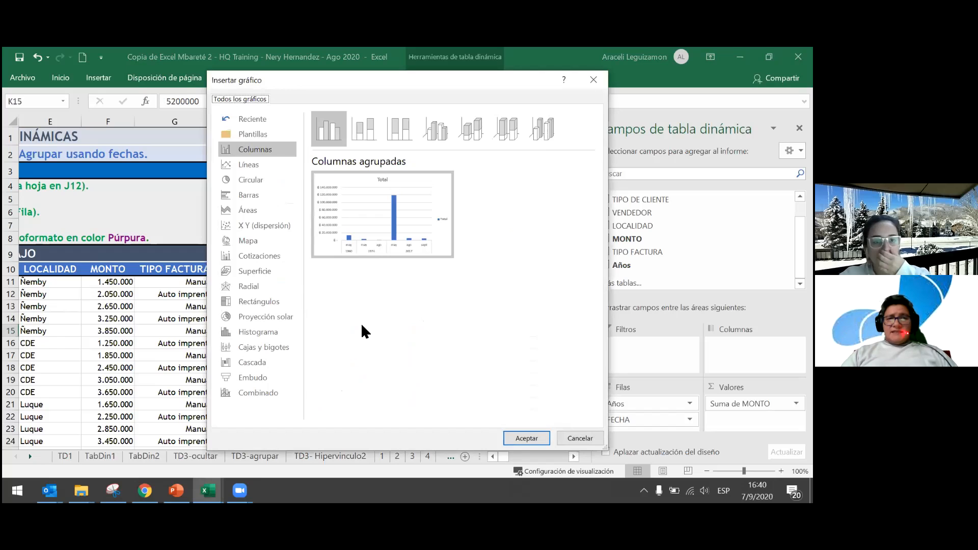
click(259, 166)
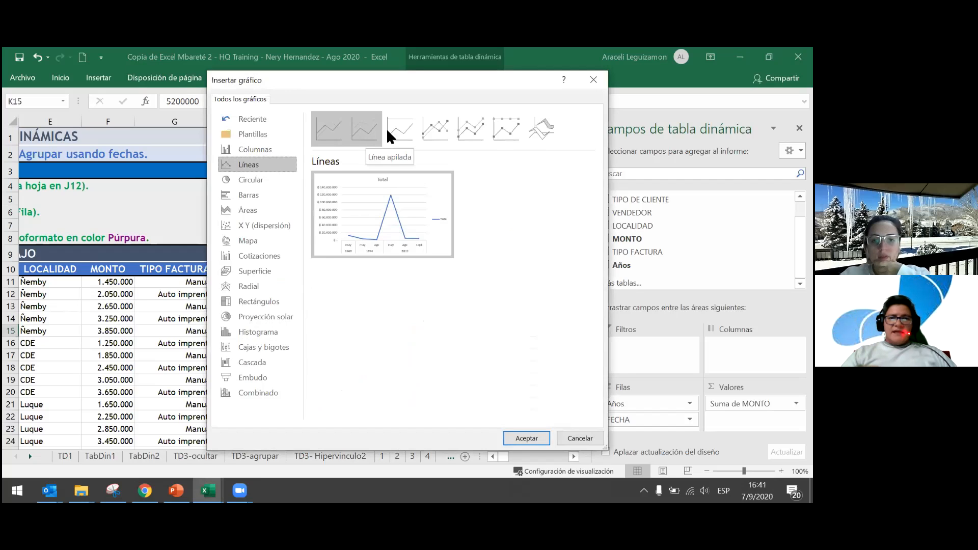
click(423, 126)
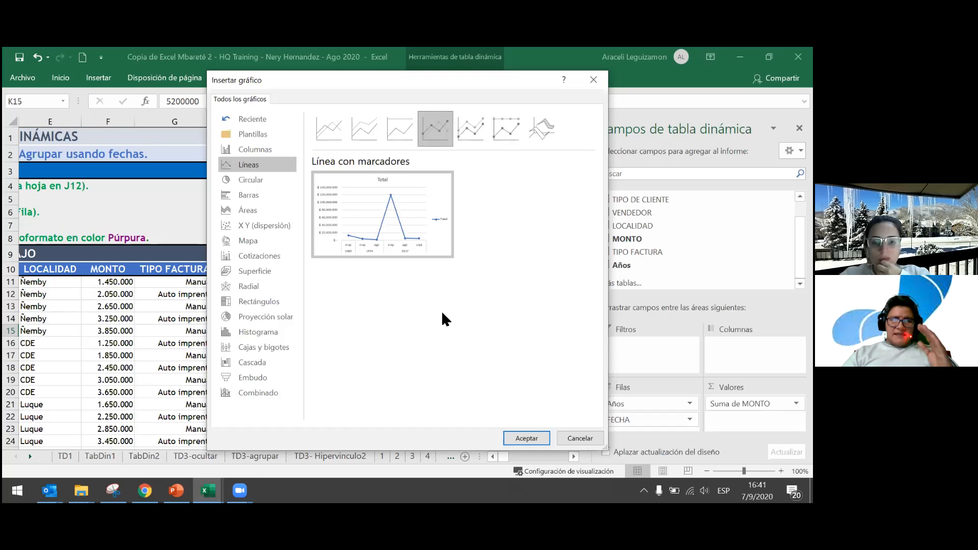
click(516, 436)
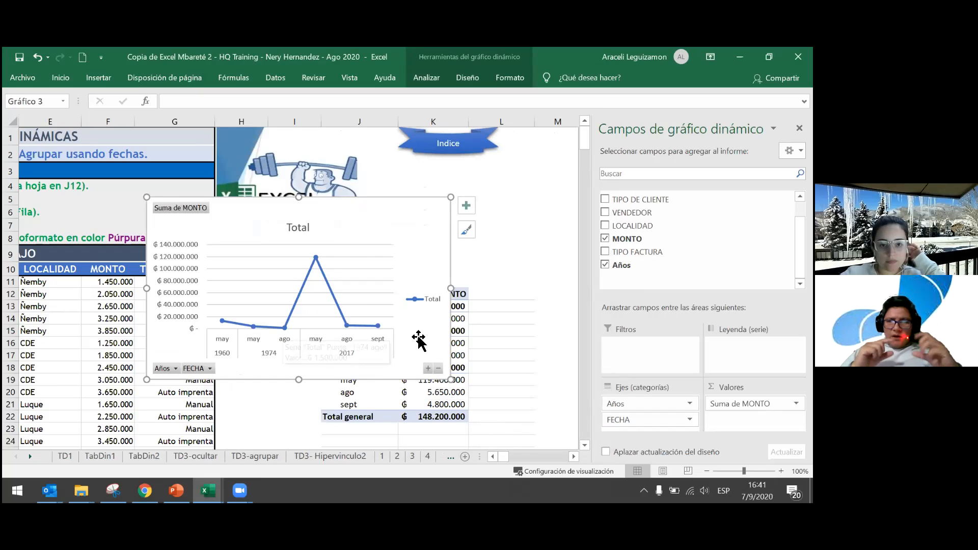
Step: Move the pivot chart off the source data and pivot table into the empty area across columns L to Q
click(574, 457)
drag(205, 233, 536, 230)
click(574, 457)
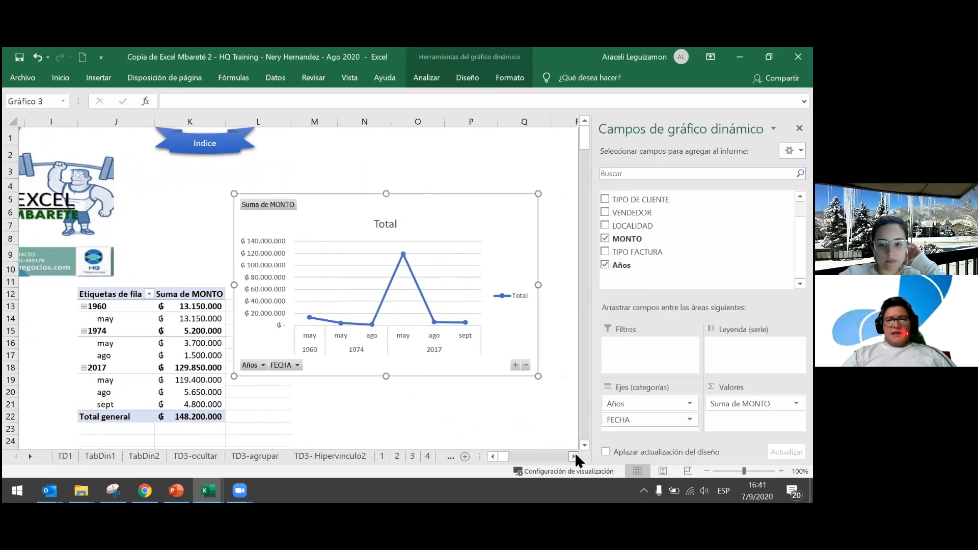
click(574, 457)
drag(409, 209, 425, 256)
scroll(181, 349, down, 1)
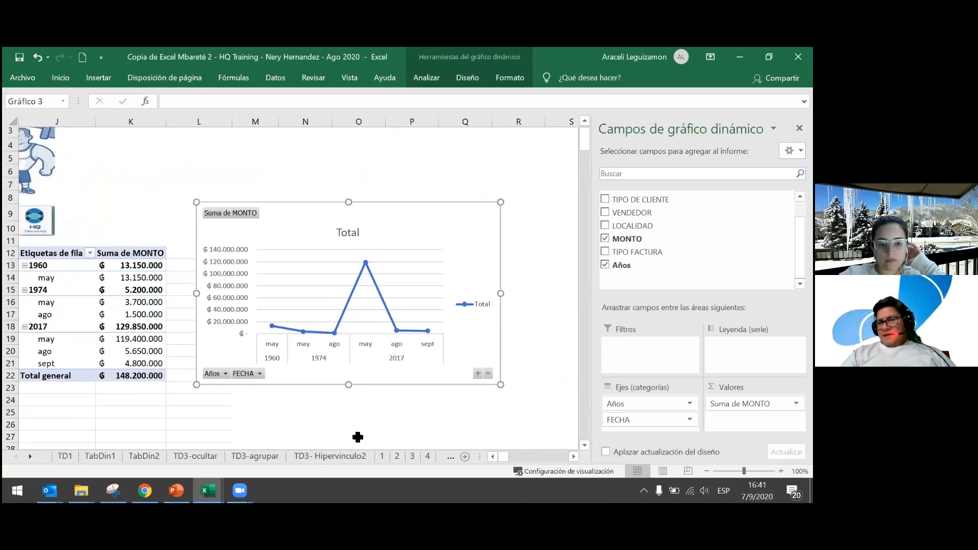
click(491, 455)
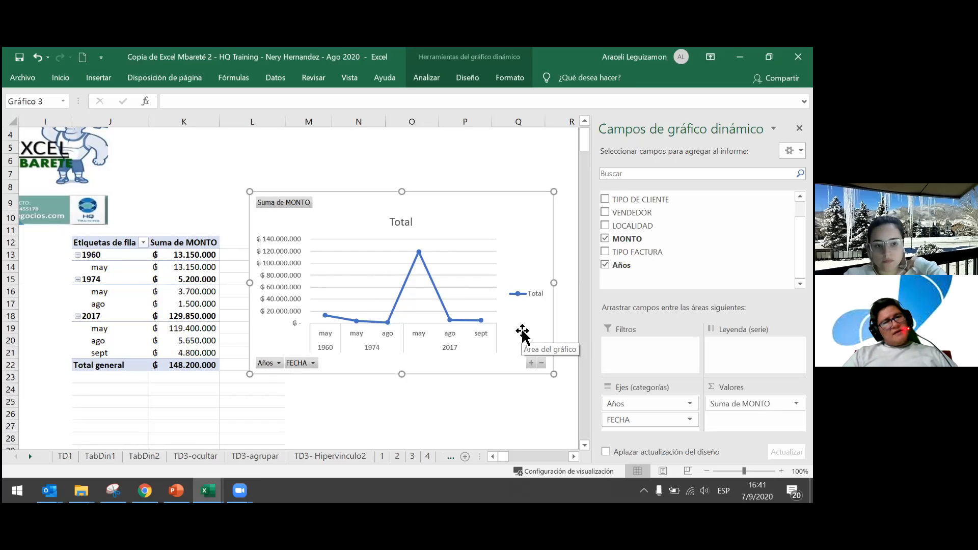
Step: Enter 1/1/20 in the first FECHA cell, A11, and fill consecutive daily dates down the rest of the column
click(185, 305)
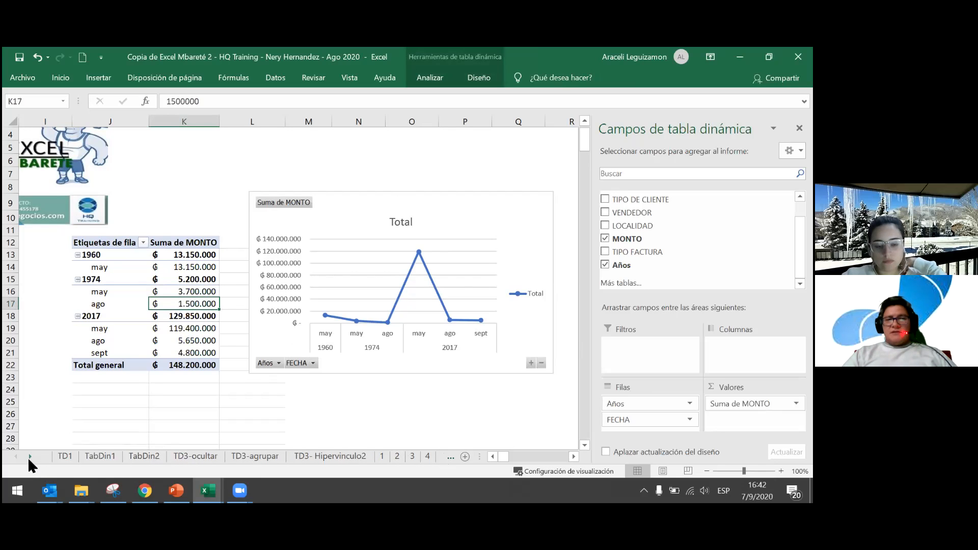
drag(157, 407, 123, 408)
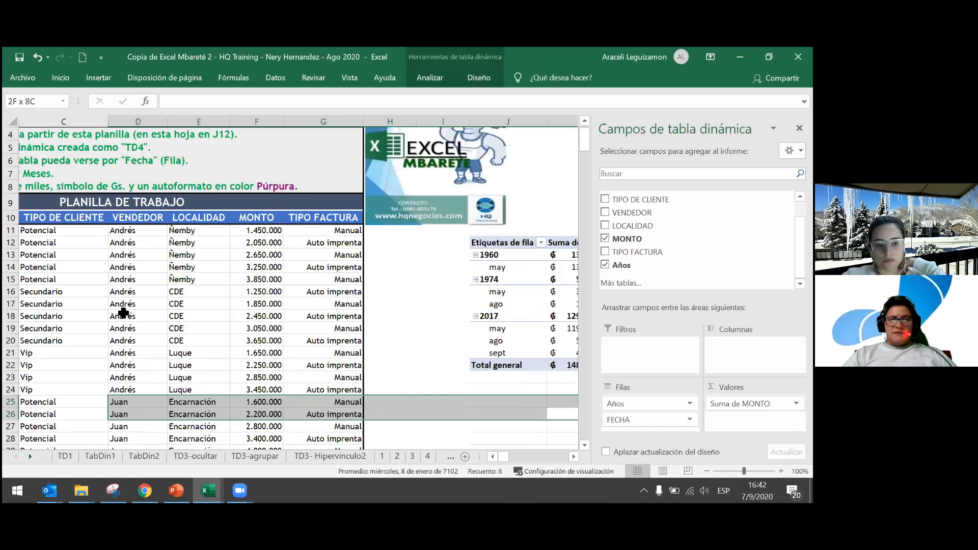
click(76, 293)
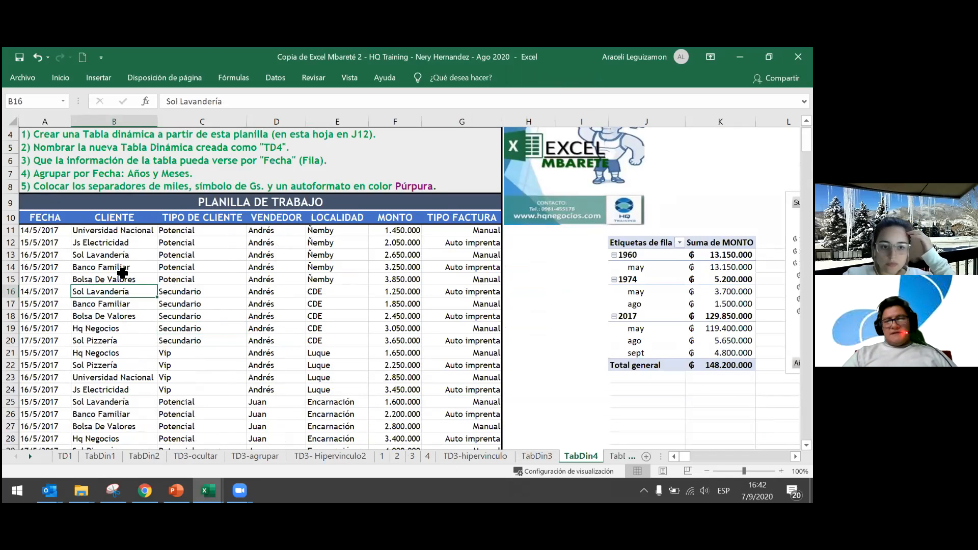
click(55, 232)
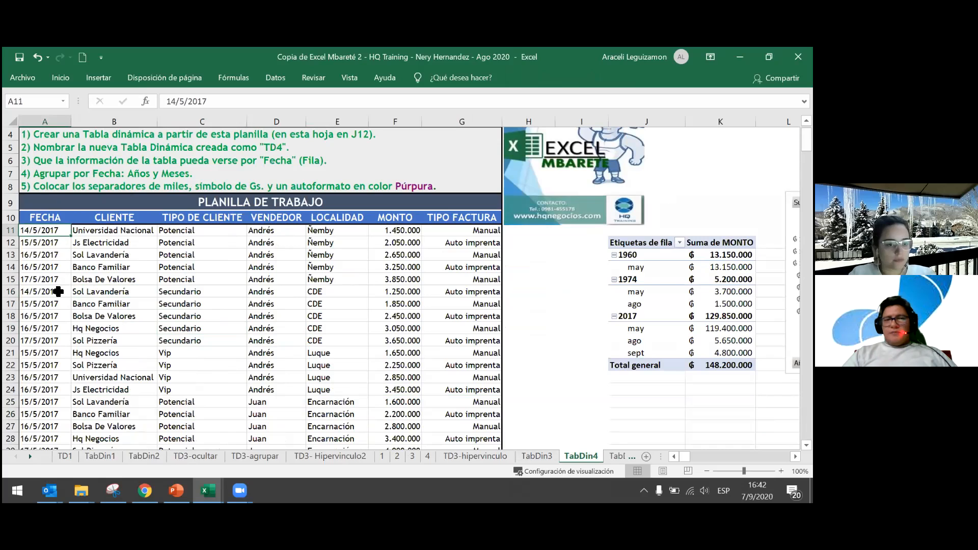
text(1/1/20)
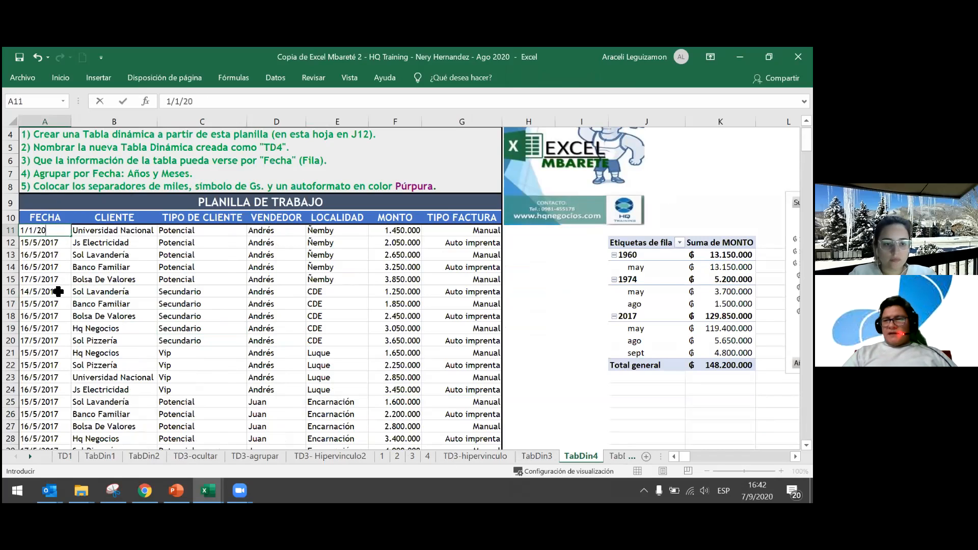
key(Return)
key(Up)
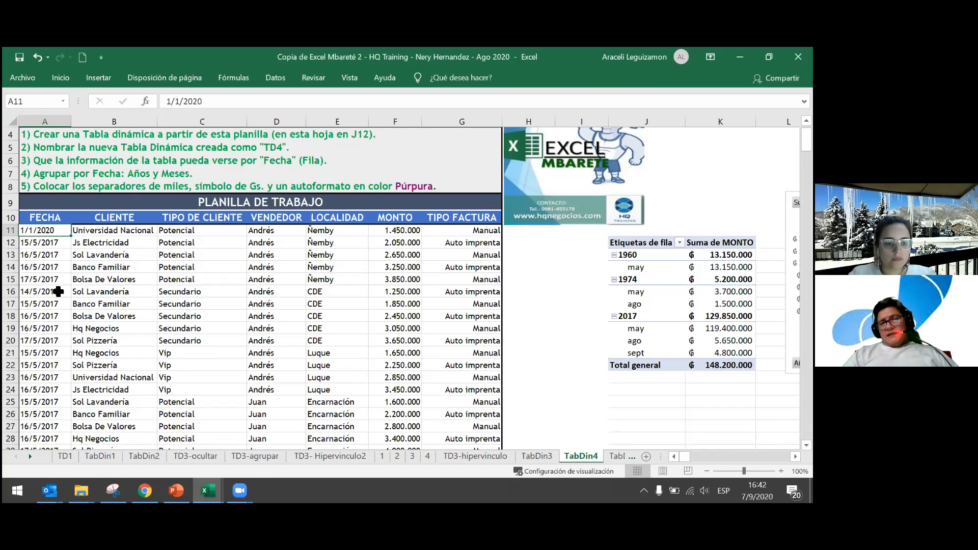
double_click(71, 237)
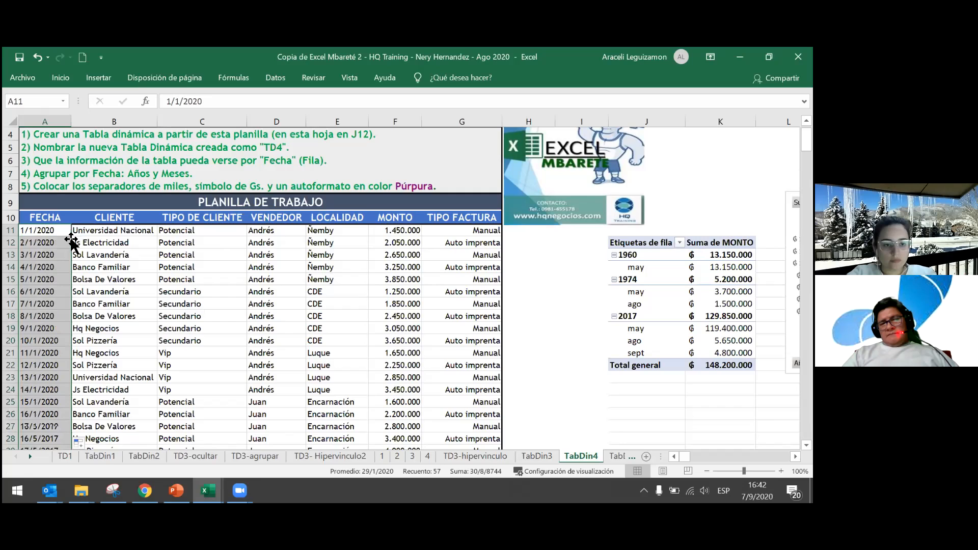
scroll(72, 342, down, 6)
scroll(72, 343, up, 7)
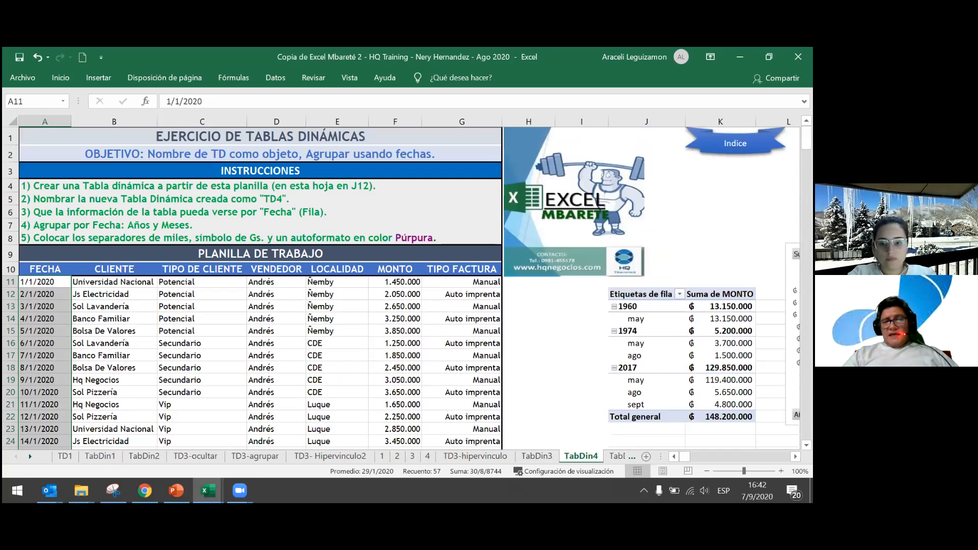
Step: Refresh the pivot table with the new FECHA dates and check the updated pivot chart
right_click(671, 357)
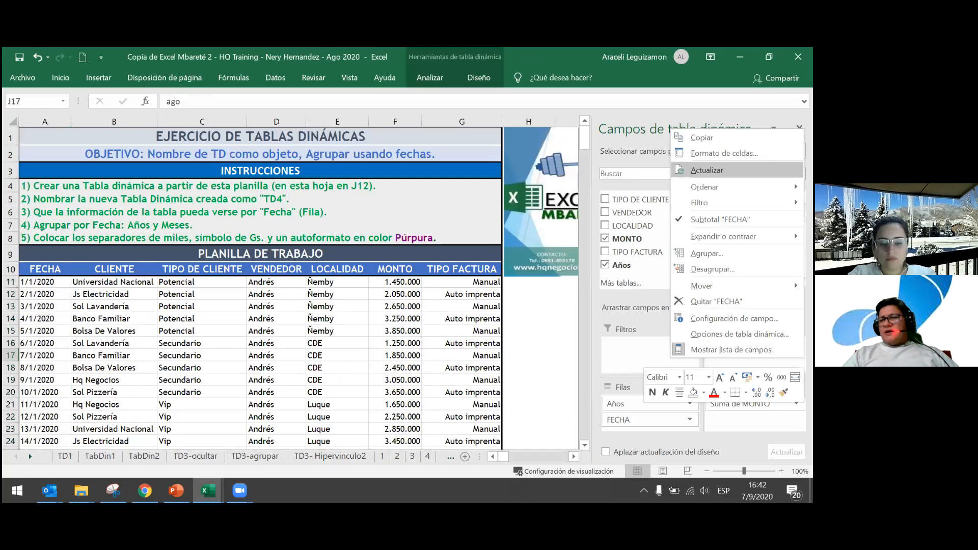
click(51, 392)
click(62, 298)
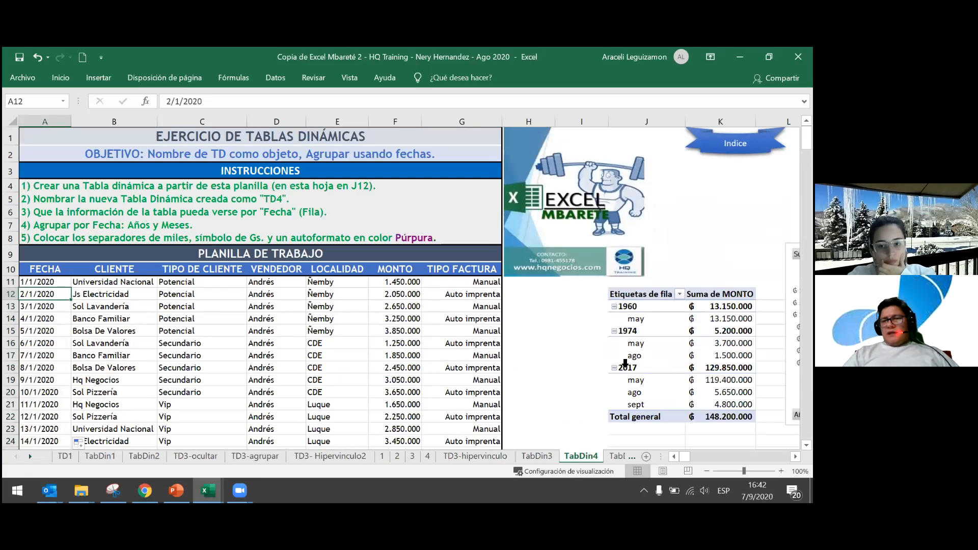
right_click(627, 367)
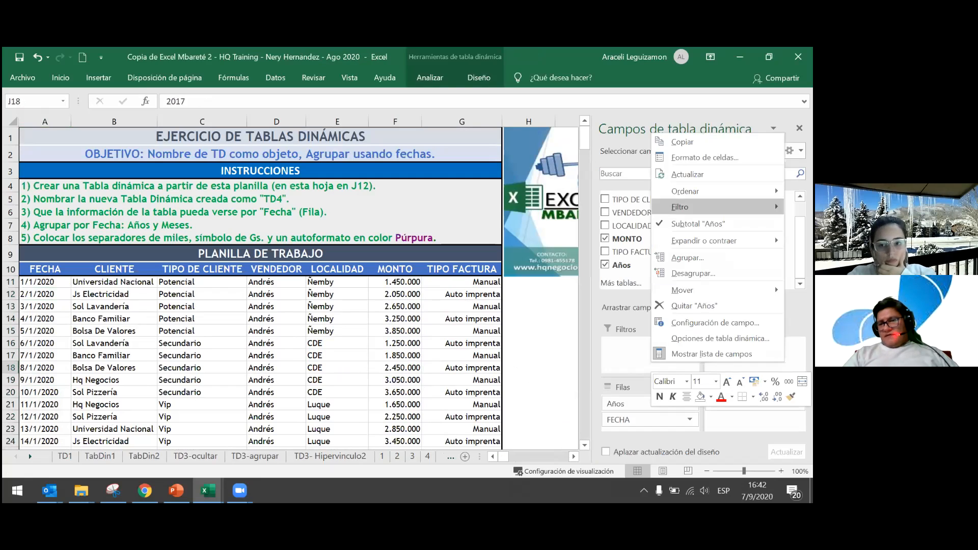
click(685, 173)
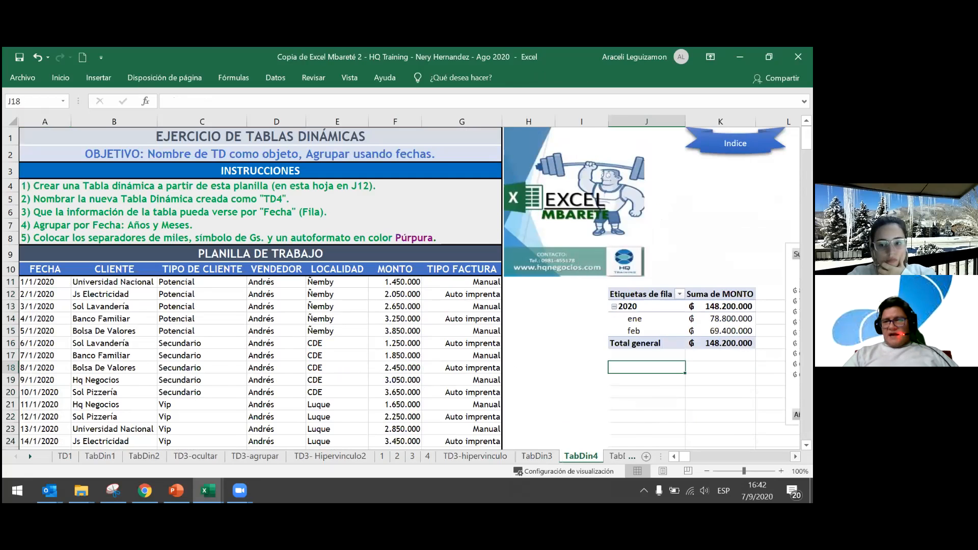
scroll(408, 286, right, 5)
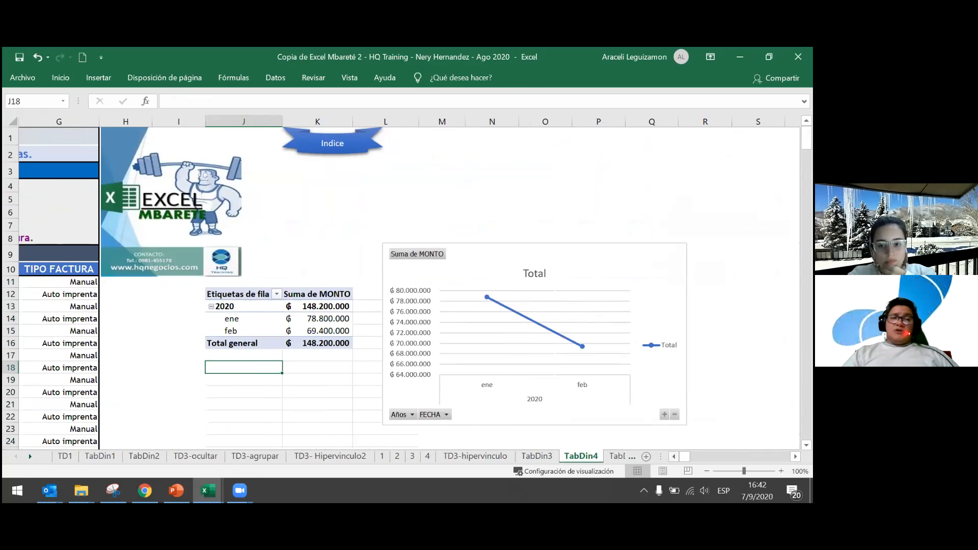
scroll(408, 286, left, 3)
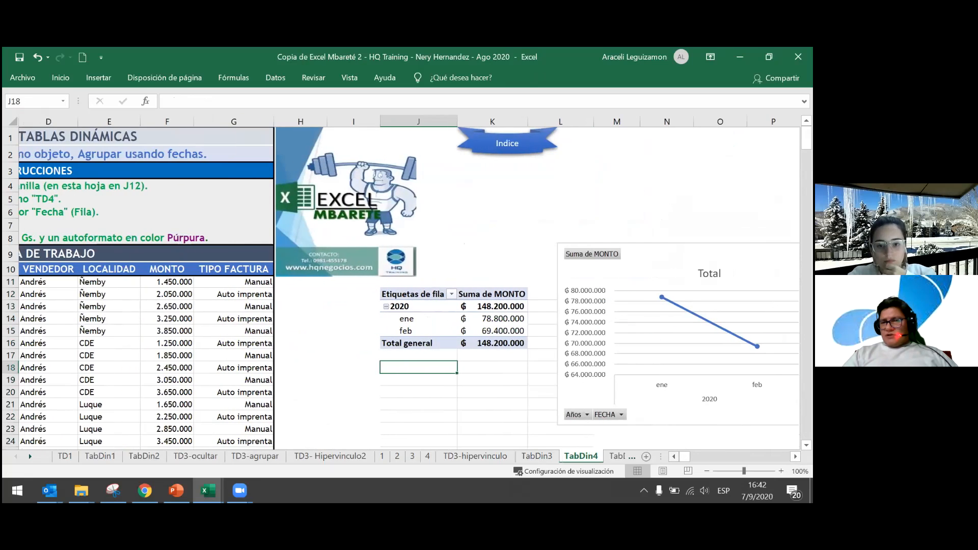
scroll(163, 369, left, 2)
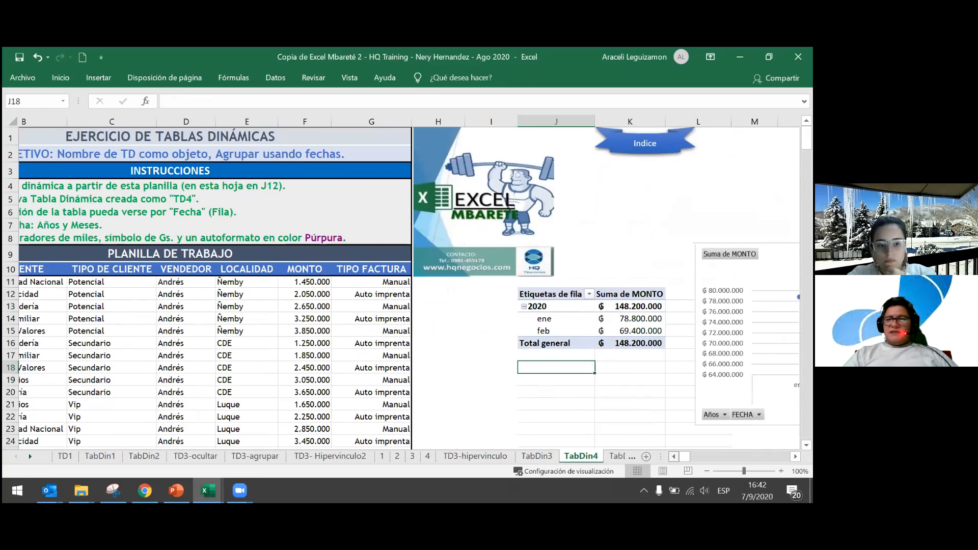
scroll(81, 361, left, 1)
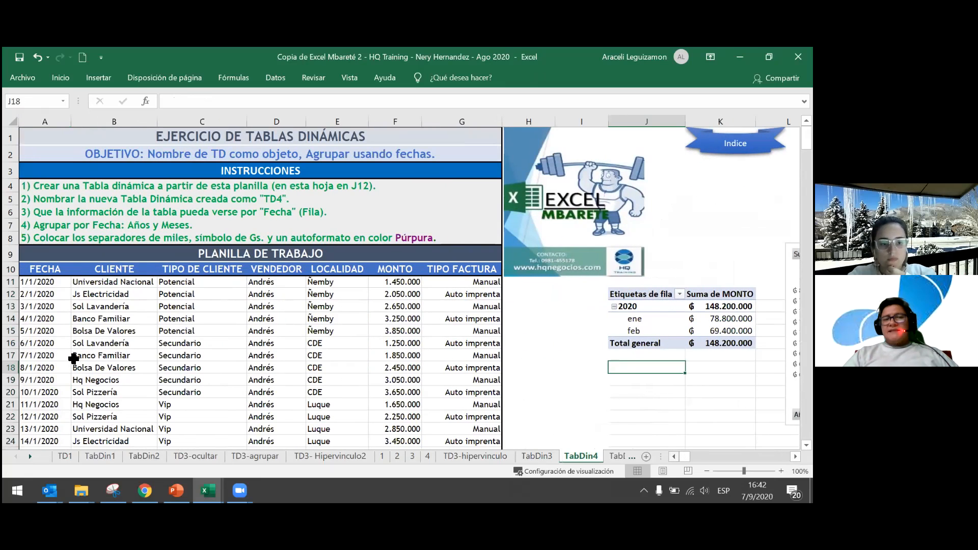
Step: Group the pivot table dates by Días, Meses and Años, accept replacing the existing data, and review the daily rows and chart
click(44, 296)
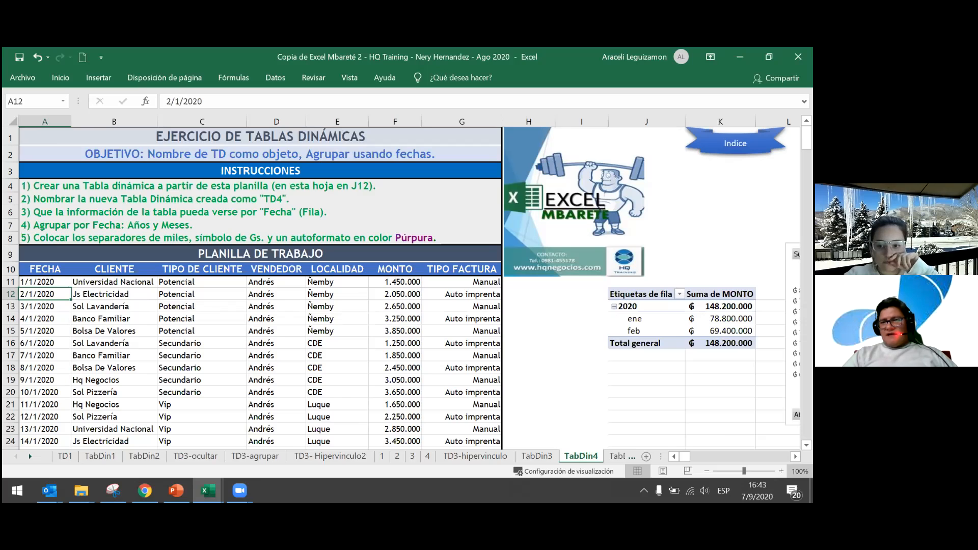
click(795, 457)
scroll(408, 285, right, 3)
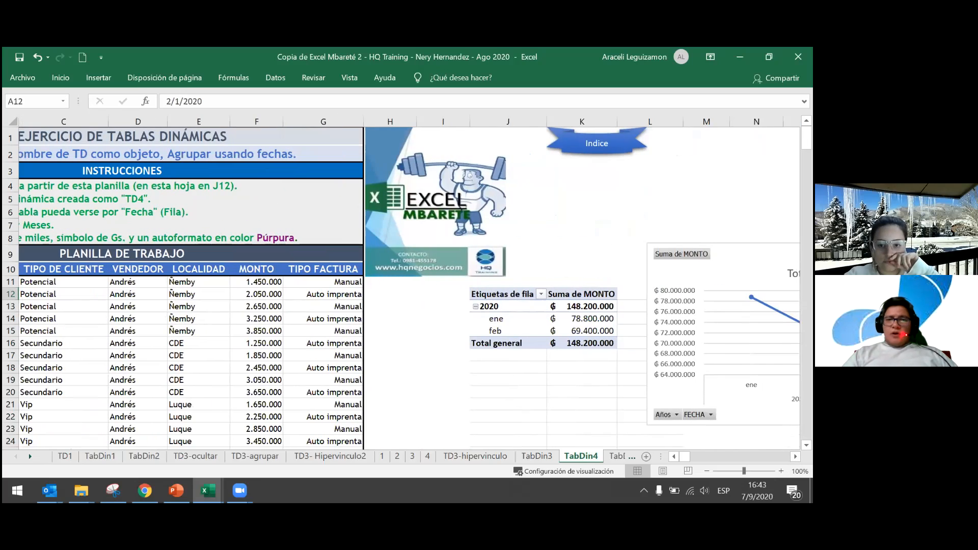
right_click(506, 317)
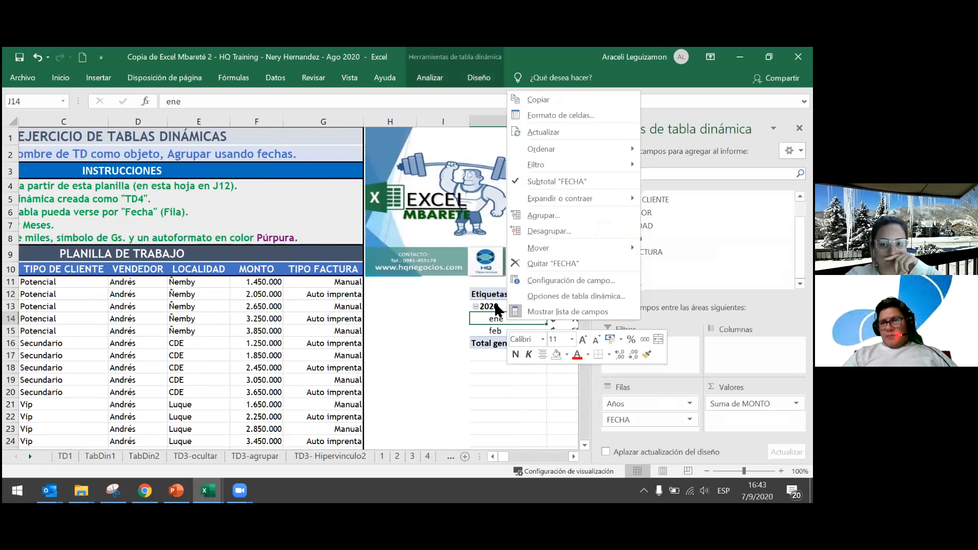
click(562, 216)
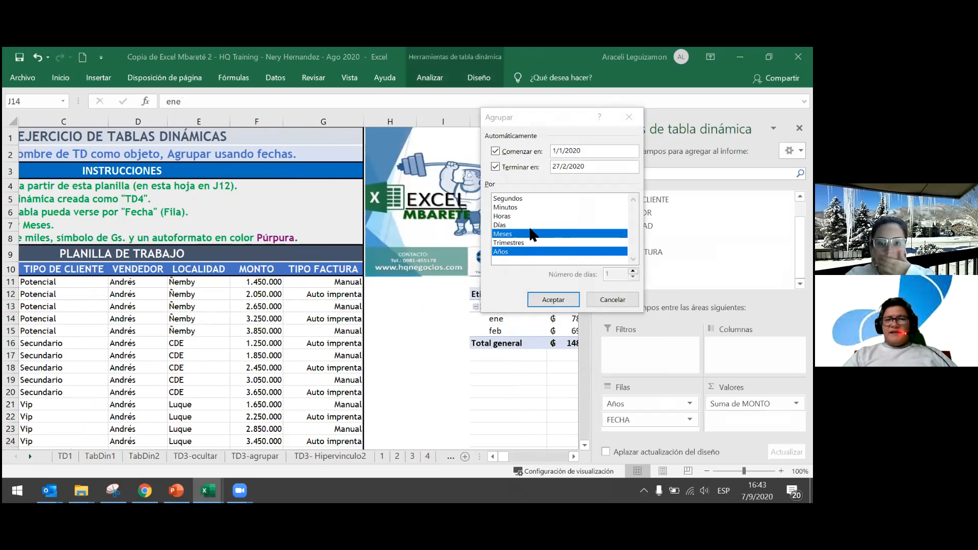
click(516, 224)
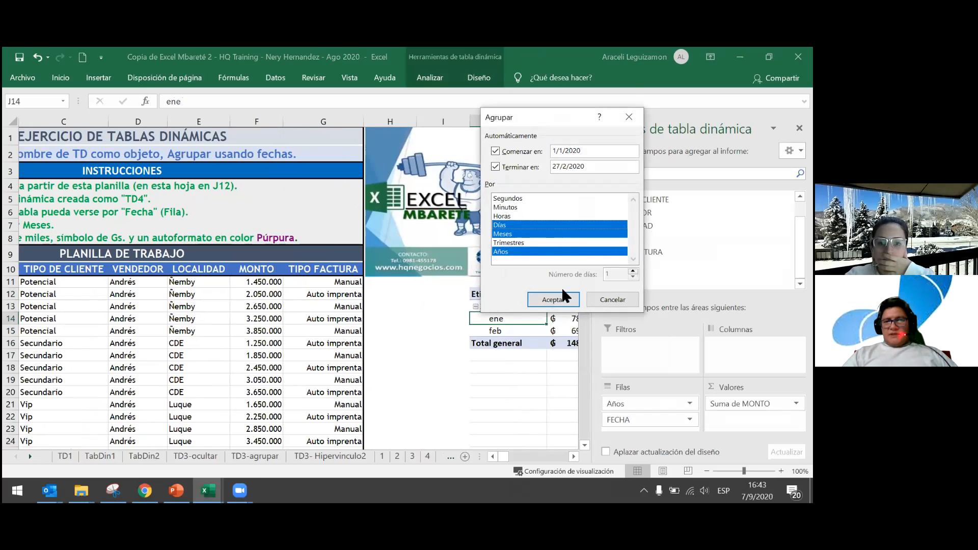
click(561, 299)
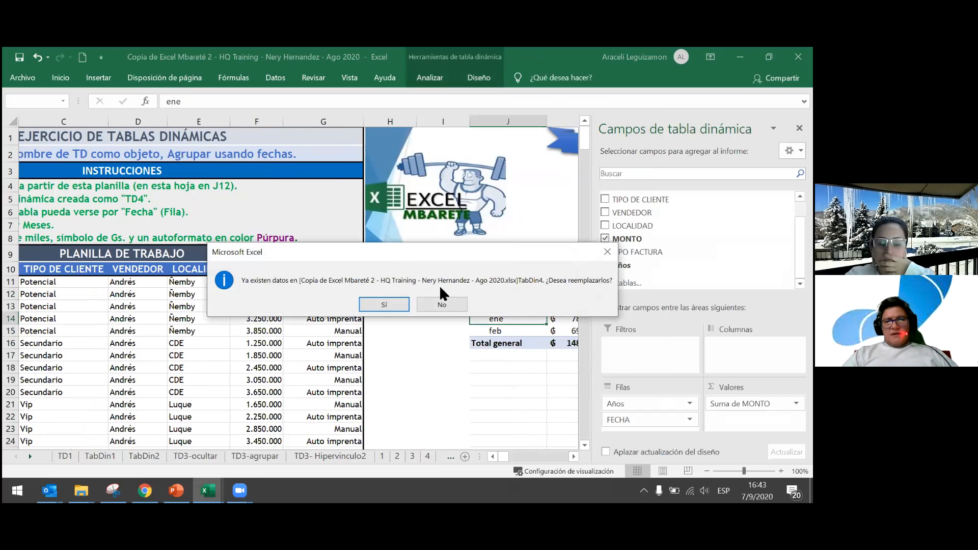
click(396, 302)
drag(575, 456, 575, 448)
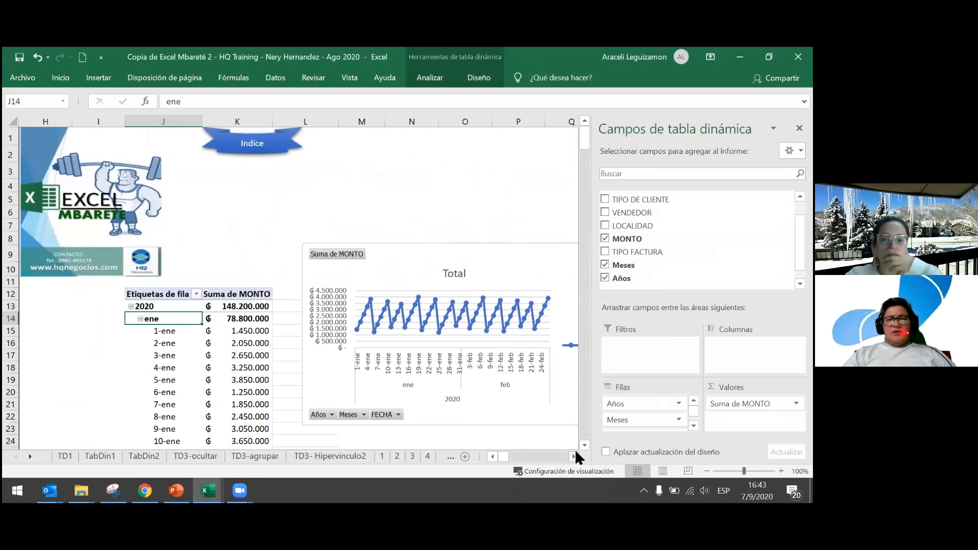
click(574, 454)
scroll(121, 348, down, 1)
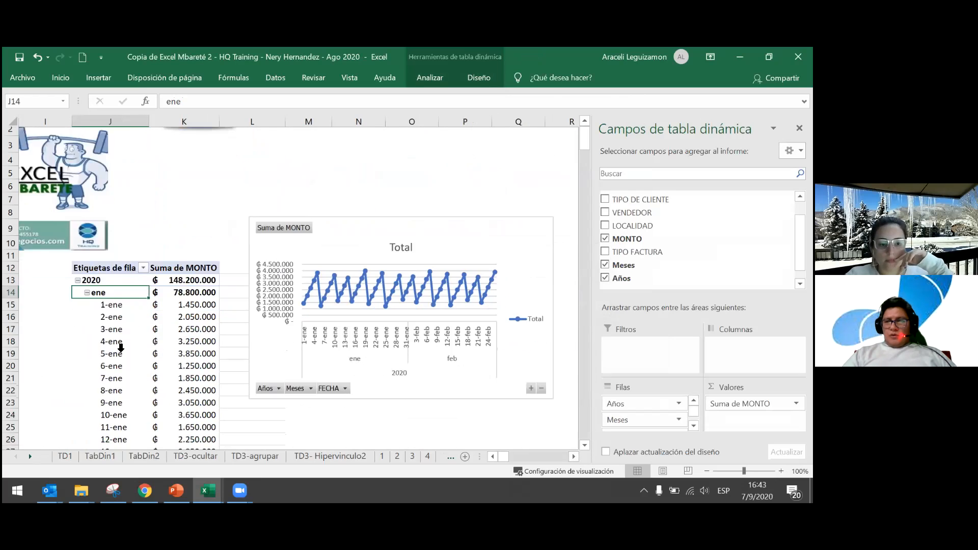
scroll(121, 348, down, 2)
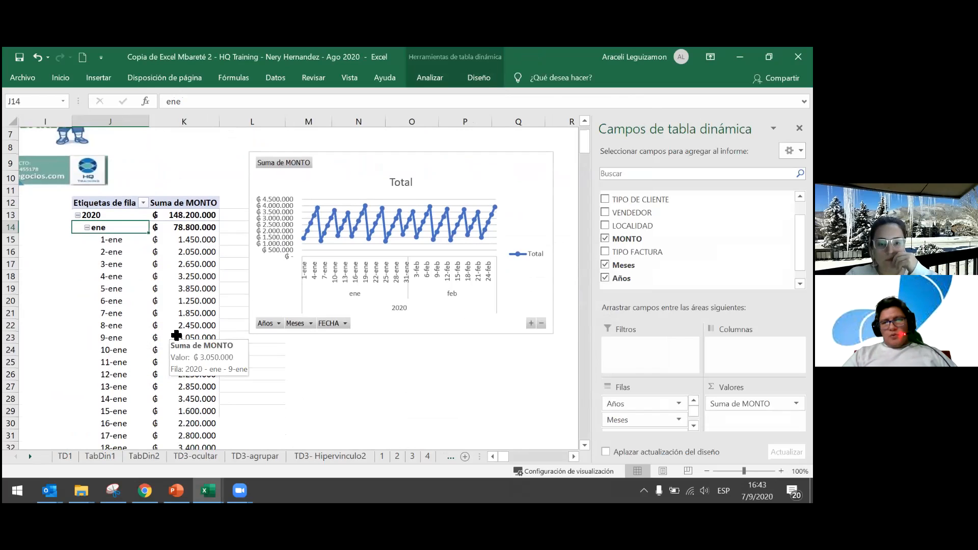
Step: Examine the grouped daily rows beside the pivot chart and the options available for the 1-ene label
scroll(176, 335, down, 6)
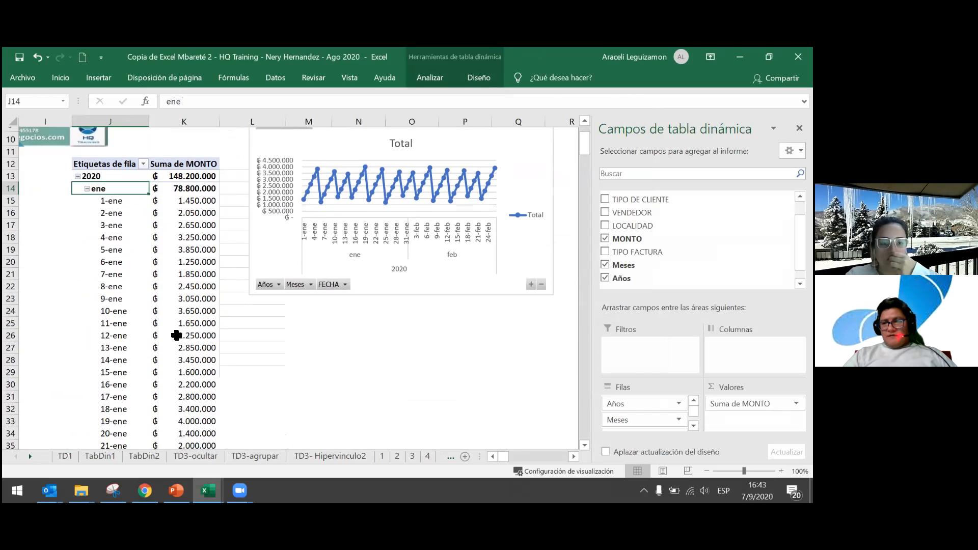
scroll(176, 335, down, 3)
scroll(176, 335, up, 11)
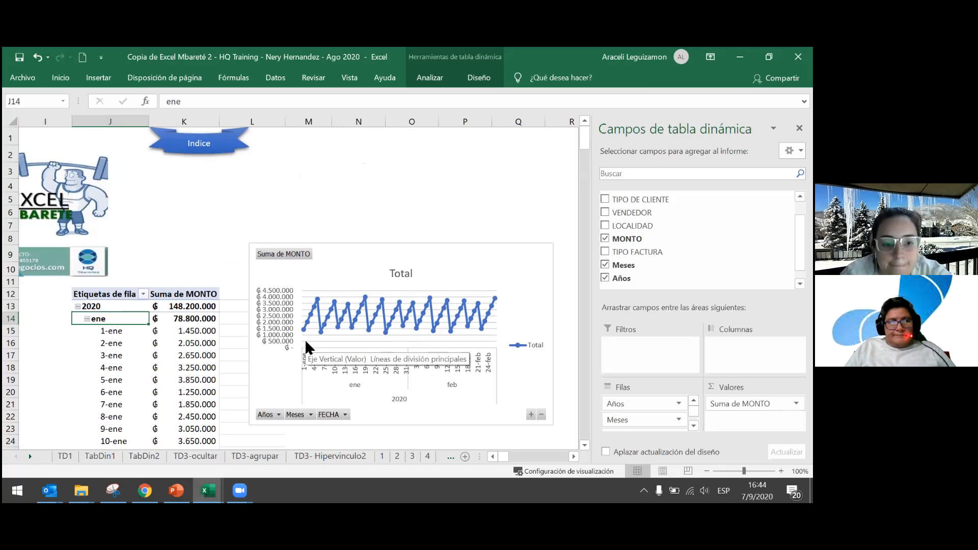
click(122, 333)
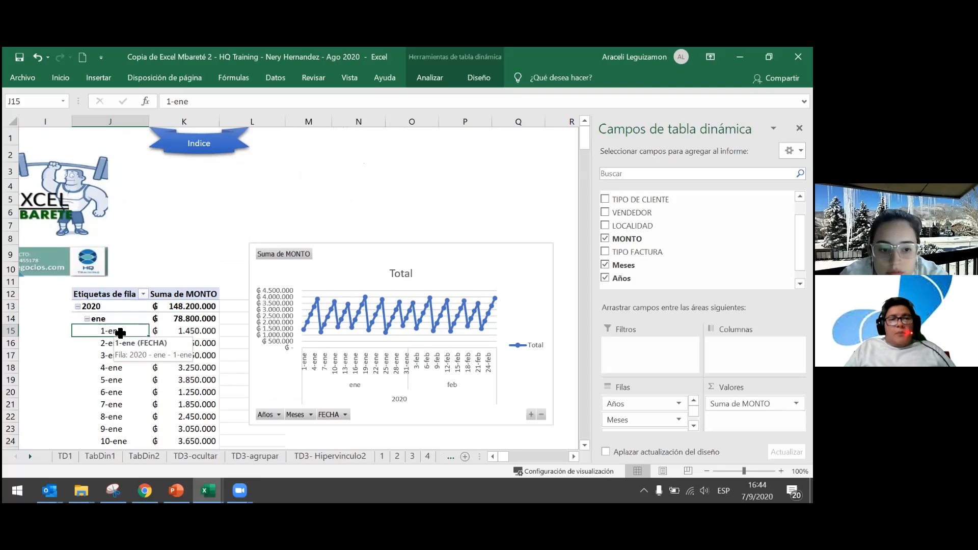
right_click(120, 333)
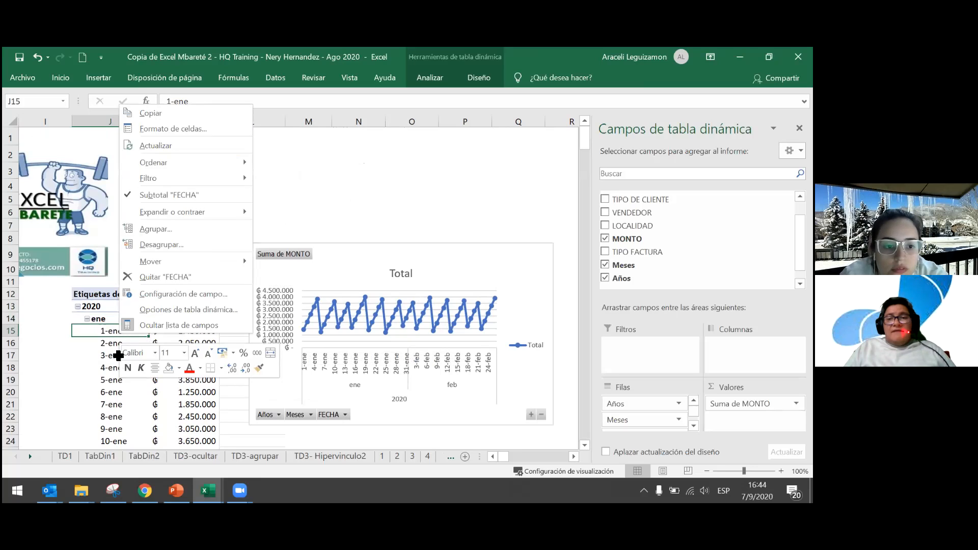
key(Escape)
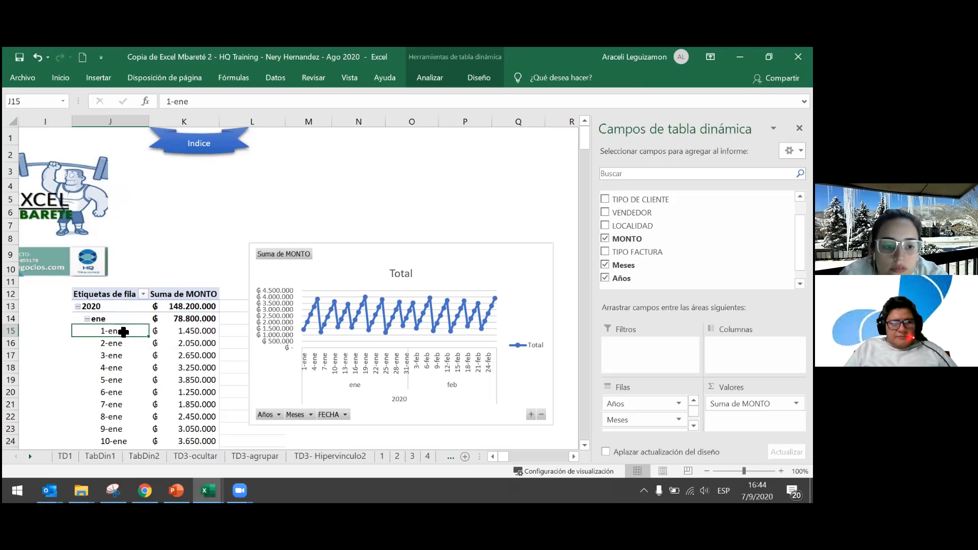
Step: Select all the January day labels and examine the built-in date formats available for them
drag(124, 331, 136, 171)
scroll(131, 270, up, 11)
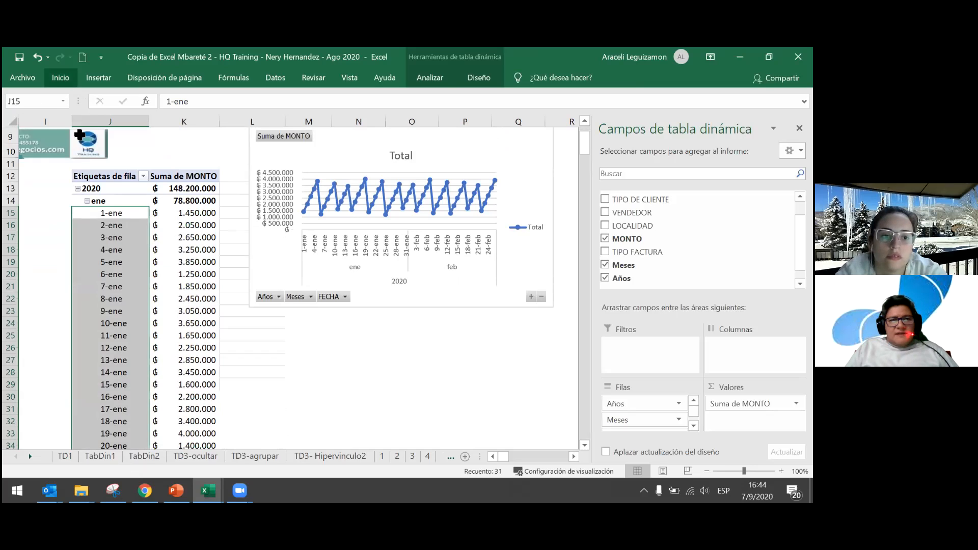
right_click(111, 213)
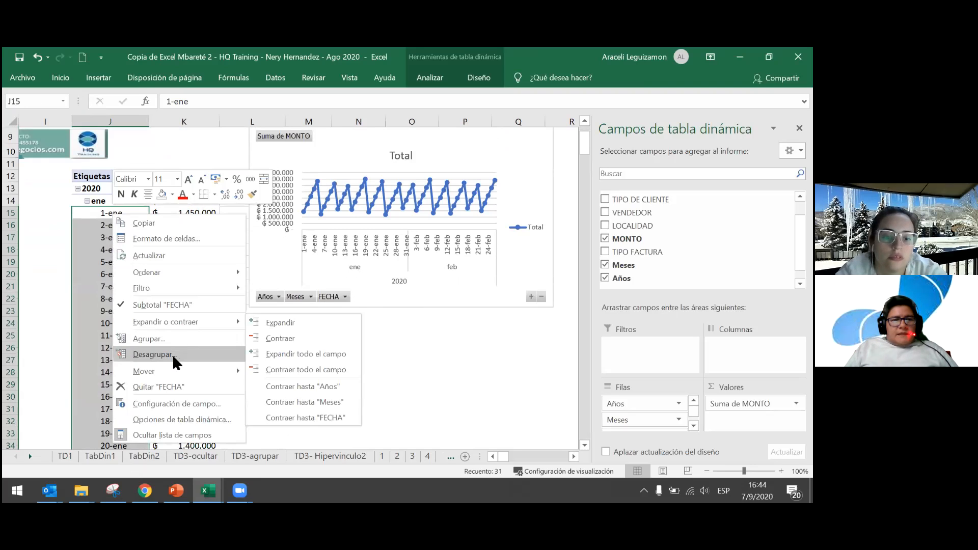
click(192, 240)
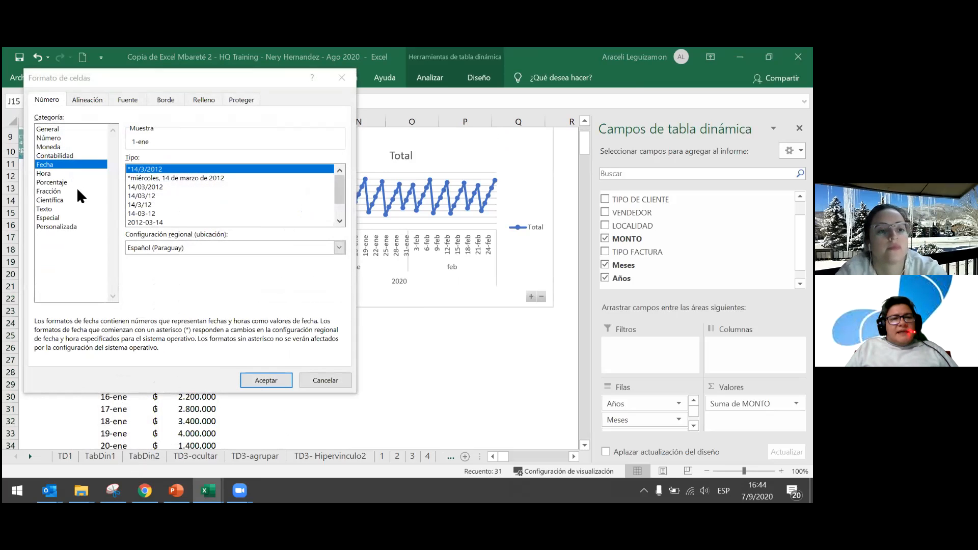
drag(341, 188, 140, 258)
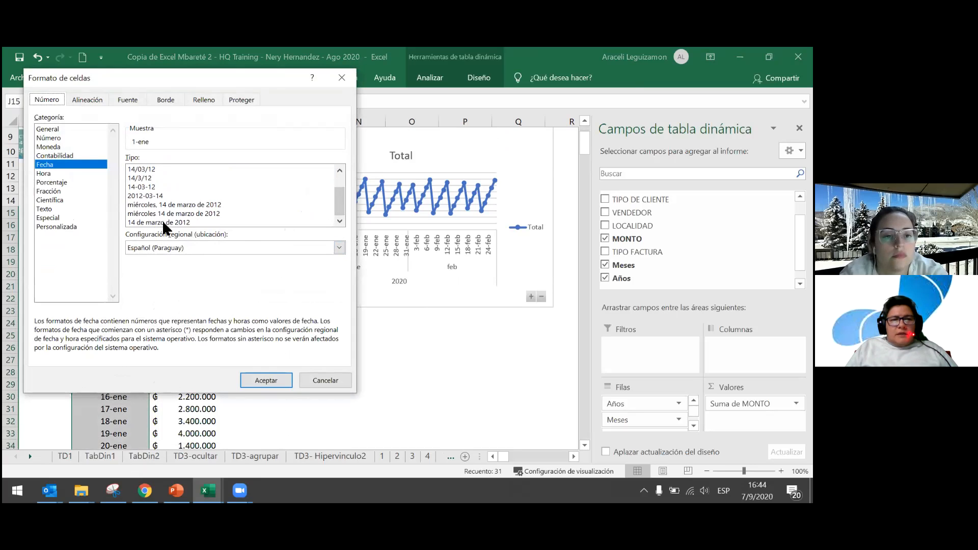
scroll(165, 219, up, 1)
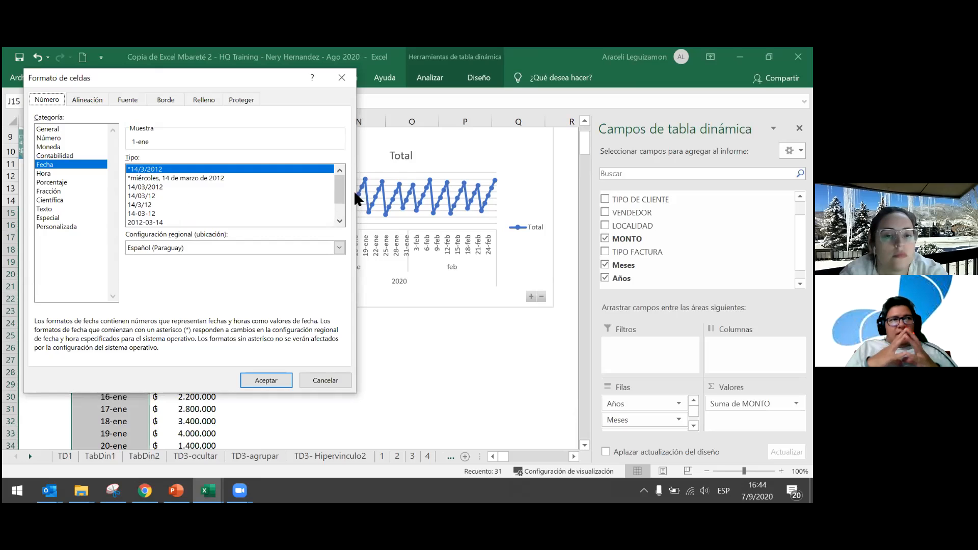
scroll(341, 204, down, 1)
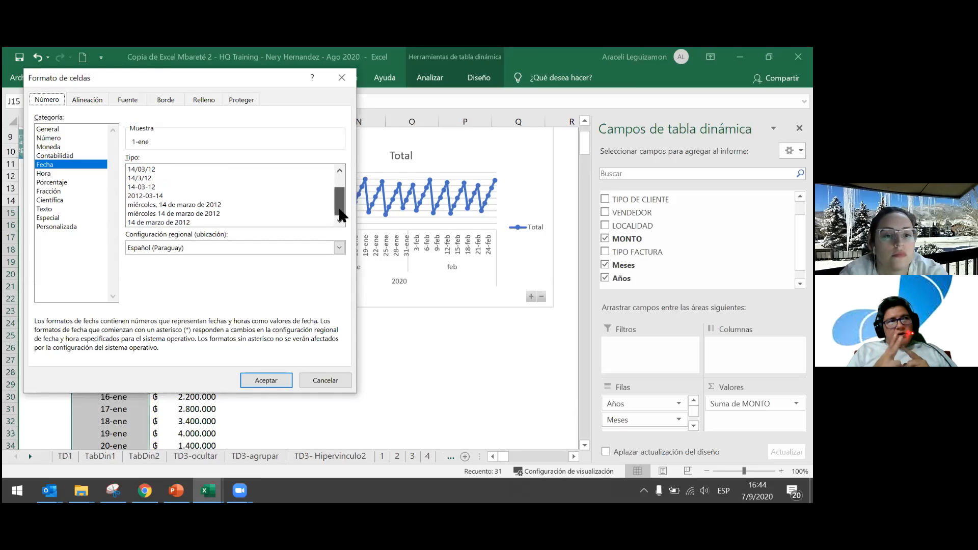
scroll(346, 189, up, 1)
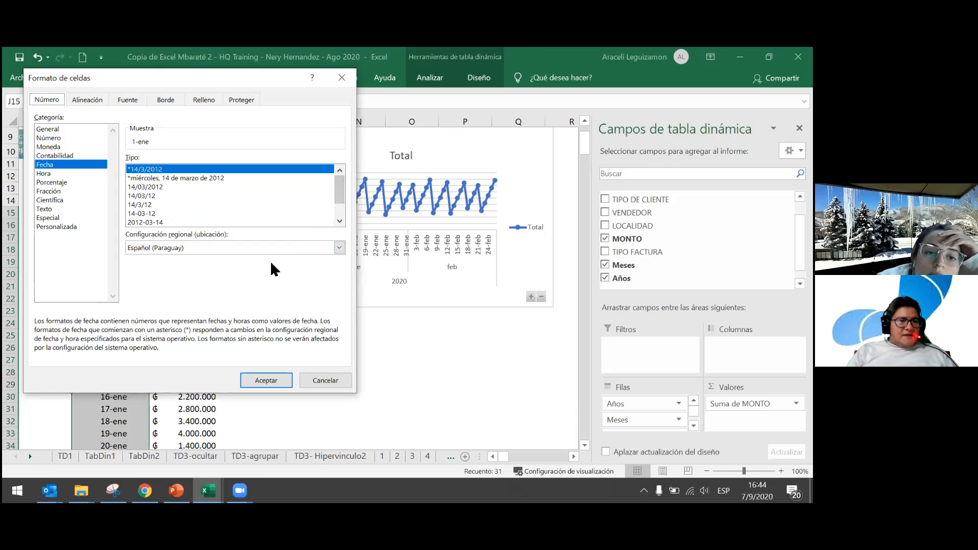
Step: Look through the list of custom number format codes for one that shows only the day
click(71, 228)
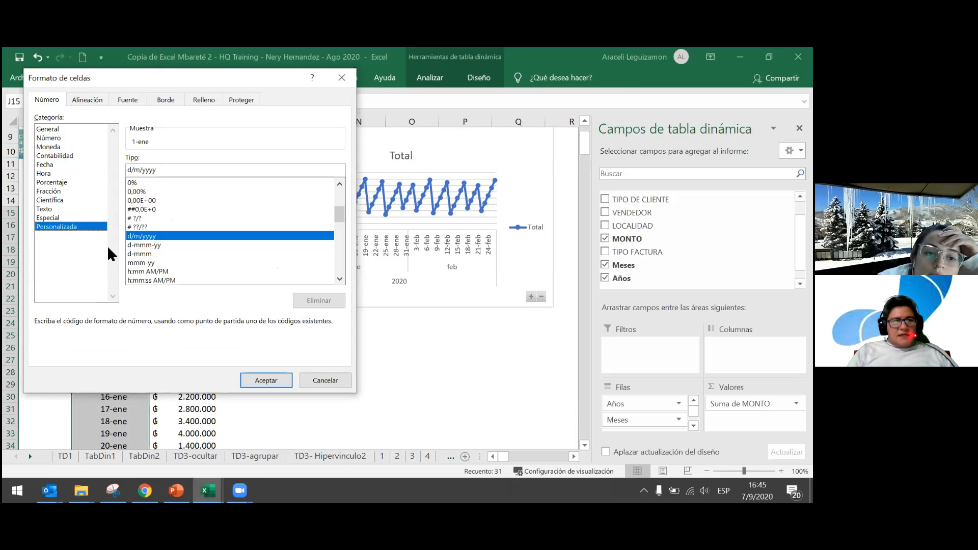
click(339, 280)
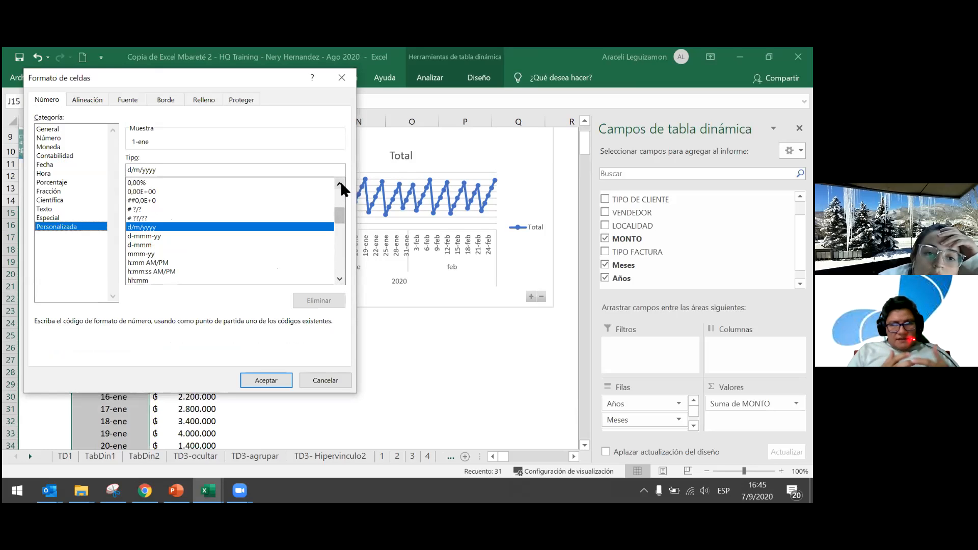
click(340, 183)
click(339, 183)
click(340, 279)
click(339, 279)
click(340, 279)
click(339, 279)
click(339, 279)
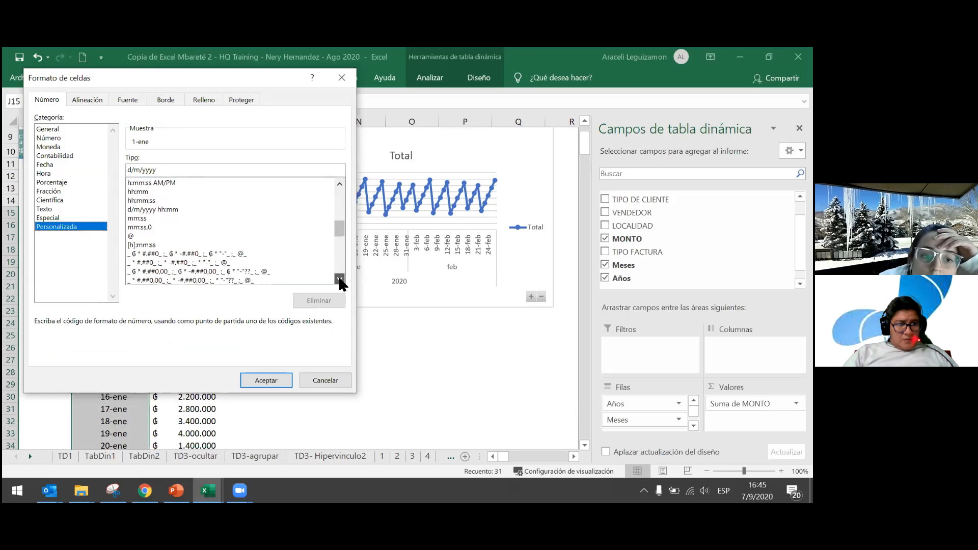
click(340, 278)
click(339, 278)
click(339, 279)
click(340, 279)
click(339, 278)
click(340, 279)
click(339, 279)
click(339, 279)
click(339, 279)
click(339, 279)
click(339, 279)
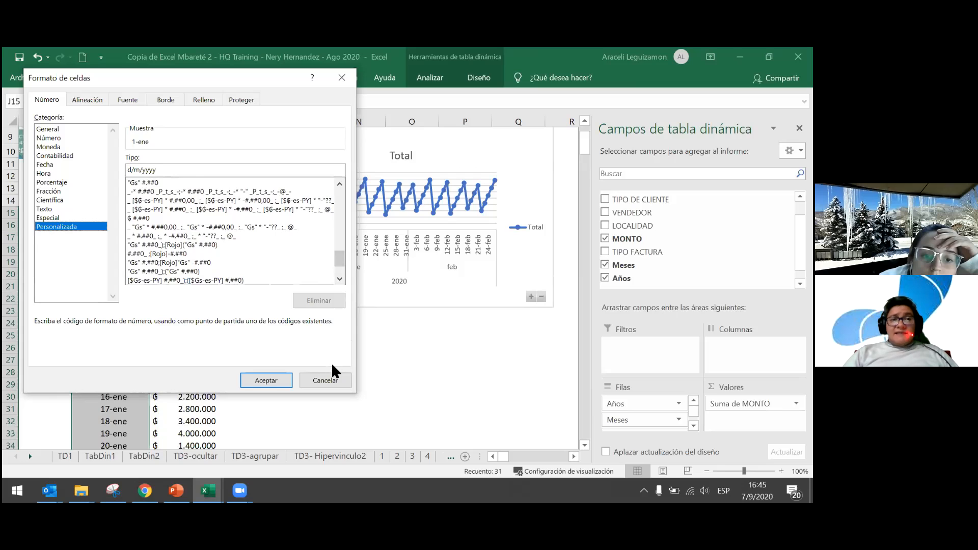
drag(341, 259, 340, 195)
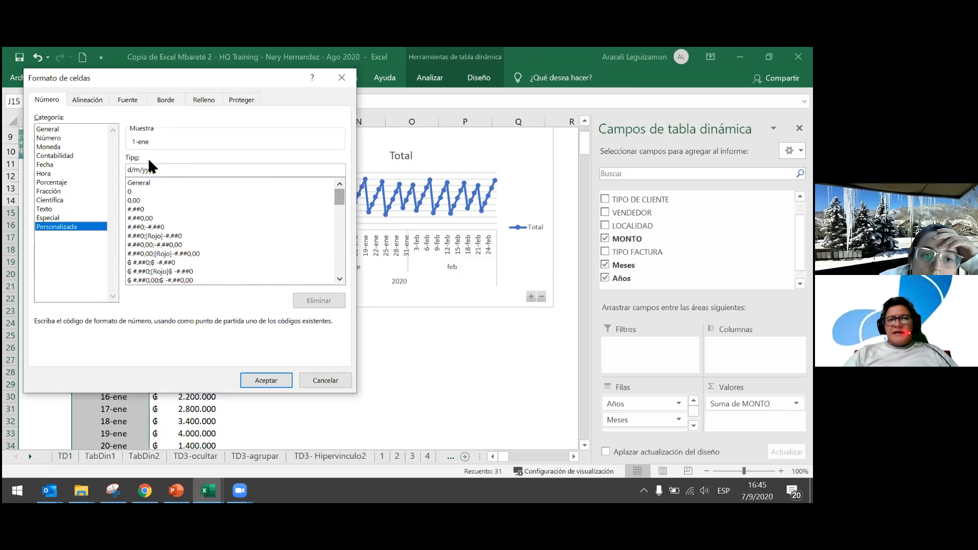
Step: Try to apply the custom number format d to the January day labels and check the rows
click(166, 170)
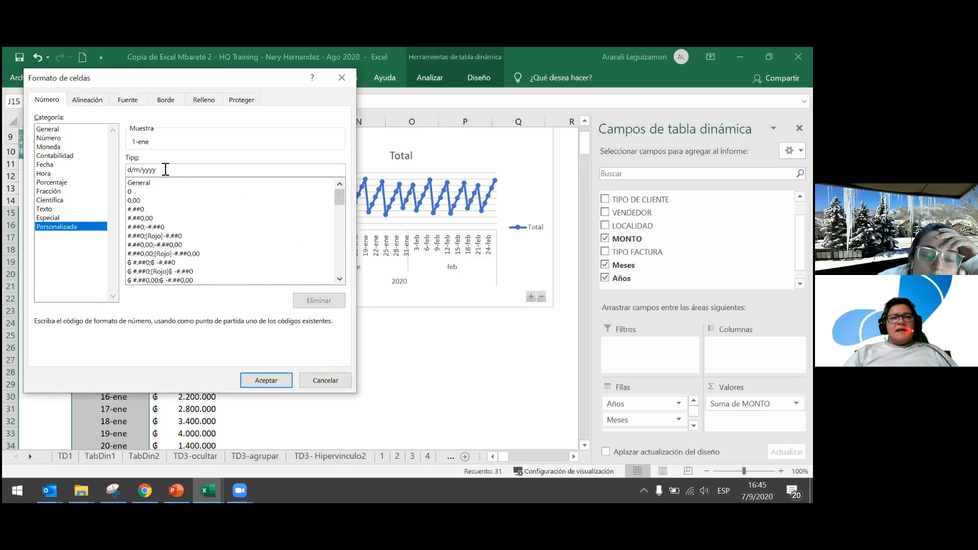
drag(166, 169, 116, 173)
text(d)
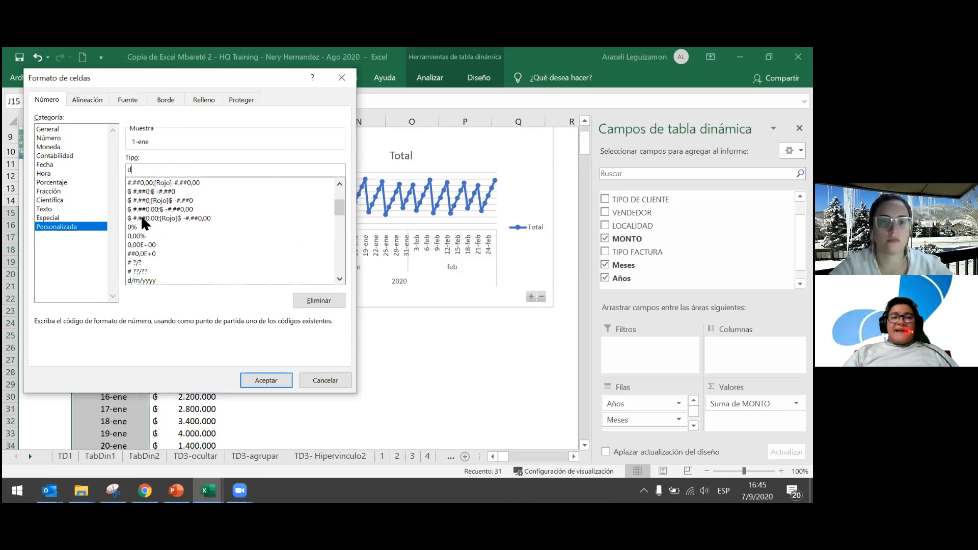
click(259, 379)
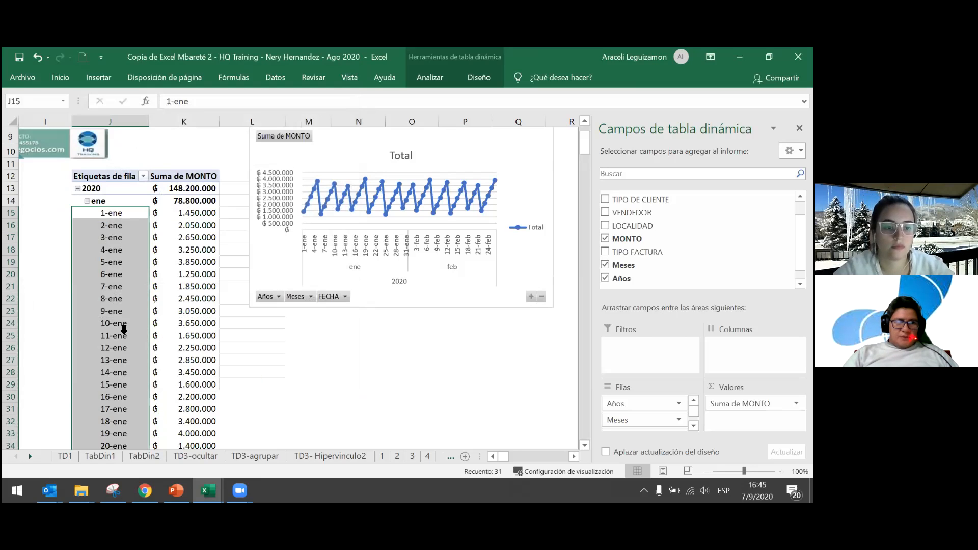
scroll(121, 328, down, 6)
scroll(121, 329, up, 3)
scroll(121, 328, up, 2)
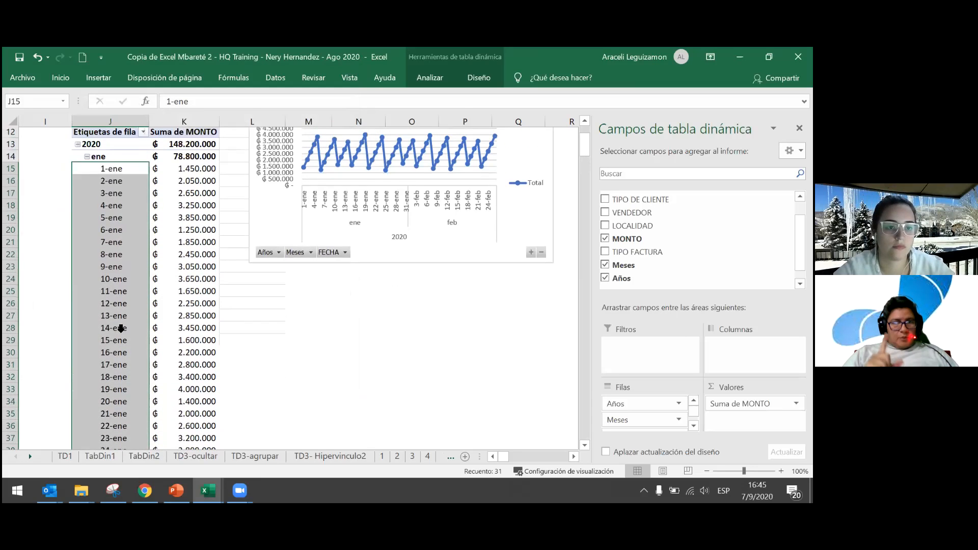
Step: Try to apply the custom number format dd to the January day labels
right_click(119, 277)
click(152, 74)
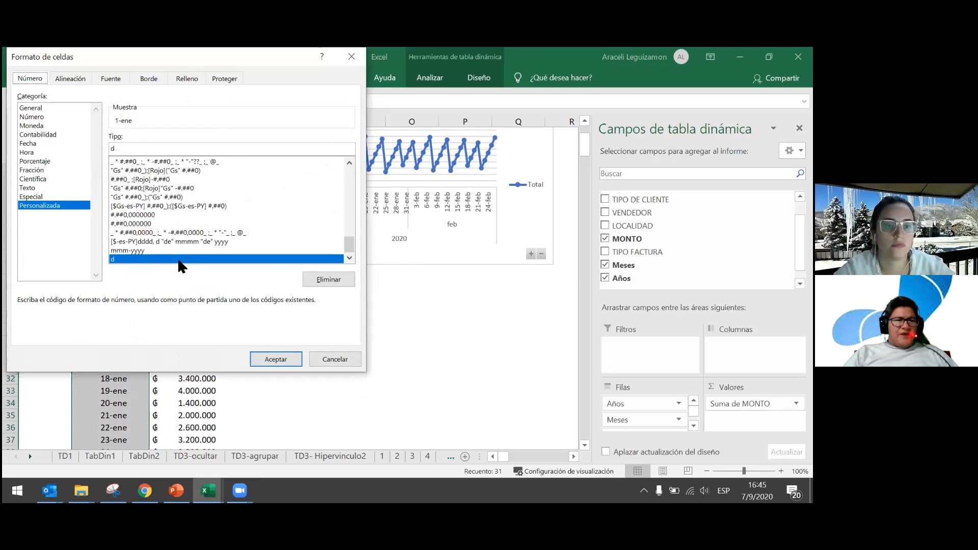
text(d)
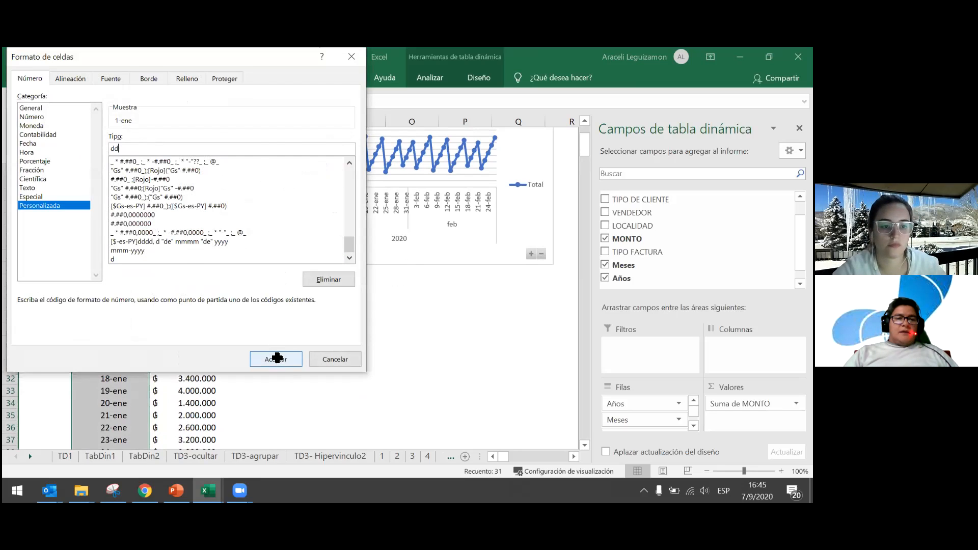
click(277, 358)
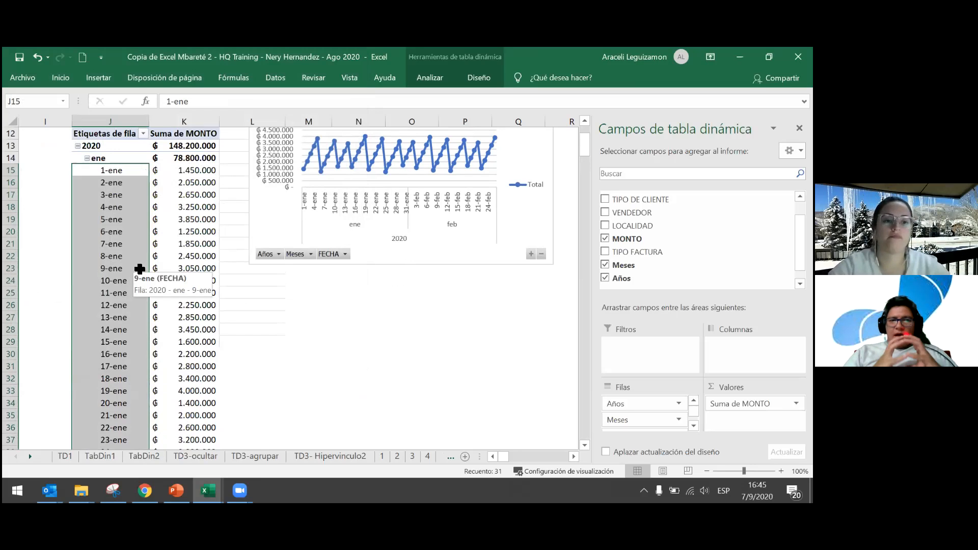
Step: Replace every "-ene" in the selected January day labels with nothing and review the labels in the table and chart
scroll(140, 269, up, 1)
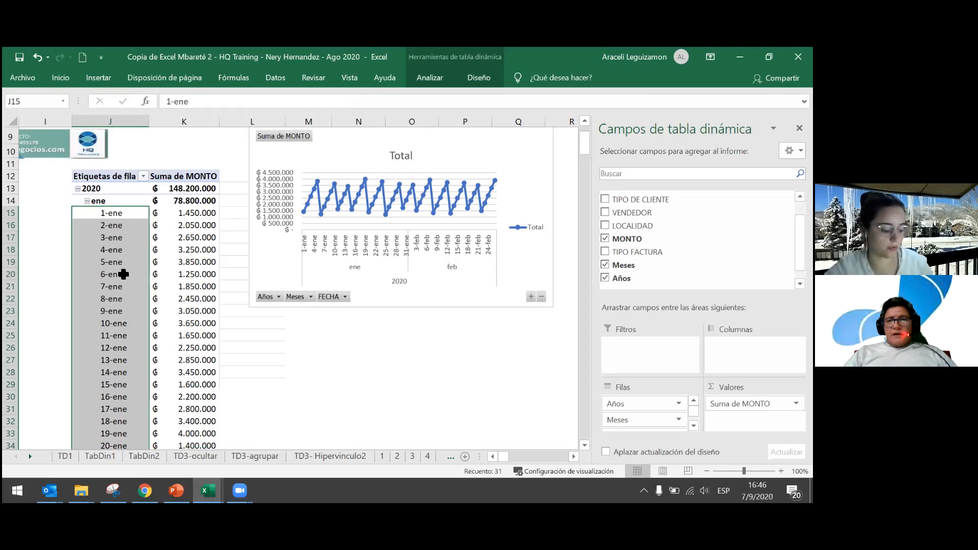
key(ctrl+l)
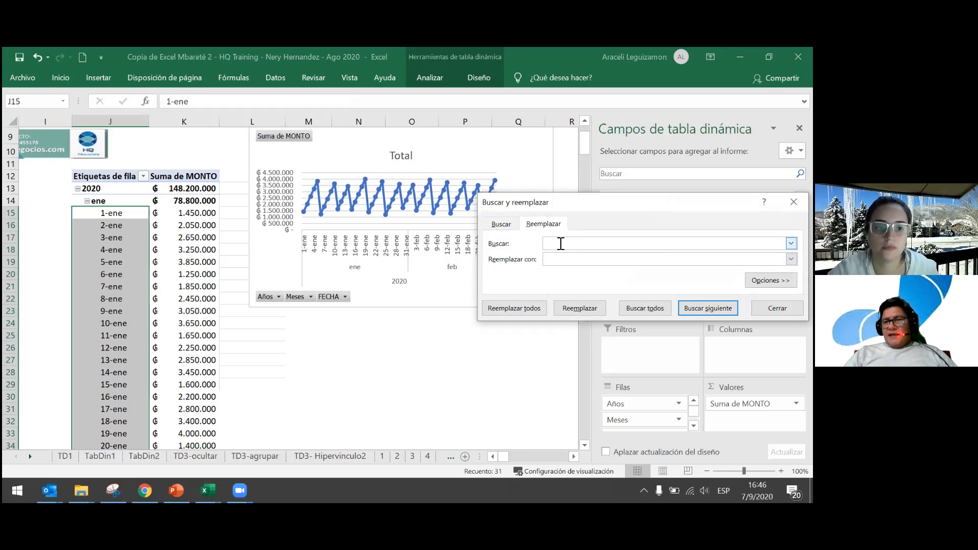
text(-ene)
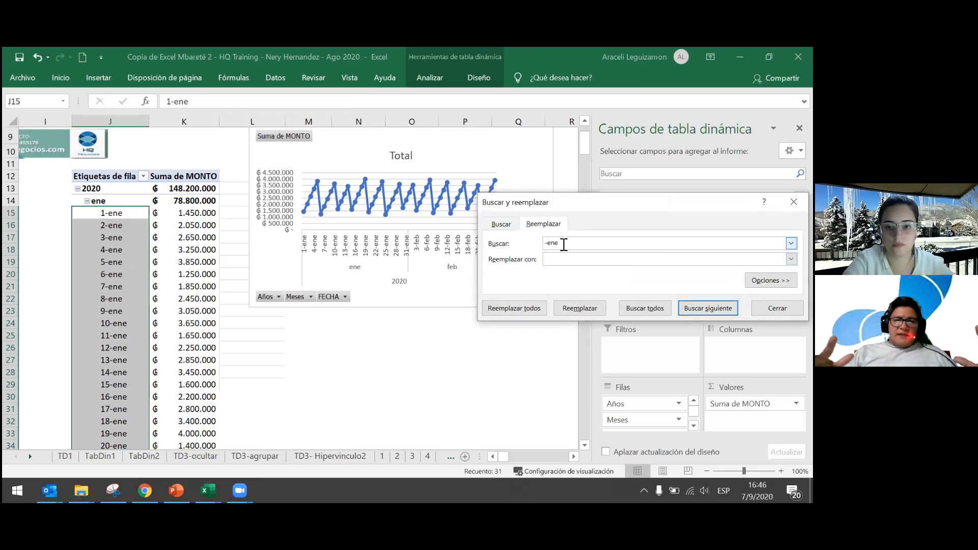
click(521, 305)
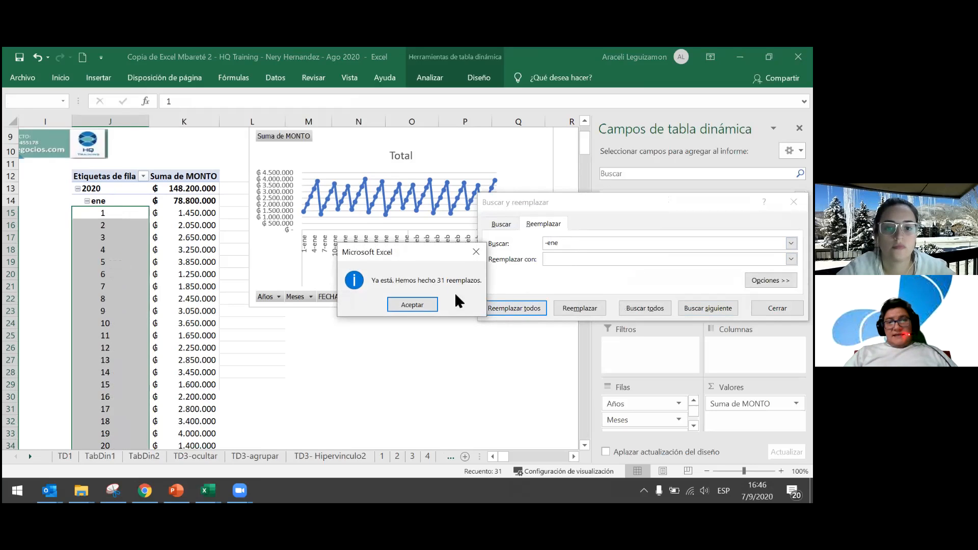
click(423, 303)
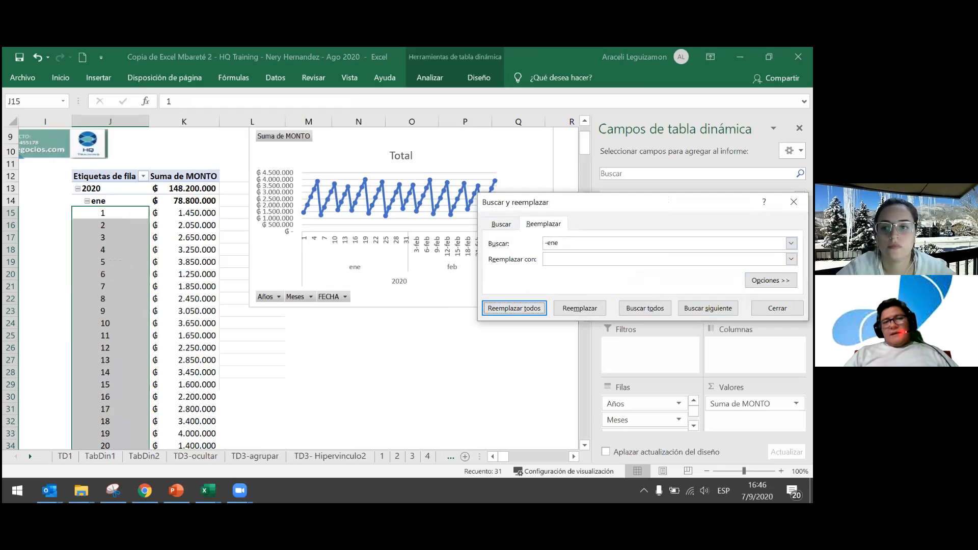
click(794, 202)
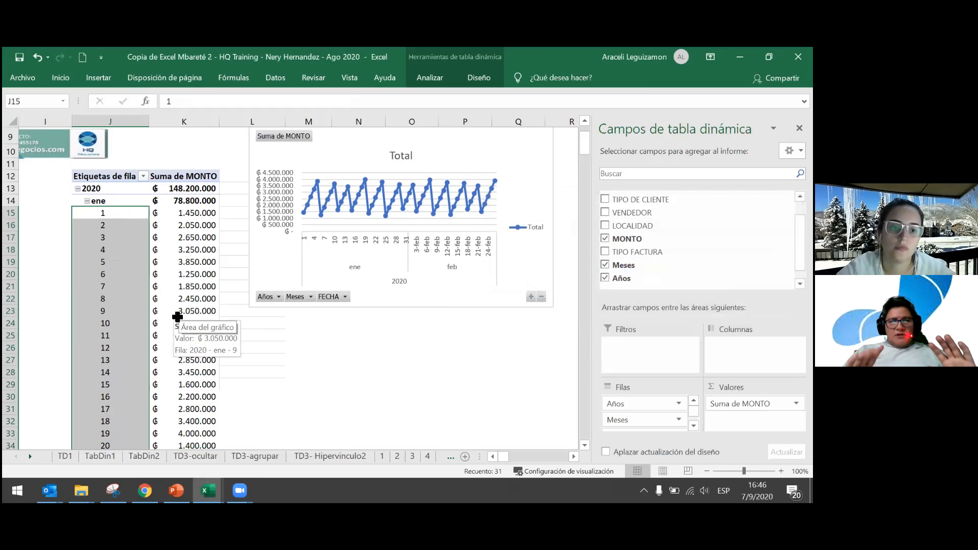
click(117, 310)
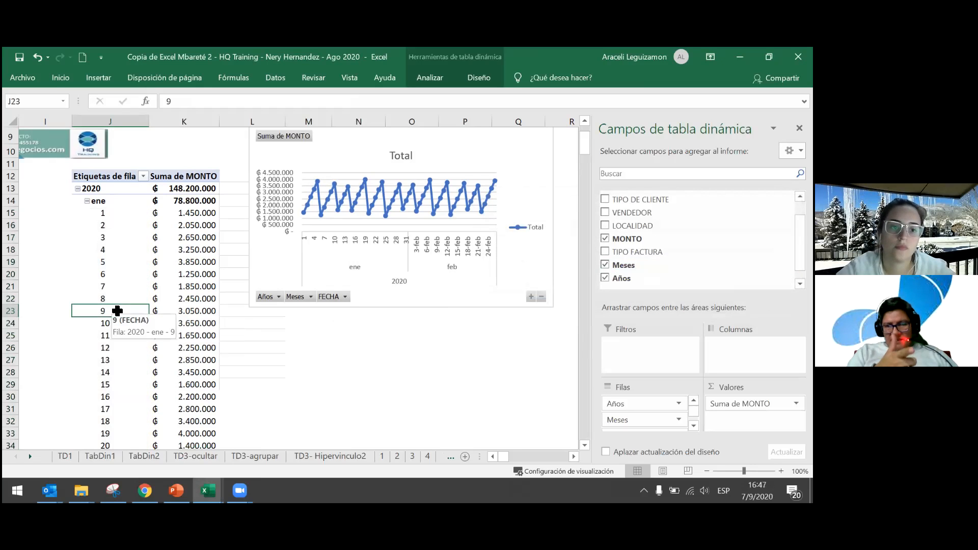
scroll(117, 311, down, 2)
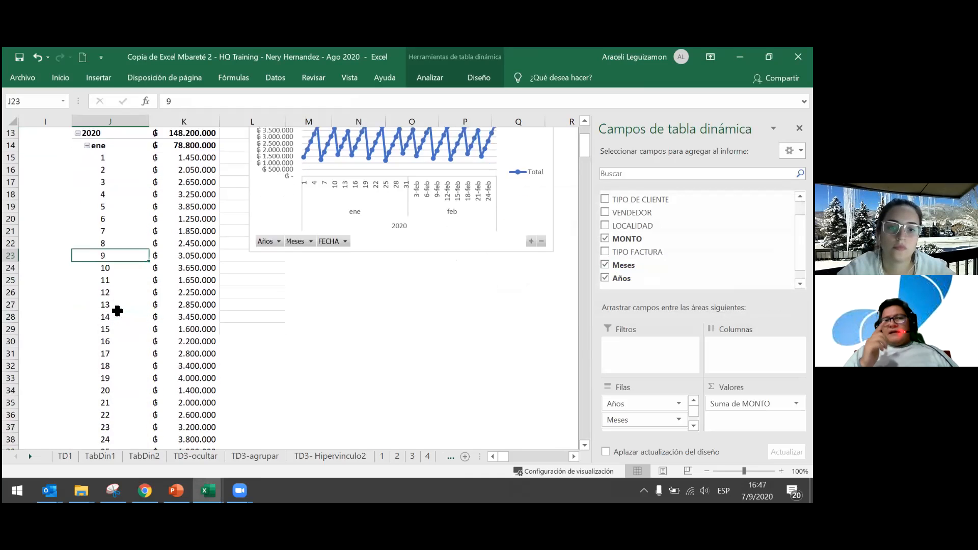
scroll(117, 311, up, 2)
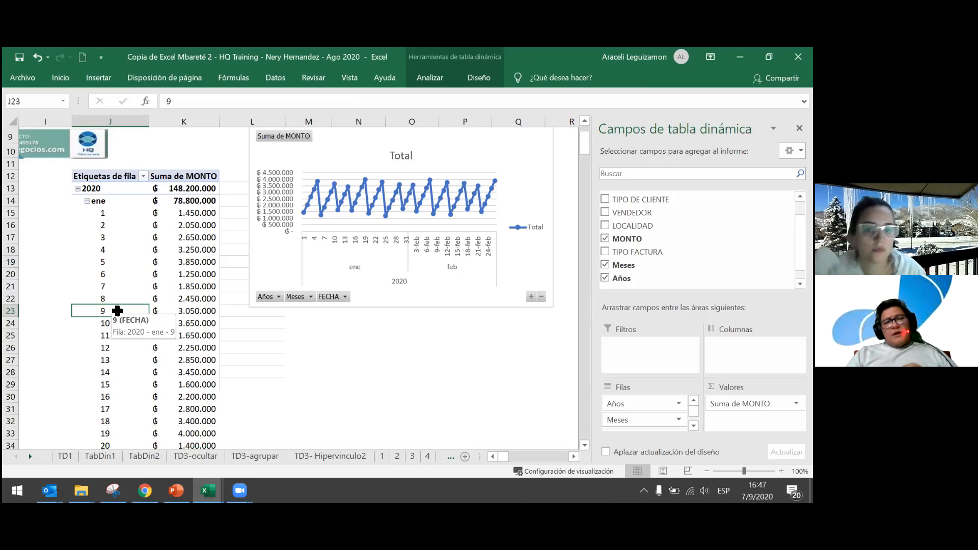
Step: Try to replace every "-feb" in the February day labels with nothing, then close the replacement dialog
scroll(117, 310, down, 9)
click(116, 269)
drag(118, 296, 133, 417)
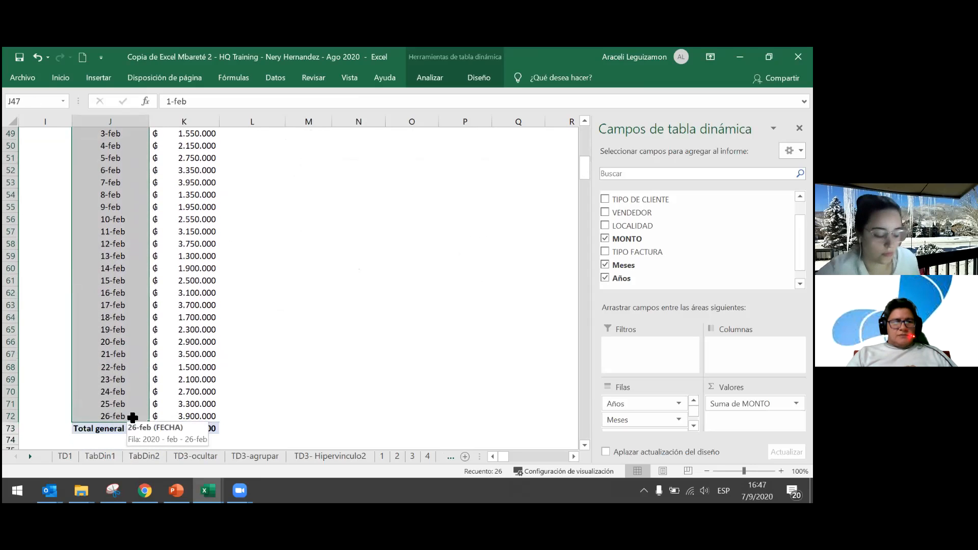
key(ctrl+l)
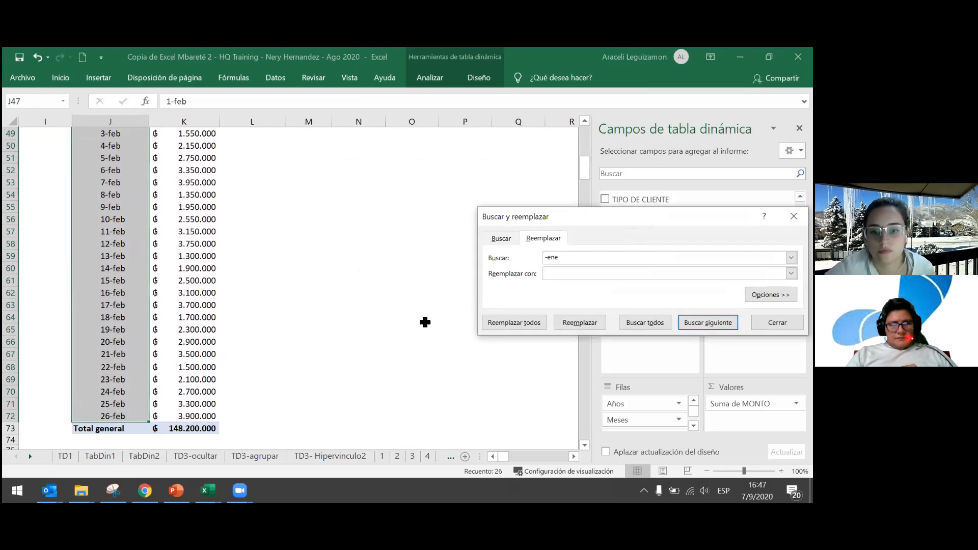
key(BackSpace)
key(BackSpace)
key(BackSpace)
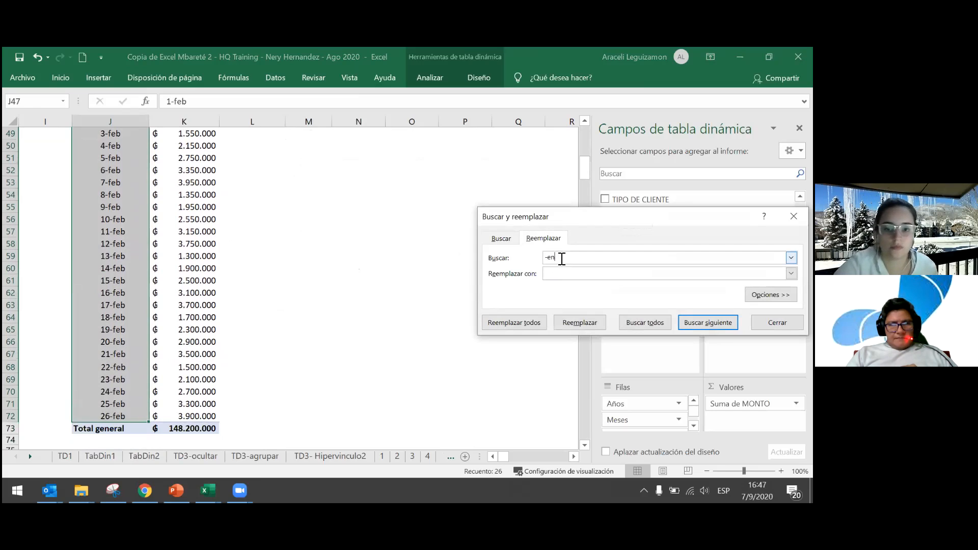
text(feb)
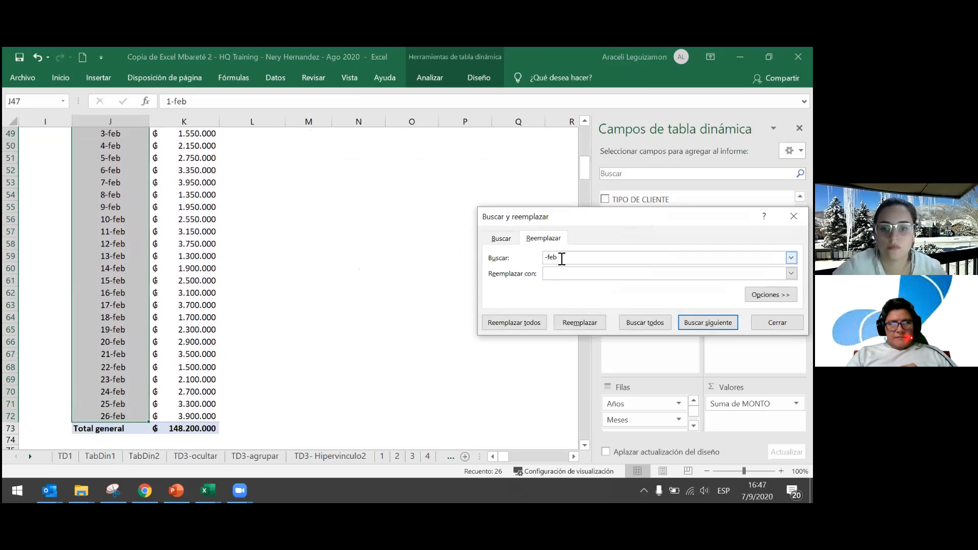
click(534, 320)
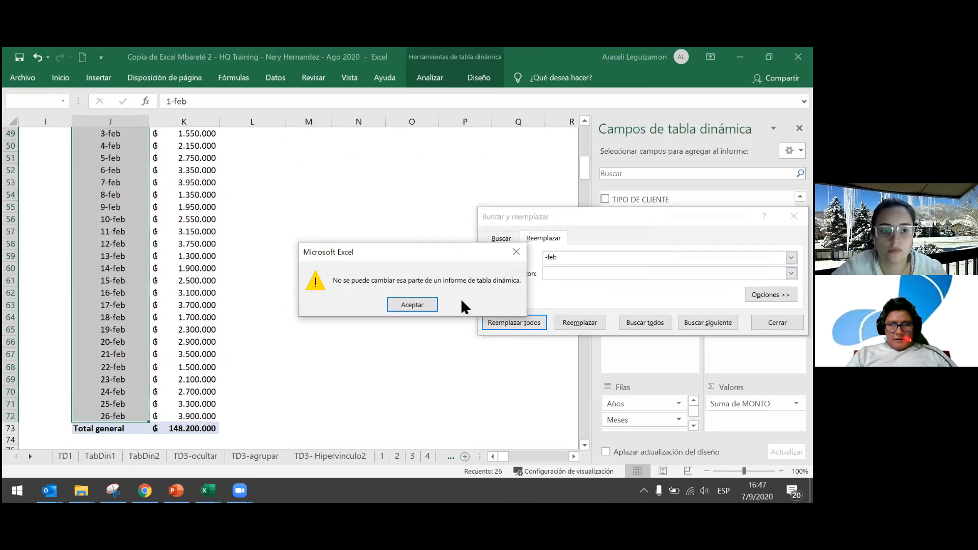
click(412, 305)
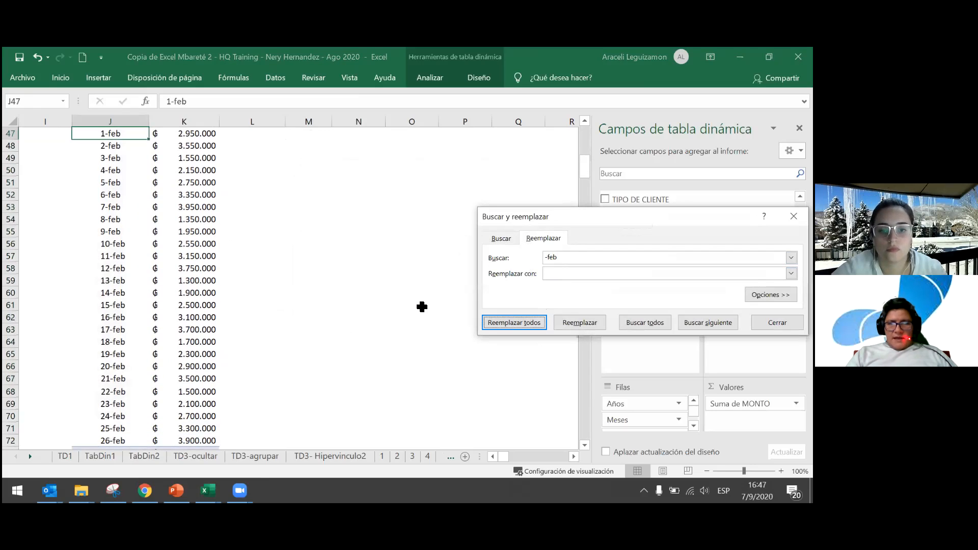
scroll(162, 317, up, 2)
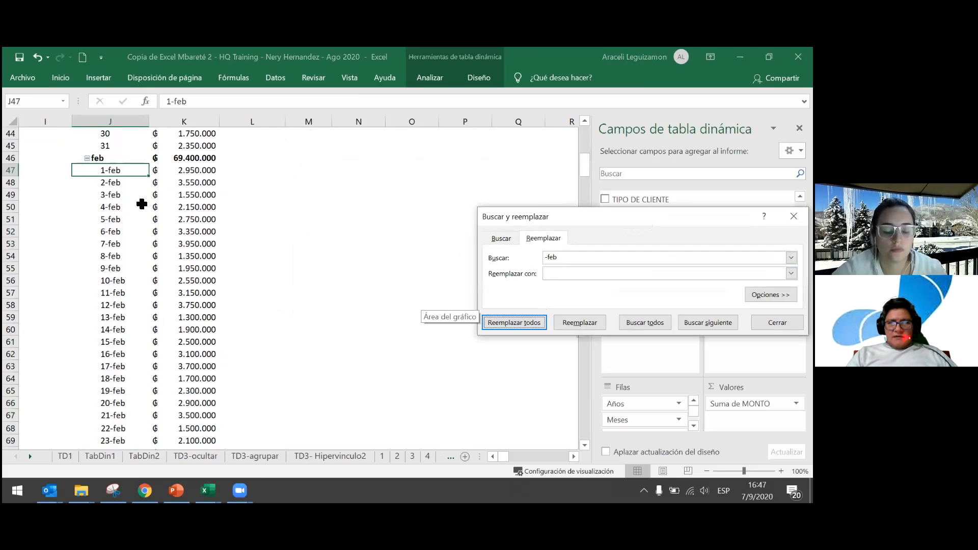
key(shift+Tab)
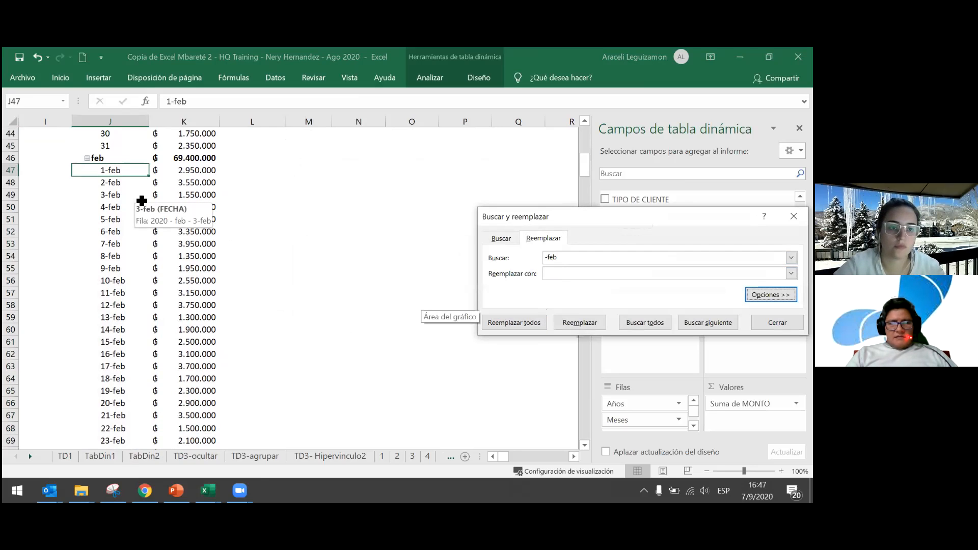
click(794, 216)
Step: Reselect the labels from 1-feb to 26-feb and retry removing "-feb" from all of them
click(128, 204)
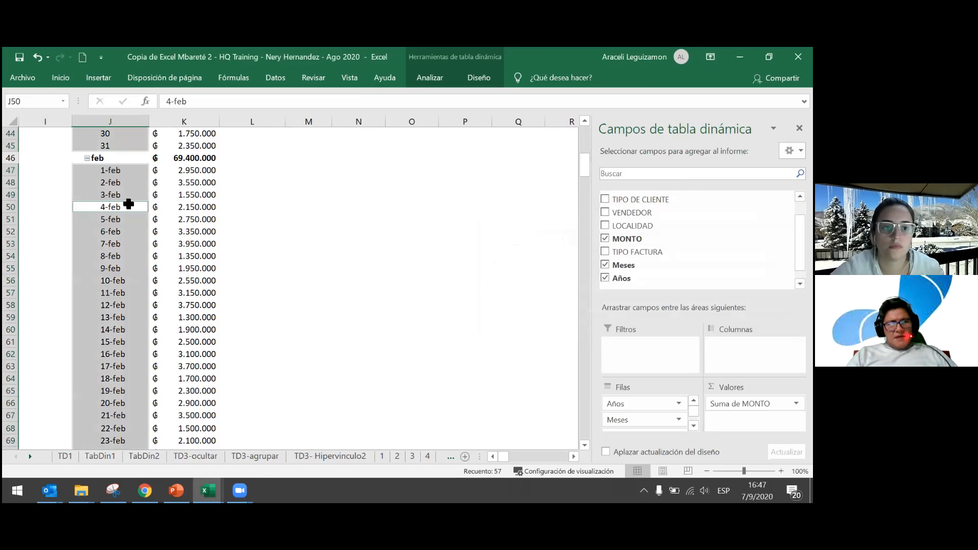
click(124, 171)
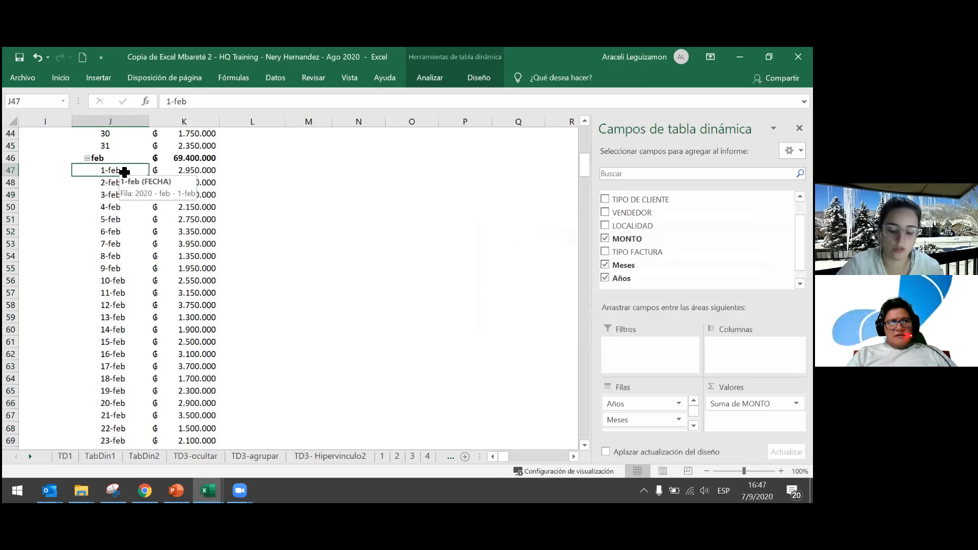
click(124, 171)
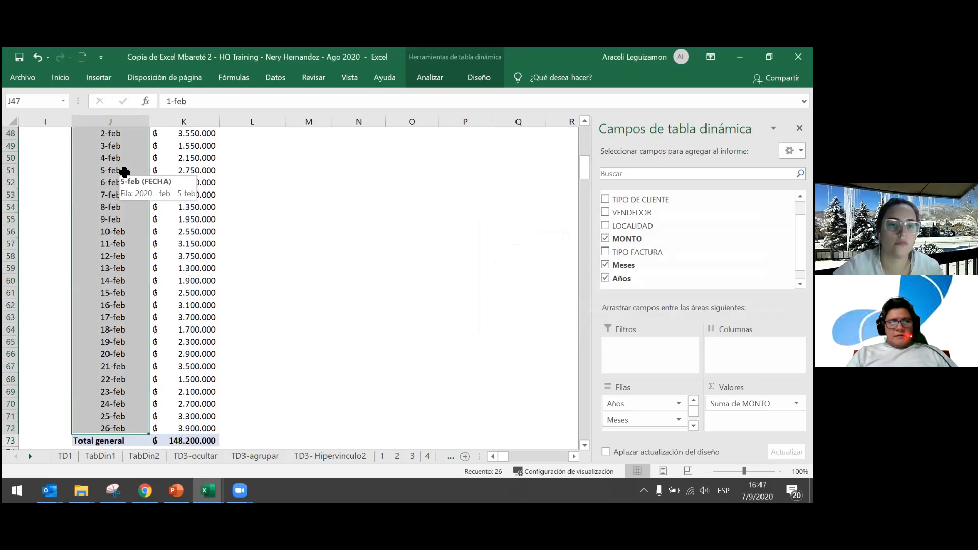
key(ctrl+l)
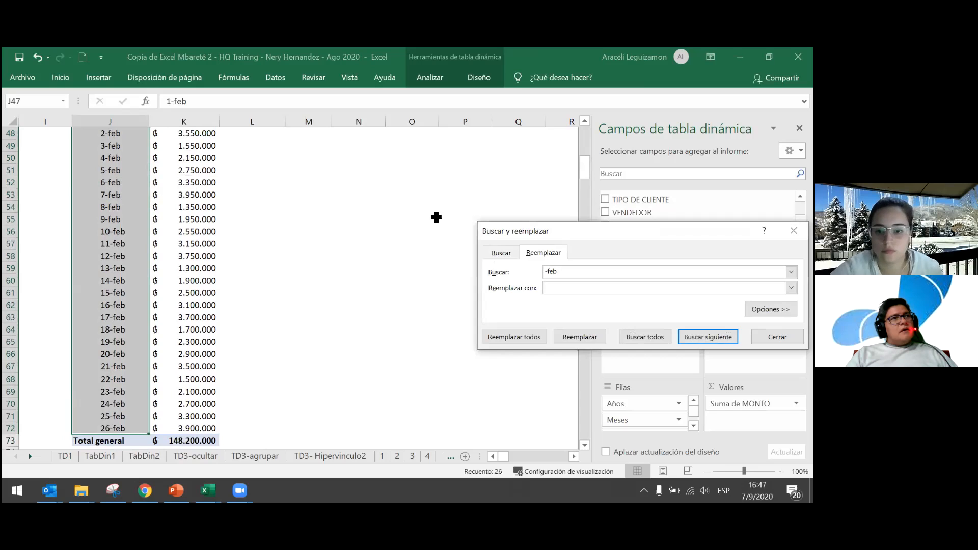
key(Right)
key(Right)
click(572, 289)
click(533, 331)
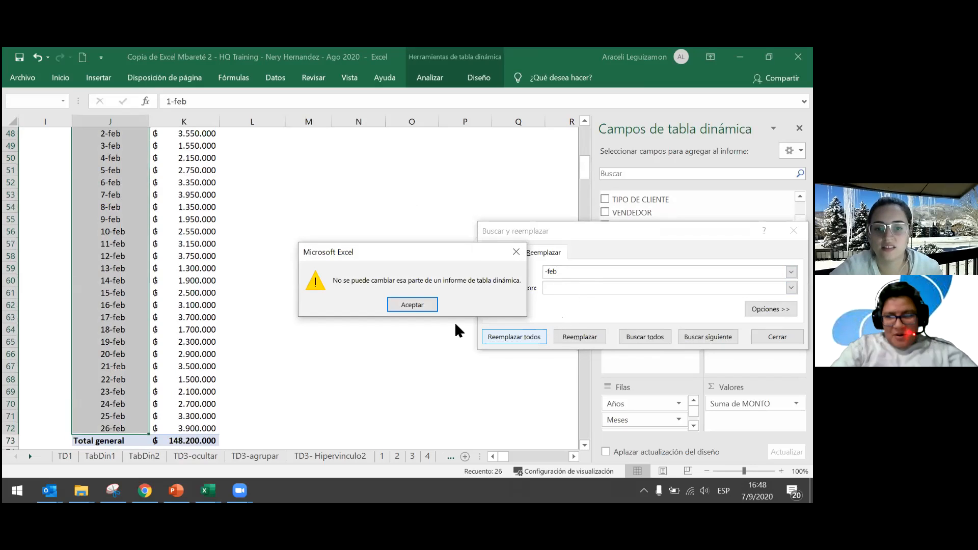
click(401, 305)
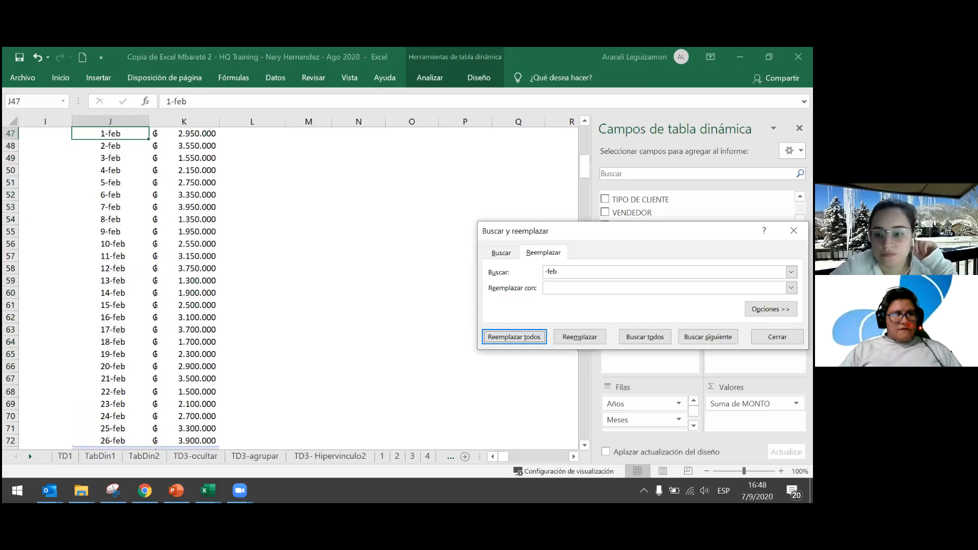
click(777, 337)
Step: Compare the January and February day labels and check the custom number format of the January label 28
scroll(168, 284, up, 3)
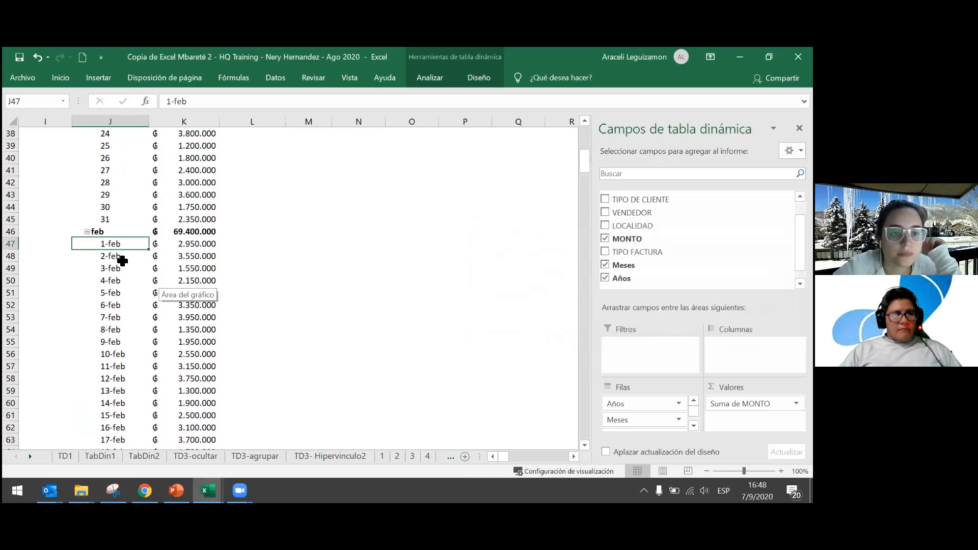
scroll(122, 261, up, 3)
scroll(116, 261, down, 2)
scroll(117, 261, down, 5)
scroll(115, 240, up, 4)
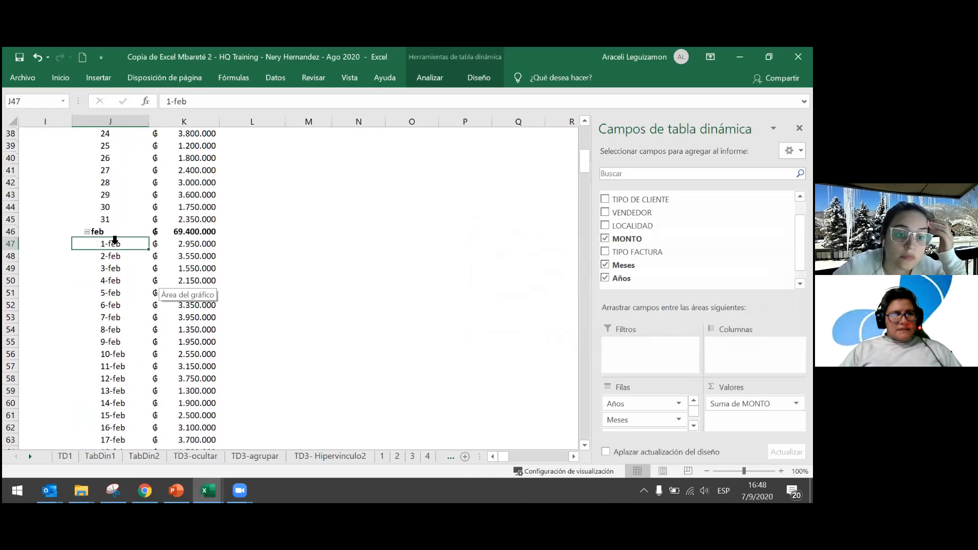
click(109, 178)
click(117, 183)
right_click(127, 184)
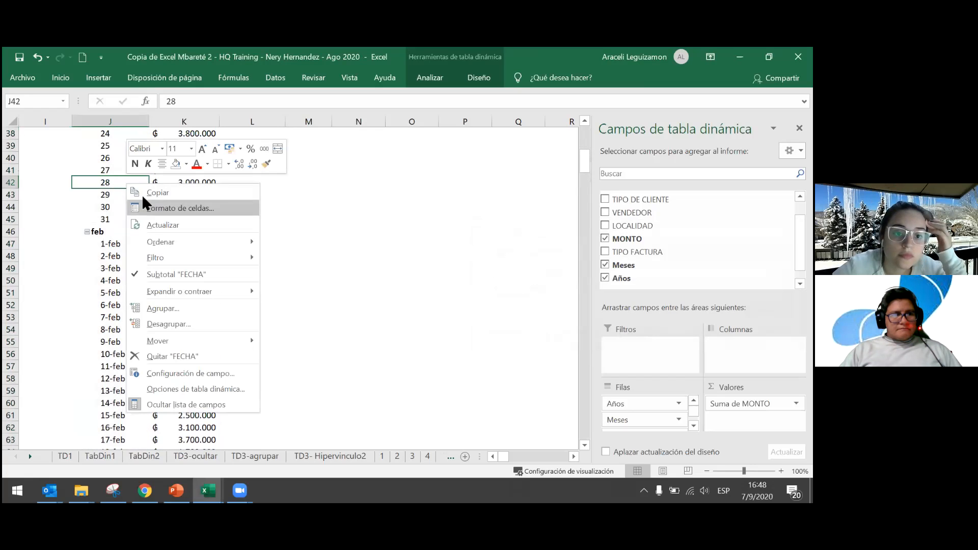
click(166, 206)
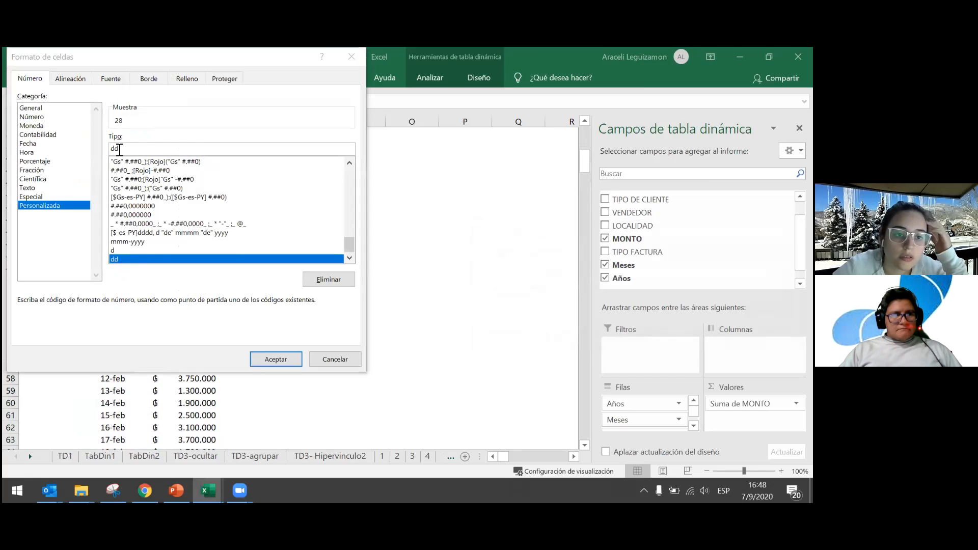
click(334, 360)
Step: Try to rename the February labels 1-feb and 2-feb as 1 and 2
scroll(143, 260, down, 5)
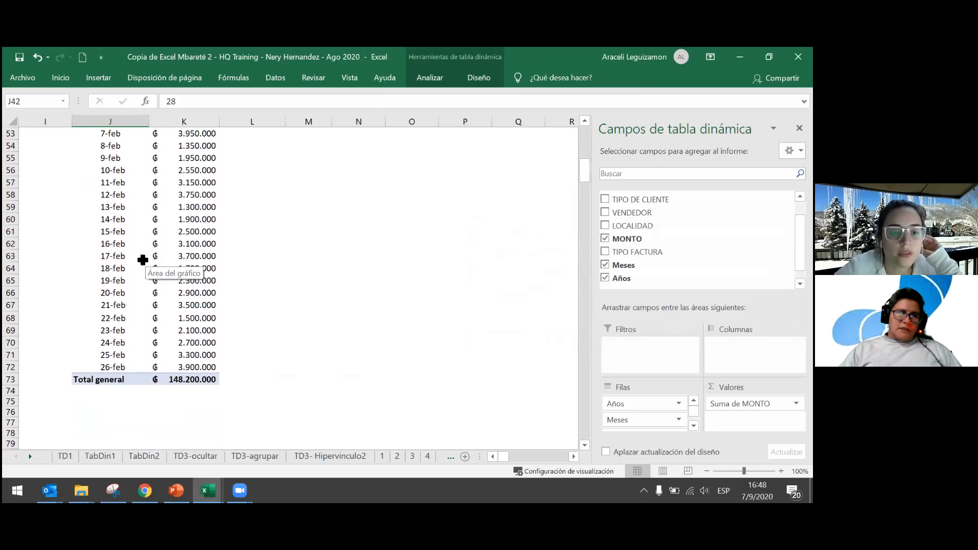
scroll(143, 260, up, 3)
click(115, 171)
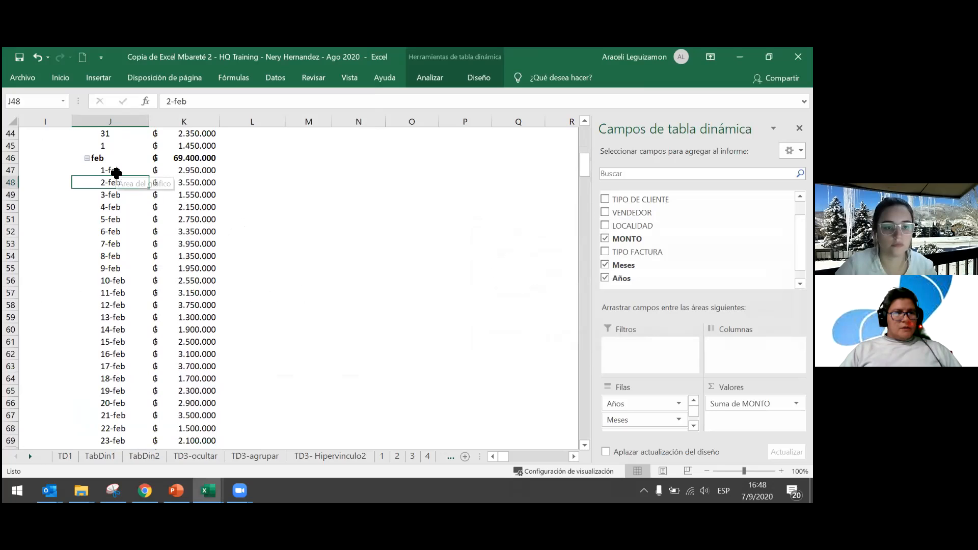
key(Down)
key(Down)
key(Up)
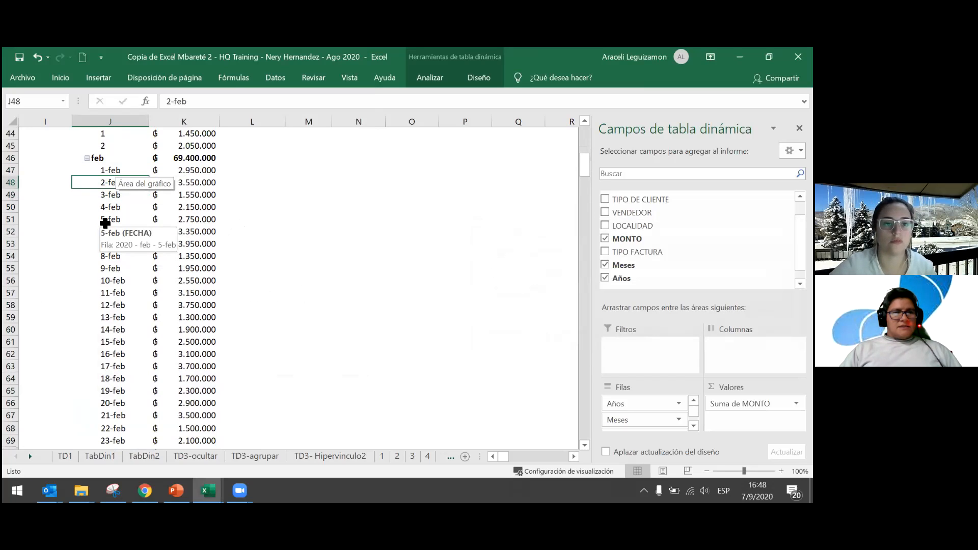
Step: Examine the order of the day labels at the start and end of January against the February labels
click(122, 172)
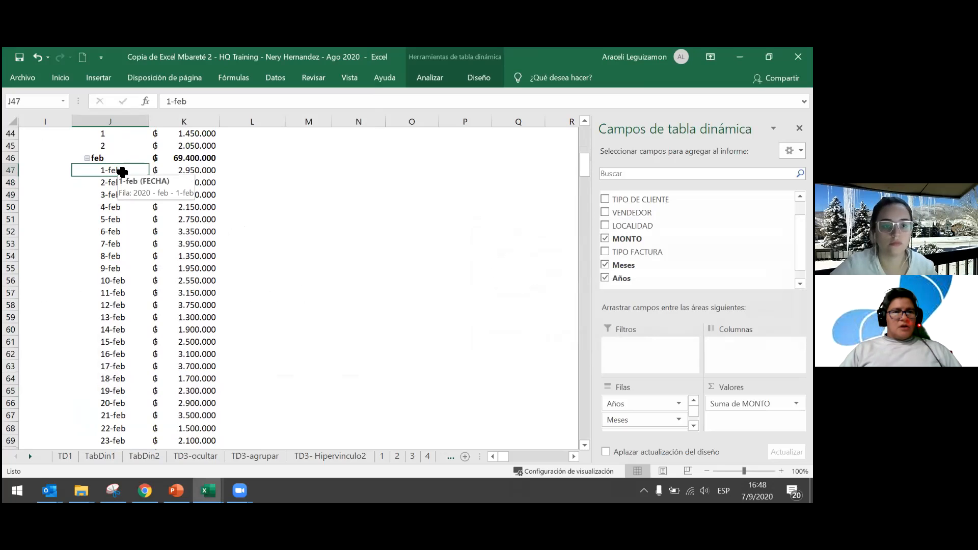
drag(122, 171, 125, 431)
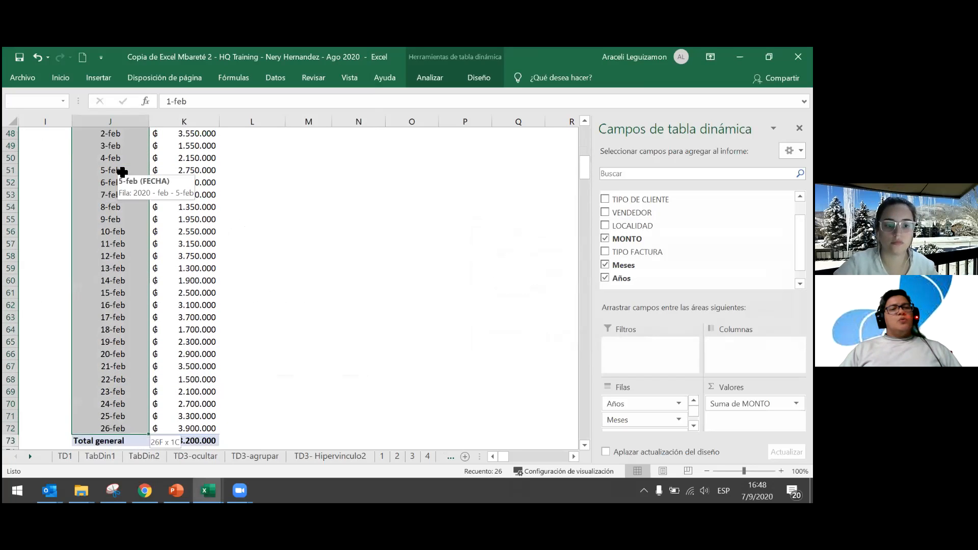
scroll(130, 173, up, 4)
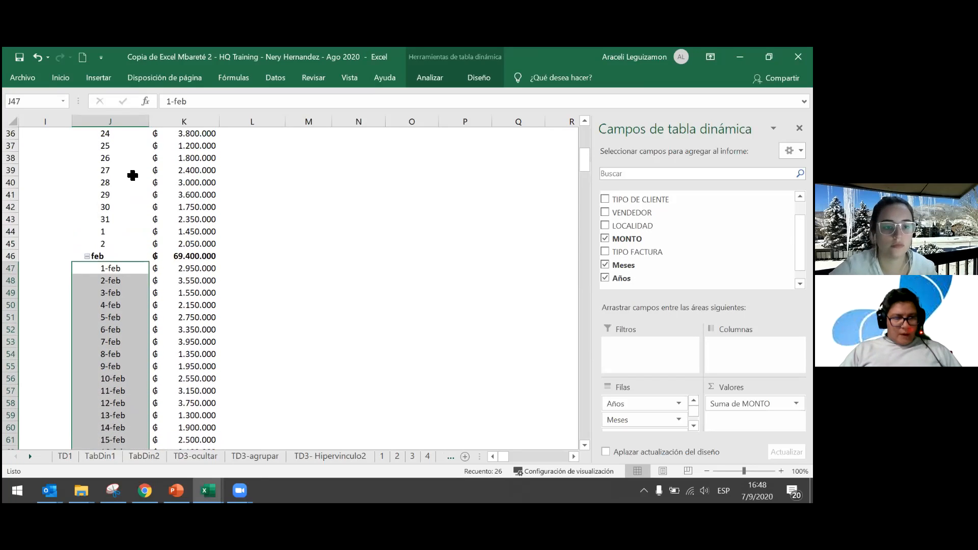
click(113, 234)
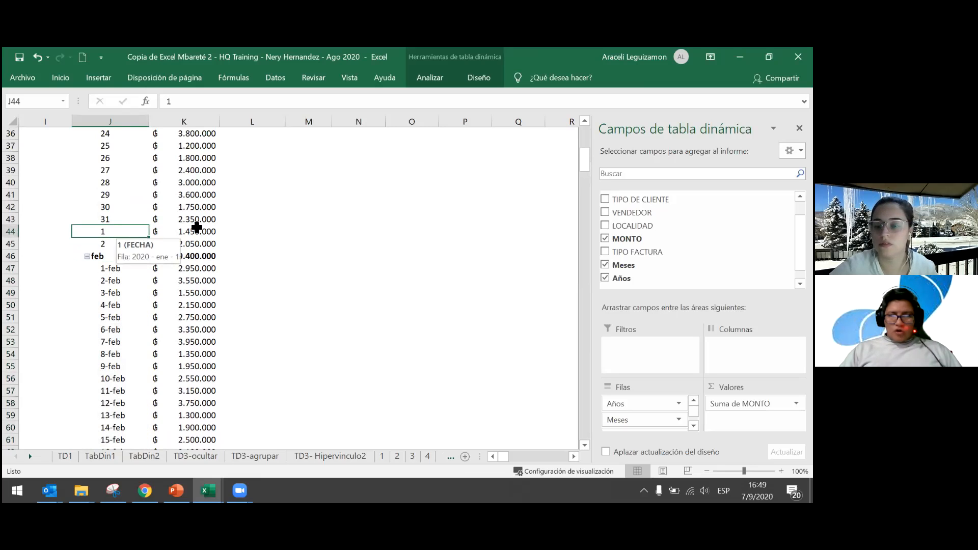
scroll(197, 227, up, 9)
scroll(196, 227, down, 6)
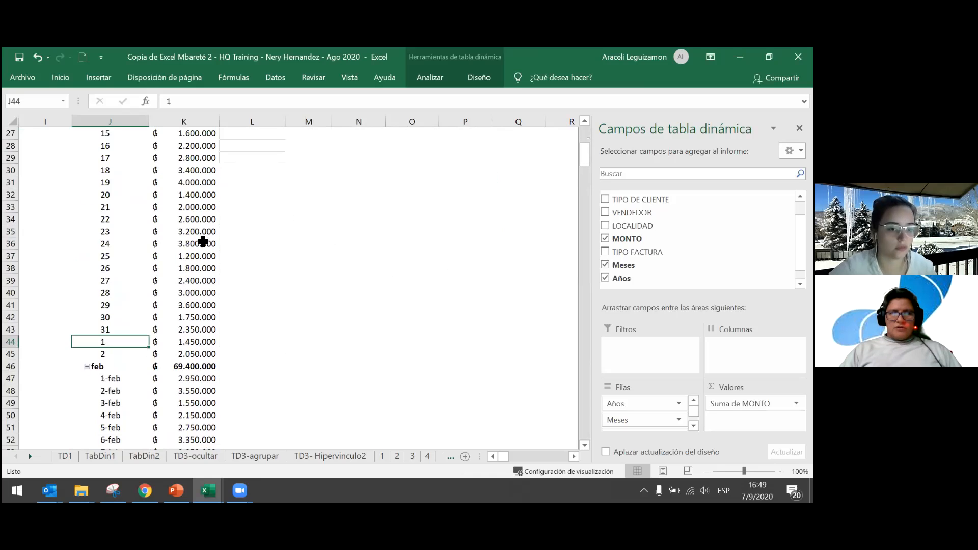
Step: Undo the renaming of the first two February labels and review the January rows and the pivot chart
key(Down)
key(Down)
key(Down)
key(Down)
key(Up)
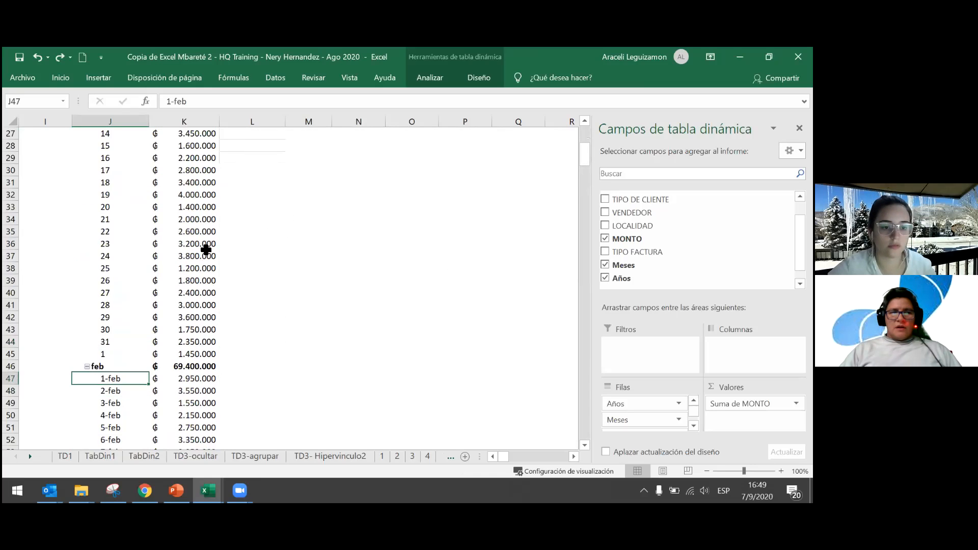
scroll(126, 315, up, 6)
scroll(126, 314, down, 11)
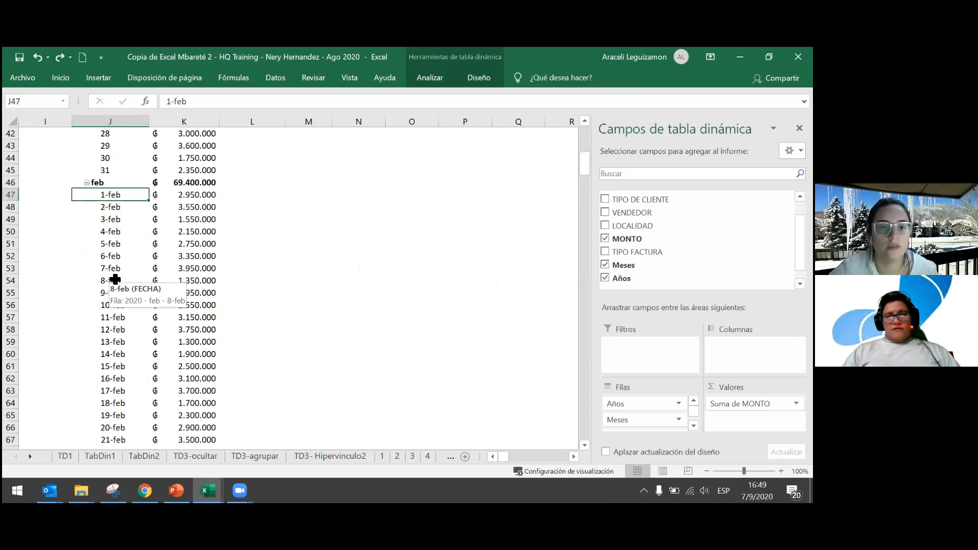
scroll(115, 279, up, 12)
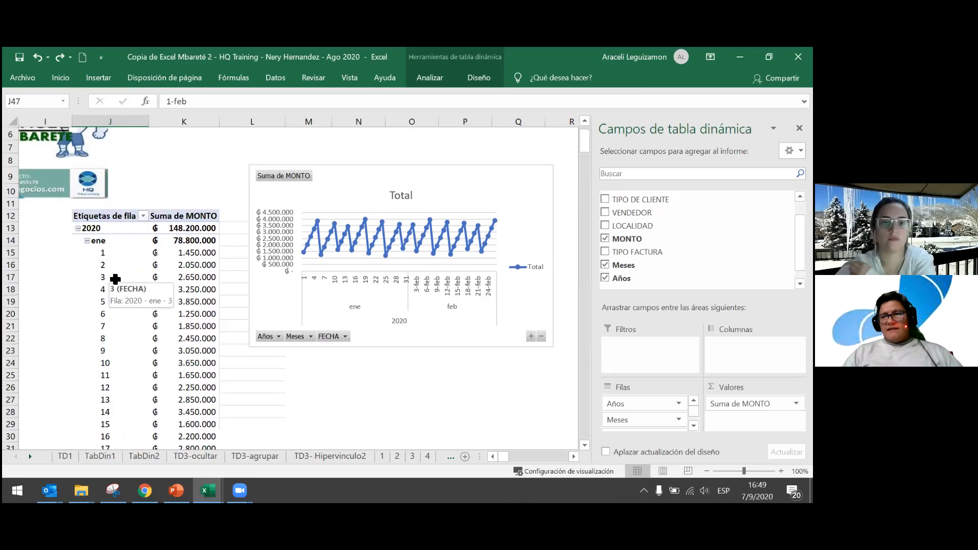
Step: Fill the FECHA column of the source data down from 1/1/2020 as a series through the last row
drag(104, 375, 10, 336)
click(96, 326)
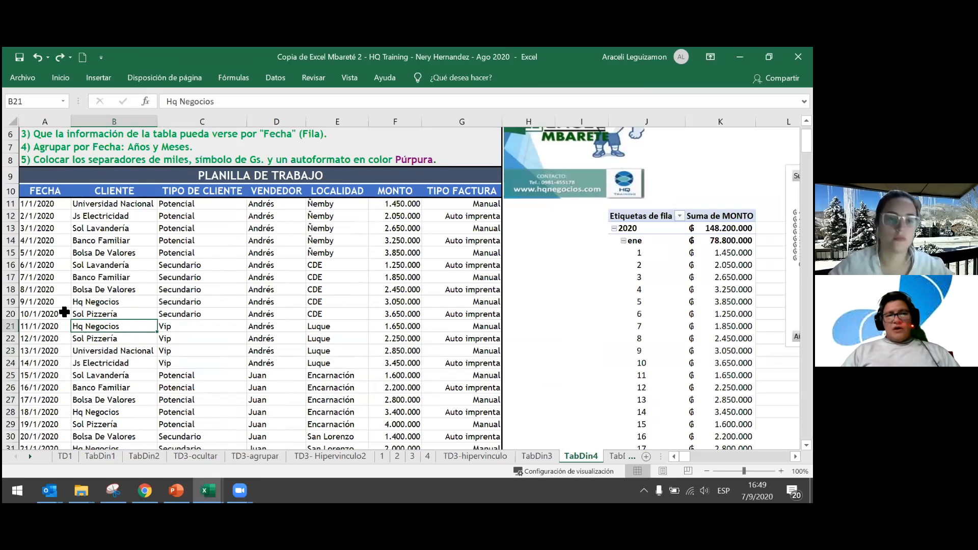
click(38, 206)
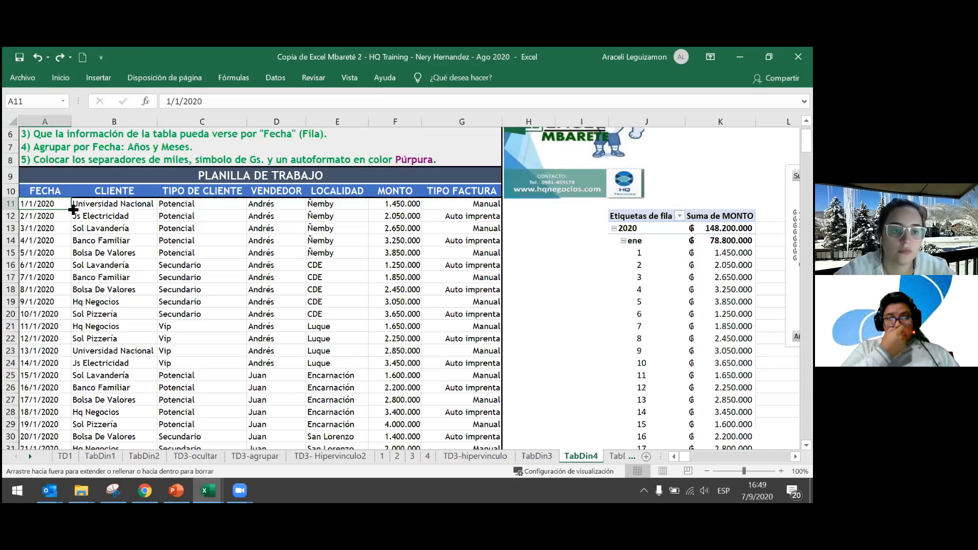
key(ctrl+shift+Down)
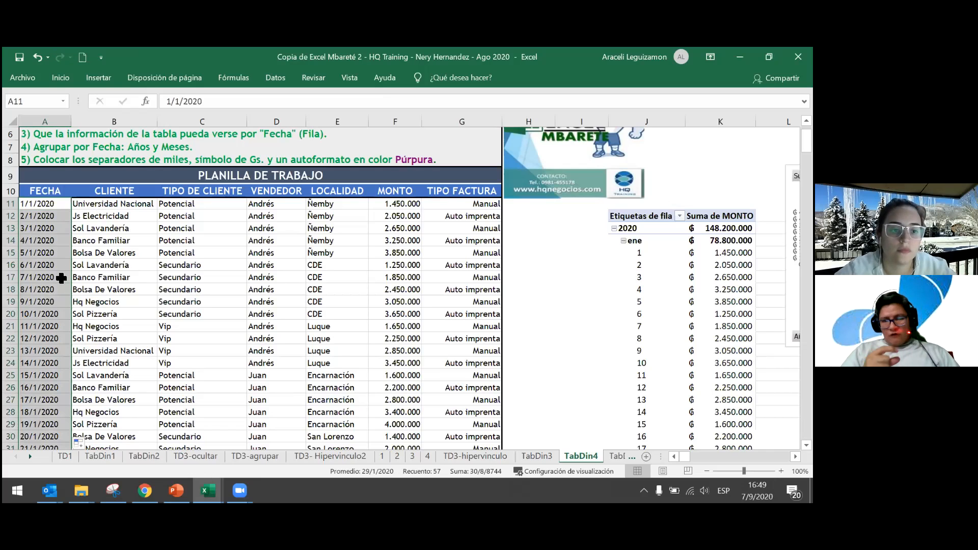
scroll(61, 279, down, 7)
scroll(61, 280, down, 6)
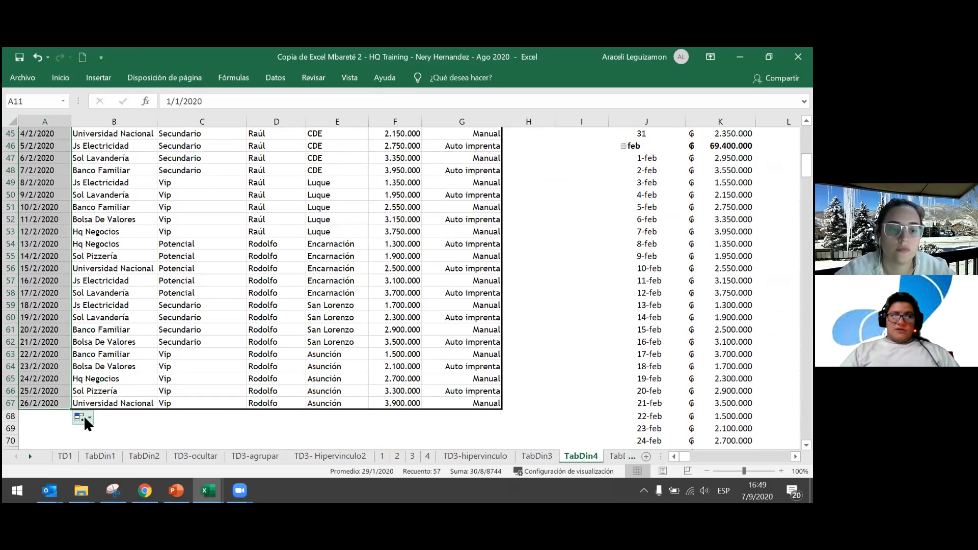
Step: Change the FECHA column's fill option to fill by months and review the dates from the first row
click(88, 416)
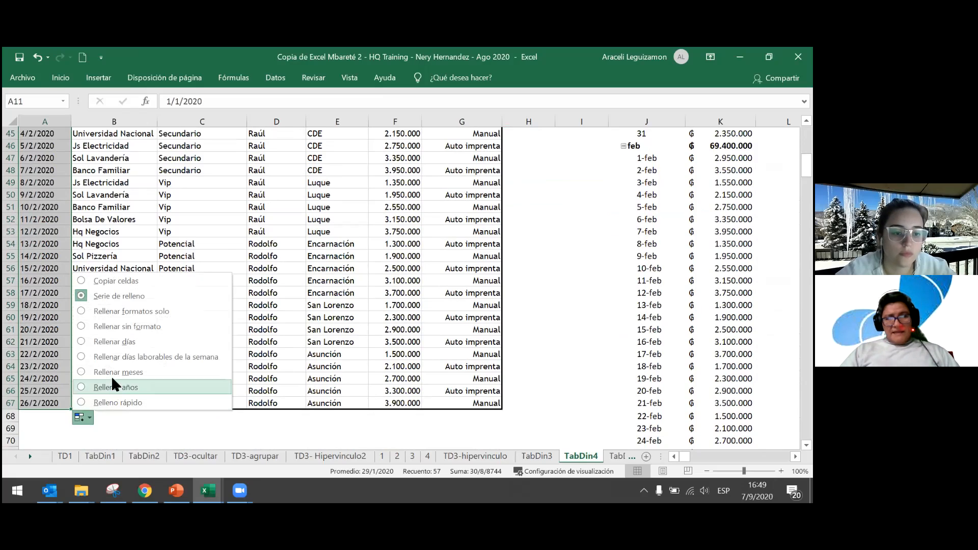
key(Escape)
scroll(110, 369, up, 11)
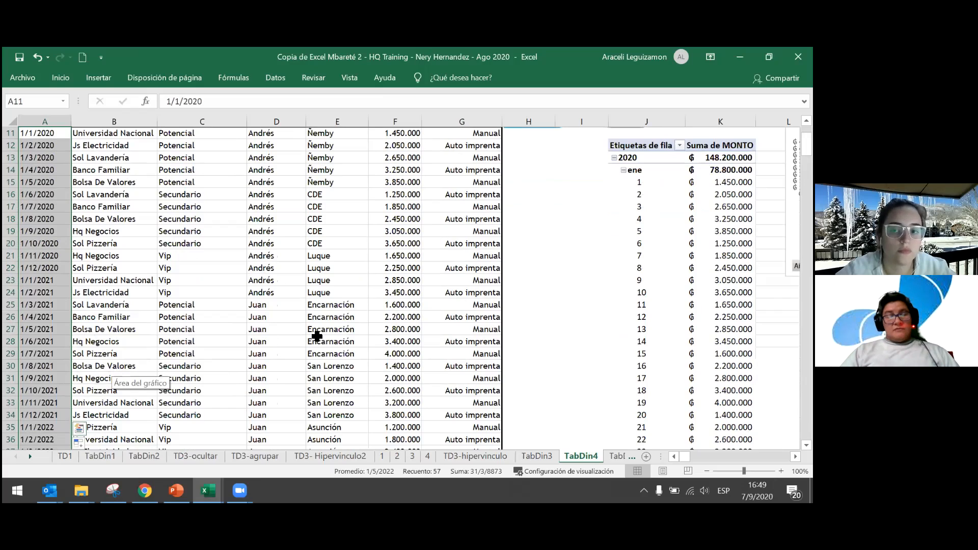
Step: Refresh the TabDin4 pivot table with the month-filled dates and accept replacing the existing data
scroll(535, 328, up, 3)
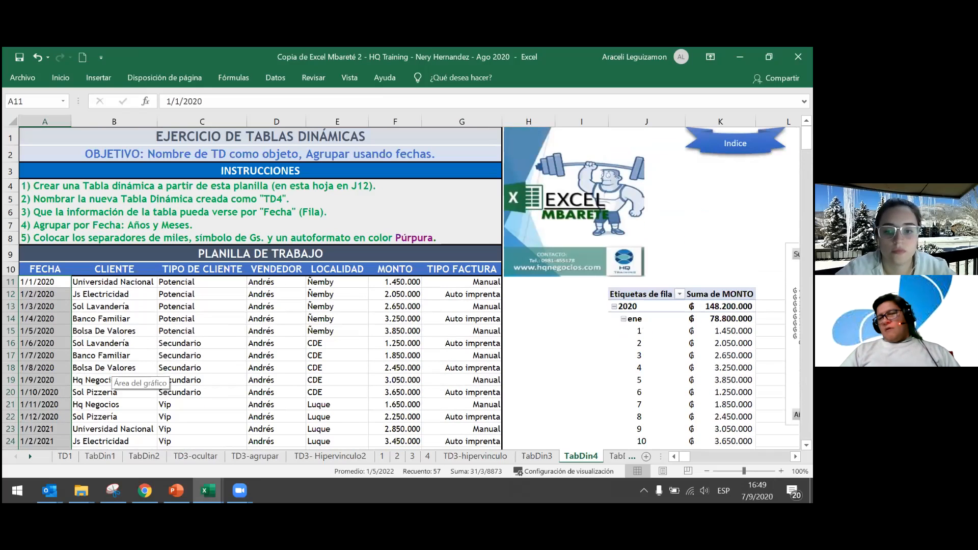
right_click(631, 355)
click(595, 173)
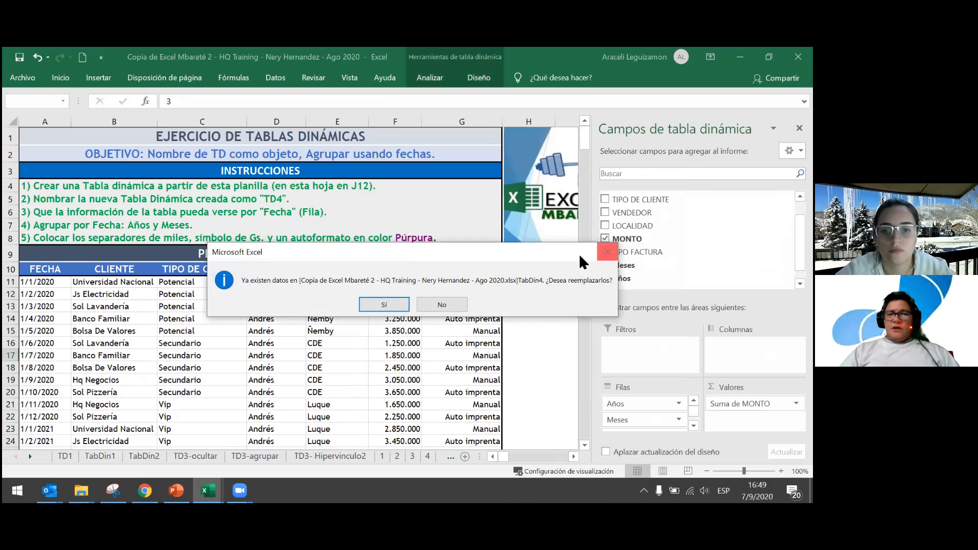
click(385, 301)
Step: Review the refreshed pivot table's day and month rows across the years, along with the line chart
drag(573, 454, 572, 454)
scroll(210, 356, down, 4)
scroll(210, 356, down, 7)
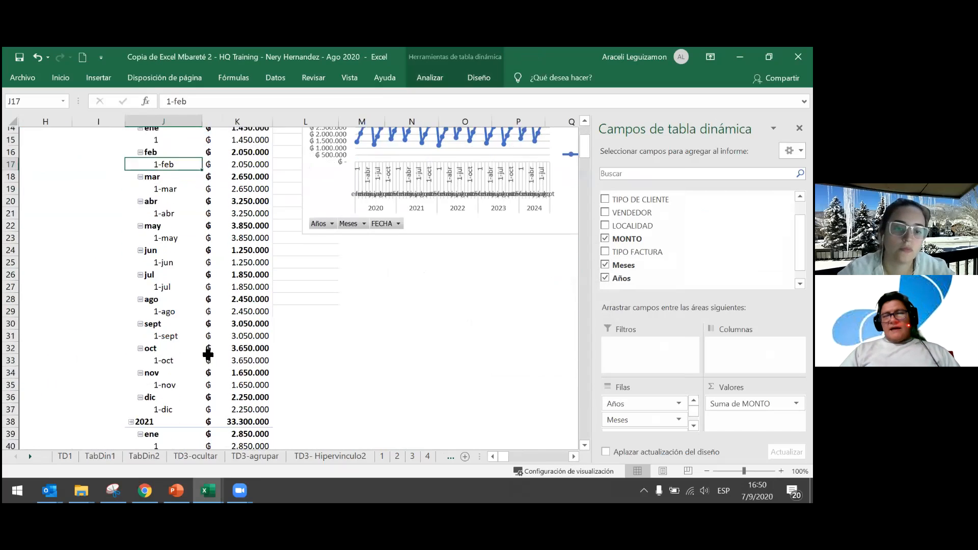
scroll(208, 355, down, 6)
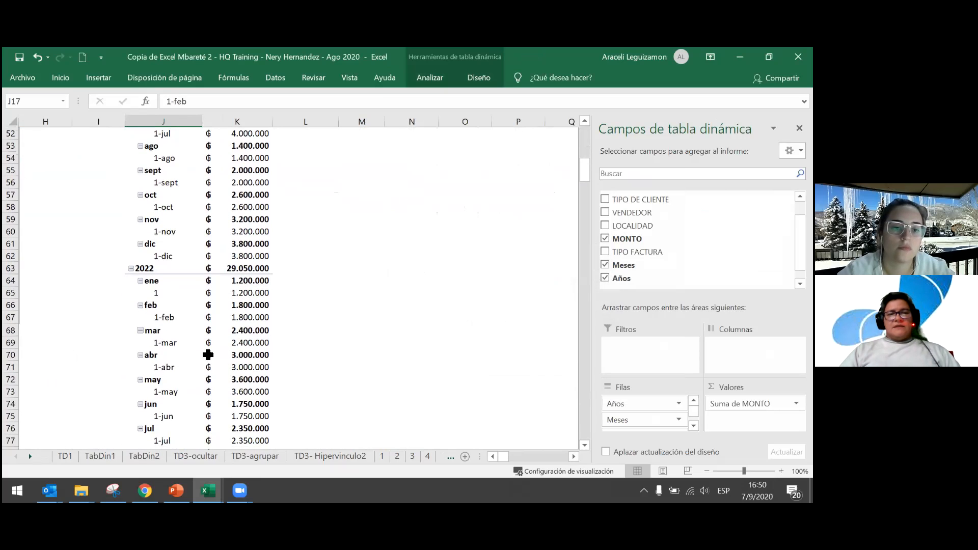
scroll(208, 356, down, 5)
scroll(208, 355, up, 12)
scroll(208, 355, up, 9)
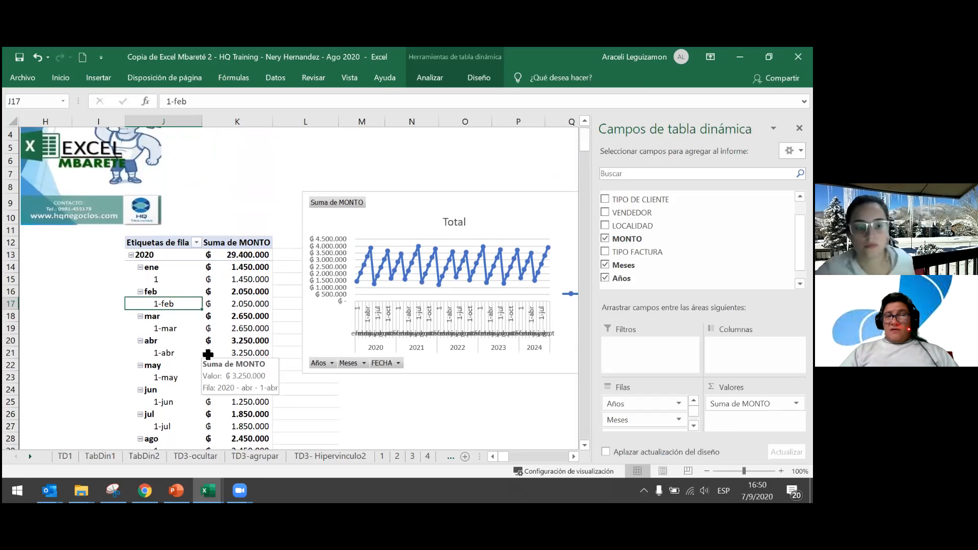
Step: Regroup the pivot table's dates by months and years only, leaving out days
right_click(173, 304)
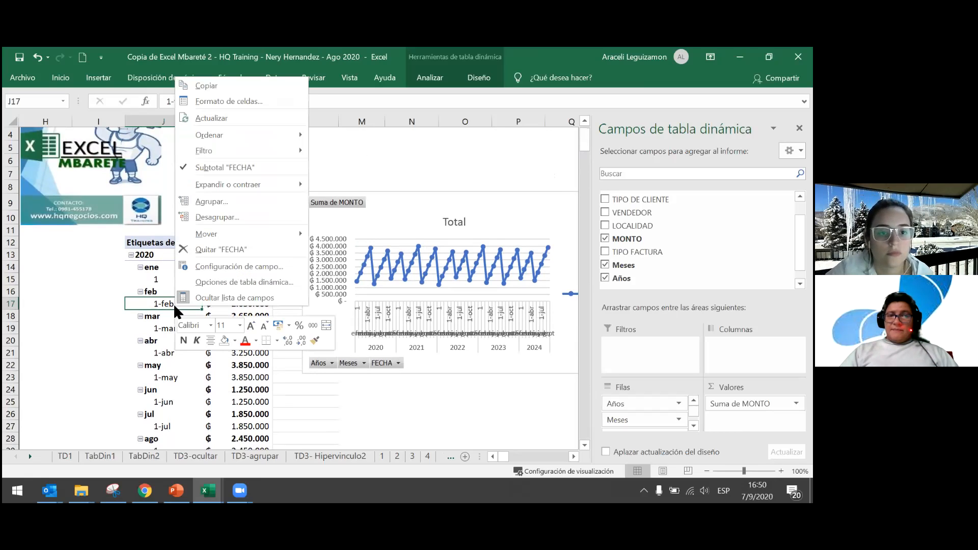
click(238, 203)
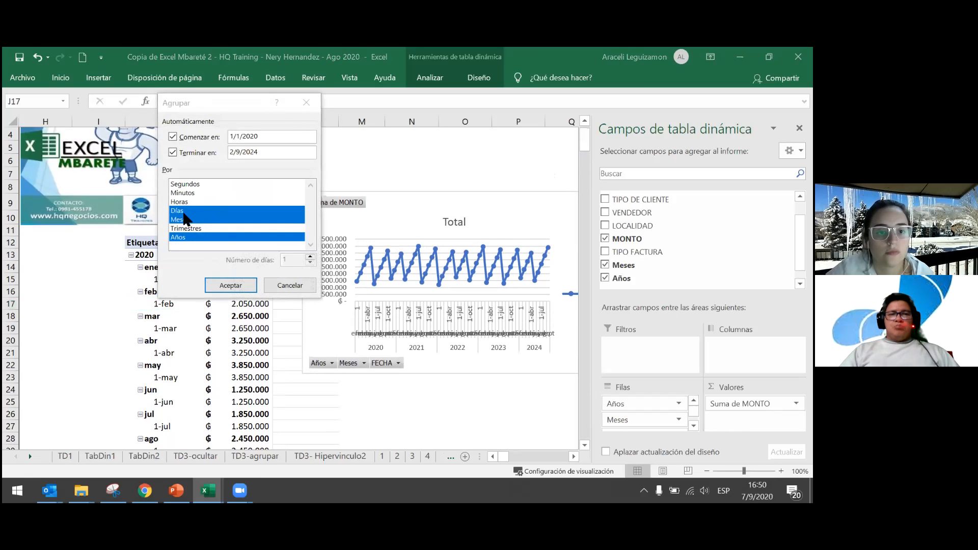
click(196, 211)
click(219, 285)
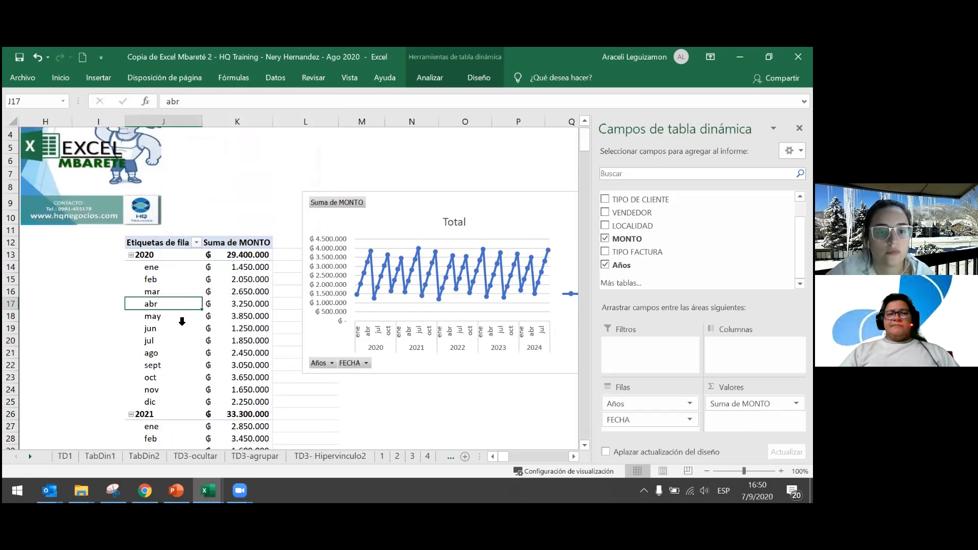
Step: Review the monthly rows and move the Años field from the pivot table's rows to its columns
scroll(179, 357, down, 2)
scroll(178, 357, down, 10)
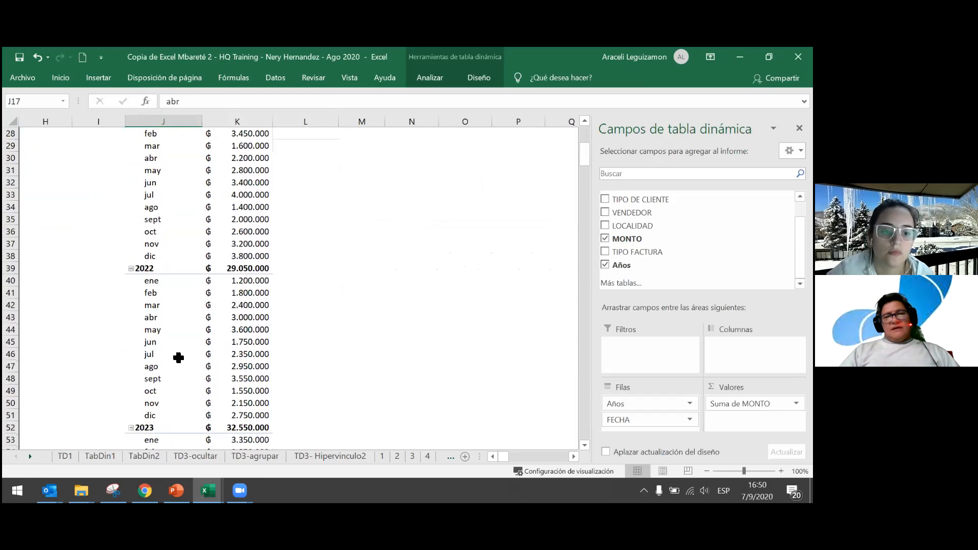
scroll(178, 358, up, 13)
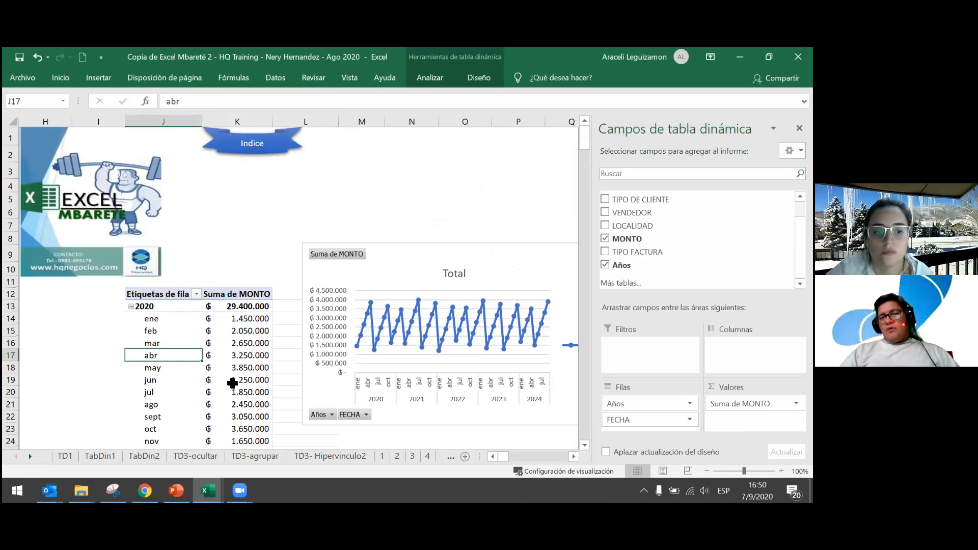
scroll(233, 380, down, 1)
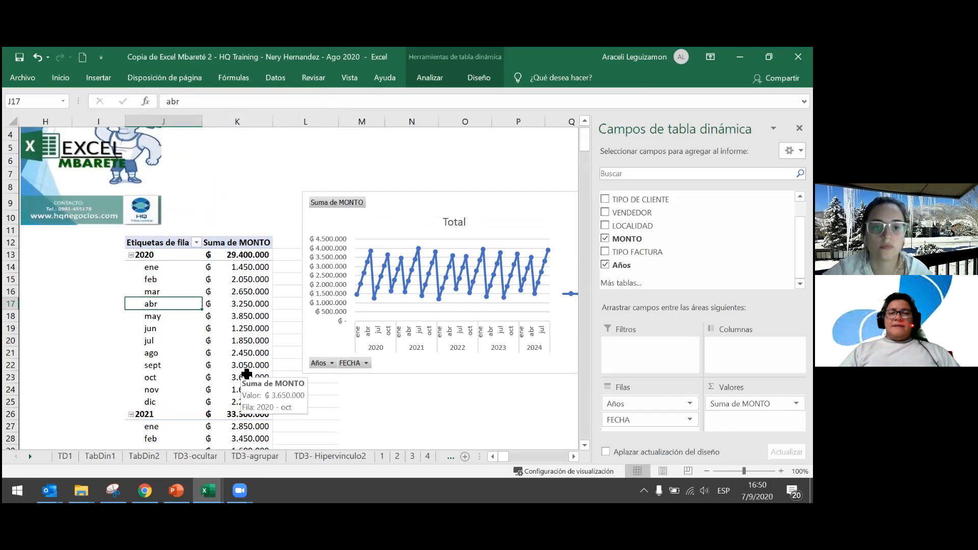
scroll(239, 337, down, 1)
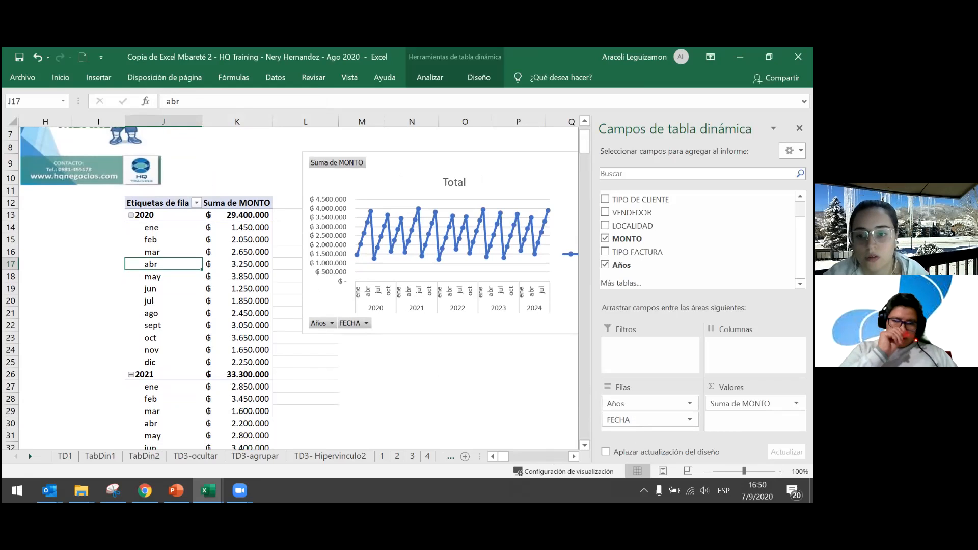
drag(643, 410, 754, 346)
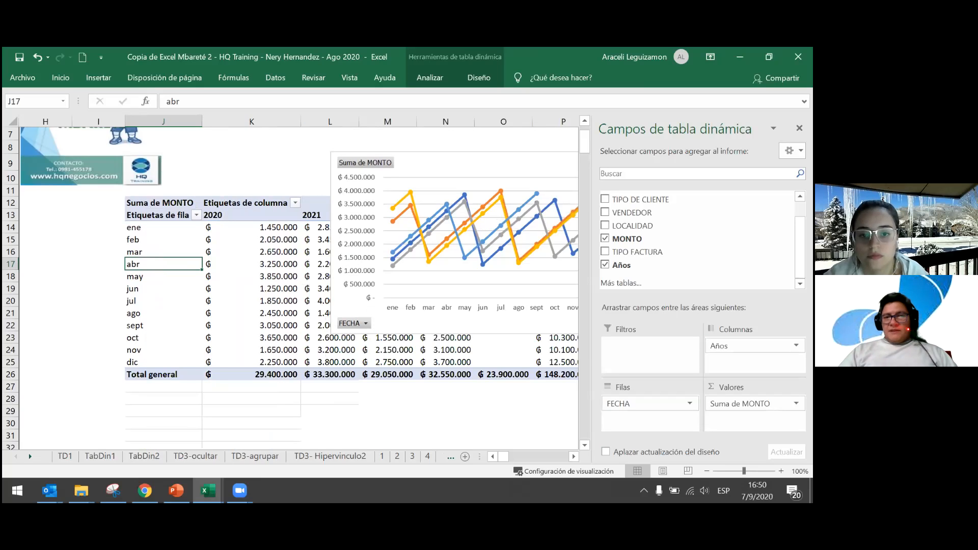
Step: Filter the pivot chart's Años field to show only 2020 and 2021
click(573, 456)
click(573, 456)
click(573, 456)
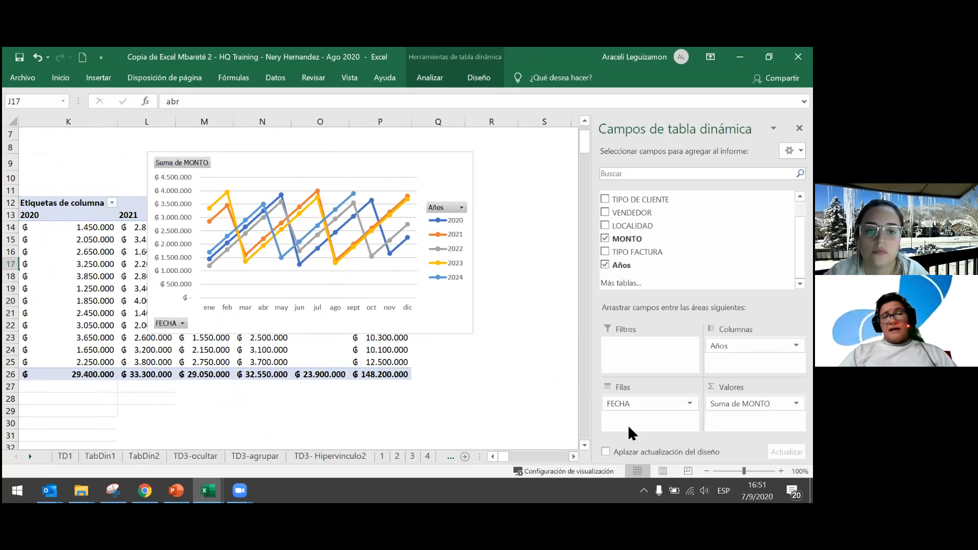
click(460, 209)
click(319, 328)
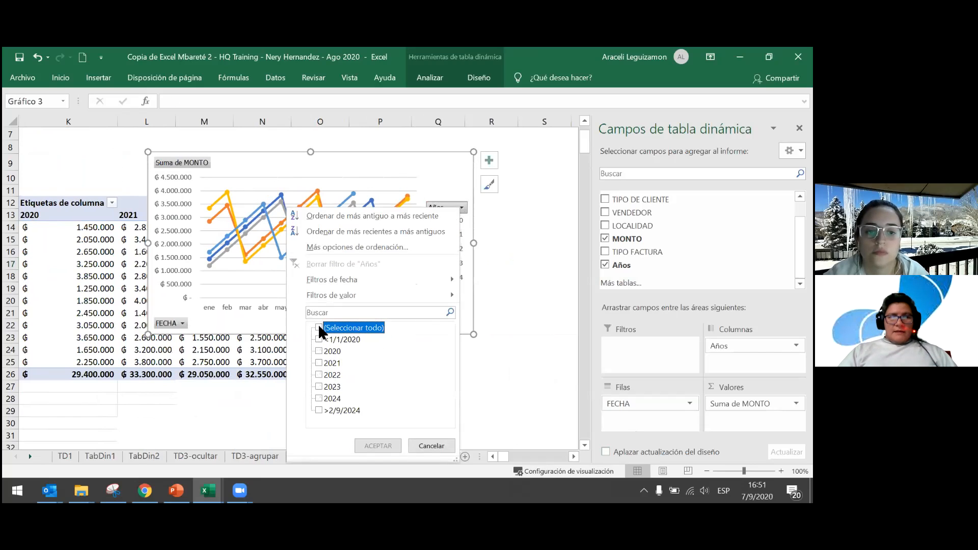
click(319, 350)
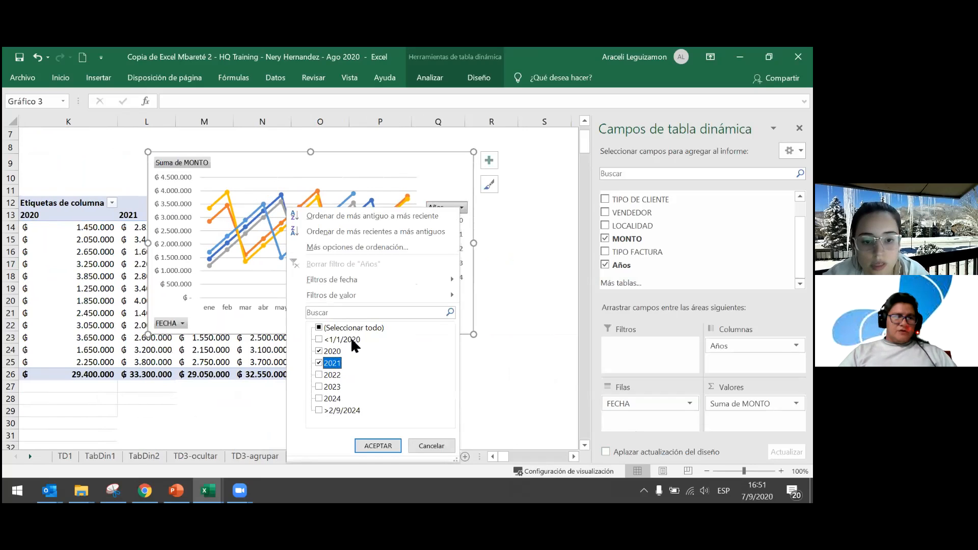
click(319, 339)
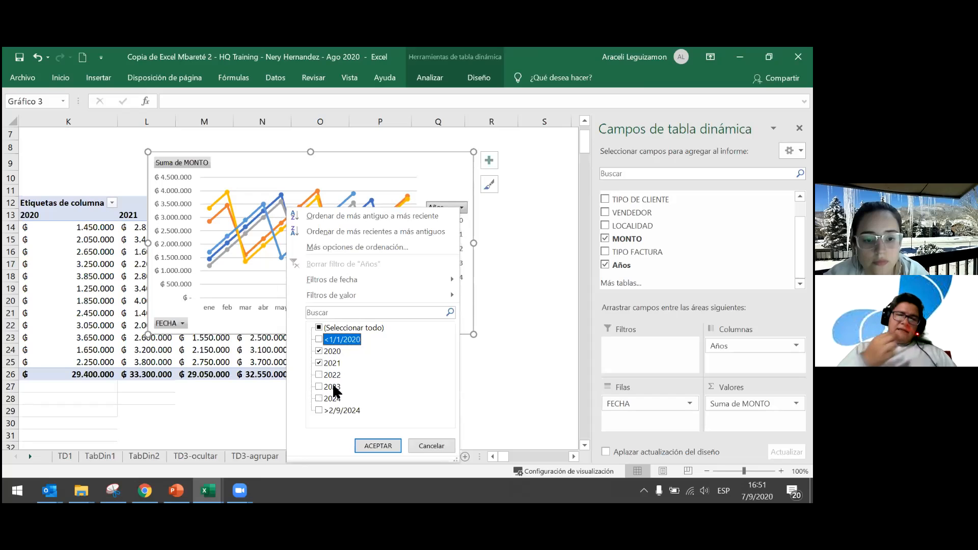
click(367, 442)
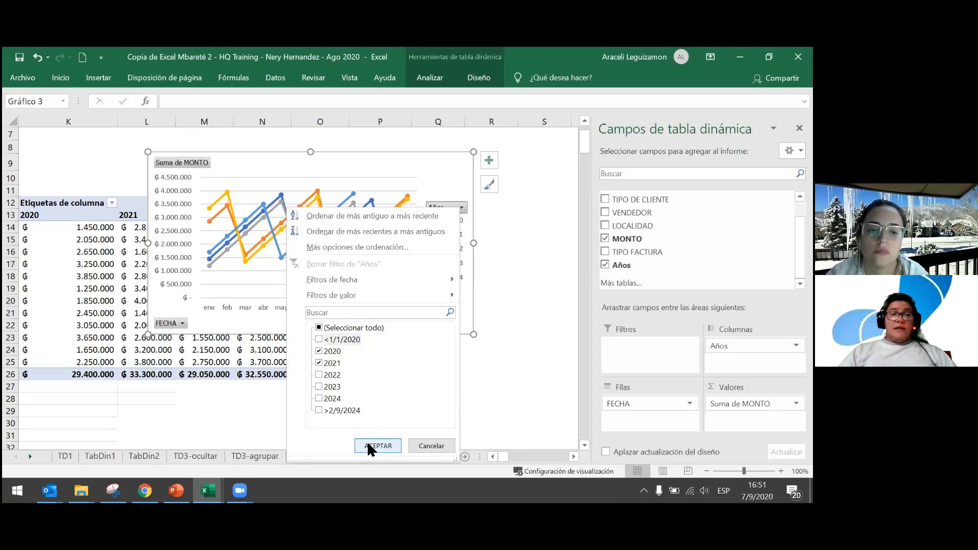
click(368, 445)
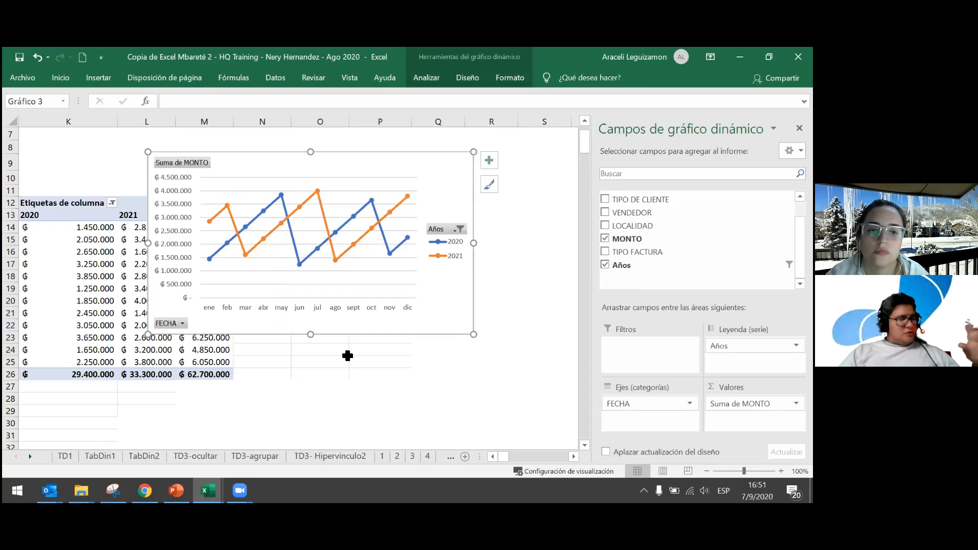
Step: Check the chart's Años filter entries against the last dates in the source data's FECHA column
click(452, 229)
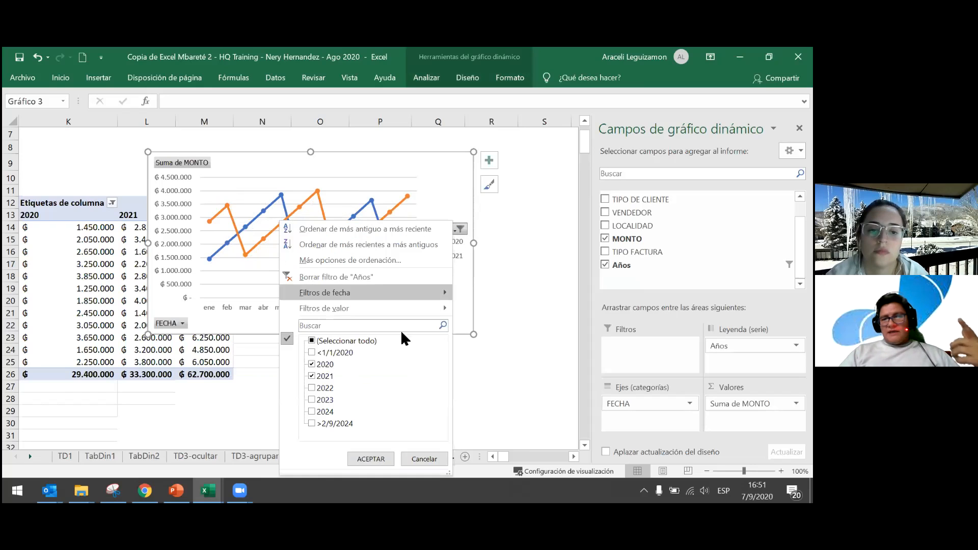
click(214, 398)
click(170, 412)
drag(7, 398, 62, 349)
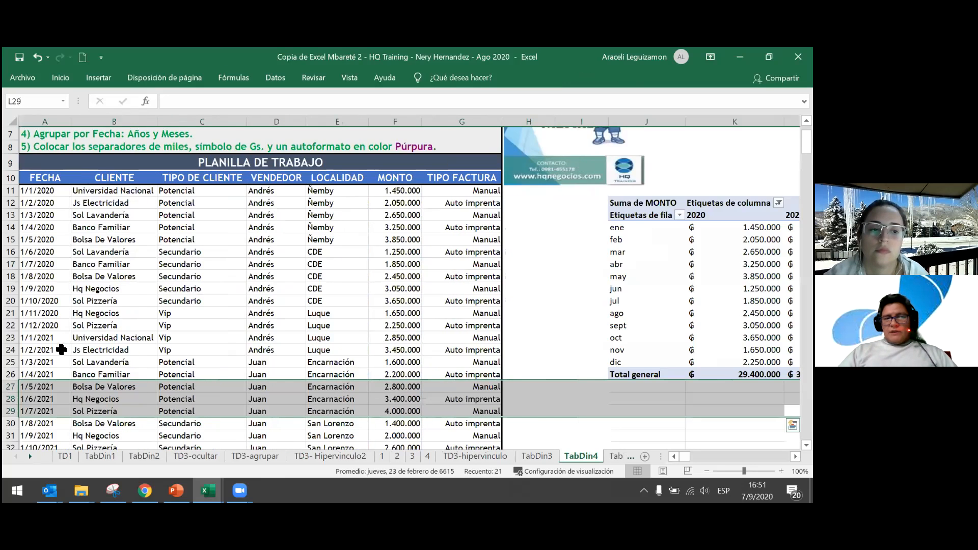
scroll(54, 257, down, 17)
key(ctrl+Down)
key(Down)
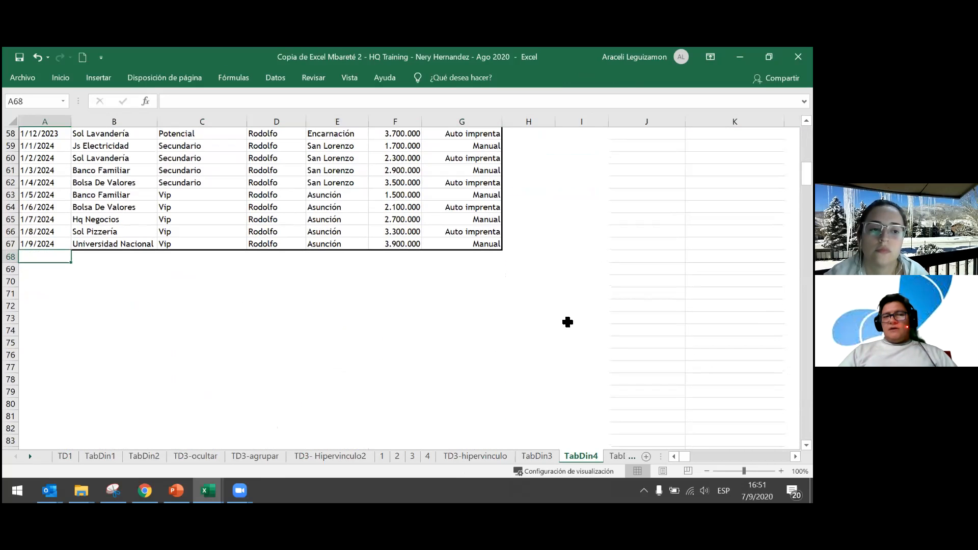
Step: Return from the source dates to the pivot chart and inspect its Años filter entries without changing them
scroll(586, 302, up, 2)
scroll(586, 302, up, 12)
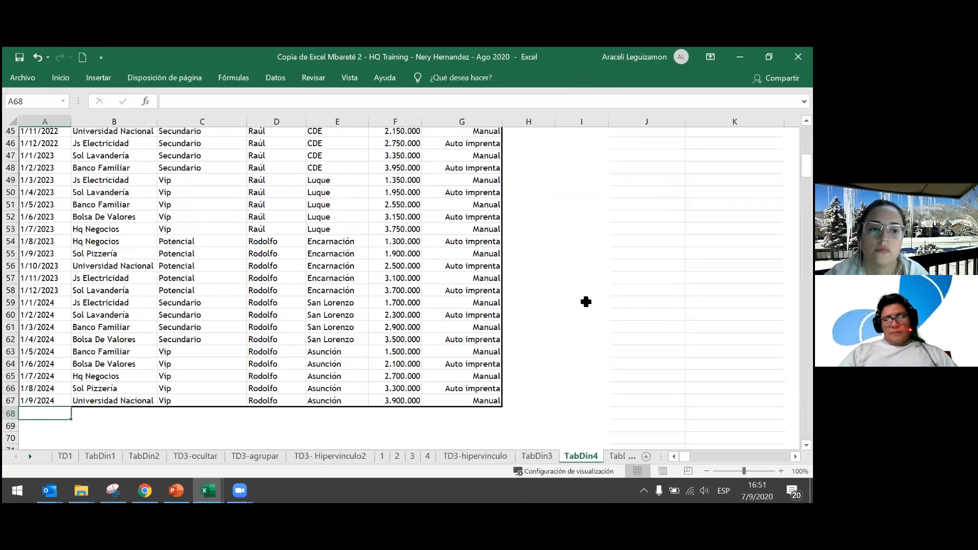
scroll(651, 343, up, 5)
drag(714, 426, 701, 388)
click(724, 242)
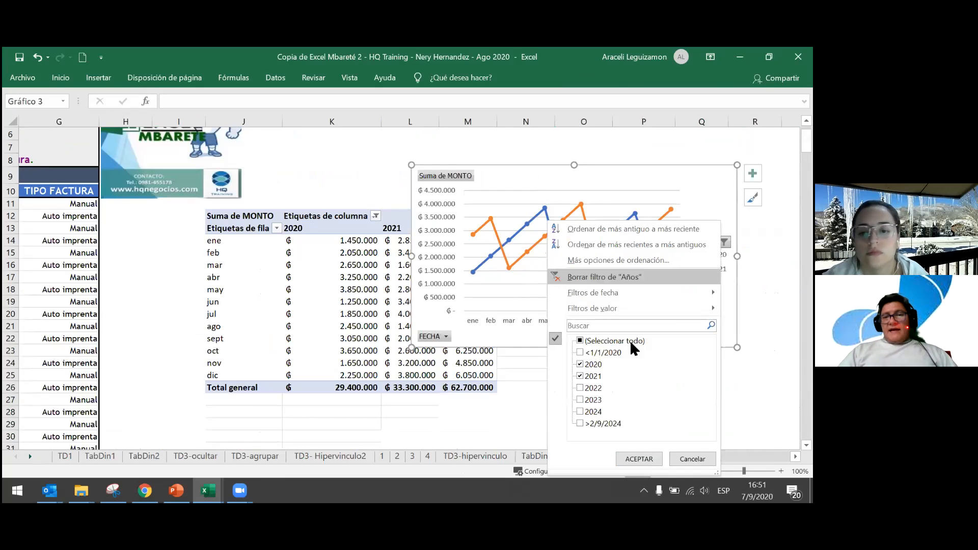
click(536, 341)
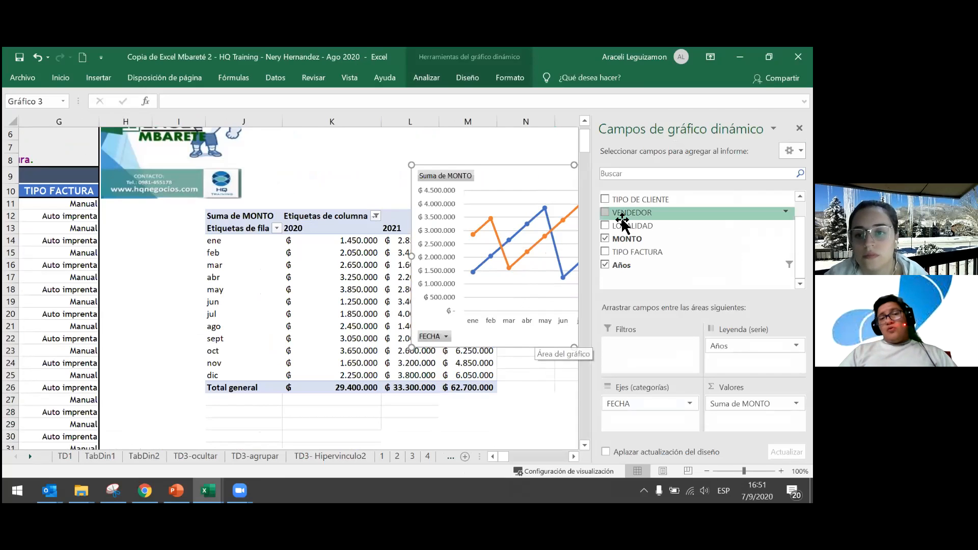
Step: Move the pivot chart clear of the pivot table so it no longer covers the 2021 and total columns
click(573, 457)
click(574, 457)
click(574, 457)
click(574, 457)
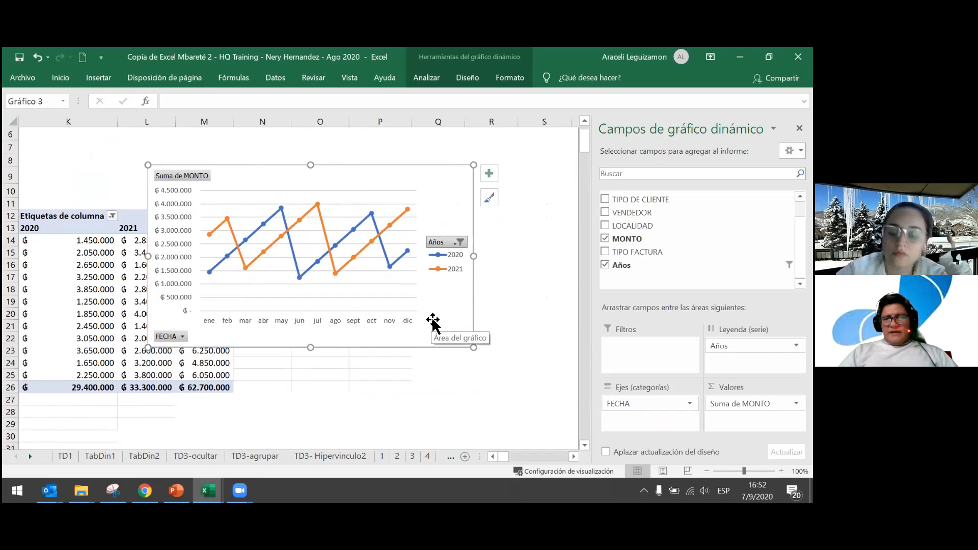
drag(397, 180, 461, 202)
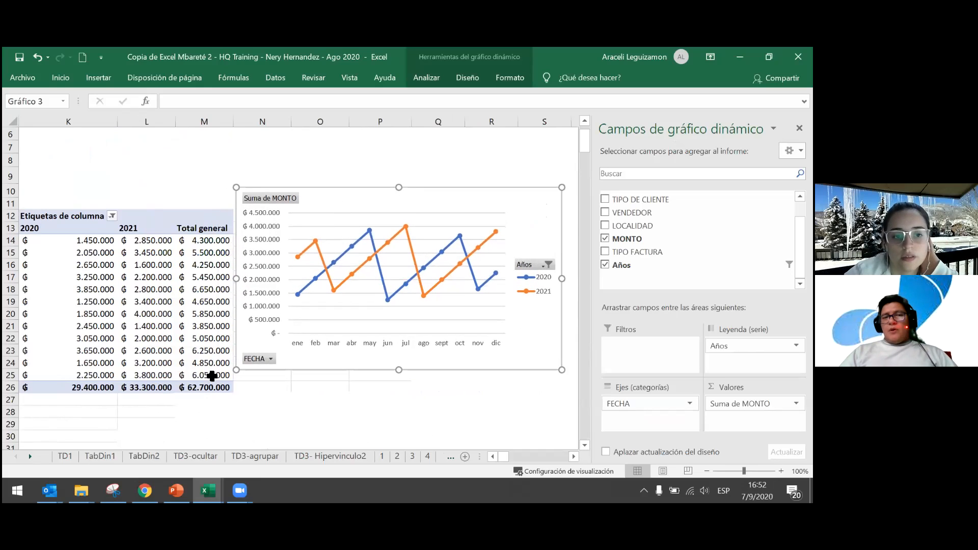
Step: Turn off the pivot table's grand totals for both rows and columns and deselect the table
click(197, 229)
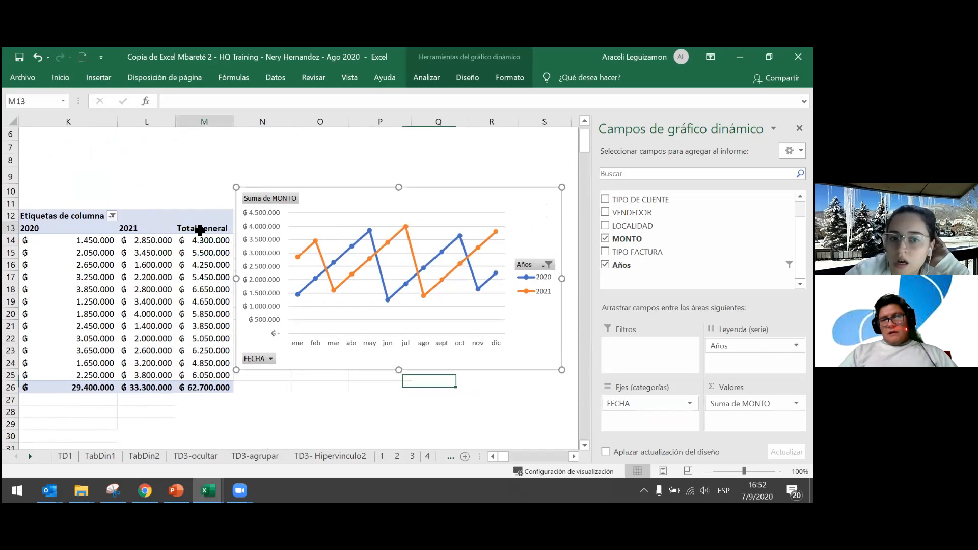
right_click(206, 231)
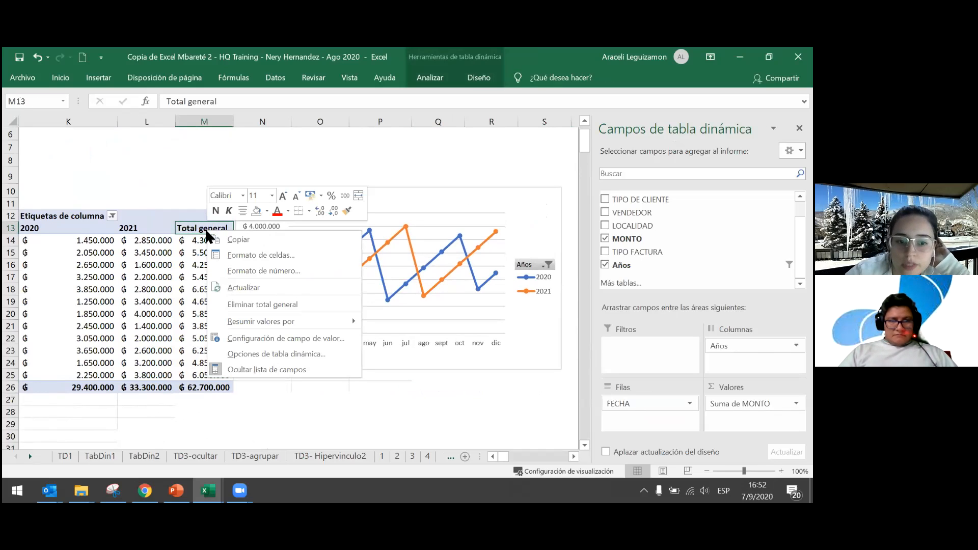
mouse_move(265, 321)
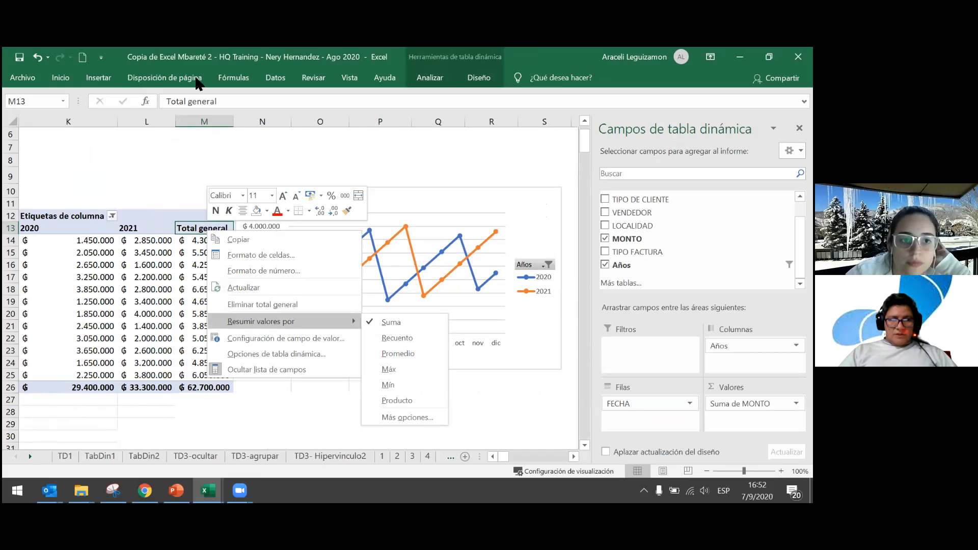
click(448, 83)
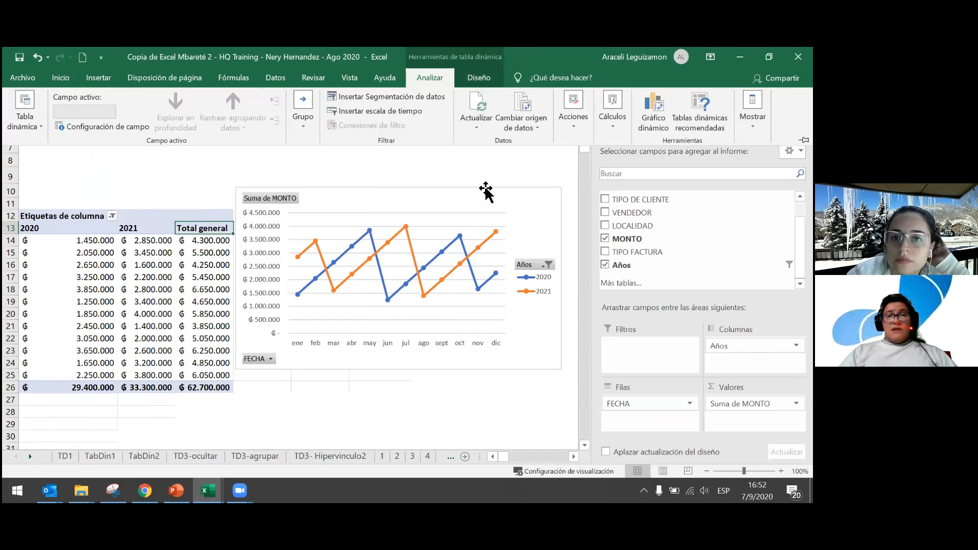
click(479, 77)
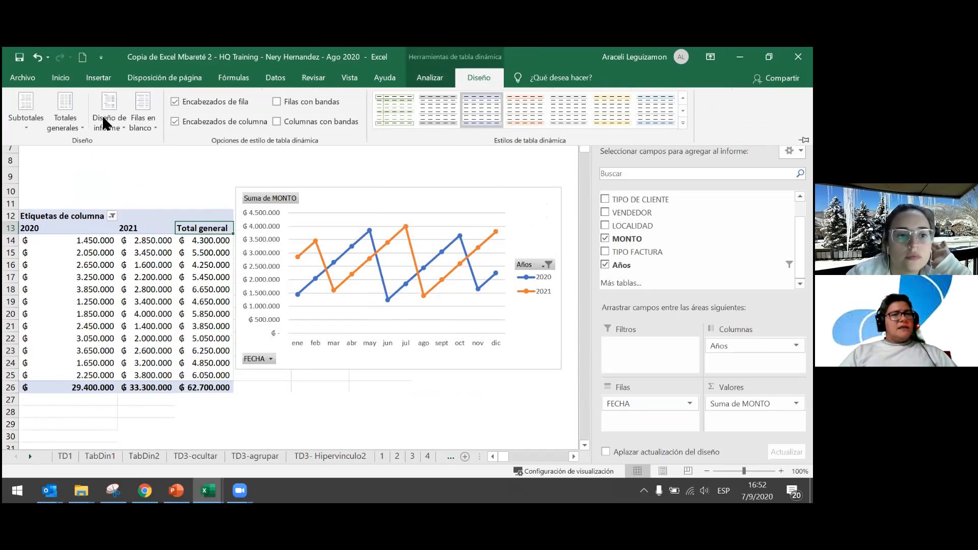
click(76, 130)
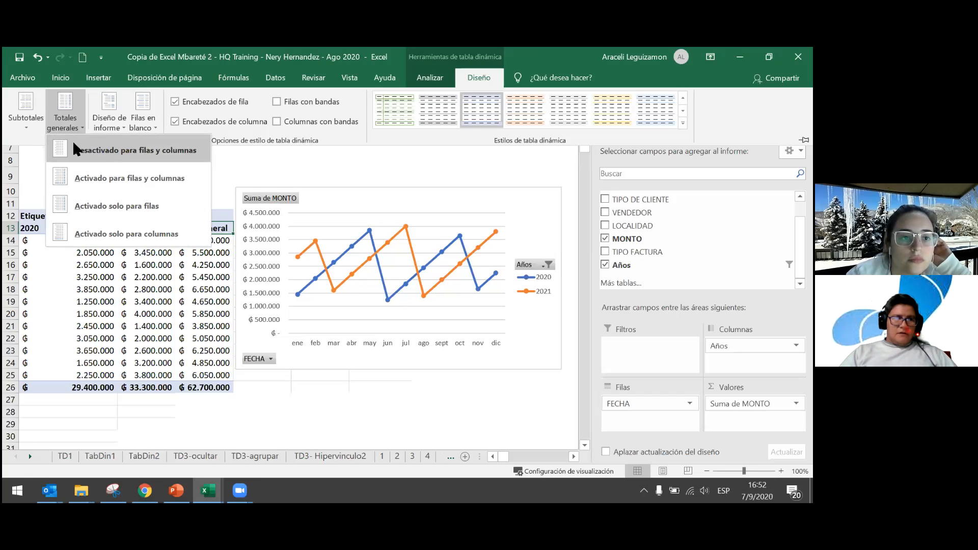
click(127, 149)
drag(115, 263, 225, 360)
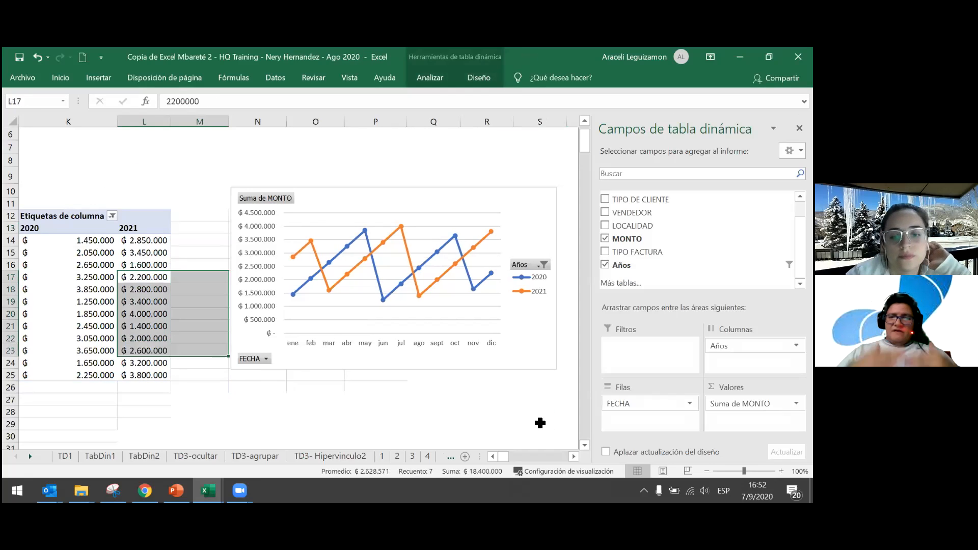
click(540, 423)
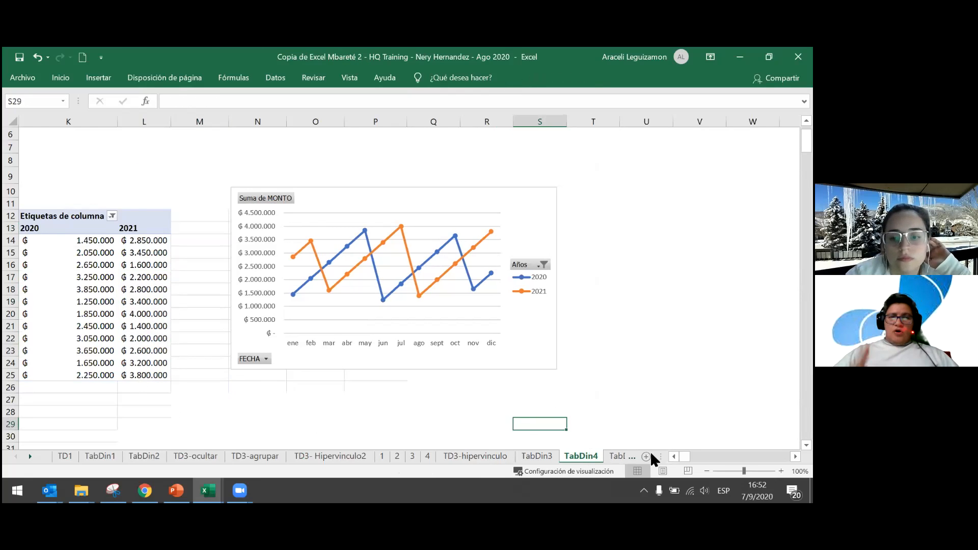
Step: Switch the pivot table's grand totals to rows only, and finally leave them on for columns only
scroll(651, 454, left, 3)
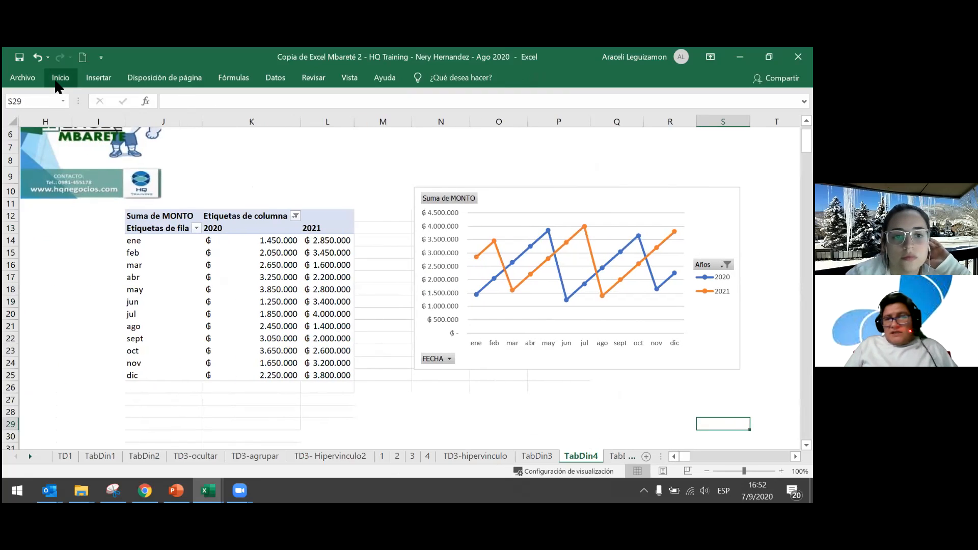
click(239, 278)
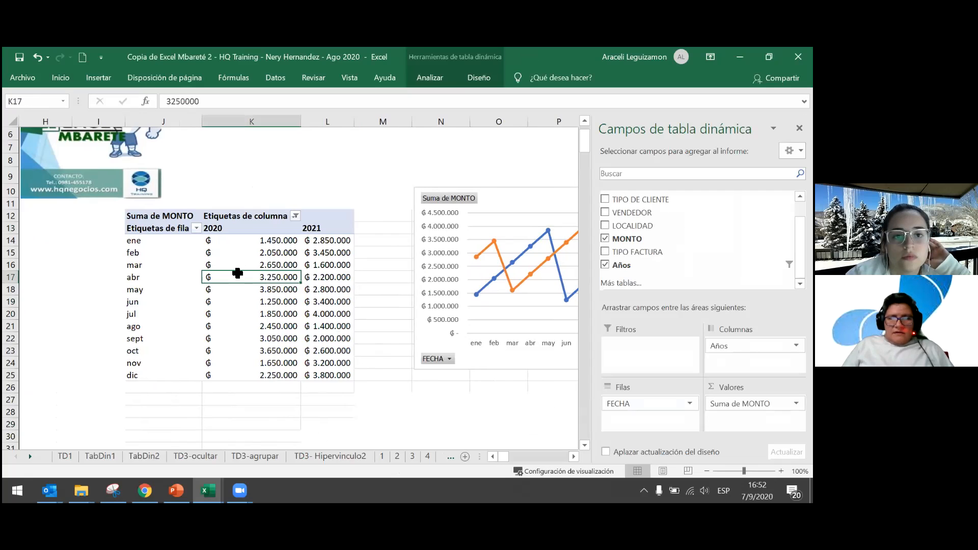
click(479, 77)
click(78, 125)
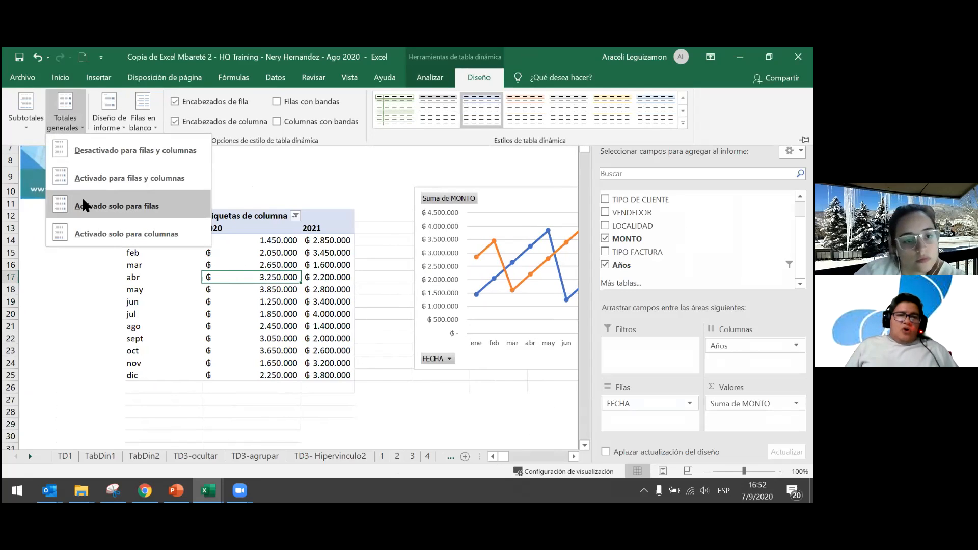
click(83, 204)
click(74, 124)
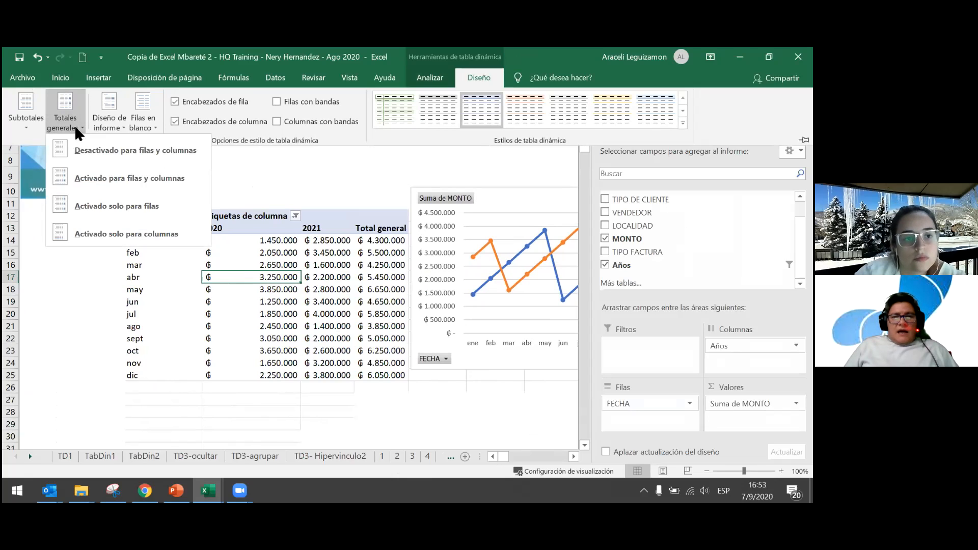
click(104, 232)
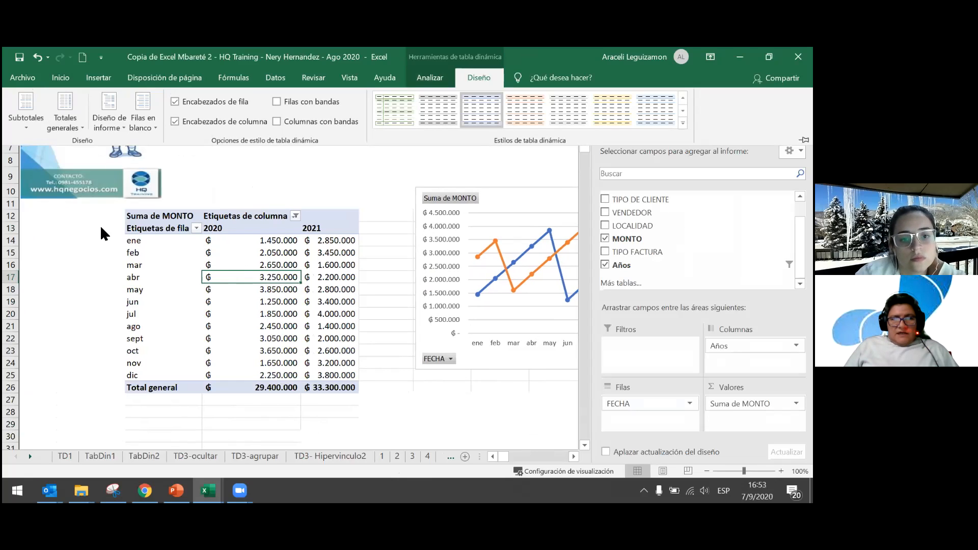
click(333, 315)
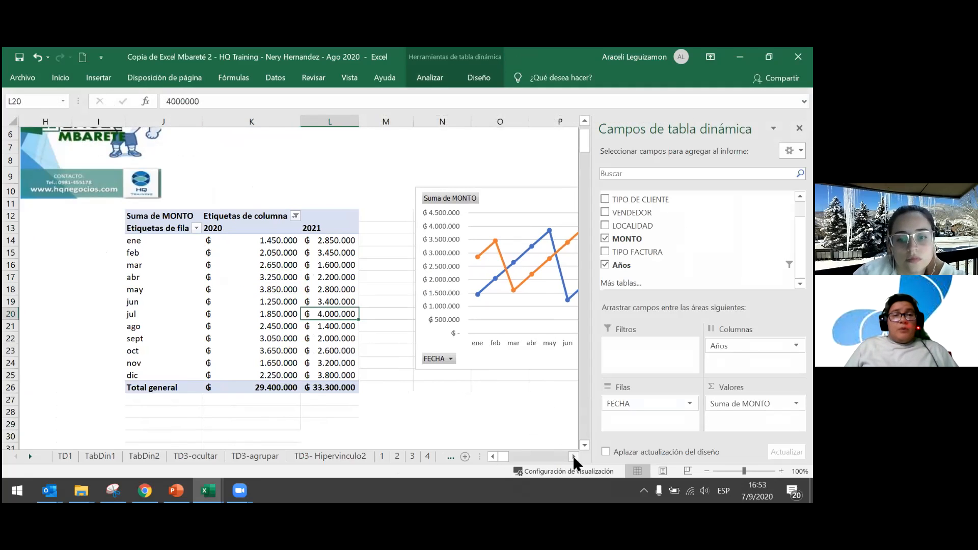
Step: Compare the pivot table's monthly figures and column totals with the line chart beside it
click(573, 456)
click(573, 457)
click(573, 456)
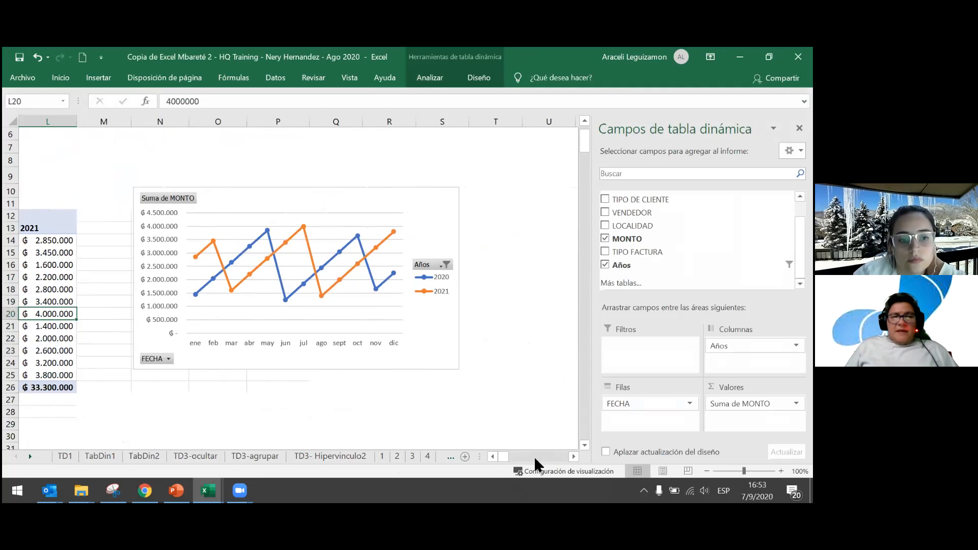
click(492, 456)
click(493, 457)
click(493, 456)
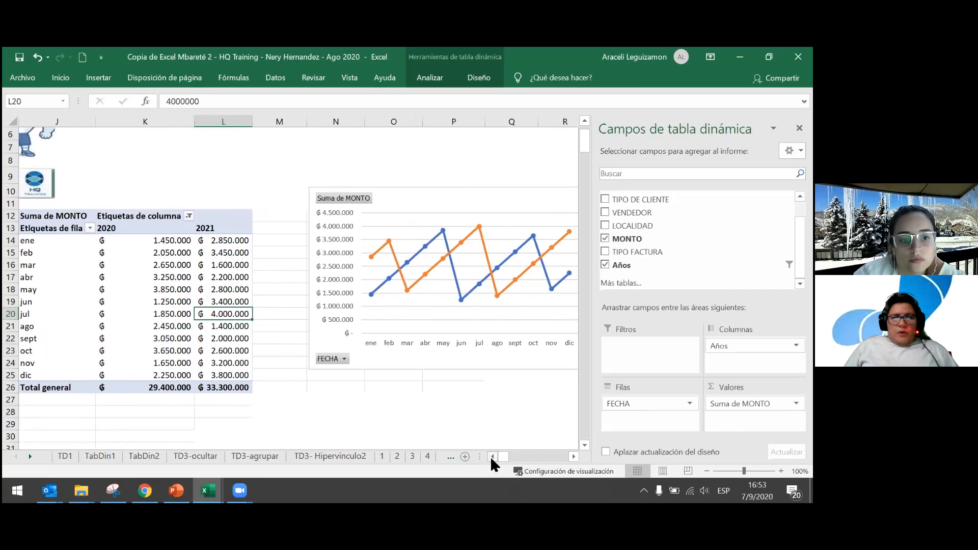
click(574, 457)
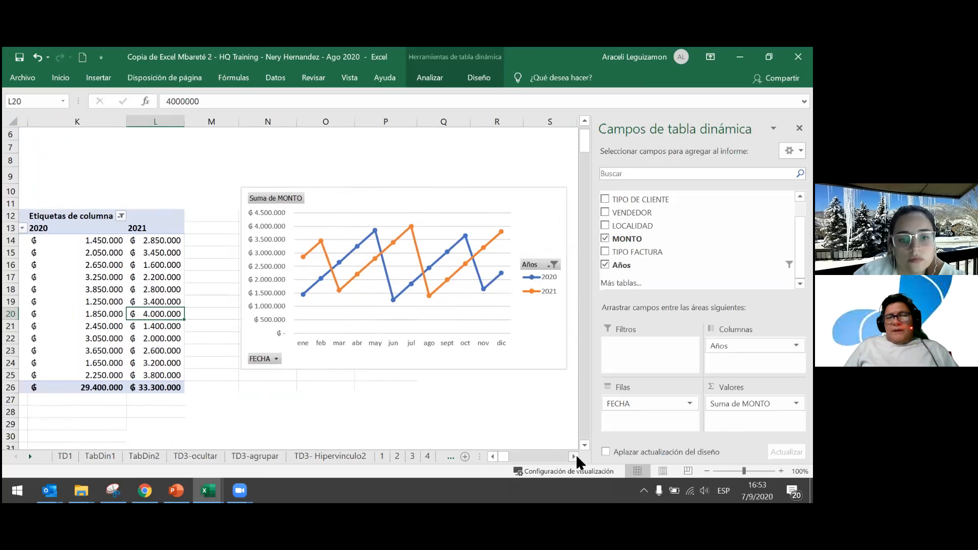
click(574, 456)
click(574, 456)
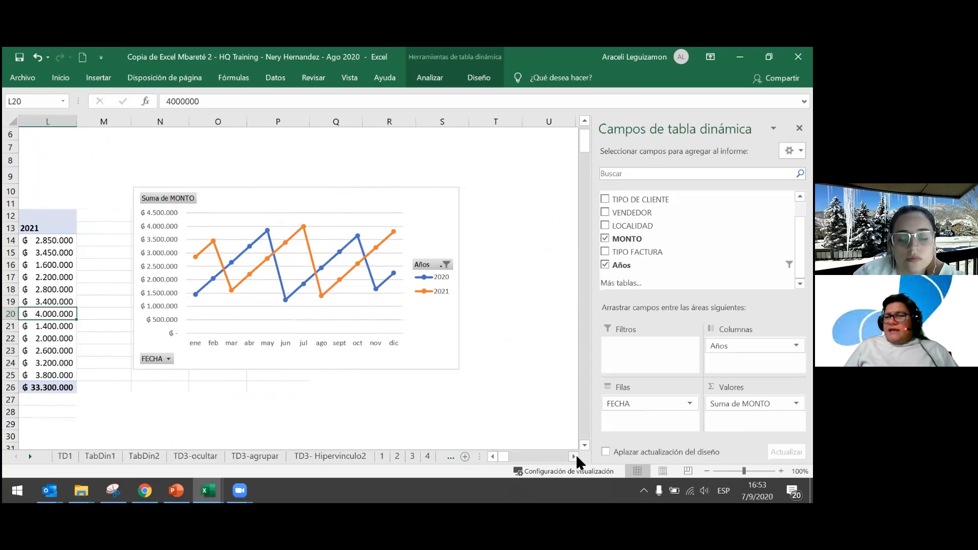
Step: Preview the Combinado chart type for the pivot chart and close the chart type options without applying it
click(433, 340)
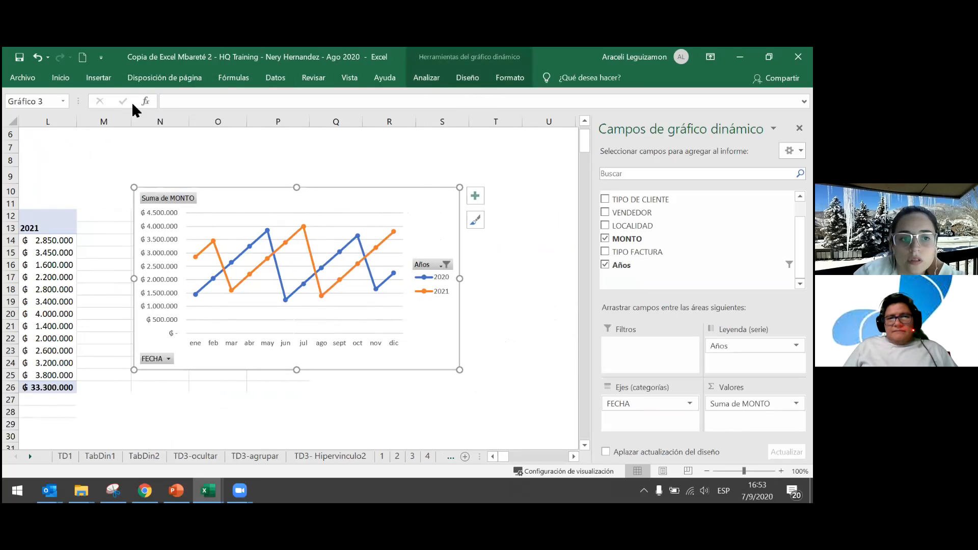
click(99, 79)
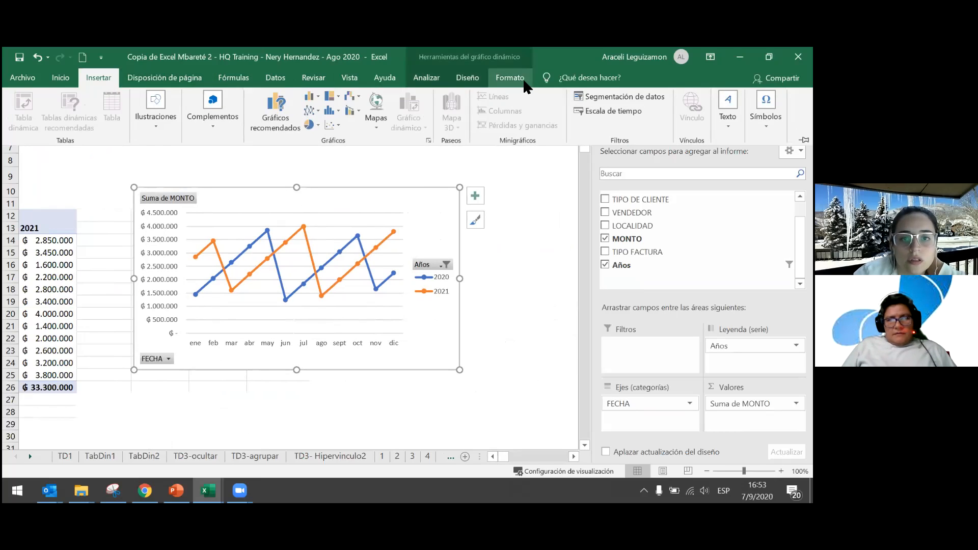
click(509, 78)
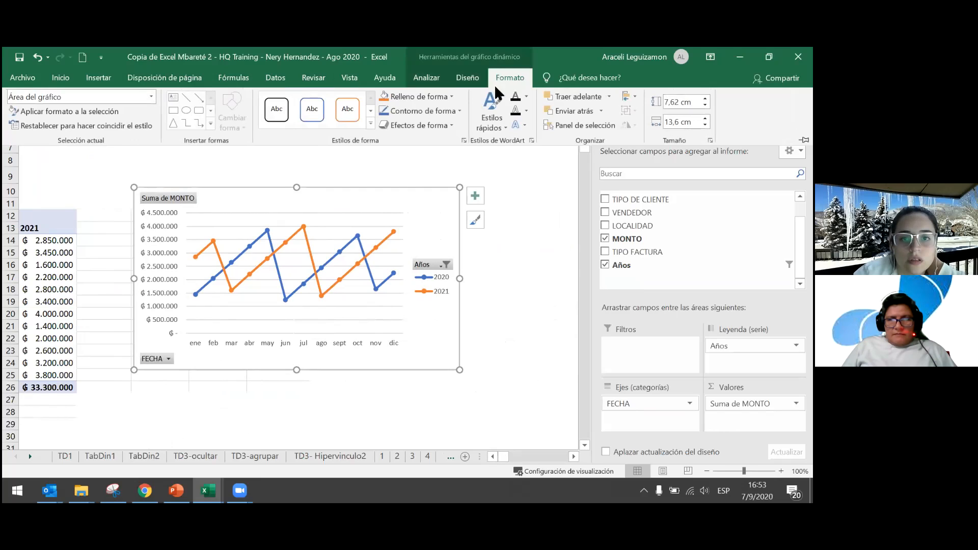
click(460, 75)
click(673, 114)
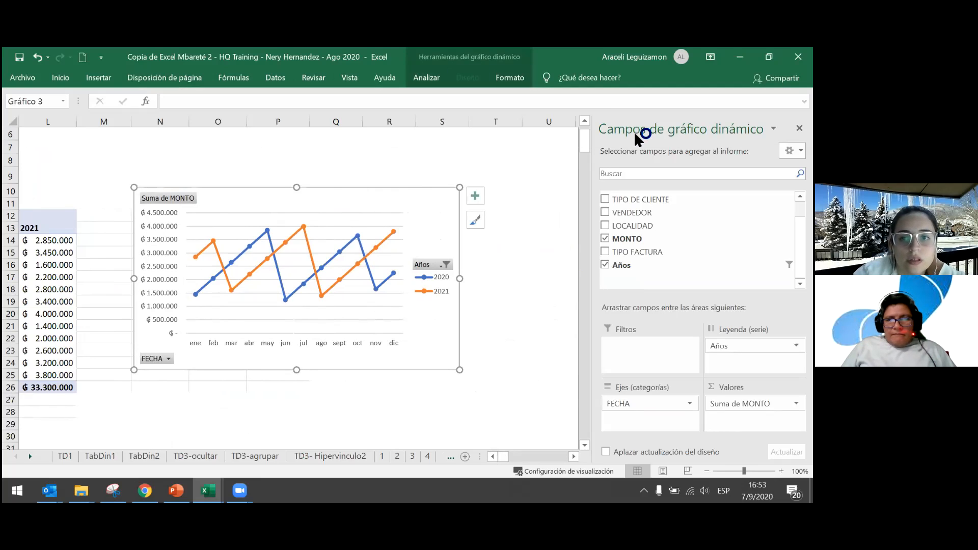
click(260, 394)
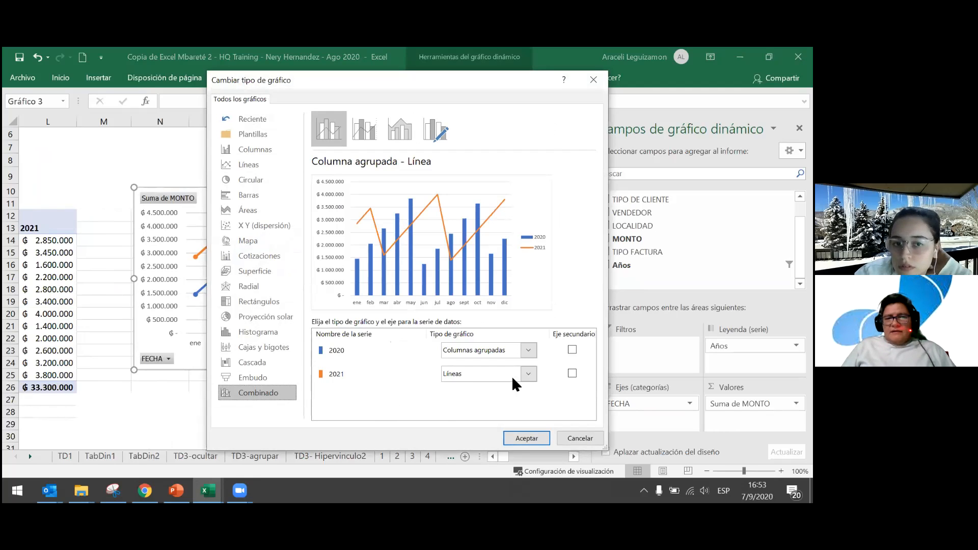
click(594, 80)
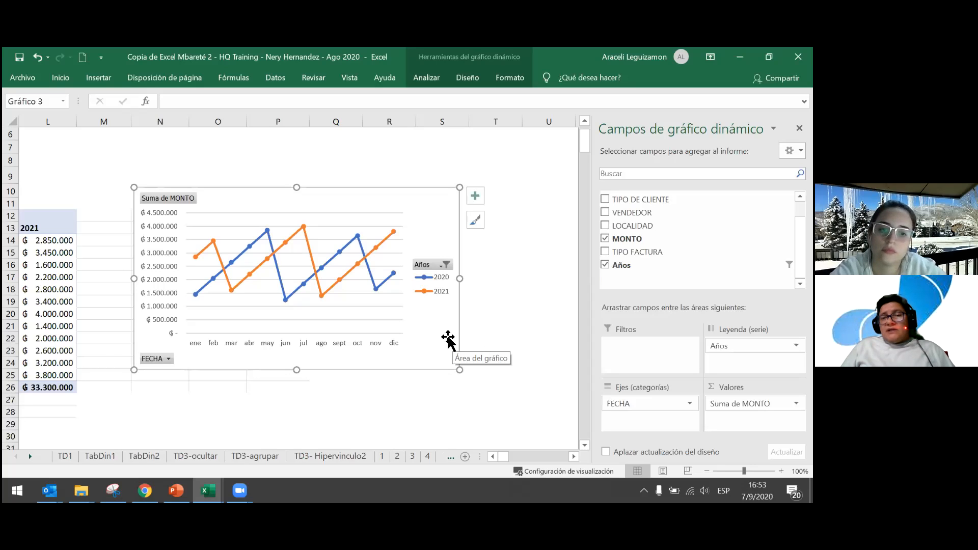
Step: Add a trendline based on the 2020 series to the pivot chart
click(473, 200)
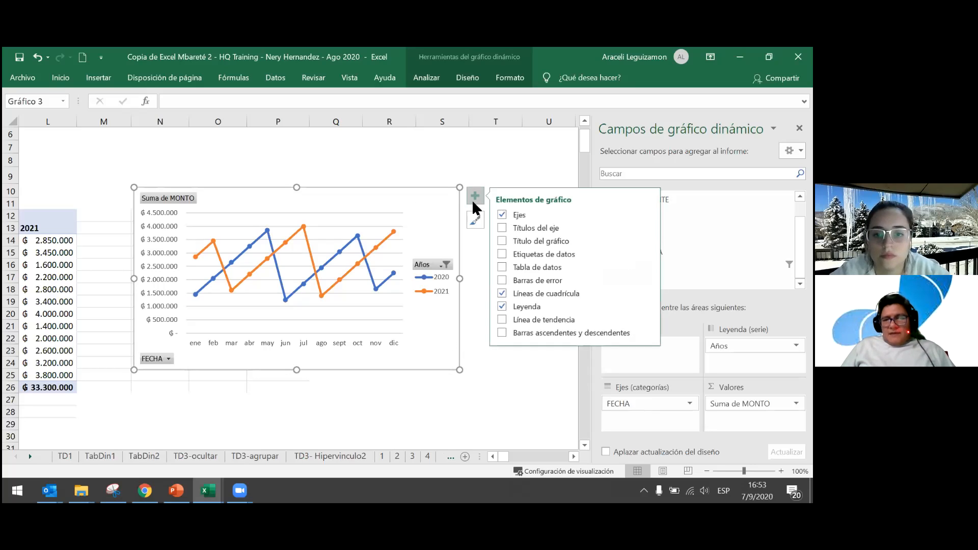
click(501, 320)
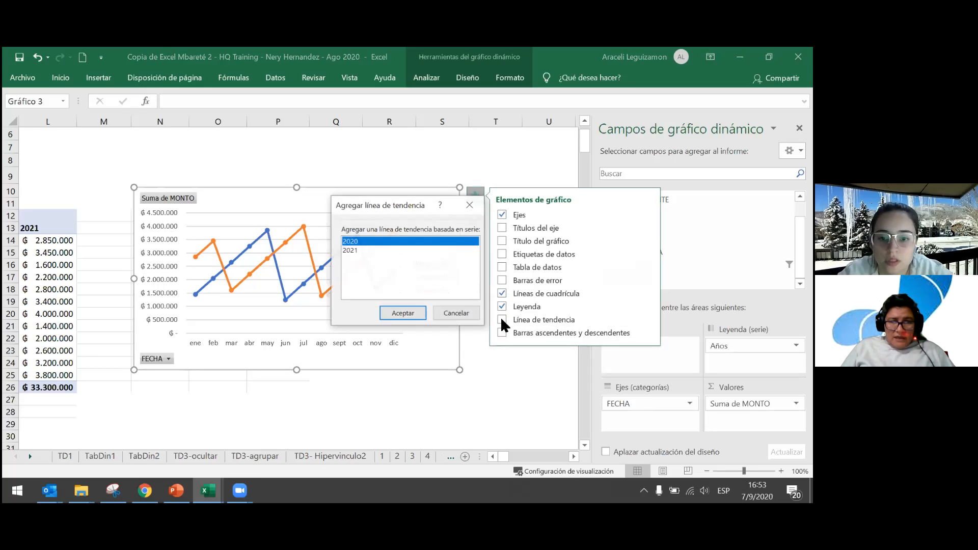
click(401, 313)
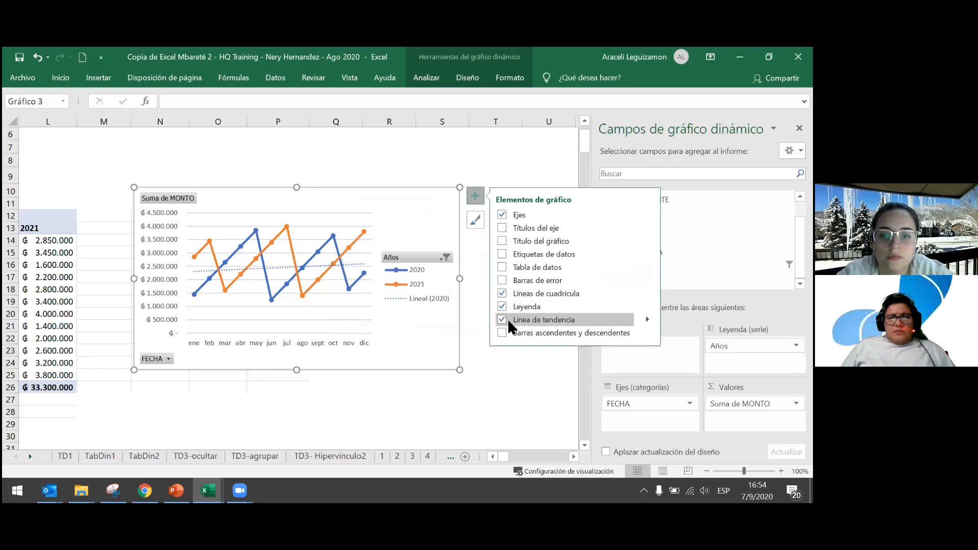
Step: Examine the available trendline types, the 2020 trendline and the chart's legend and Años filter without changing them
click(646, 319)
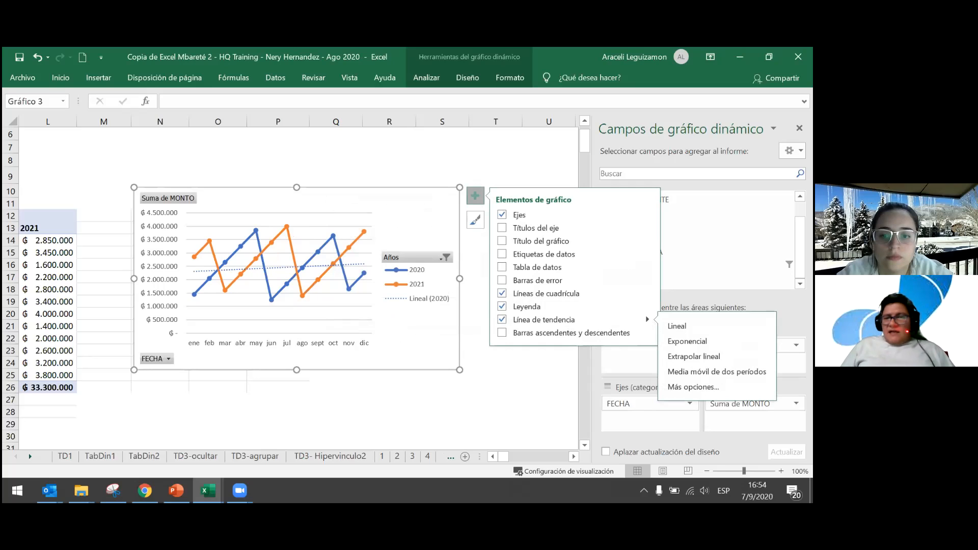
click(444, 257)
click(446, 330)
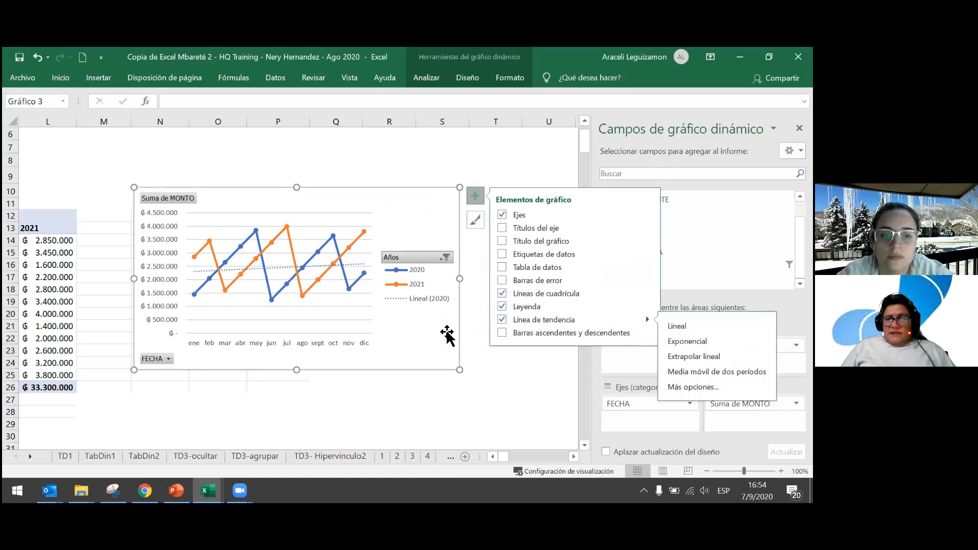
click(356, 263)
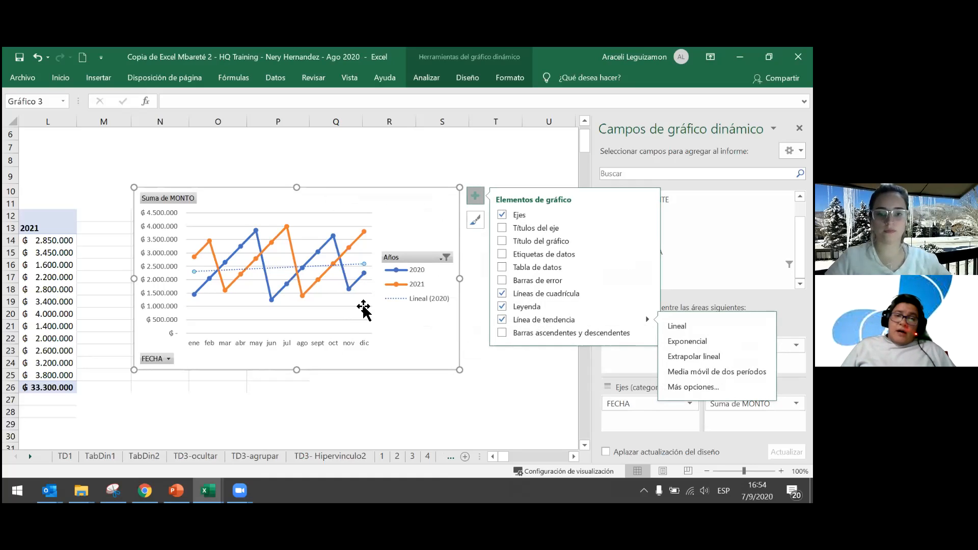
click(416, 287)
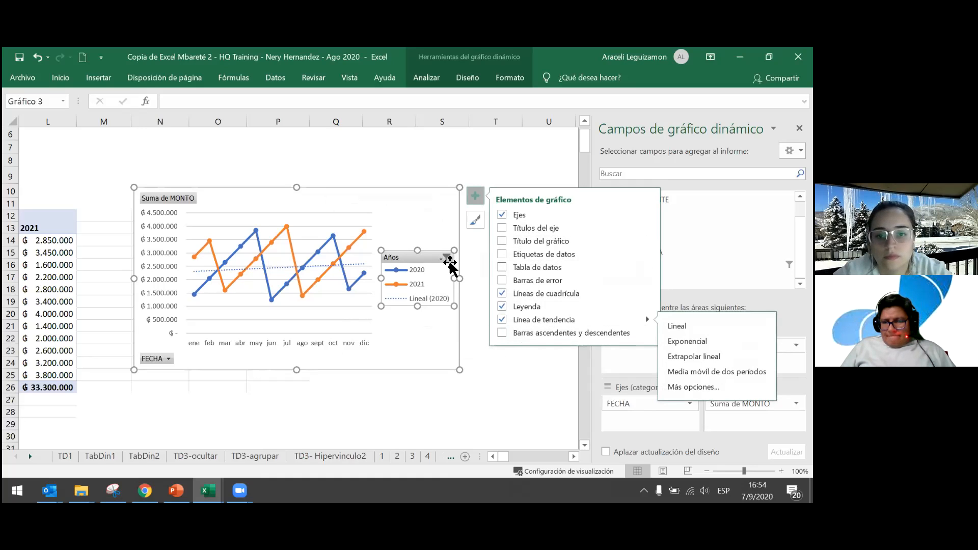
click(421, 342)
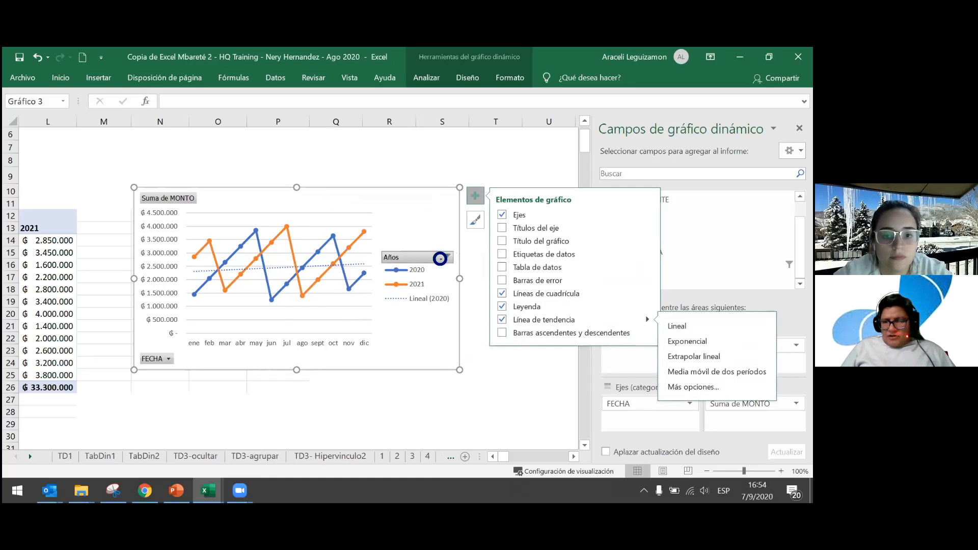
click(447, 257)
click(443, 331)
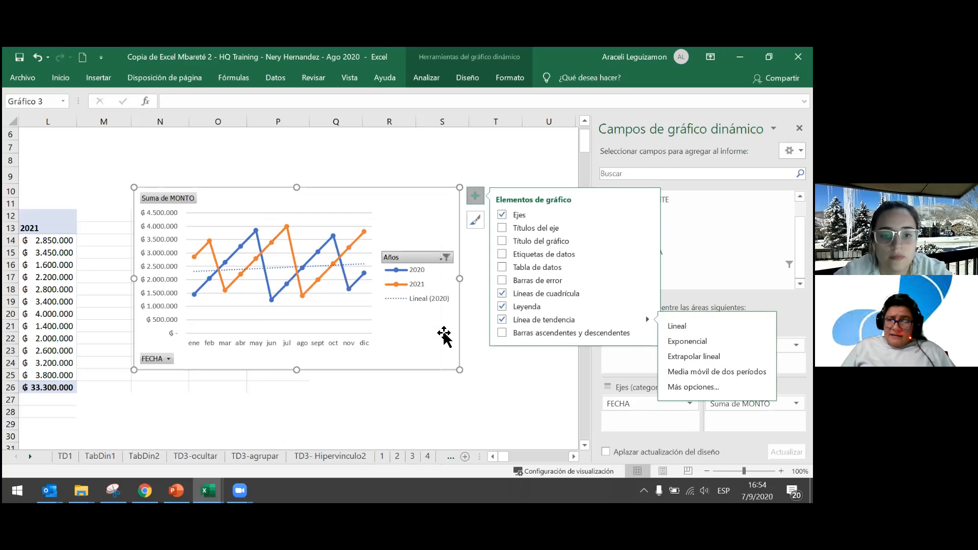
Step: Add a trendline to the chart's 2021 series
click(324, 274)
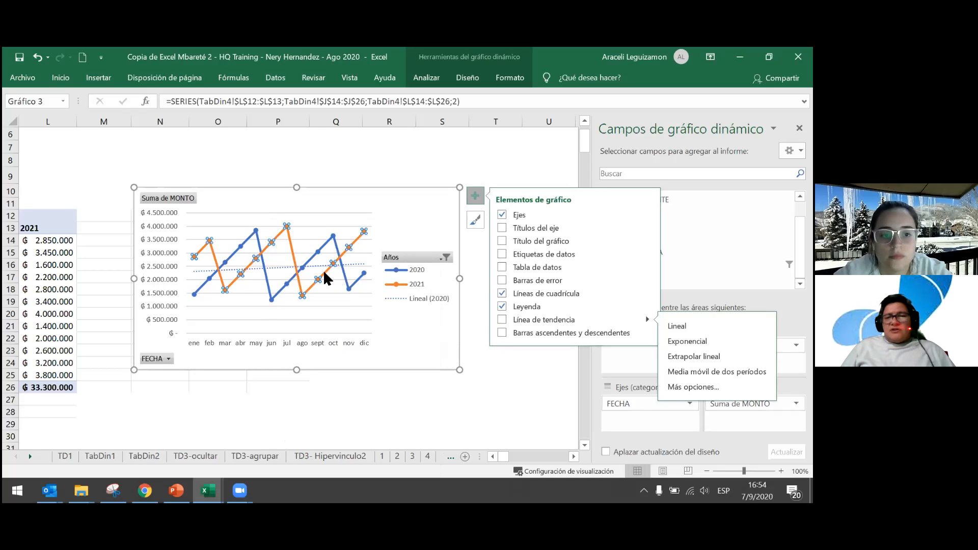
click(502, 320)
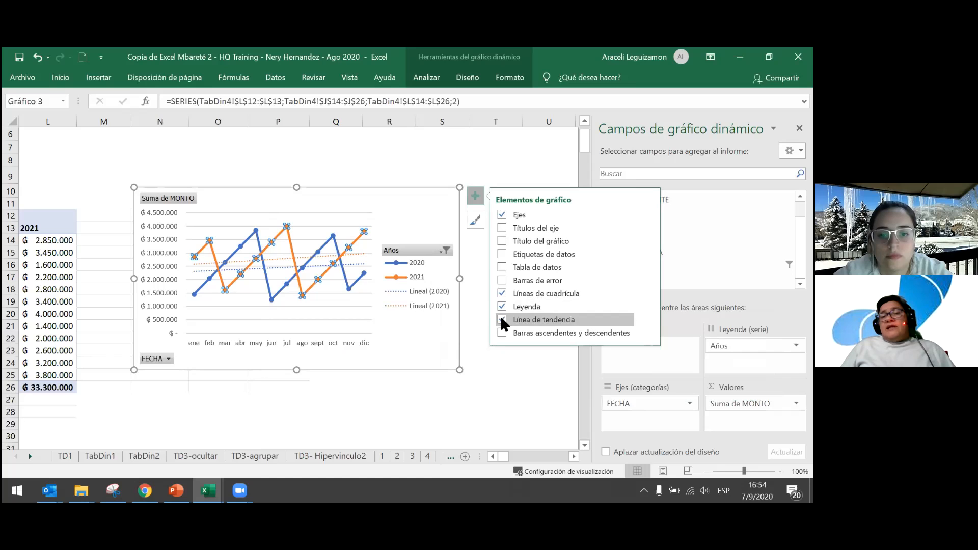
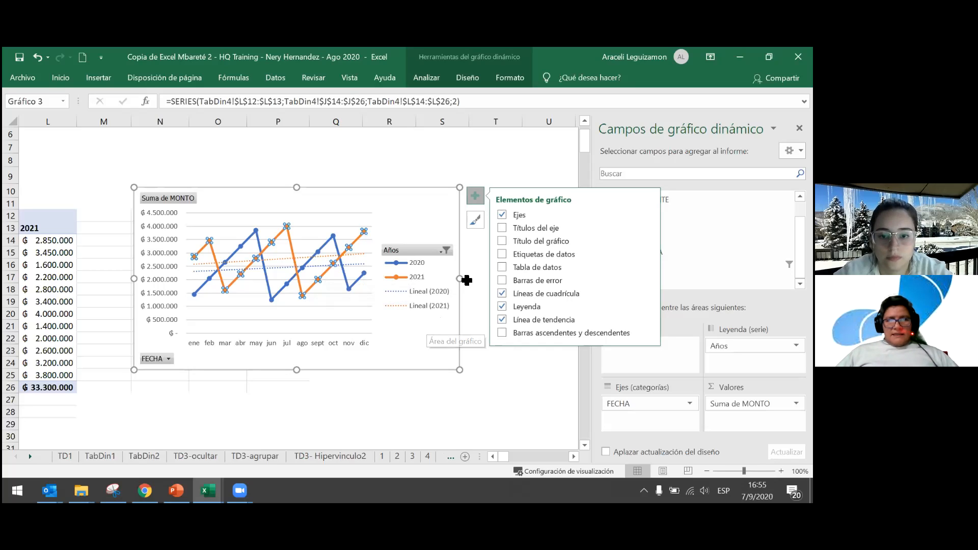
Step: Try data labels on both chart series and remove them from the 2021 and 2020 lines
click(502, 253)
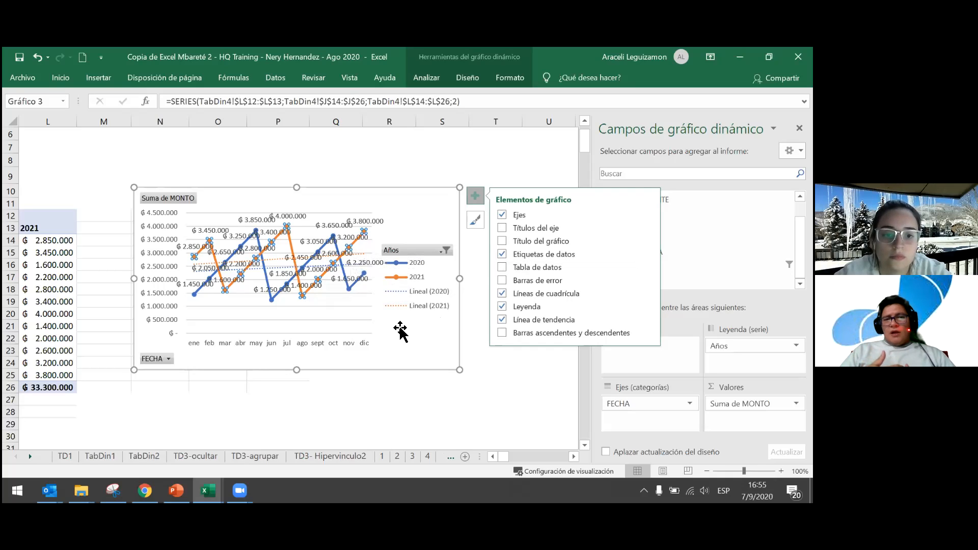
click(502, 254)
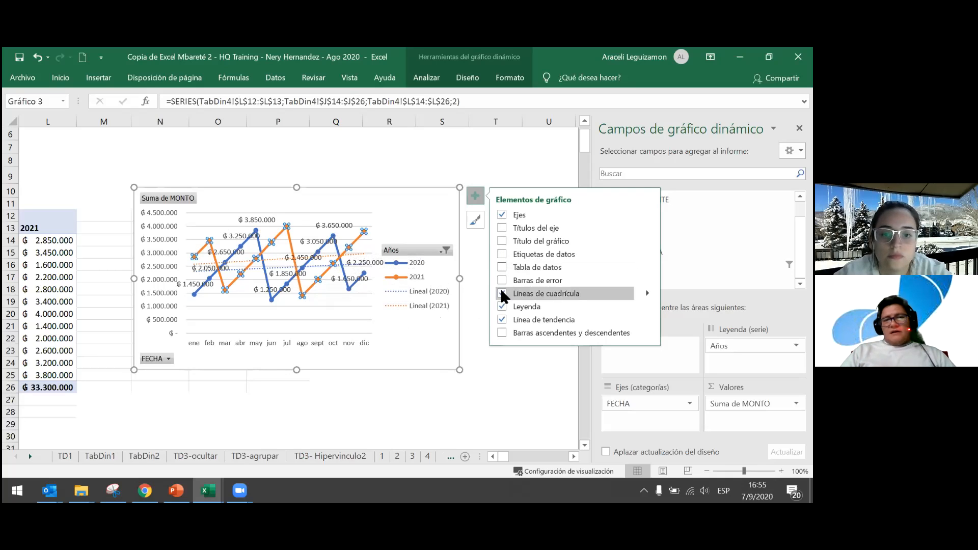
click(352, 286)
click(501, 254)
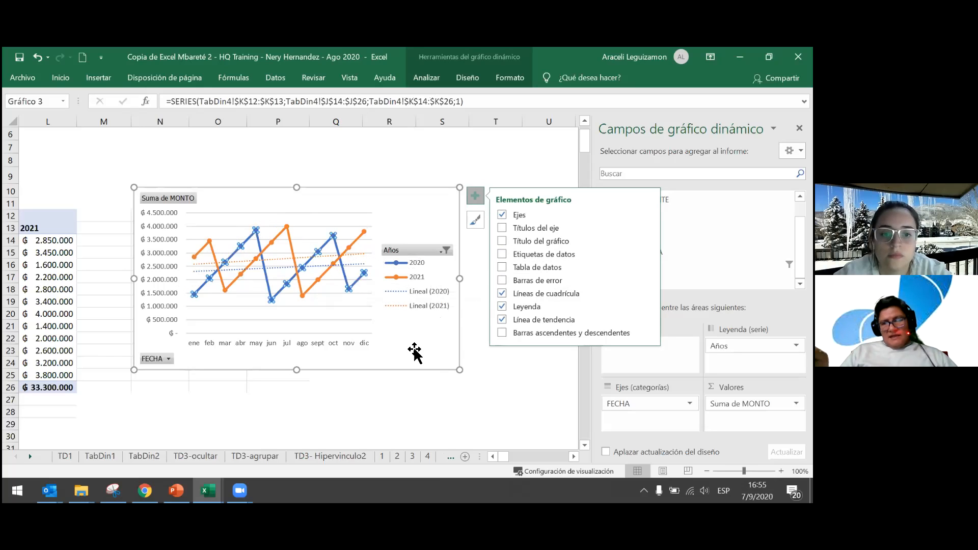
Step: Add data labels to the chart's 2020 series only
click(414, 352)
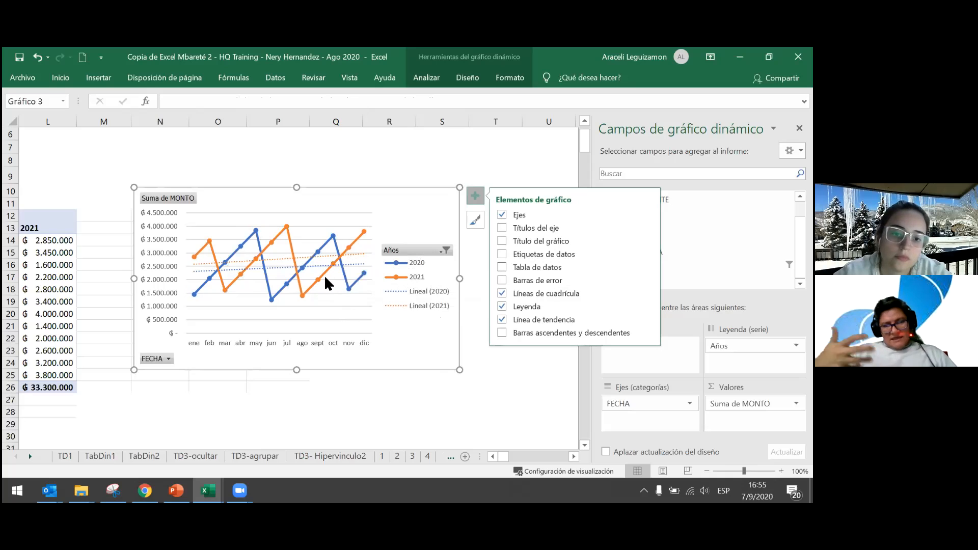
mouse_move(325, 276)
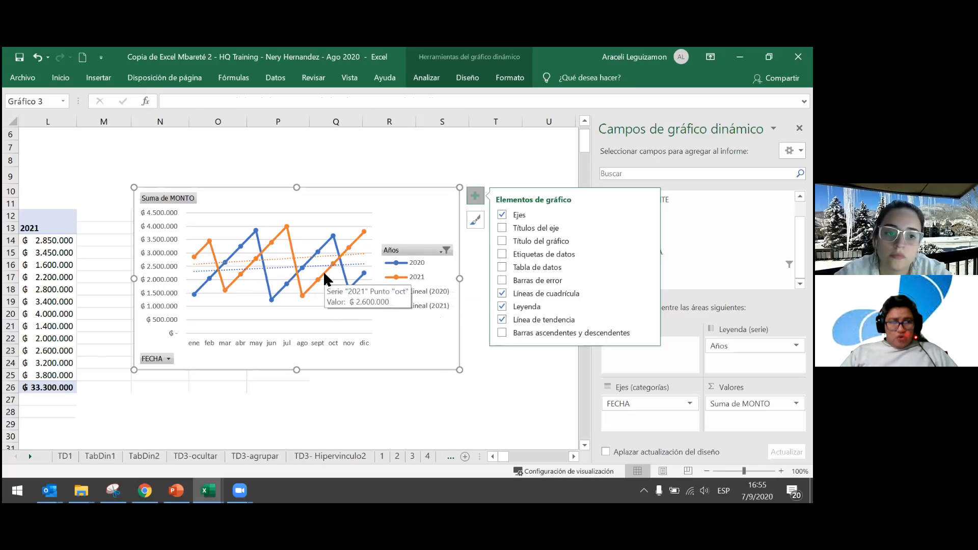
click(346, 277)
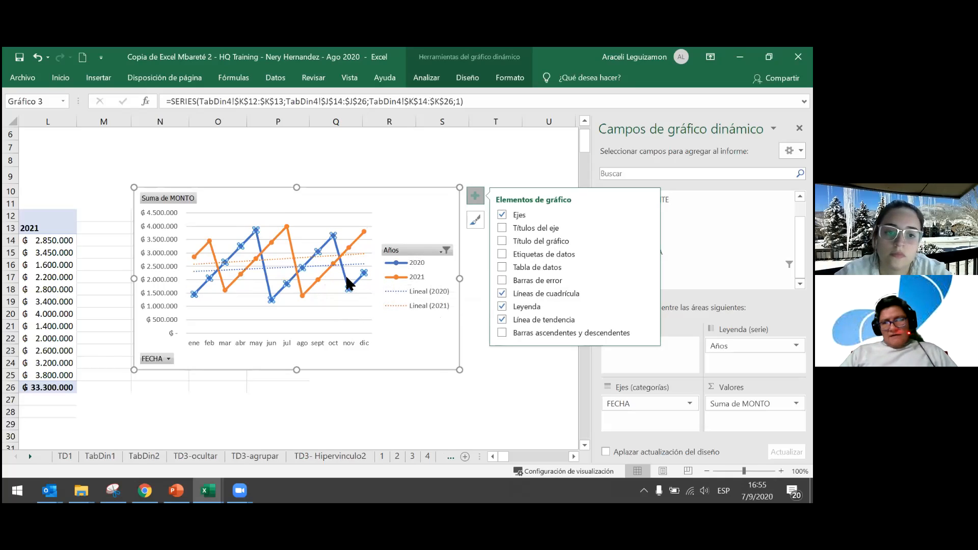
click(502, 253)
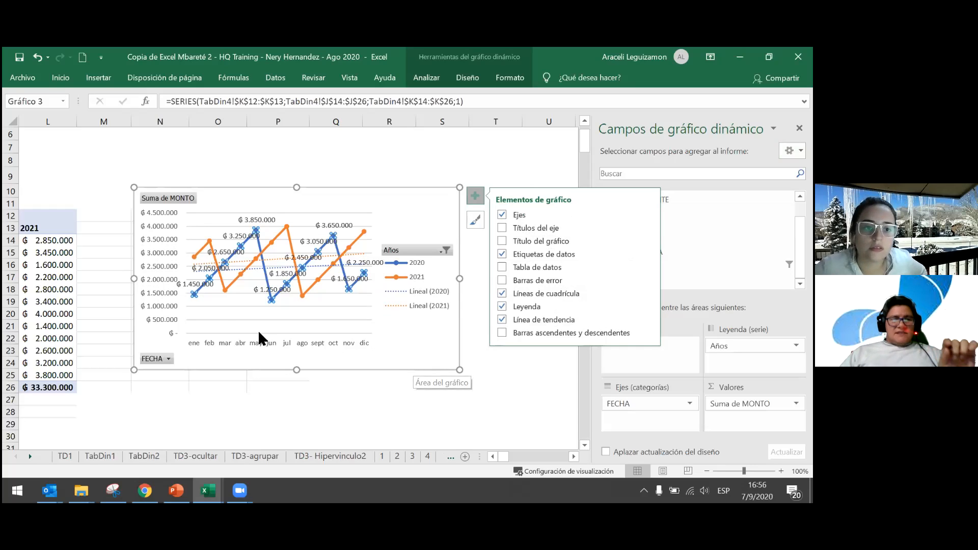
Step: Open the formatting options of the chart's vertical value axis and set its display units to Cientos
click(156, 213)
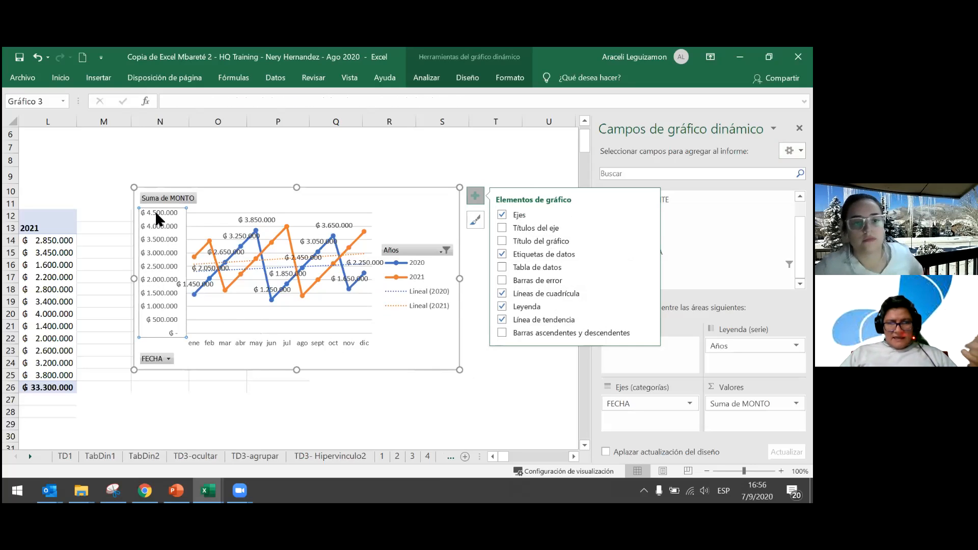
right_click(156, 215)
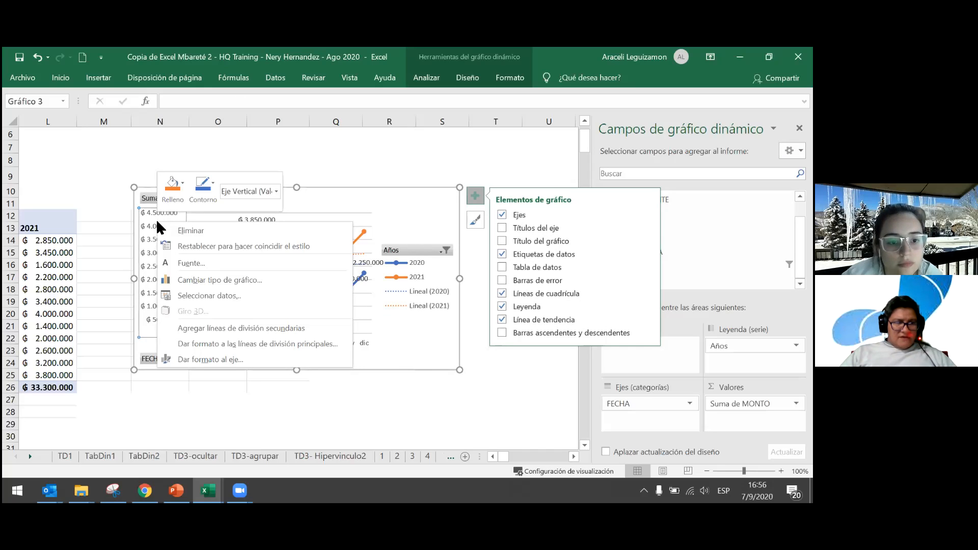
click(207, 358)
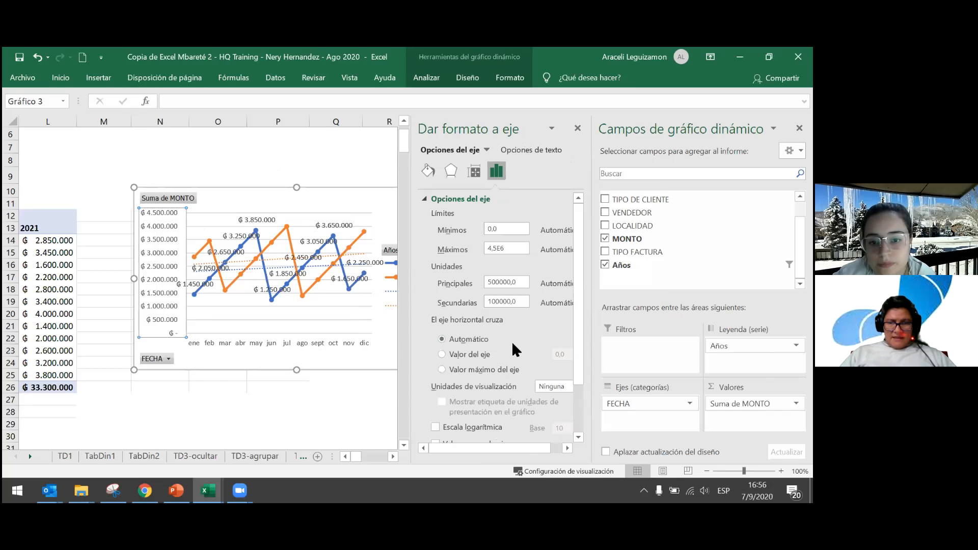
mouse_move(528, 447)
mouse_down()
mouse_move(549, 446)
mouse_move(532, 448)
mouse_up()
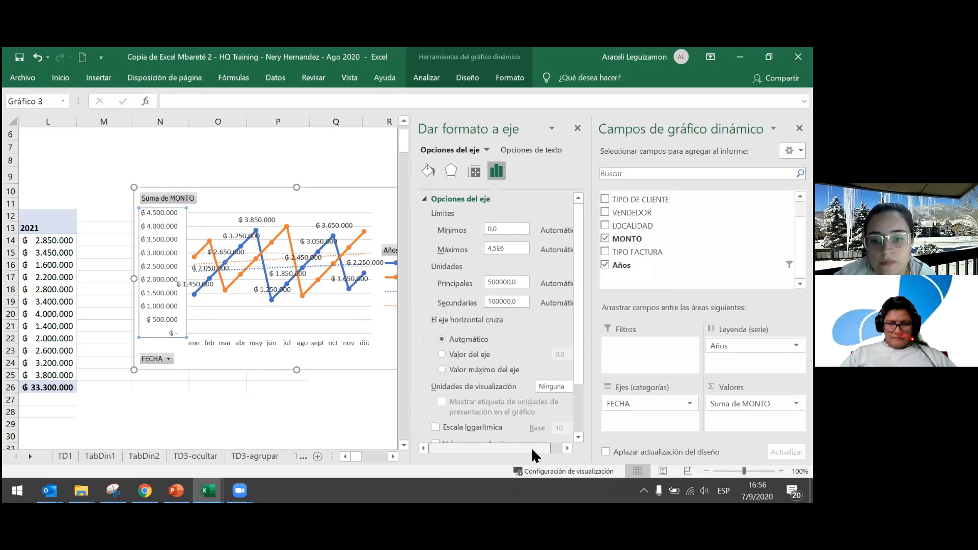
scroll(532, 350, down, 3)
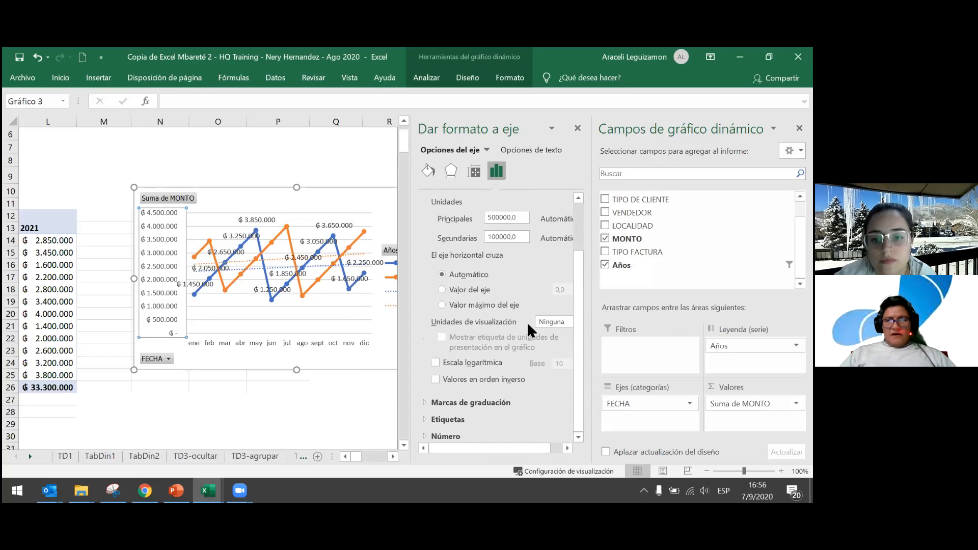
drag(537, 447, 551, 448)
click(566, 322)
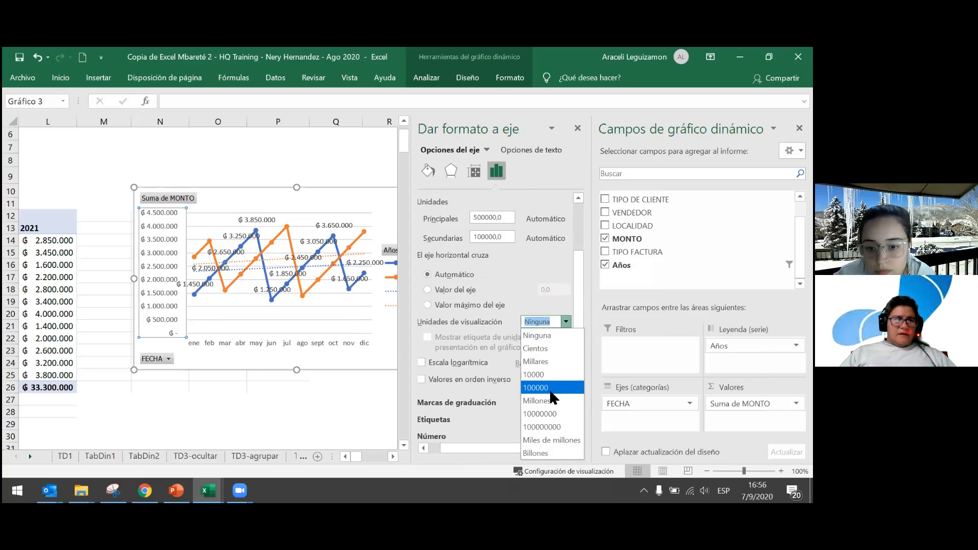
click(553, 349)
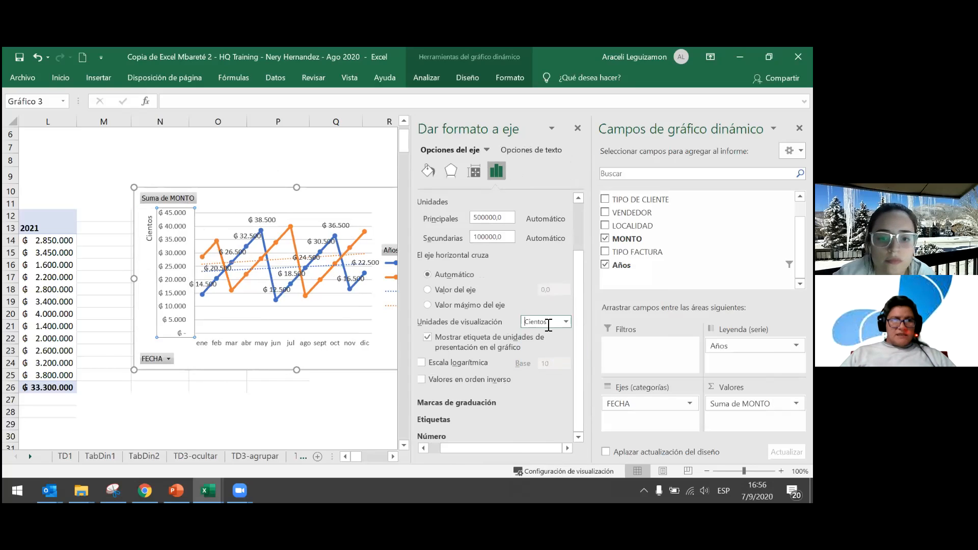
Step: Try Millares, 10000, Millones and 10000000 as display units for the chart's vertical axis
click(566, 322)
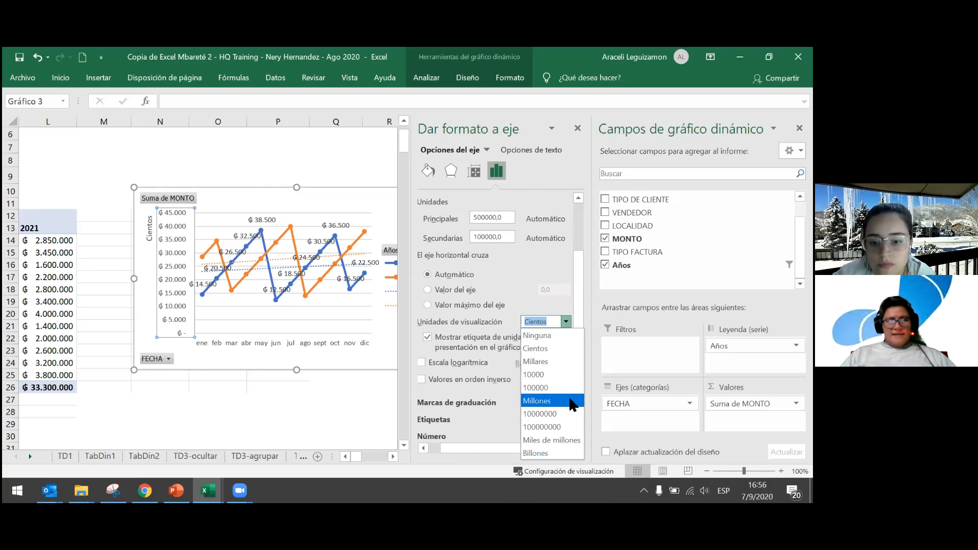
click(555, 361)
click(566, 321)
click(540, 374)
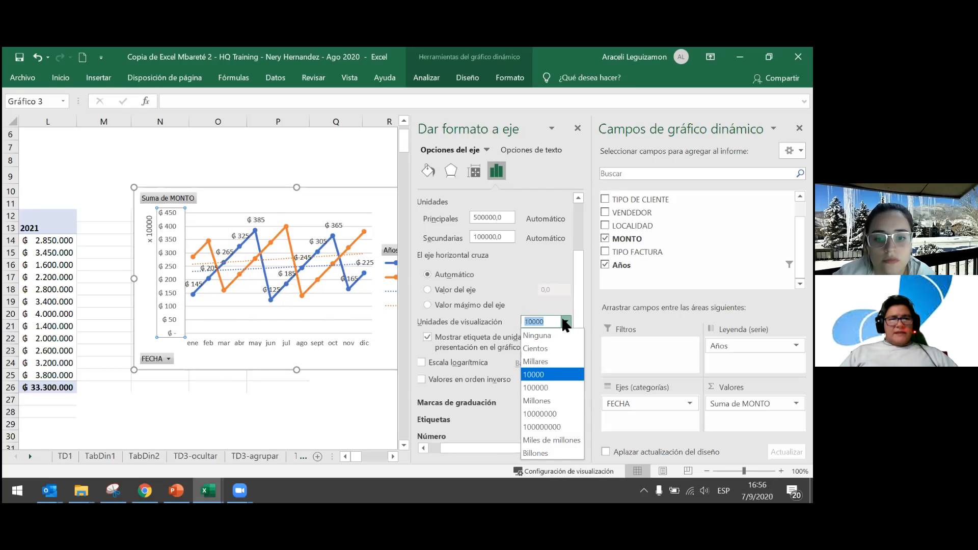
click(544, 401)
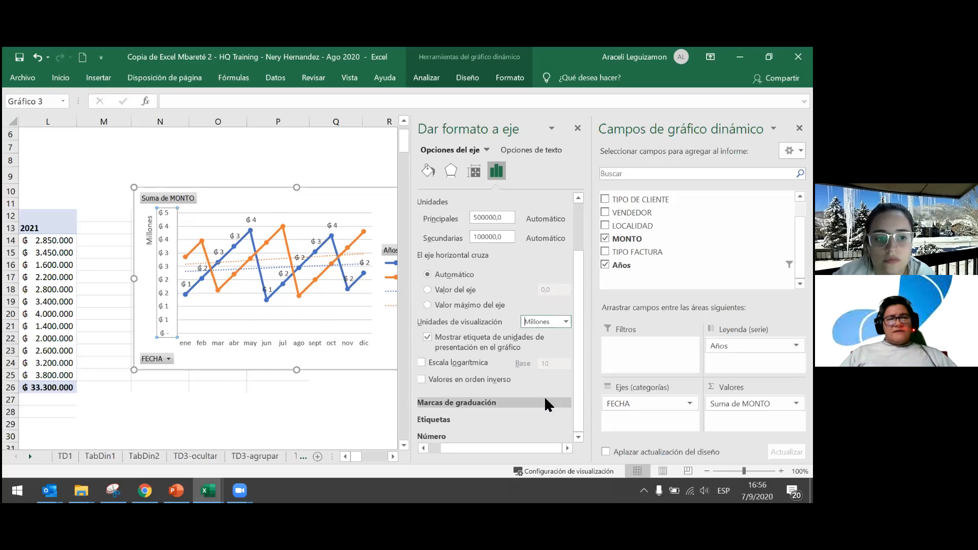
click(566, 322)
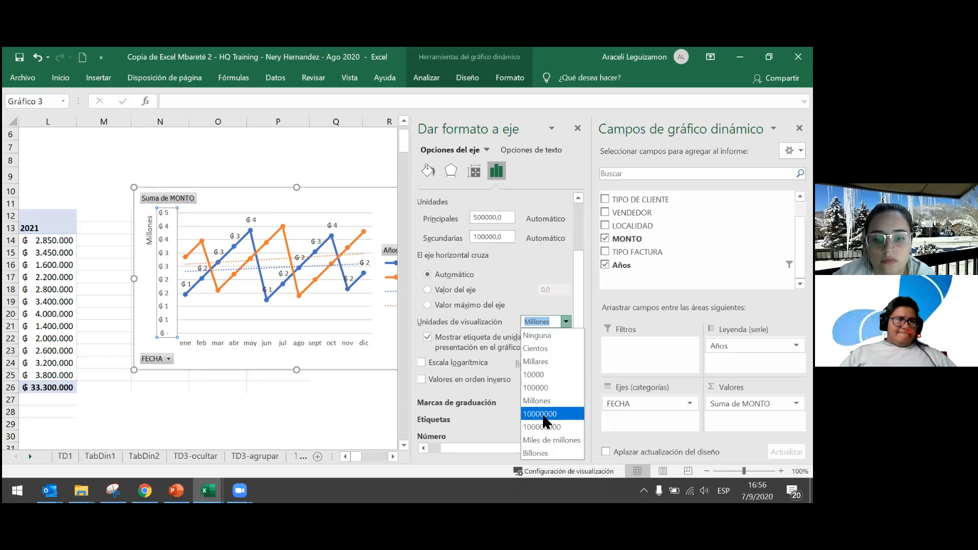
click(543, 413)
click(565, 321)
click(536, 397)
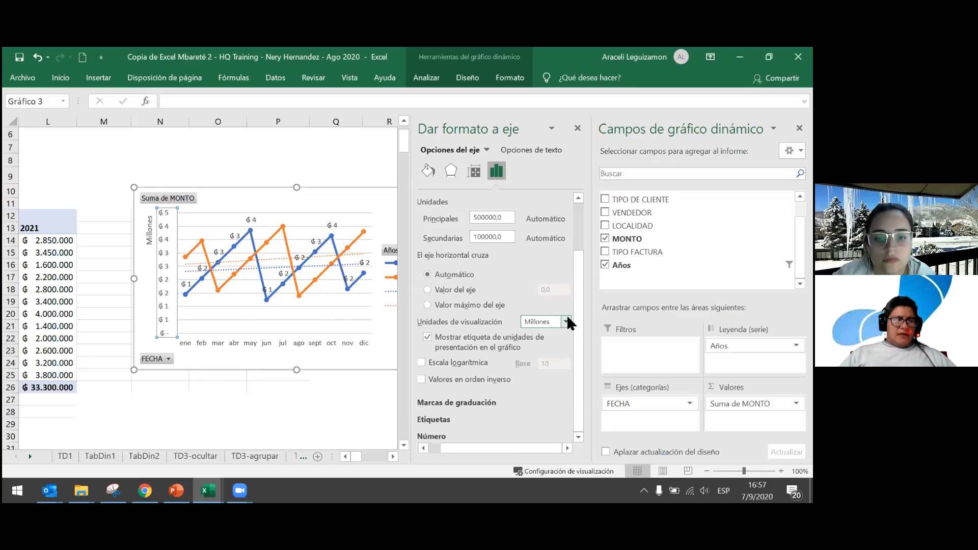
Step: Set the vertical axis display units to 100000 and bring the whole chart into view
click(566, 321)
click(540, 384)
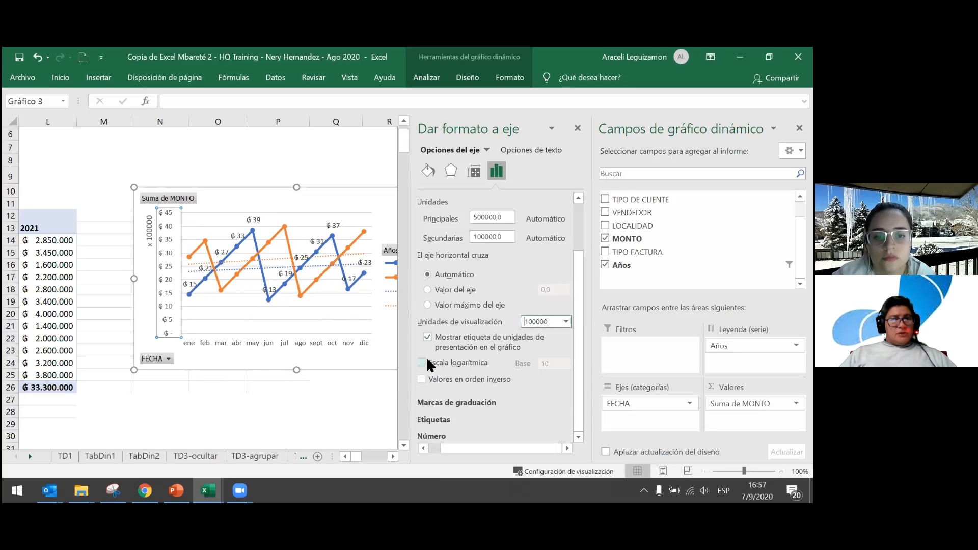
click(382, 360)
click(393, 456)
click(394, 458)
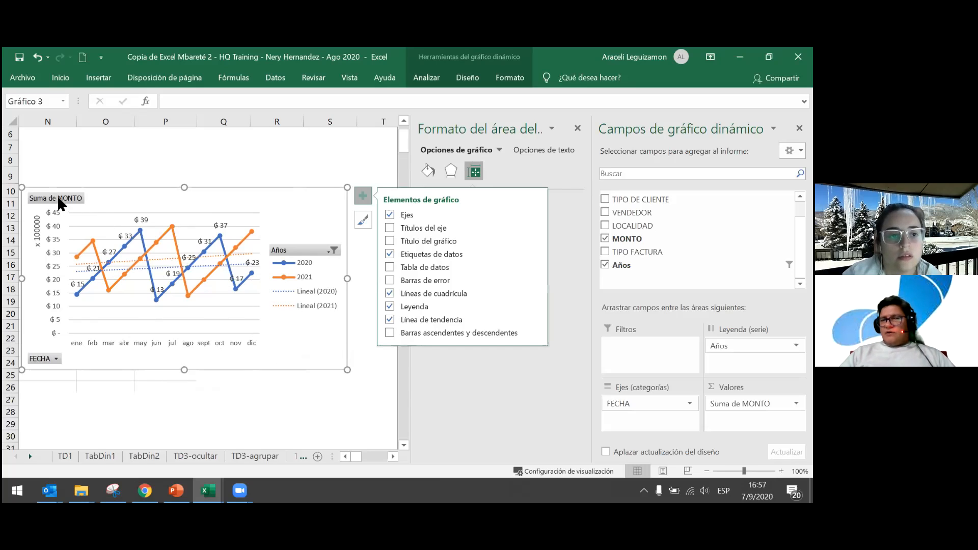
Step: Try hiding only the chart's axis field buttons from the FECHA field, and undo it
right_click(44, 360)
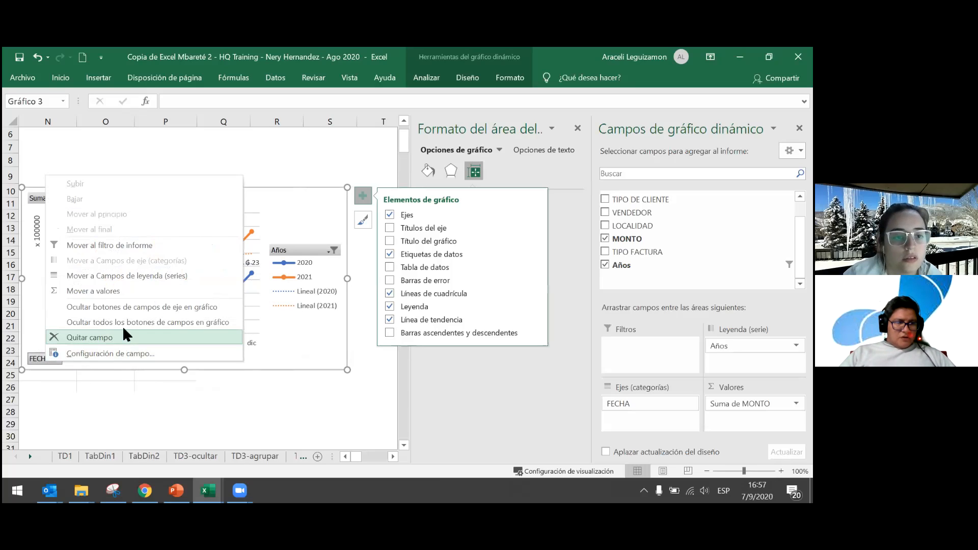
click(170, 305)
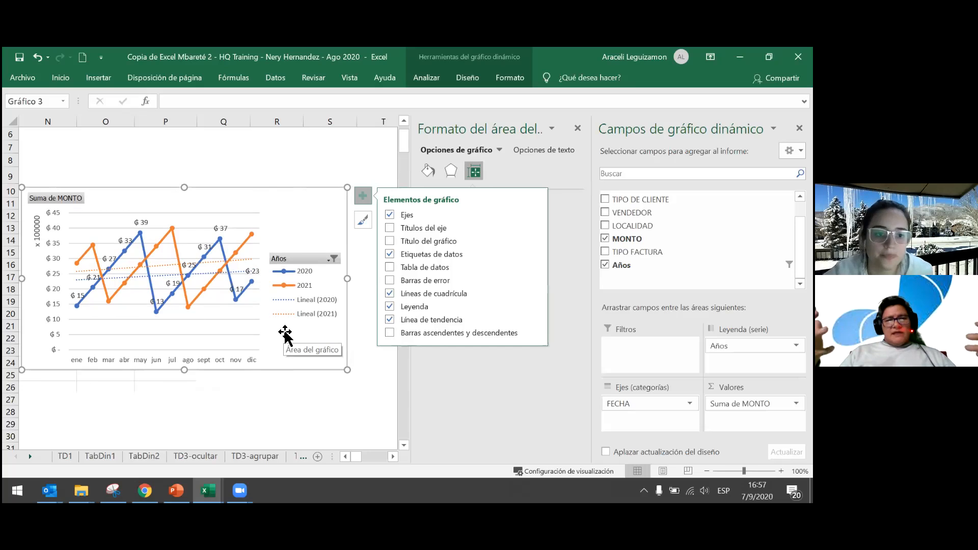
key(ctrl+z)
Step: Try hiding all field buttons on the pivot chart, and undo it
right_click(50, 357)
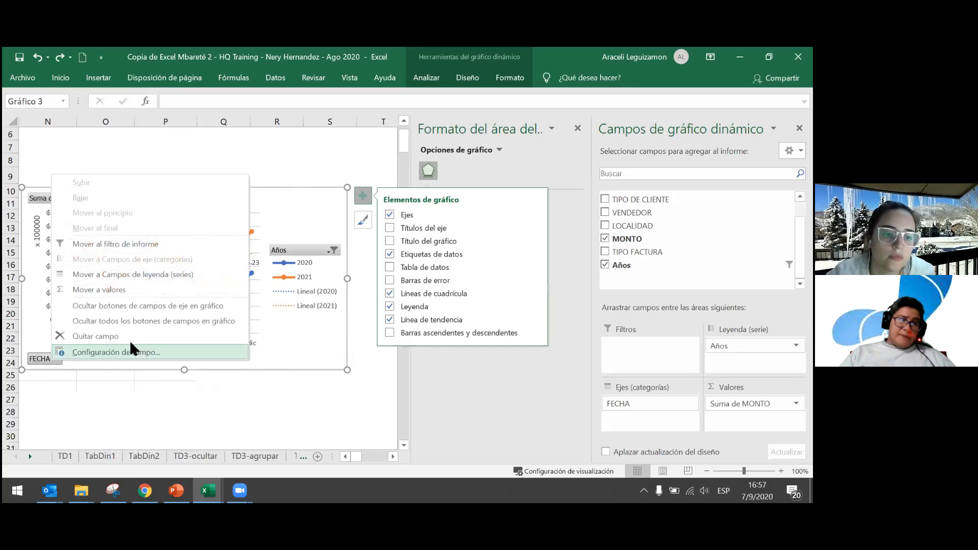
click(152, 326)
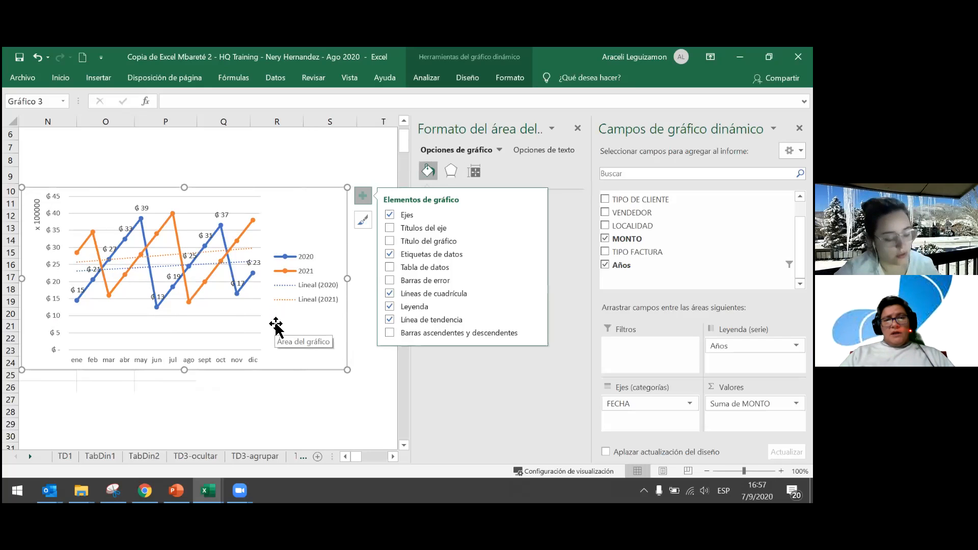
key(ctrl+z)
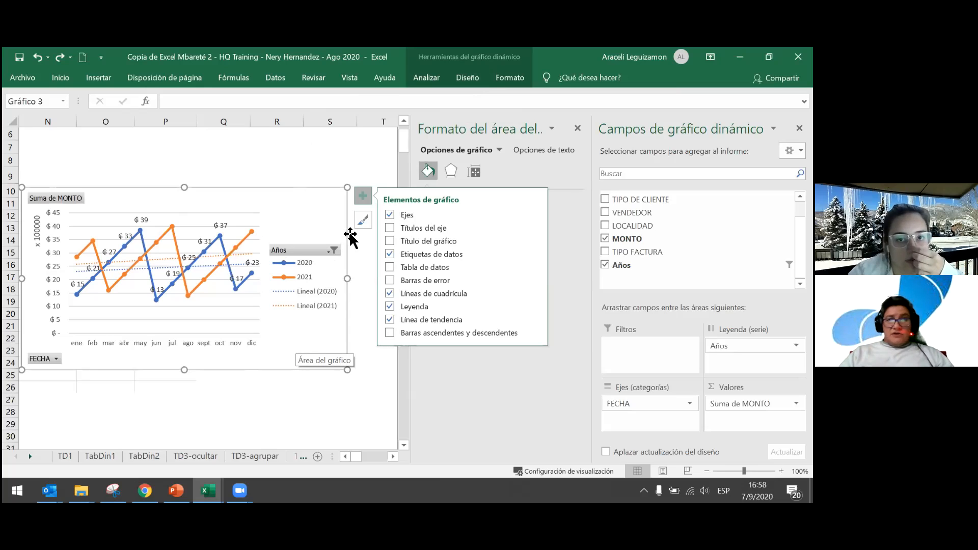
Step: Examine the pivot chart's options for showing or hiding its field buttons without changing them
click(461, 82)
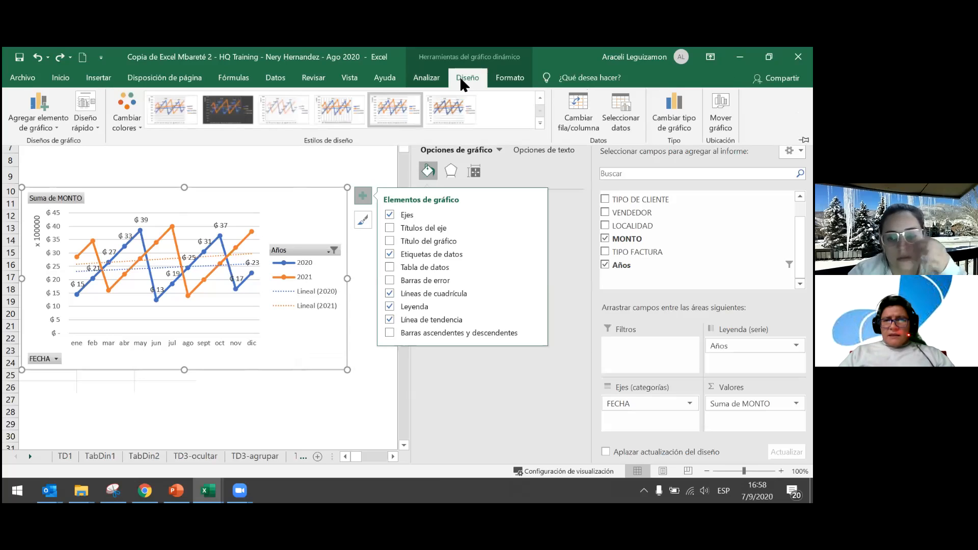
click(428, 77)
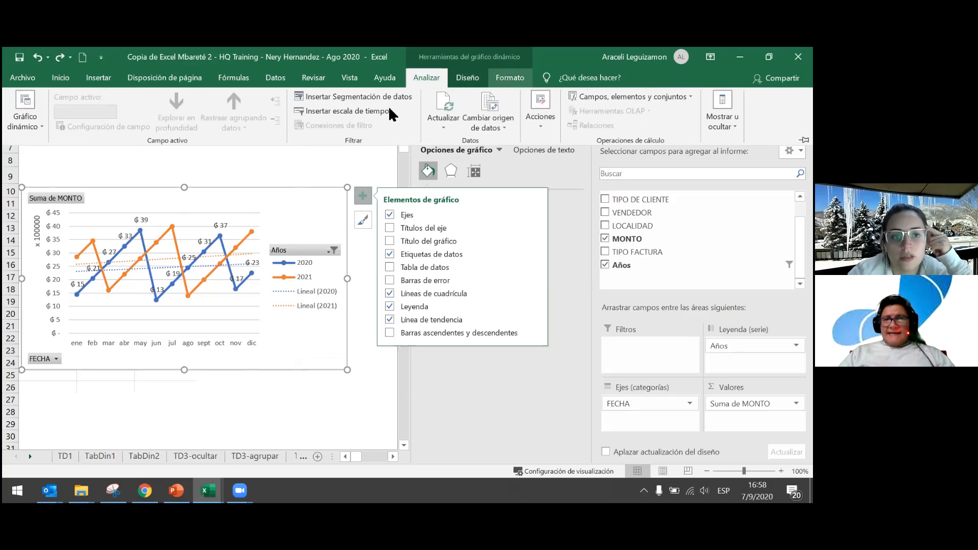
scroll(306, 113, down, 2)
scroll(305, 115, up, 2)
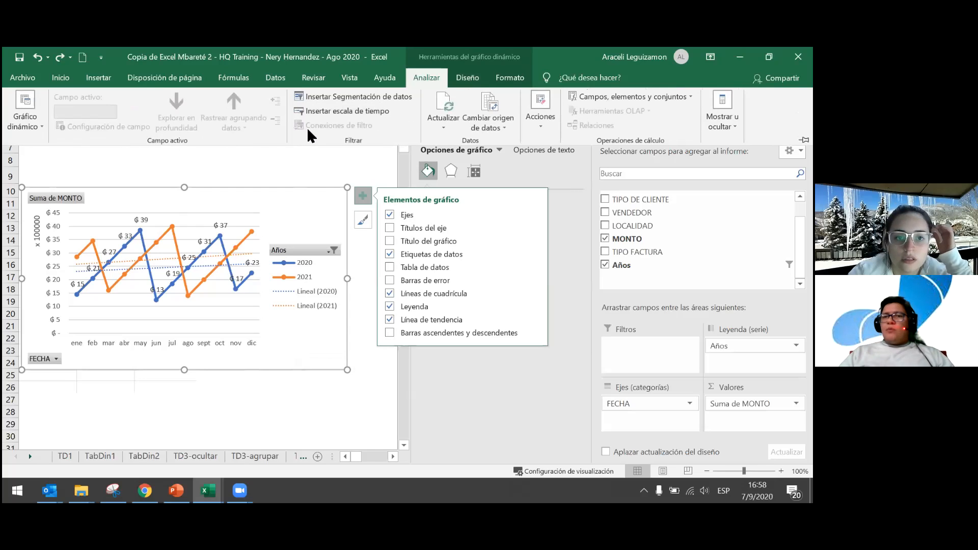
click(722, 116)
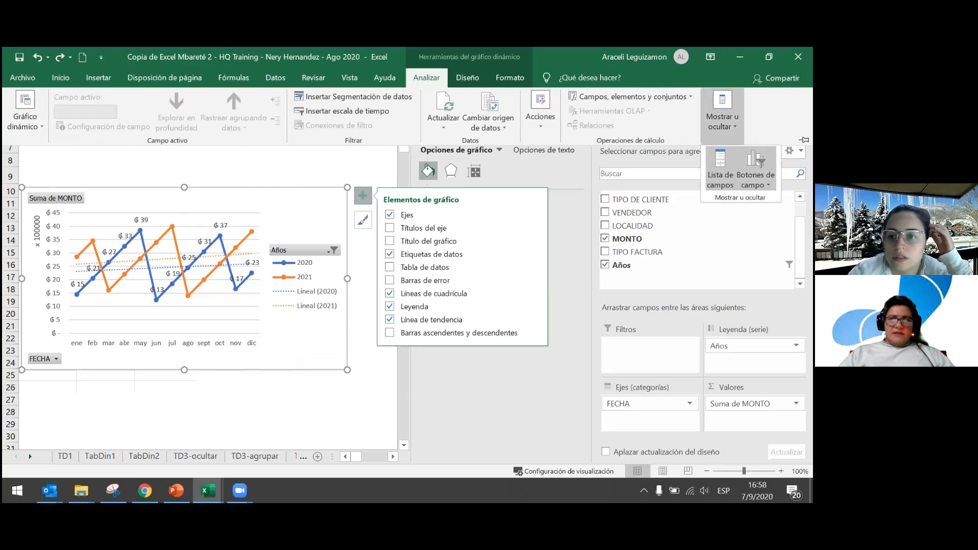
click(760, 160)
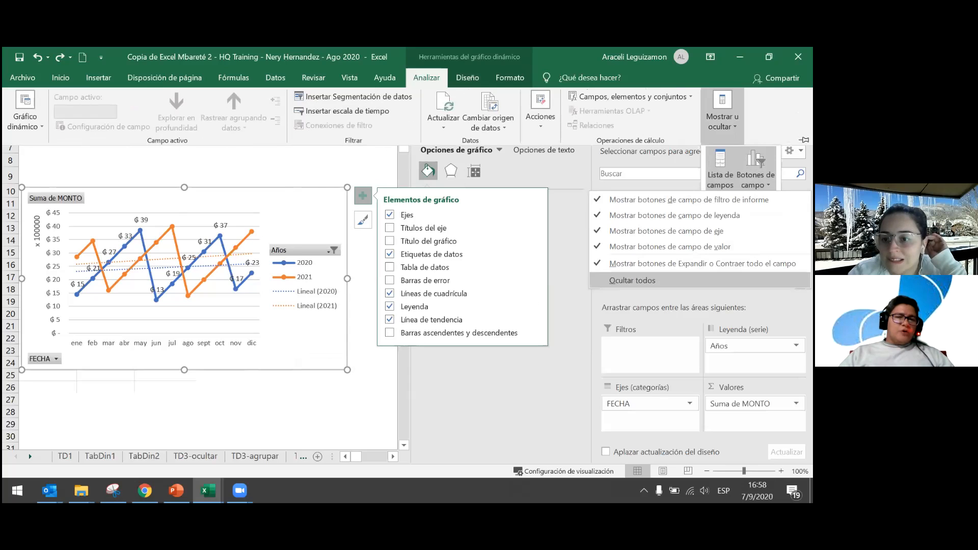
click(281, 356)
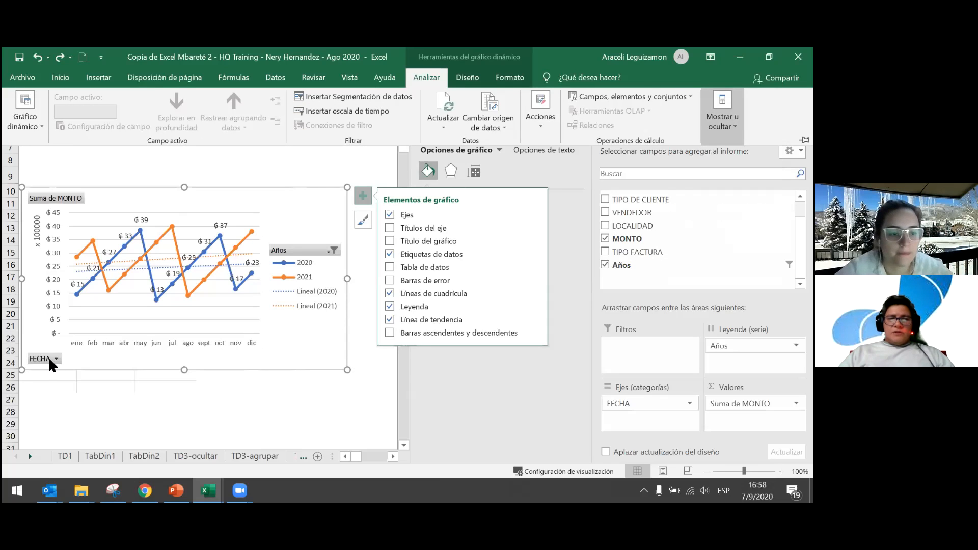
Step: Hide all of the pivot chart's field buttons and restore them by turning off Ocultar todos
right_click(48, 357)
click(146, 334)
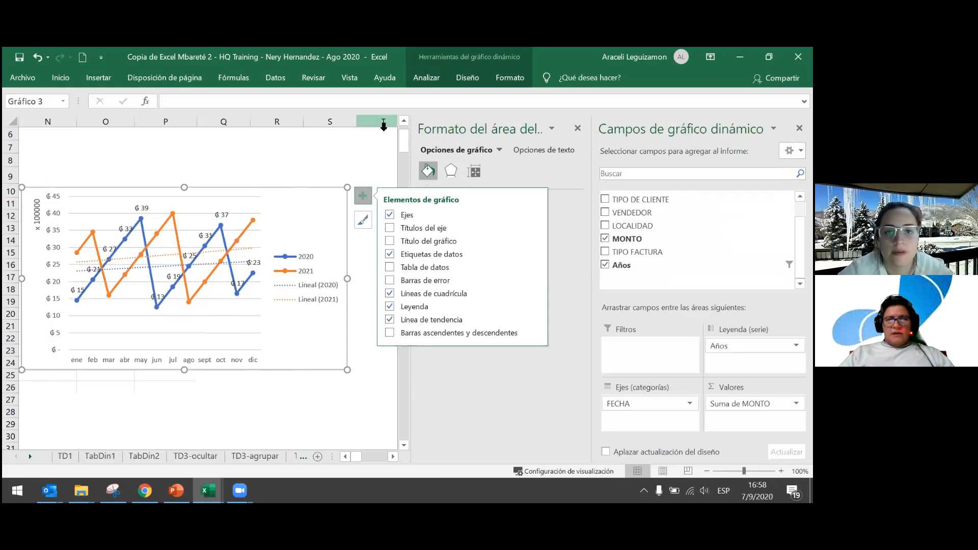
click(426, 78)
click(722, 113)
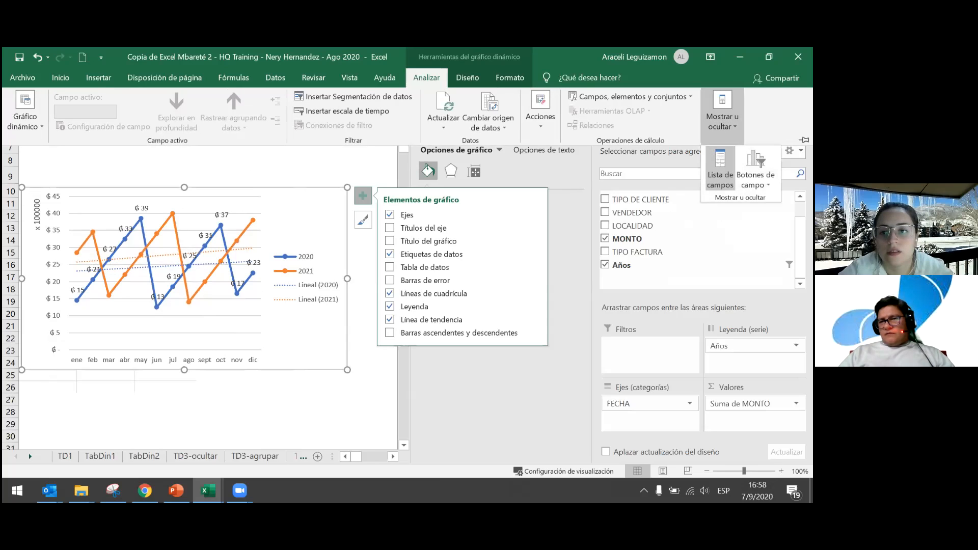
click(759, 166)
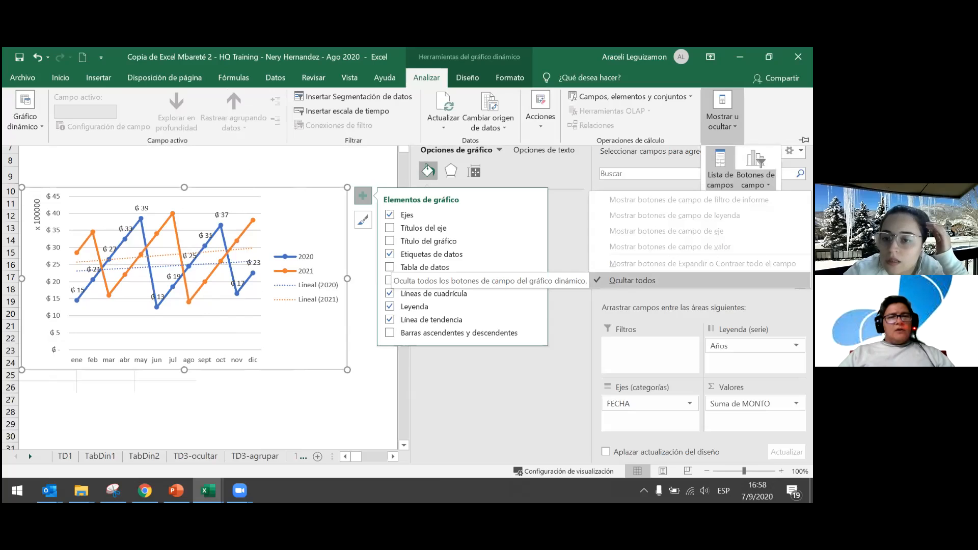
click(632, 281)
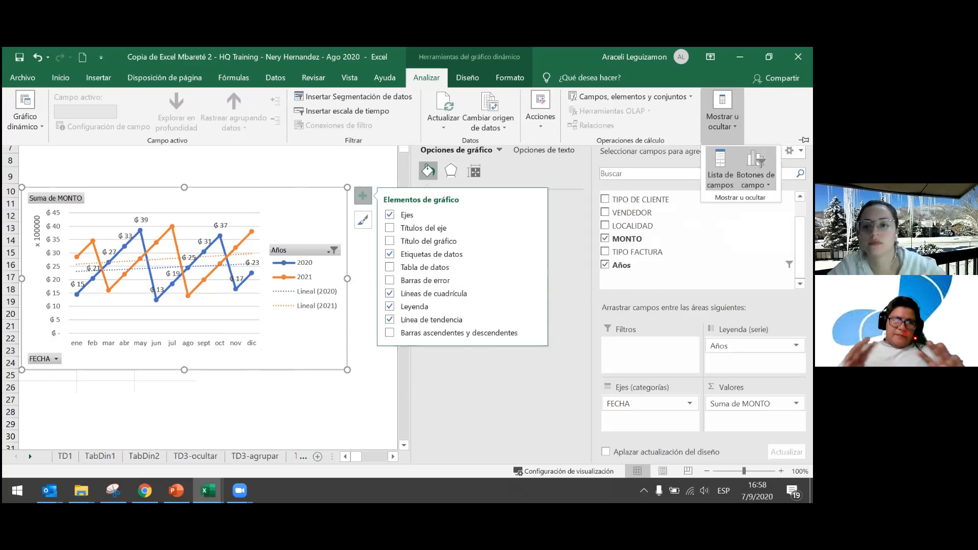
right_click(36, 358)
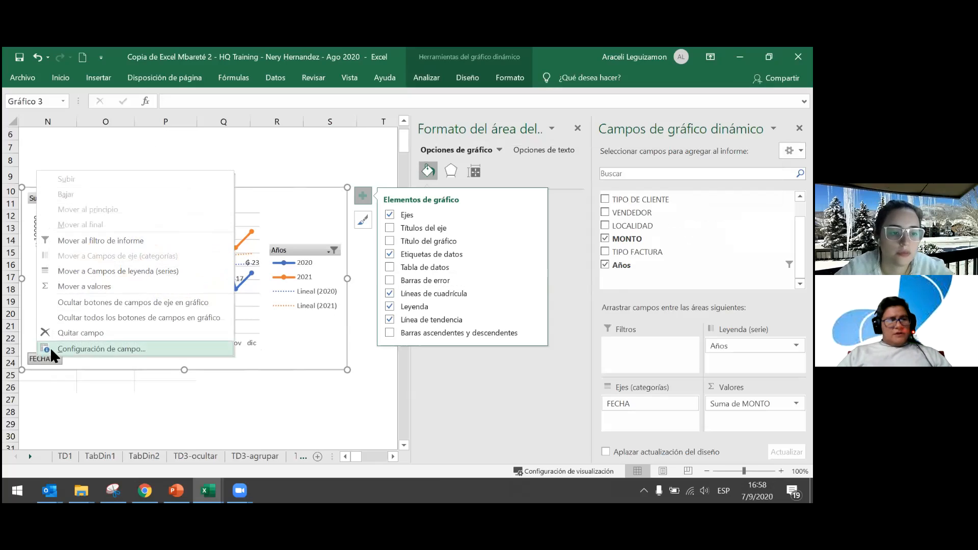
click(315, 337)
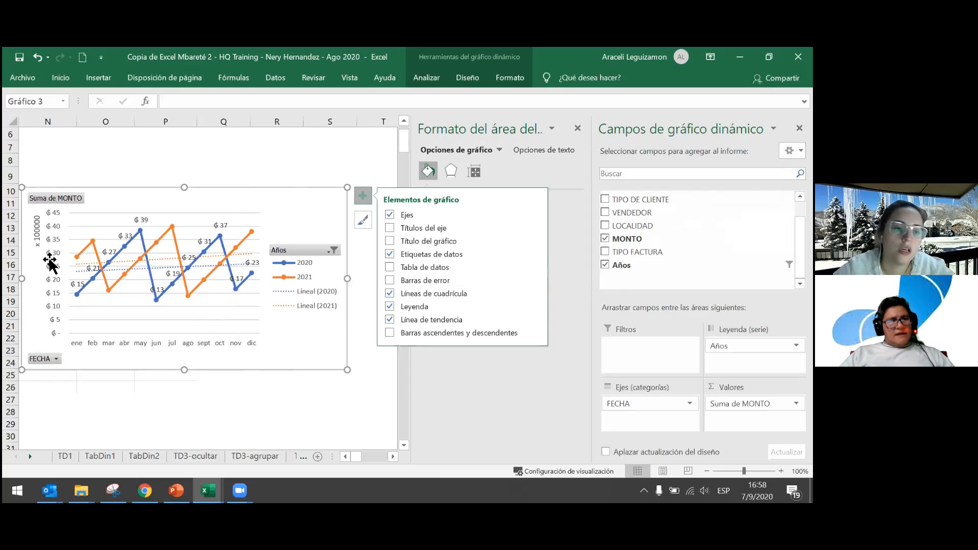
Step: Return to the pivot table beside the source data and select its Suma de MONTO cell, J12
click(344, 456)
click(392, 457)
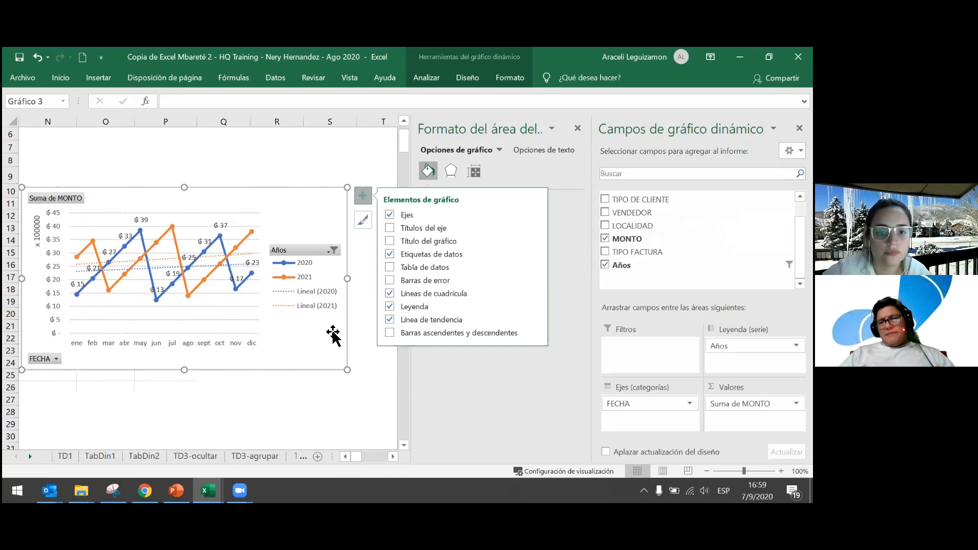
double_click(345, 456)
click(345, 456)
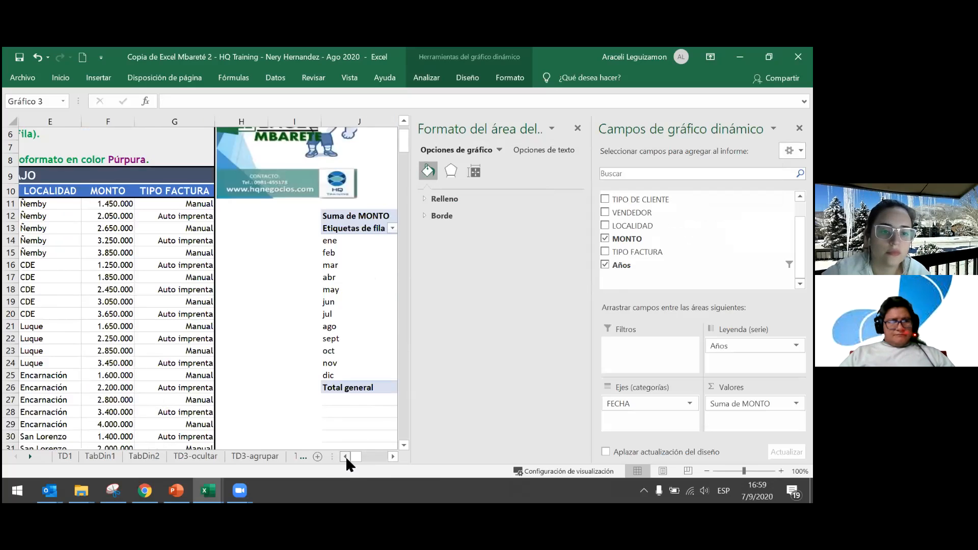
scroll(141, 327, up, 2)
drag(337, 331, 360, 344)
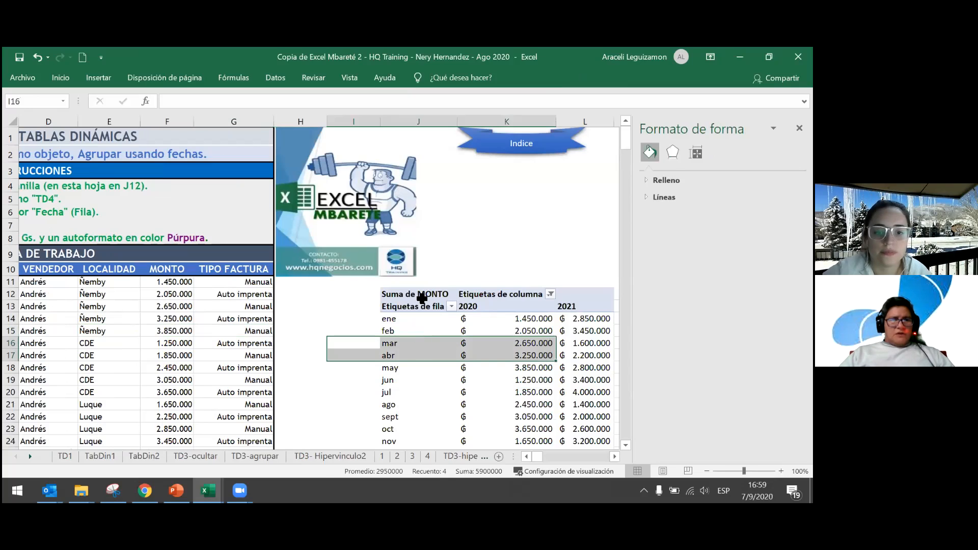
click(384, 297)
click(393, 457)
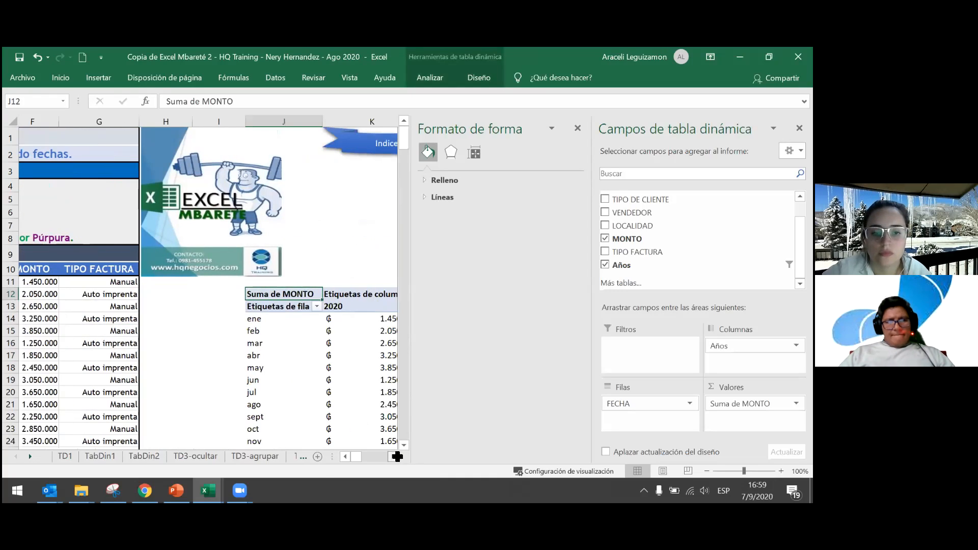
Step: Examine the pivot table's available styles and design options, and view the whole 2020–2021 pivot table down to Total general
click(477, 76)
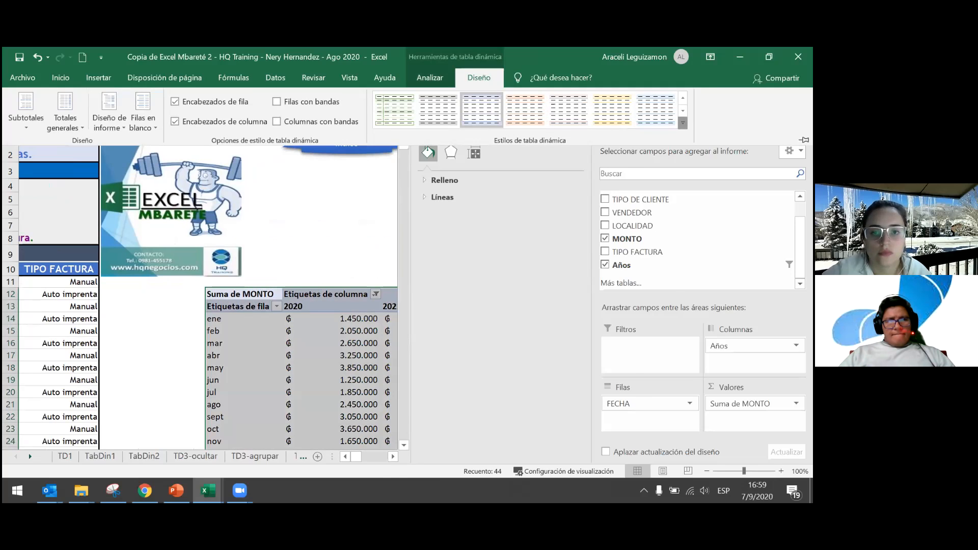
click(683, 123)
scroll(524, 229, down, 5)
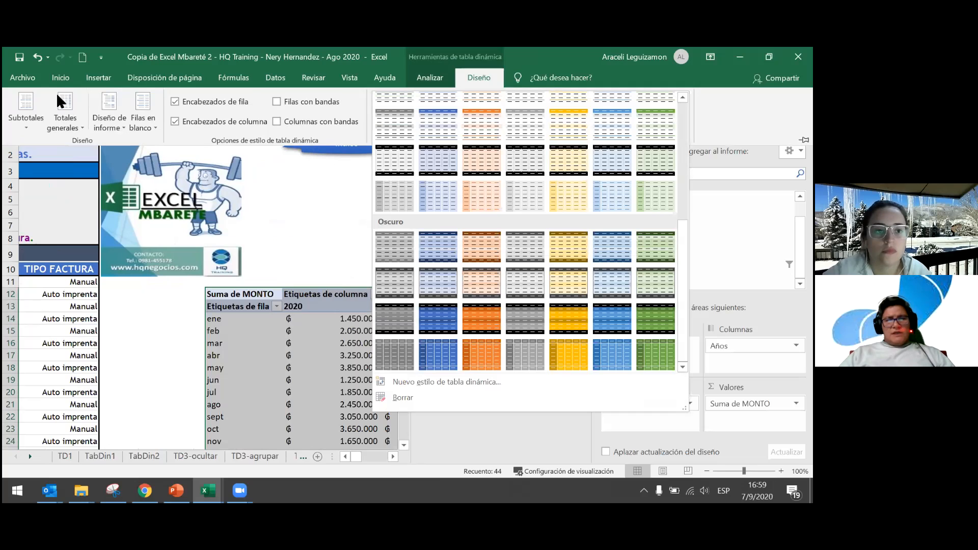
click(422, 79)
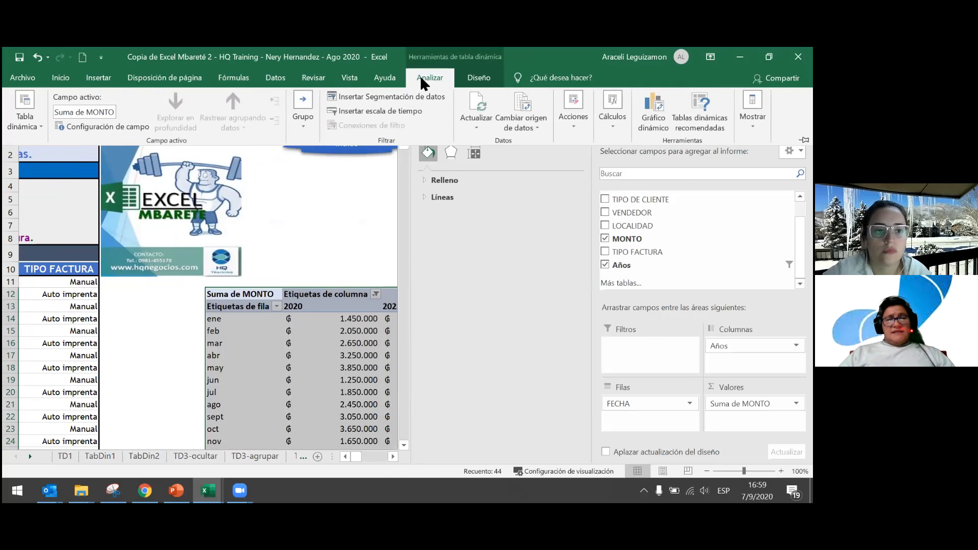
click(479, 77)
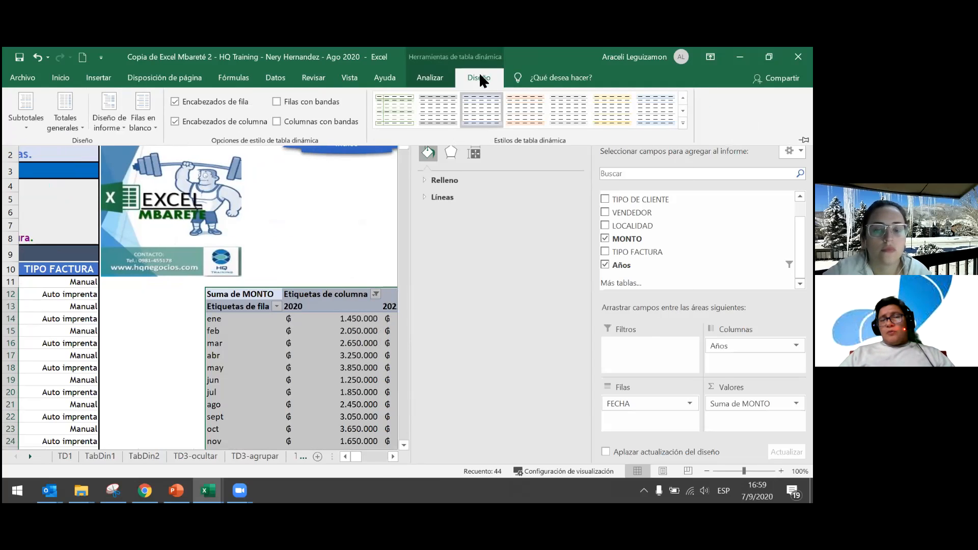
click(105, 77)
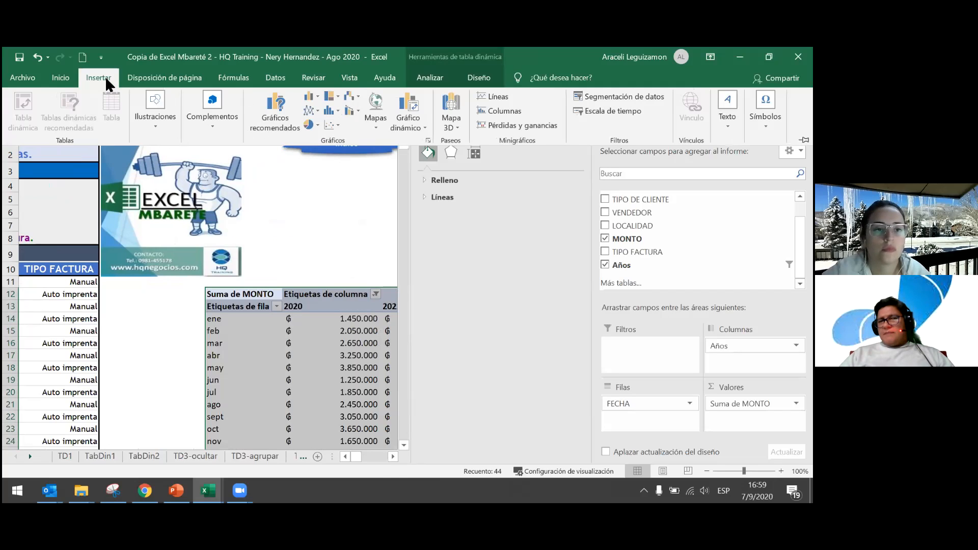
click(160, 74)
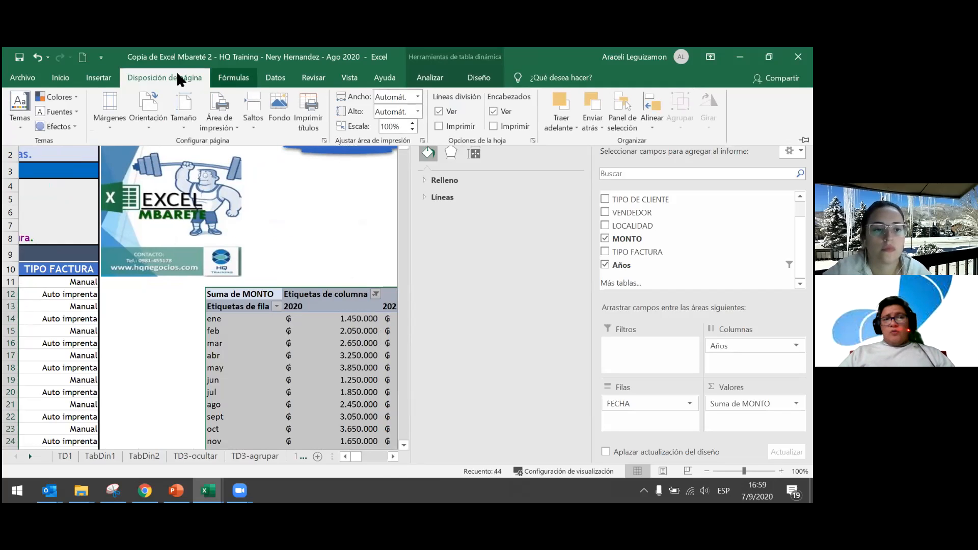
click(483, 77)
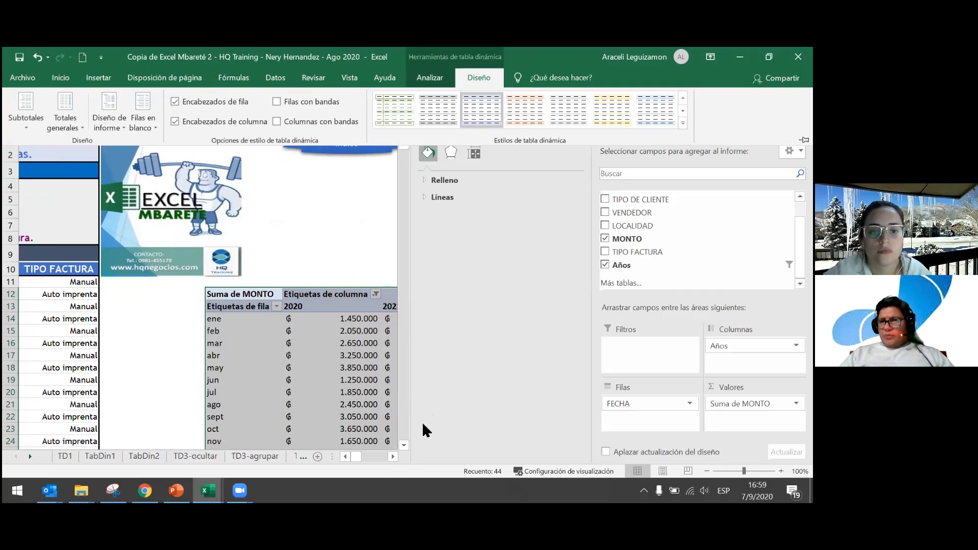
click(392, 457)
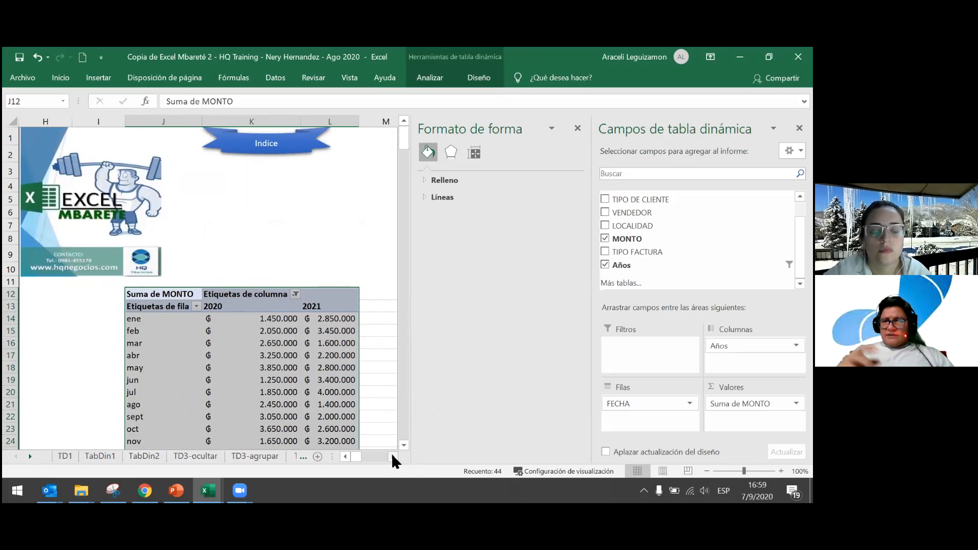
scroll(376, 393, down, 1)
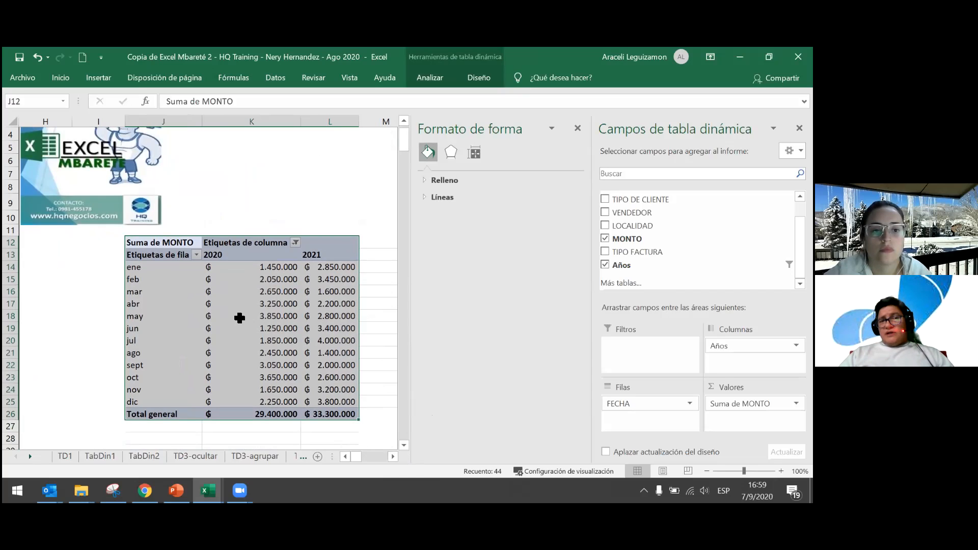
mouse_move(239, 318)
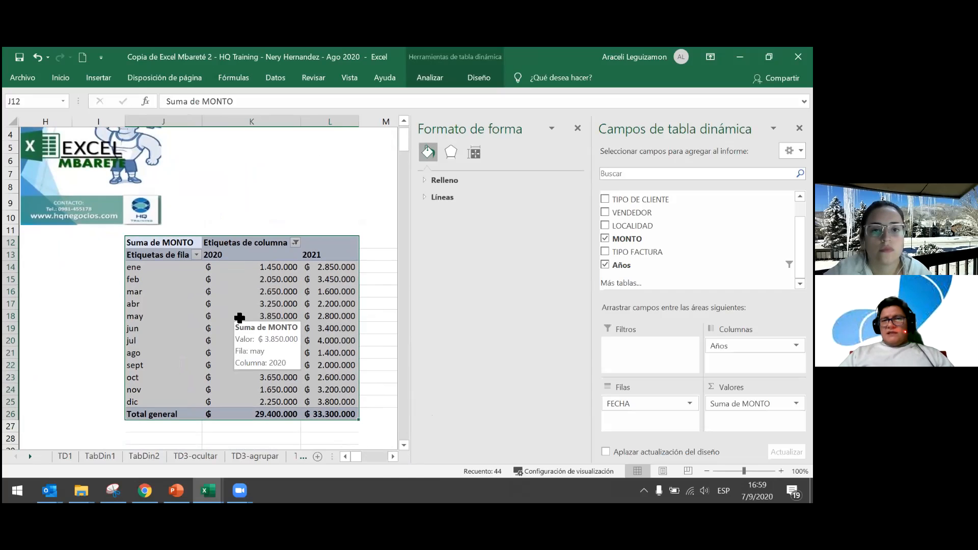
Step: Start a new custom pivot table style from the style gallery and name it Hidrovias
click(476, 78)
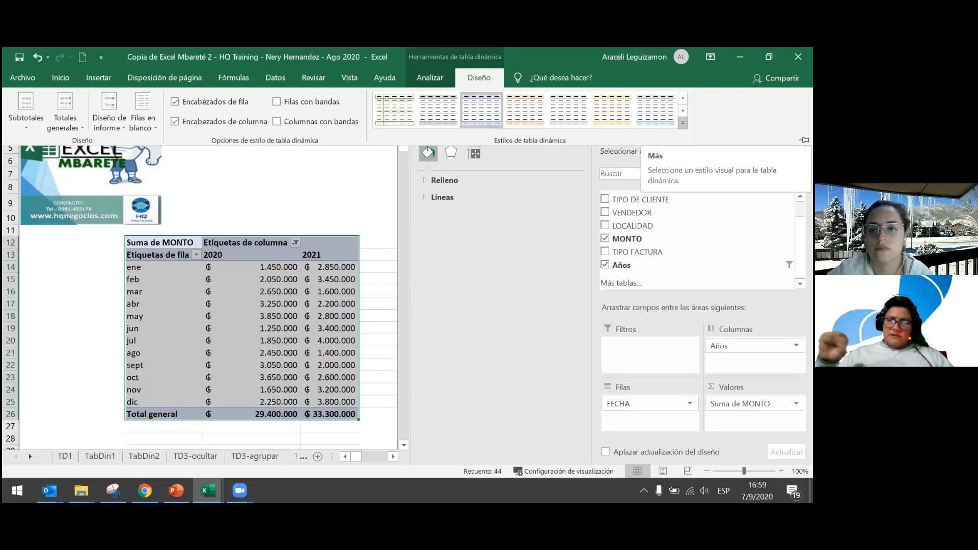
click(683, 123)
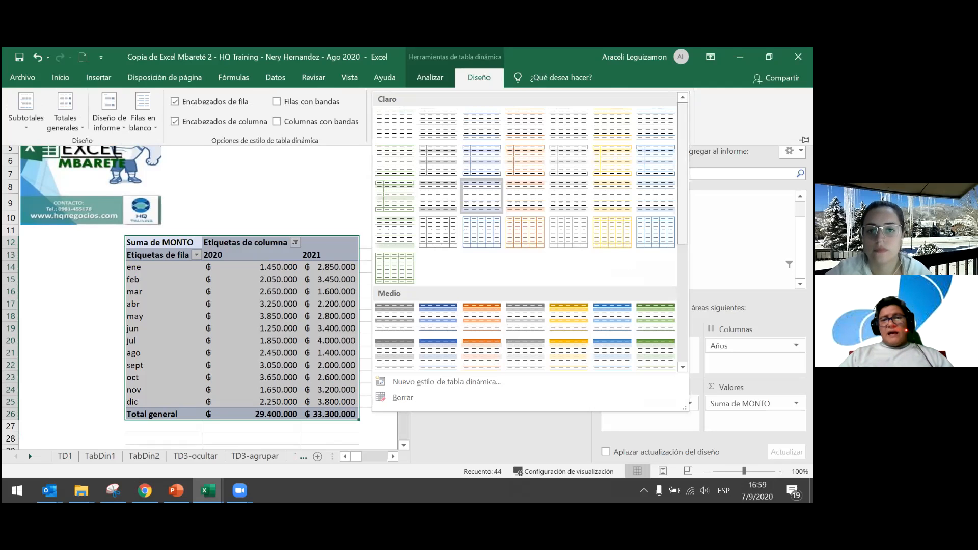
scroll(524, 232, down, 5)
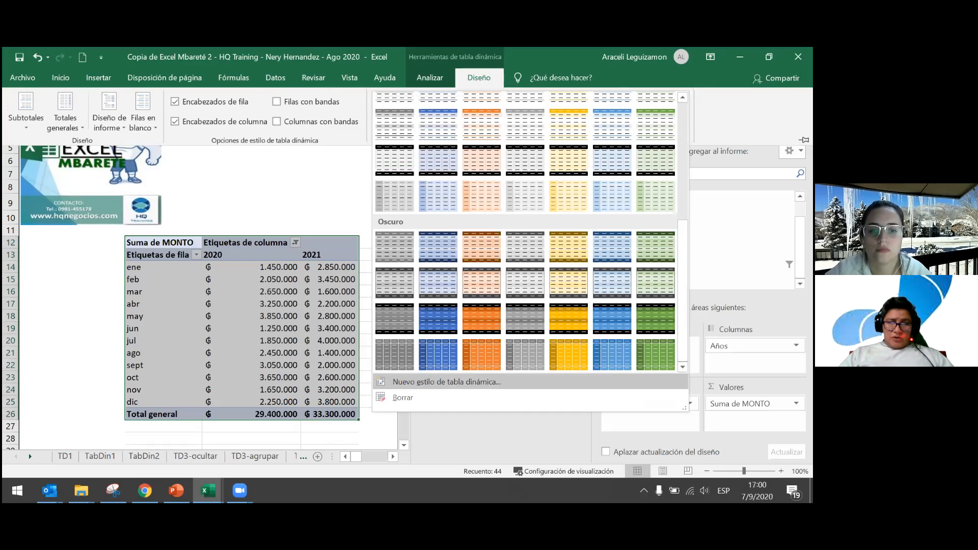
click(447, 381)
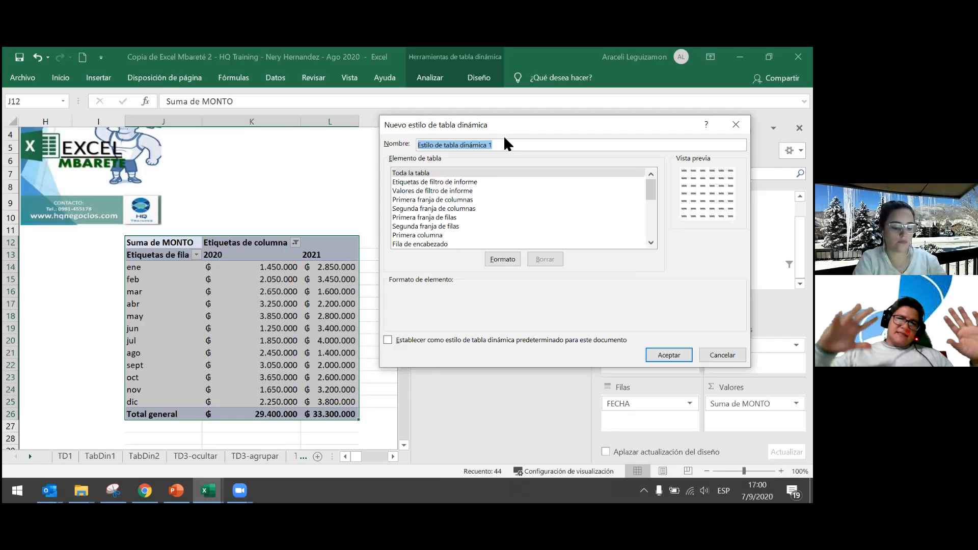
text(Hidrovias)
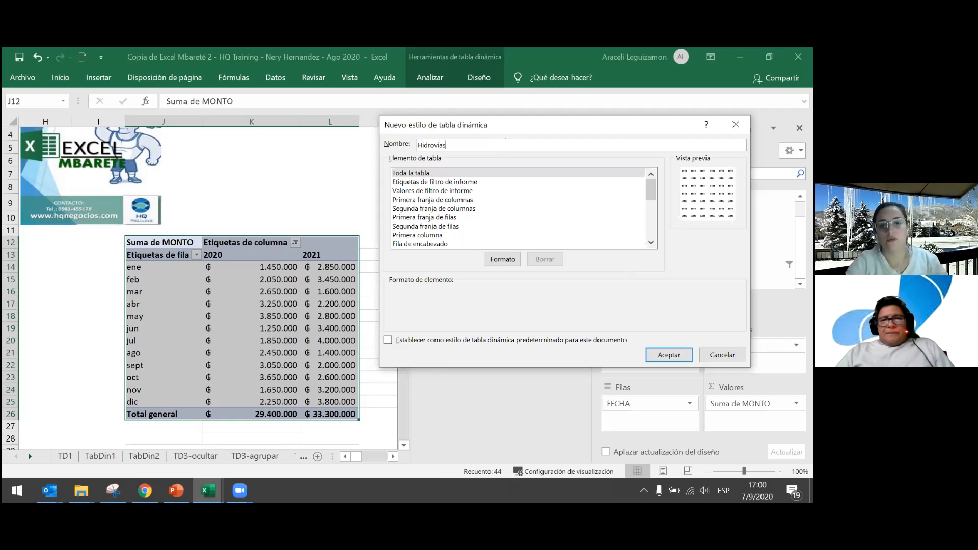
Step: Give the Hidrovias style's Toda la tabla element a solid purple fill and save the style
click(468, 175)
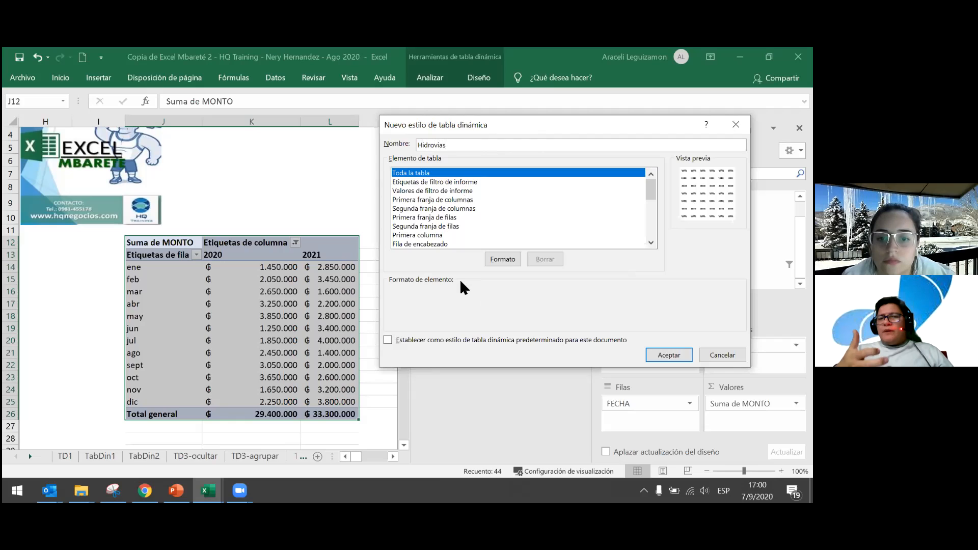
click(501, 258)
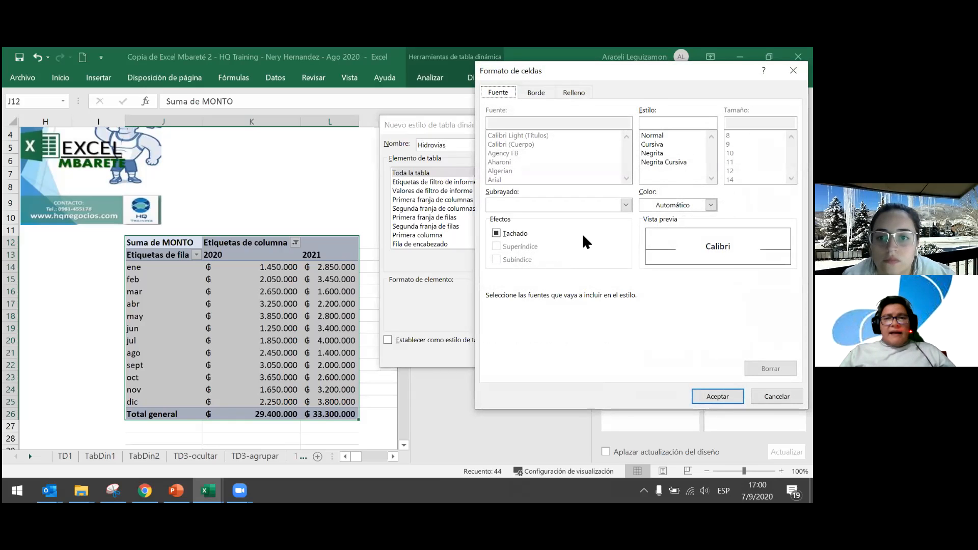
drag(624, 74, 529, 207)
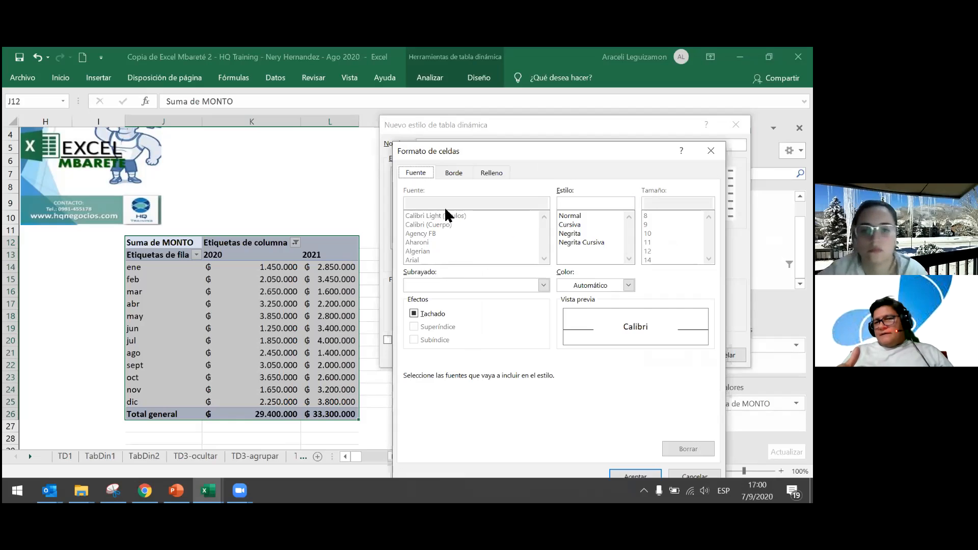
click(486, 172)
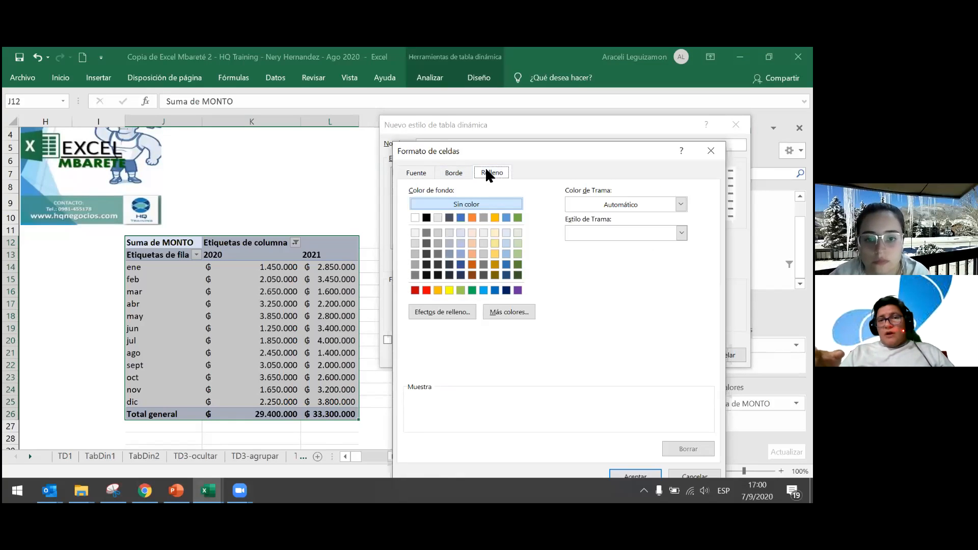
click(518, 290)
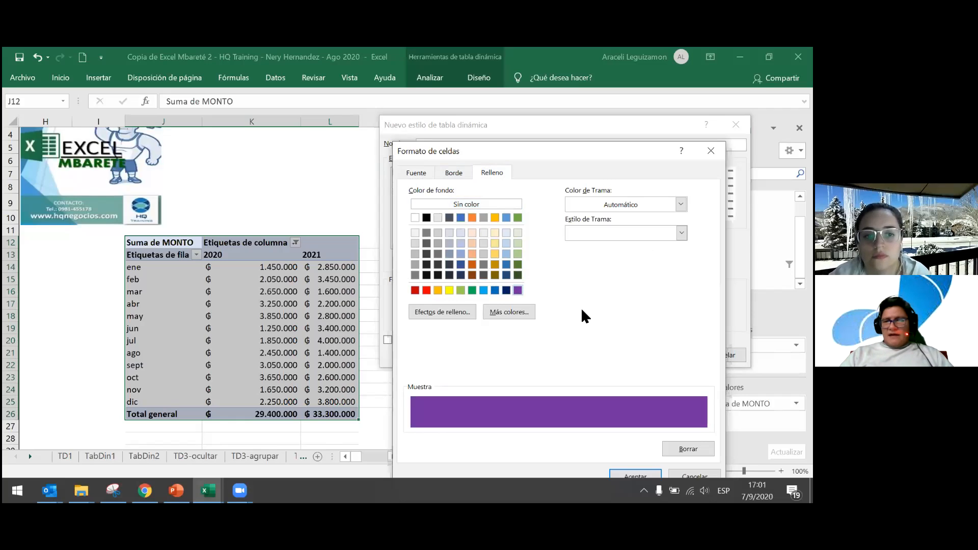
click(635, 476)
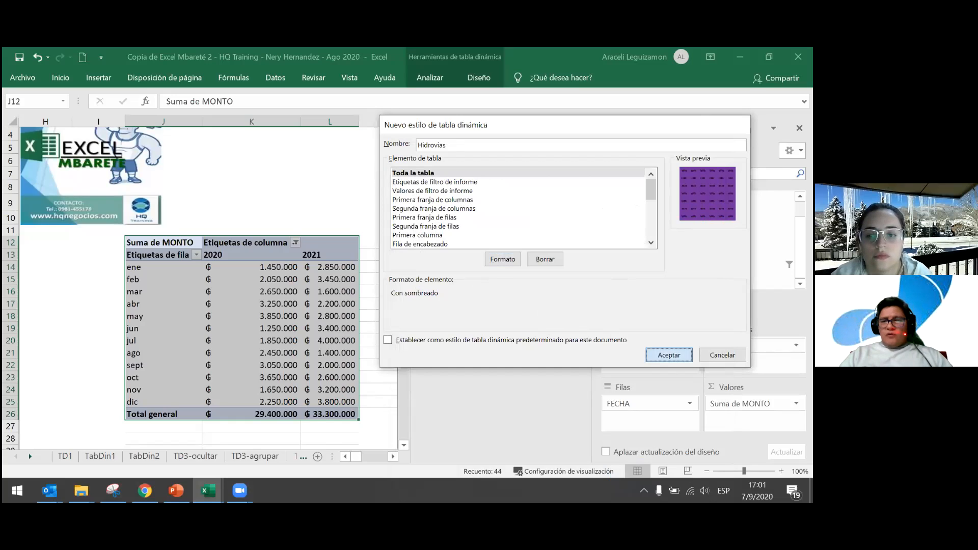
click(669, 355)
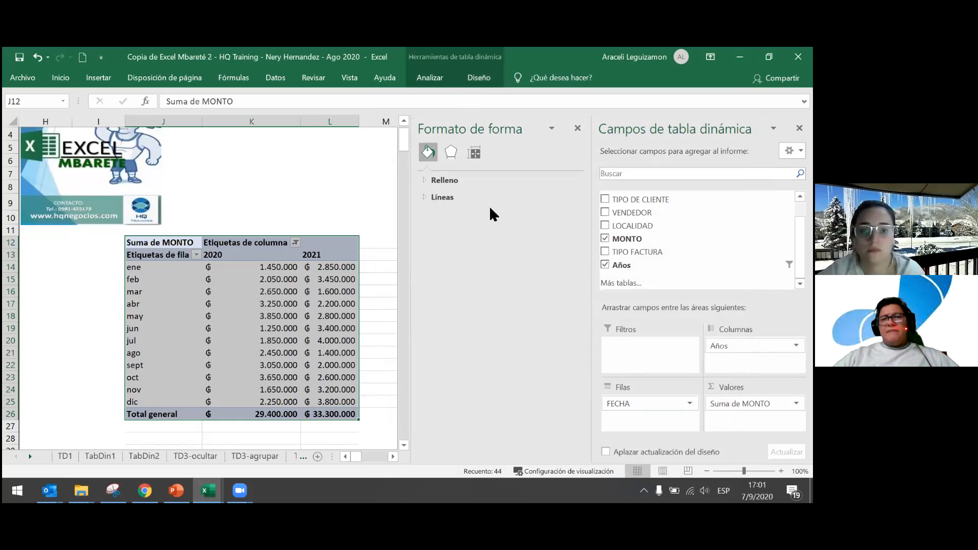
Step: Close the Formato de forma and Campos de tabla dinámica panes, and apply the custom Hidrovias style to the pivot table
click(578, 128)
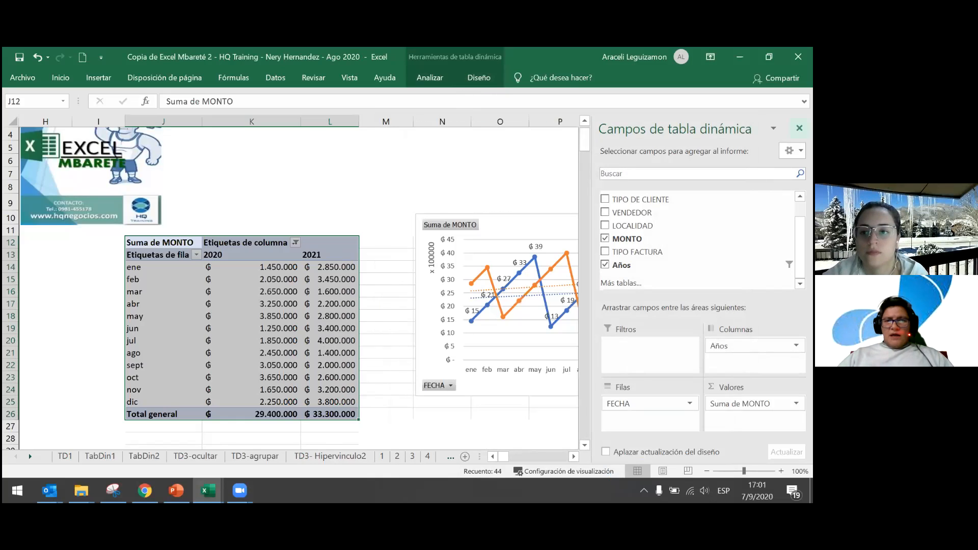
click(800, 128)
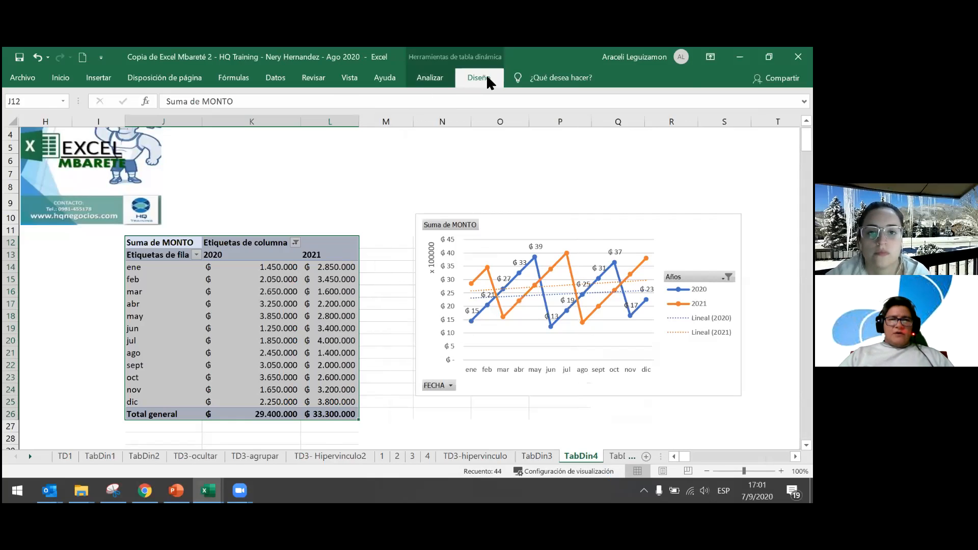
click(487, 78)
click(684, 131)
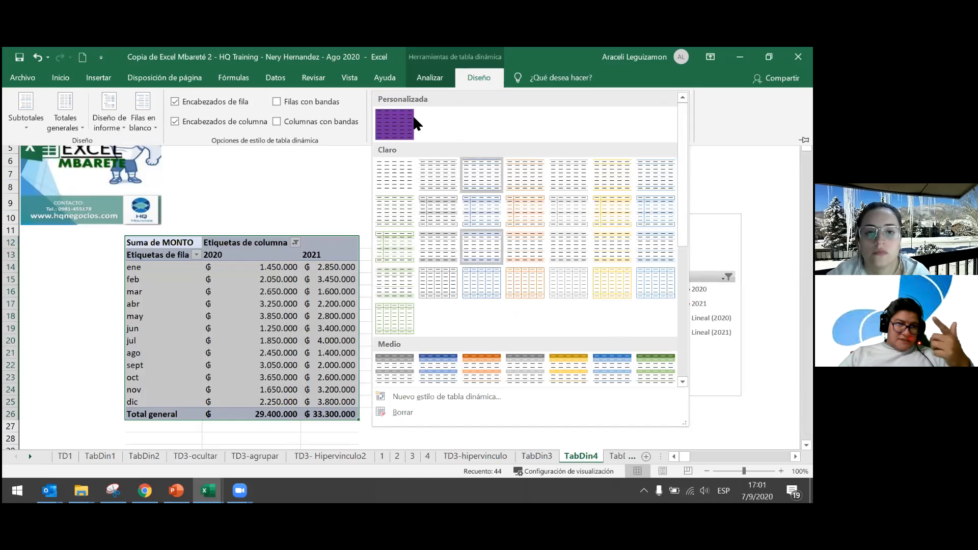
click(408, 122)
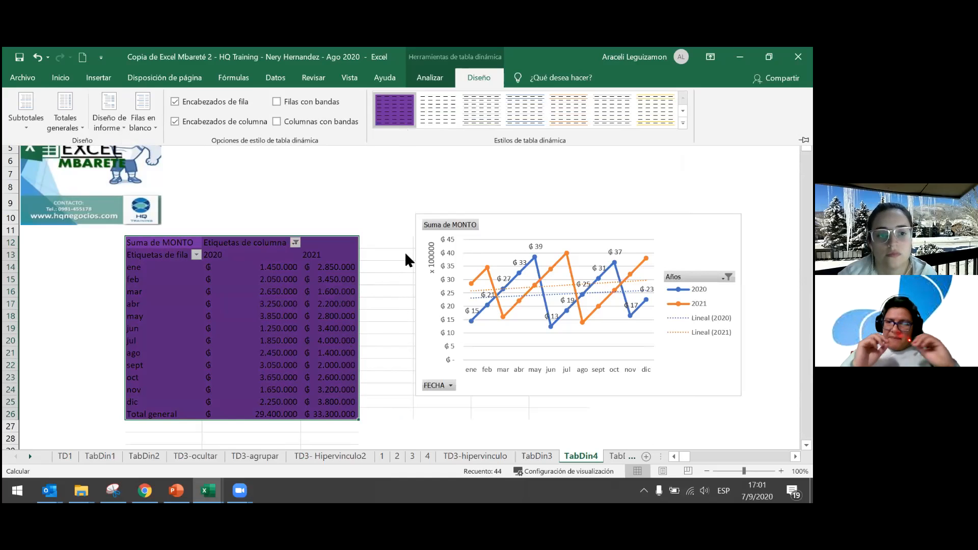
Step: Start a second custom pivot table style and name it Hidrovias2
click(683, 122)
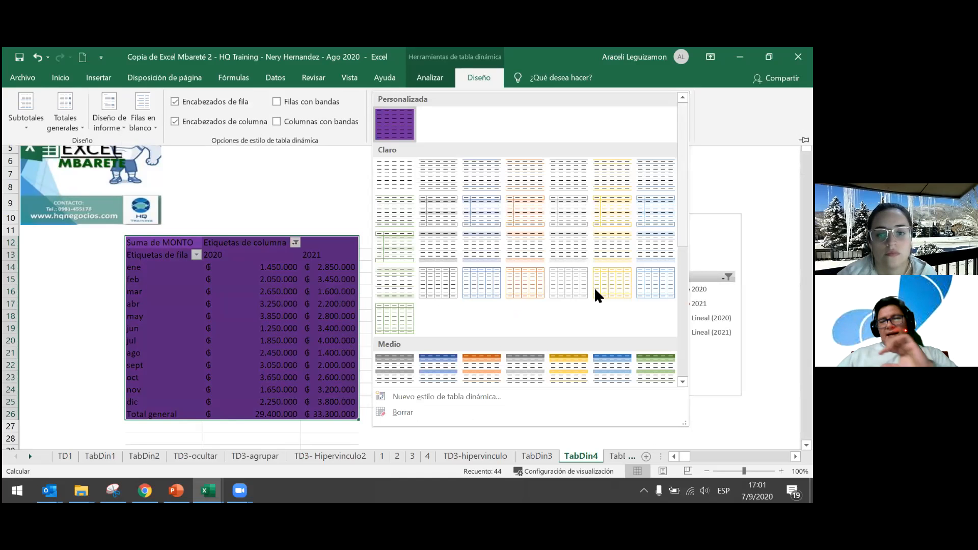
click(459, 397)
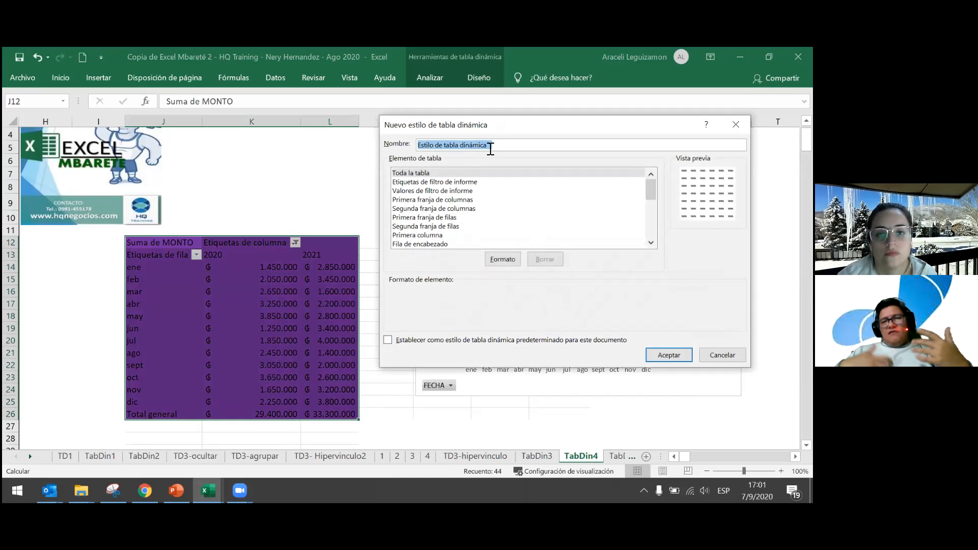
text(Hi)
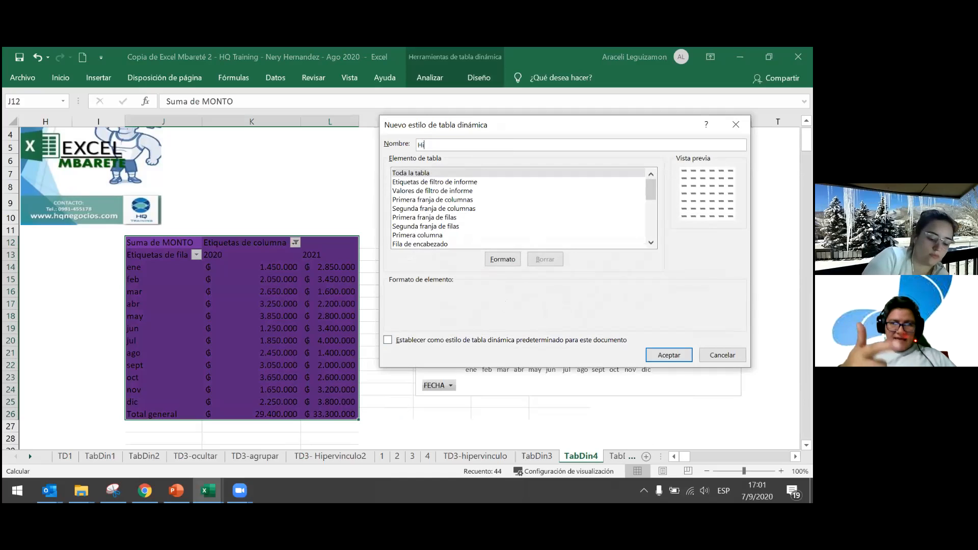
text(drovias2)
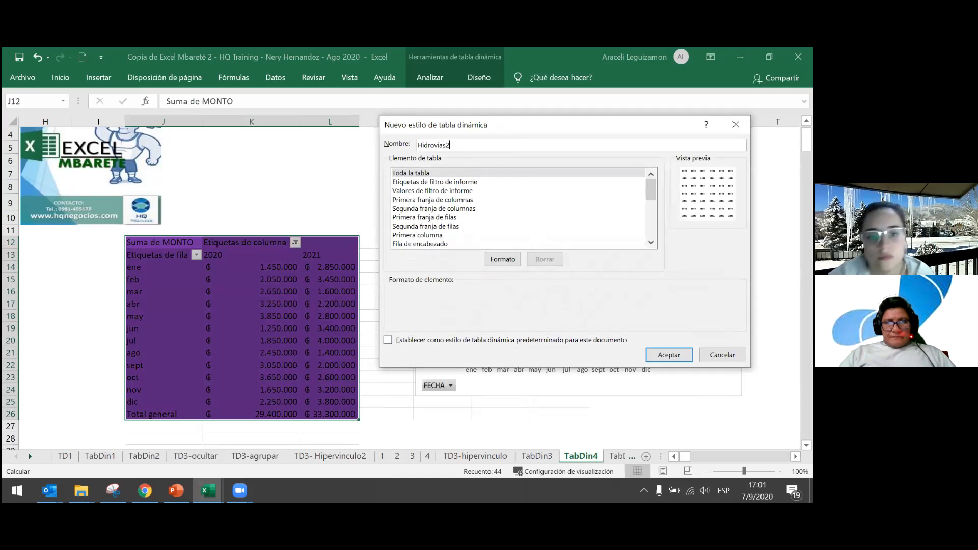
Step: Give the Hidrovias2 style's Fila de totales generales element a solid purple fill
click(433, 183)
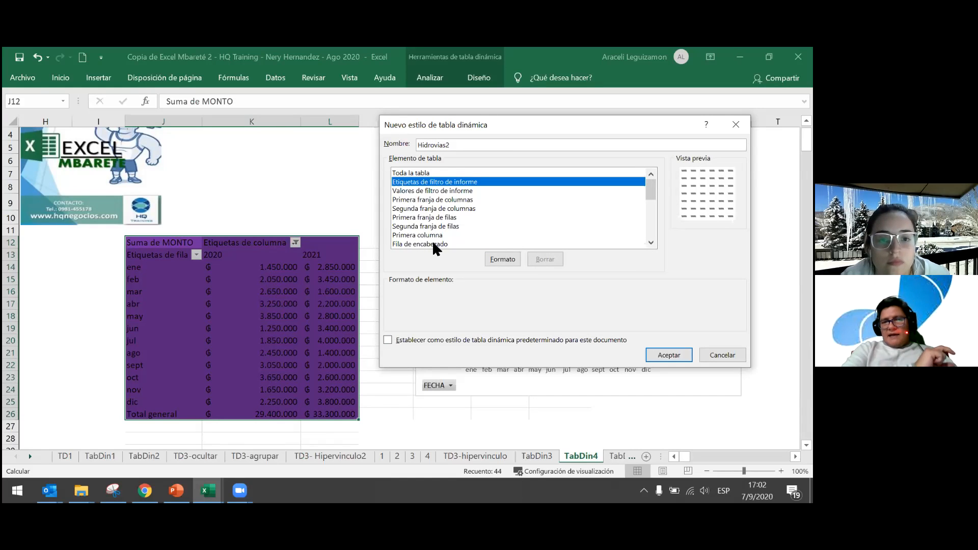
scroll(422, 226, down, 3)
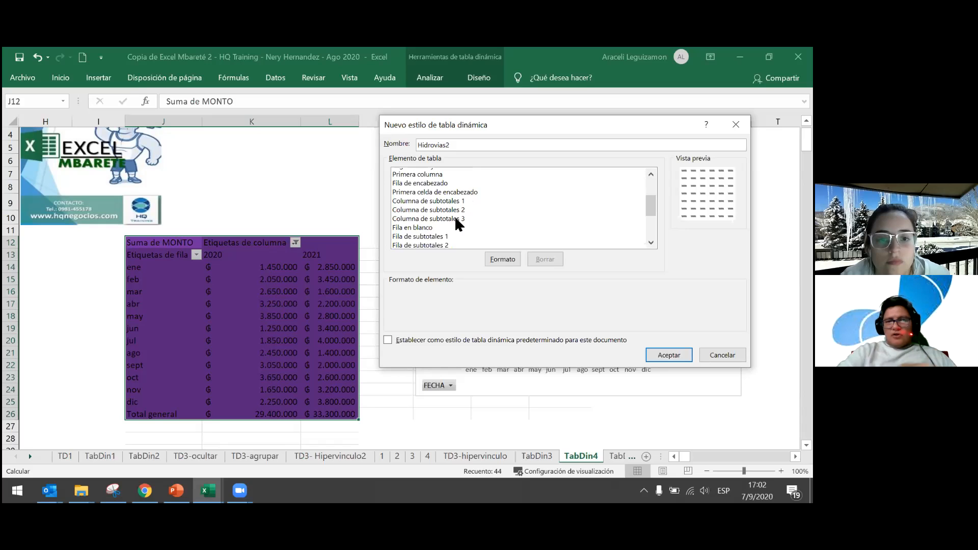
scroll(454, 216, up, 3)
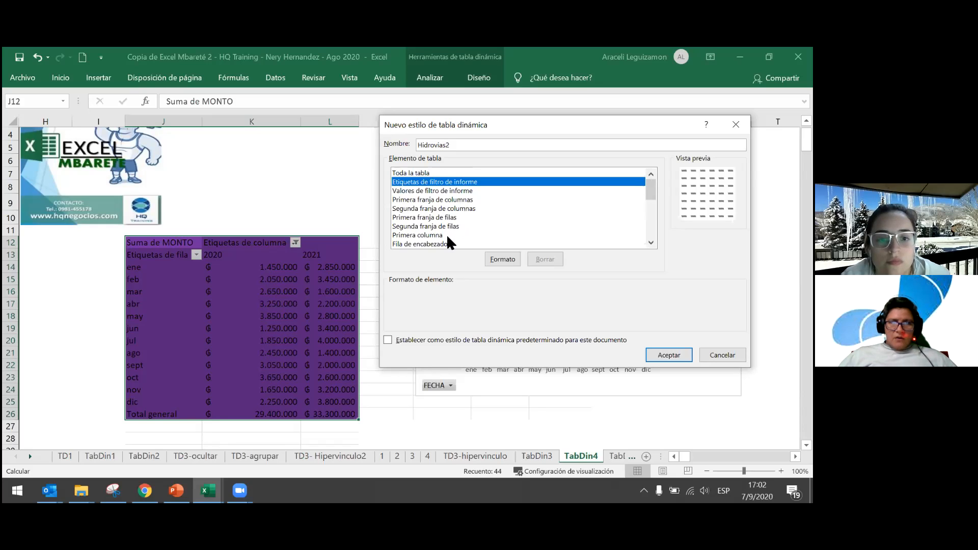
scroll(446, 234, down, 1)
scroll(459, 234, down, 1)
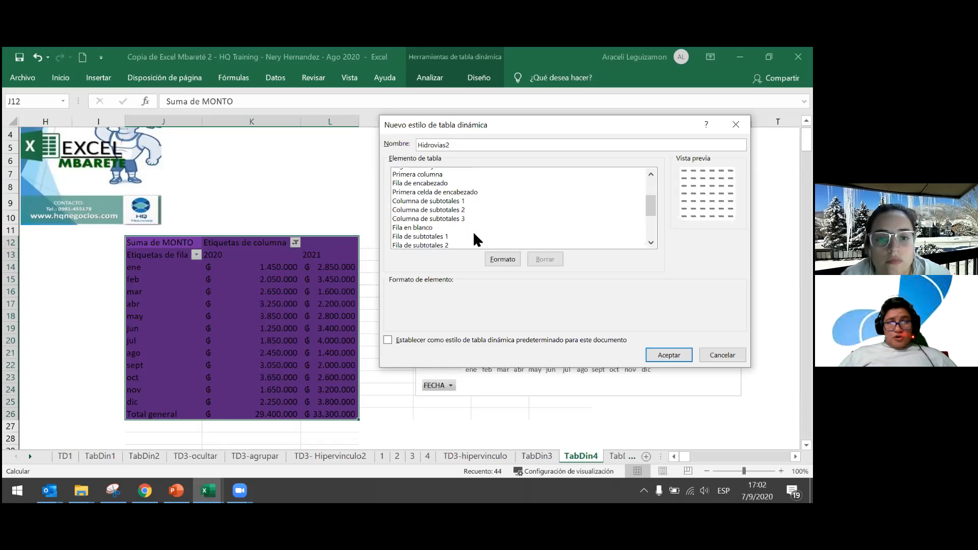
scroll(473, 231, down, 2)
scroll(473, 231, down, 1)
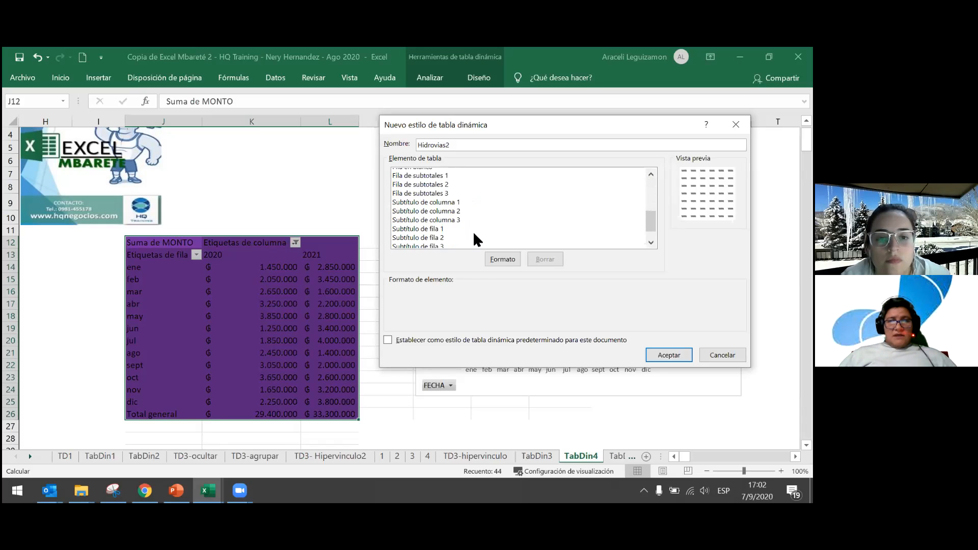
click(445, 244)
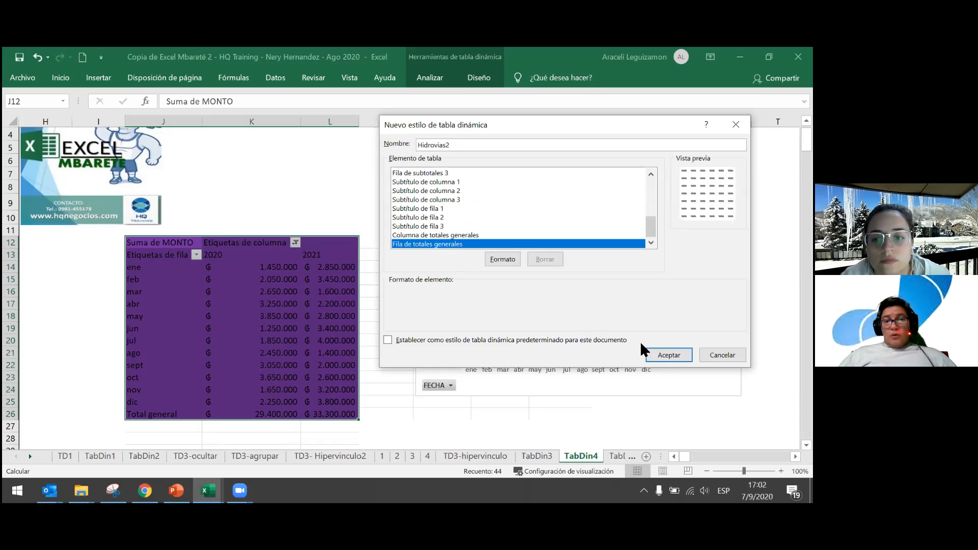
click(507, 263)
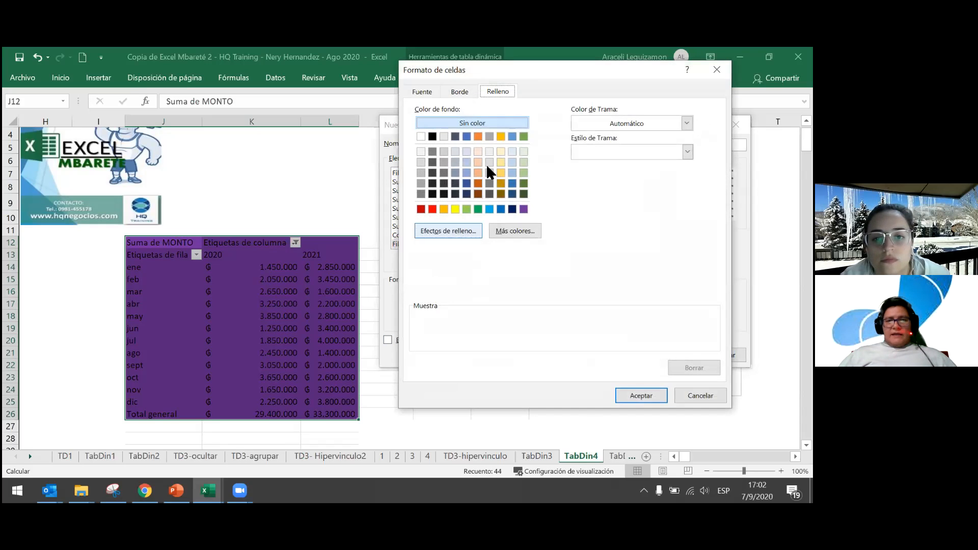
click(524, 209)
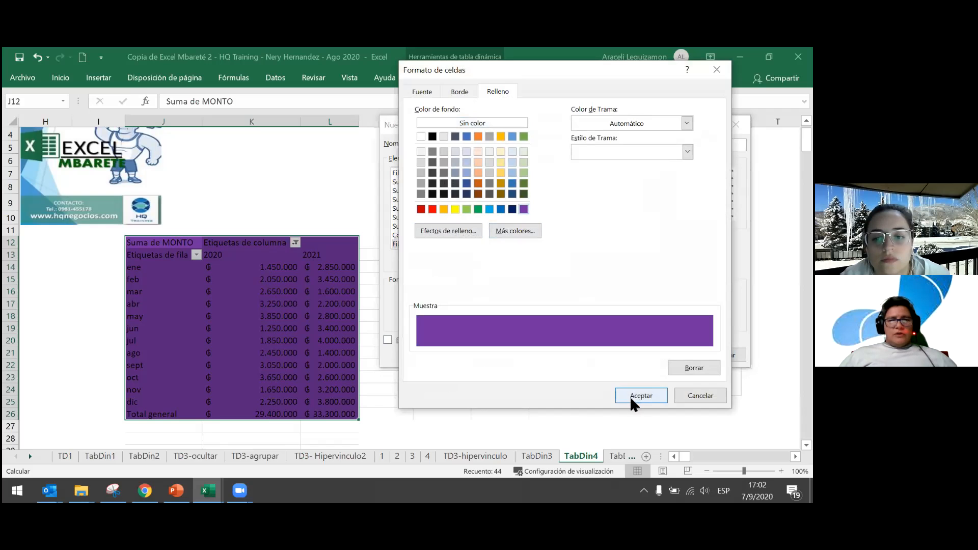
click(630, 396)
Step: Give the Etiquetas de filtro de informe element of Hidrovias2 a solid purple fill
scroll(464, 242, up, 6)
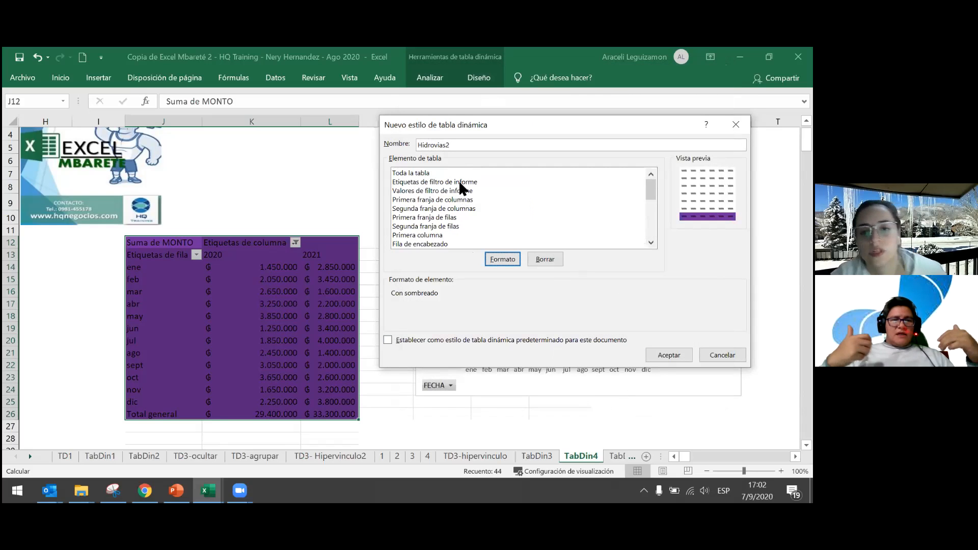
click(462, 183)
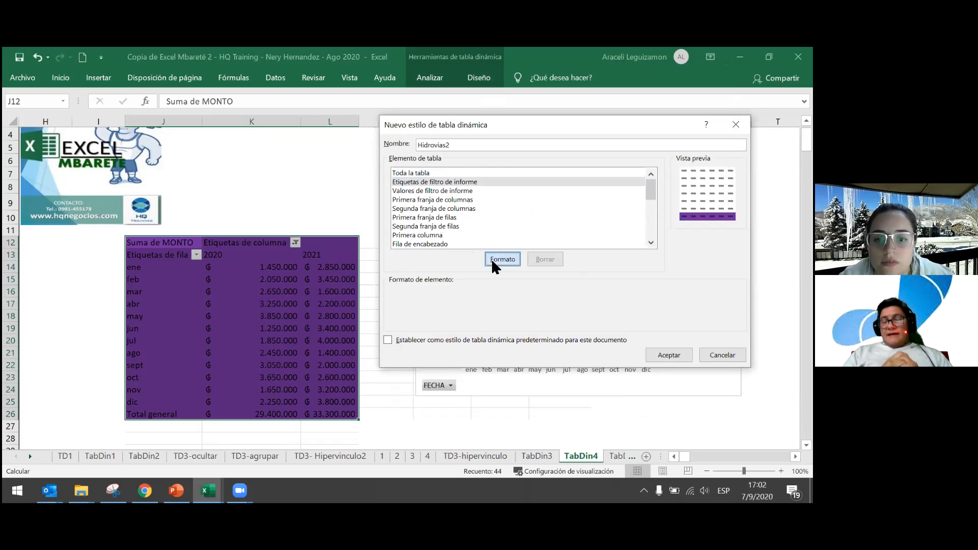
click(502, 259)
click(523, 209)
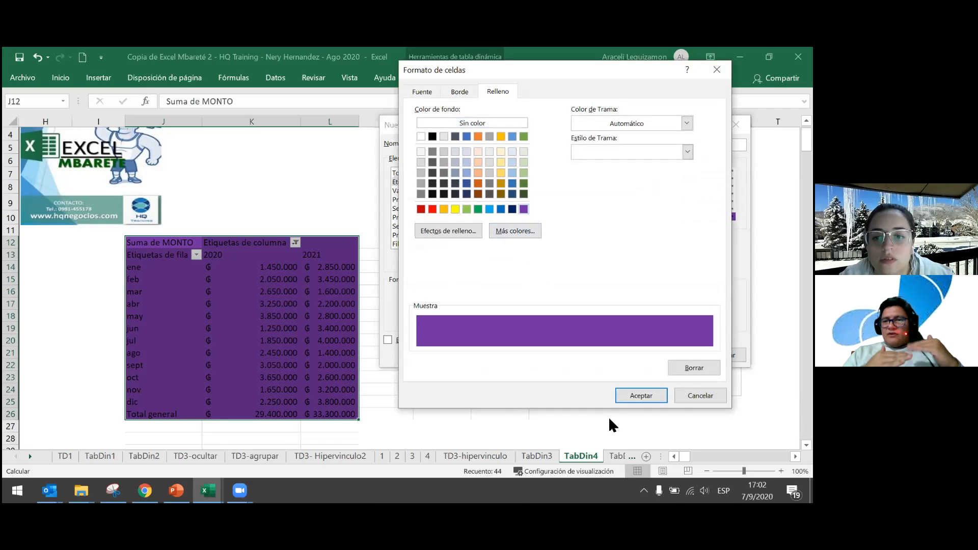
click(622, 396)
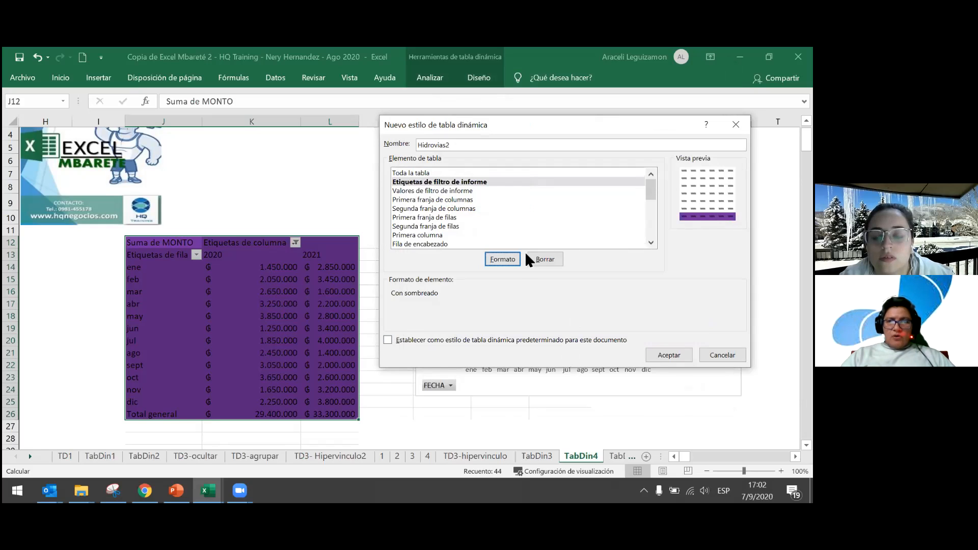
Step: Try a band size of 2 for the Segunda franja de filas element, and set it back to 1
click(449, 192)
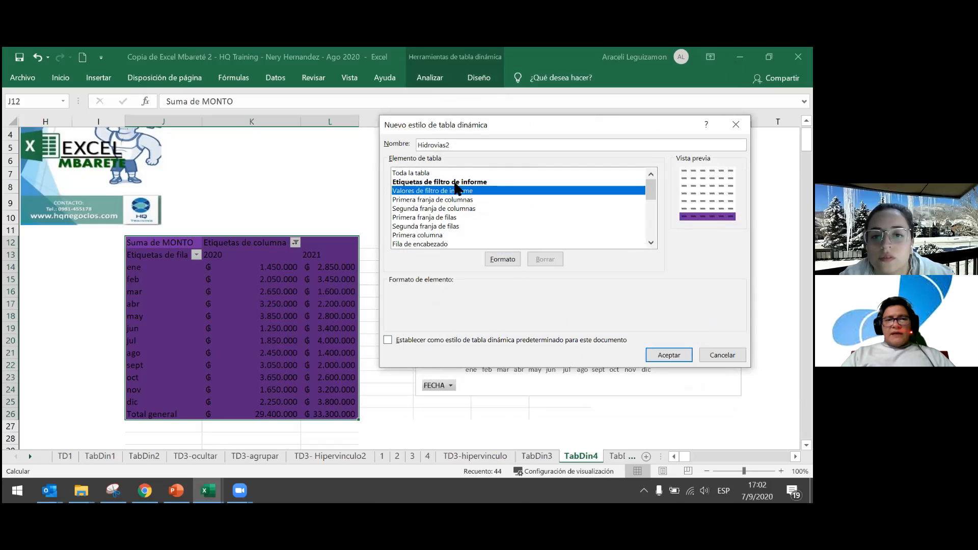
click(451, 209)
click(452, 227)
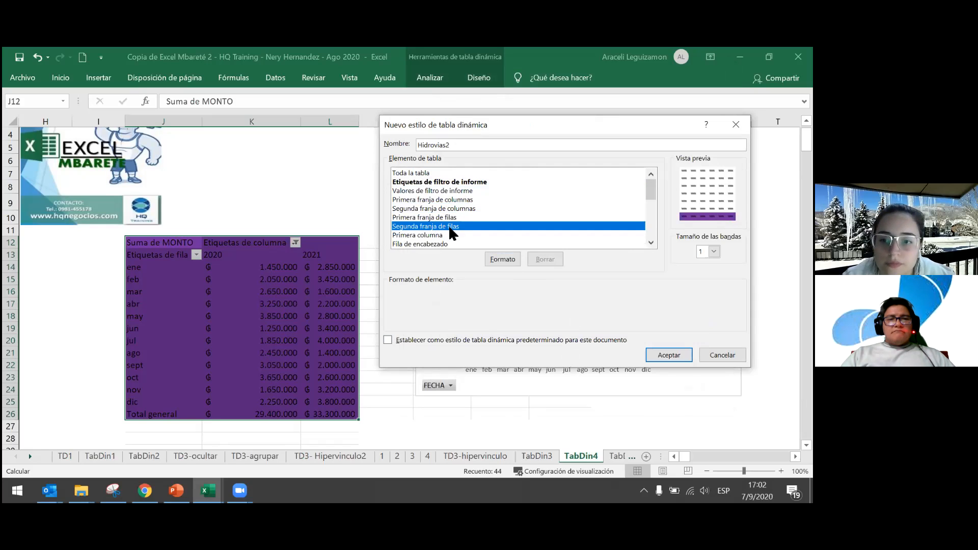
click(714, 251)
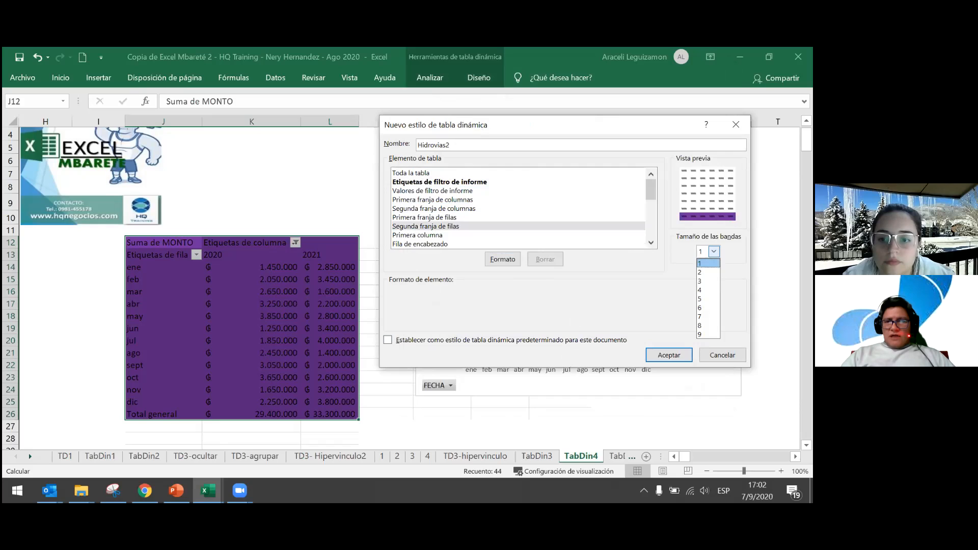
key(Down)
key(Return)
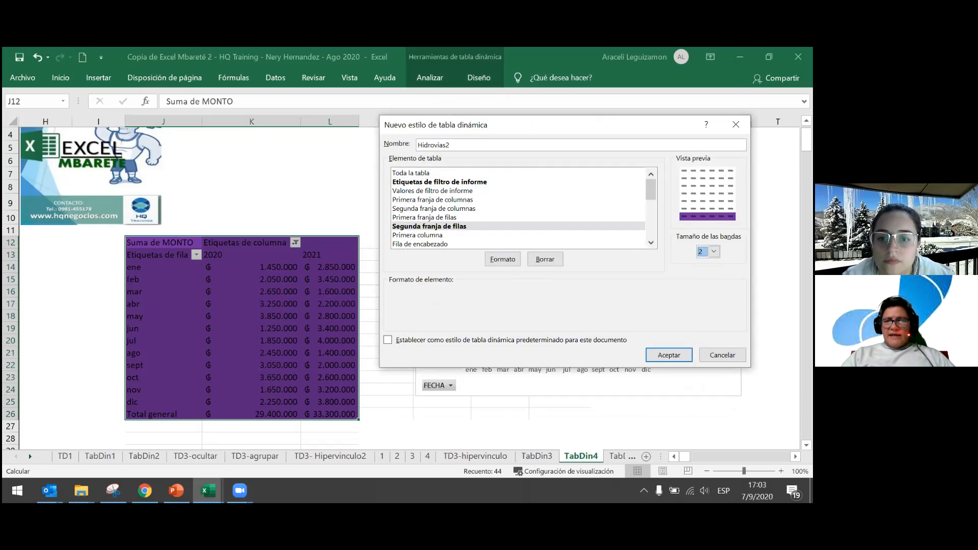
key(alt+Down)
key(Up)
key(Return)
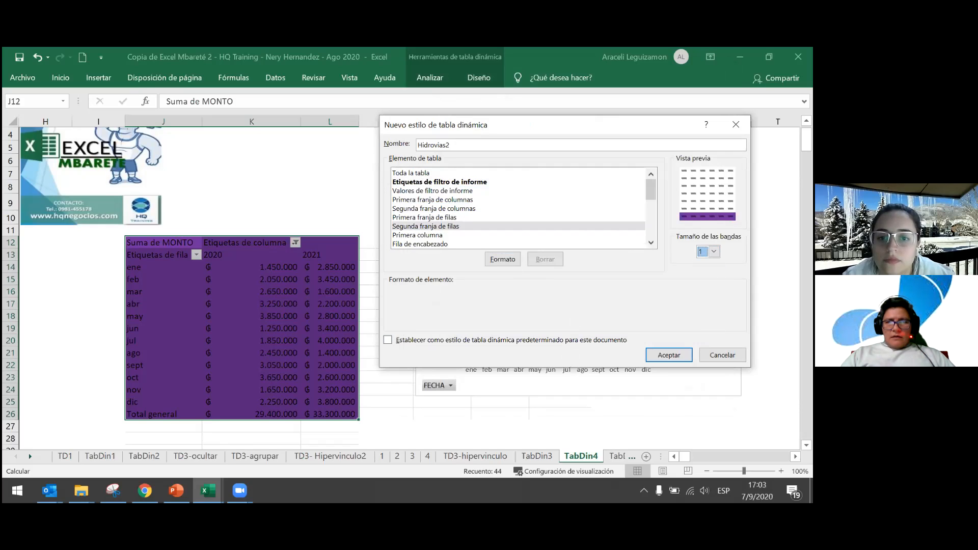
Step: Give the Fila de encabezado element a solid purple fill and save the Hidrovias2 style
scroll(444, 222, down, 1)
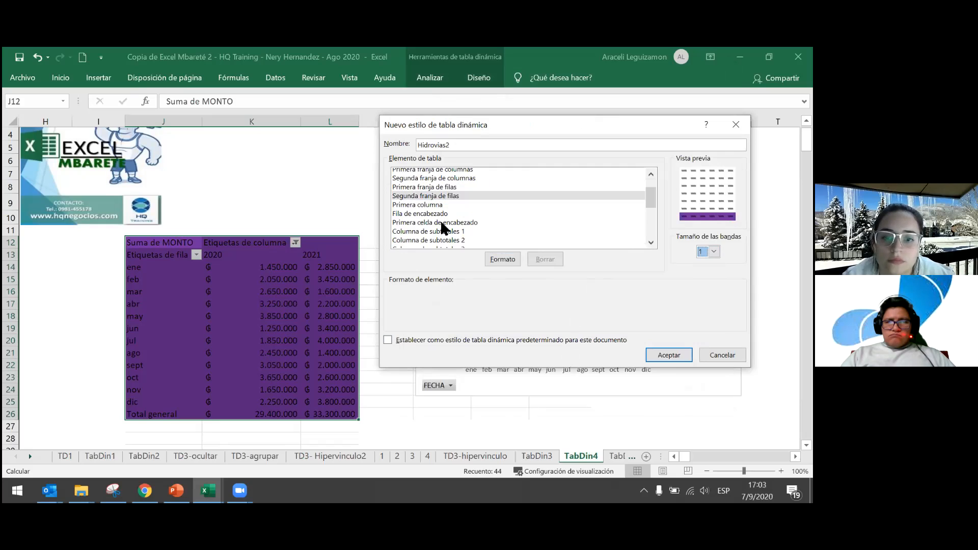
click(431, 214)
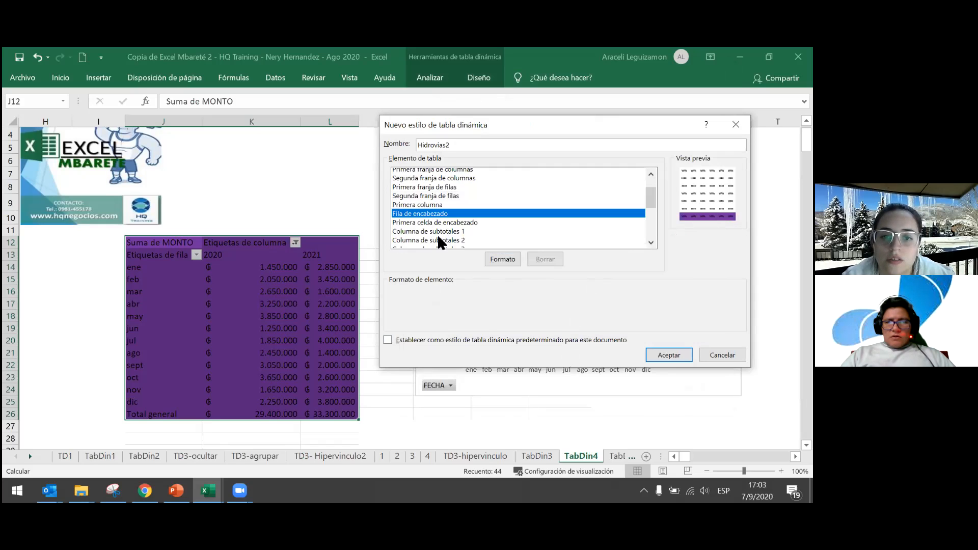
click(502, 259)
click(524, 209)
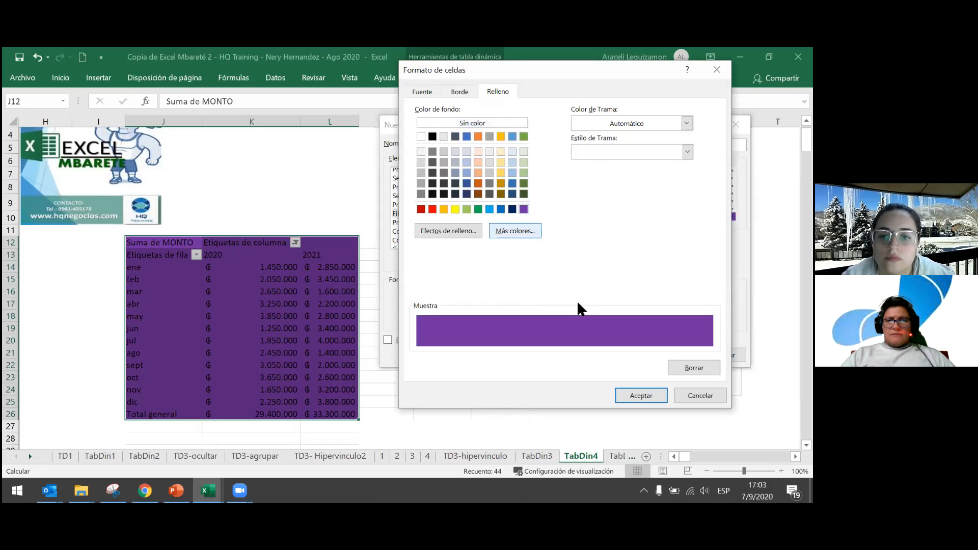
click(617, 395)
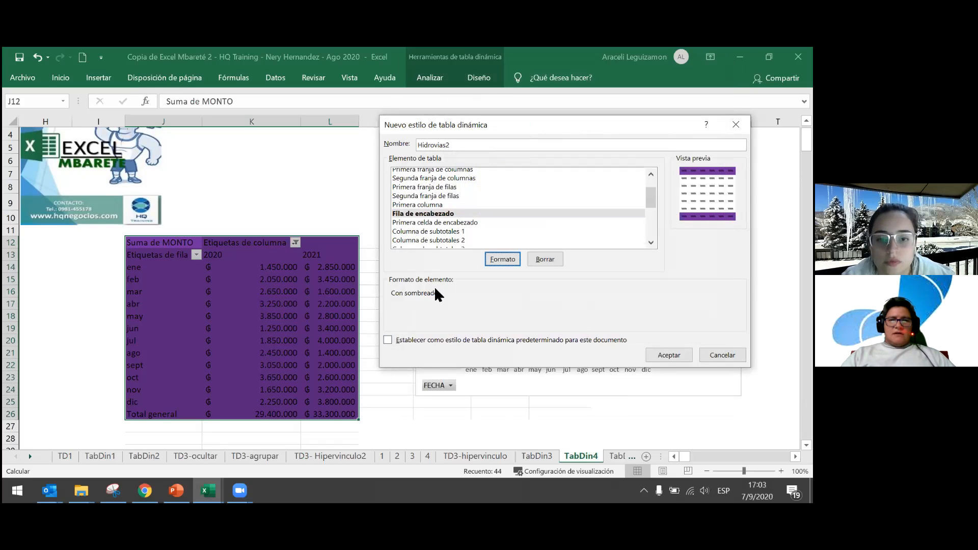
scroll(447, 209, up, 2)
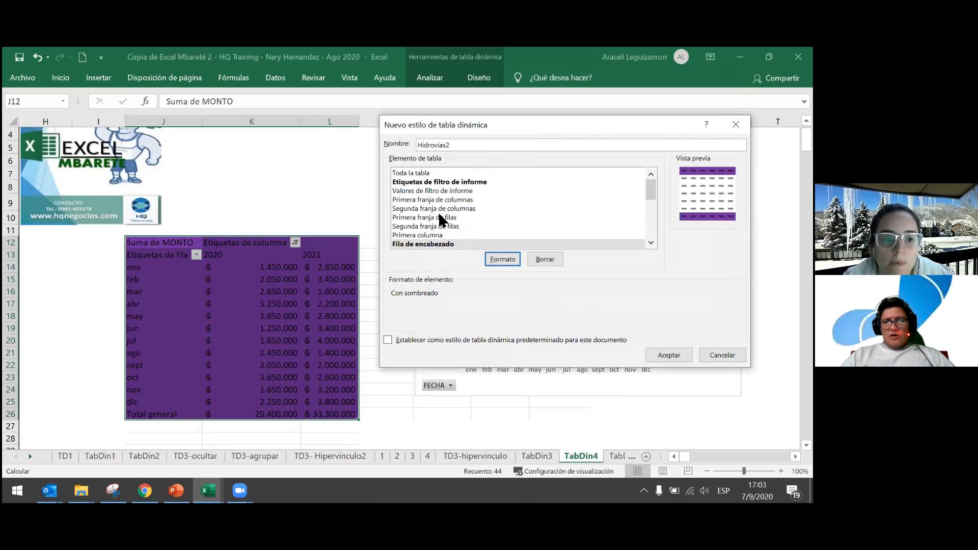
scroll(438, 212, down, 1)
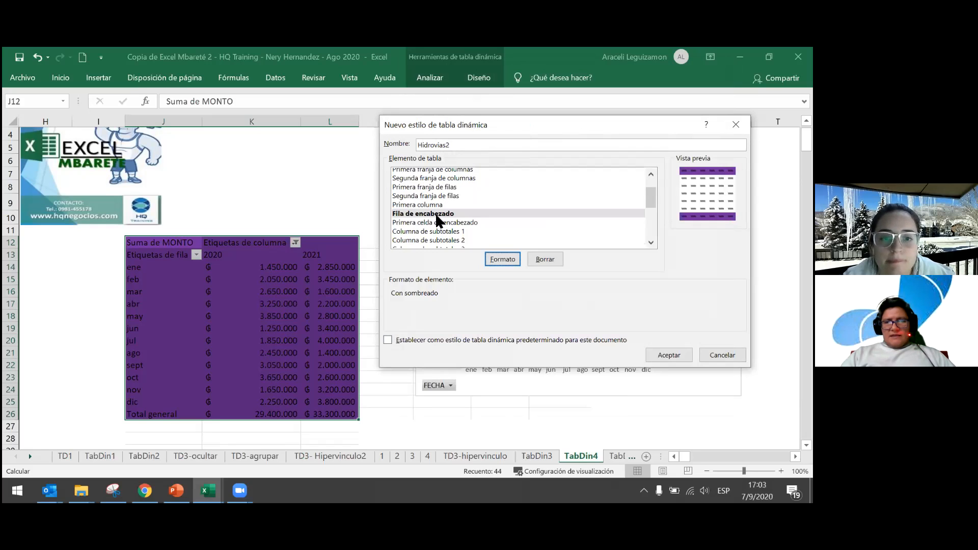
click(669, 355)
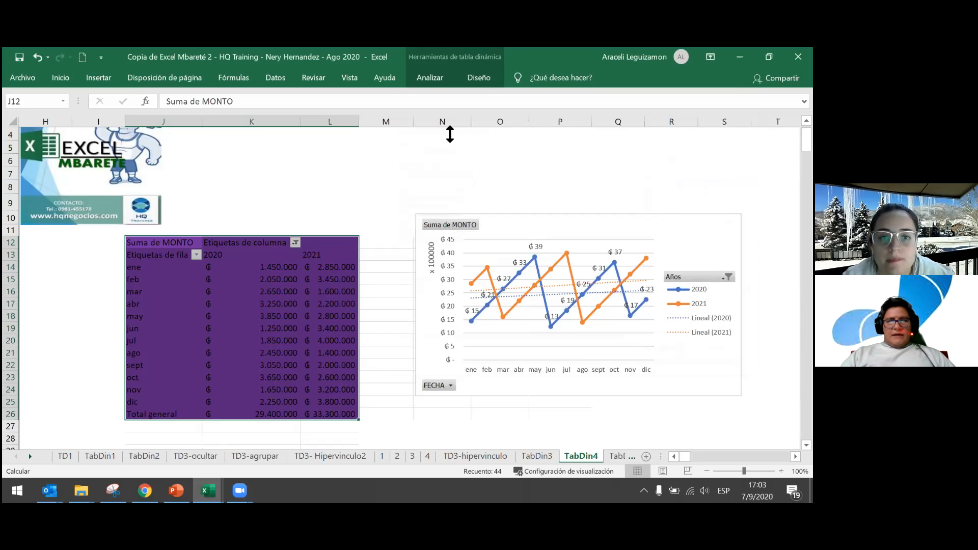
Step: Apply the custom Hidrovias2 style to the pivot table and select a value cell inside it
click(475, 76)
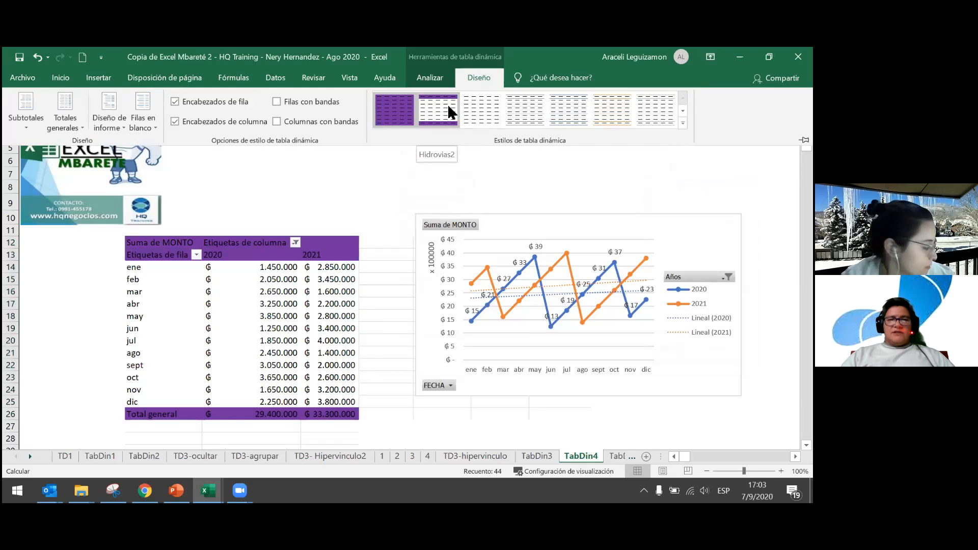
click(447, 103)
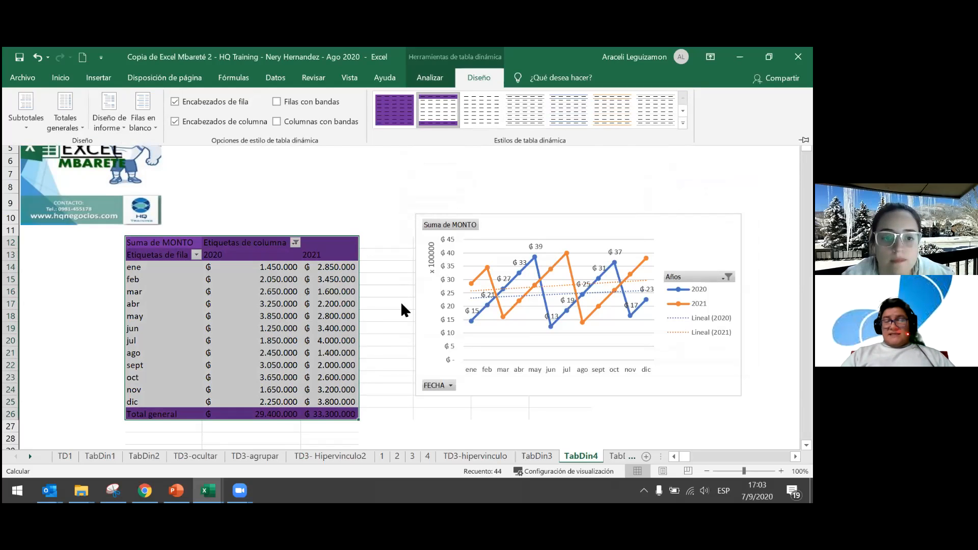
click(331, 310)
click(294, 316)
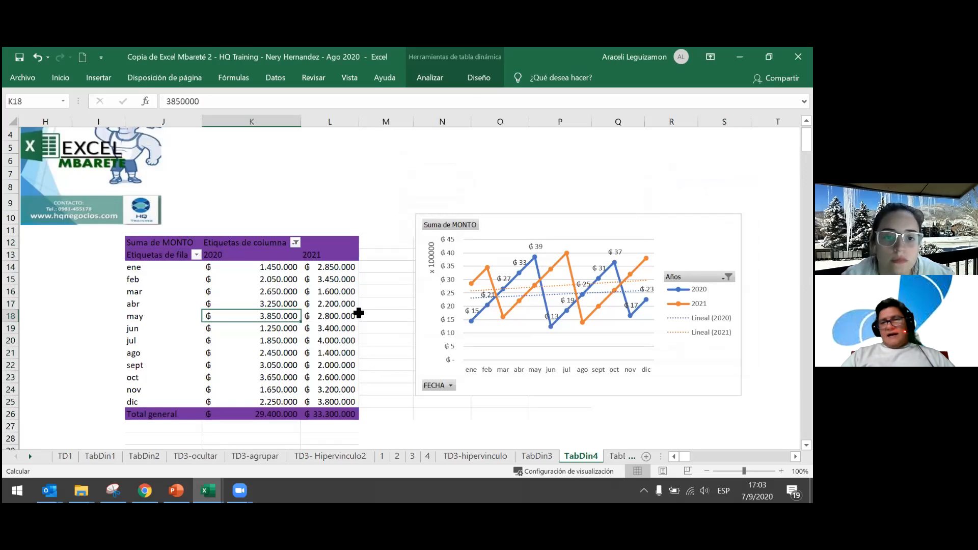
Step: Preview other designs in the pivot table style gallery and reapply the custom Hidrovias2 style
click(482, 78)
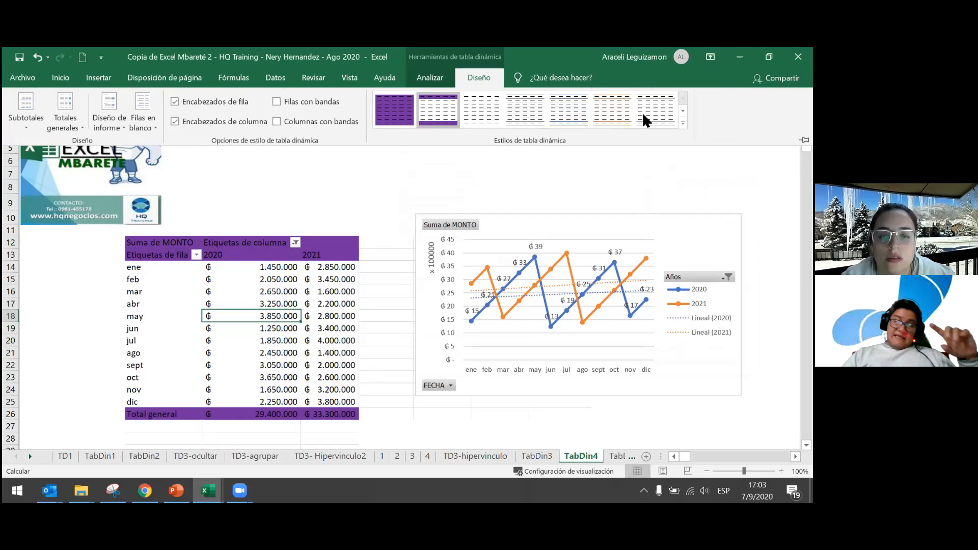
click(683, 123)
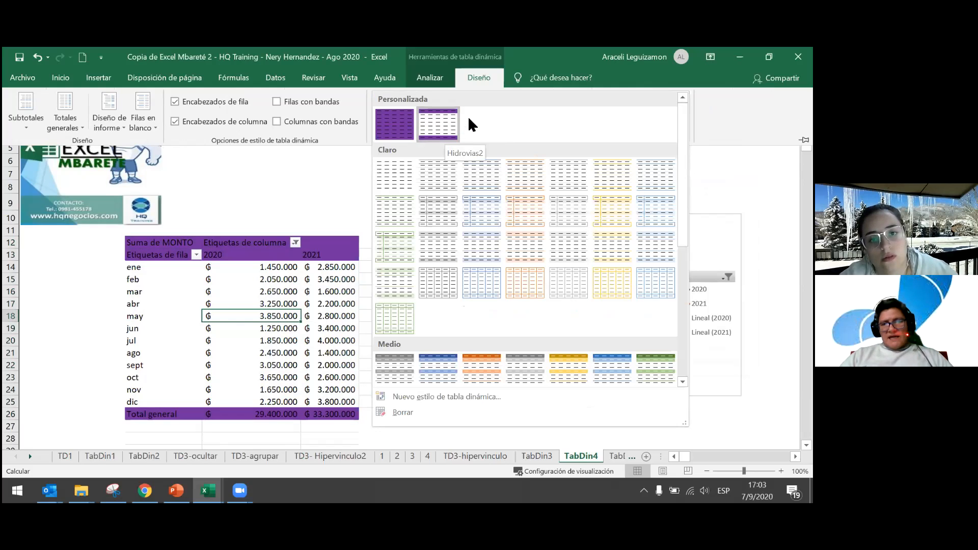
scroll(545, 339, down, 3)
scroll(545, 335, up, 3)
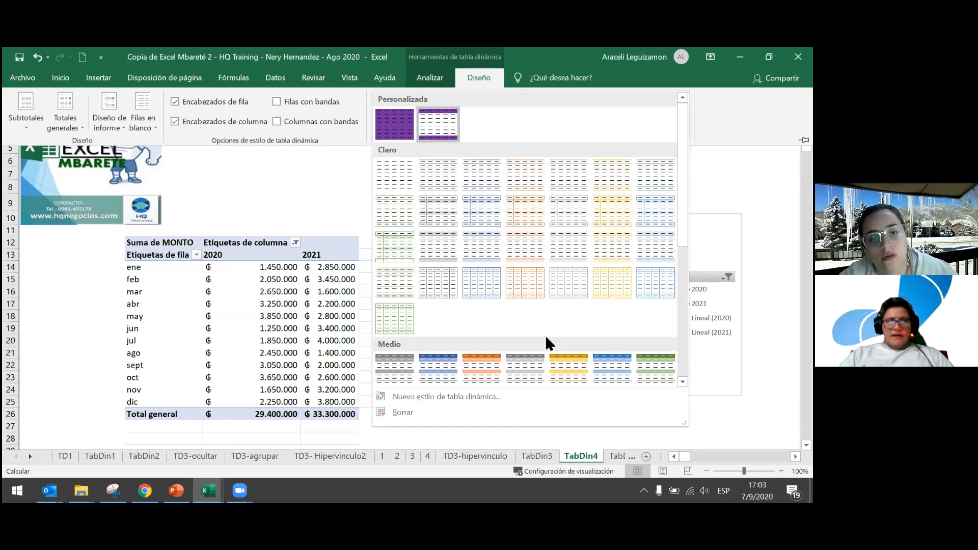
click(439, 126)
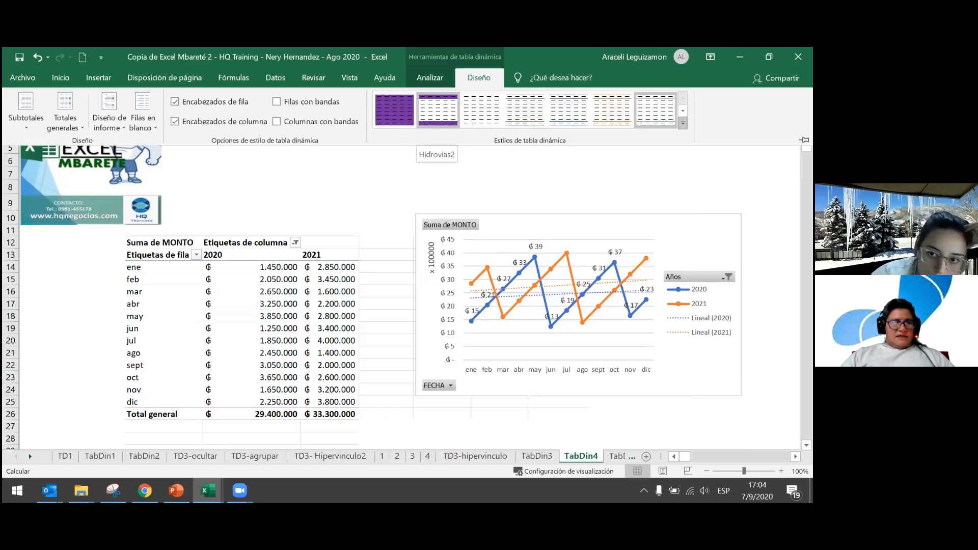
Step: Examine the Hidrovias2 style definition and its list of table elements, and leave it without making changes
click(683, 123)
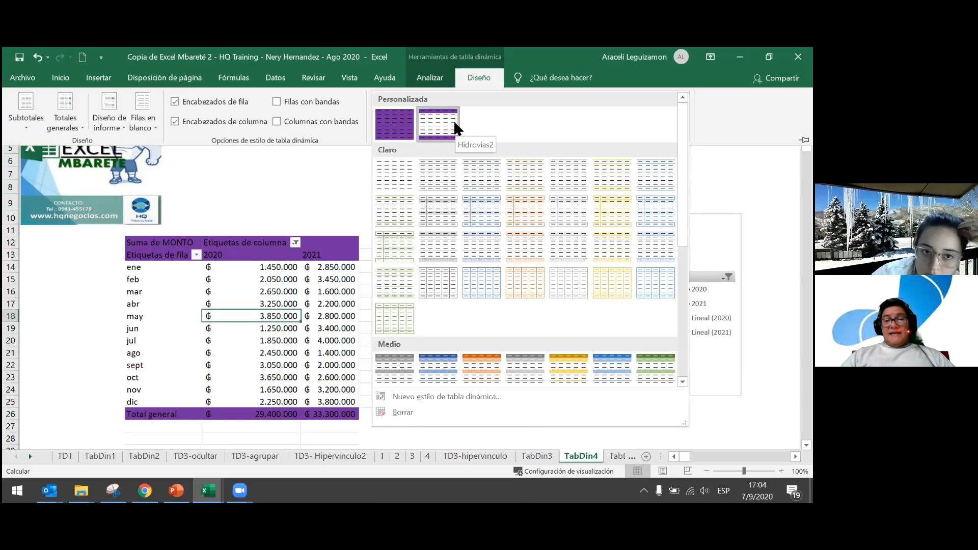
right_click(437, 127)
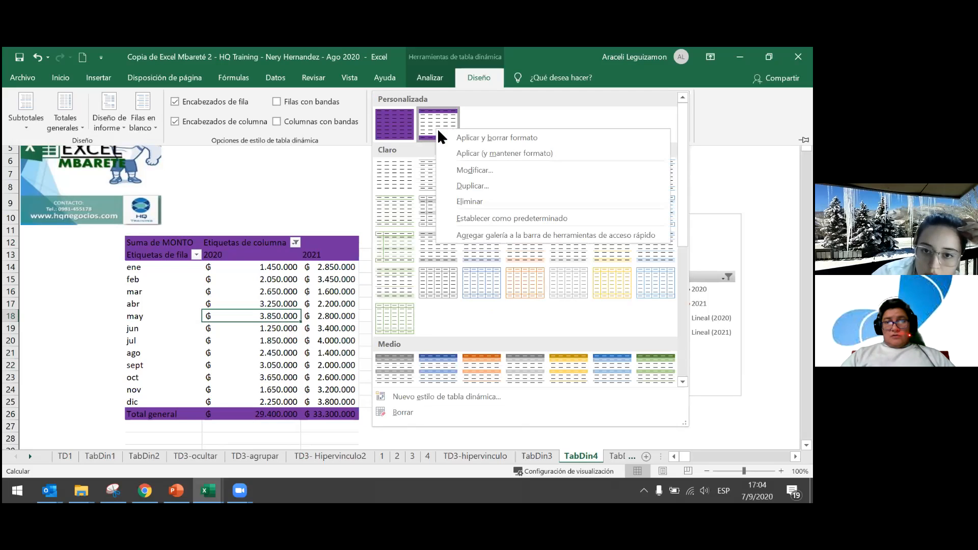
click(463, 171)
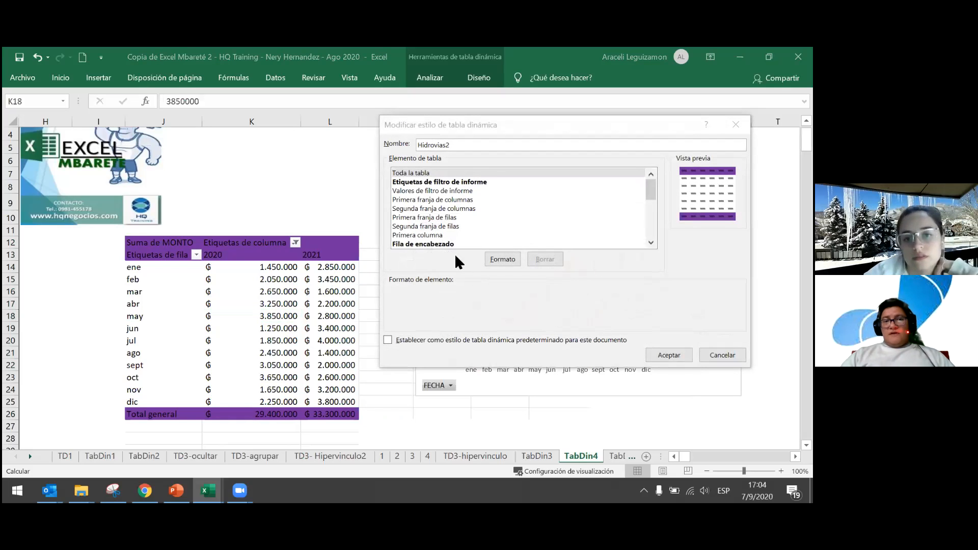
scroll(448, 231, down, 5)
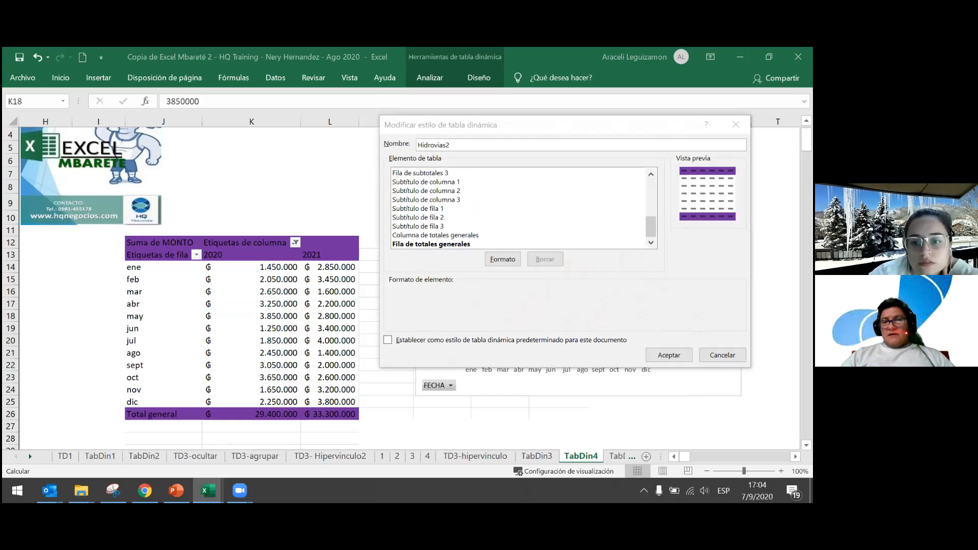
key(Escape)
click(467, 84)
right_click(440, 108)
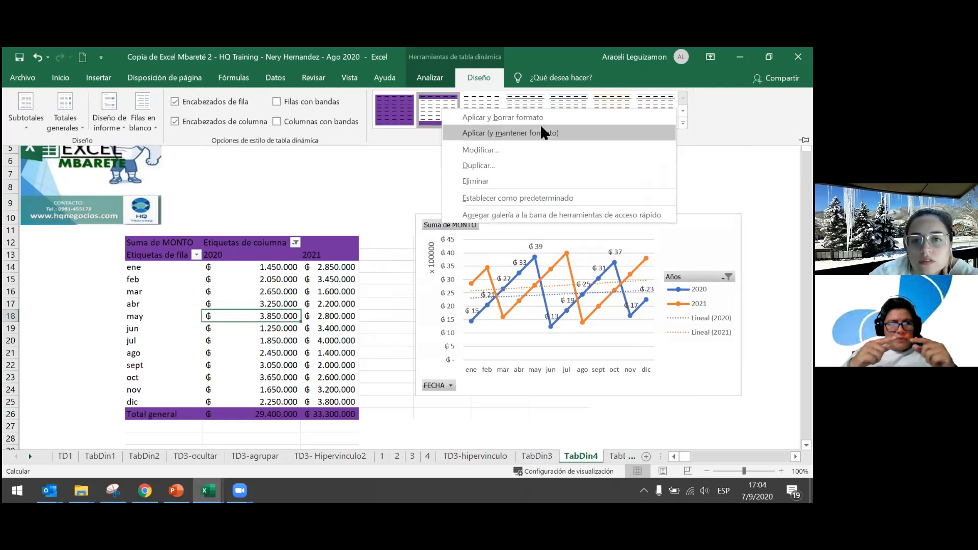
click(487, 150)
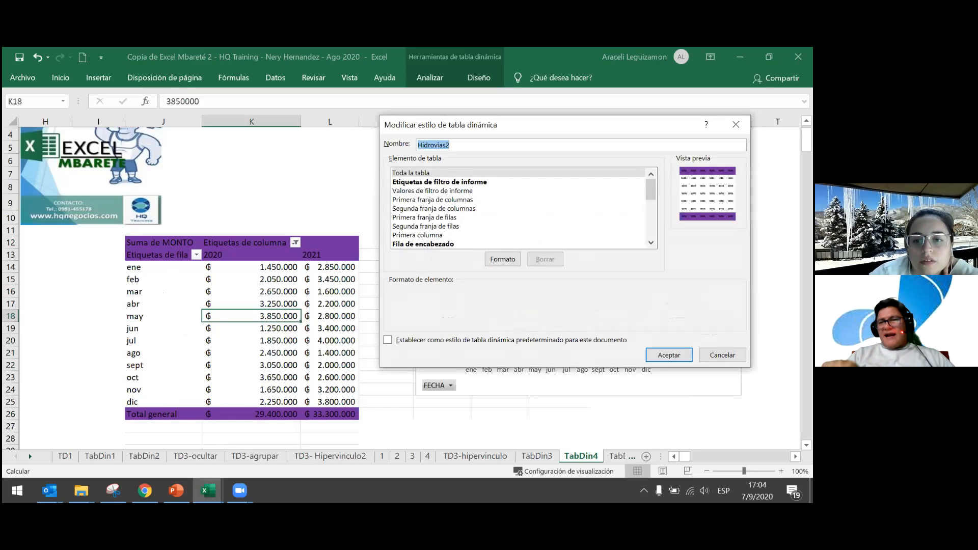
click(722, 355)
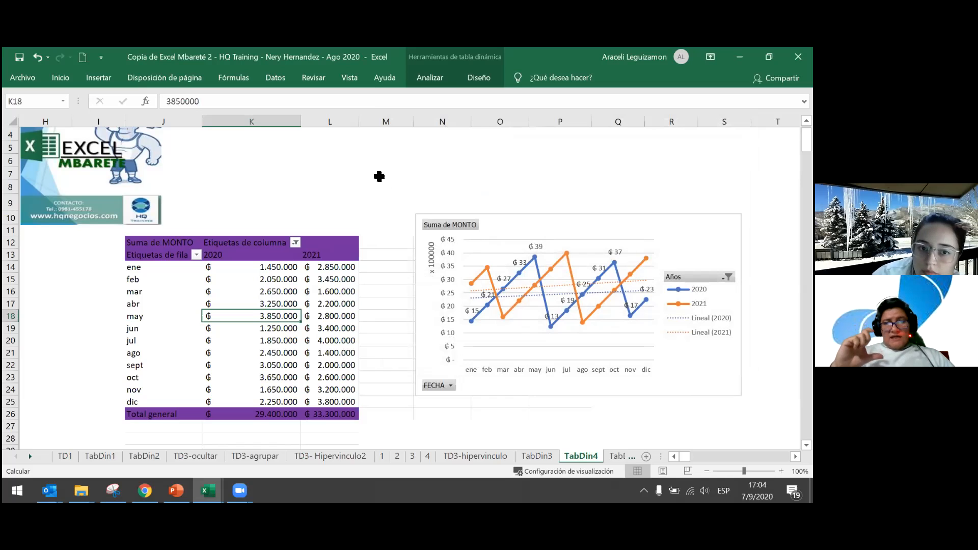
Step: Preview built-in medium and dark styles, and apply the dark orange style from the Oscuro group to the pivot table
click(482, 78)
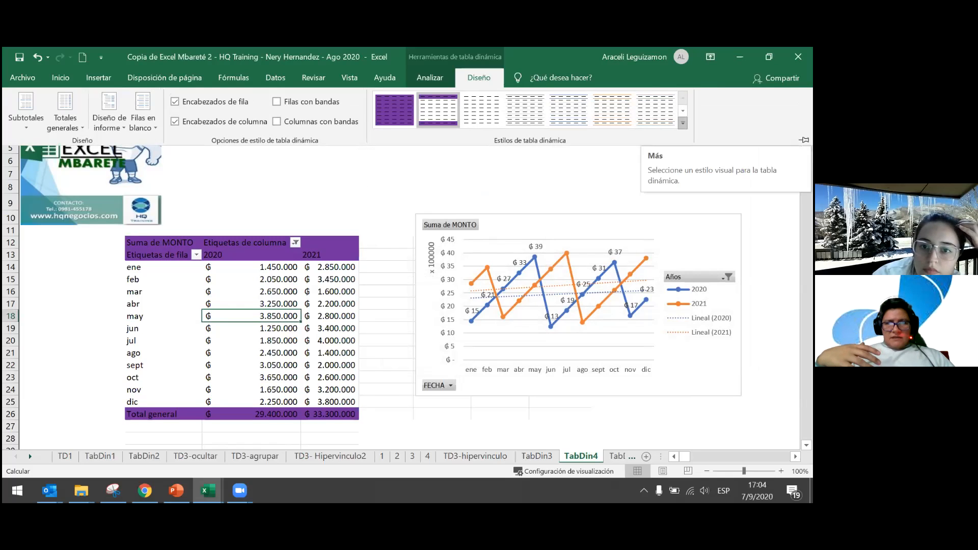
click(683, 123)
scroll(525, 239, down, 3)
scroll(525, 240, down, 2)
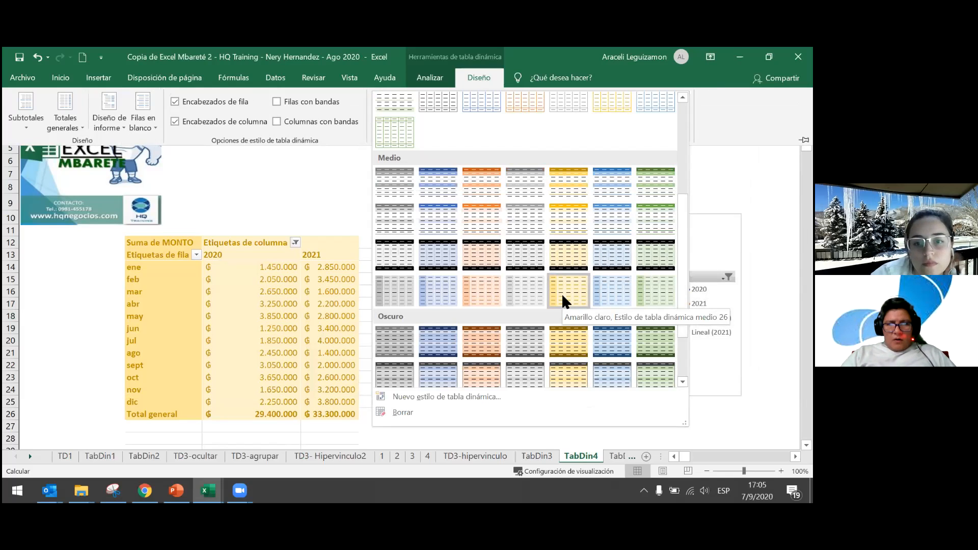
scroll(559, 323, down, 2)
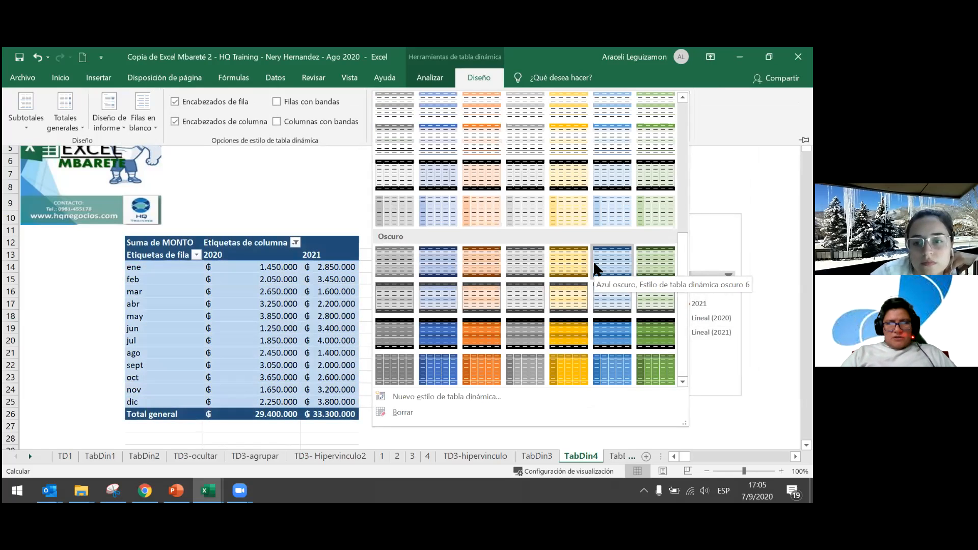
click(472, 253)
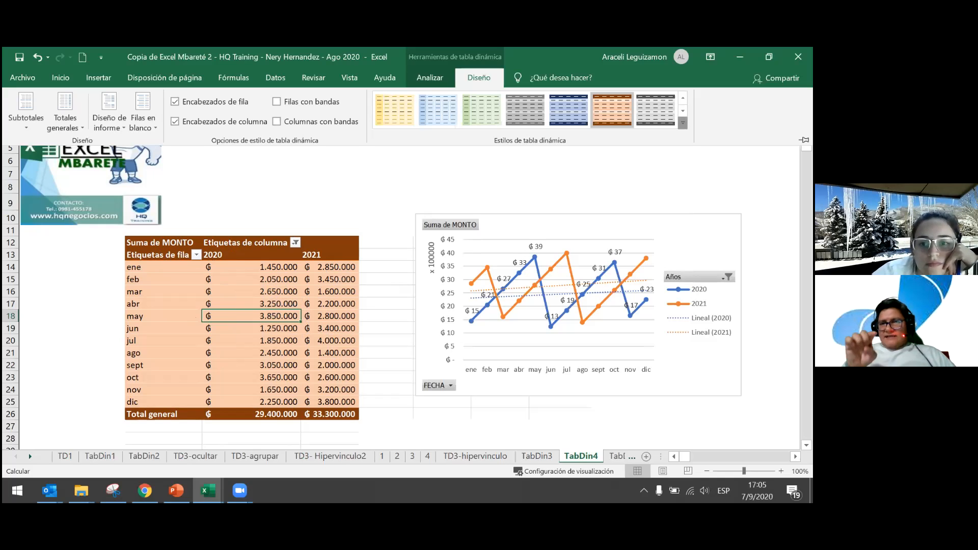
Step: Clear the pivot table's style and undo the clearing
click(683, 123)
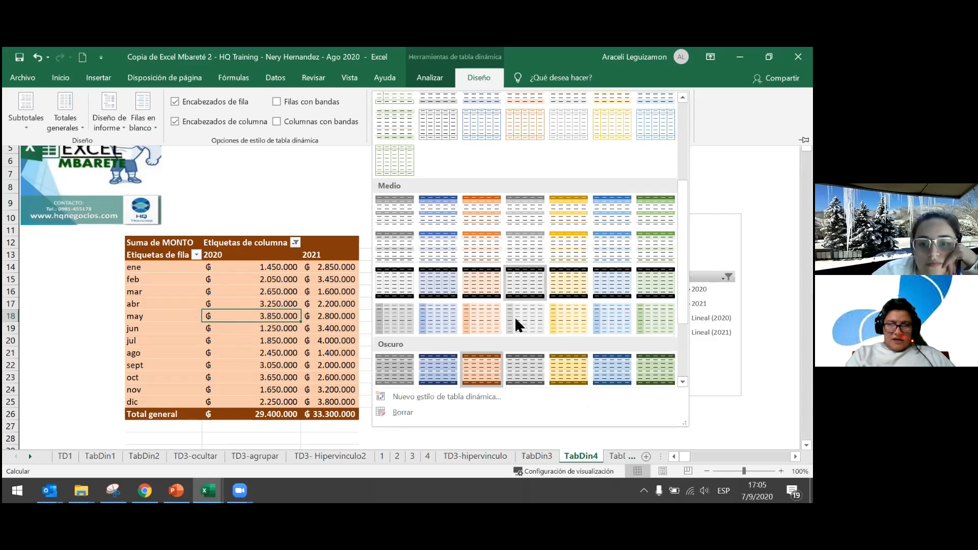
right_click(479, 368)
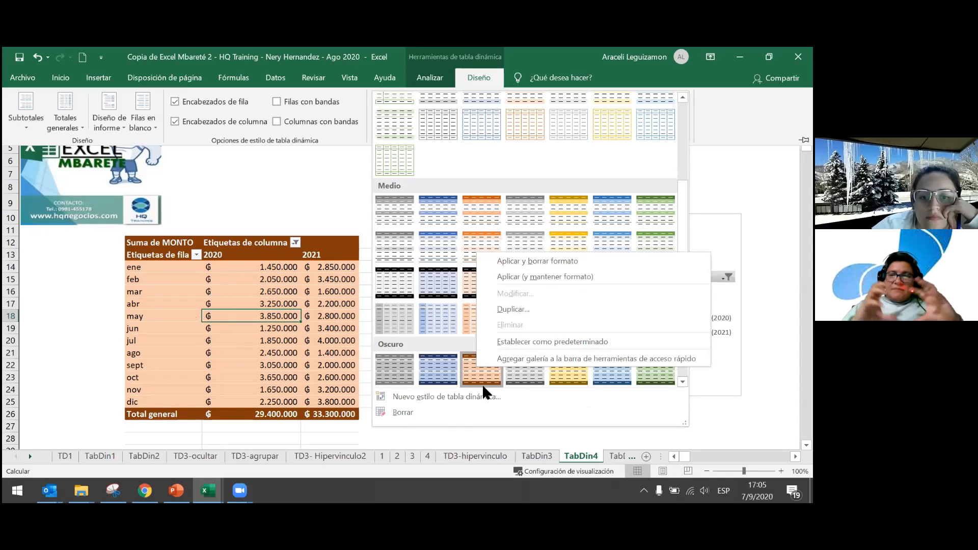
click(434, 413)
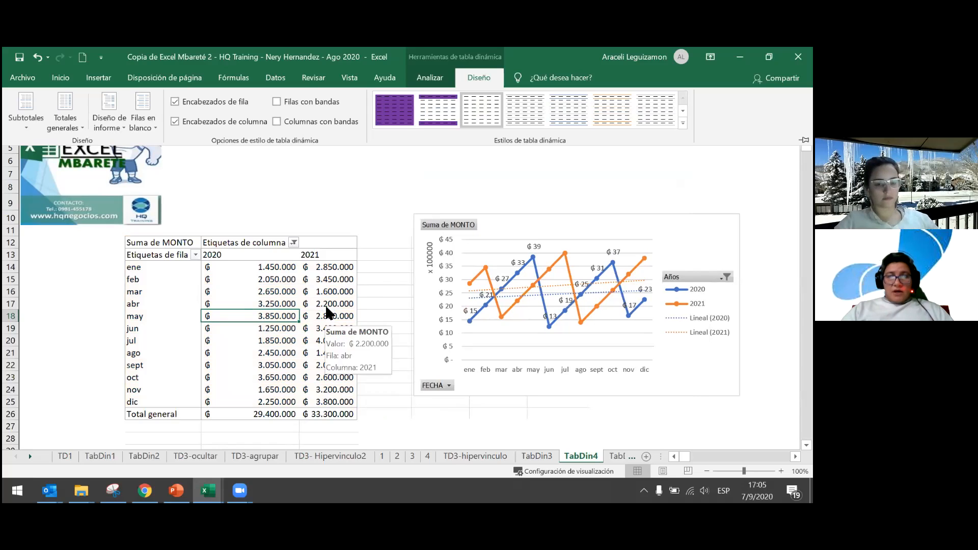
key(ctrl+z)
Step: Open the custom Hidrovias2 pivot table style for modification
click(683, 123)
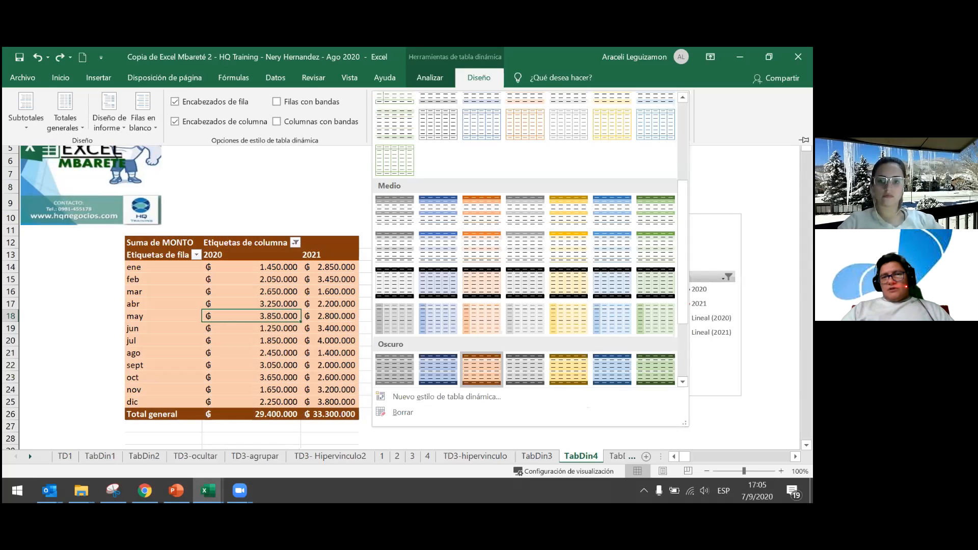
scroll(455, 153, up, 5)
right_click(455, 114)
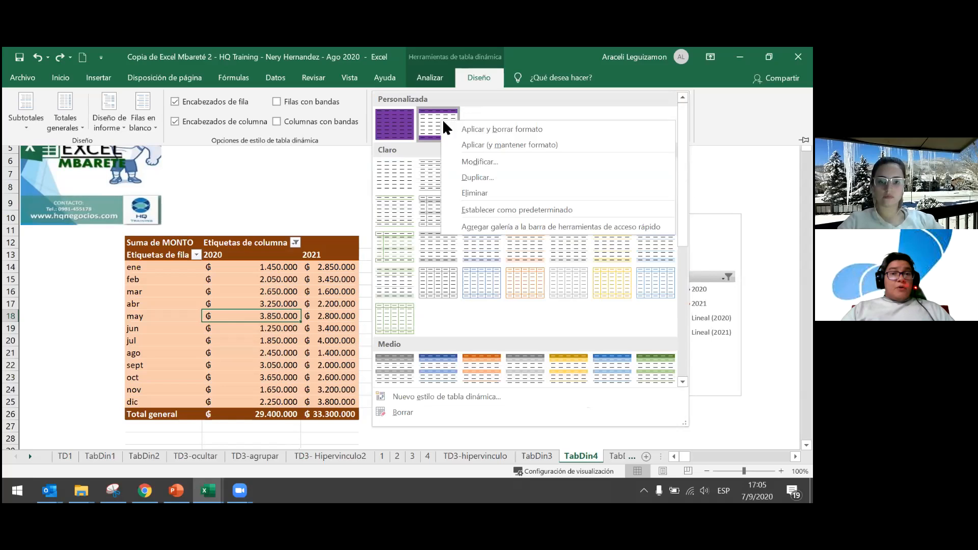
click(469, 161)
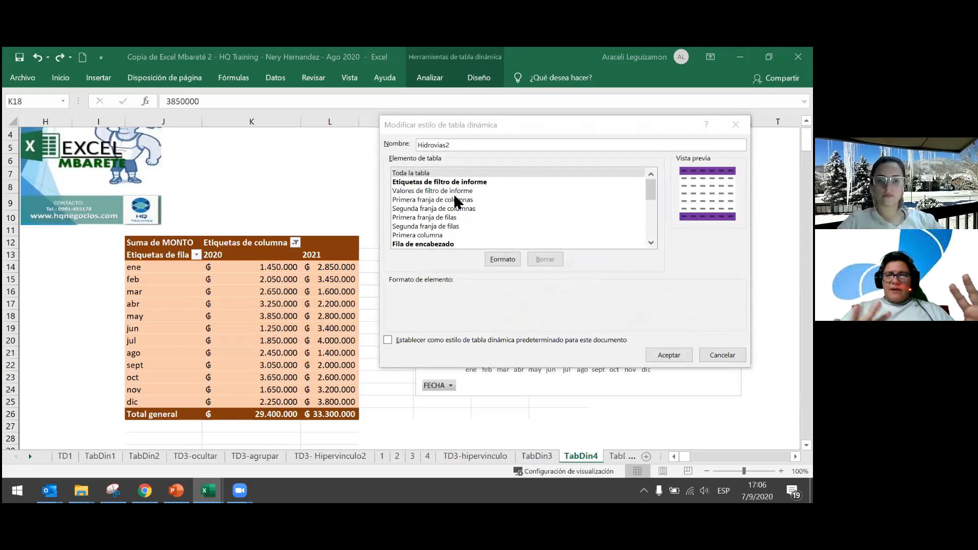
Step: Examine the full list of table elements that can be formatted in the Hidrovias2 style
scroll(451, 217, down, 1)
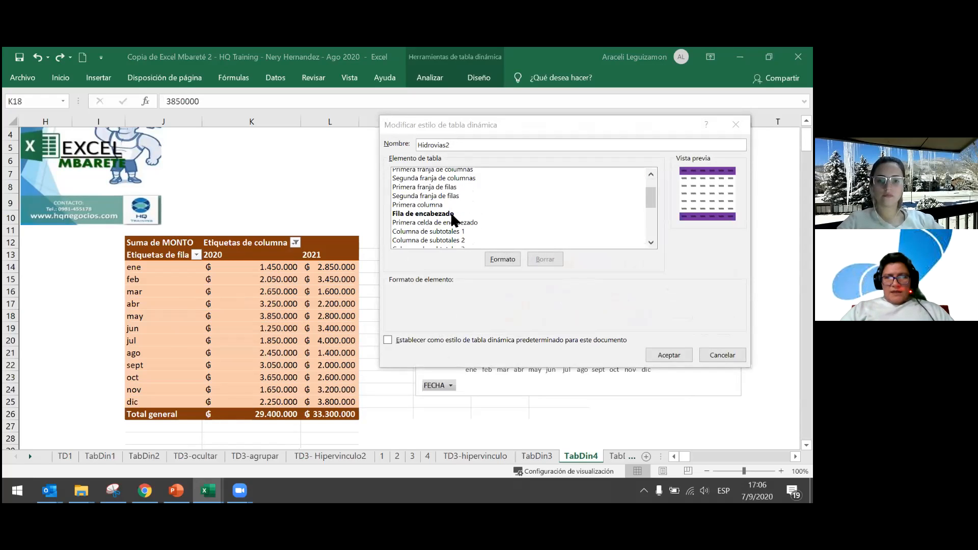
scroll(454, 218, down, 1)
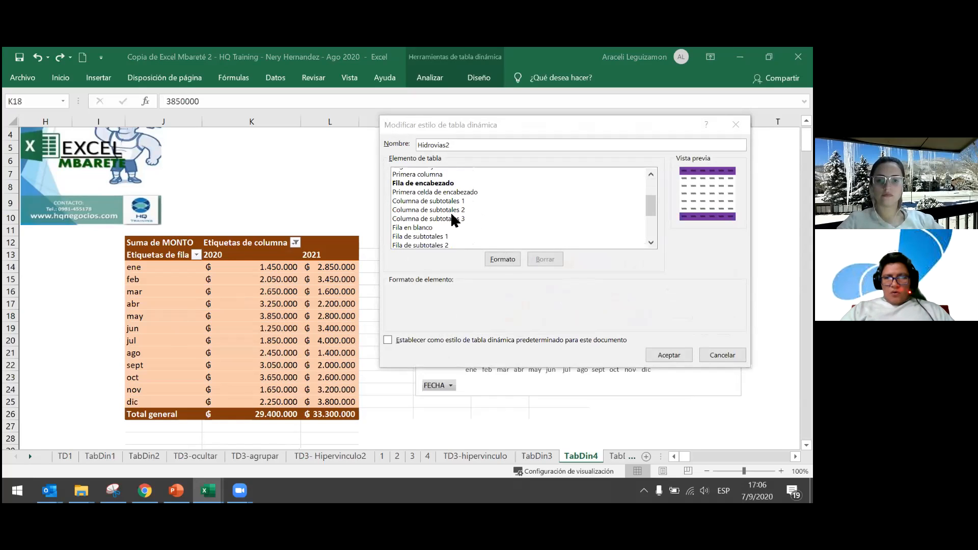
scroll(452, 218, down, 1)
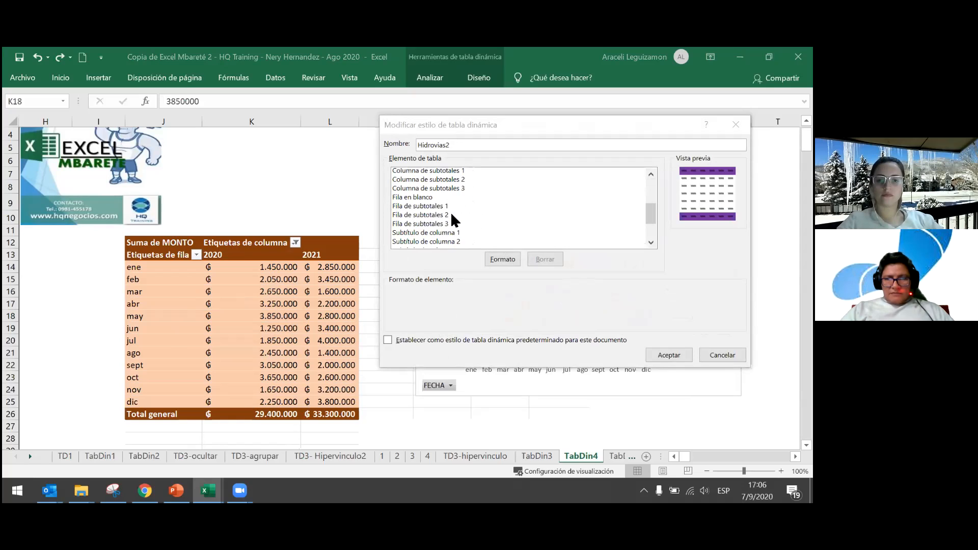
scroll(452, 218, down, 1)
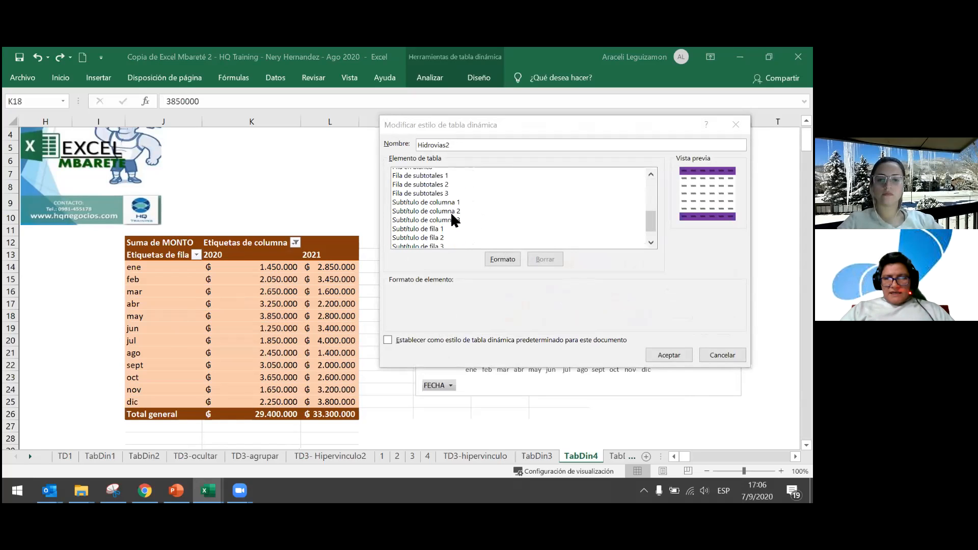
scroll(452, 218, down, 1)
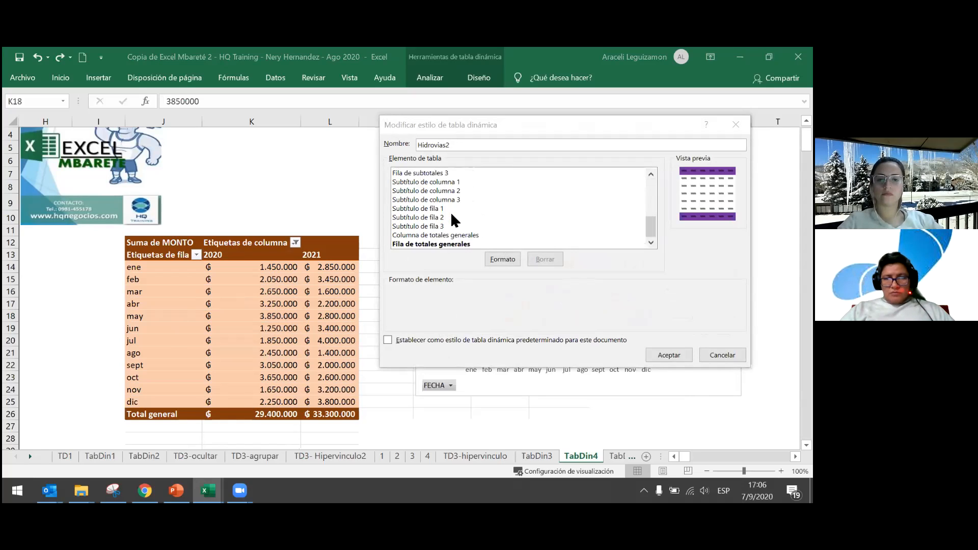
scroll(450, 212, up, 2)
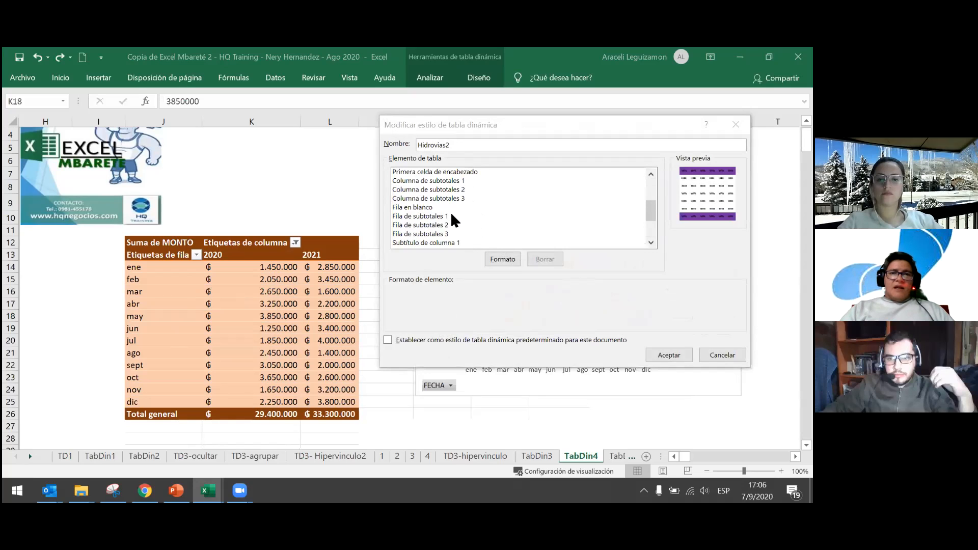
scroll(450, 211, up, 1)
scroll(450, 212, up, 2)
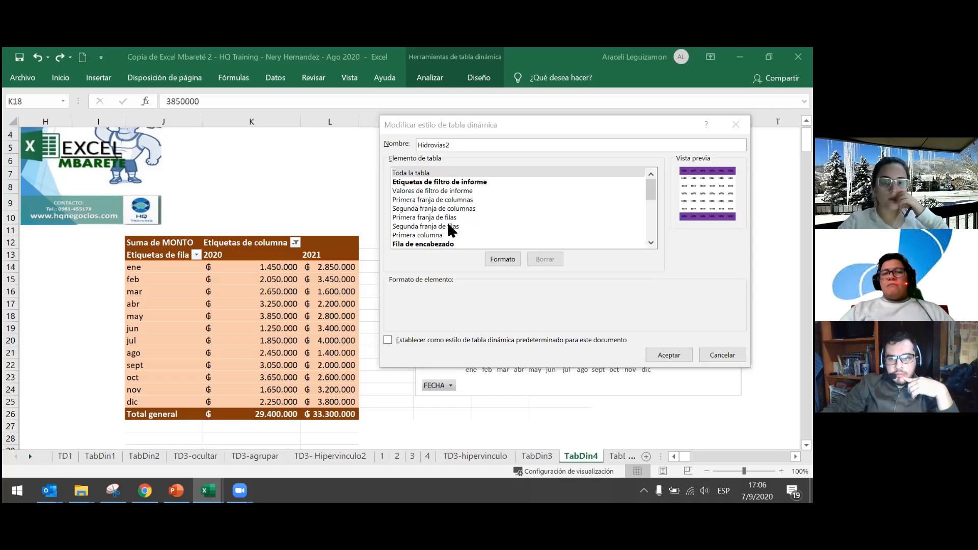
Step: Give the Primera columna element of the Hidrovias2 style a solid purple fill
click(442, 236)
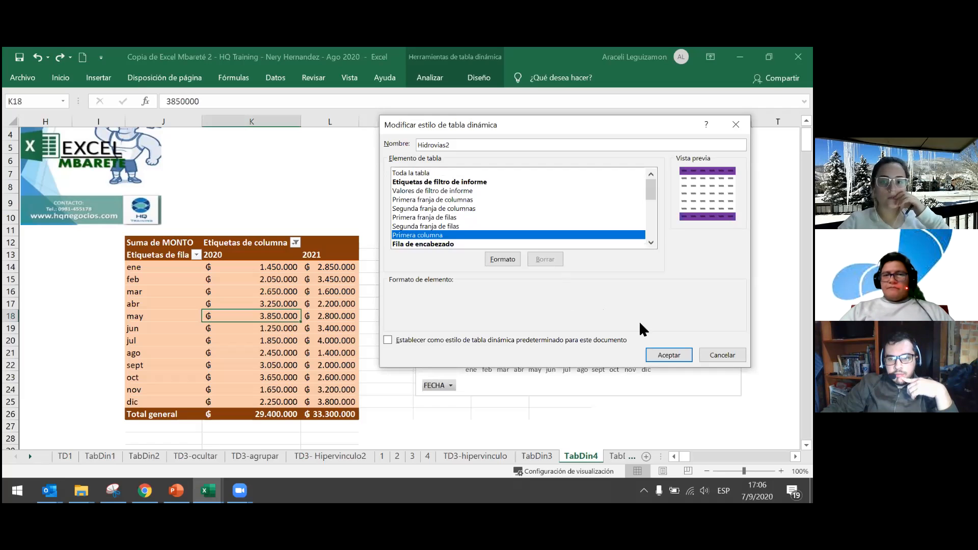
click(503, 261)
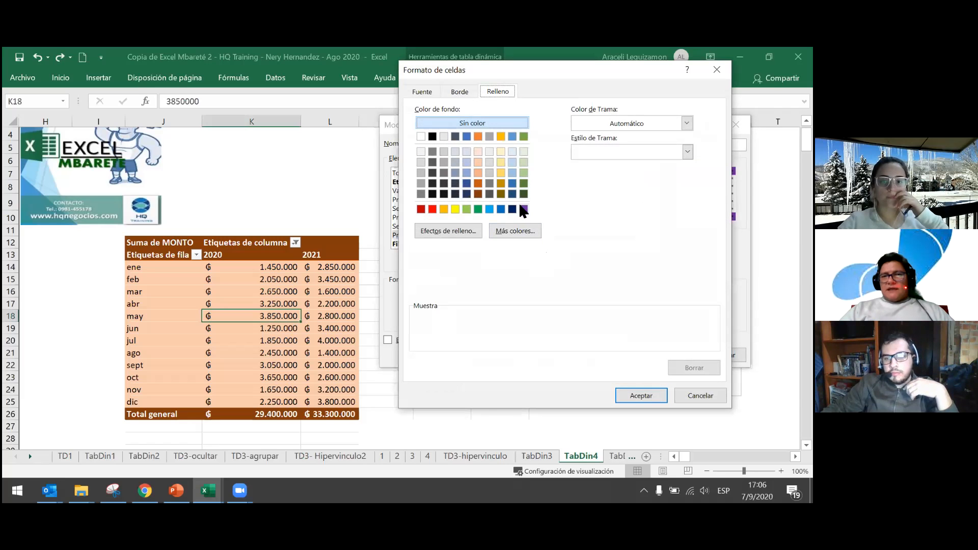
click(524, 210)
click(638, 396)
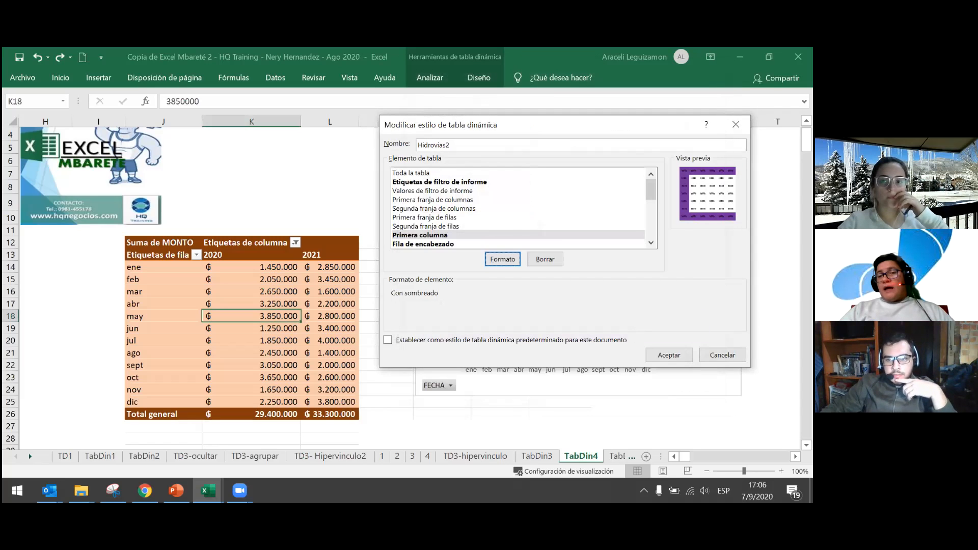
Step: Try a light pinkish-violet standard color as the fill of the Primera columna element
click(513, 261)
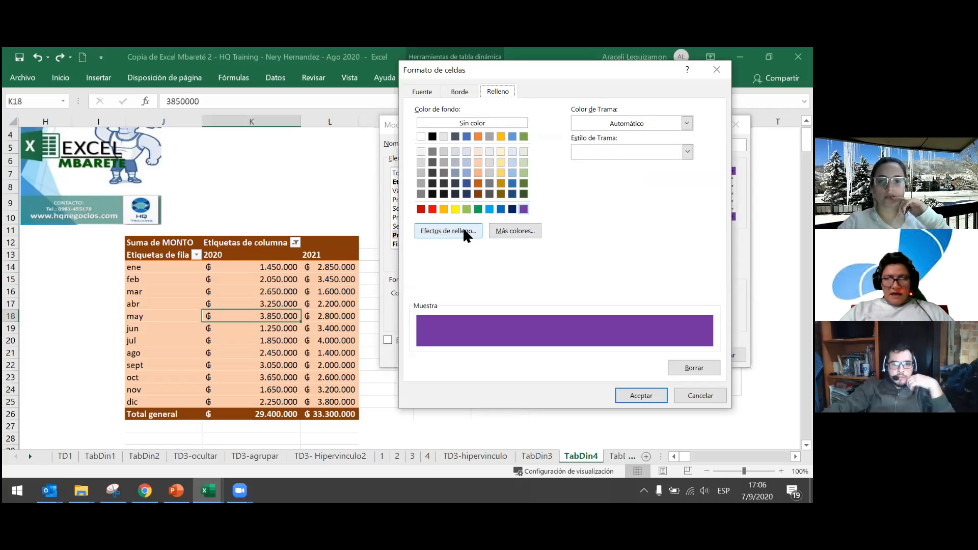
click(497, 233)
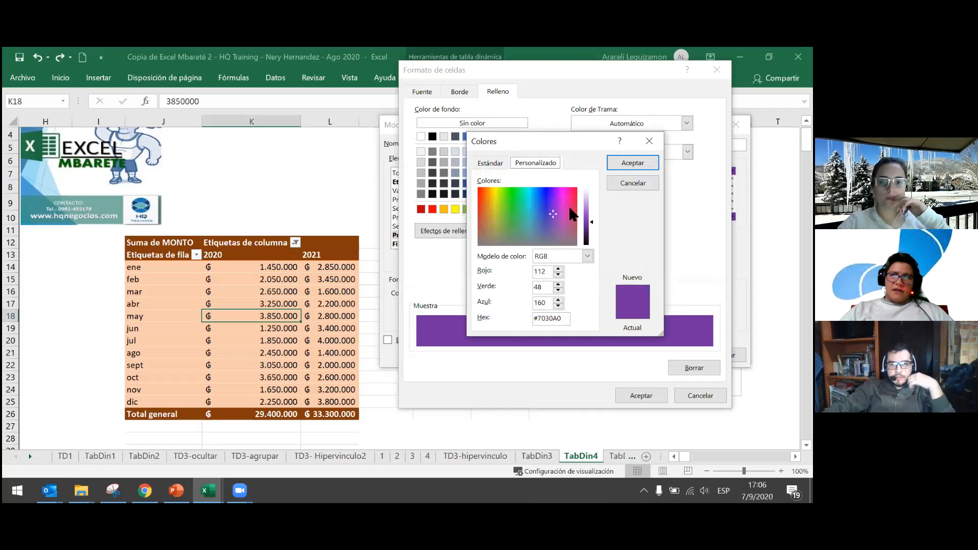
click(491, 163)
click(529, 224)
click(540, 222)
click(531, 224)
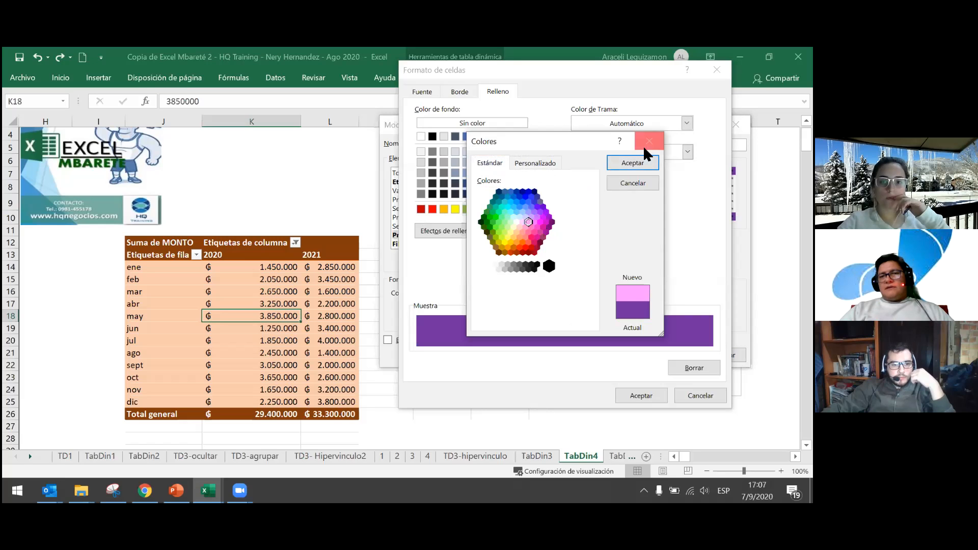
click(633, 163)
Step: Set the Primera columna fill to a light salmon pink standard color and save the Hidrovias2 style
click(532, 231)
click(522, 226)
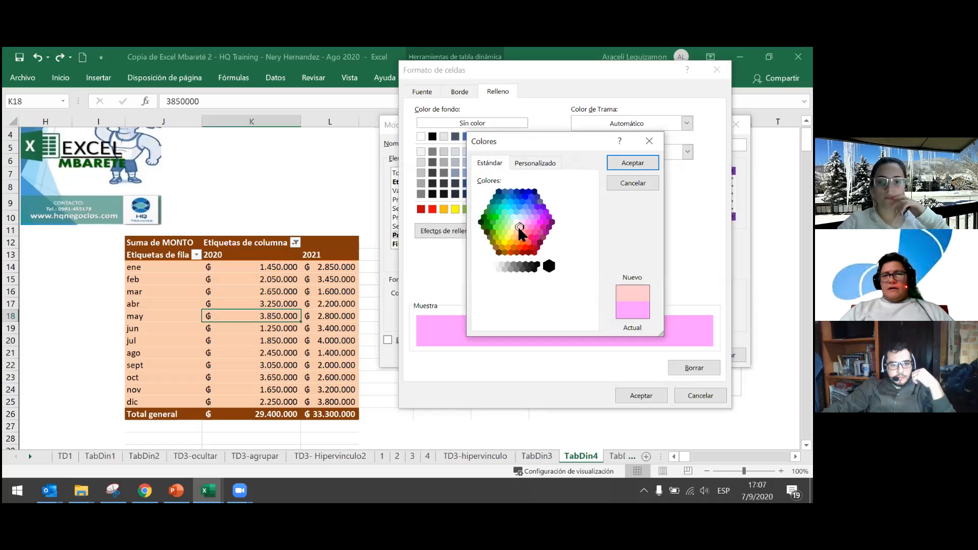
click(633, 163)
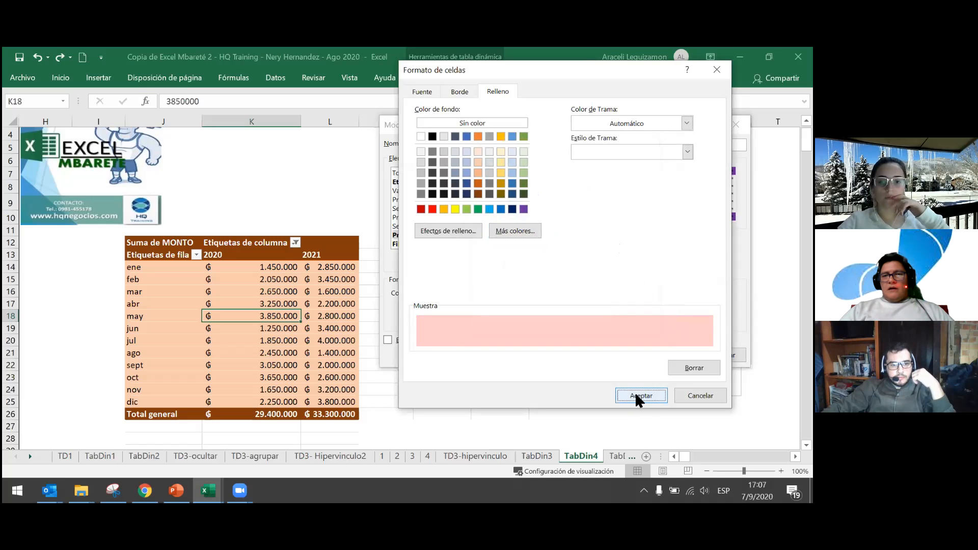
click(637, 397)
click(669, 355)
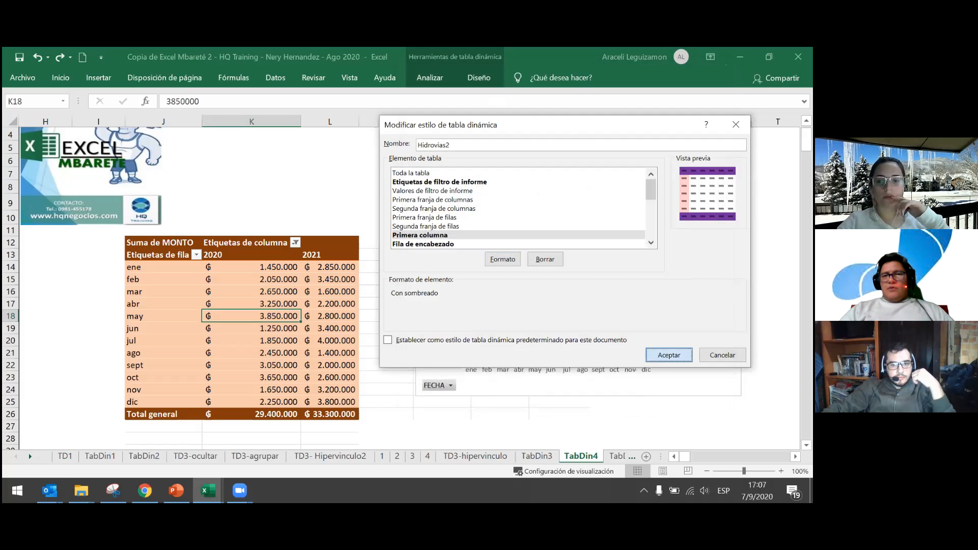
Step: Apply the custom Hidrovias2 style to the pivot table on the TabDin4 sheet
click(433, 80)
click(487, 79)
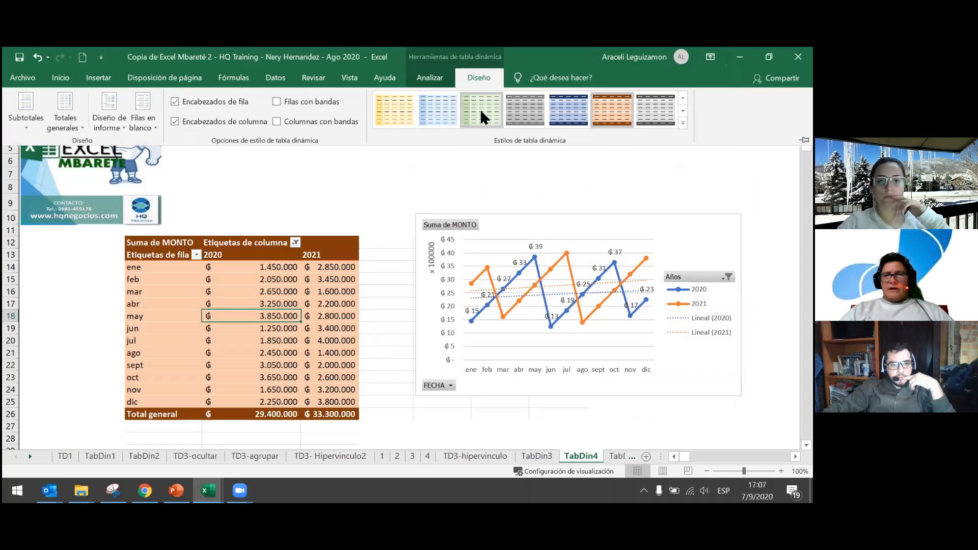
click(682, 123)
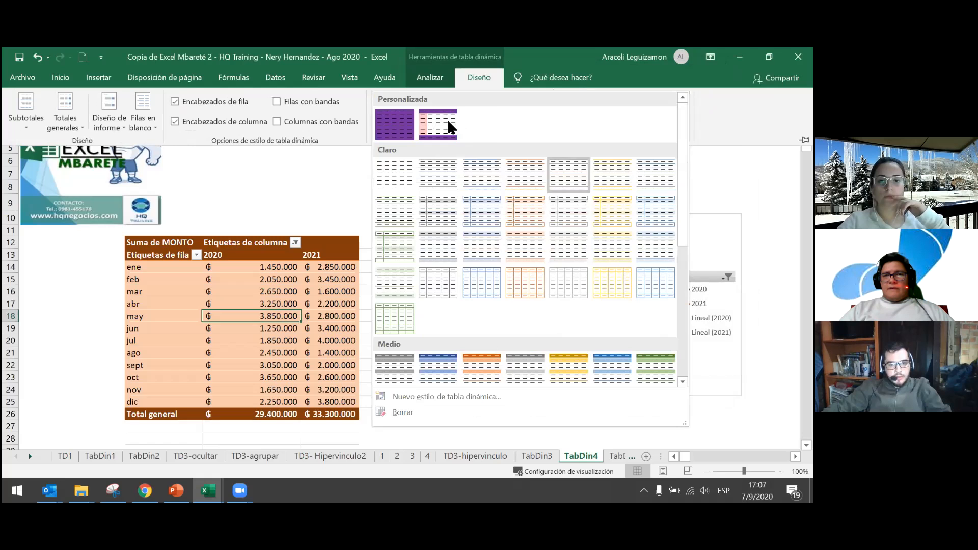
click(447, 126)
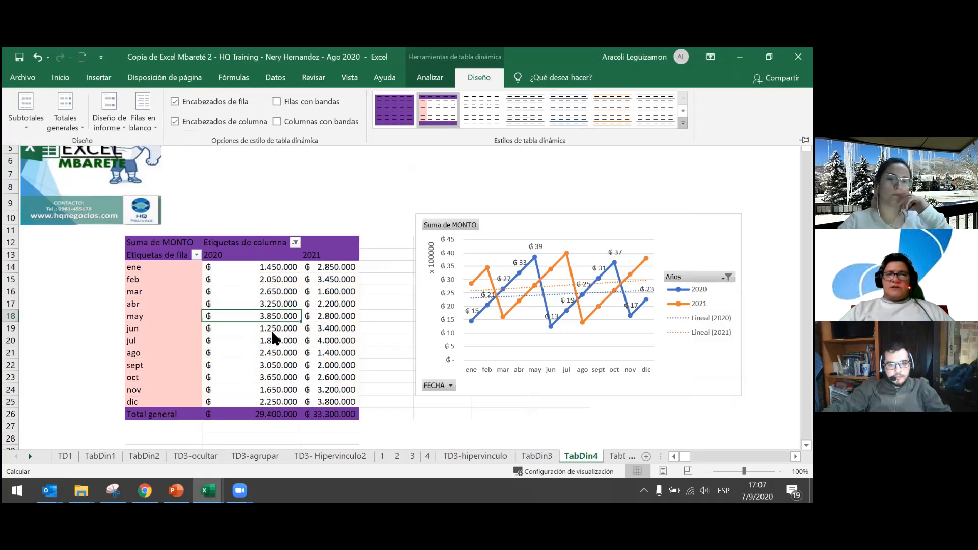
Step: Open the Hidrovias2 style for modification and examine which table elements already carry formatting and which remain available
right_click(451, 123)
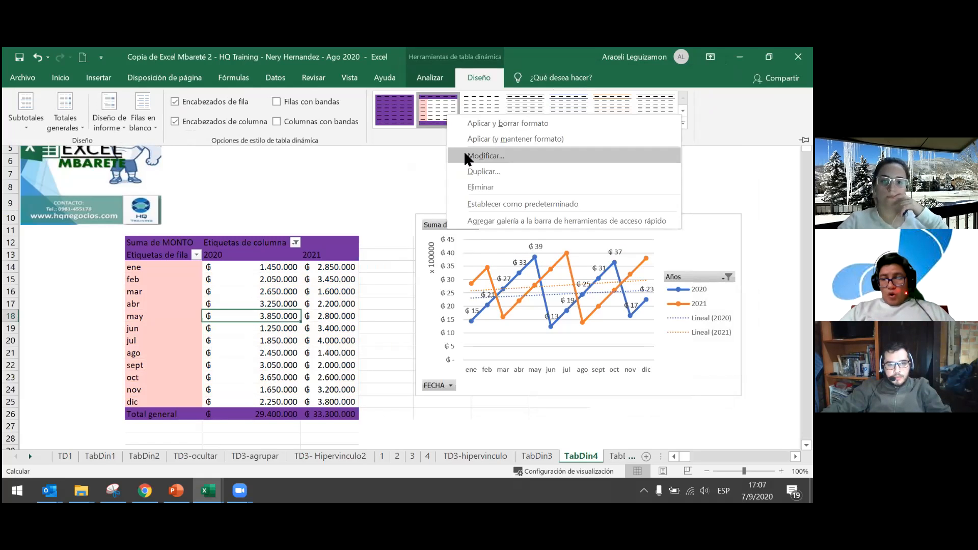
click(485, 154)
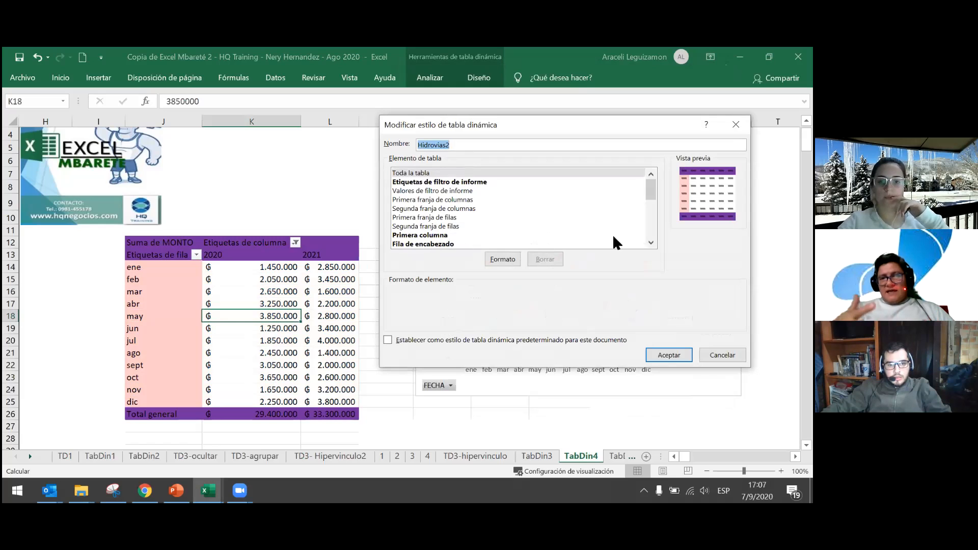
click(651, 243)
click(651, 244)
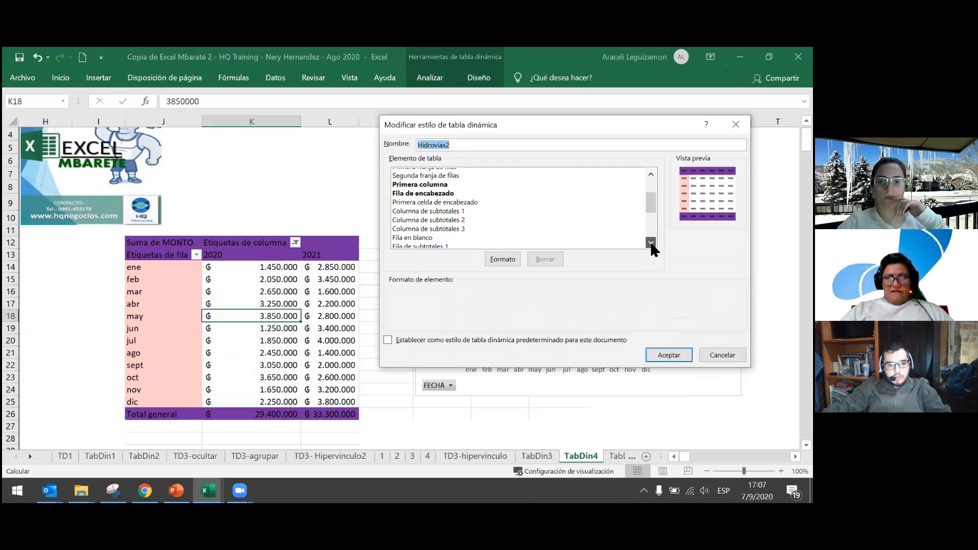
click(652, 243)
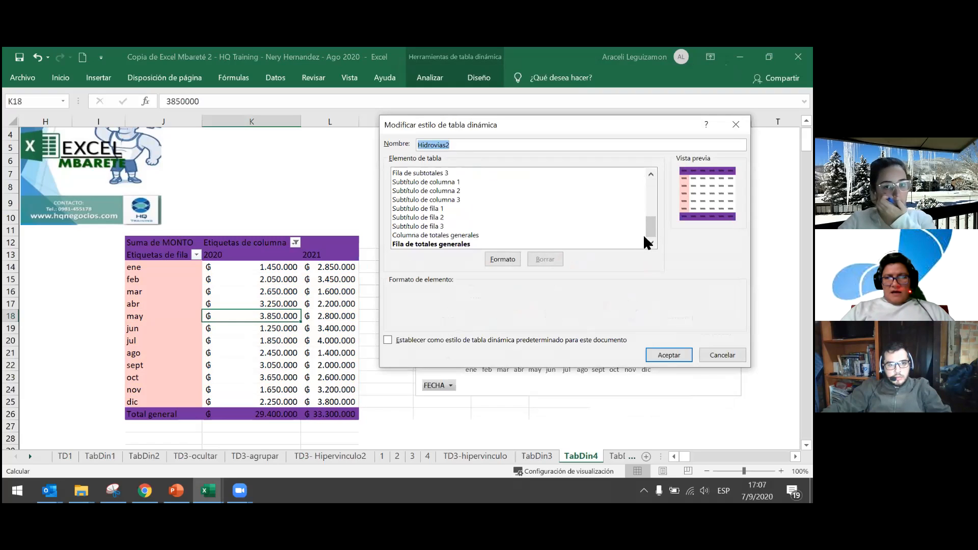
drag(651, 227, 651, 198)
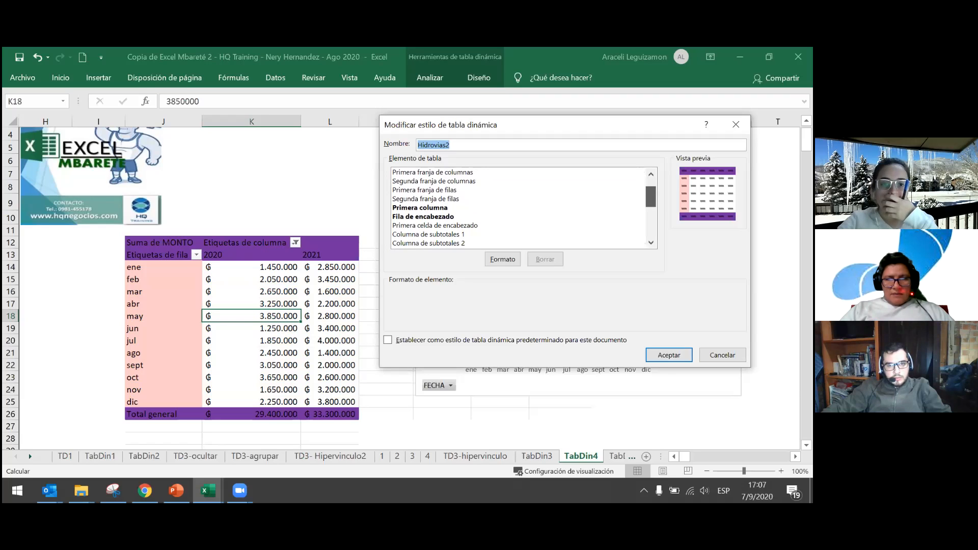
drag(651, 198, 651, 229)
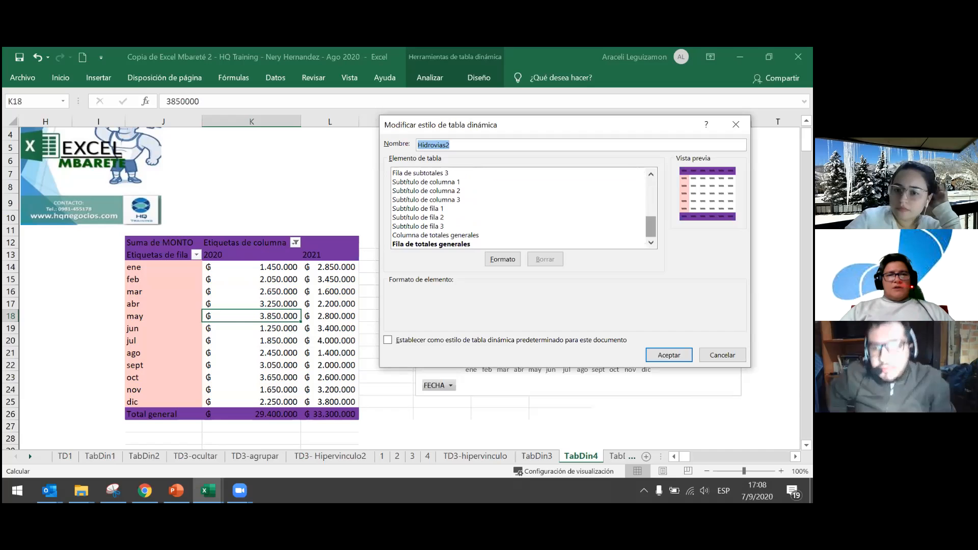
scroll(519, 208, up, 3)
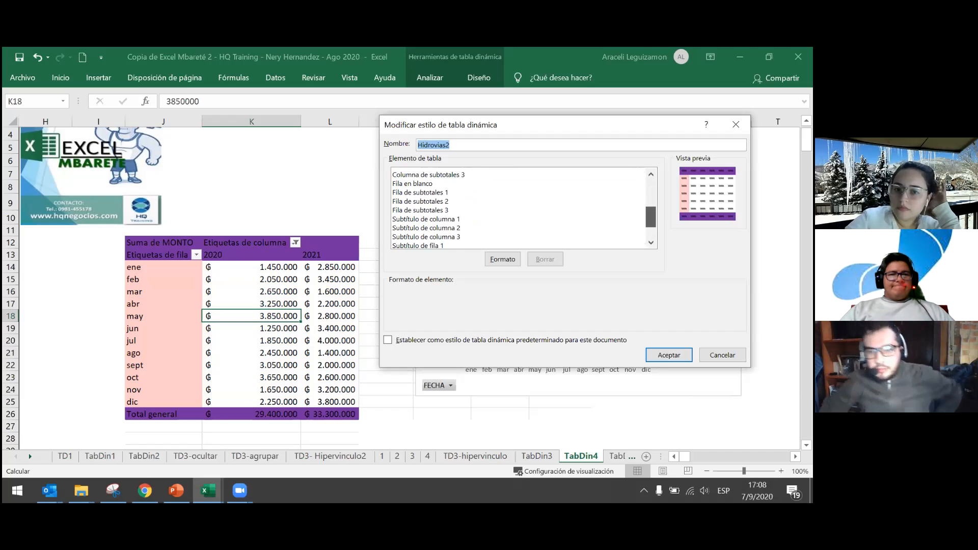
scroll(519, 208, up, 3)
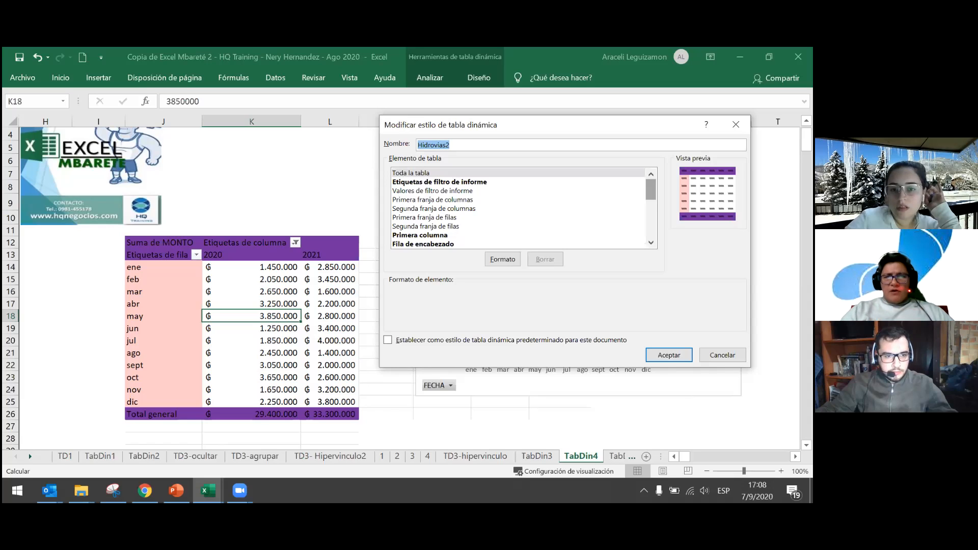
scroll(520, 209, down, 1)
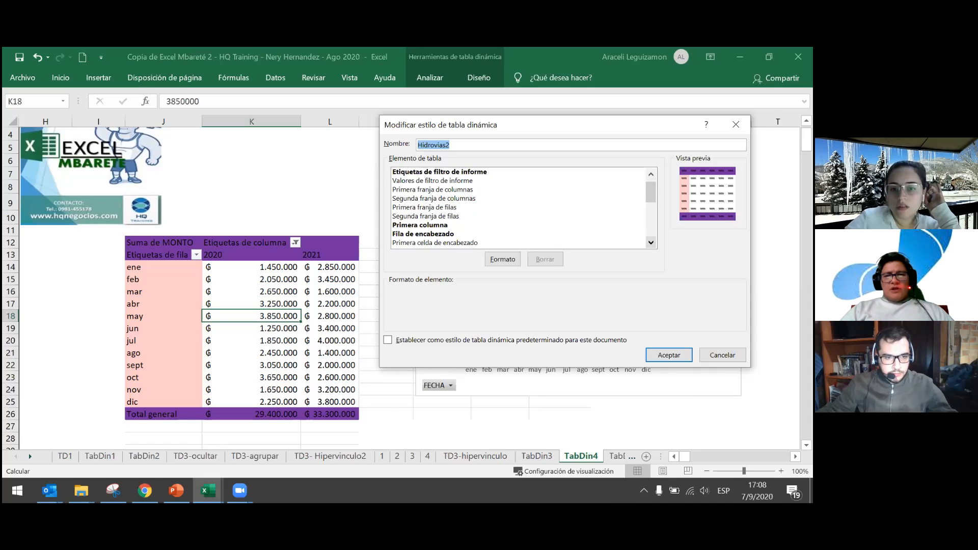
scroll(471, 216, up, 1)
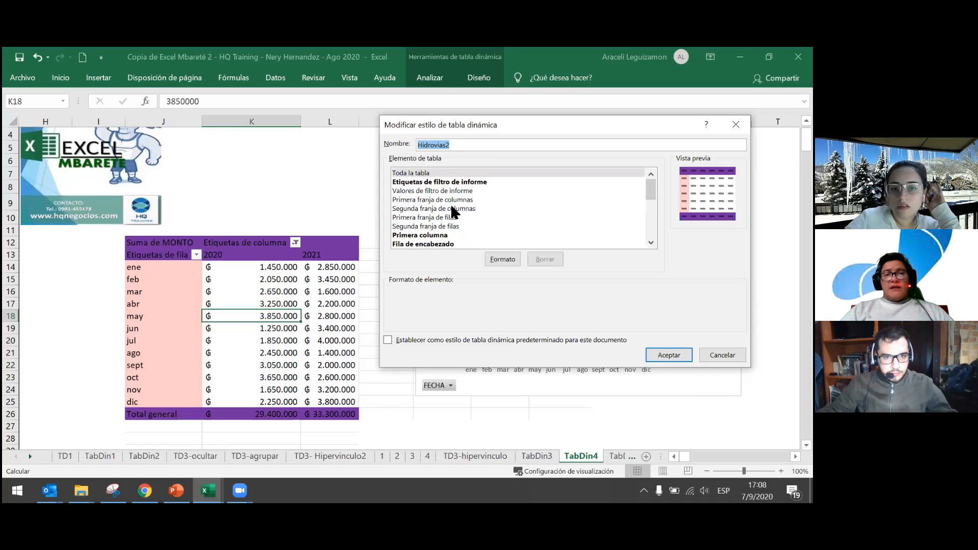
Step: Give the Valores de filtro de informe element of Hidrovias2 a light gold fill and save the style
click(441, 192)
click(512, 261)
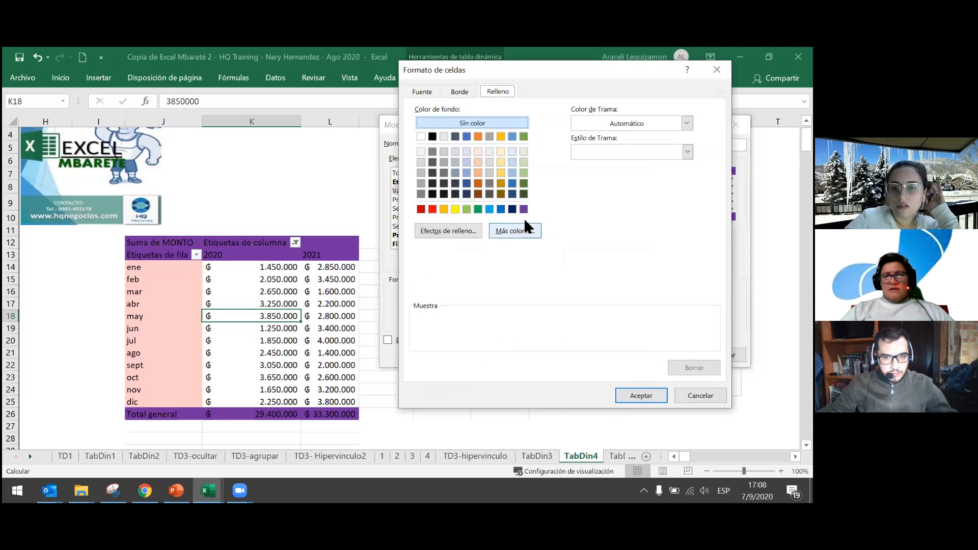
click(501, 162)
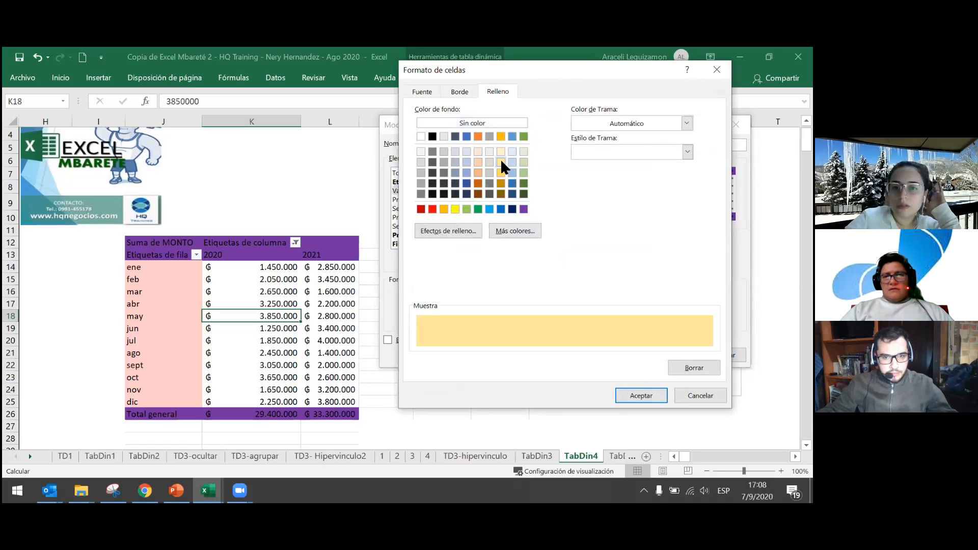
click(641, 395)
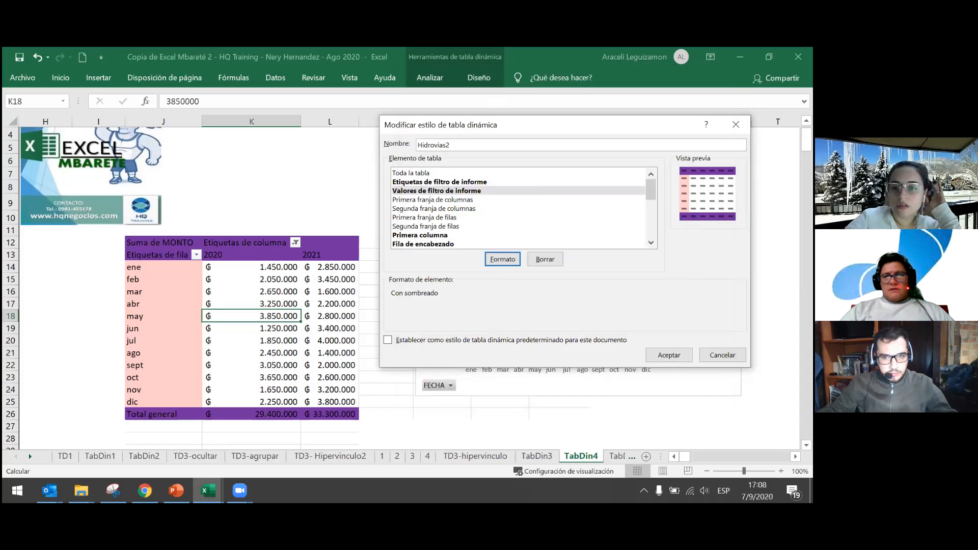
click(669, 356)
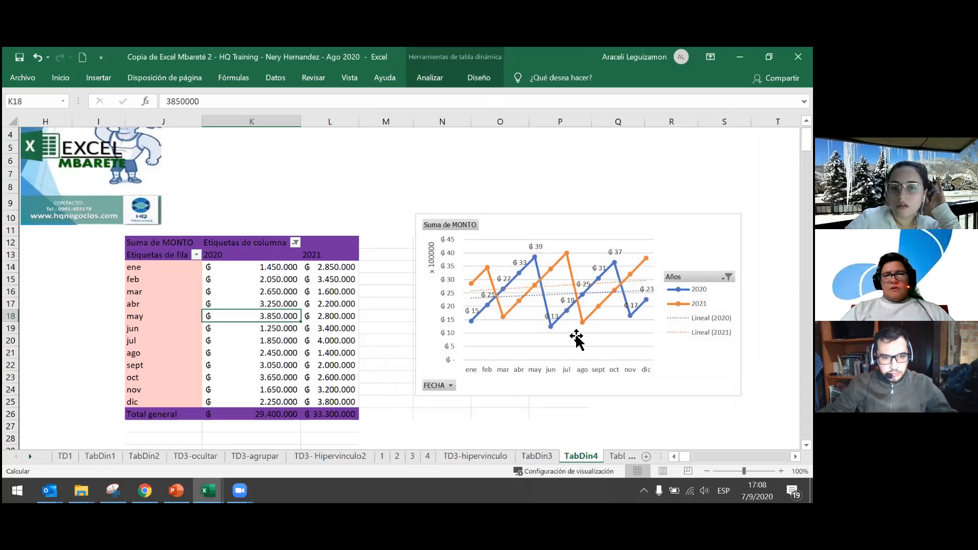
Step: Reapply the modified Hidrovias2 style to the TabDin4 pivot table and collapse the ribbon
click(430, 77)
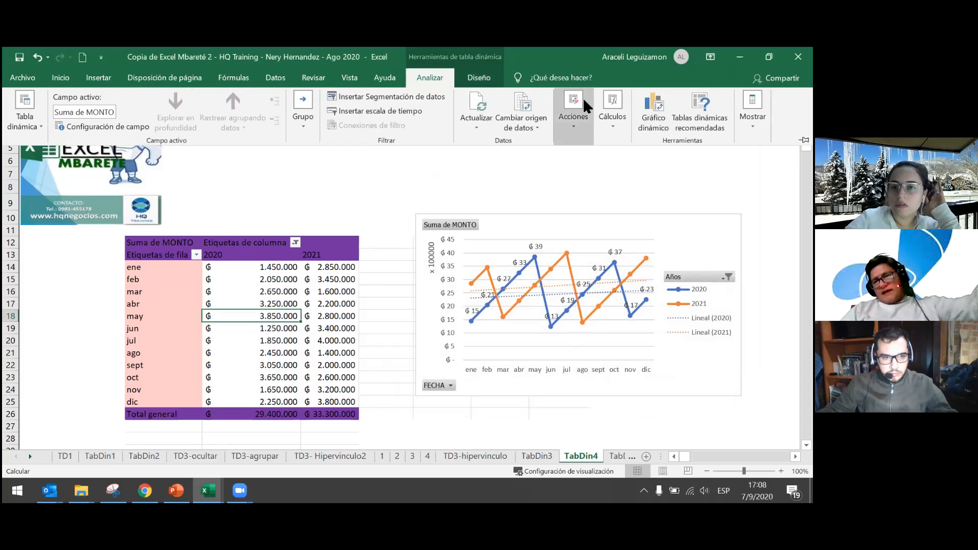
click(496, 82)
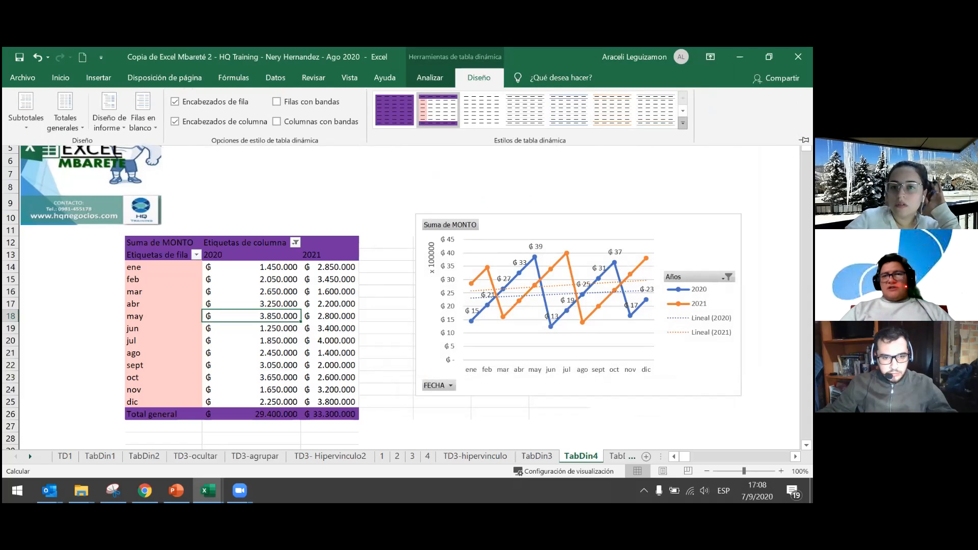
click(683, 123)
click(448, 120)
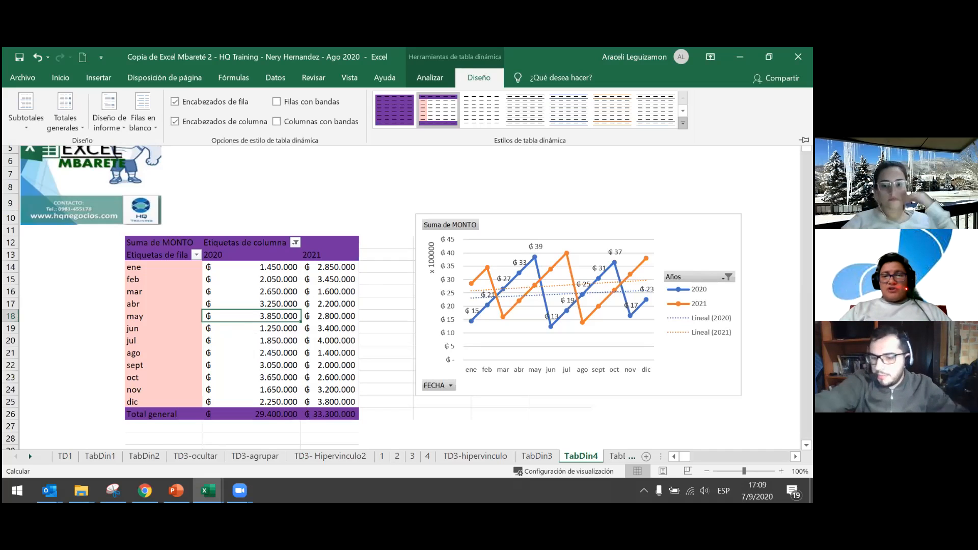
key(ctrl+F1)
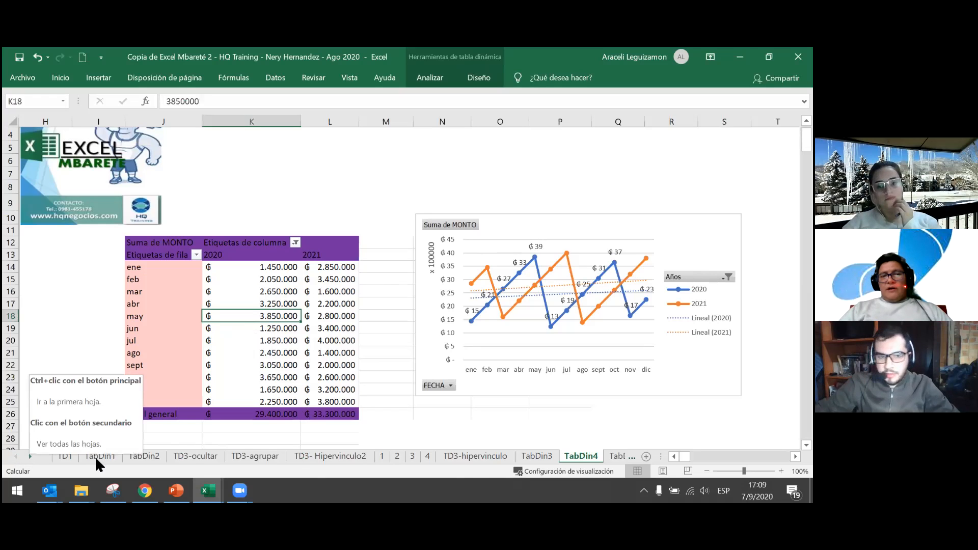
Step: Go to the TabDin5 exercise sheet and select the FECHA header in cell A10 of the work table
click(617, 456)
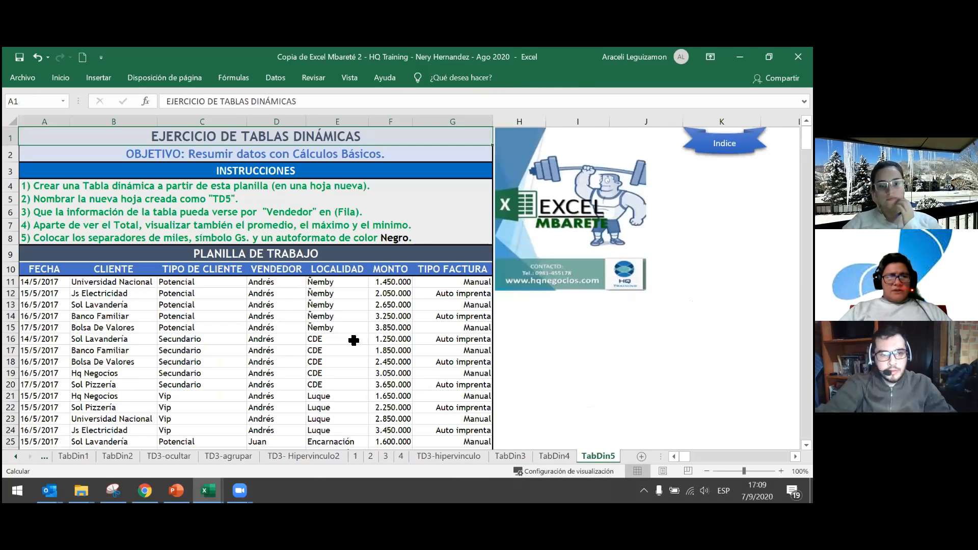
click(250, 338)
click(126, 306)
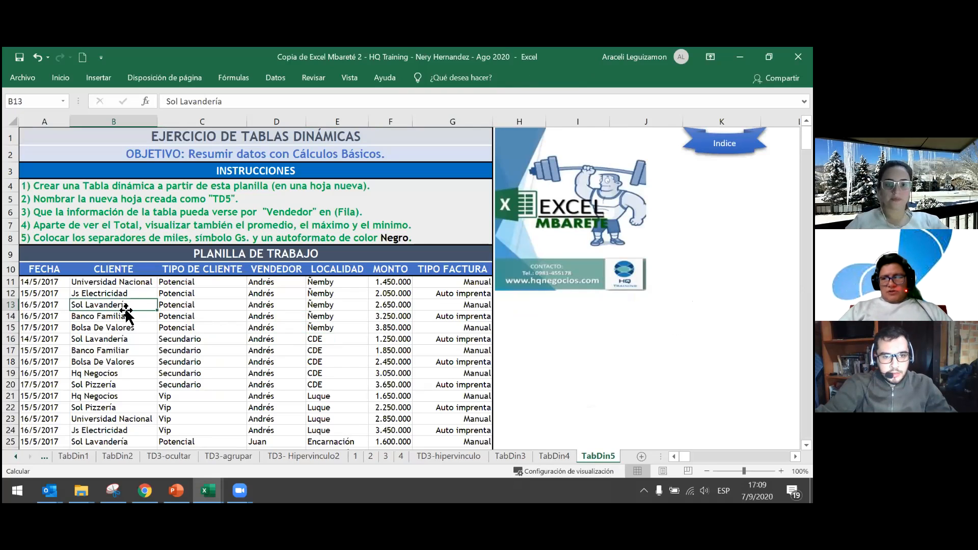
click(41, 295)
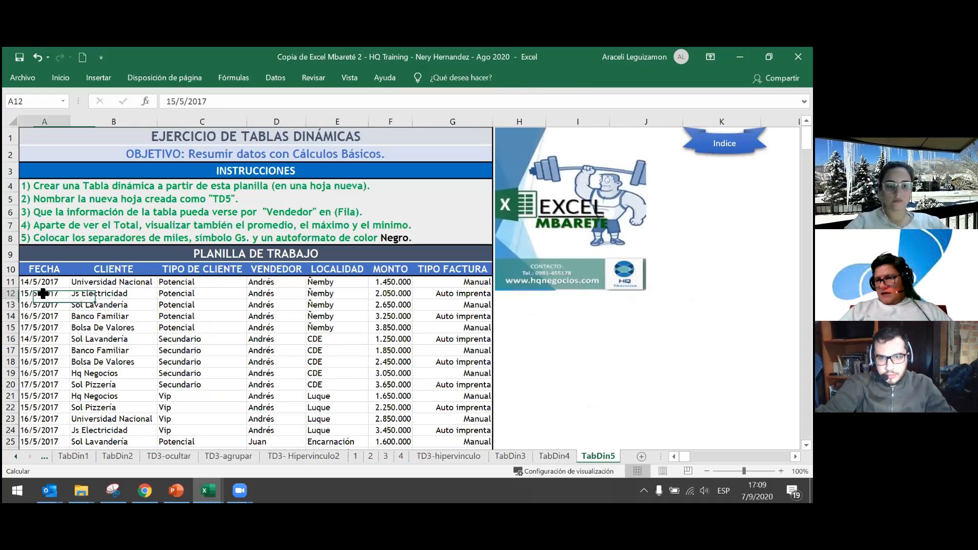
key(Up)
key(Up)
key(Up)
key(Down)
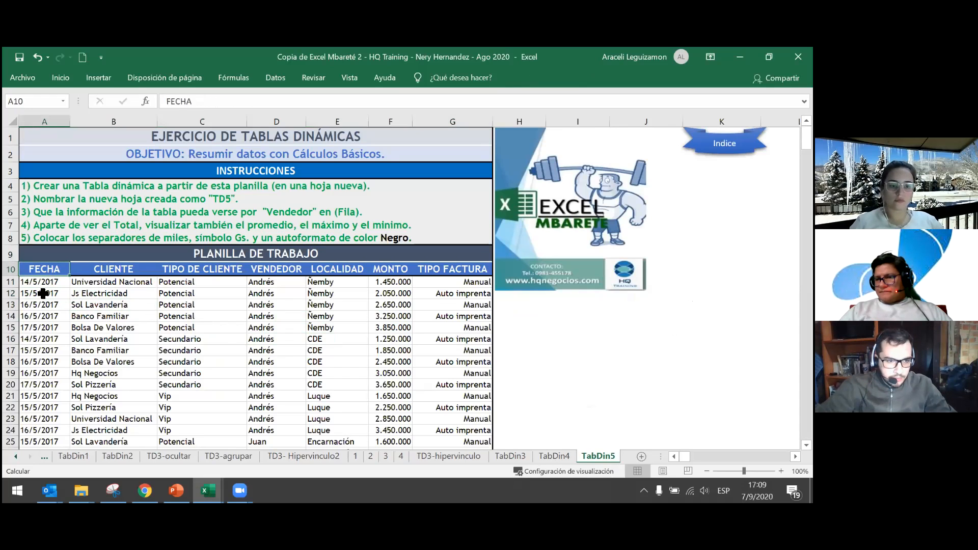
Step: Create a pivot table from the TabDin5 data range A10:G67 on a new worksheet
key(ctrl+shift+Right)
key(ctrl+shift+Down)
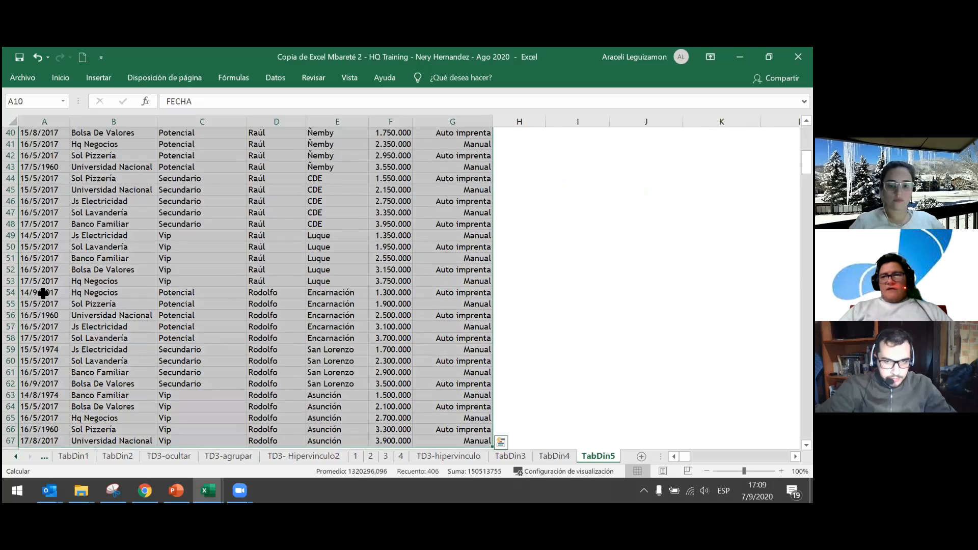
click(90, 81)
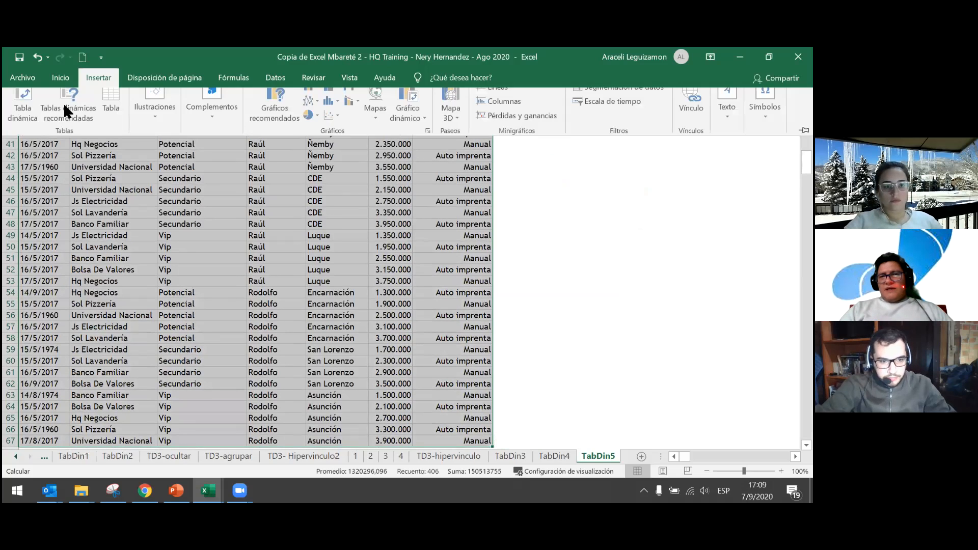
click(28, 114)
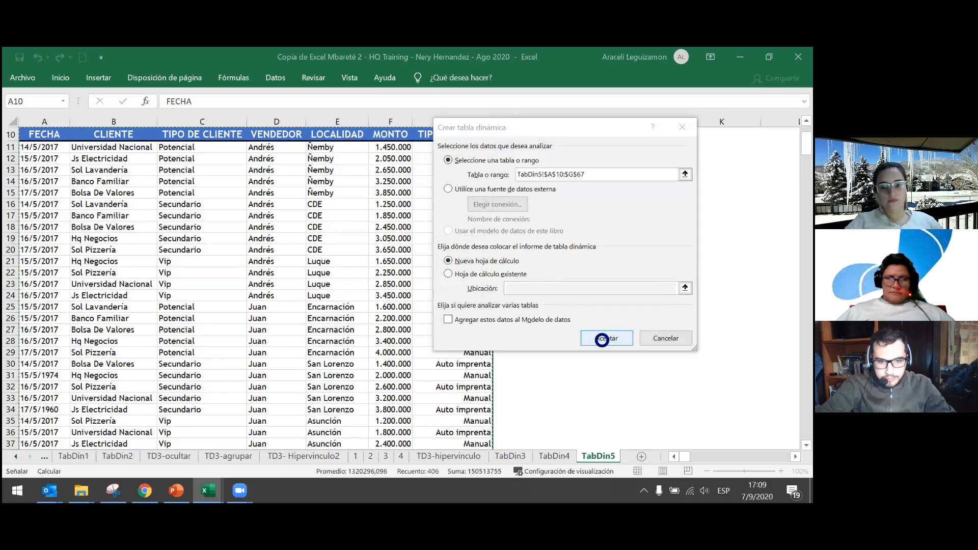
click(609, 338)
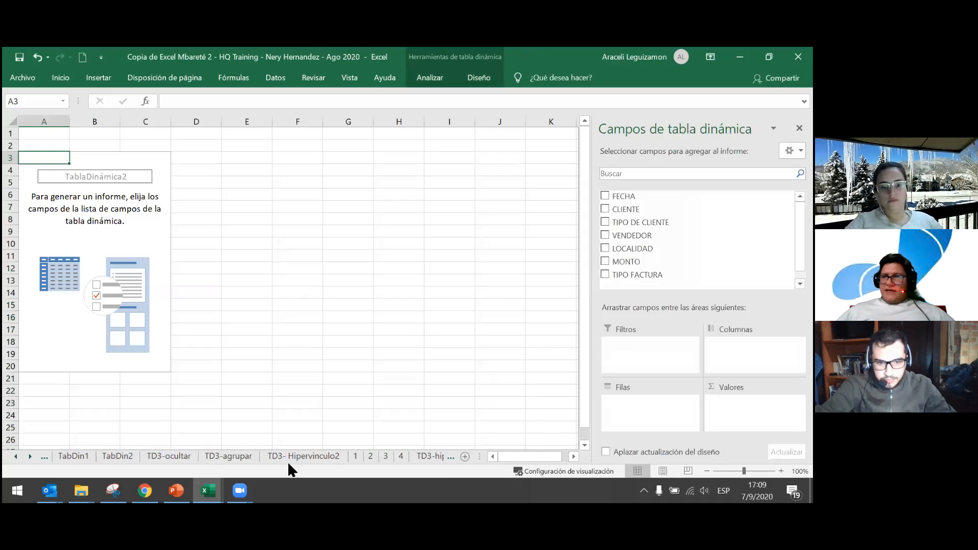
Step: Rename the new pivot table sheet as TD5, following the instructions on the TabDin5 sheet
click(33, 455)
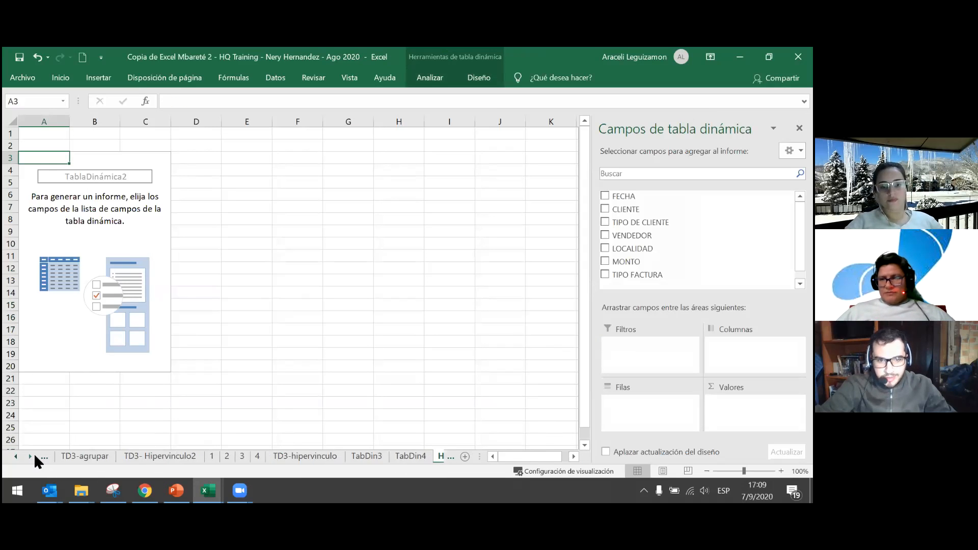
click(334, 455)
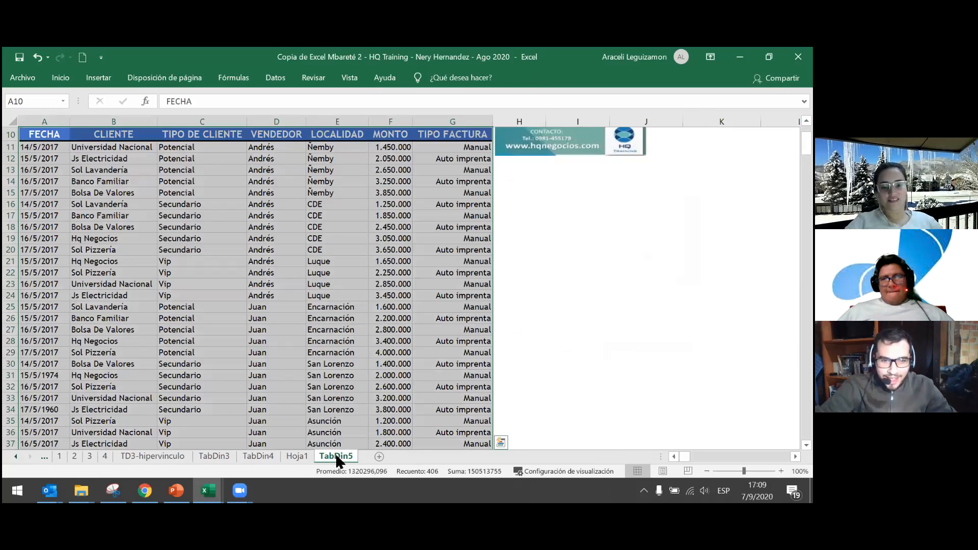
click(168, 218)
scroll(54, 249, up, 3)
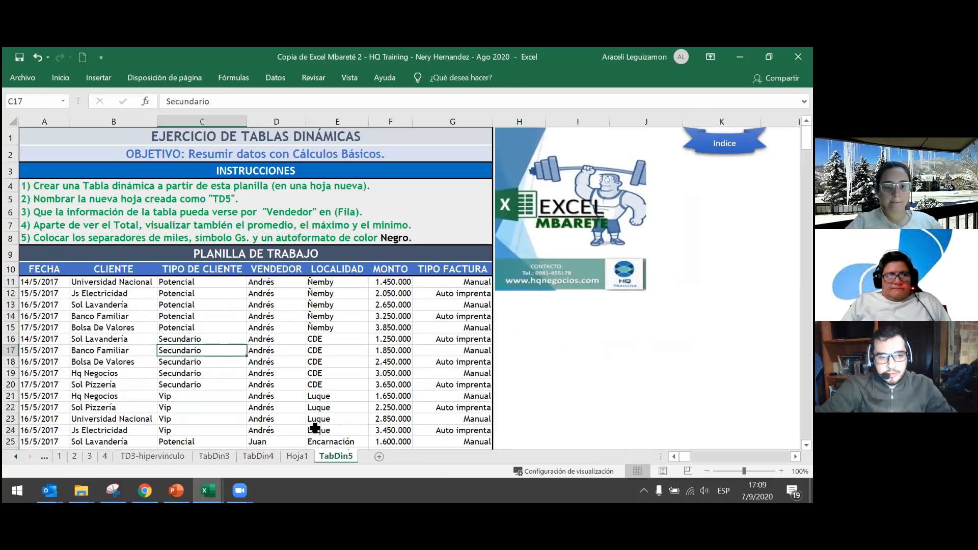
click(304, 457)
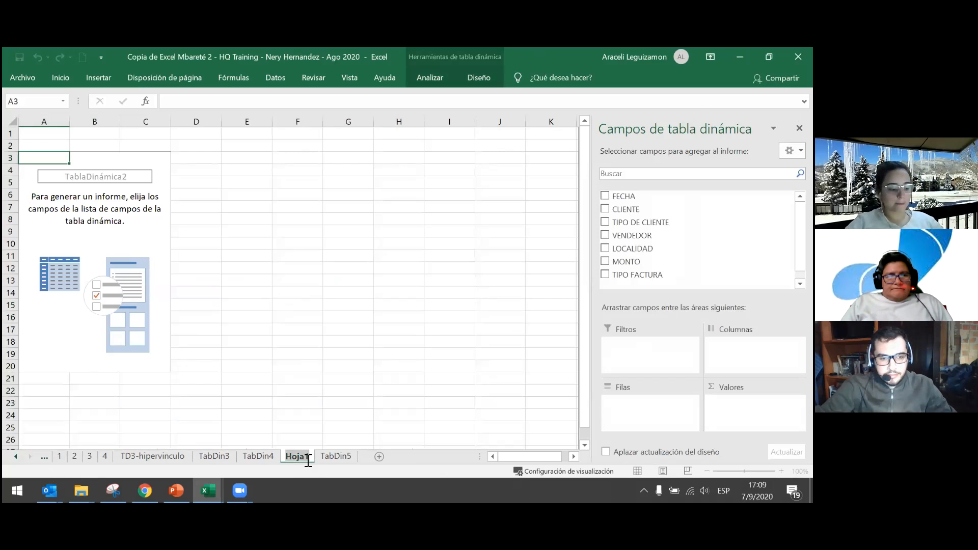
text(TD5)
Step: Review the exercise instructions and source data on the TabDin5 sheet
click(319, 453)
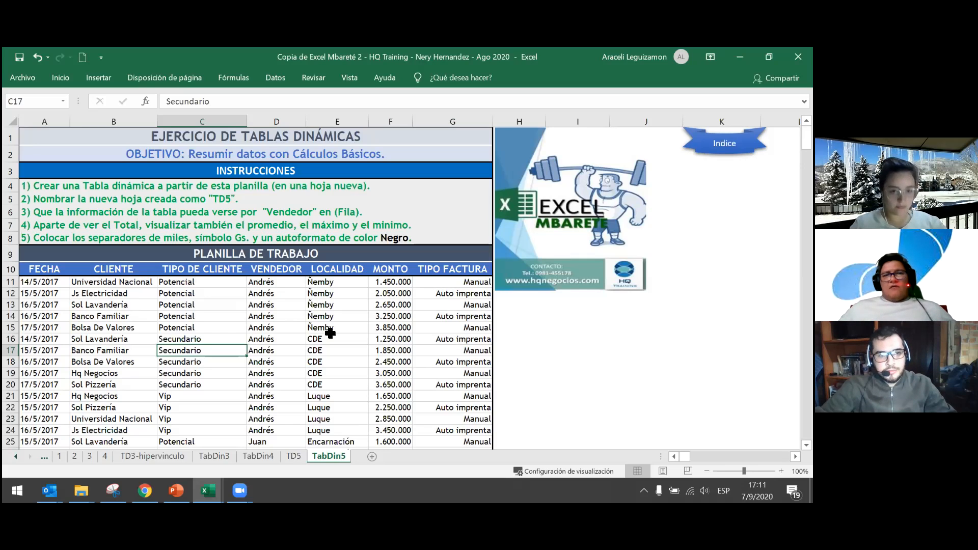
click(192, 317)
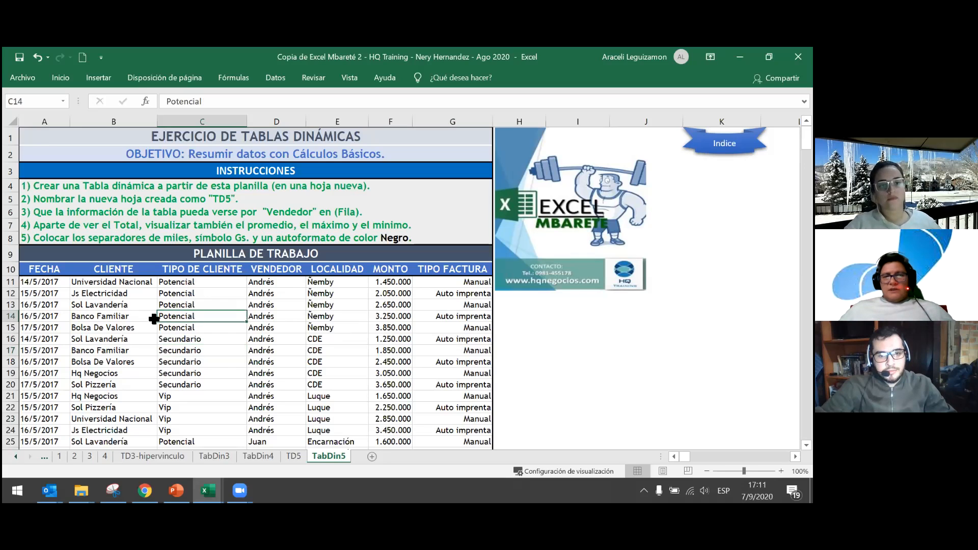
click(49, 305)
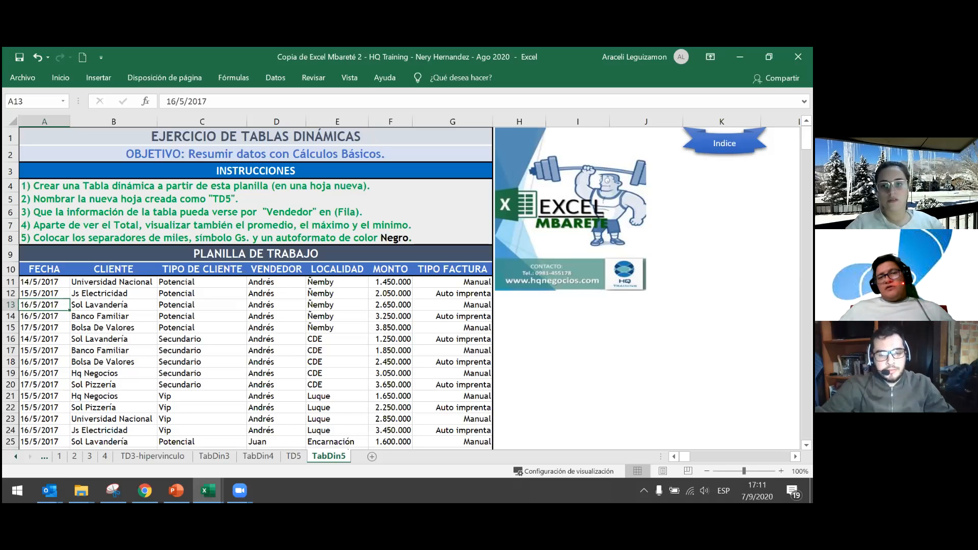
click(239, 490)
click(297, 435)
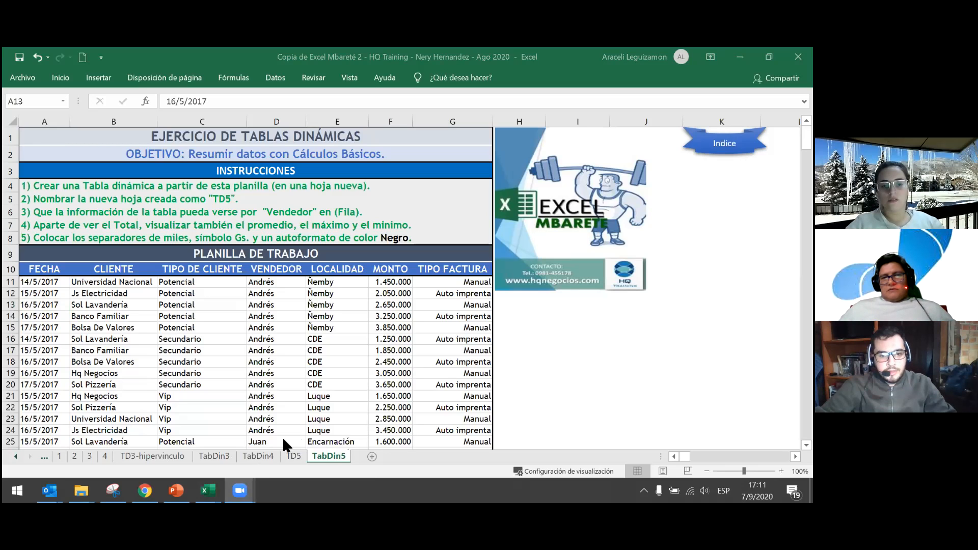
mouse_move(240, 490)
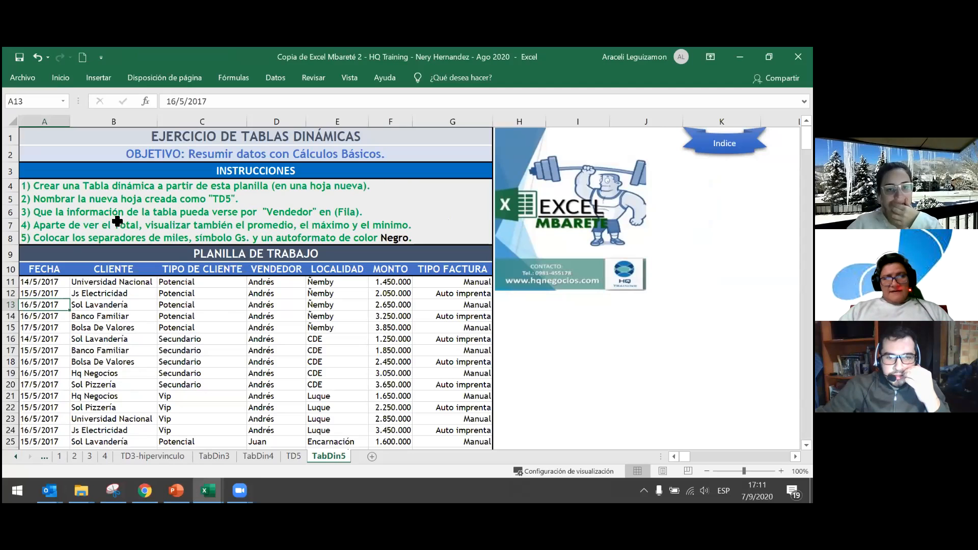
click(293, 456)
click(326, 455)
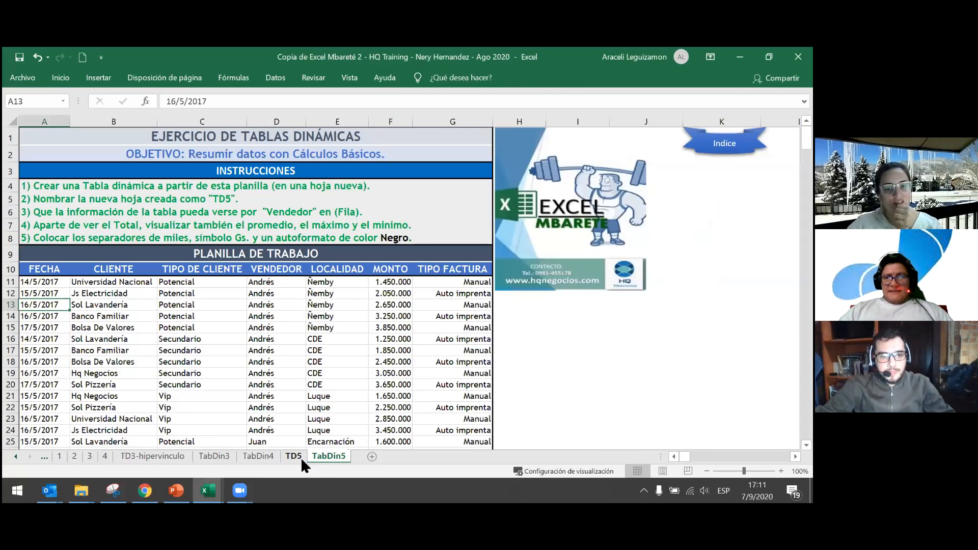
Step: Set up the TD5 pivot table with VENDEDOR as rows and the sum of MONTO as values
click(300, 456)
click(97, 268)
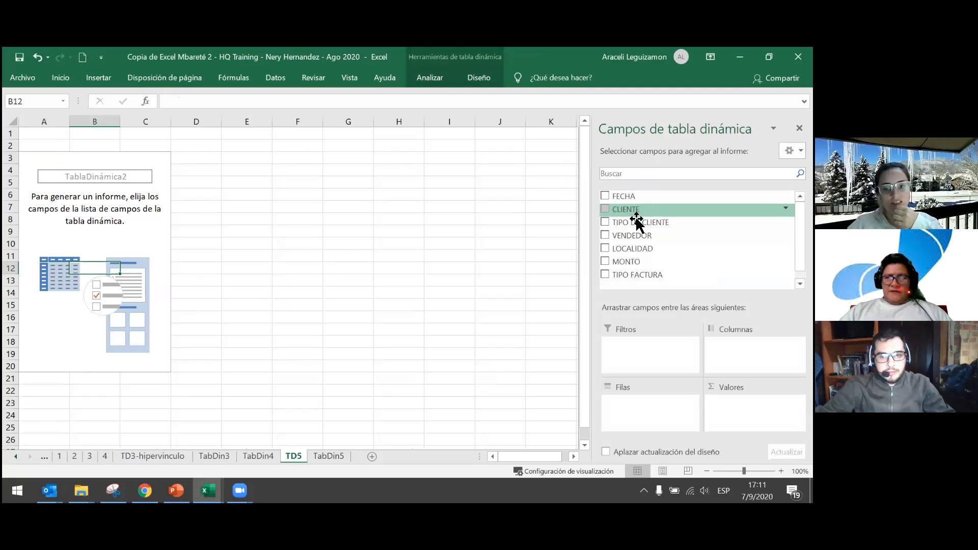
drag(630, 235, 640, 408)
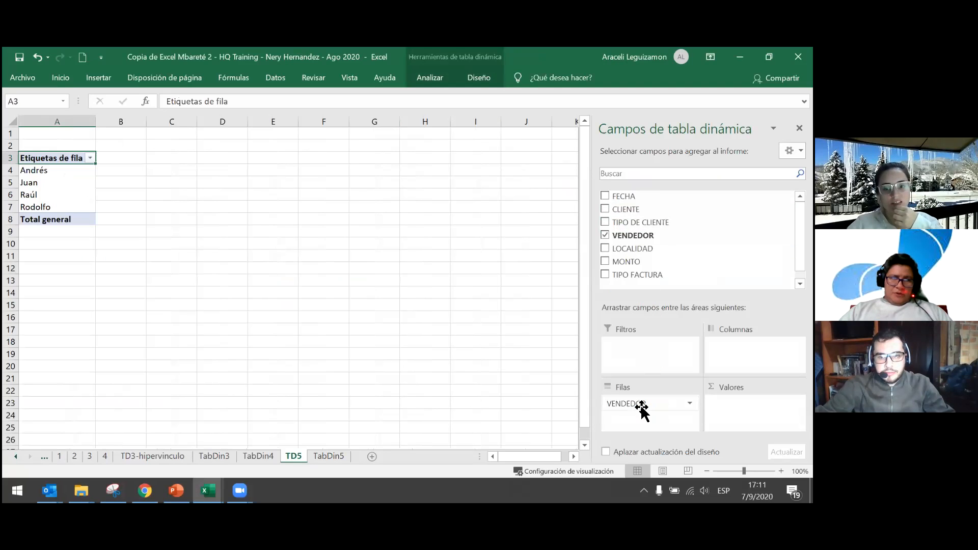
drag(640, 262, 754, 407)
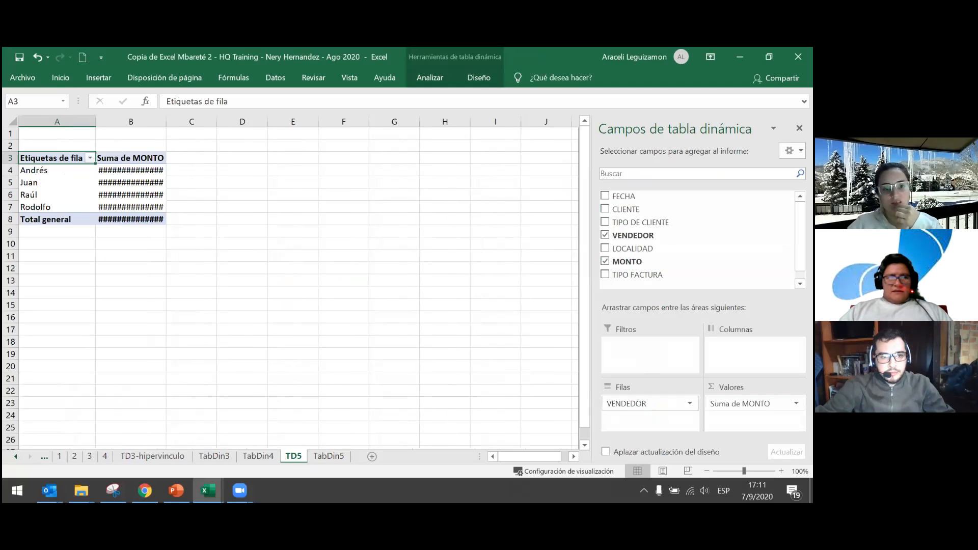
Step: Format the Suma de MONTO values in the pivot table as Número with thousands separators
click(333, 454)
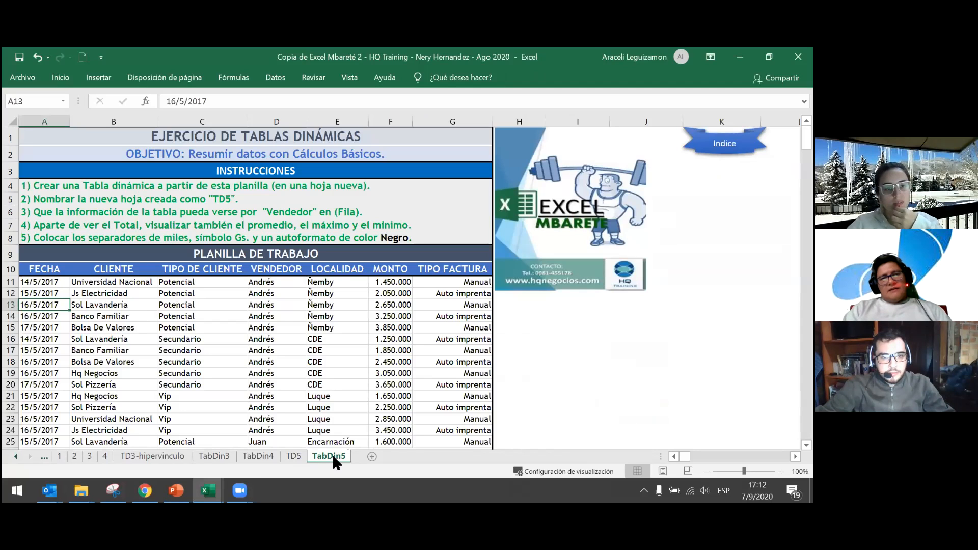
click(298, 454)
right_click(118, 222)
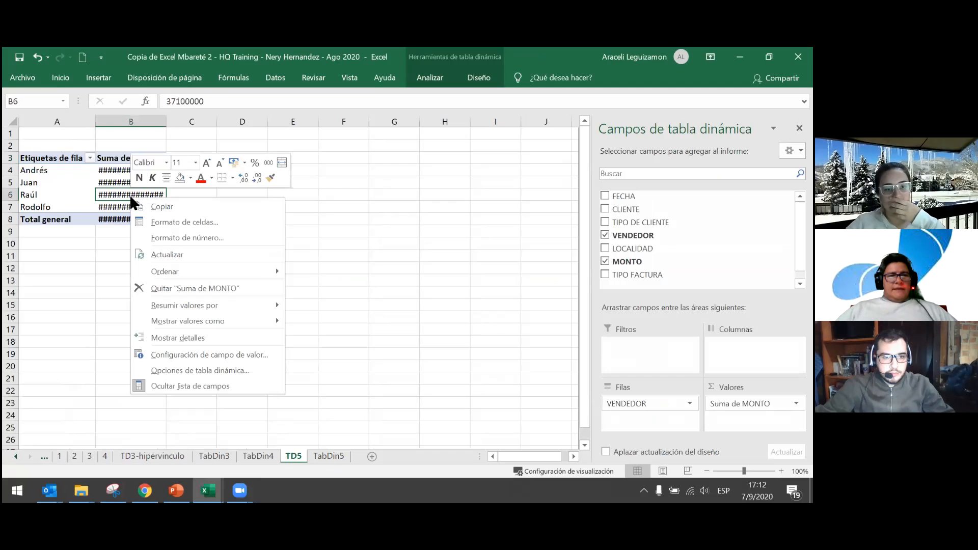
click(153, 237)
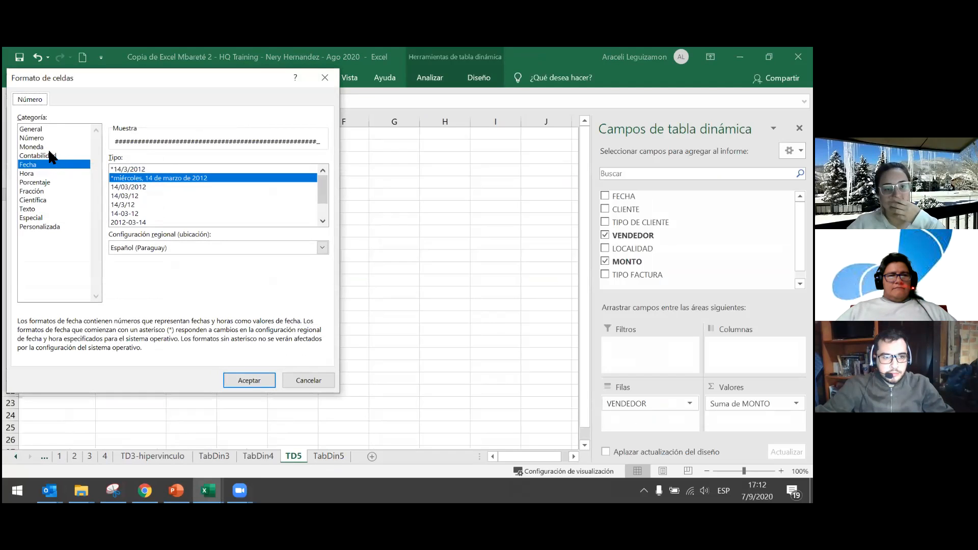
click(35, 138)
click(249, 380)
Step: Recheck the TabDin5 instructions and examine the pivot table, chart and notes on pivot table types on the TabDin2 sheet
click(330, 456)
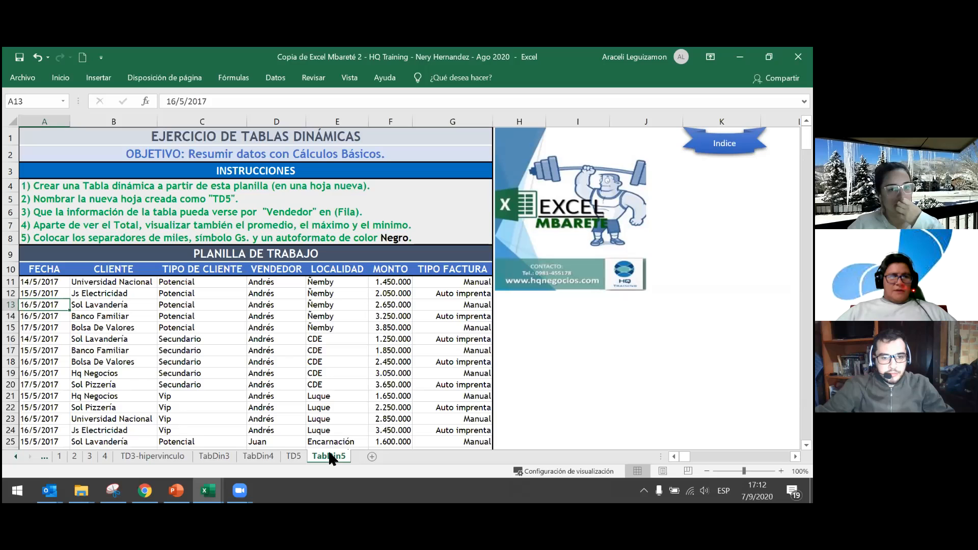
click(297, 457)
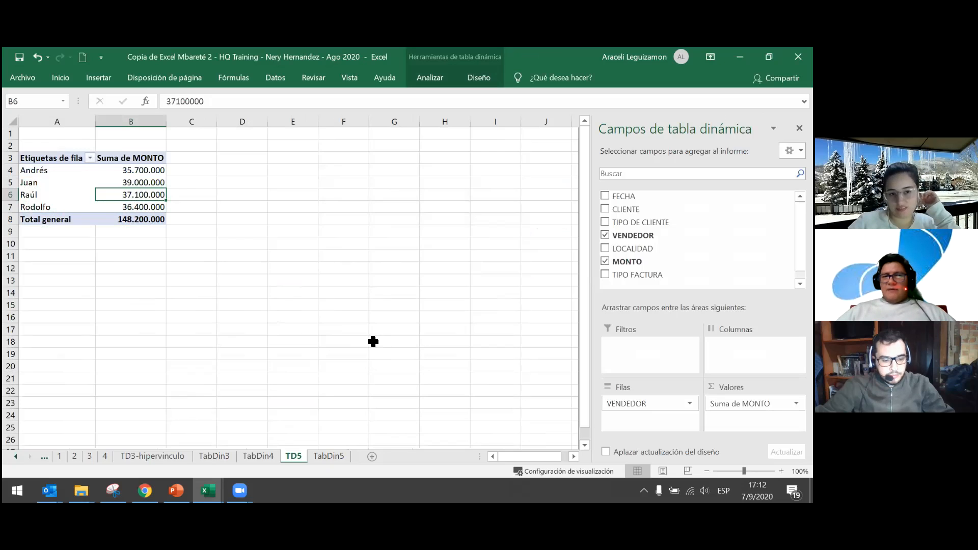
click(16, 457)
click(17, 458)
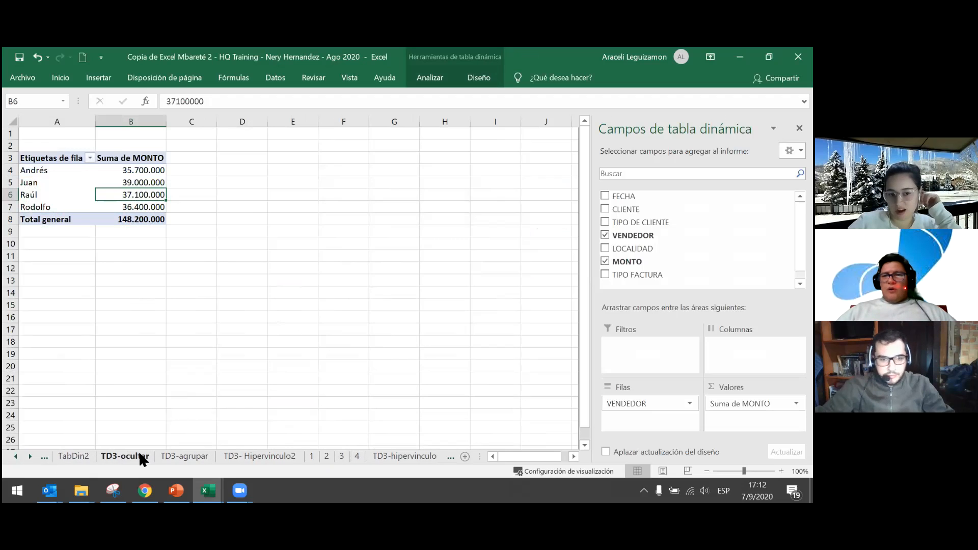
click(14, 457)
click(12, 457)
click(142, 457)
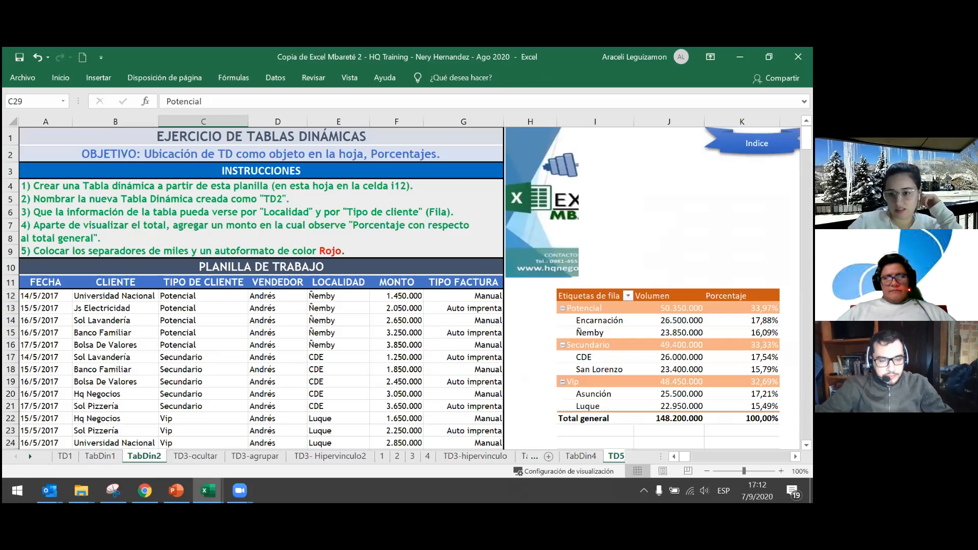
click(742, 307)
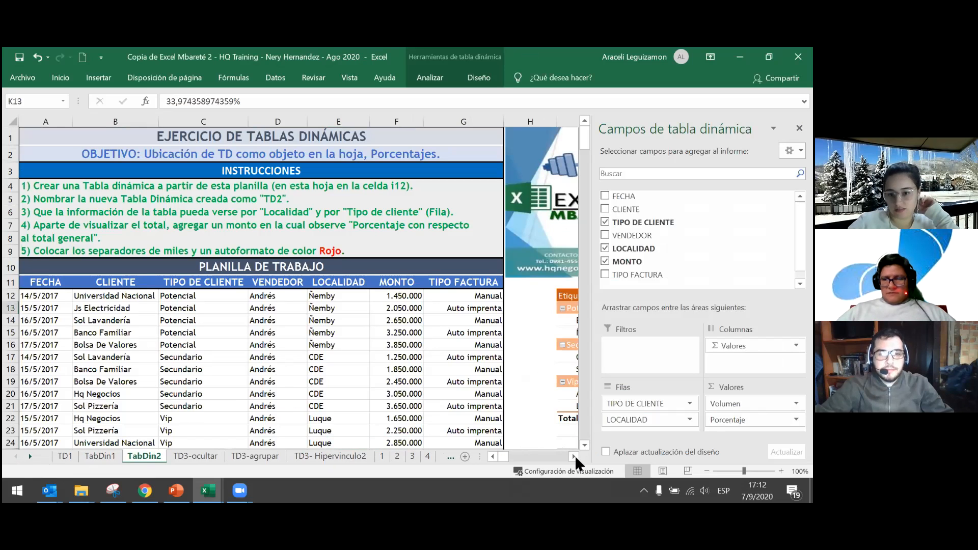
click(574, 456)
click(574, 457)
click(574, 457)
click(574, 456)
click(574, 456)
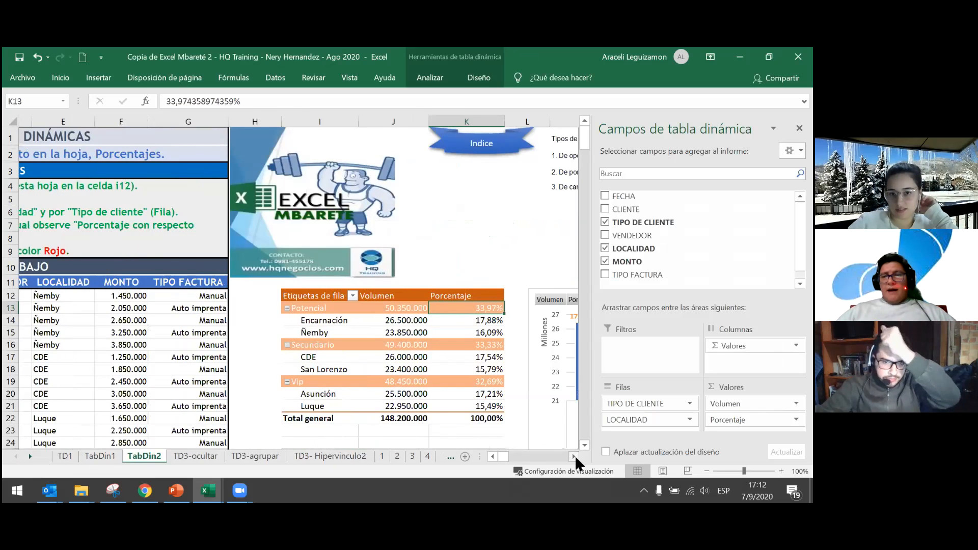
click(574, 457)
click(574, 457)
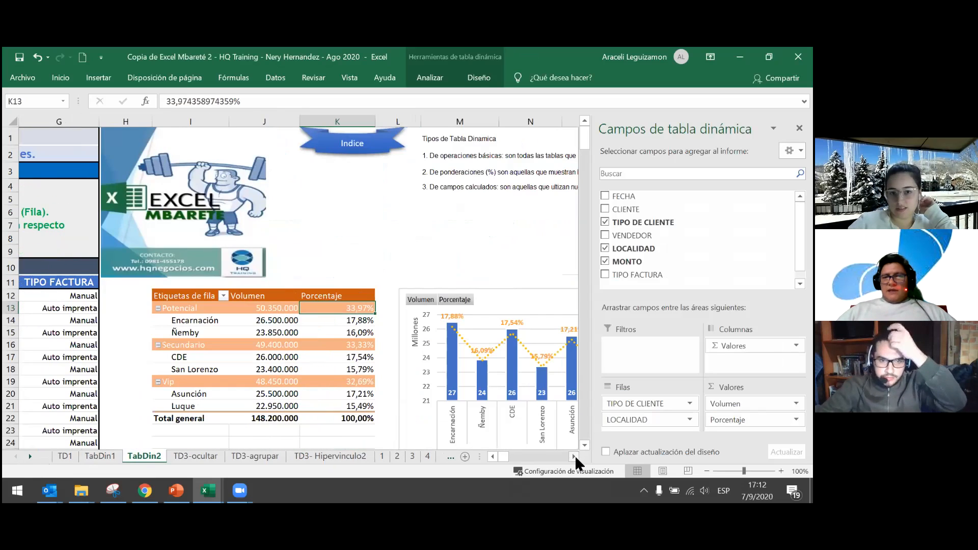
click(574, 457)
click(575, 456)
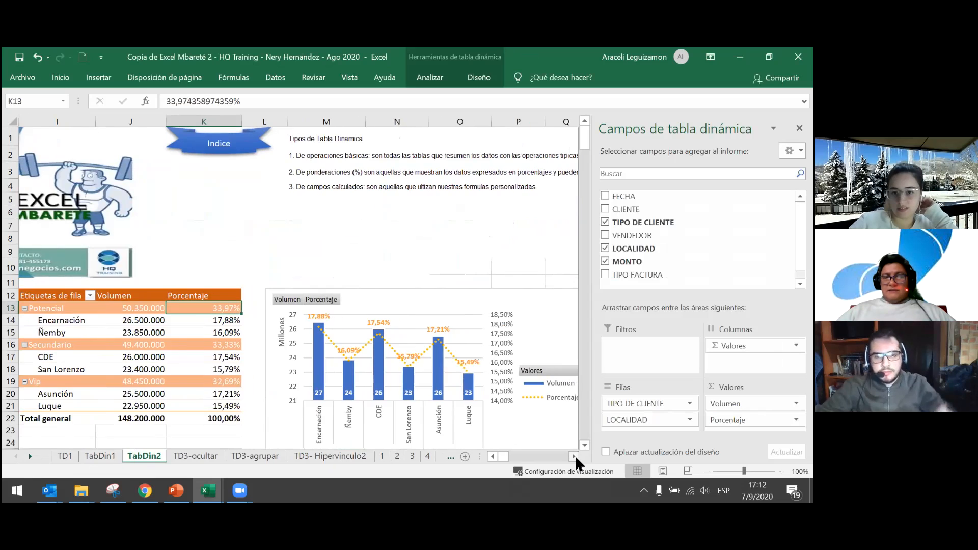
click(574, 456)
click(574, 457)
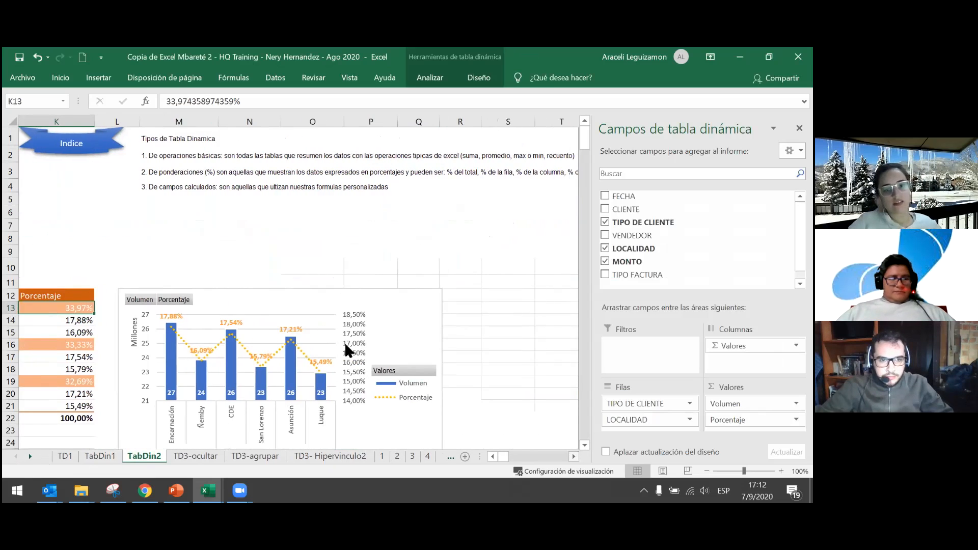
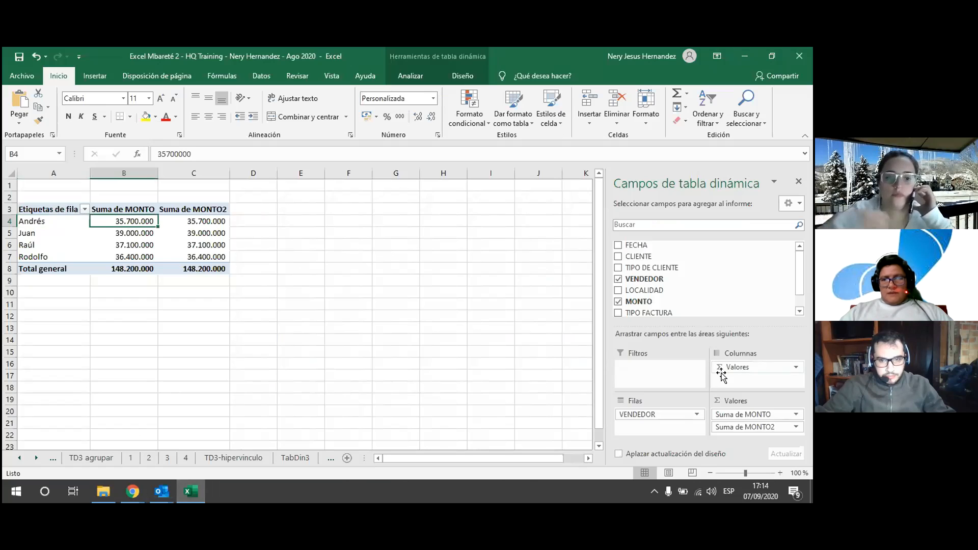
Step: Undo the last MONTO addition, add MONTO to the values a second time and summarise it by Máx
key(ctrl+z)
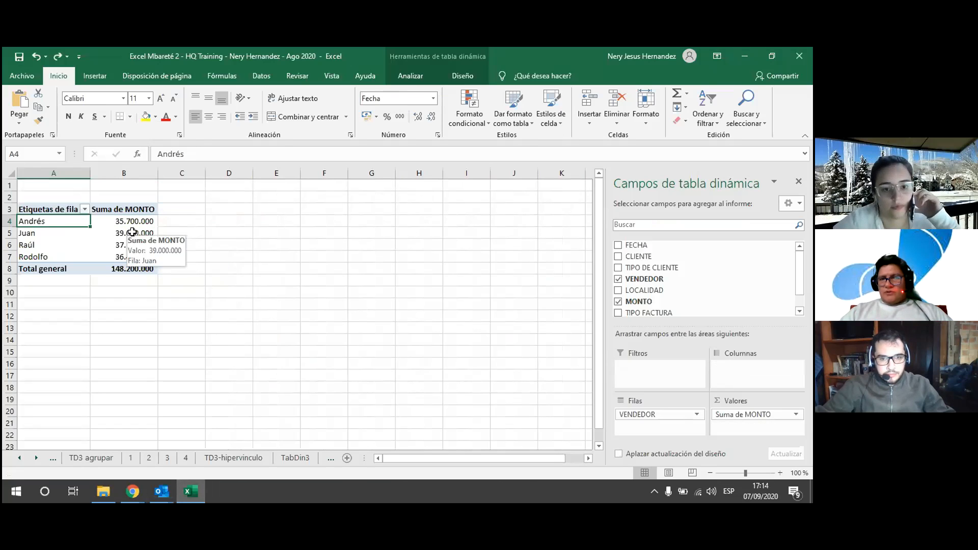
drag(647, 300, 749, 425)
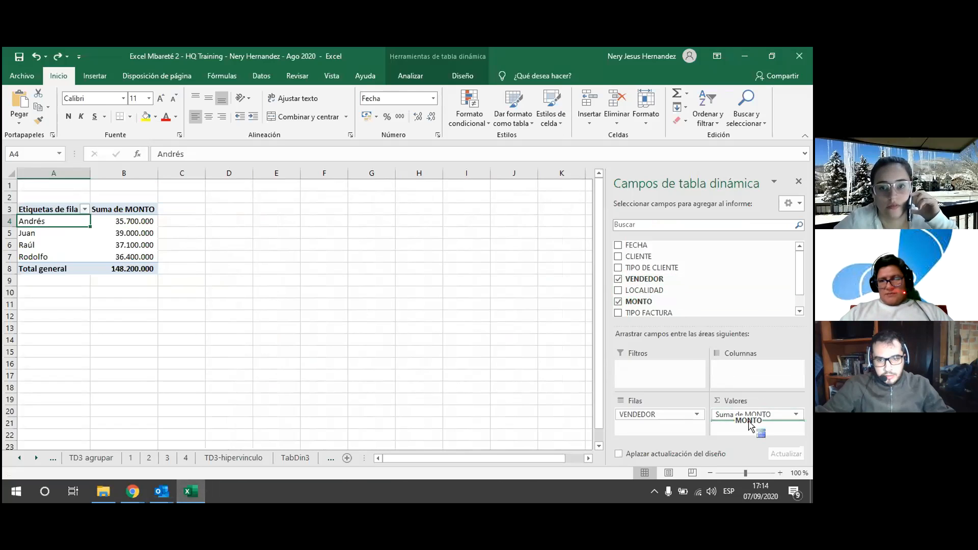
drag(749, 425, 750, 424)
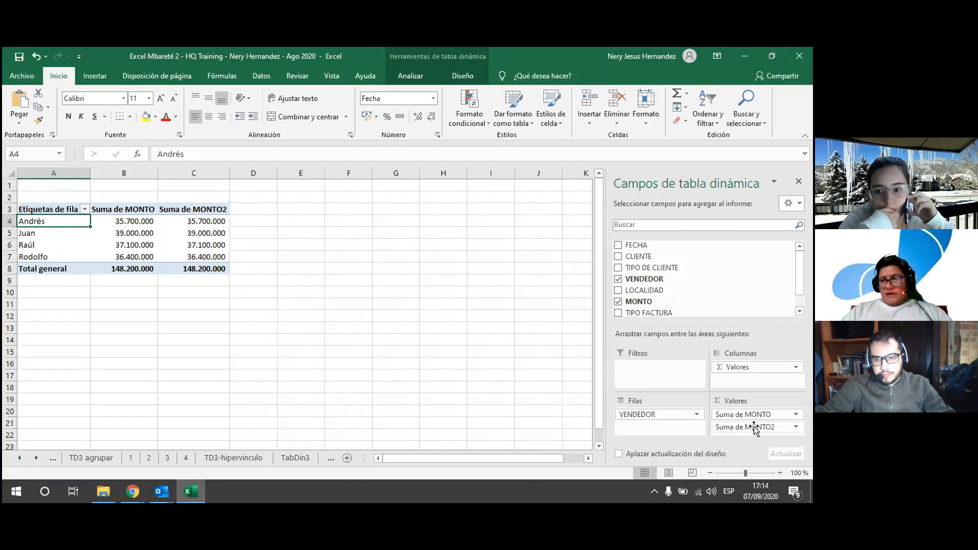
click(754, 426)
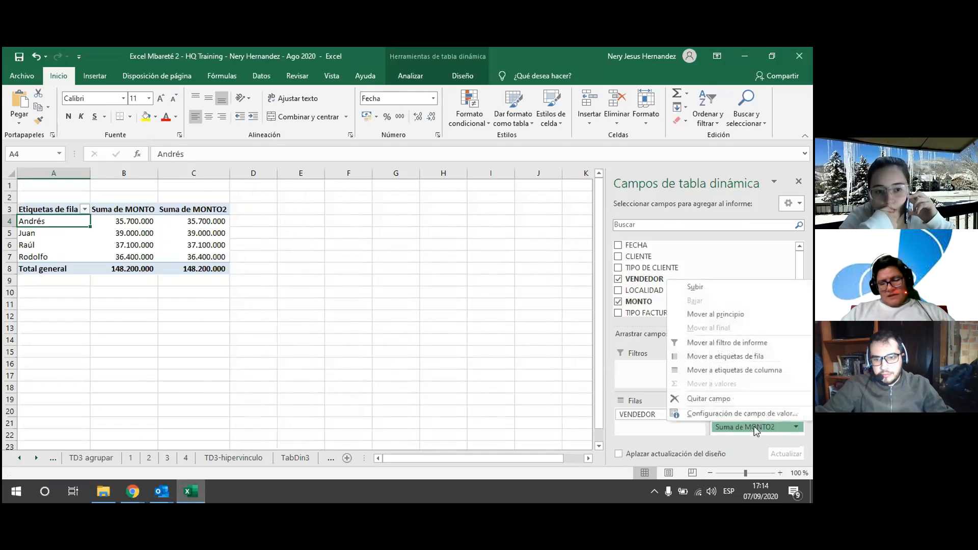
click(751, 418)
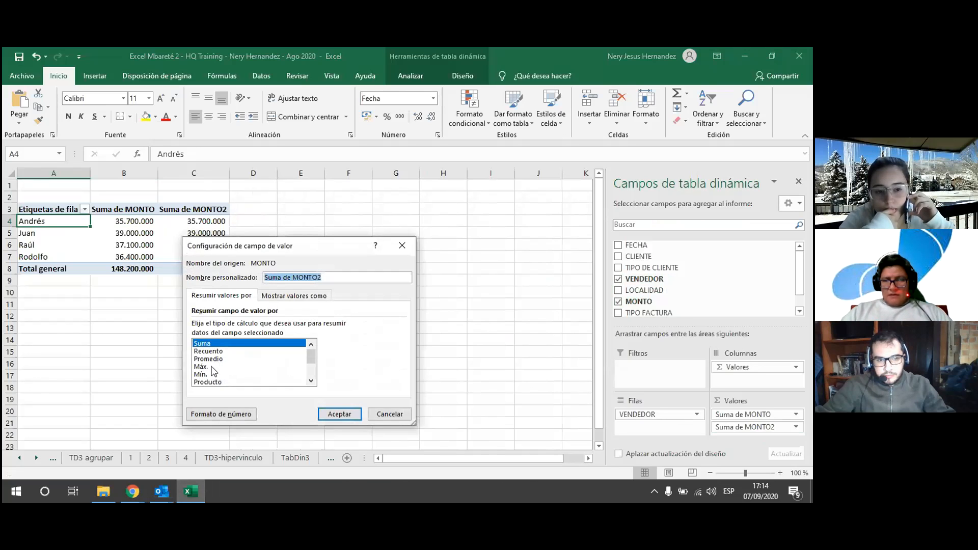
click(212, 366)
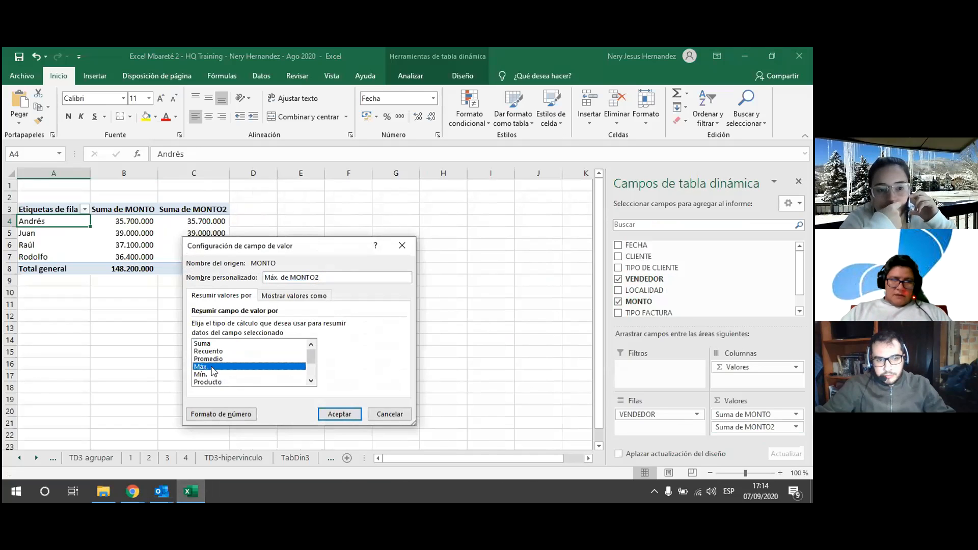
click(339, 414)
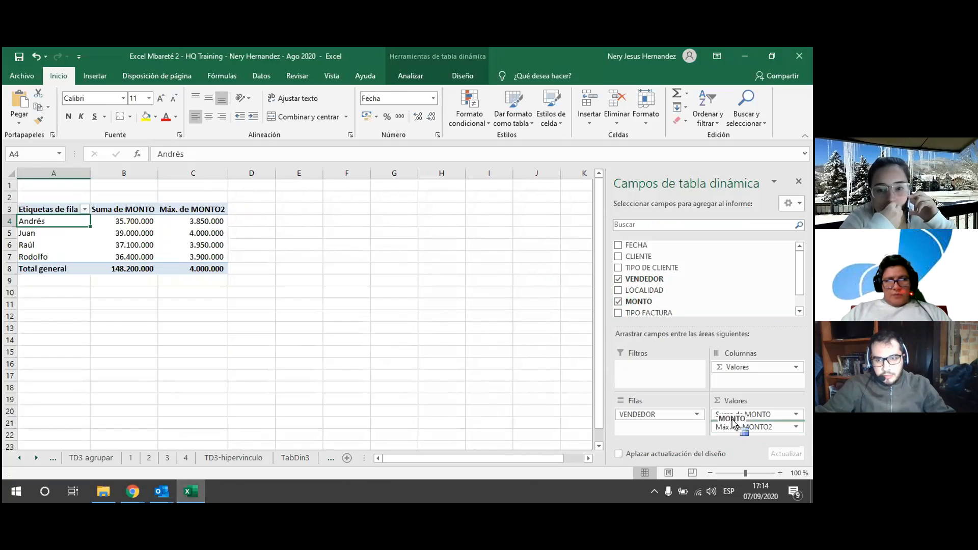
Step: Add MONTO to the values two more times and summarise Suma de MONTO2 by Mín
drag(744, 428, 744, 429)
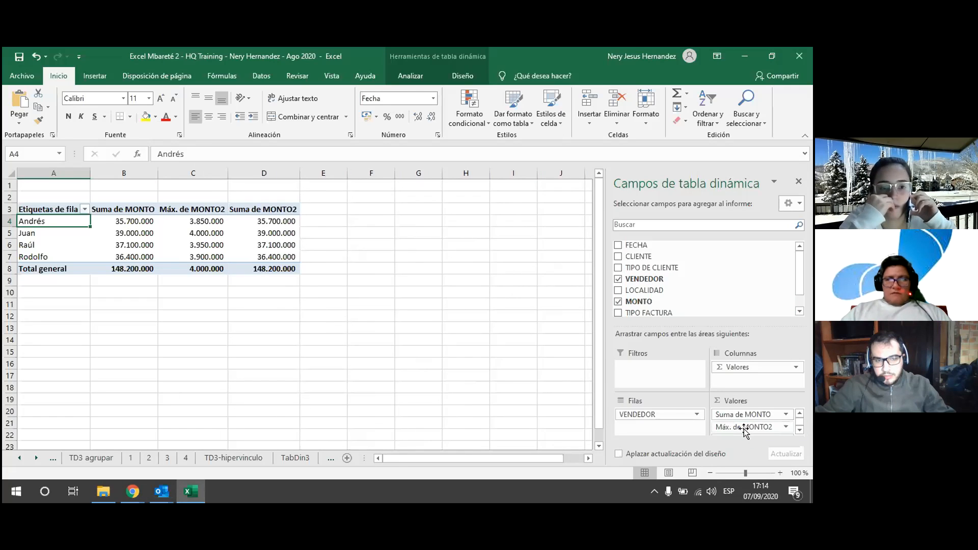
drag(645, 306, 753, 433)
click(750, 428)
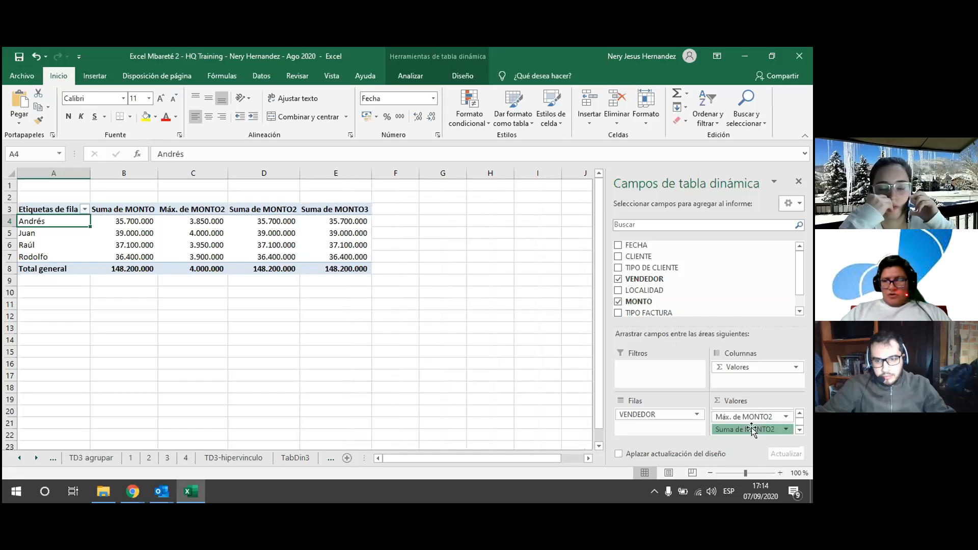
click(749, 416)
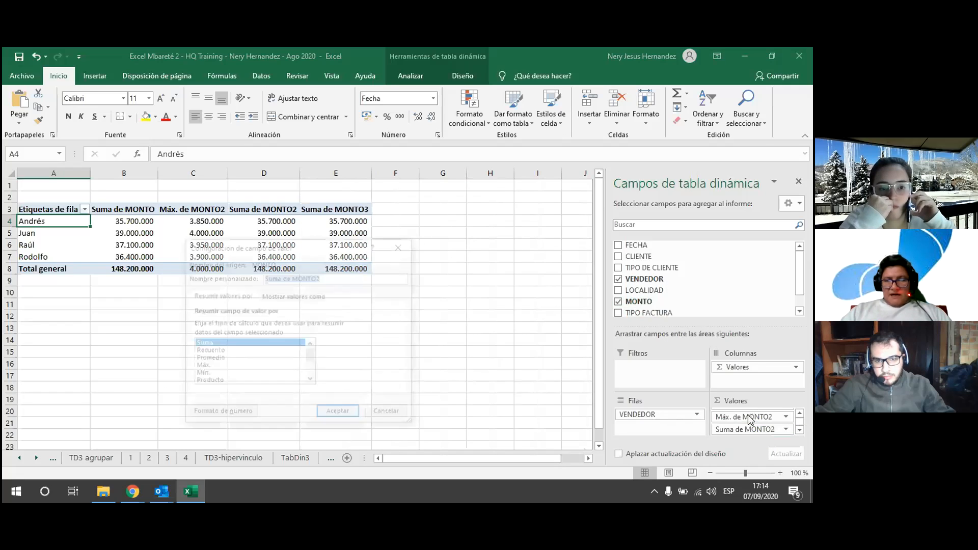
click(287, 375)
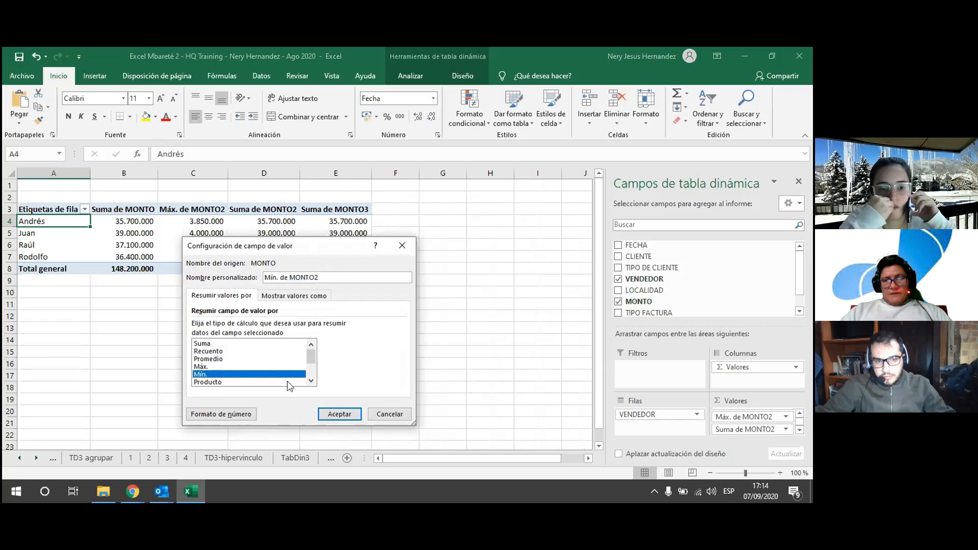
click(339, 414)
Step: Summarise the Suma de MONTO3 value field by Promedio
click(800, 431)
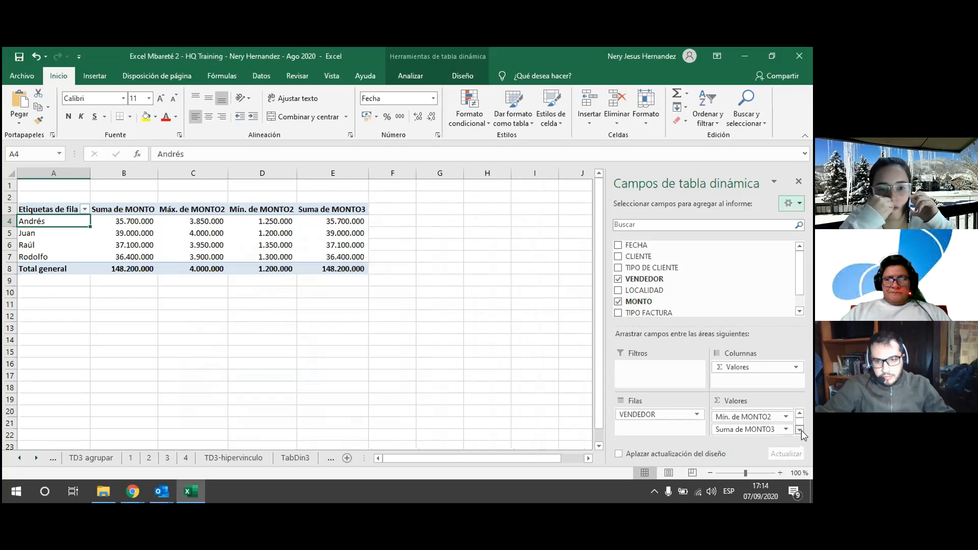
click(753, 429)
click(747, 417)
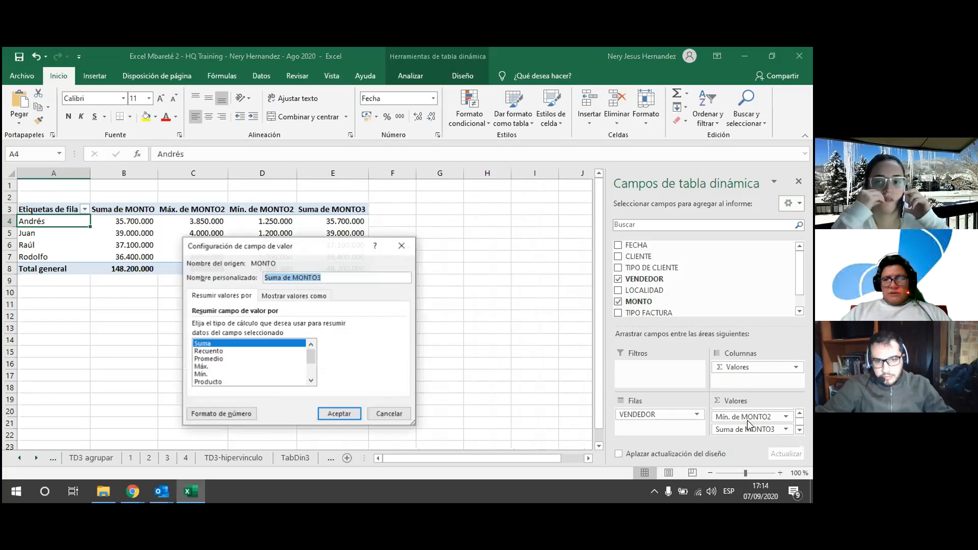
click(213, 359)
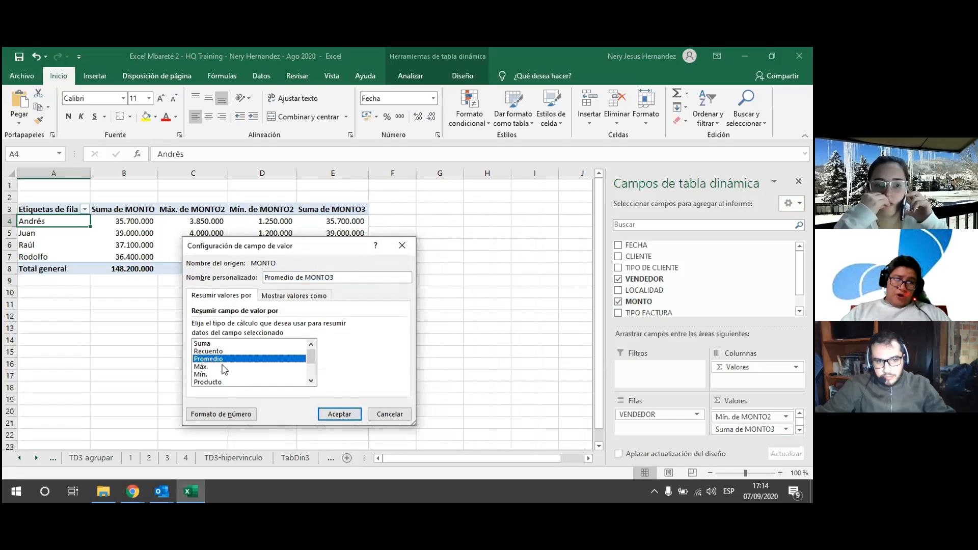
click(337, 413)
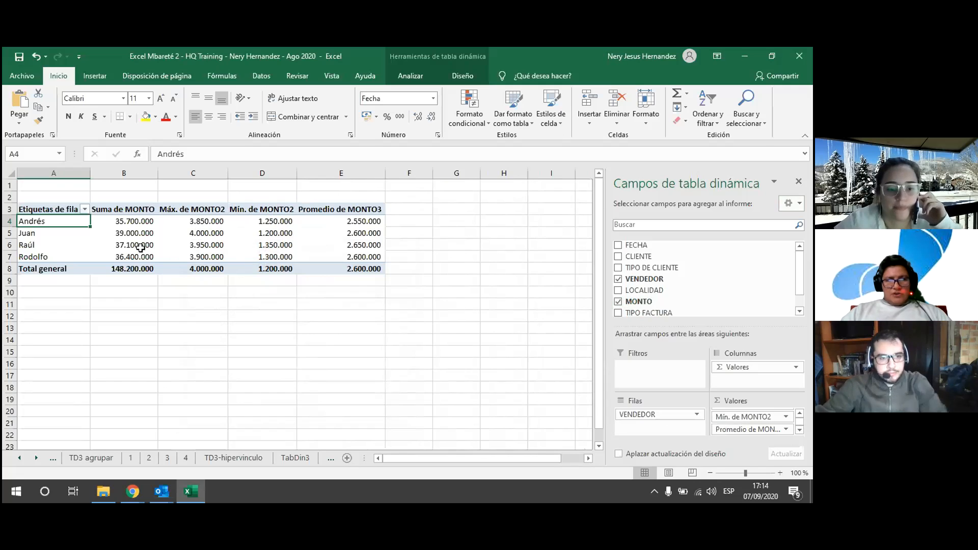
Step: Examine the Total general figure of each summary column and recheck the exercise instructions on the TabDin5 sheet
mouse_move(131, 217)
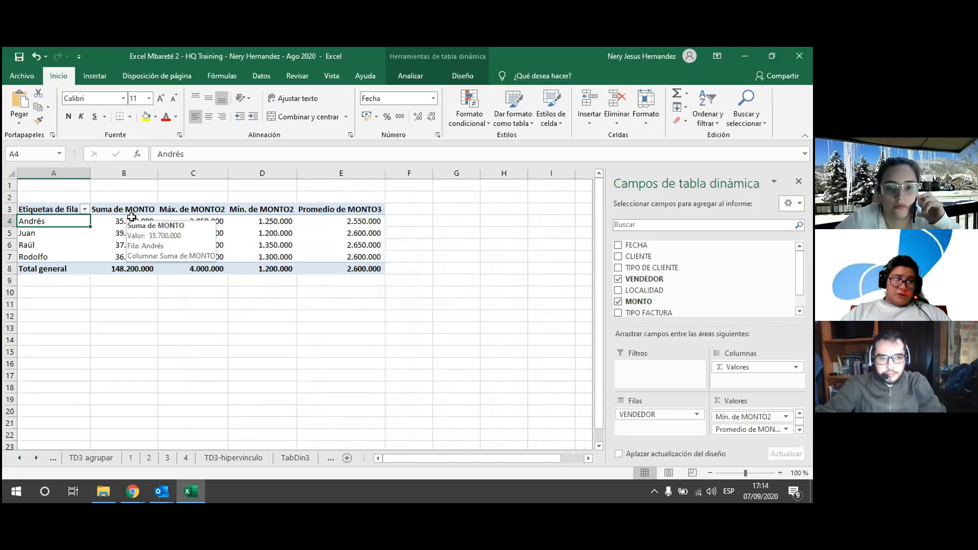
click(140, 270)
click(199, 270)
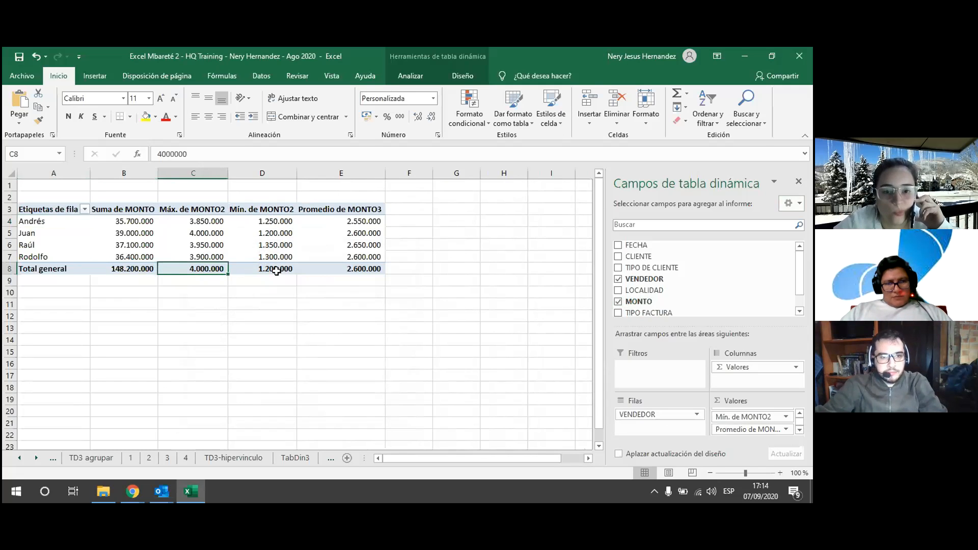
mouse_move(276, 271)
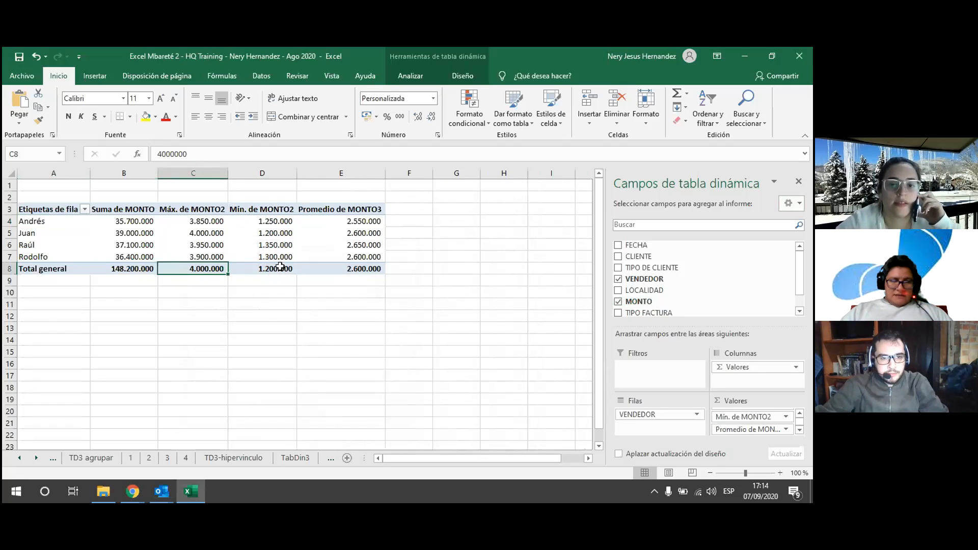
click(279, 269)
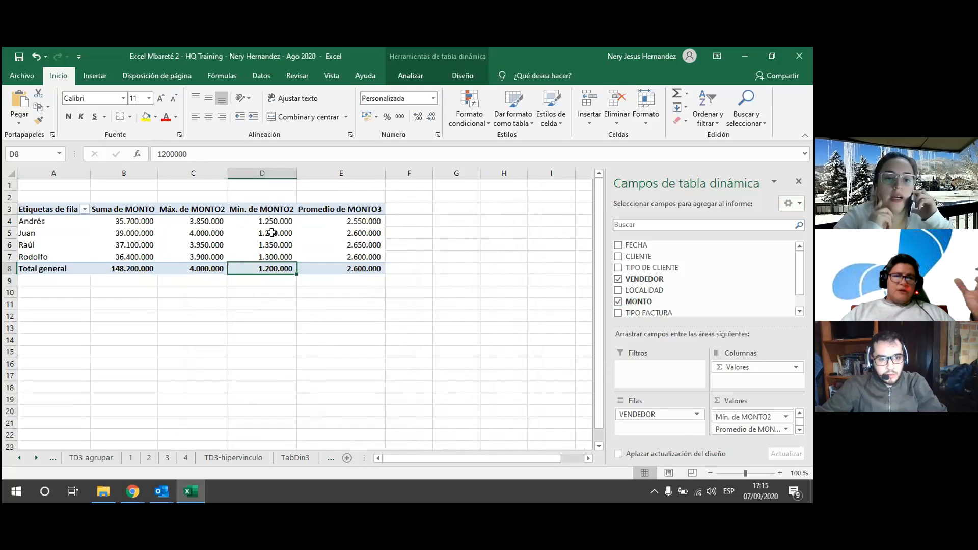
click(354, 270)
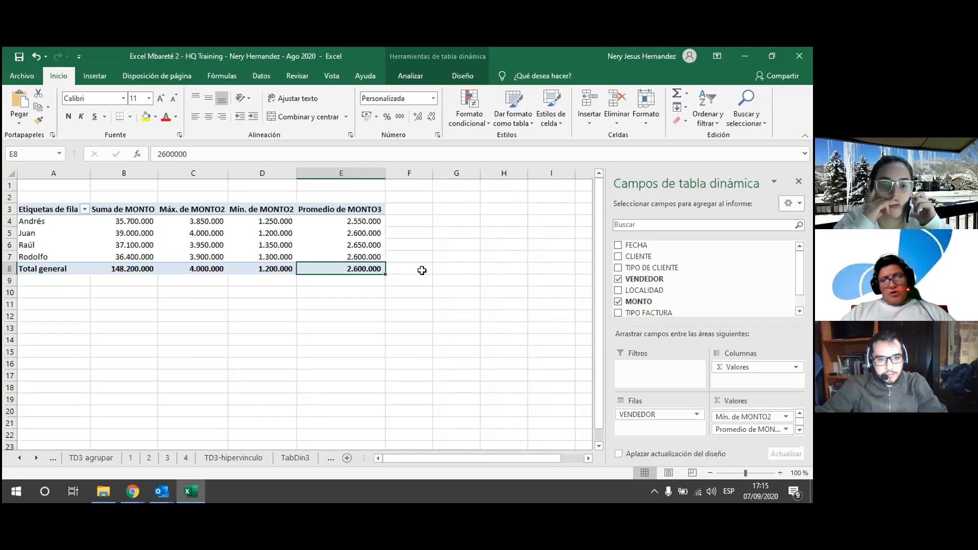
click(37, 458)
click(36, 458)
click(36, 457)
click(36, 458)
click(304, 459)
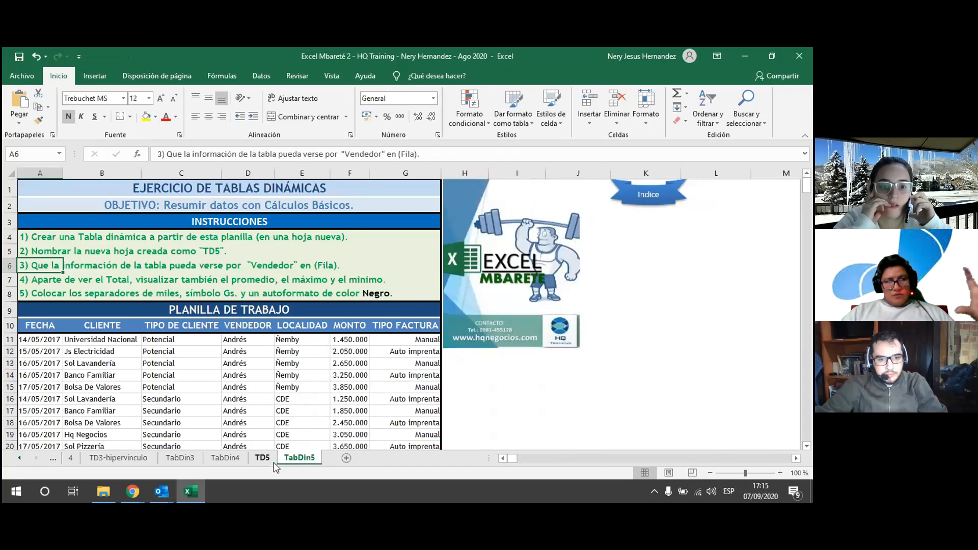
Step: Rename the Suma de MONTO header in cell B3 of sheet TD5 as "Salarios Gs."
click(274, 462)
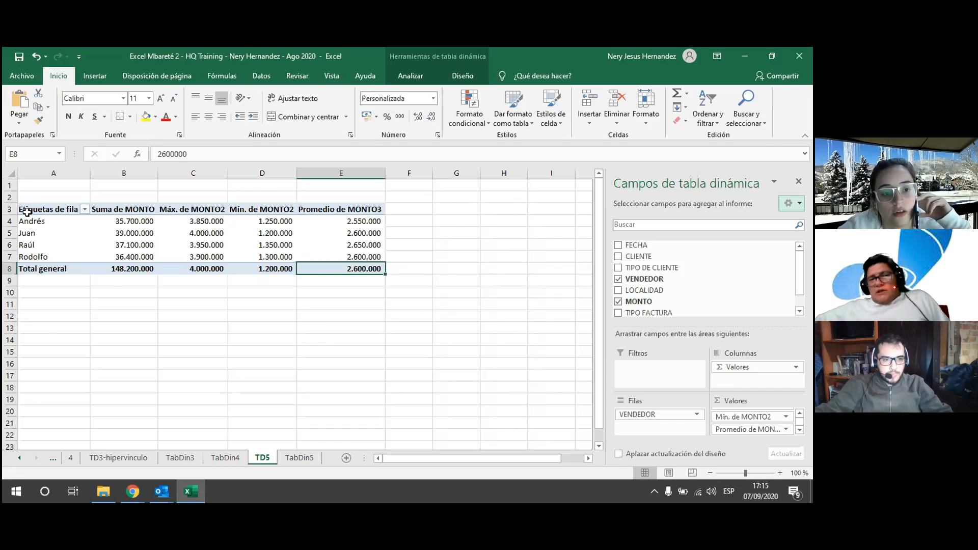
click(27, 212)
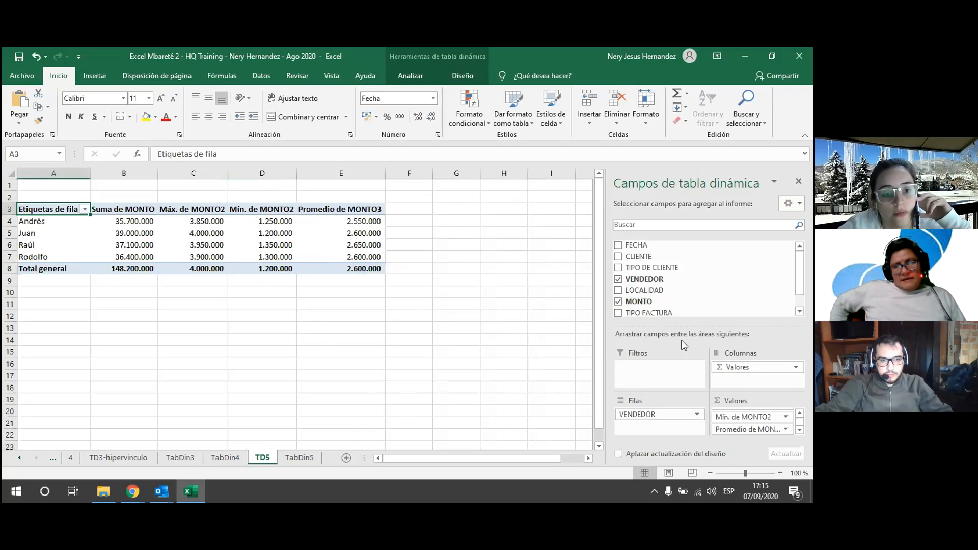
key(Right)
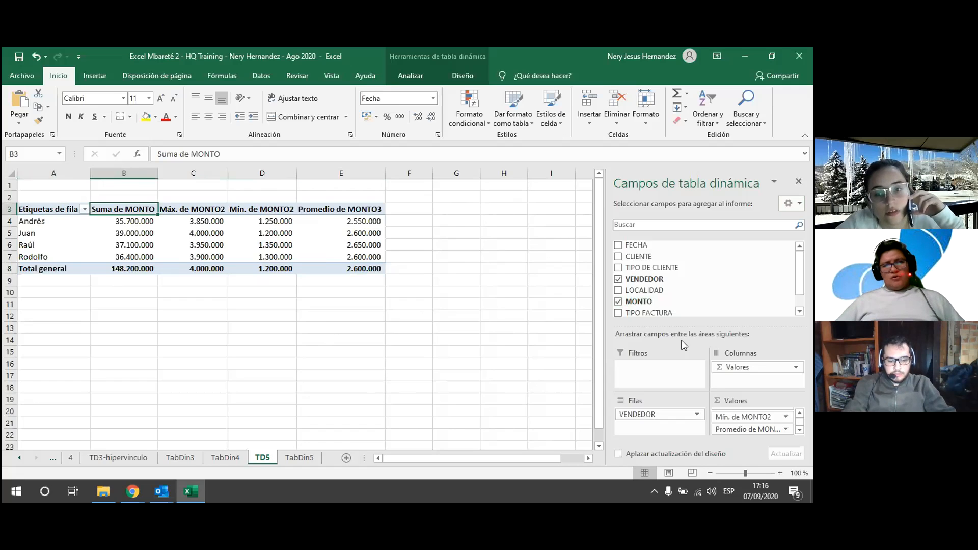
text(VALOR)
key(BackSpace)
key(BackSpace)
key(BackSpace)
key(BackSpace)
key(BackSpace)
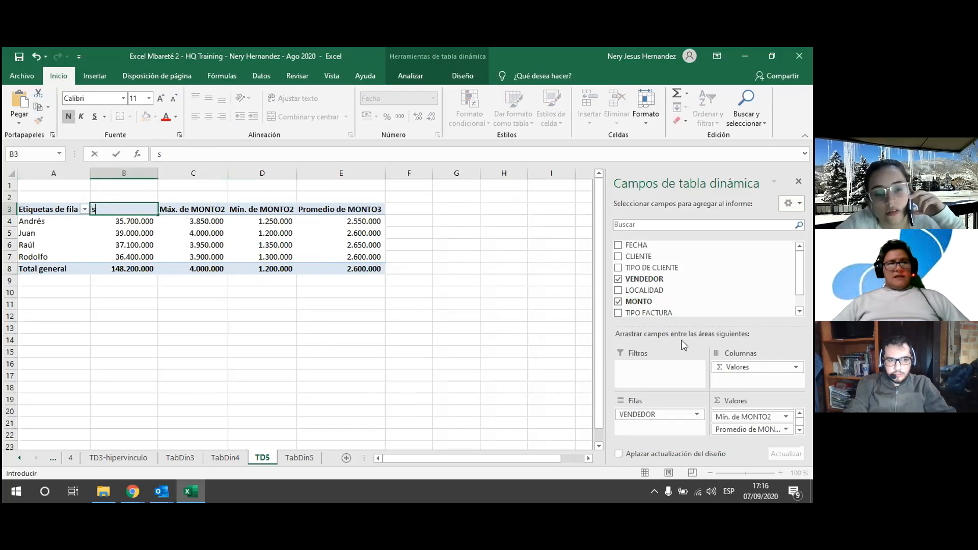
text(Salarios Gs.)
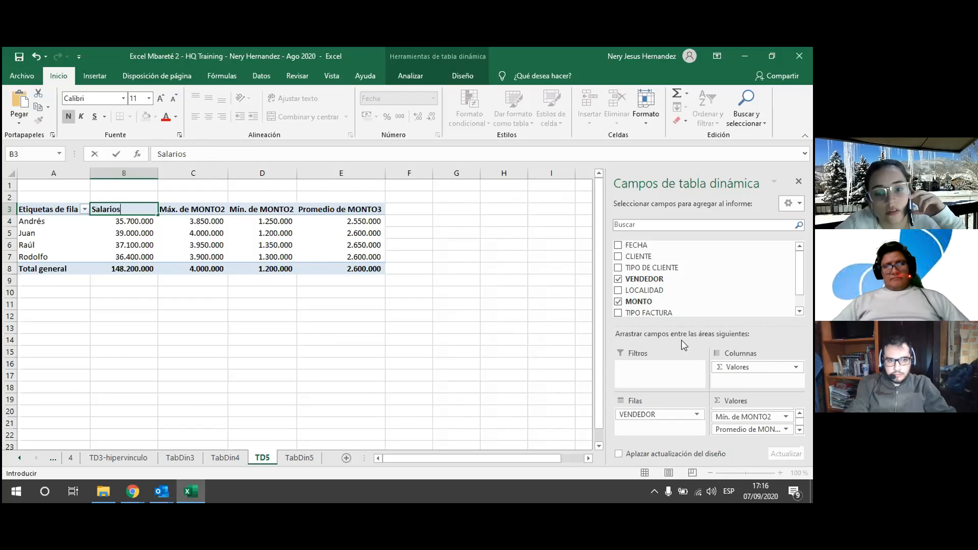
key(Return)
Step: Rename the Máx. de MONTO2 header in cell C3 as "Salario Máximo"
key(Up)
key(Right)
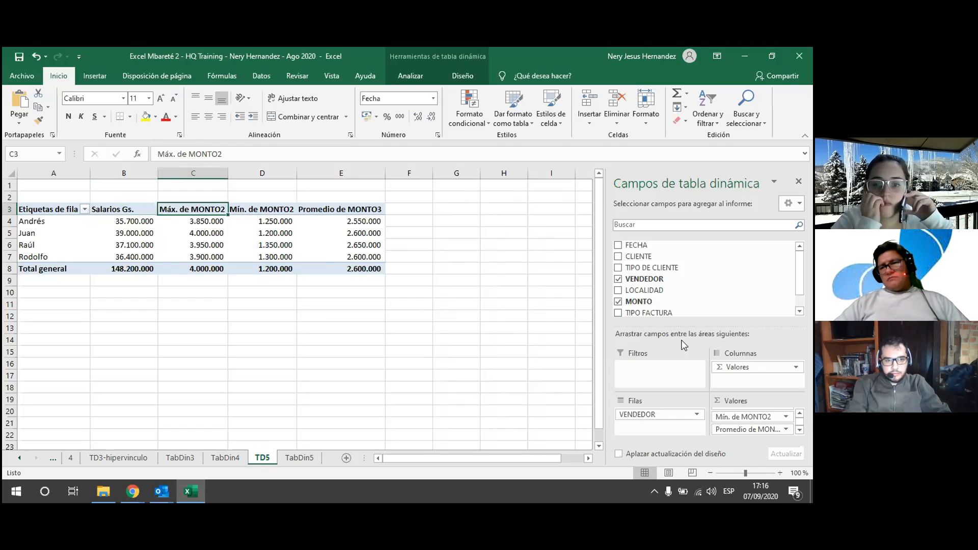
text(Salar)
key(BackSpace)
key(BackSpace)
key(BackSpace)
key(BackSpace)
text(alario m)
key(BackSpace)
text(Má)
key(BackSpace)
key(BackSpace)
text(áximo)
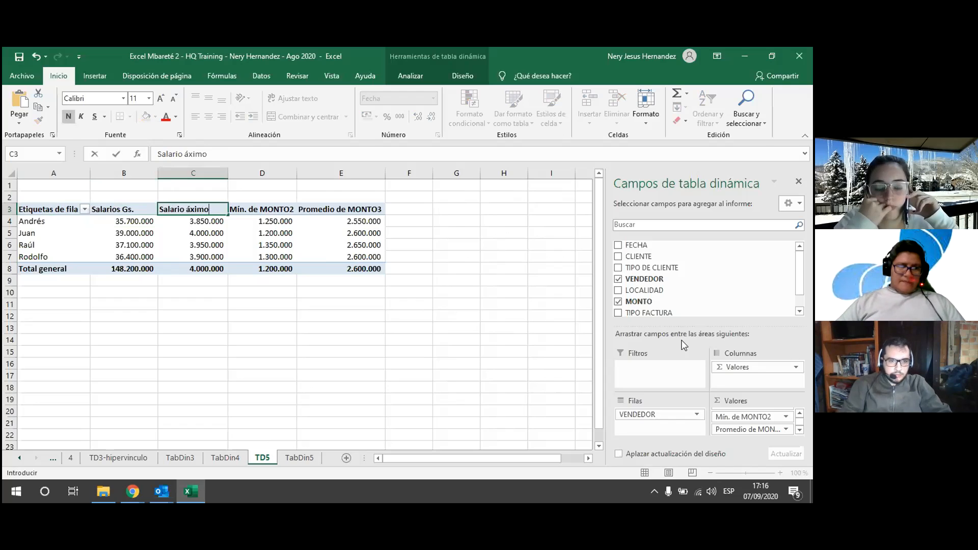
key(Left)
key(Left)
key(Right)
key(Right)
key(F2)
key(Left)
key(Left)
key(Left)
key(Left)
key(Left)
text(M)
key(Return)
Step: Rename the Mín. de MONTO2 header as "Salario Minimo" and the Promedio de MONTO3 header as "Salario Promedio"
key(Up)
key(Right)
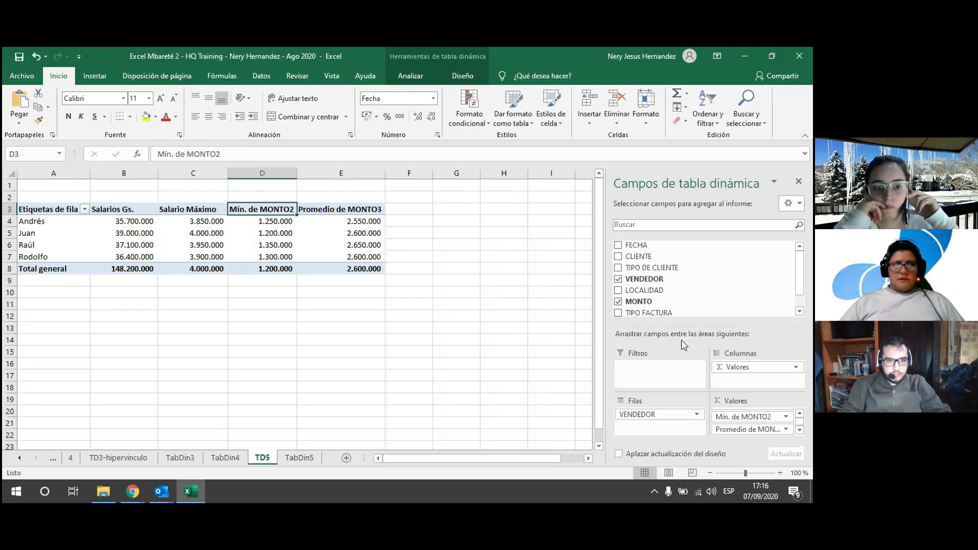
text(Salario Minimo)
key(Right)
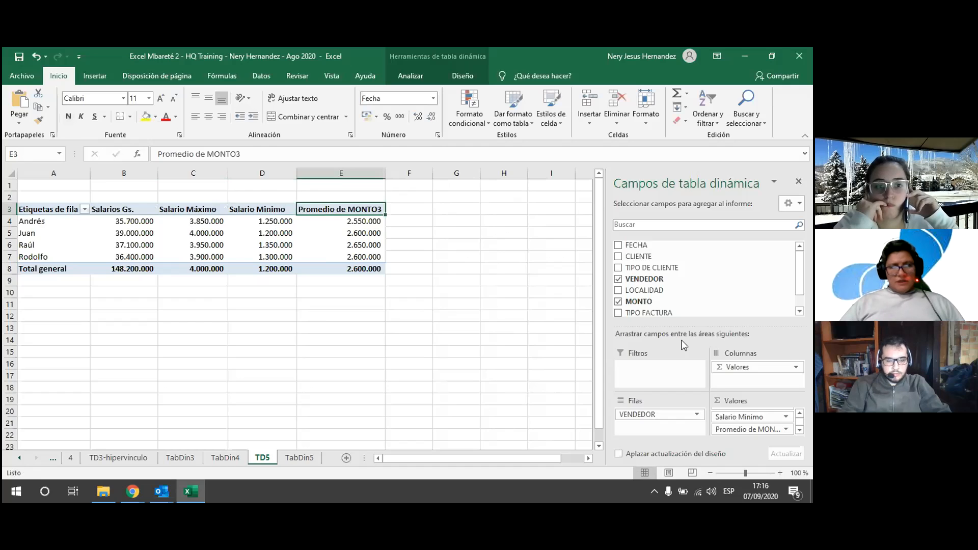
text(Salario Prom)
key(BackSpace)
key(BackSpace)
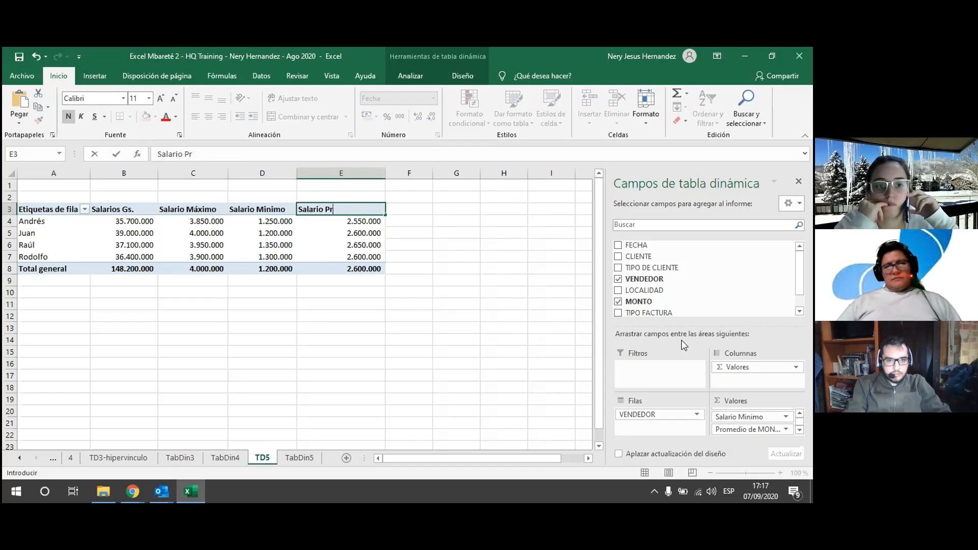
text(omedio)
key(Return)
Step: Autofit the width of column E to its contents and return to the instructions on the TabDin5 sheet
key(Up)
key(Left)
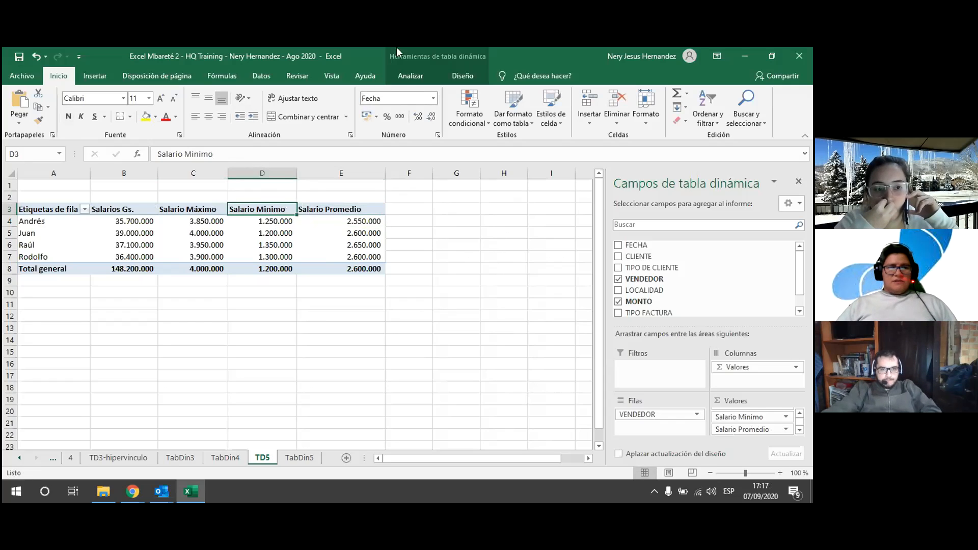
double_click(385, 173)
click(420, 220)
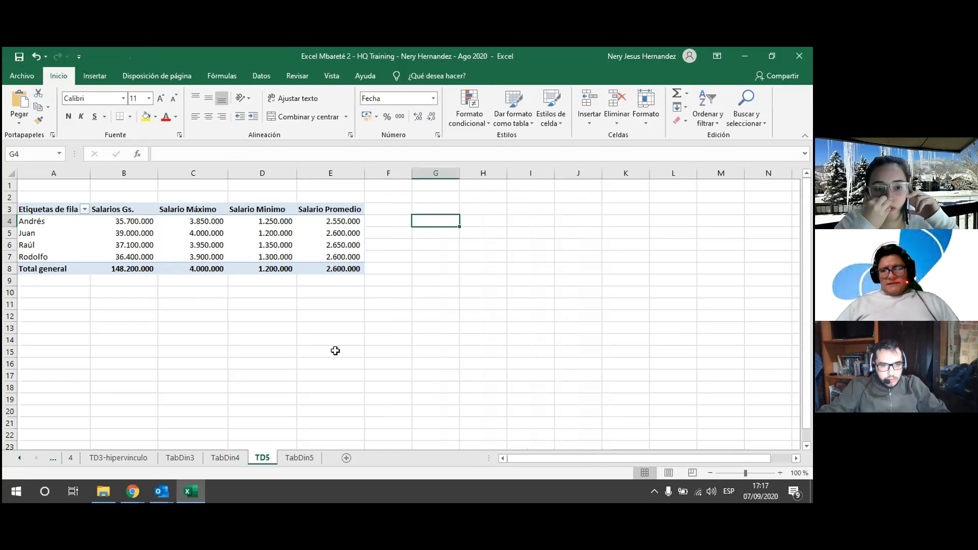
click(300, 221)
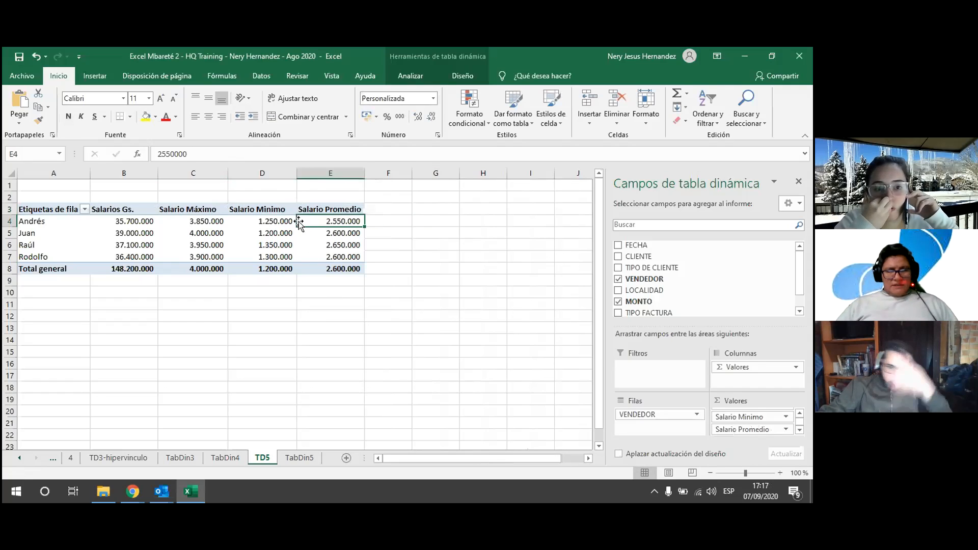
click(291, 458)
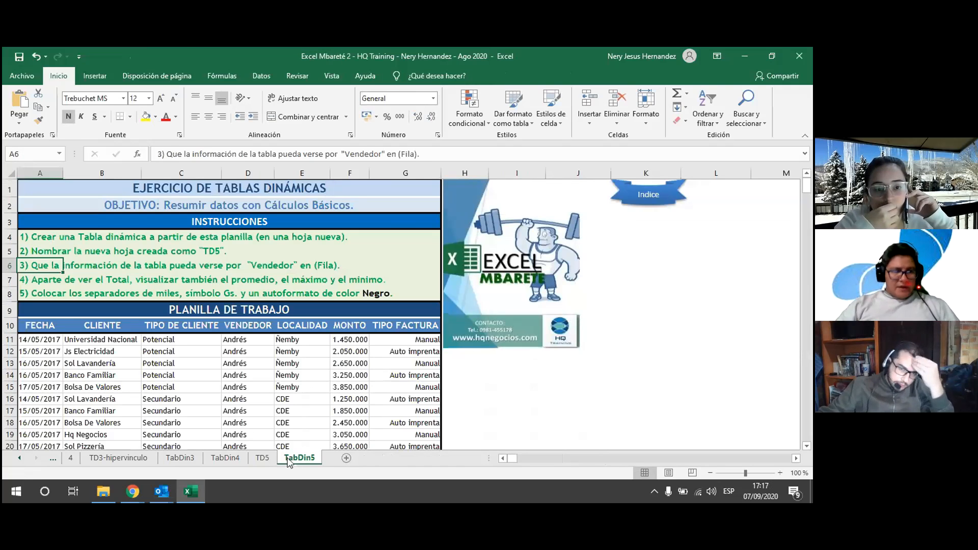
Step: Compare the pivot table on sheet TD5 with the exercise instructions on the TabDin5 sheet and return to TD5
click(259, 458)
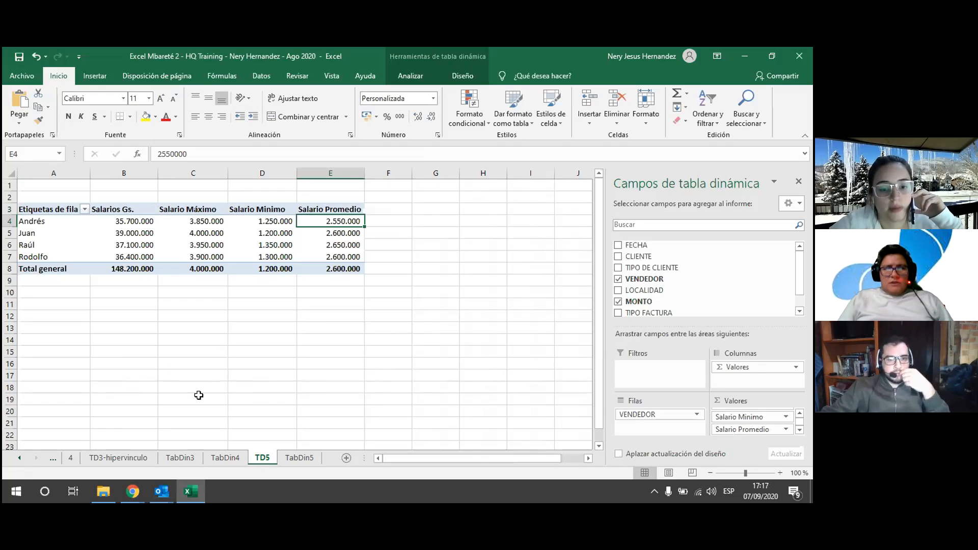
click(285, 460)
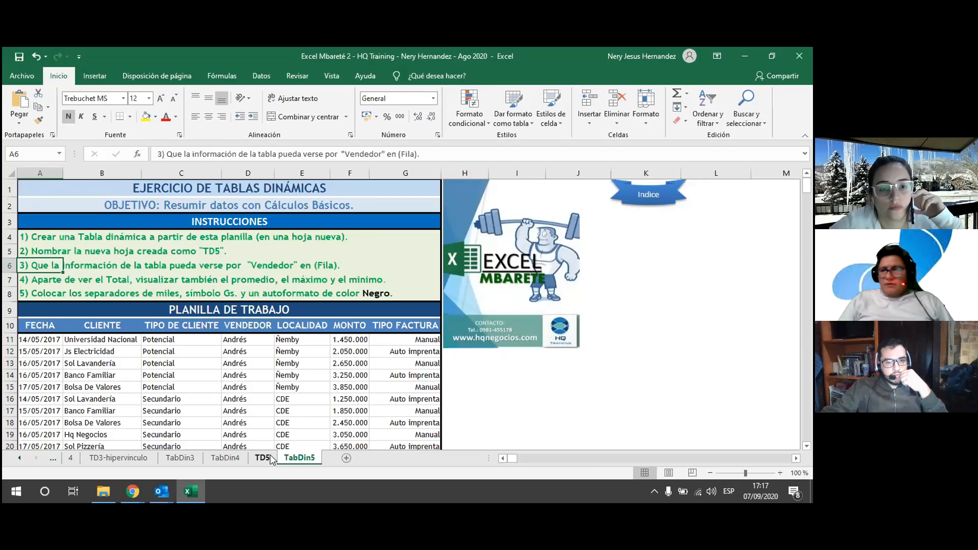
click(270, 460)
Step: Select the pivot table values in B4:E8 and choose the Moneda category as their number format
click(135, 222)
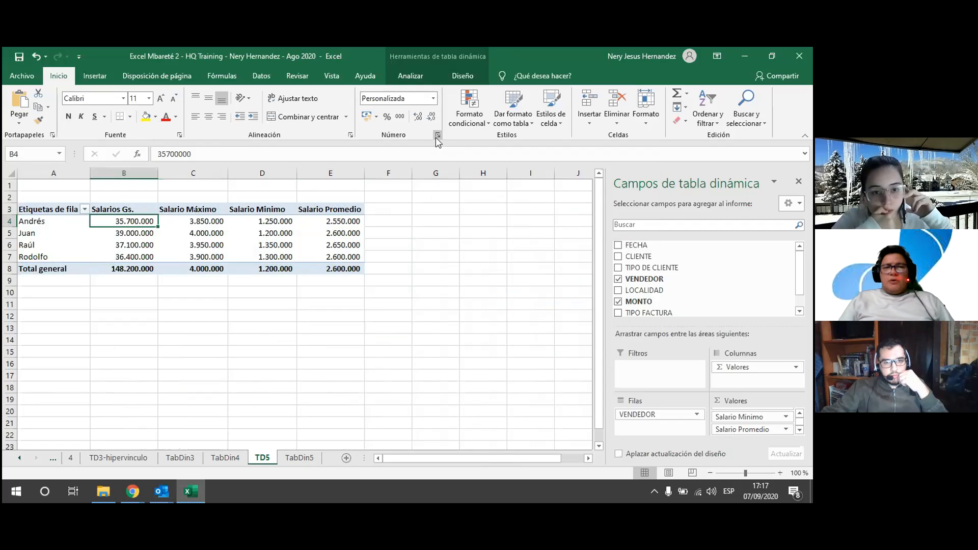
drag(148, 221, 336, 270)
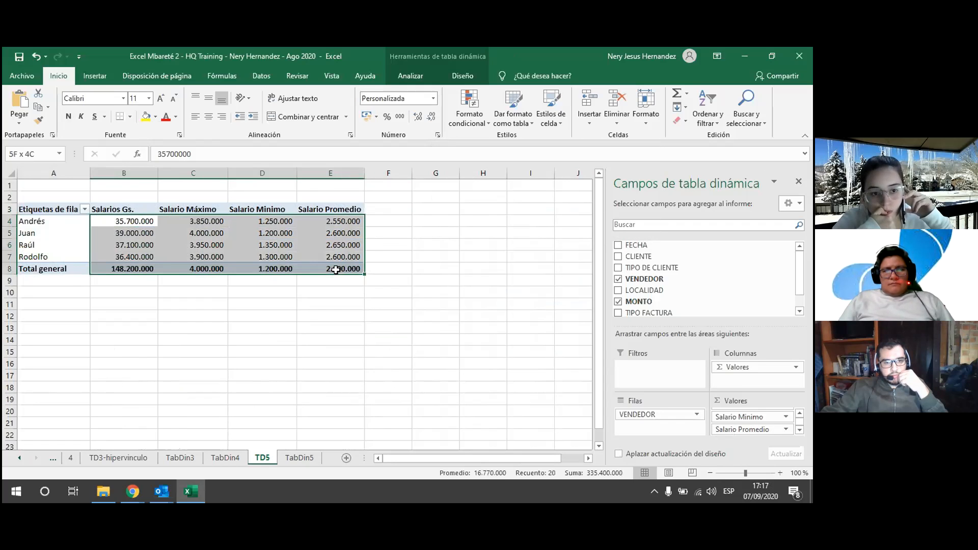
click(437, 135)
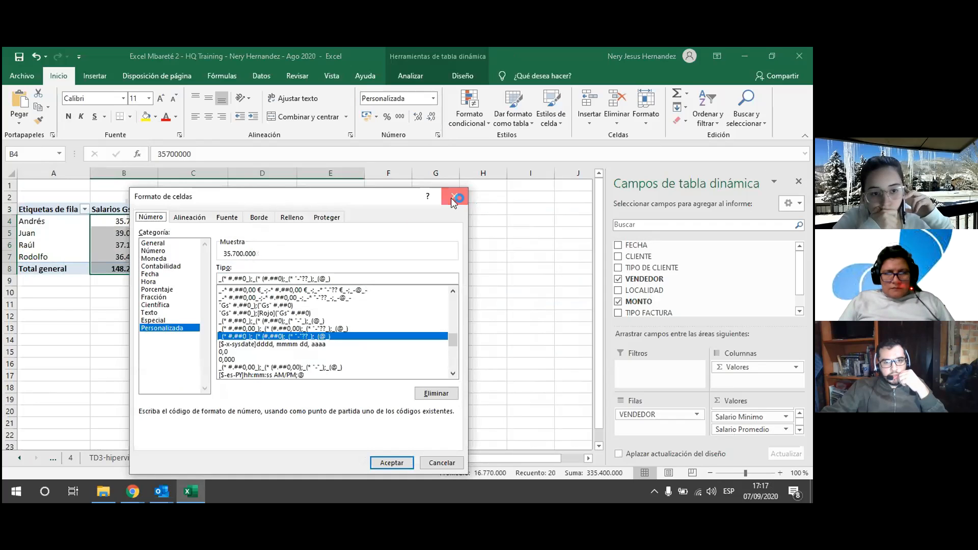
click(454, 196)
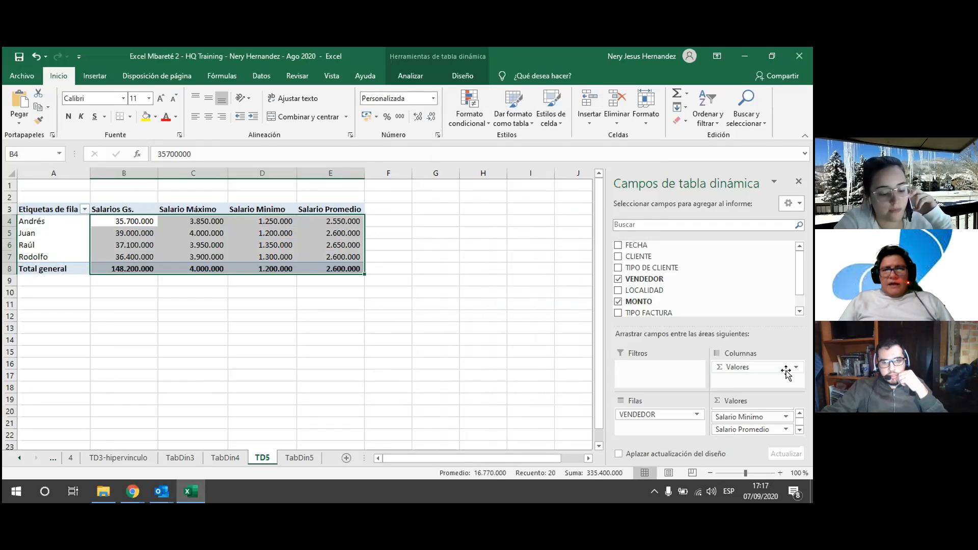
click(438, 136)
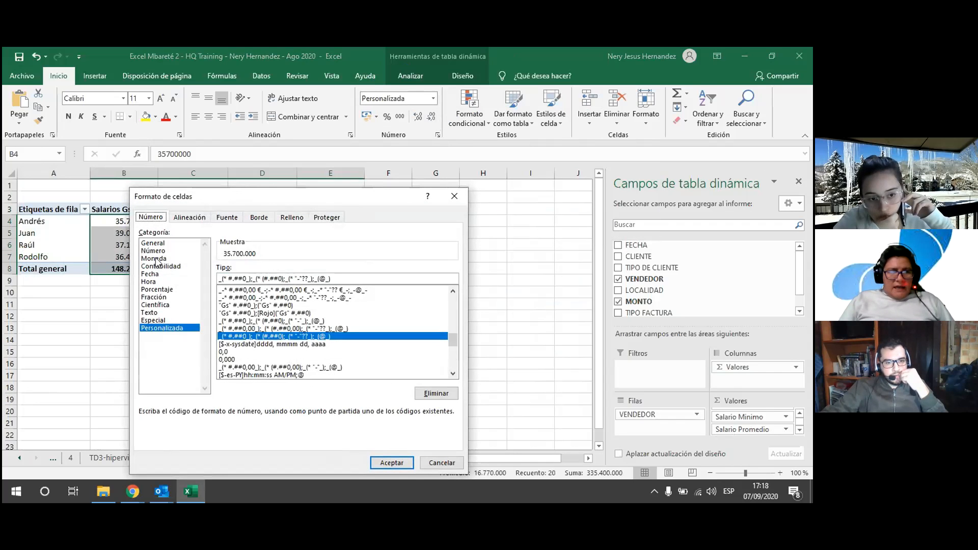
click(155, 259)
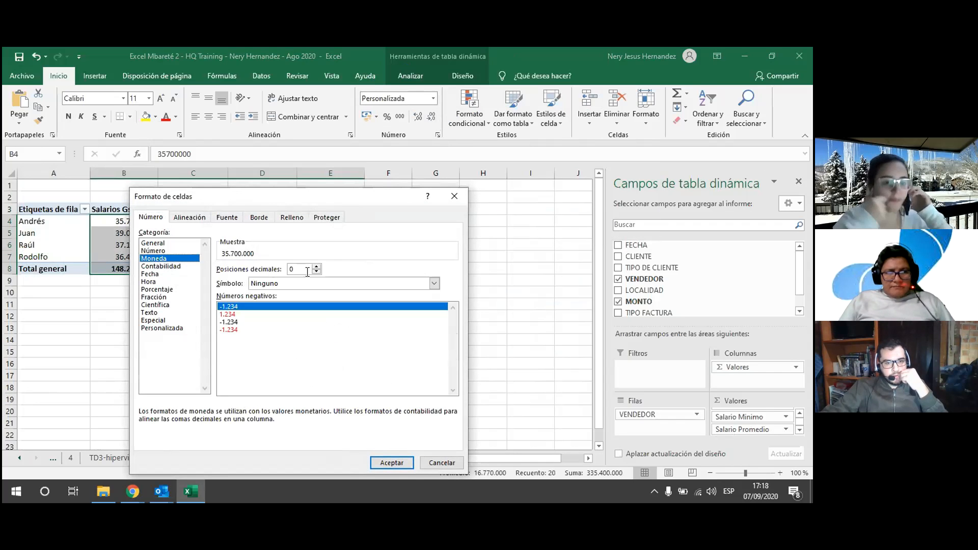
click(310, 284)
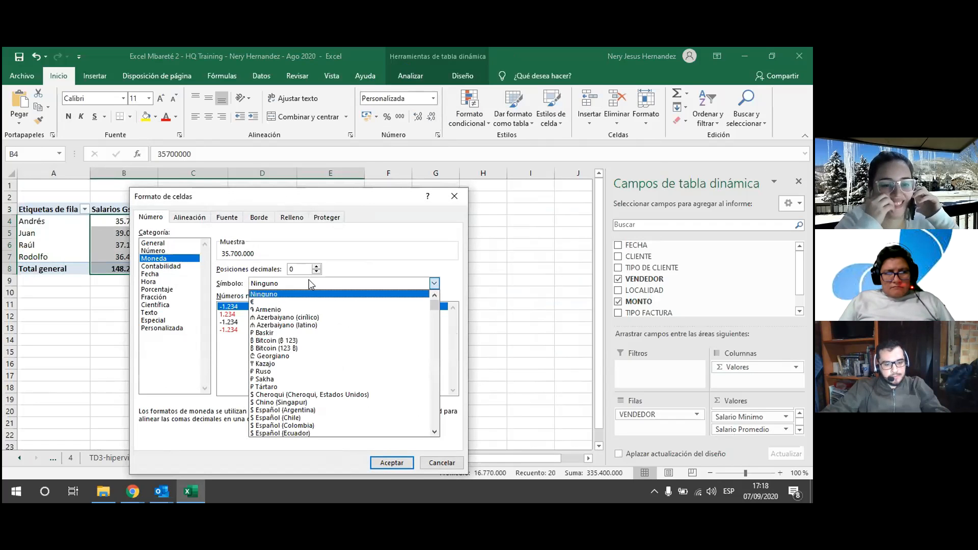
key(g)
click(325, 274)
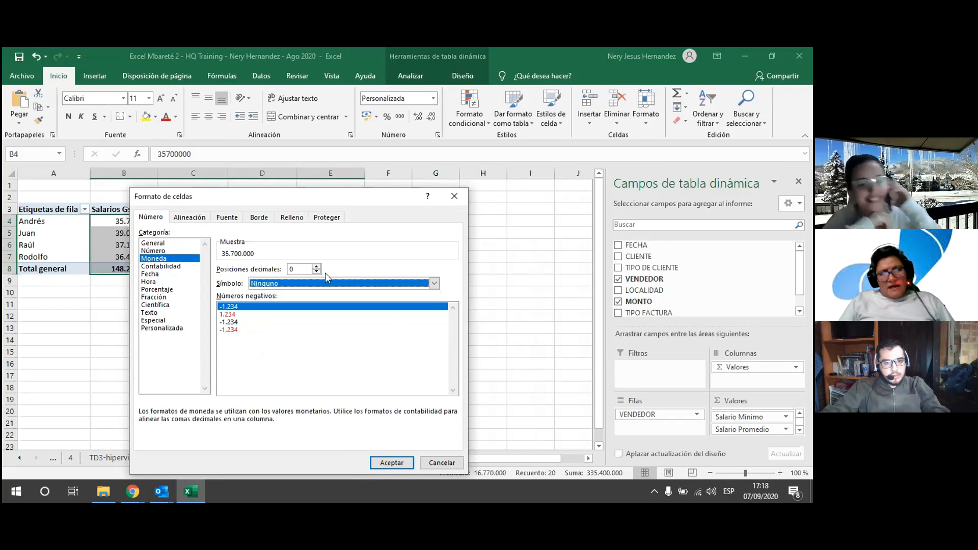
Step: Search the Moneda format's currency symbol list for the Español (Paraguay) guaraní entry
click(362, 284)
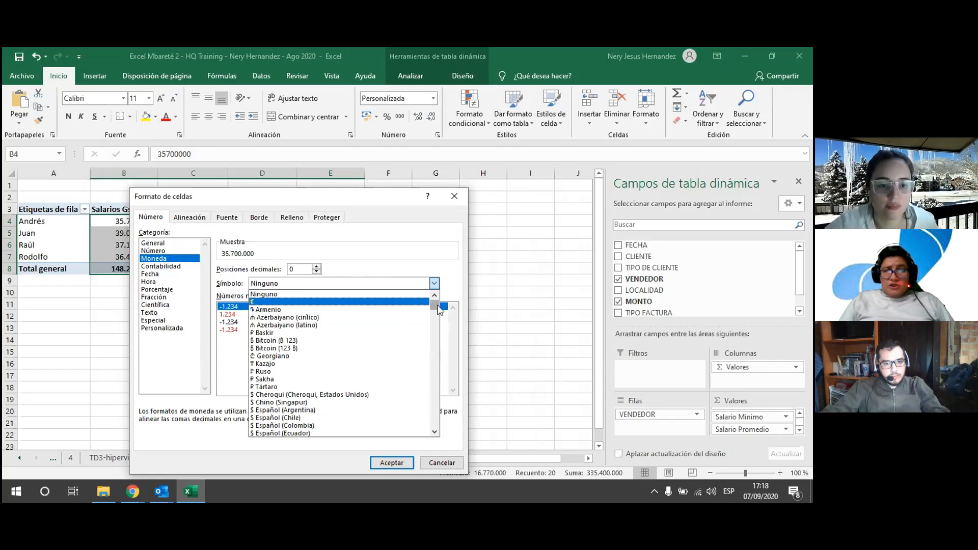
key(Down)
key(Down)
key(Down)
key(Down)
key(Down)
key(Down)
key(Down)
key(Down)
key(Down)
key(Down)
key(Down)
key(Down)
key(Down)
key(Down)
key(Down)
key(Down)
key(Down)
key(Down)
key(Down)
key(Down)
key(Down)
key(Down)
key(Down)
key(Down)
key(Down)
key(Down)
key(Down)
key(Down)
key(Down)
key(Down)
key(Down)
key(Down)
key(Down)
key(Down)
key(Down)
key(Down)
key(Down)
key(Down)
key(Down)
key(Down)
key(Down)
key(Down)
key(Down)
key(Down)
key(Down)
key(Down)
key(Down)
key(Down)
key(Down)
key(Down)
key(Down)
key(Down)
key(Down)
key(Down)
key(Down)
key(Down)
key(Down)
key(Down)
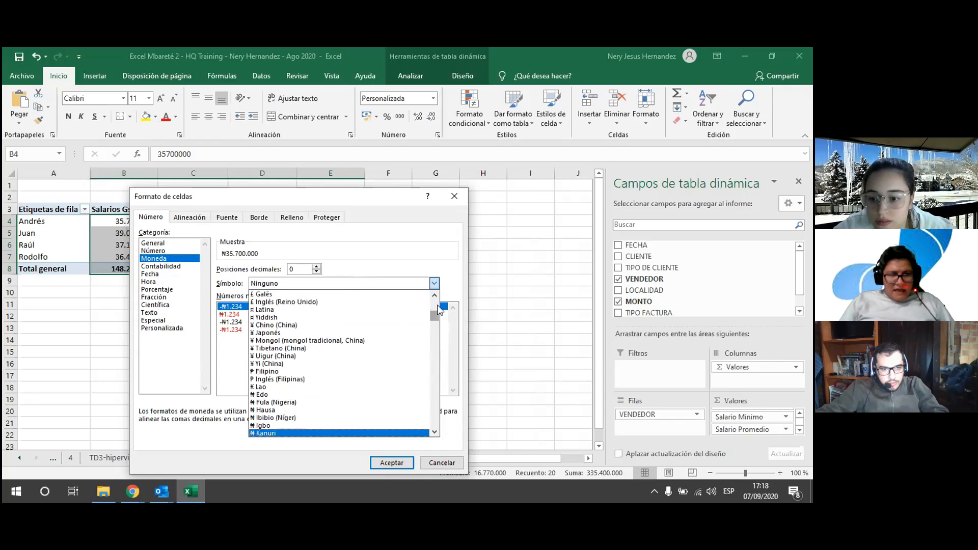
key(Down)
key(Down)
key(Down)
key(Down)
key(Down)
key(Down)
key(Down)
key(Down)
key(Down)
key(Down)
key(Down)
key(Down)
key(Down)
key(Down)
key(Down)
key(Down)
key(Down)
key(Down)
key(Down)
key(Down)
key(Down)
key(Down)
key(Down)
key(Down)
key(Down)
key(Down)
key(Down)
key(Down)
key(Down)
key(Down)
key(Down)
key(Down)
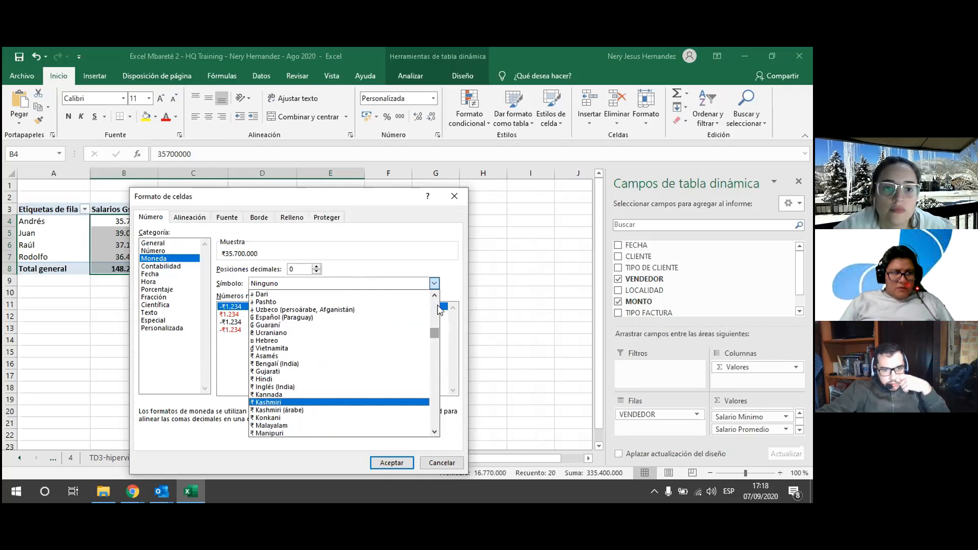
key(Up)
key(Up)
key(Up)
key(Up)
key(Up)
key(Up)
key(Up)
key(Up)
key(Up)
key(Up)
key(Up)
key(Up)
key(Up)
key(Up)
key(Up)
key(Up)
key(Up)
key(Up)
key(Up)
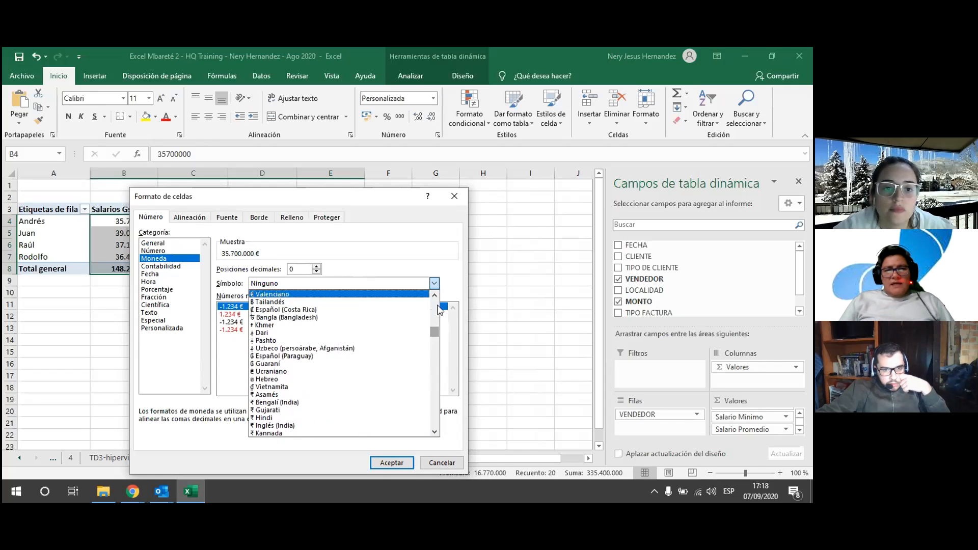
key(Up)
key(Down)
key(Down)
key(Down)
key(Up)
key(Up)
key(Up)
key(Up)
key(Up)
key(Up)
key(Up)
key(Down)
key(Down)
key(Down)
key(Down)
key(Down)
key(Down)
key(Down)
key(Down)
key(Down)
key(Down)
key(Down)
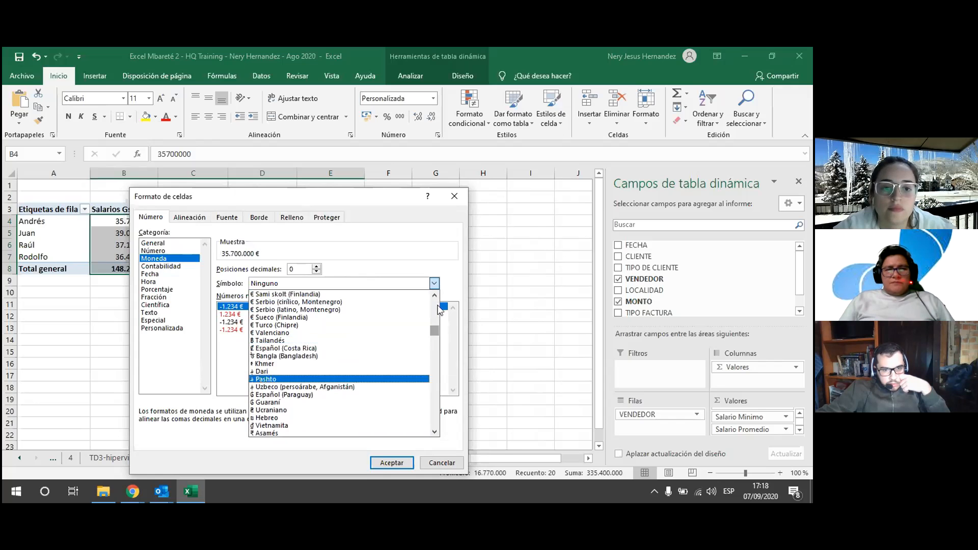
Step: Apply the Español (Paraguay) guaraní symbol with 0 decimal places to the currency format of the pivot table values in B4:E8
key(Down)
key(Down)
key(Down)
key(Down)
key(Down)
key(Down)
key(Down)
key(Down)
key(Down)
key(Down)
key(Down)
key(Down)
key(Down)
key(Down)
key(Down)
key(Down)
key(Down)
key(Down)
key(Down)
key(Down)
key(Down)
key(Down)
key(Down)
key(Down)
key(Up)
key(Up)
key(Up)
key(Up)
key(Up)
key(Up)
key(Up)
key(Up)
key(Up)
key(Up)
key(Up)
key(Up)
key(Up)
key(Up)
key(Up)
key(Up)
key(Up)
key(Up)
key(Up)
key(Up)
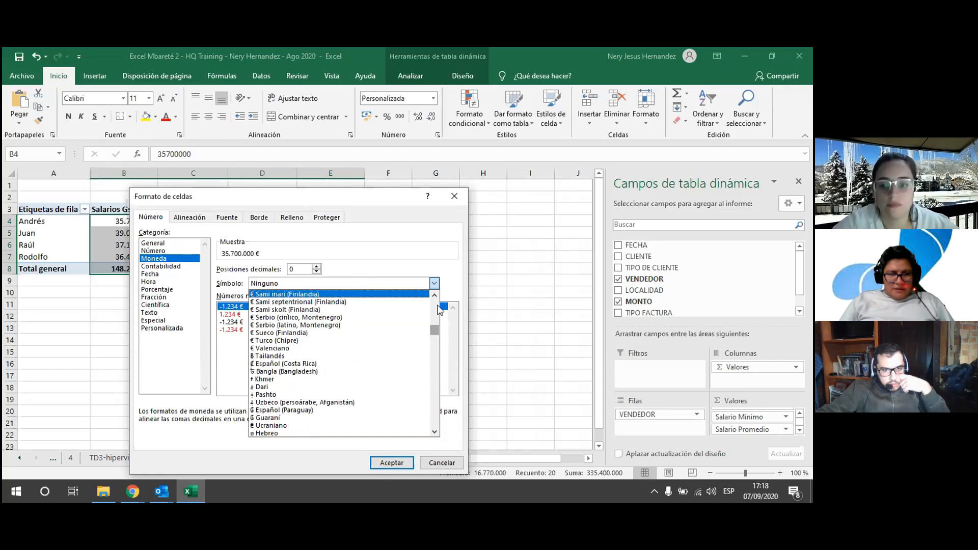
key(Up)
key(Down)
key(Down)
key(Down)
key(Down)
key(Down)
key(Down)
key(Down)
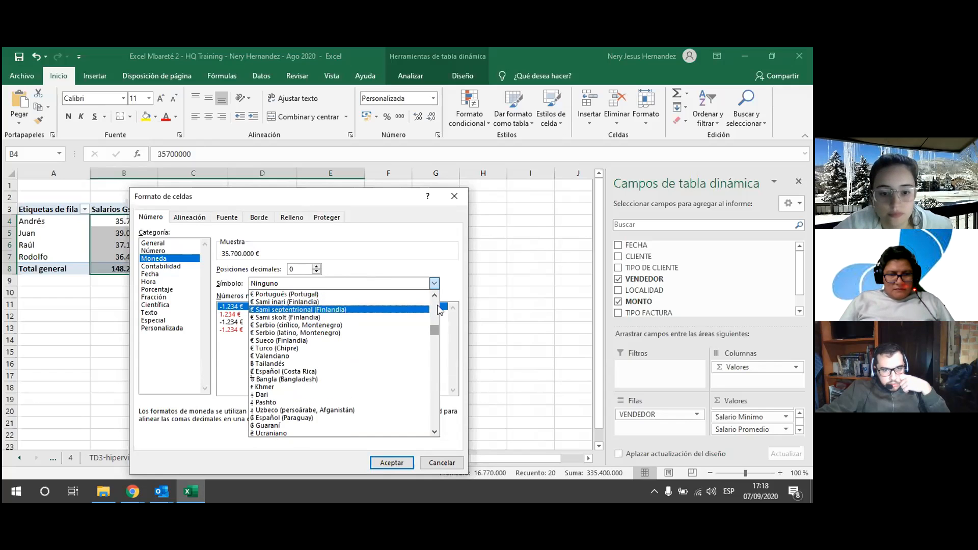
key(Down)
key(Down)
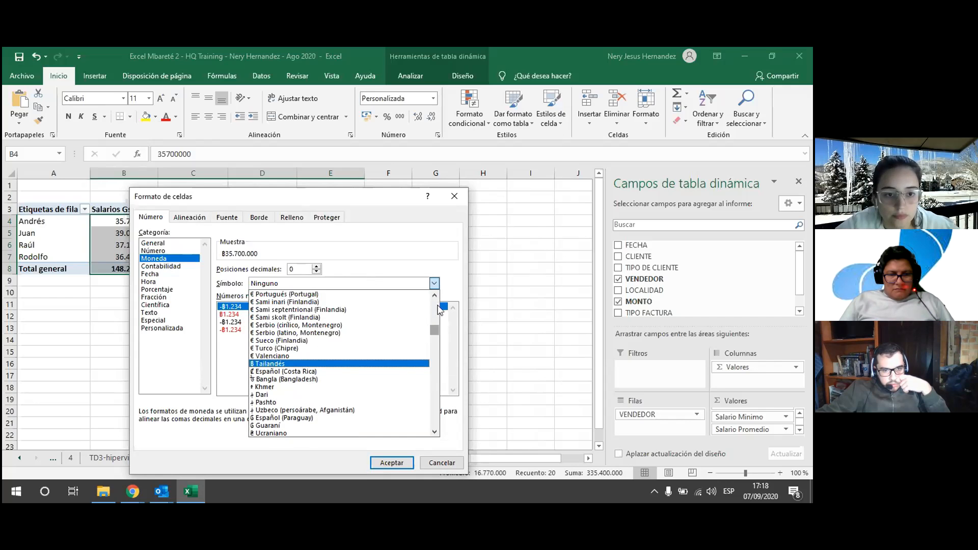
key(Down)
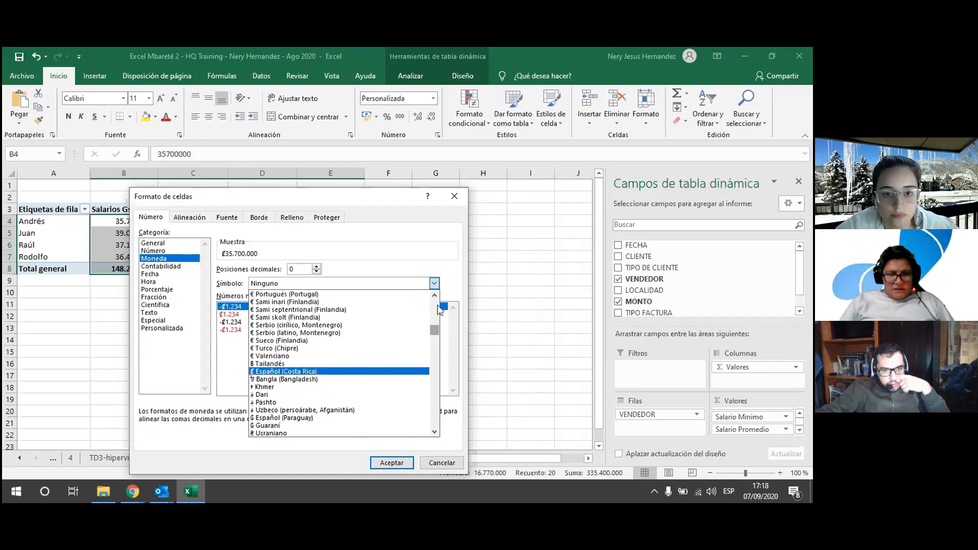
key(Down)
key(Down)
key(Down)
key(Down)
key(Down)
key(Down)
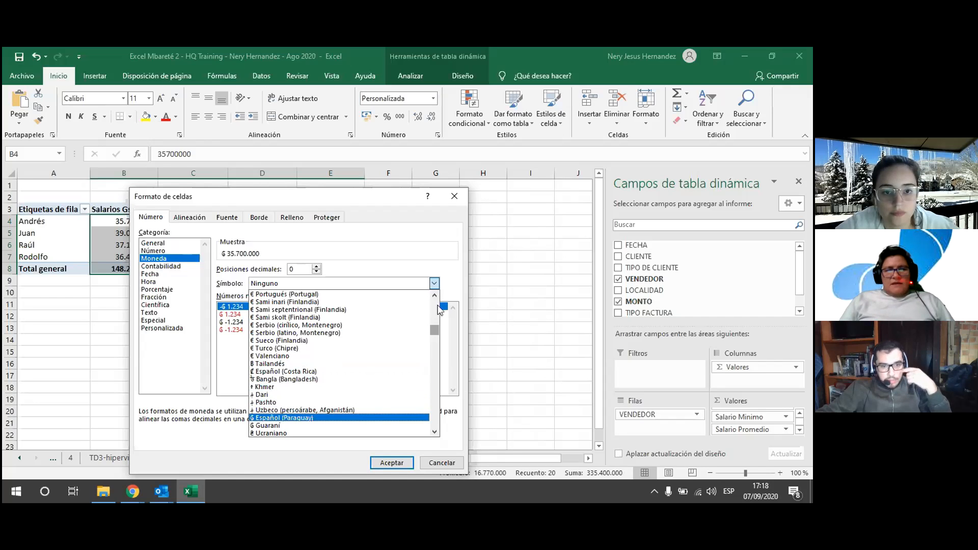
key(Down)
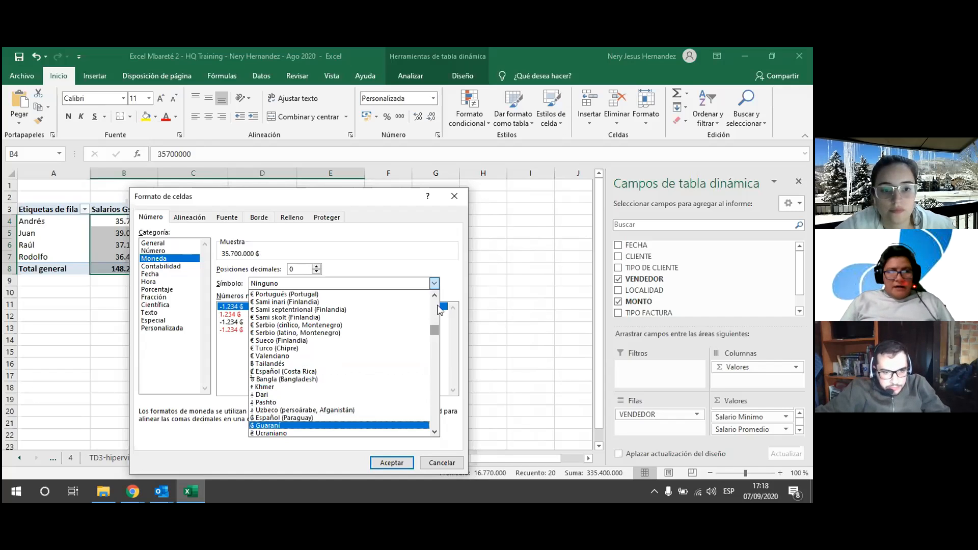
key(Up)
key(Return)
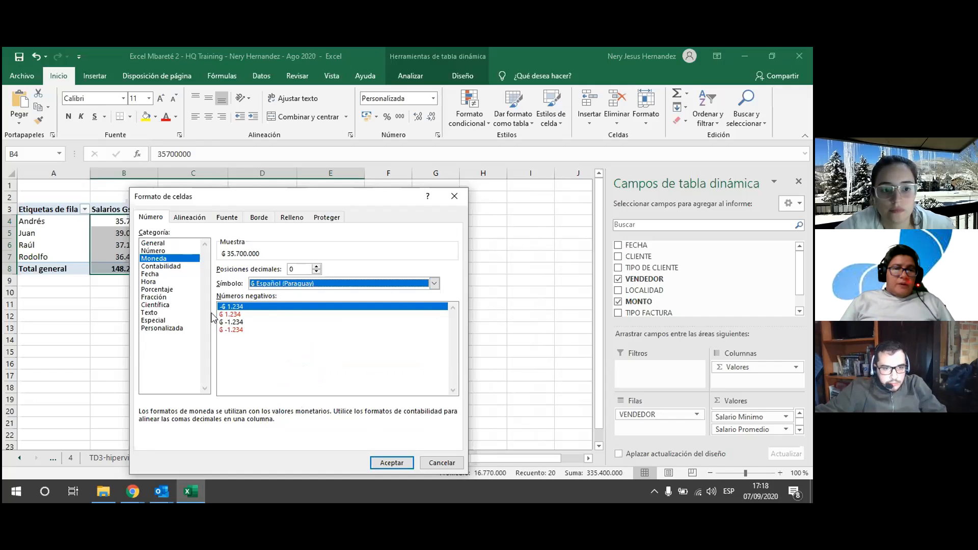
click(392, 463)
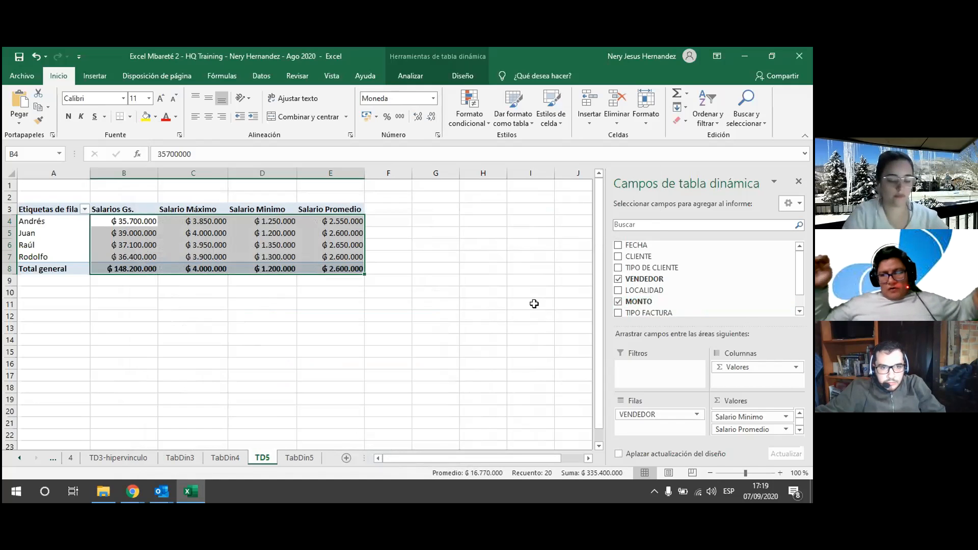
Step: Compare the formatted pivot table with the instructions on the TabDin5 sheet and return to TD5
click(490, 308)
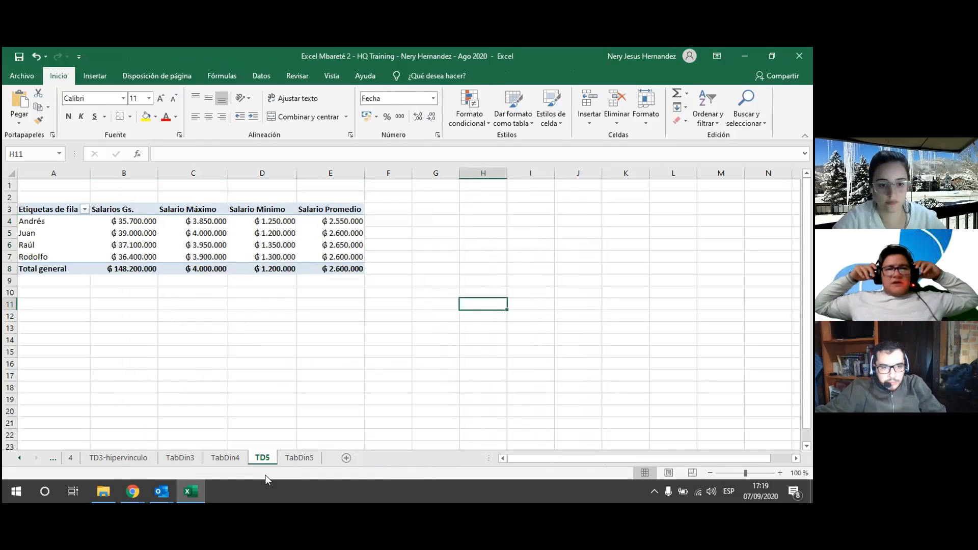
click(175, 241)
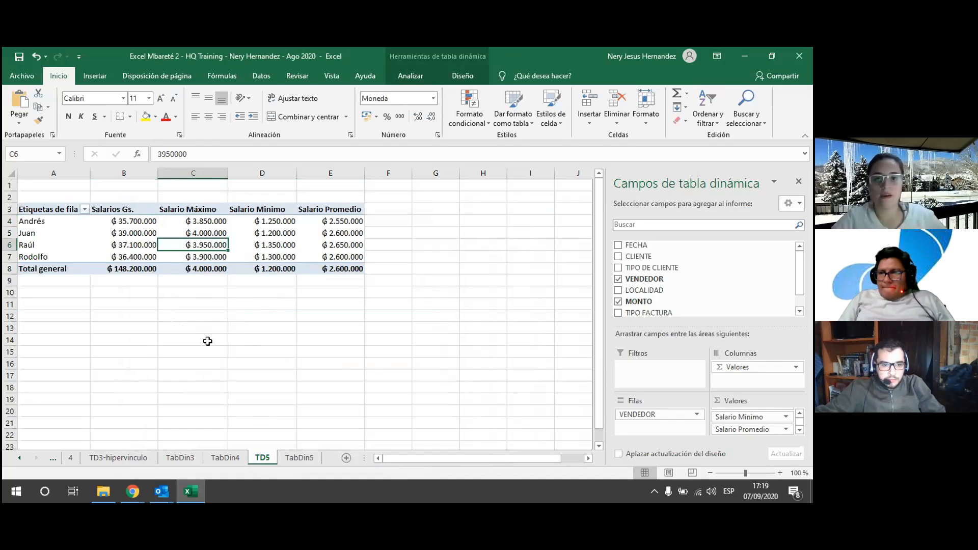
click(306, 458)
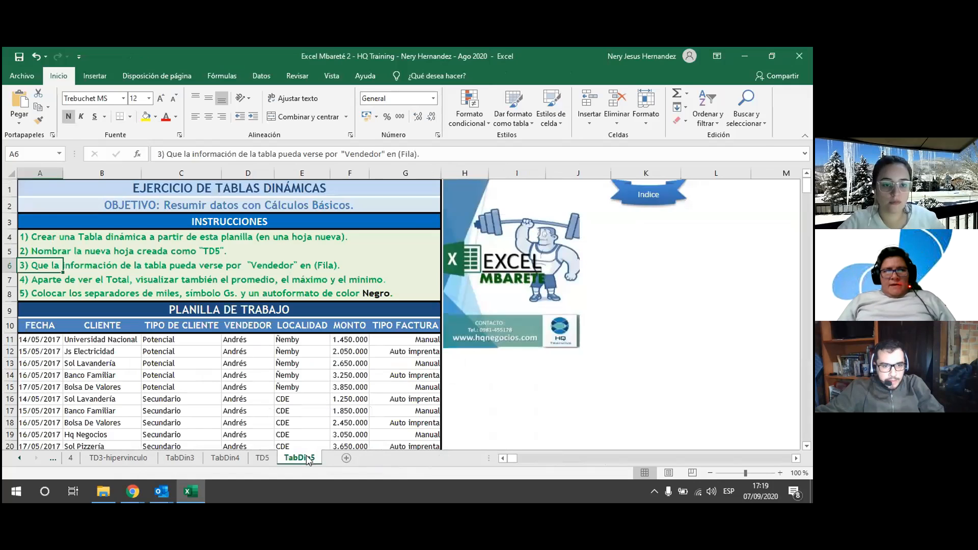
click(263, 458)
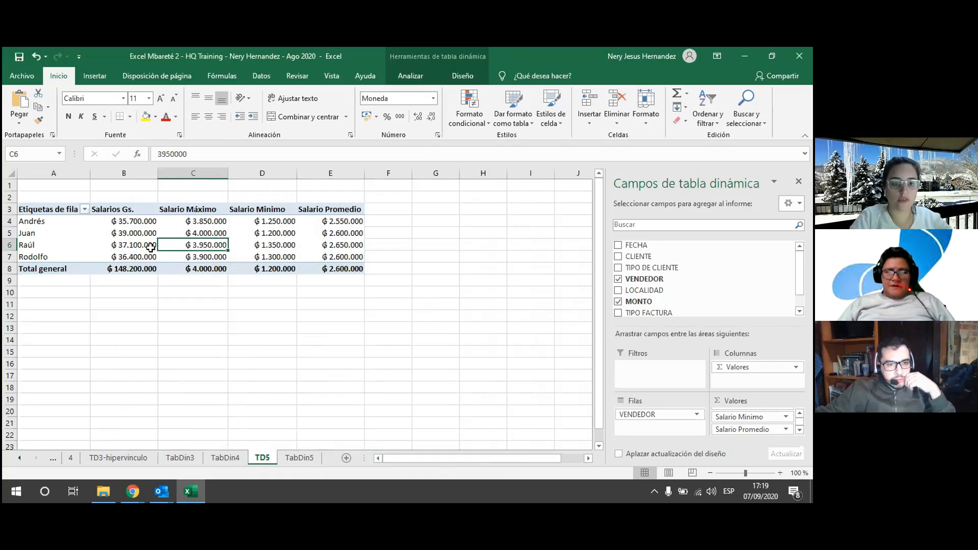
Step: Rename the pivot table's row label header in A3 as Funcionario
click(149, 248)
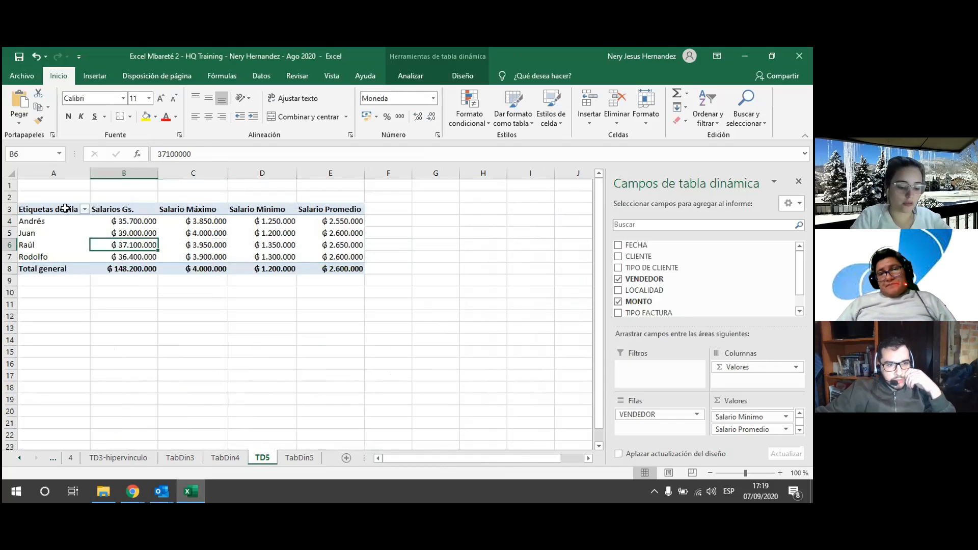
click(65, 209)
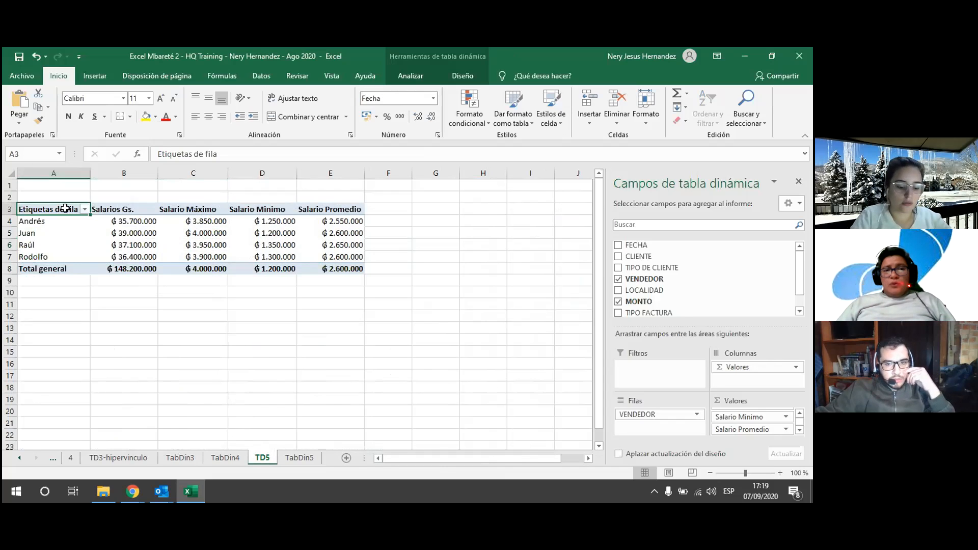
click(146, 222)
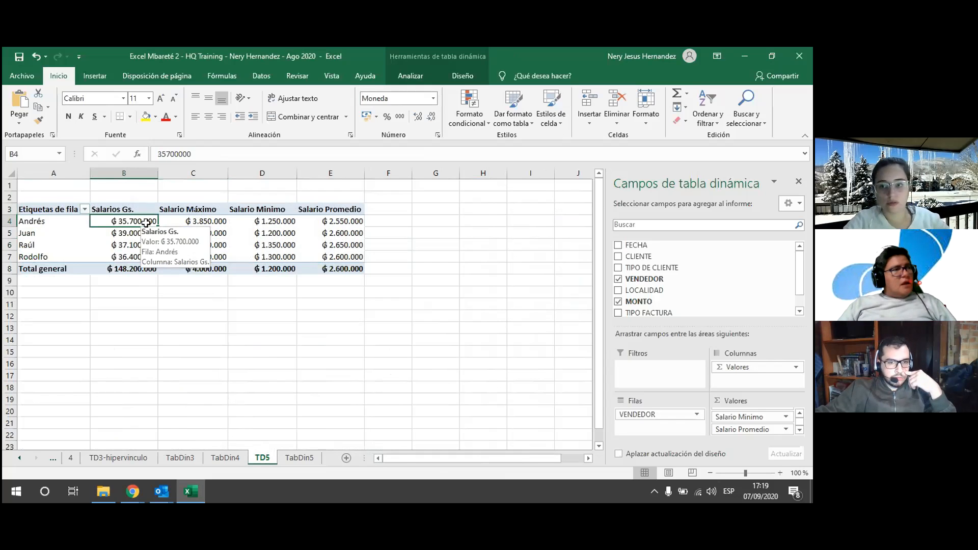
key(Left)
key(Up)
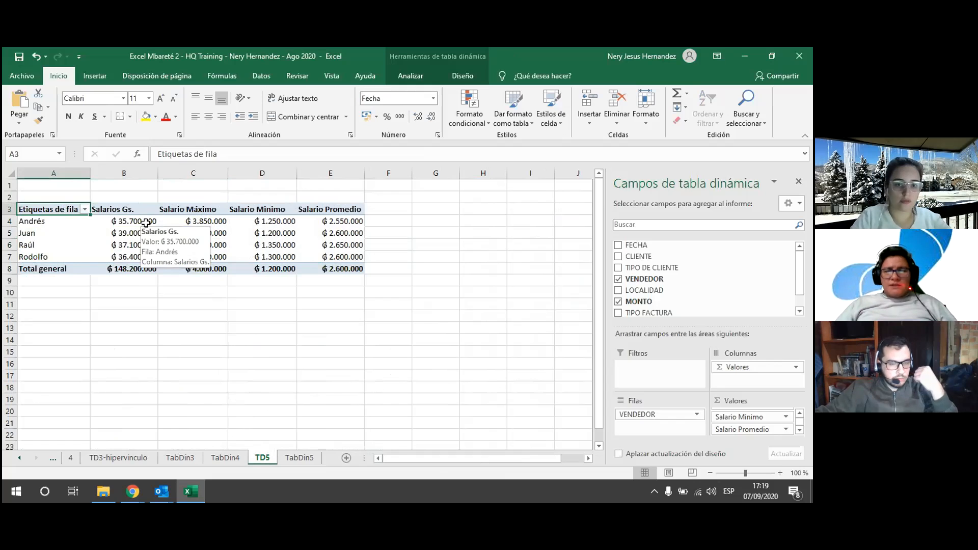
text(Funcionario)
key(Return)
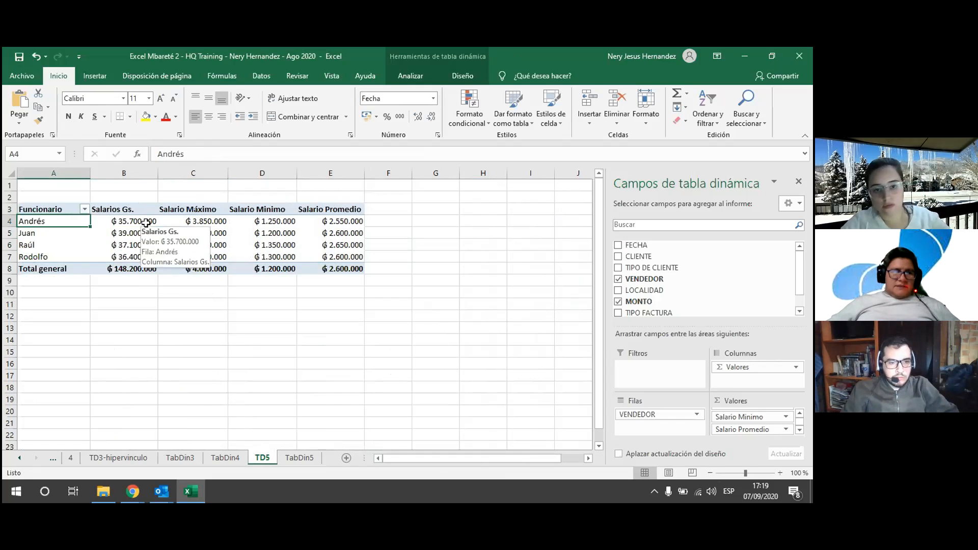
Step: Review the pivot table's headers and the total, maximum, minimum and average salary values cell by cell
key(Down)
key(Right)
key(Right)
key(Right)
key(Up)
key(Left)
key(Down)
key(Down)
key(Down)
key(Down)
key(Up)
key(Up)
key(Up)
key(Up)
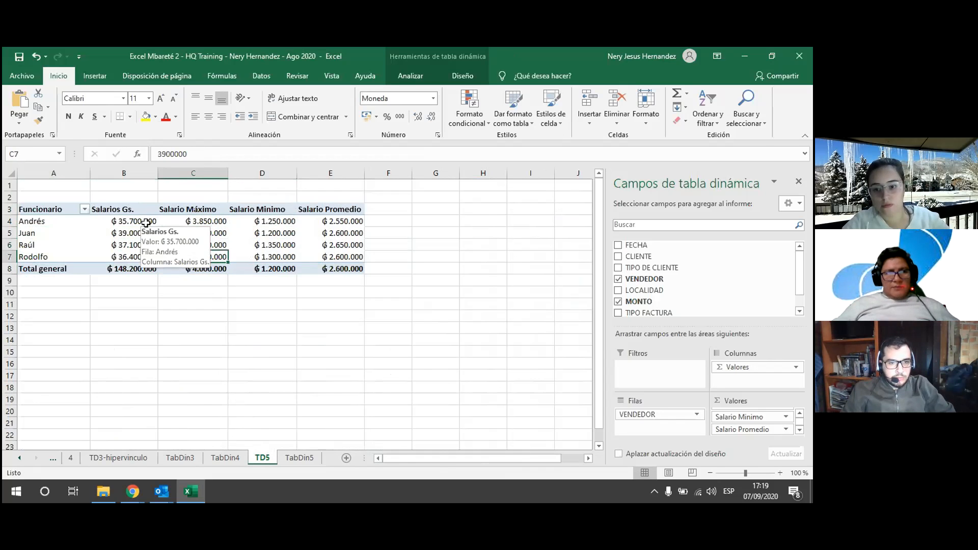
key(Up)
key(Left)
key(Left)
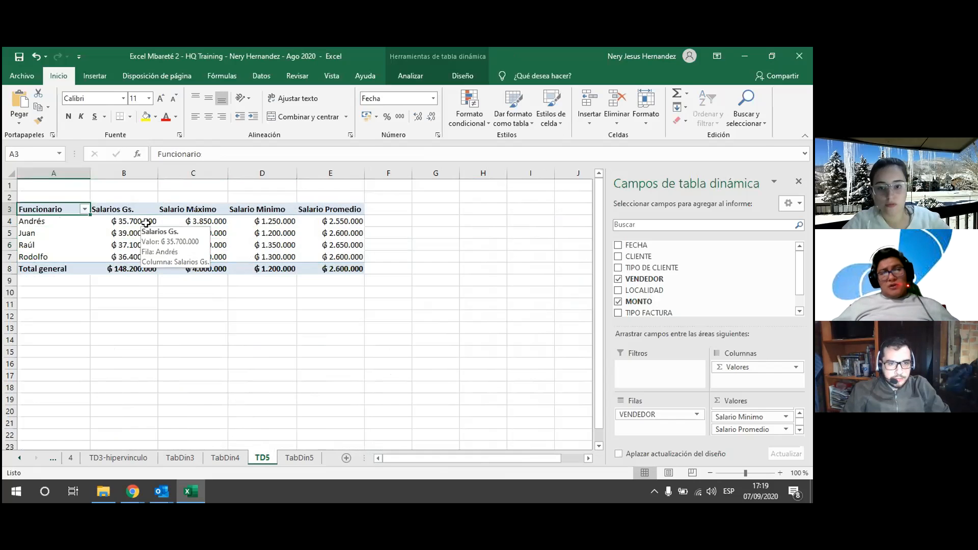
key(Right)
key(Right)
key(Right)
key(Right)
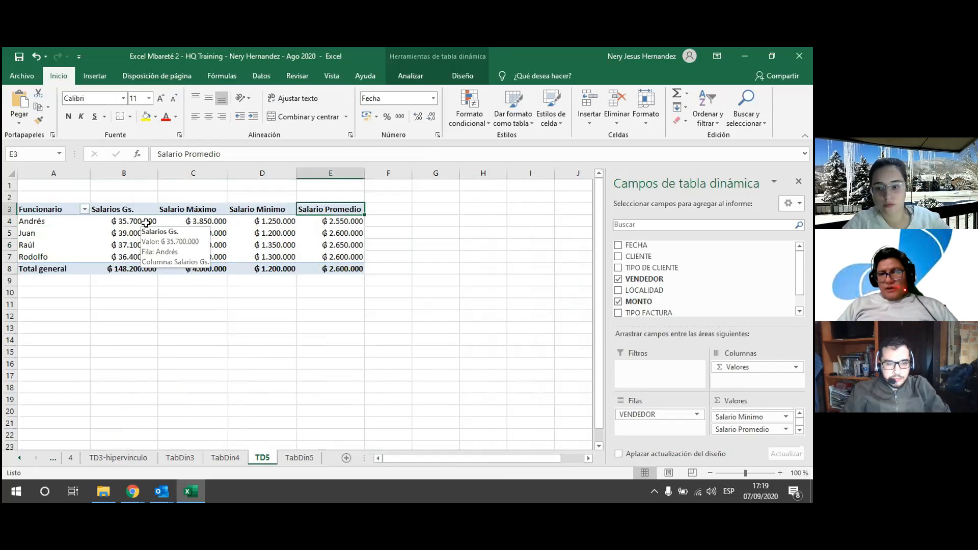
key(Down)
key(Down)
key(Down)
key(Down)
key(Down)
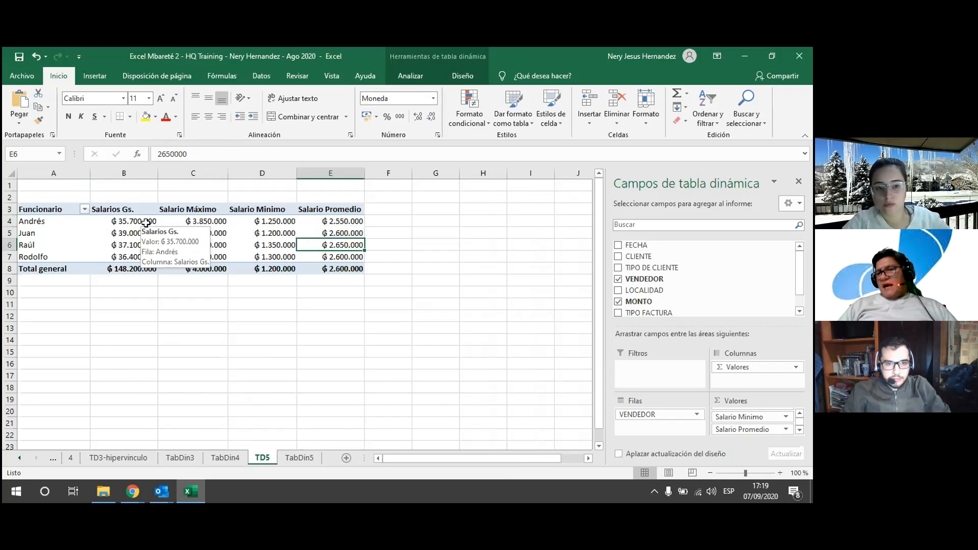
Step: Try the Guaraní currency symbol on cell E8 and set it back to Español (Paraguay)
click(438, 135)
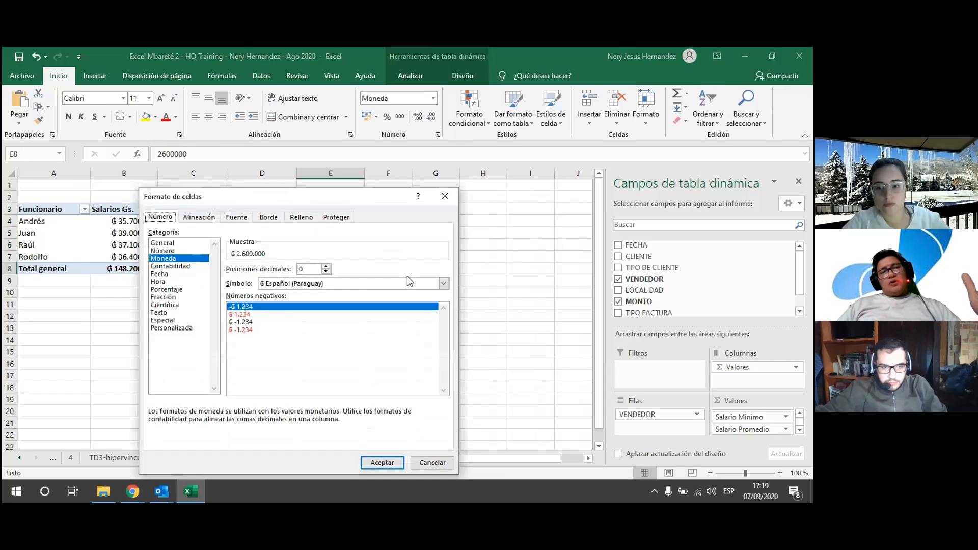
click(303, 283)
key(Down)
key(Return)
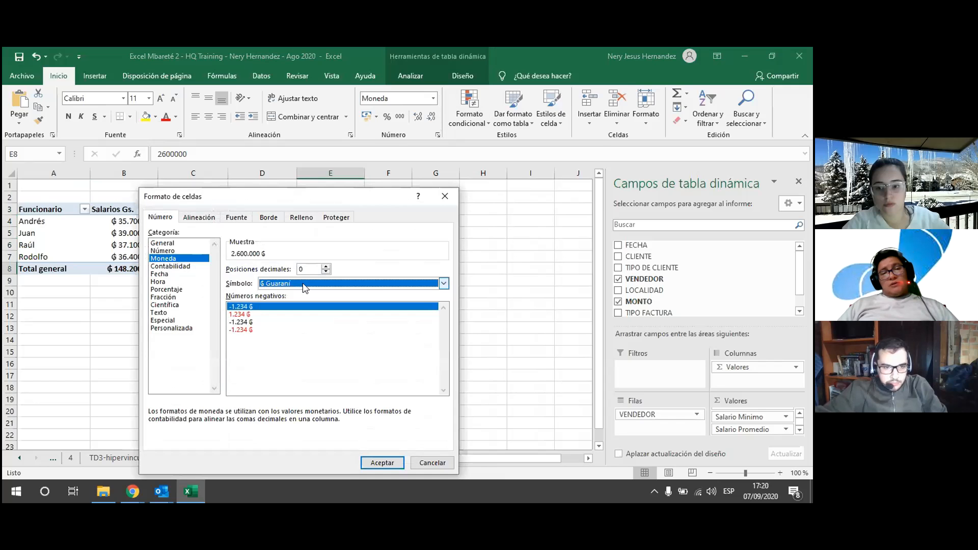
click(303, 283)
key(Down)
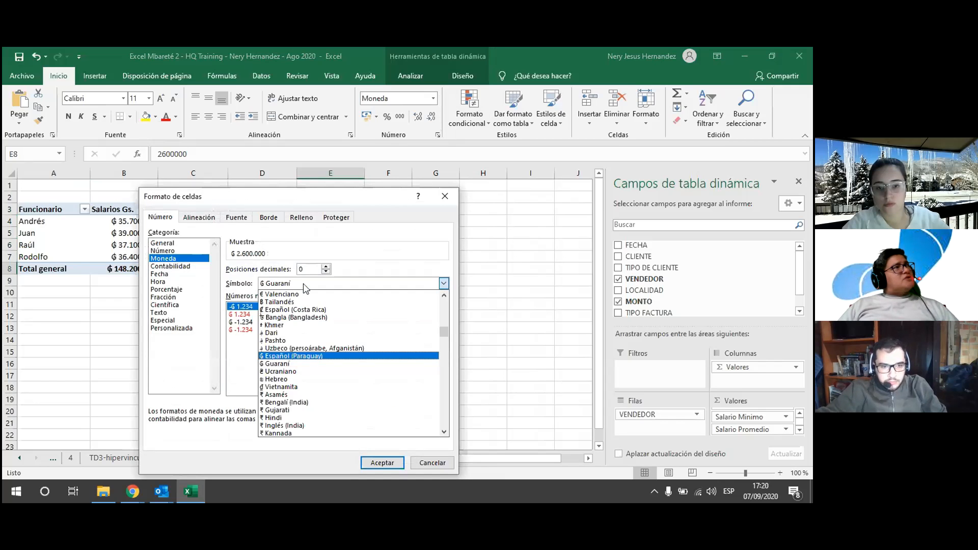
key(Return)
click(384, 462)
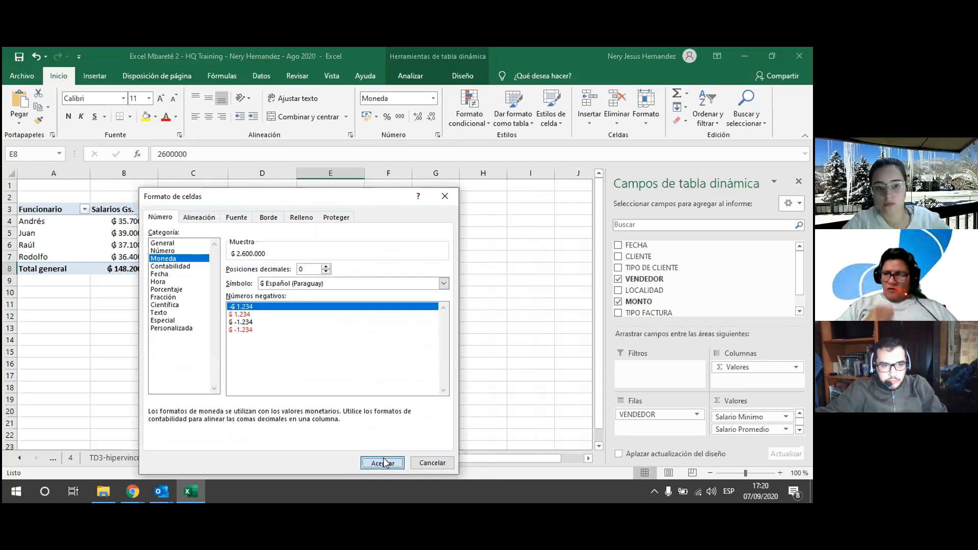
click(229, 329)
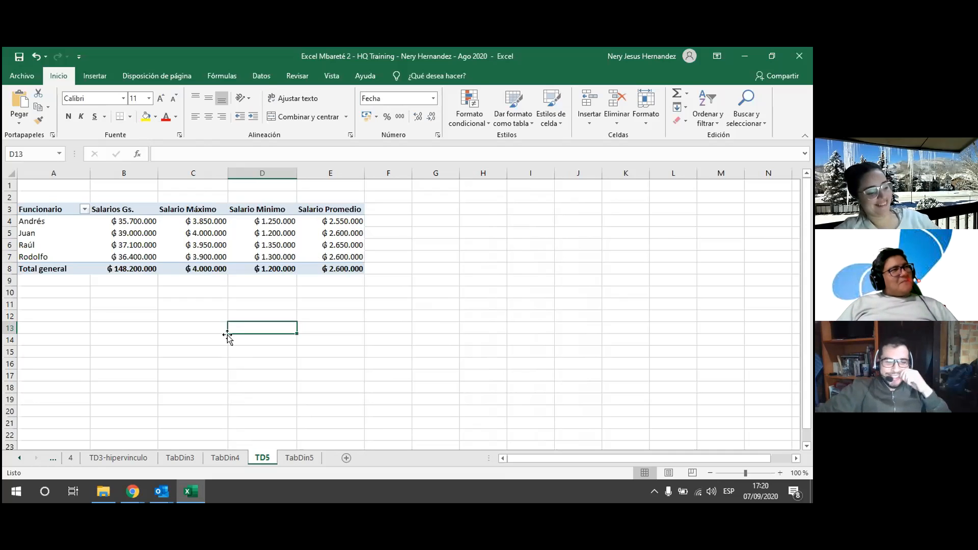
Step: Check the Zoom meeting in Chrome, and return to the Excel workbook, dismissing the e-mail notifications
click(141, 487)
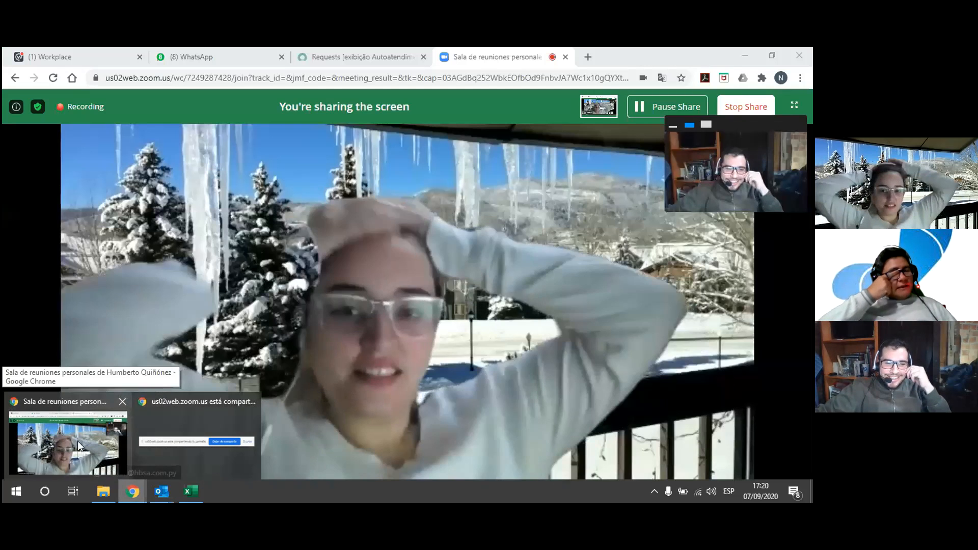
click(80, 447)
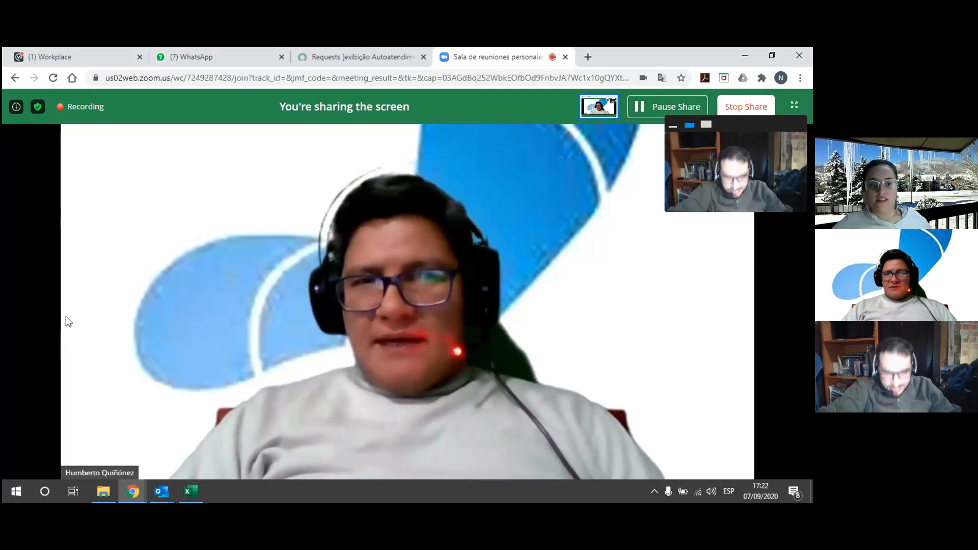
click(192, 492)
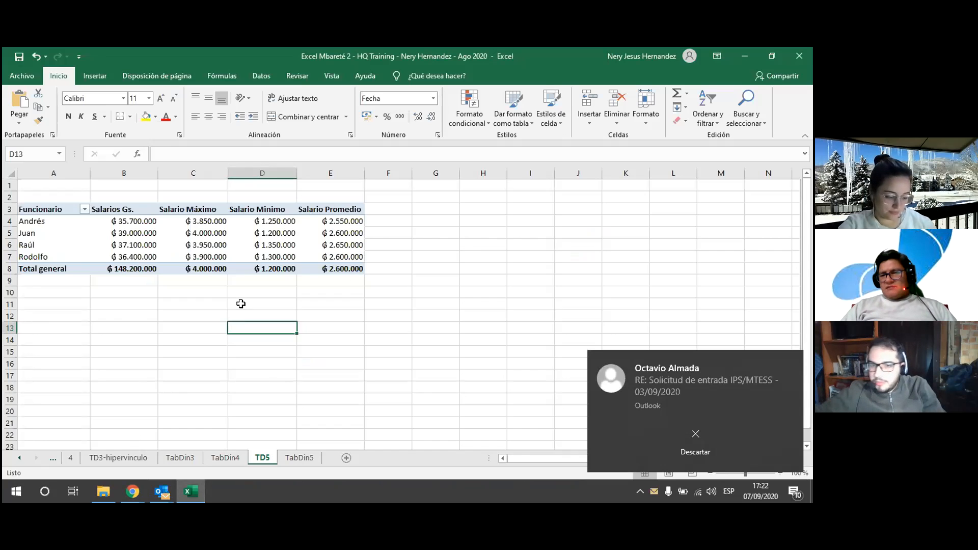
click(700, 443)
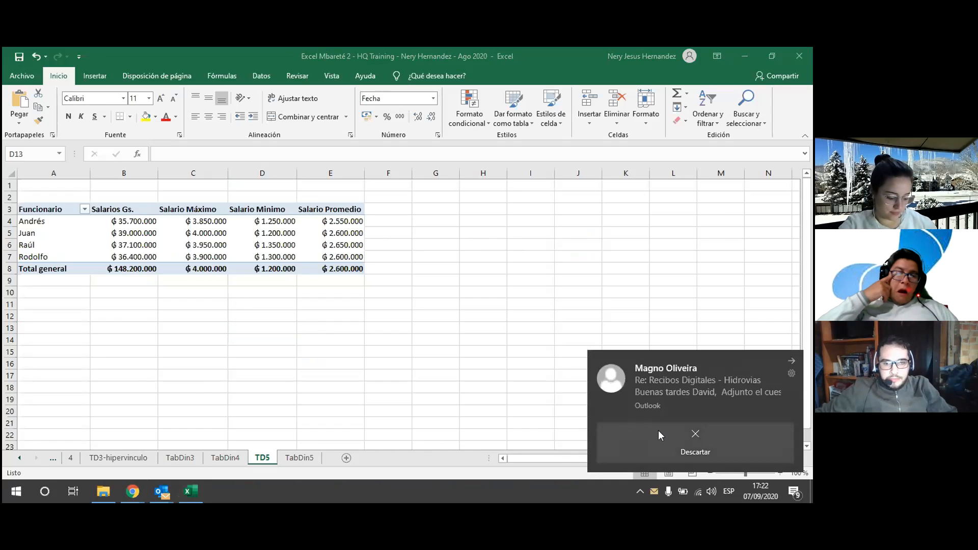
click(696, 442)
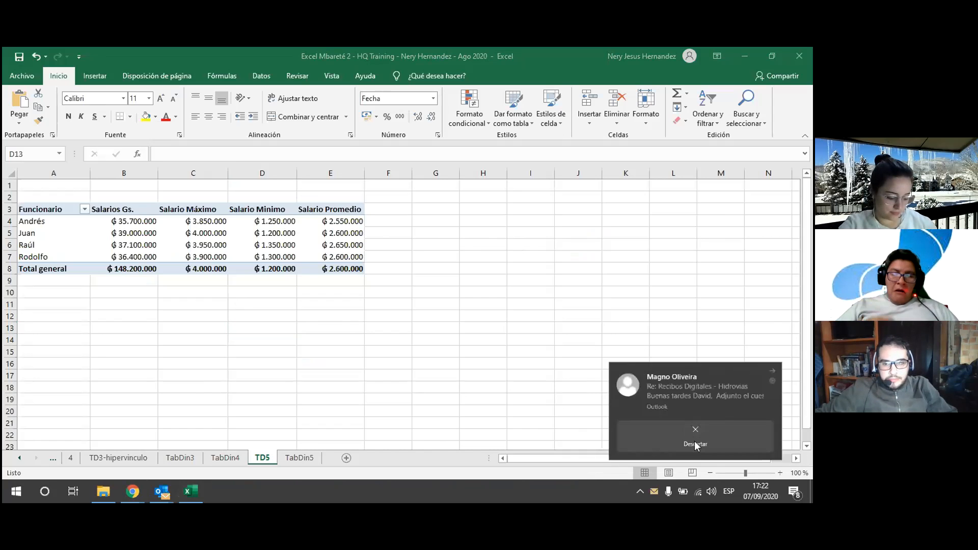
Step: Check the autoformat instruction on the TabDin5 sheet and apply the black medium style to the TD5 pivot table
click(300, 458)
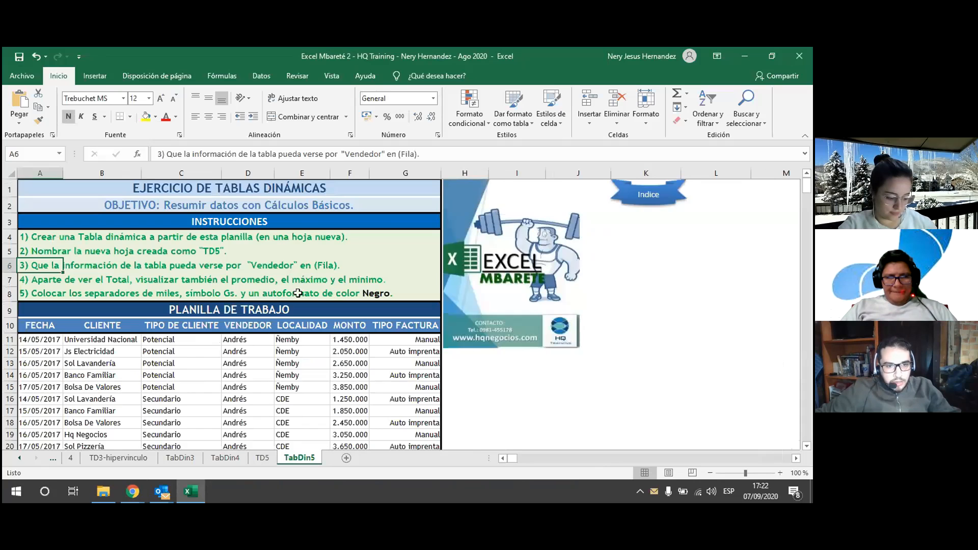
click(262, 458)
click(187, 205)
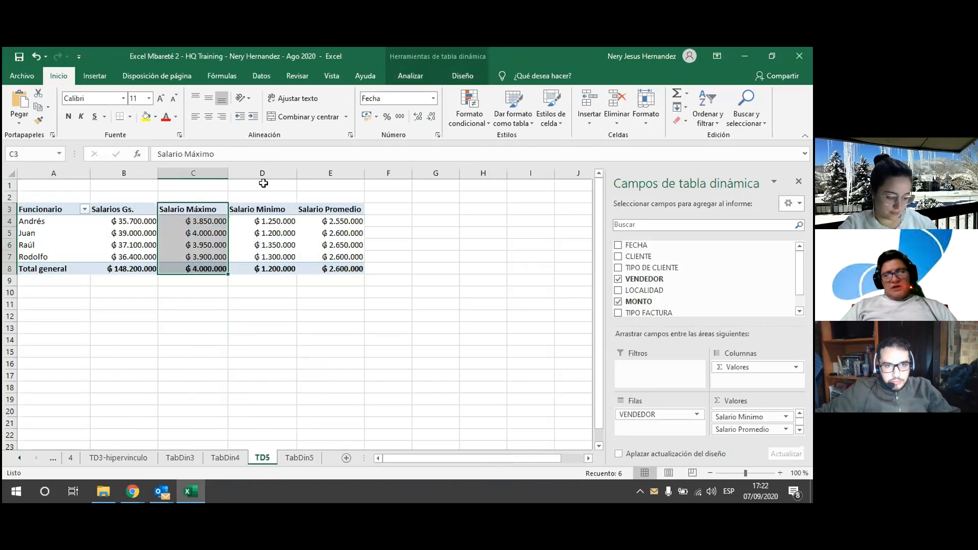
click(414, 77)
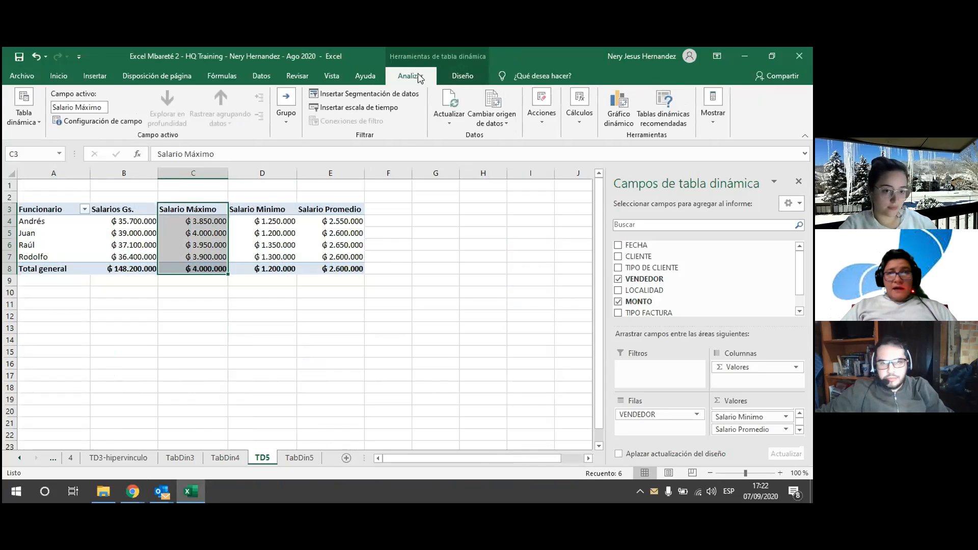
click(468, 75)
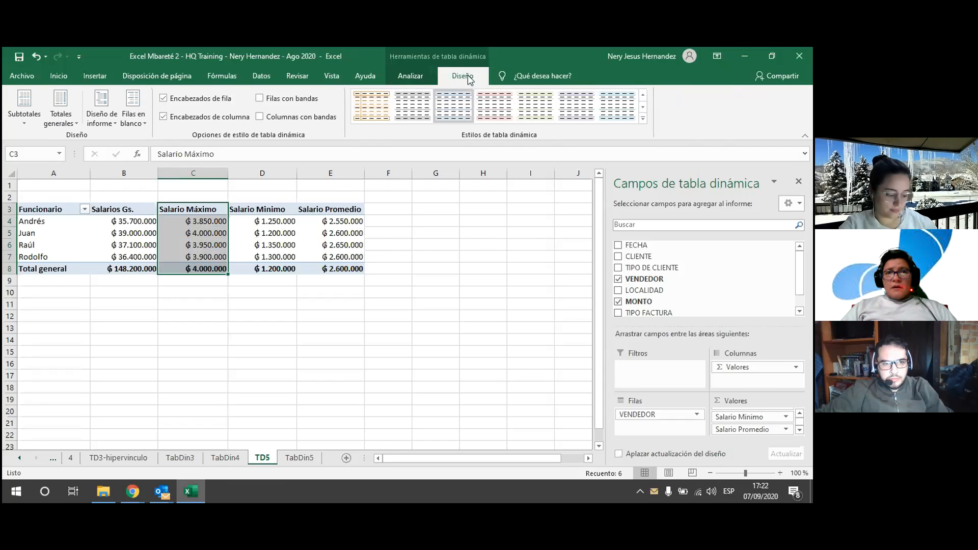
click(643, 119)
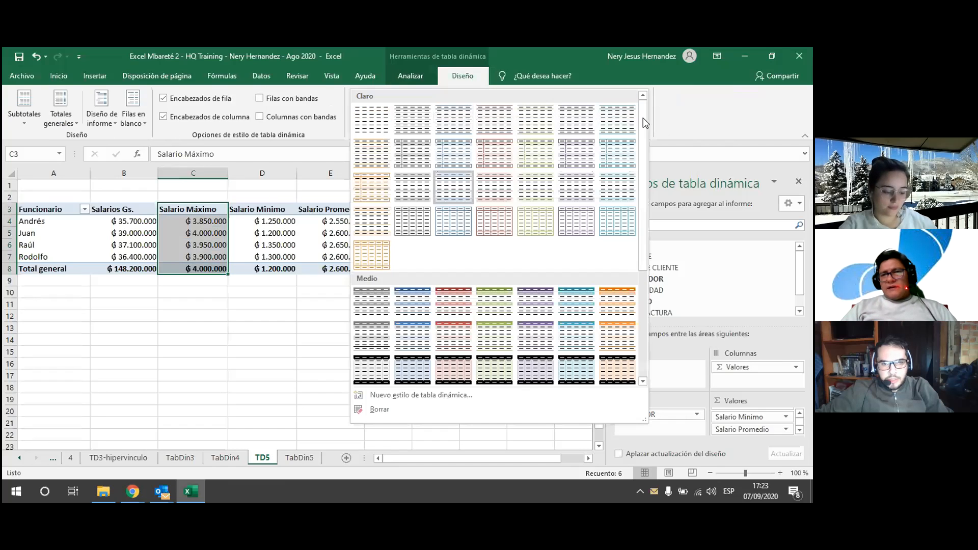
click(365, 371)
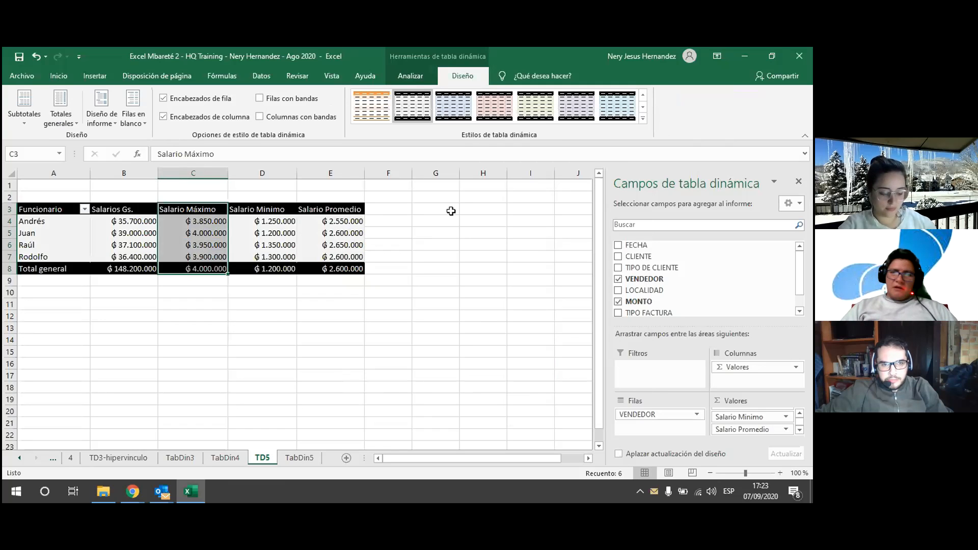
Step: Browse the medium and dark pivot table styles and keep the black medium style on the TD5 table
click(644, 119)
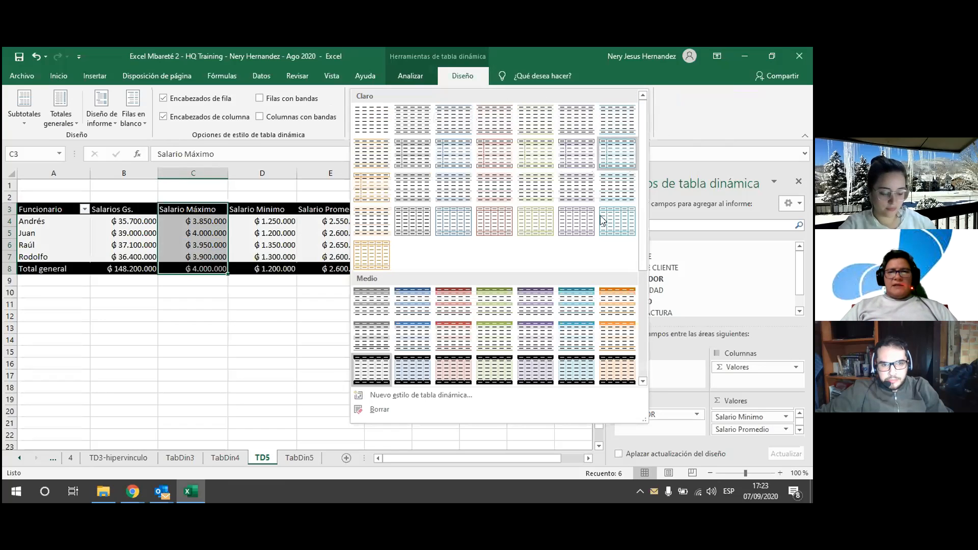
scroll(493, 353, down, 5)
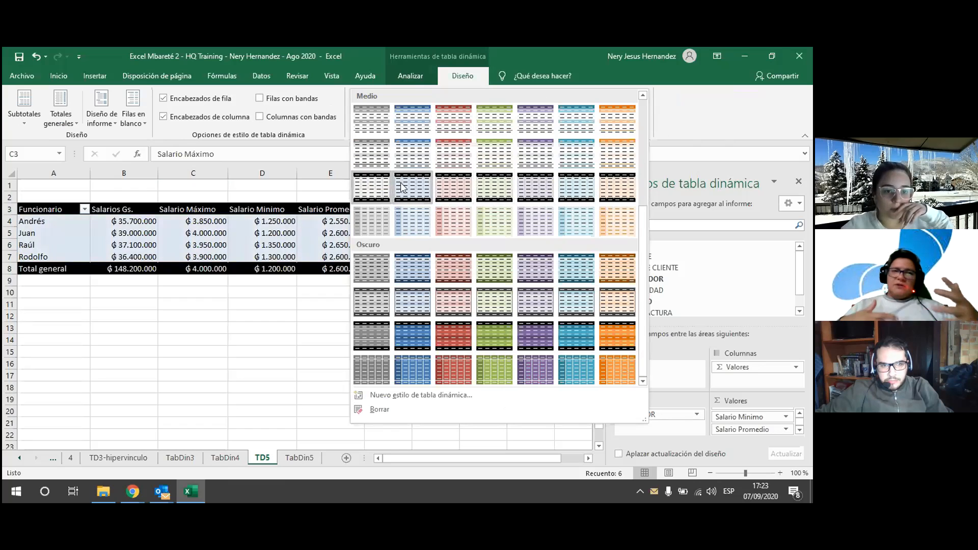
click(372, 180)
click(281, 395)
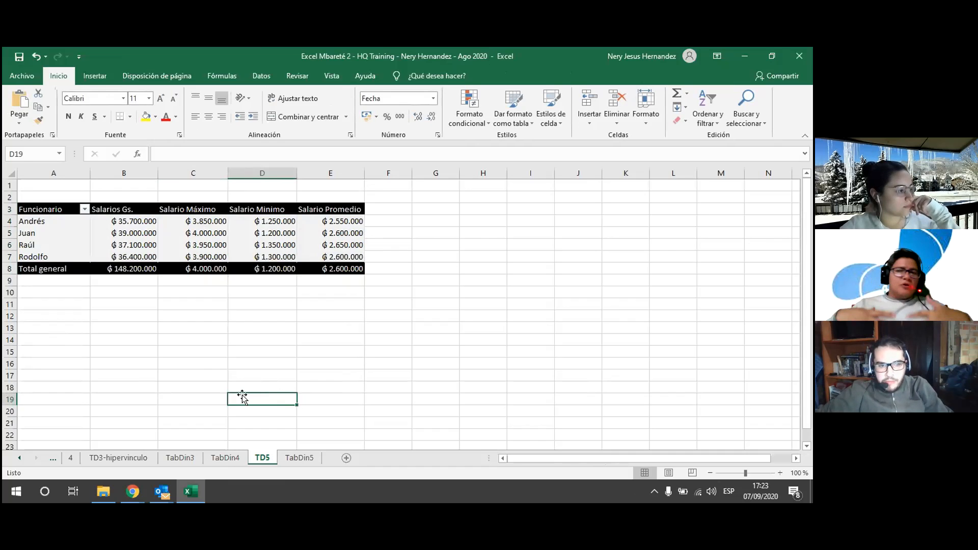
Step: Duplicate the TabDin5 sheet, placing the copy directly after the original
click(311, 461)
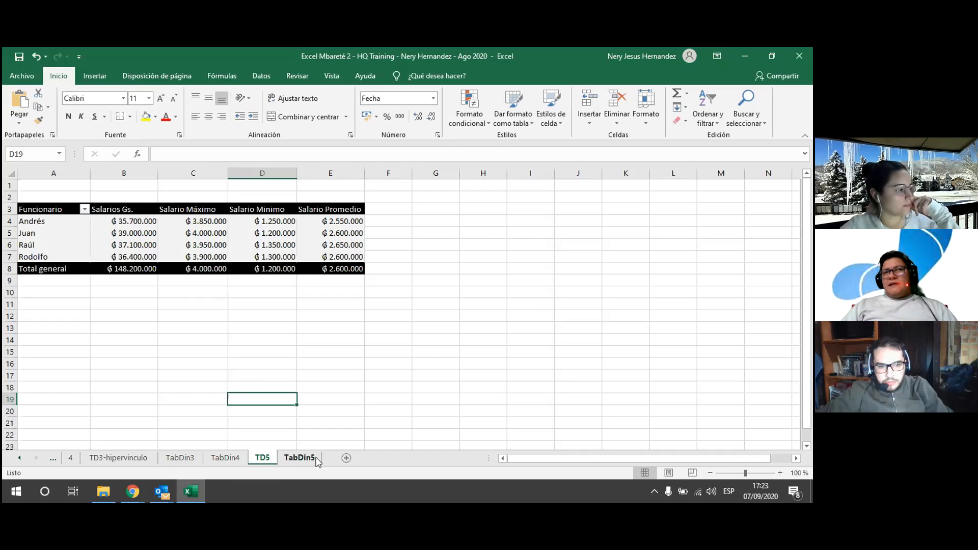
click(270, 459)
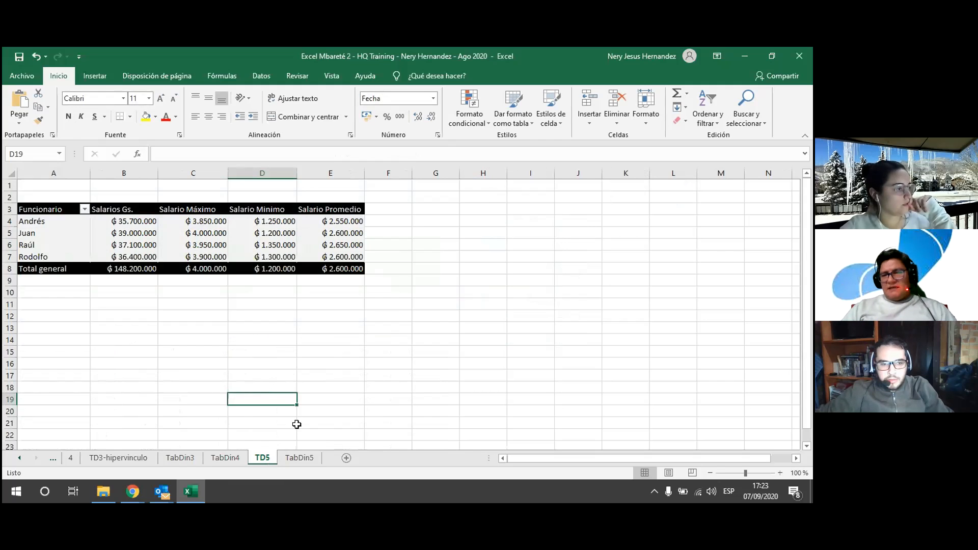
click(301, 458)
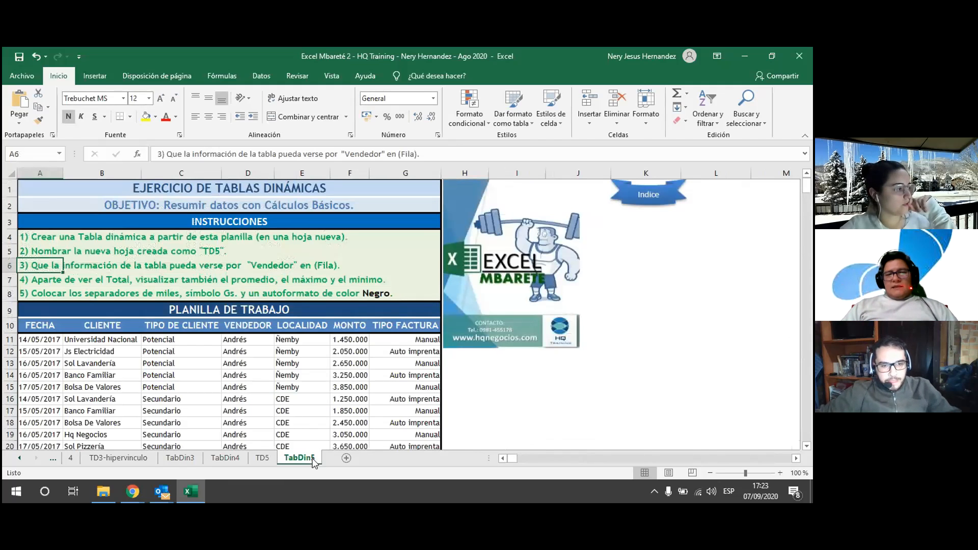
drag(313, 461, 345, 464)
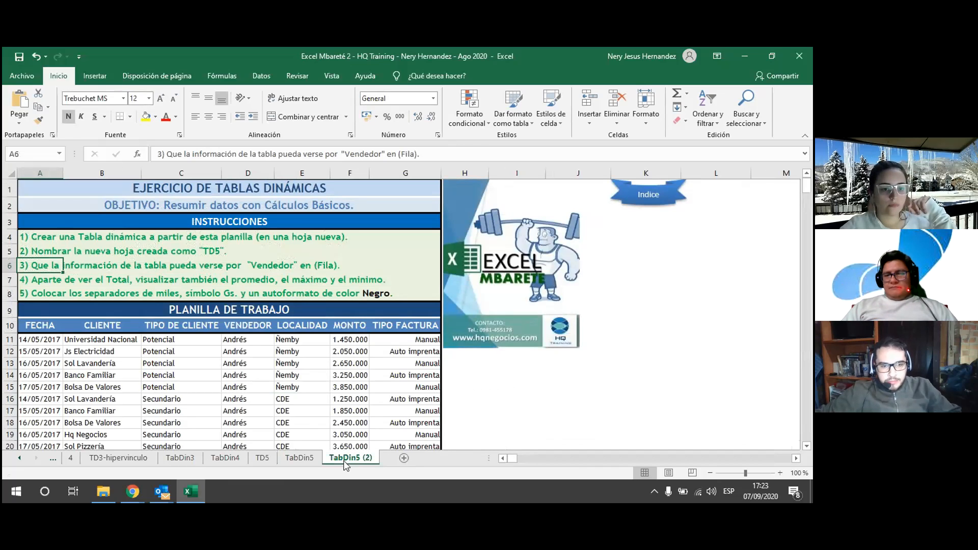
click(318, 461)
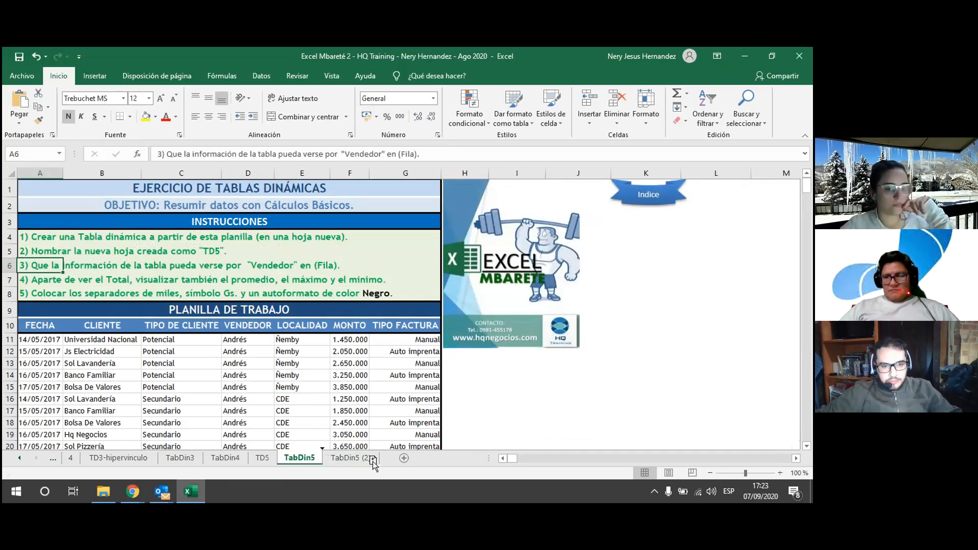
drag(313, 462, 313, 467)
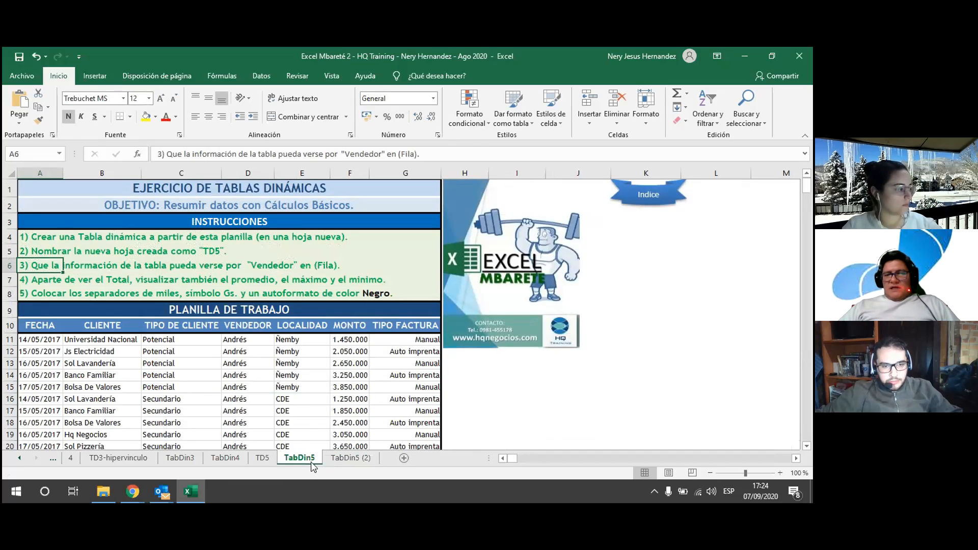
Step: Rename the copied TabDin5 sheet as Inventario de tablas
click(344, 460)
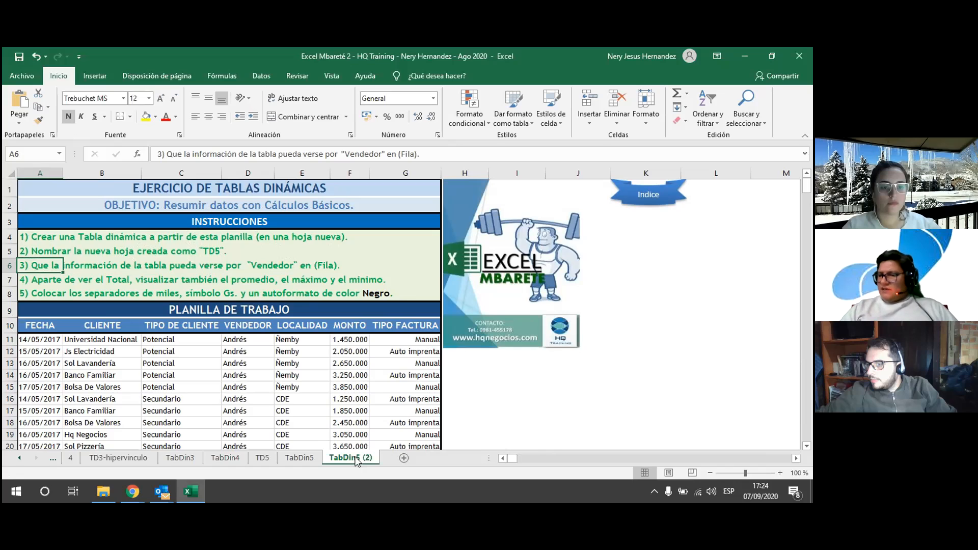
double_click(356, 458)
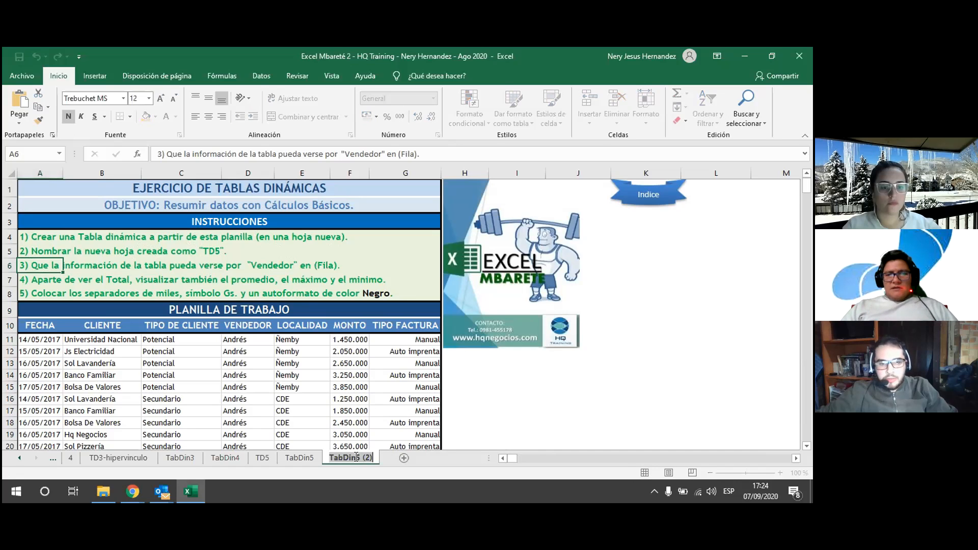
text(Inve)
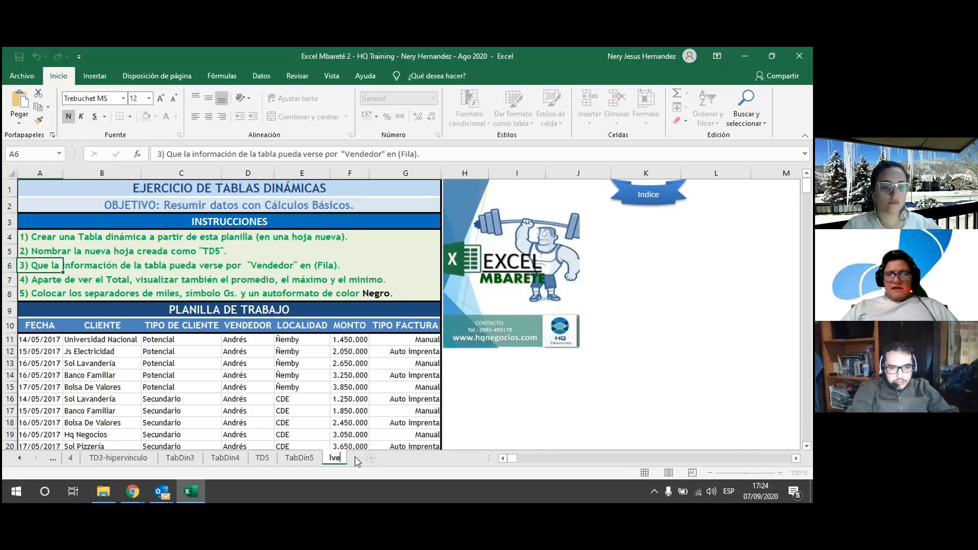
text(ntar)
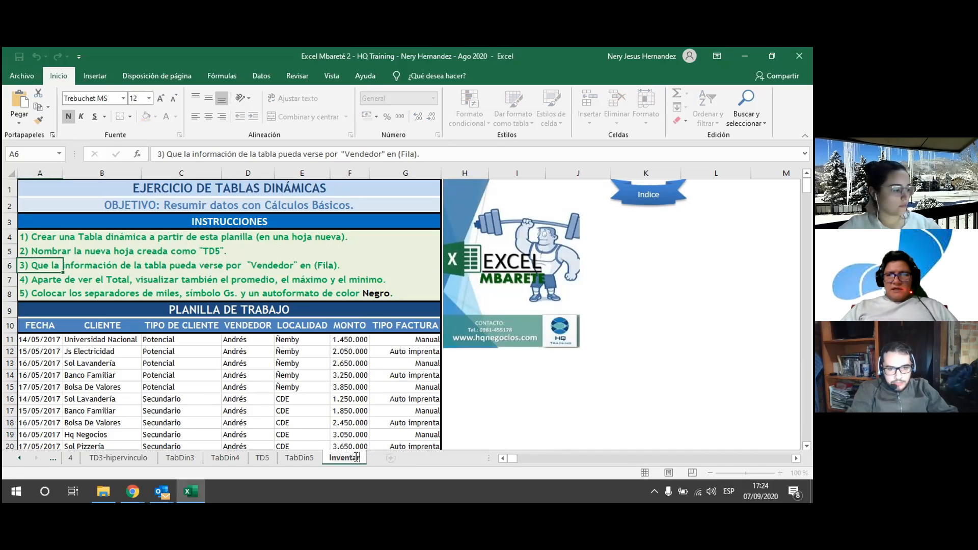
text(io de tablas)
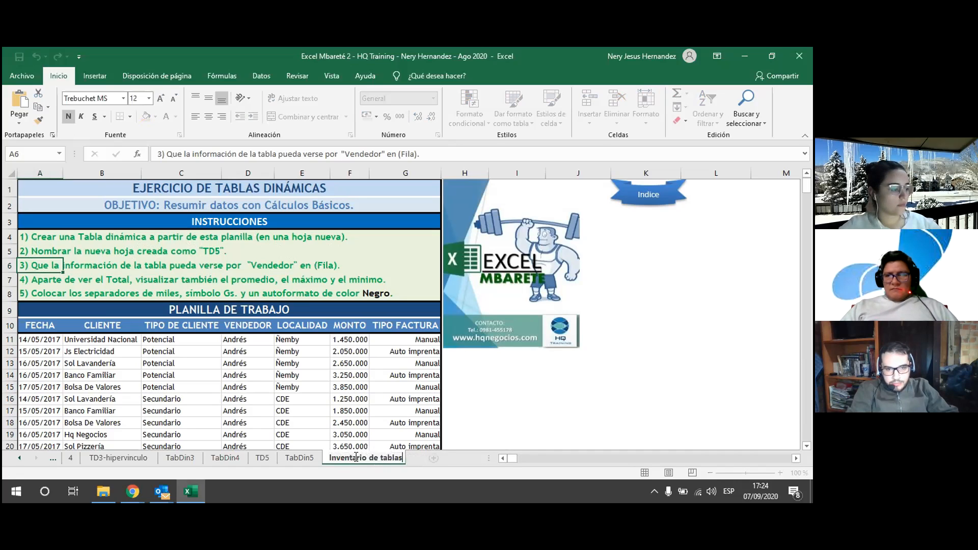
key(Return)
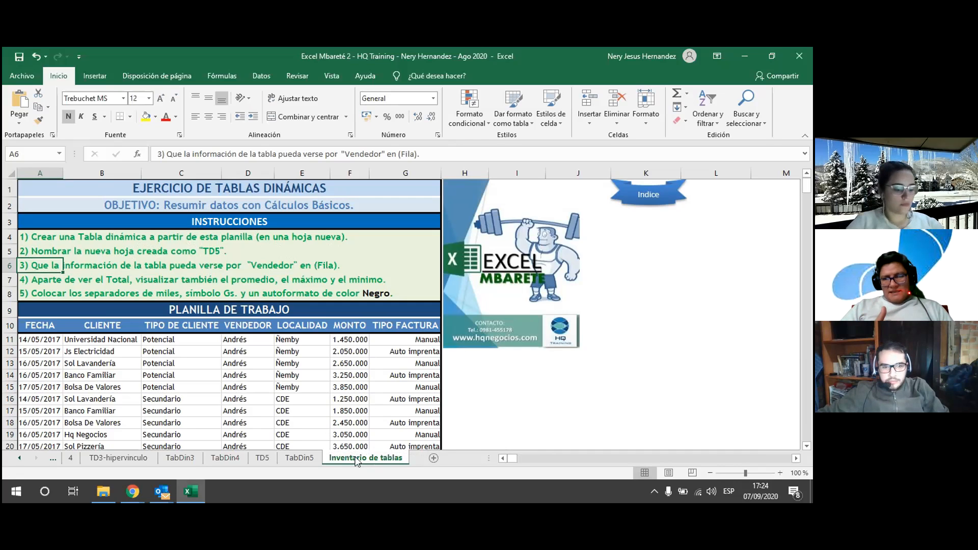
Step: Delete the Excel Mbareté picture and the Indice ribbon shape from the Inventario de tablas sheet
click(515, 249)
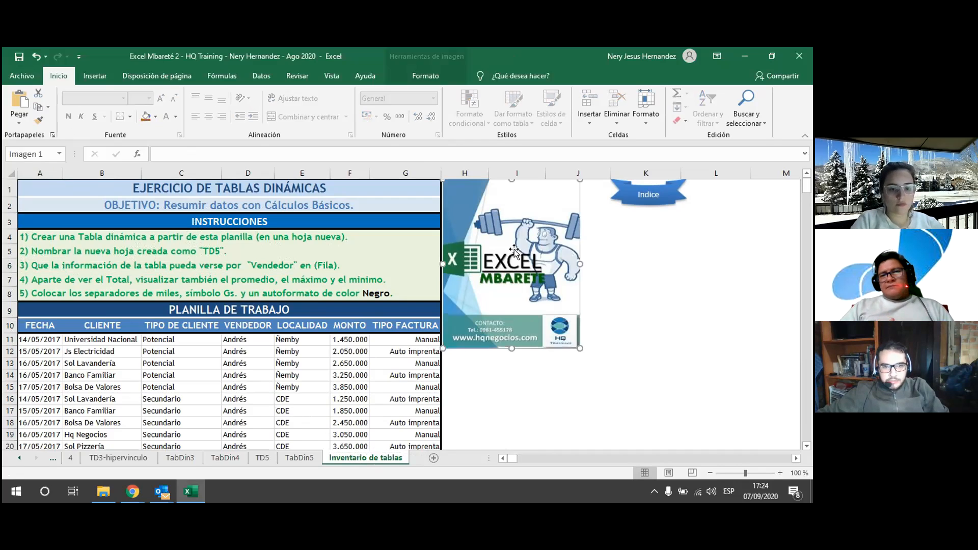
key(Delete)
click(641, 203)
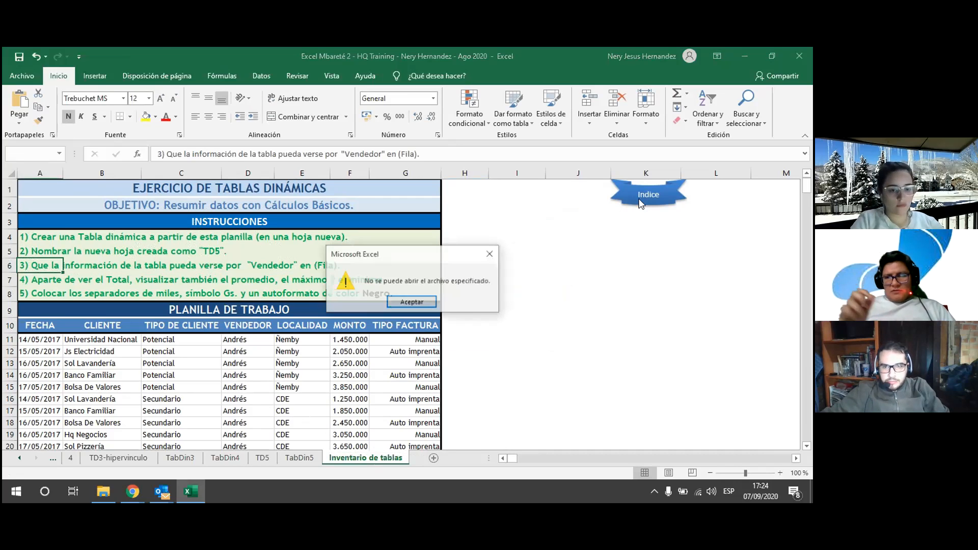
key(Return)
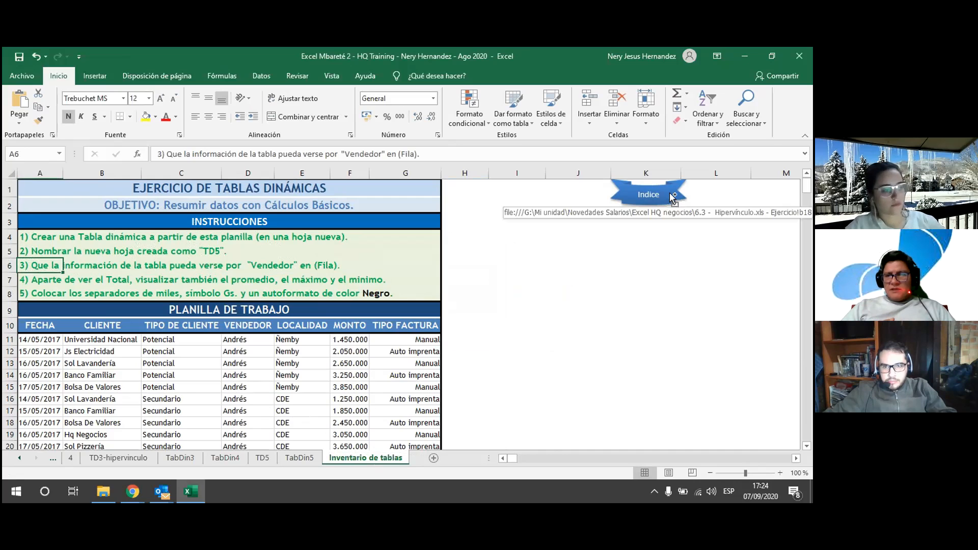
right_click(671, 193)
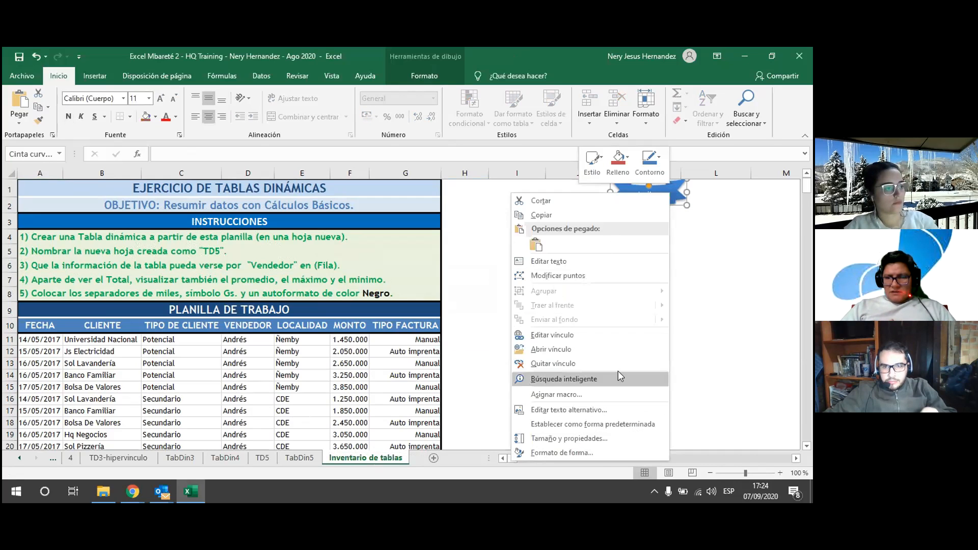
key(Escape)
key(Escape)
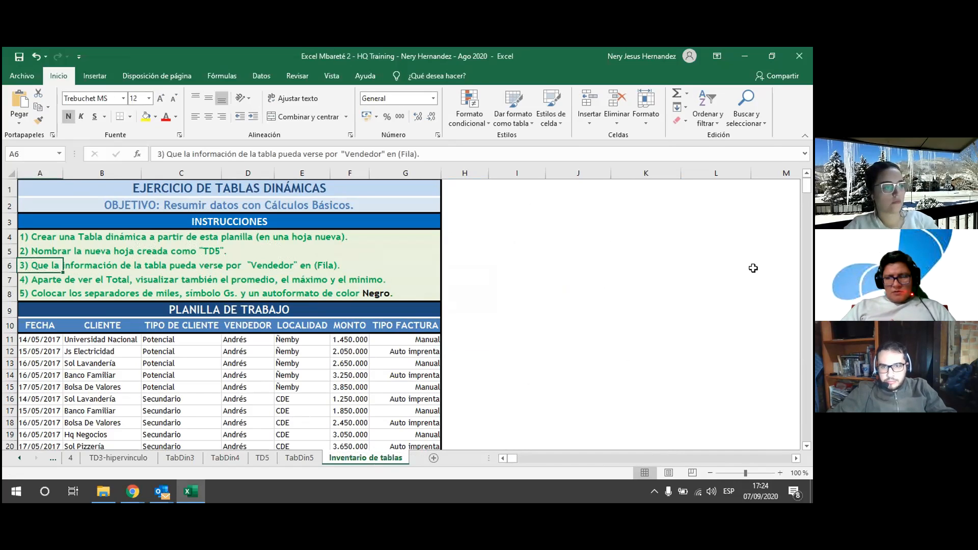
Step: Enter the list heading "1) Operaciones básicas" in cell I1 of the Inventario de tablas sheet
click(618, 197)
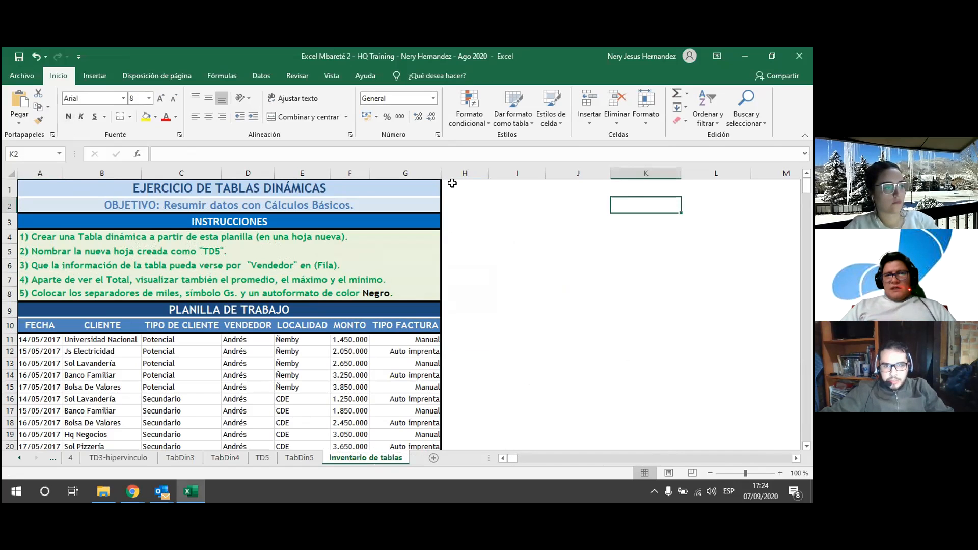
click(488, 186)
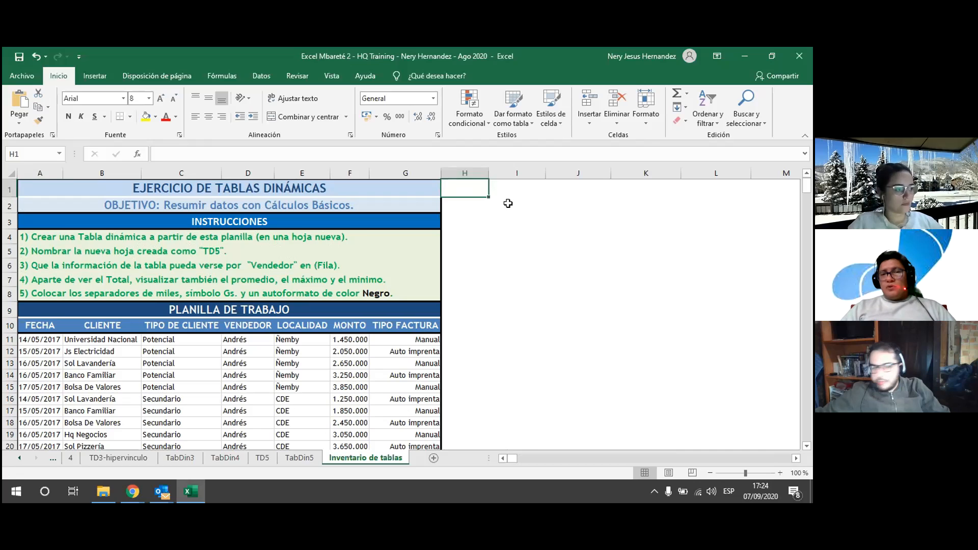
click(511, 187)
text(1)
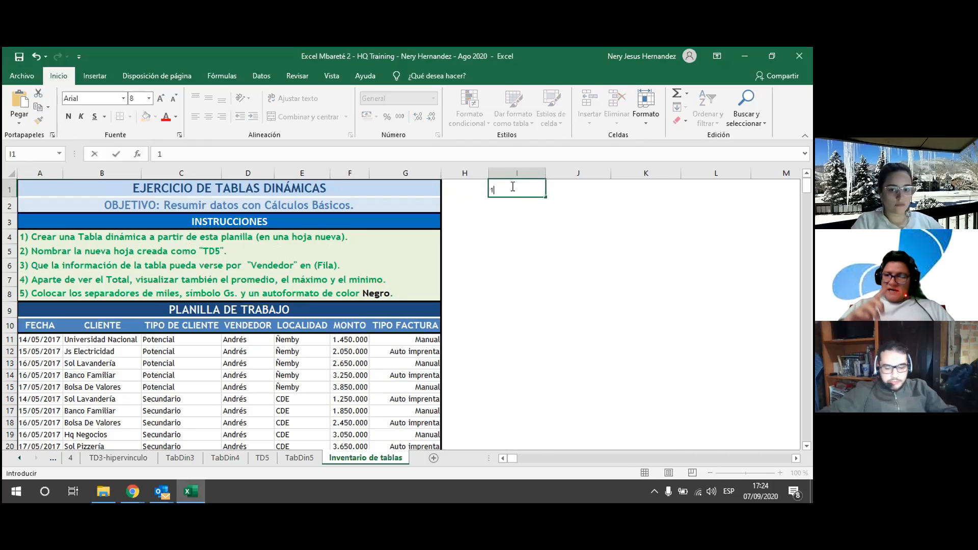
text())
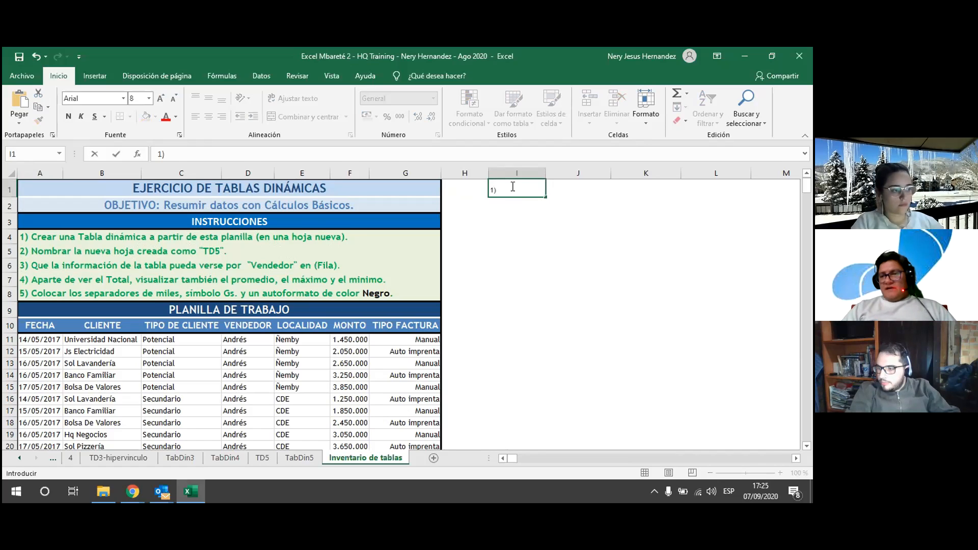
text(Operaciones b)
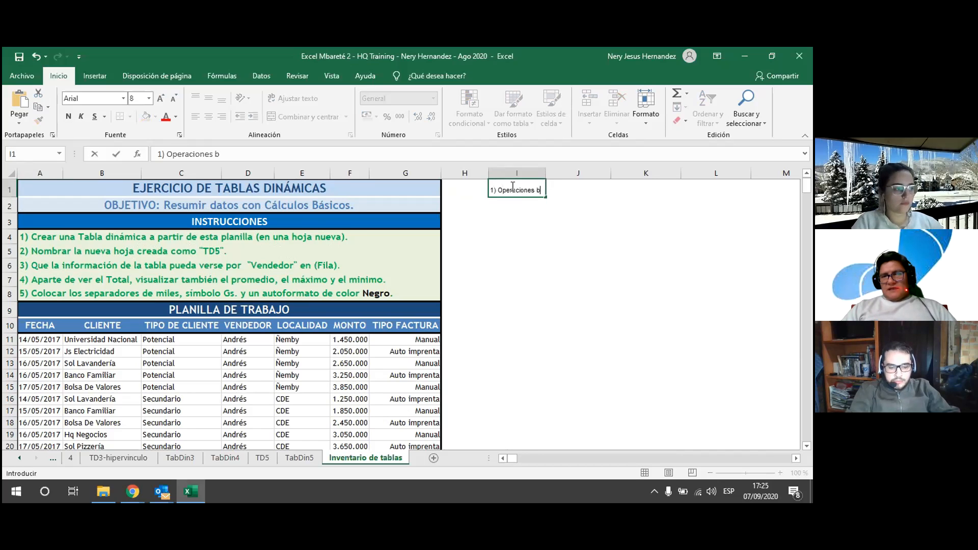
text(ásicas)
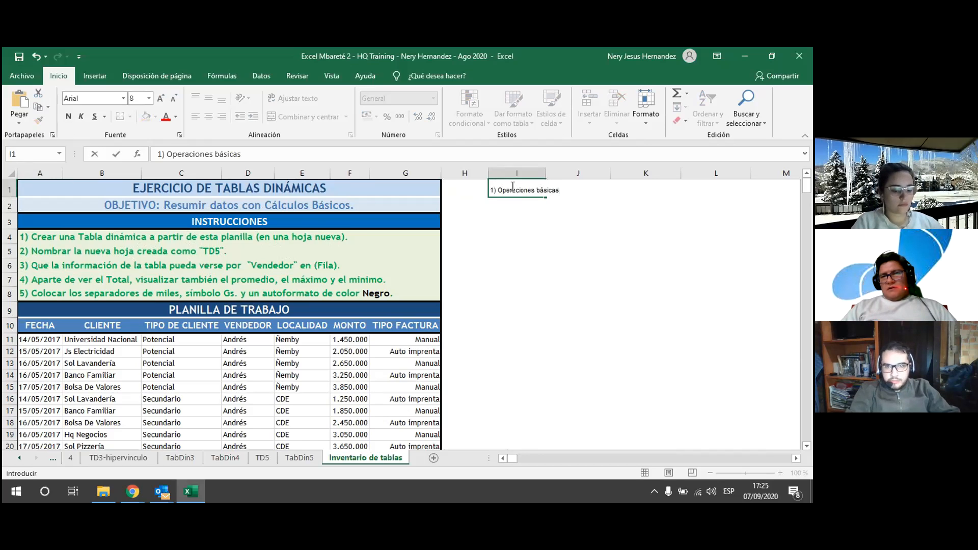
key(Return)
Step: Extend the heading in cell I1 to read "1) Operaciones básicas - Suma promedio máximo minimo"
click(511, 187)
key(F2)
text(- )
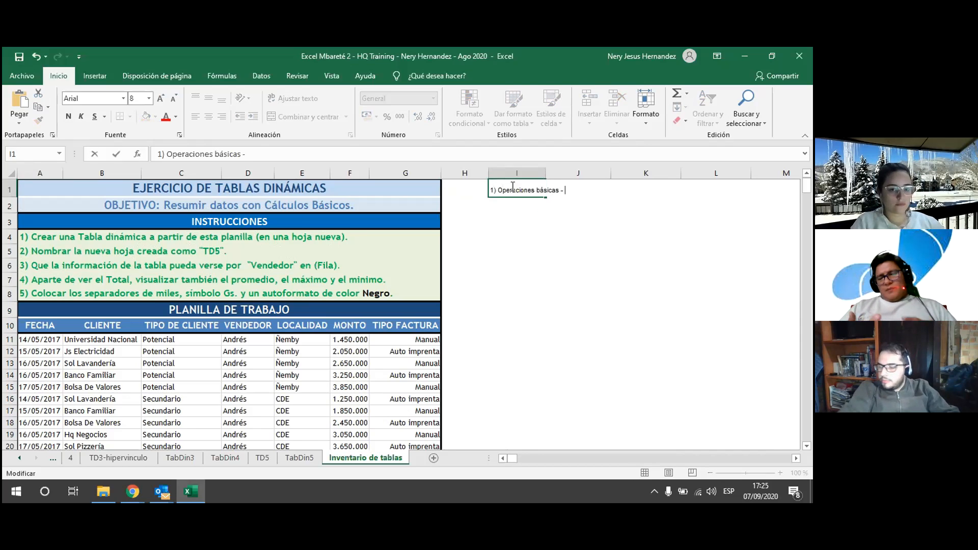
text(Suma )
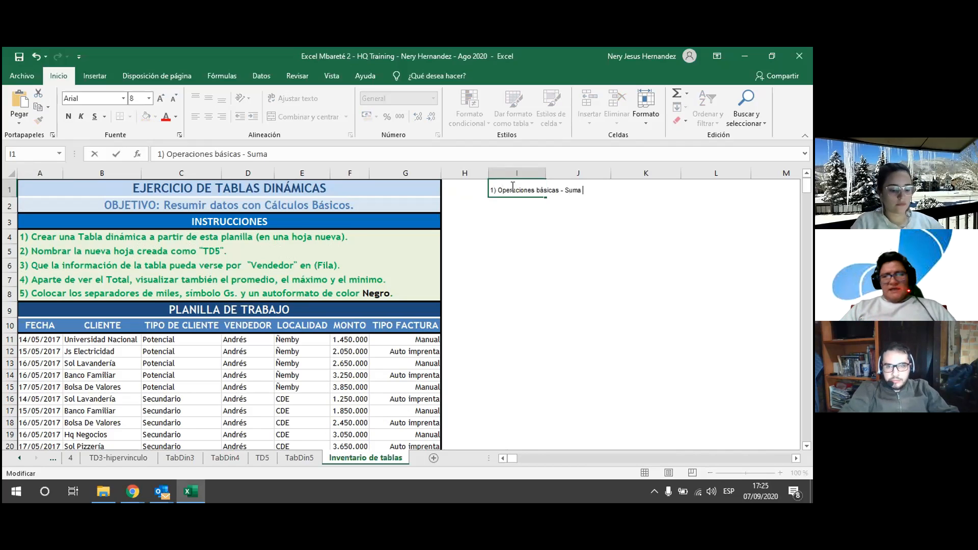
text(promedio )
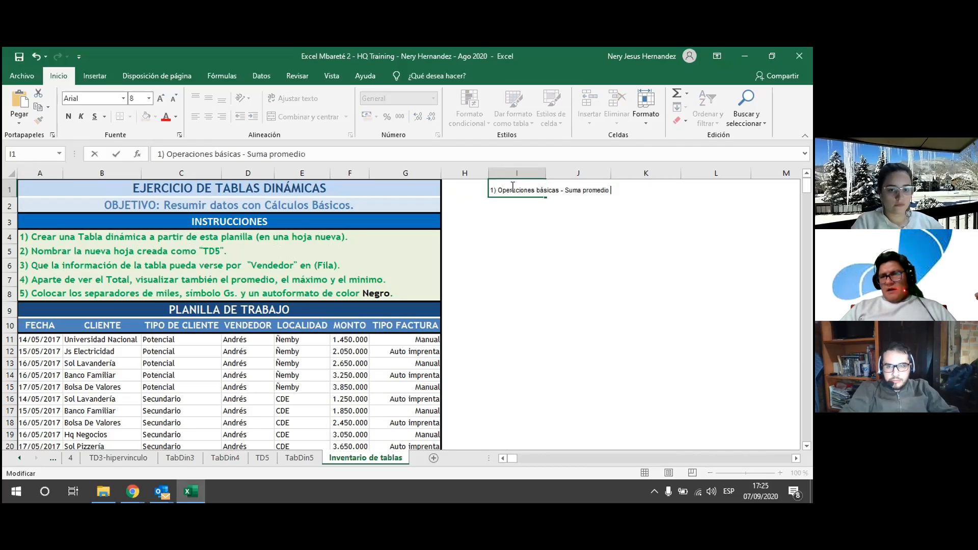
text(máximo)
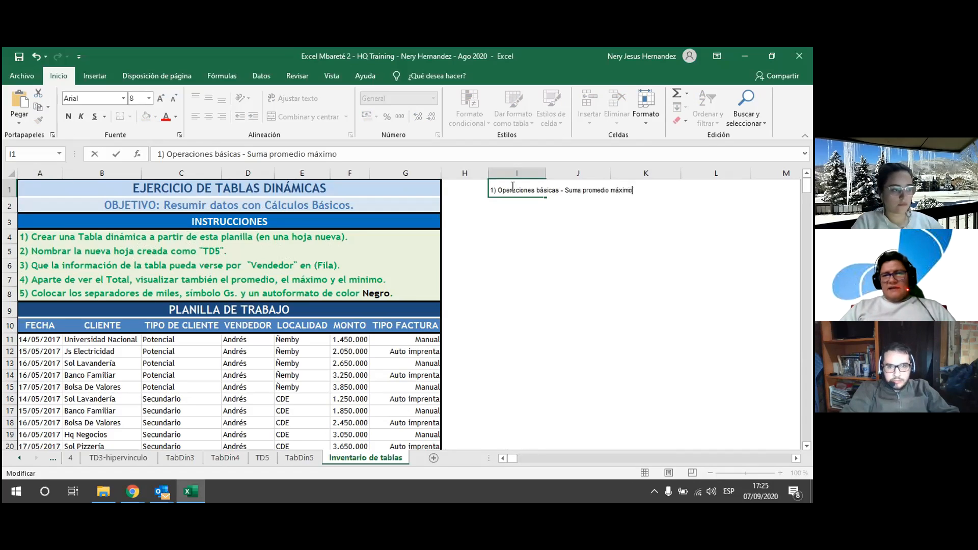
text( minimo)
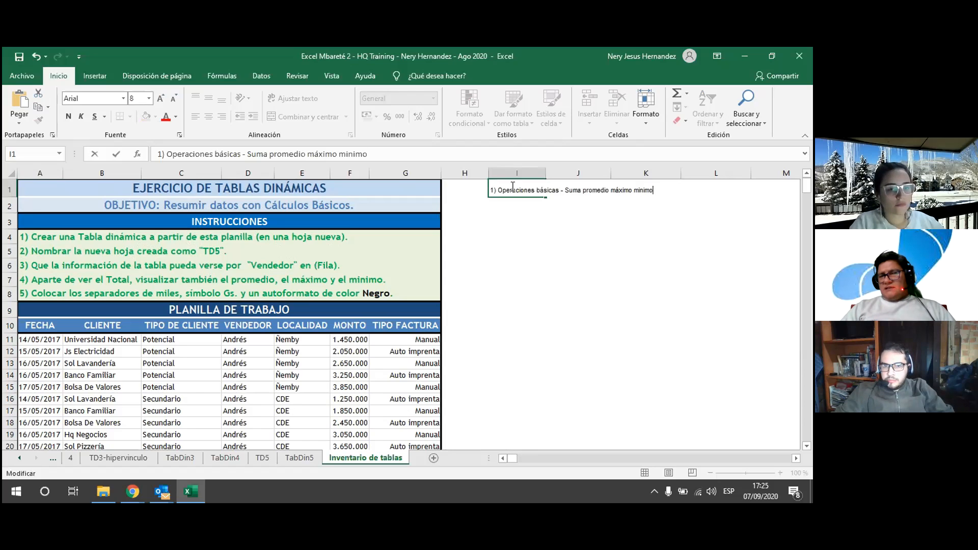
key(ctrl+Return)
Step: Format the heading in cell I1 as 16-point bold red text
click(135, 98)
text(16)
key(Return)
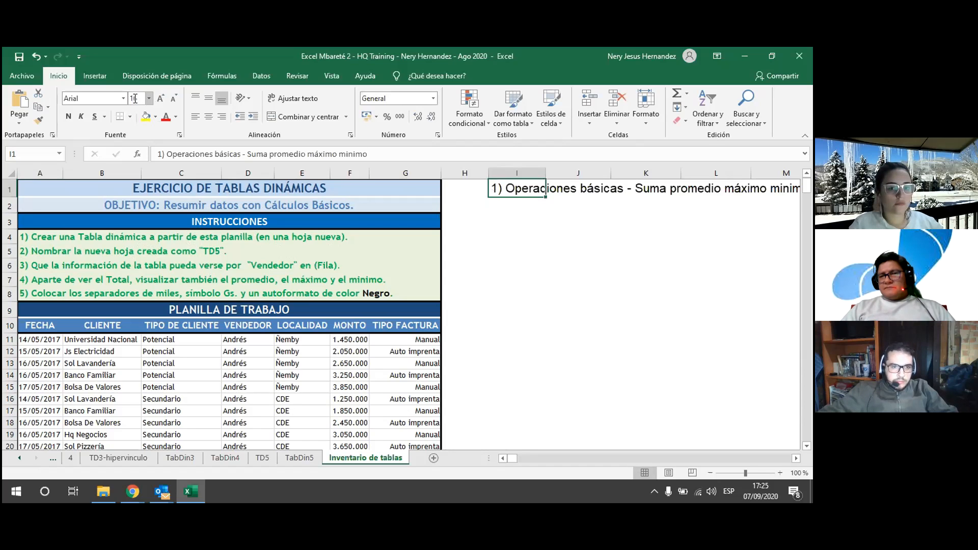
click(166, 116)
click(68, 117)
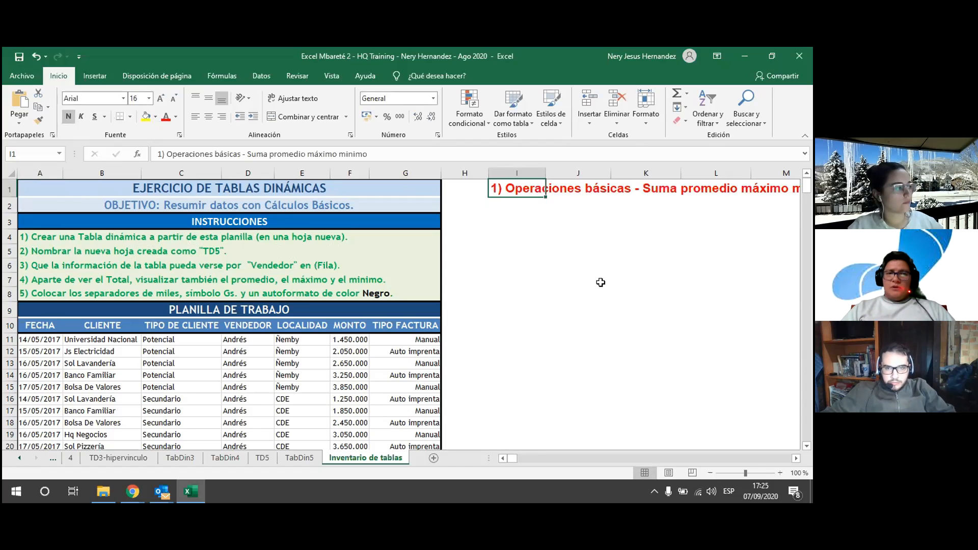
Step: Copy the whole pivot table A3:E8 from the TD5 sheet and paste it at cell I2 of Inventario de tablas
key(Right)
key(Right)
key(Right)
key(Right)
key(Right)
key(Left)
key(Left)
key(Left)
key(Left)
key(Left)
key(Down)
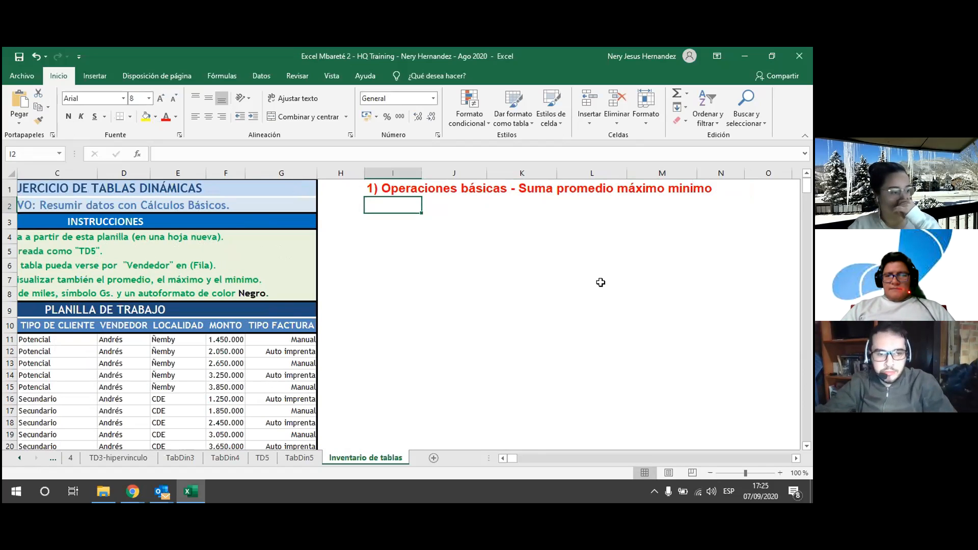
click(272, 459)
drag(56, 209, 349, 267)
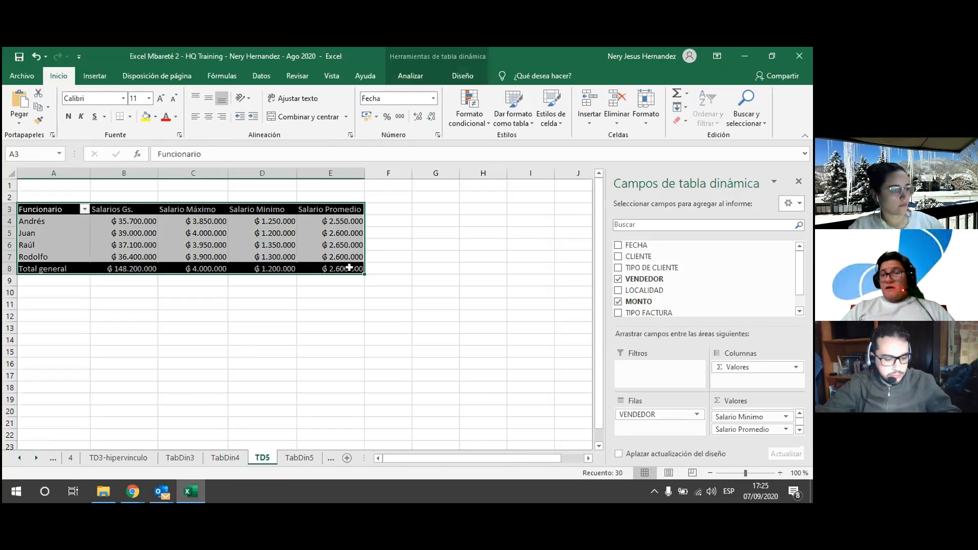
key(ctrl+c)
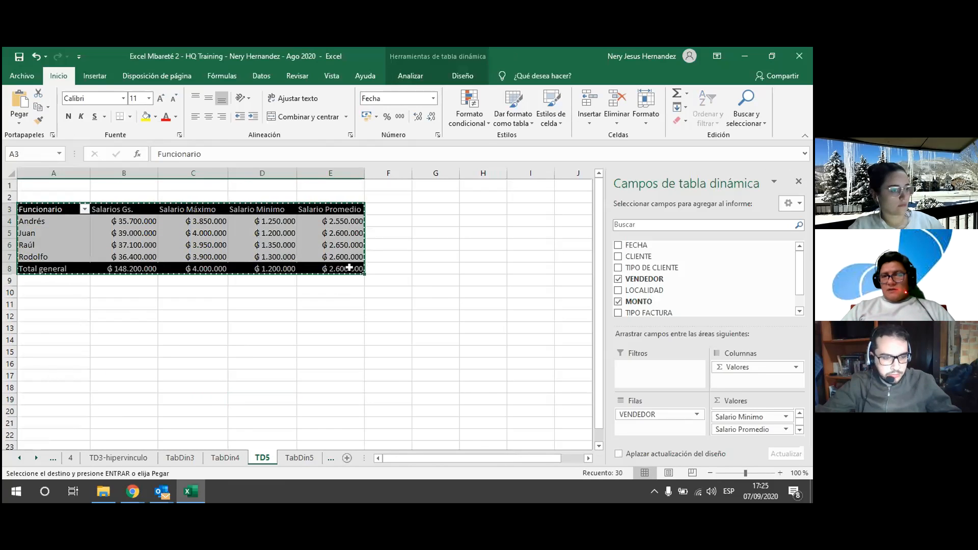
click(316, 458)
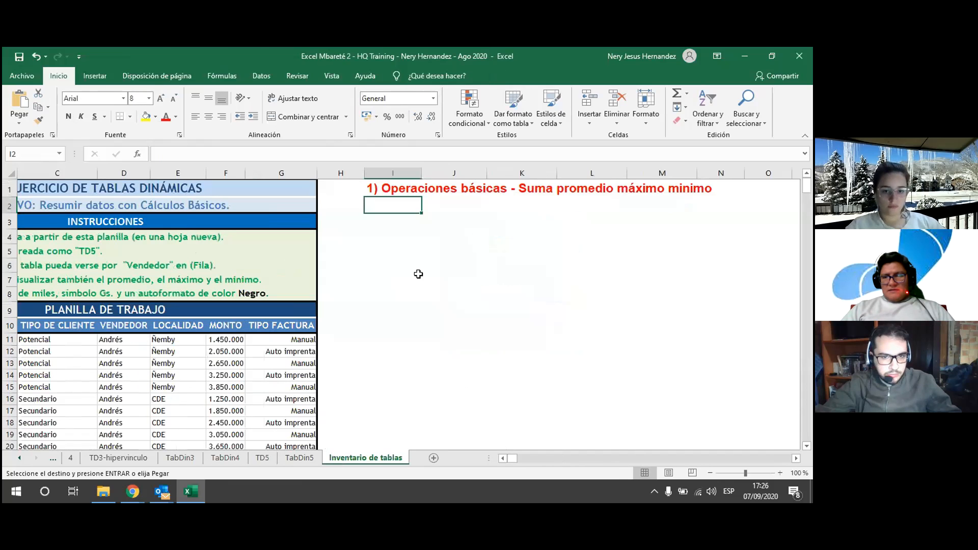
key(ctrl+v)
click(440, 308)
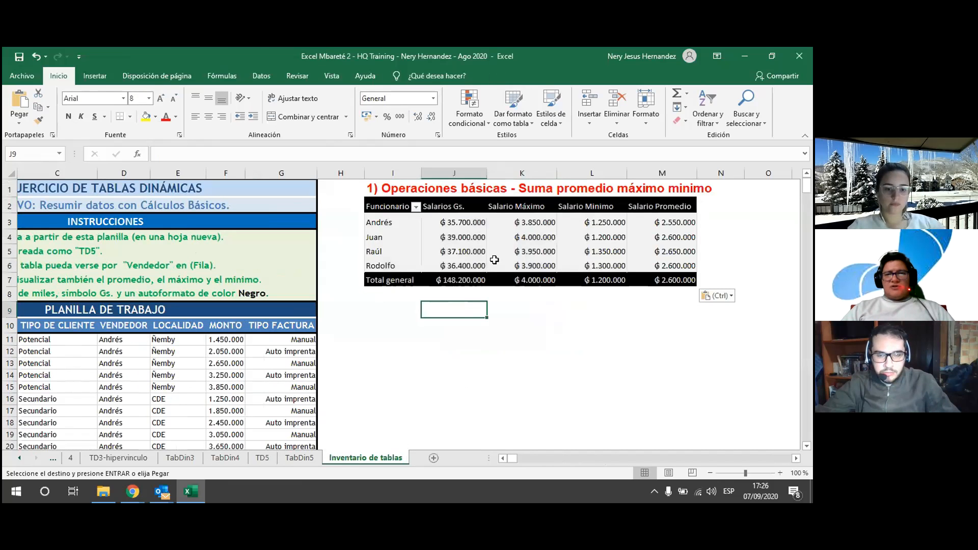
click(397, 312)
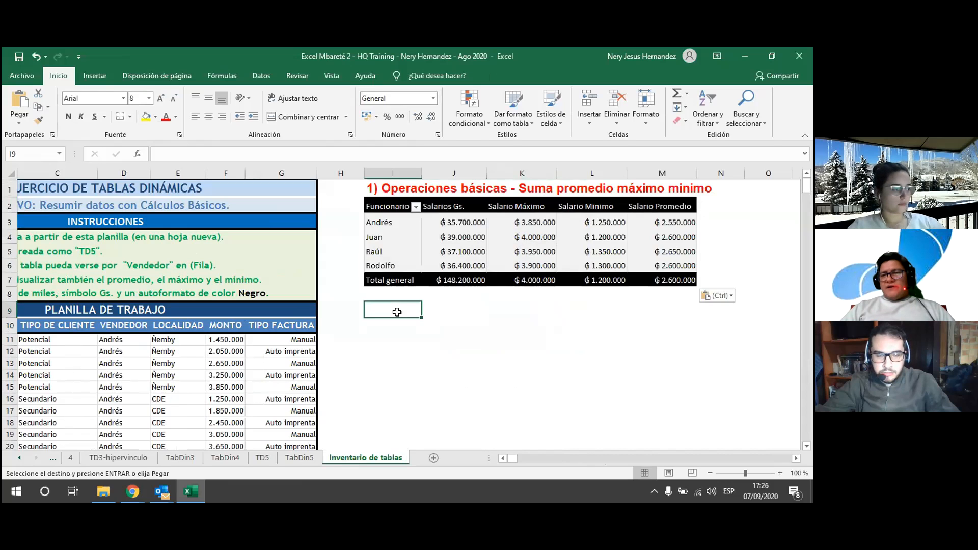
Step: Check which source data range the pasted pivot table on Inventario de tablas uses
click(400, 243)
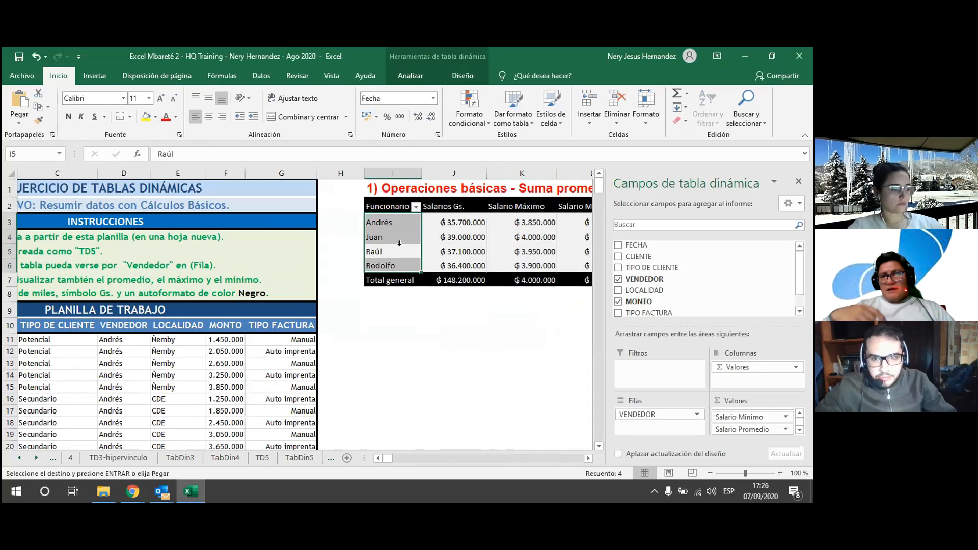
click(457, 76)
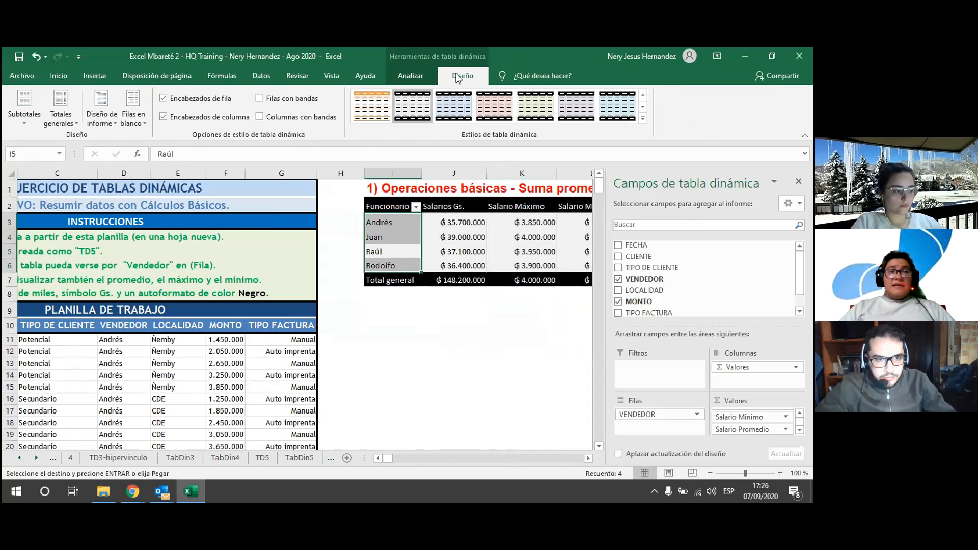
click(417, 79)
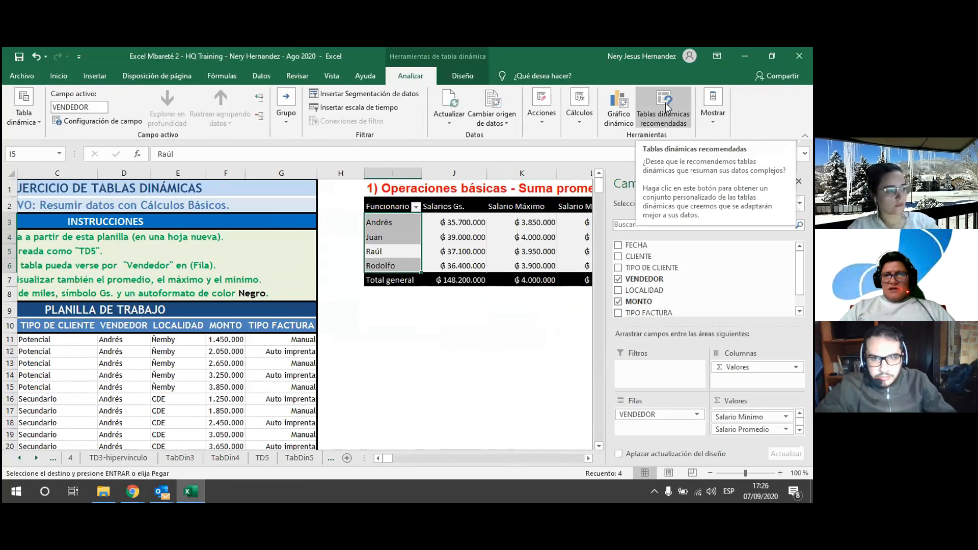
click(485, 103)
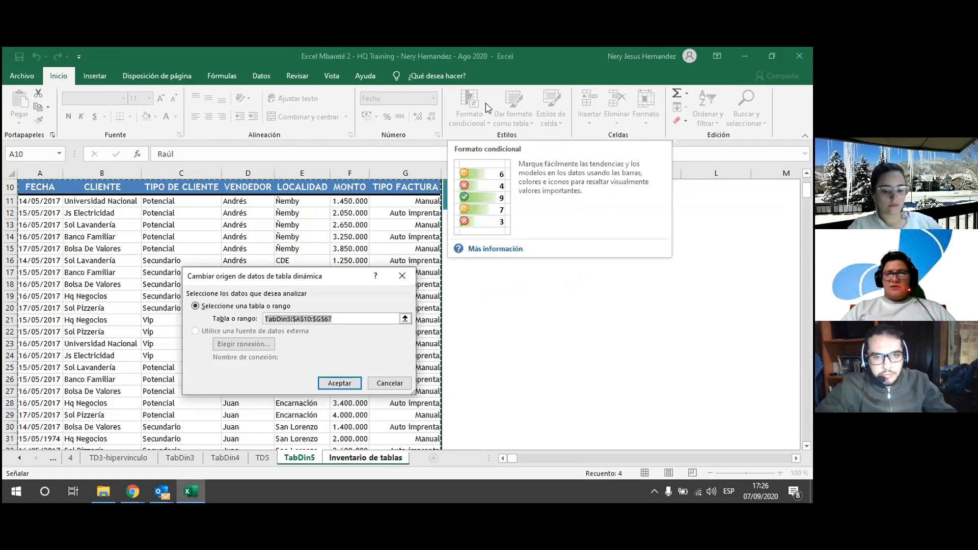
key(Return)
click(557, 114)
click(503, 111)
click(410, 75)
click(492, 118)
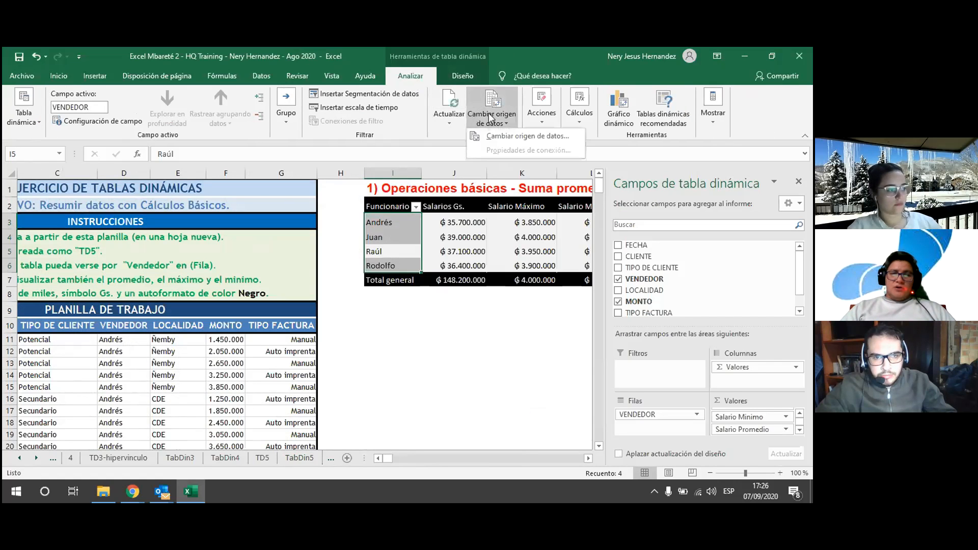
click(503, 135)
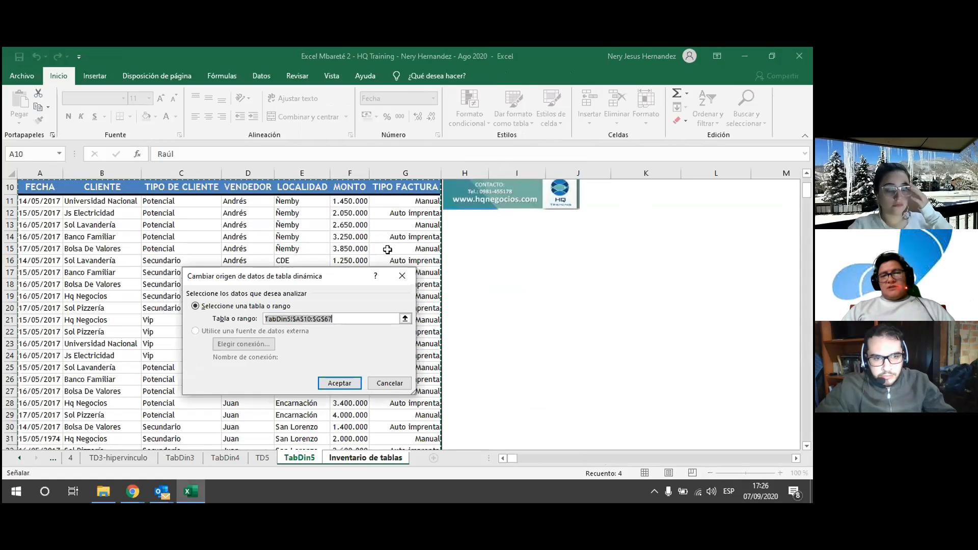
key(Return)
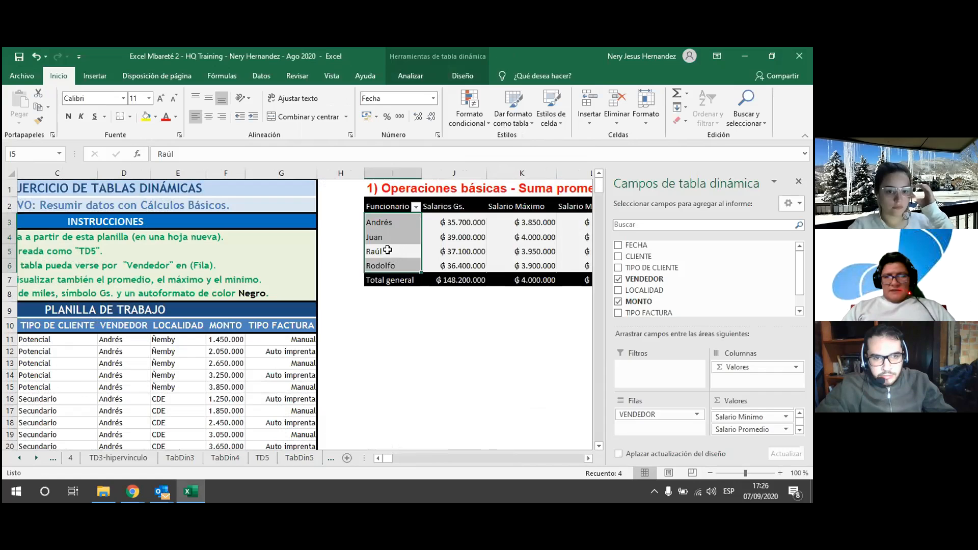
click(490, 315)
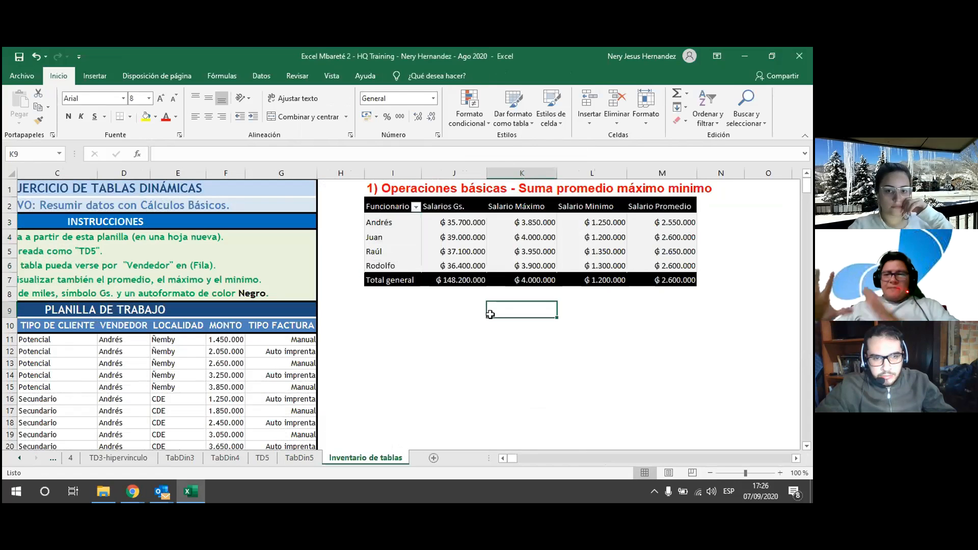
Step: Change the pasted pivot table's data source to the range 'Inventario de tablas'!$A$10:$G$67
click(415, 244)
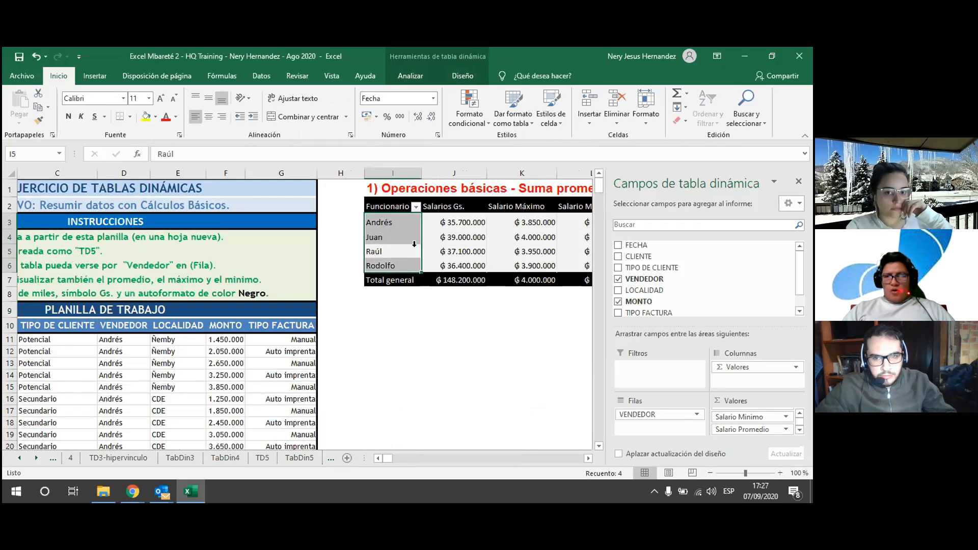
click(428, 293)
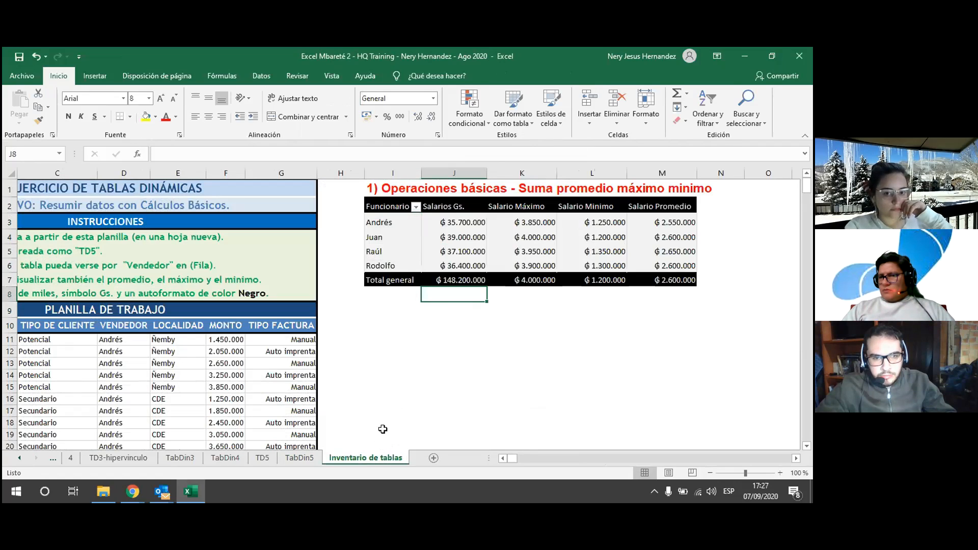
click(399, 236)
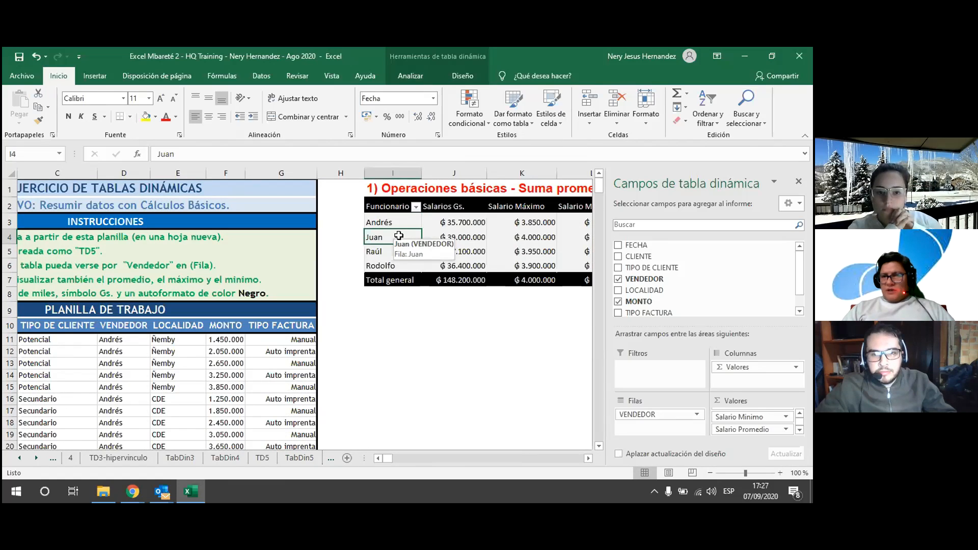
click(398, 223)
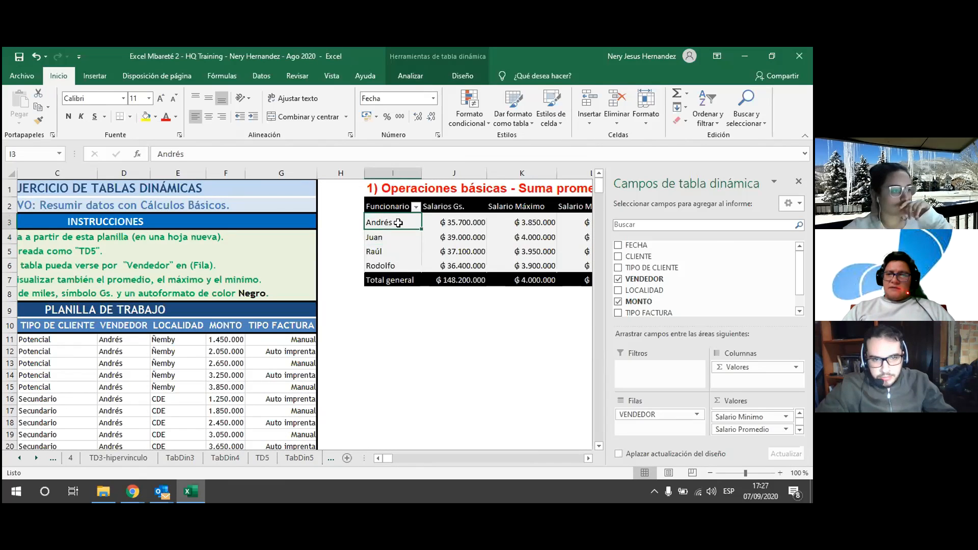
click(400, 76)
click(474, 125)
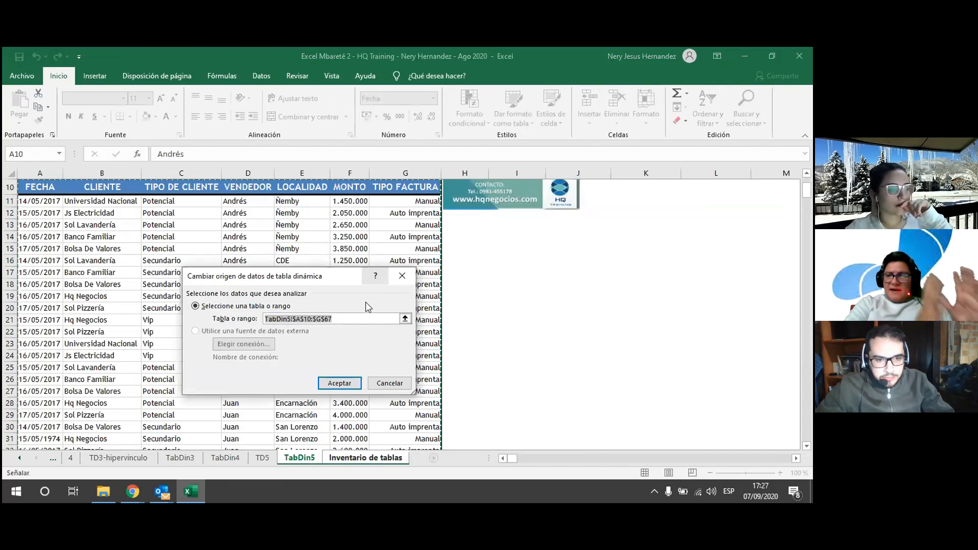
click(383, 459)
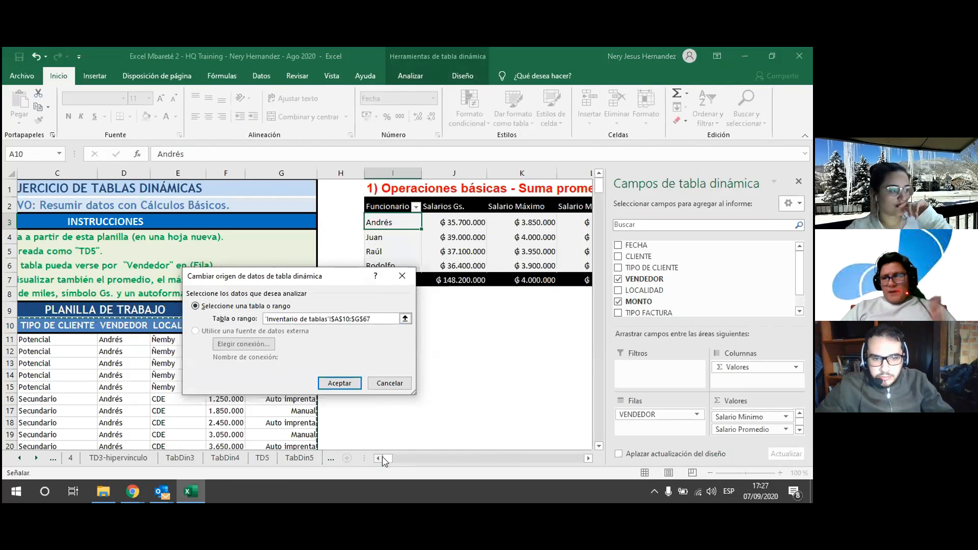
click(40, 460)
click(40, 460)
click(39, 460)
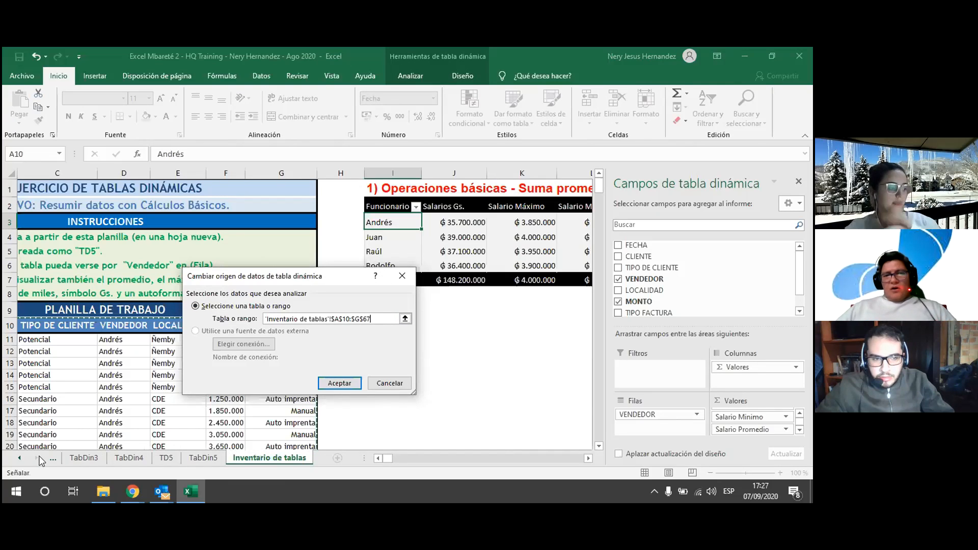
click(341, 384)
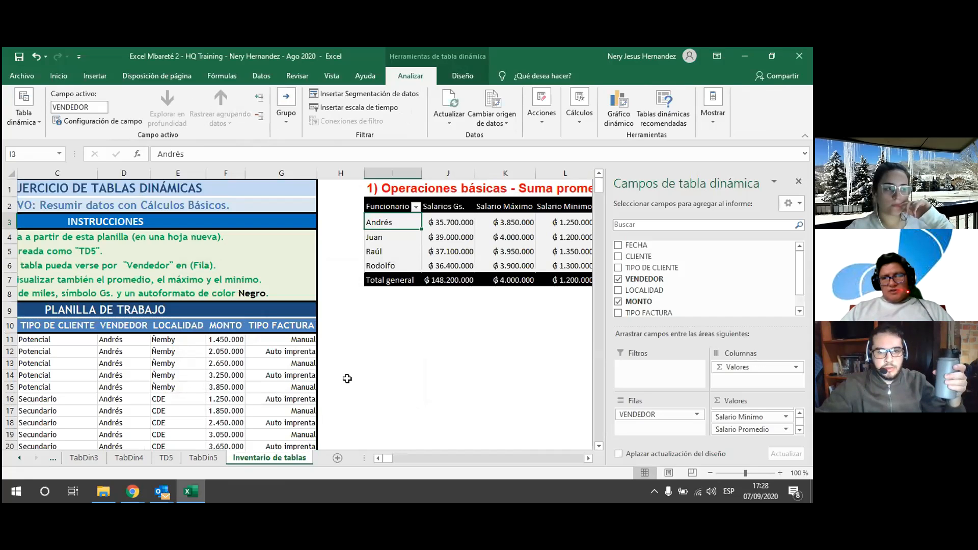
click(393, 361)
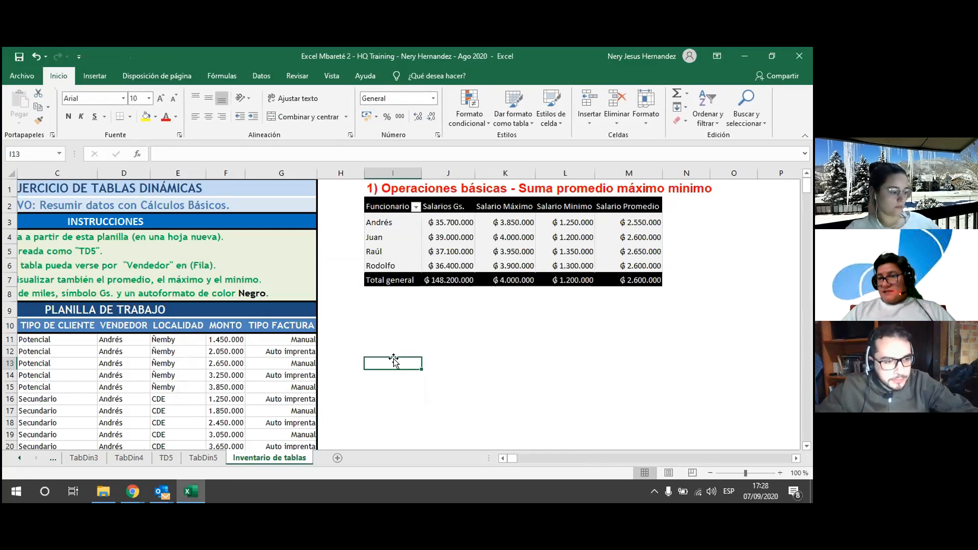
Step: Set the MONTO in cell F11 of the TabDin5 sheet to 50000000 and return to the Inventario de tablas sheet
click(201, 459)
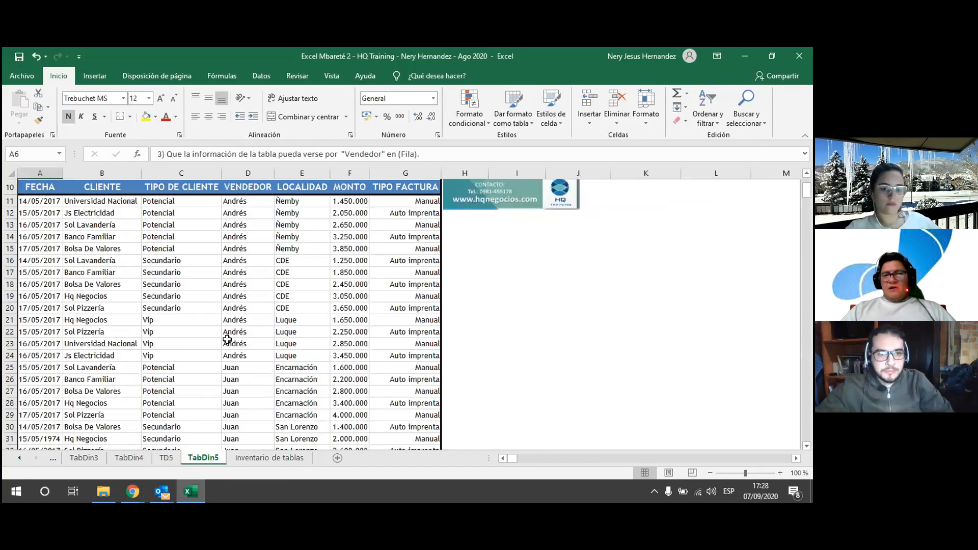
scroll(227, 339, up, 3)
click(122, 351)
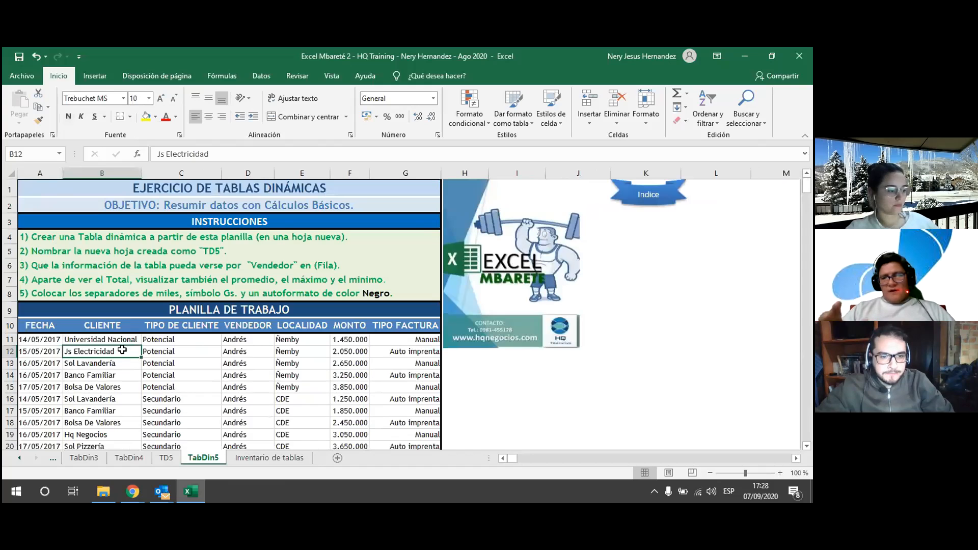
click(341, 342)
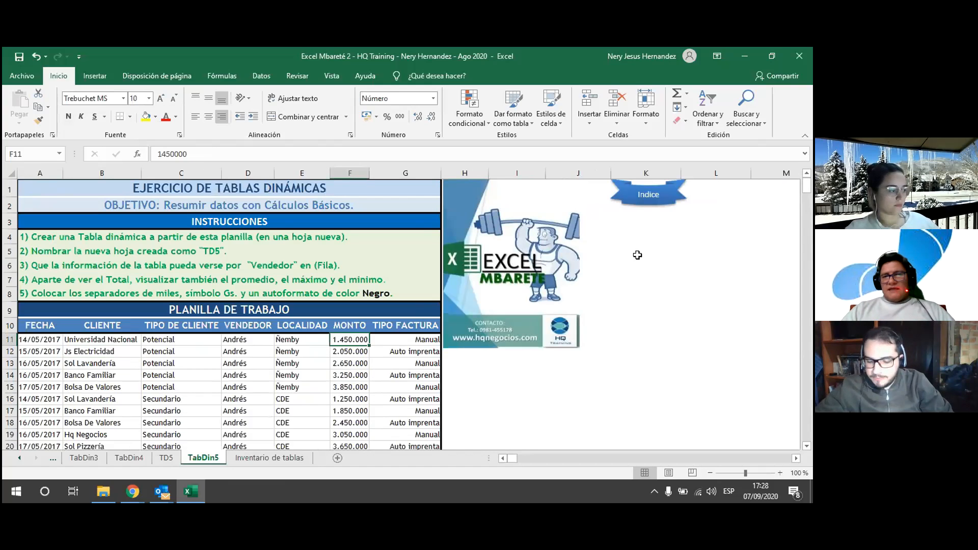
text(50000000)
key(Return)
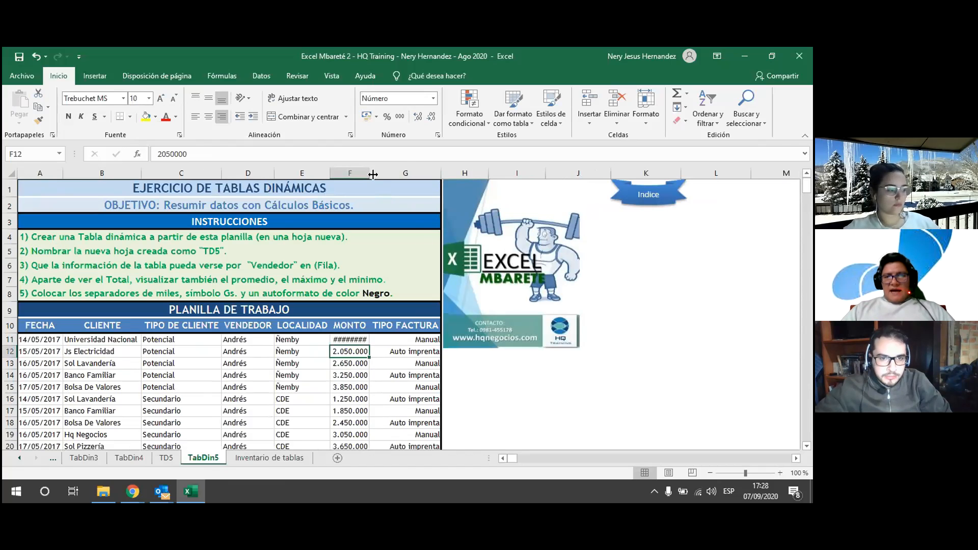
click(270, 459)
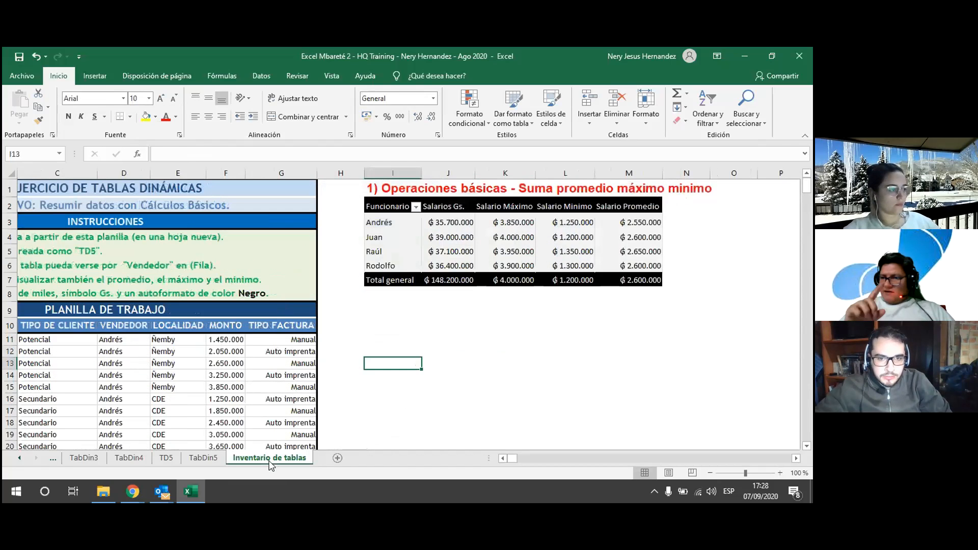
Step: Refresh the pivot table under Operaciones básicas on the Inventario de tablas sheet
click(451, 235)
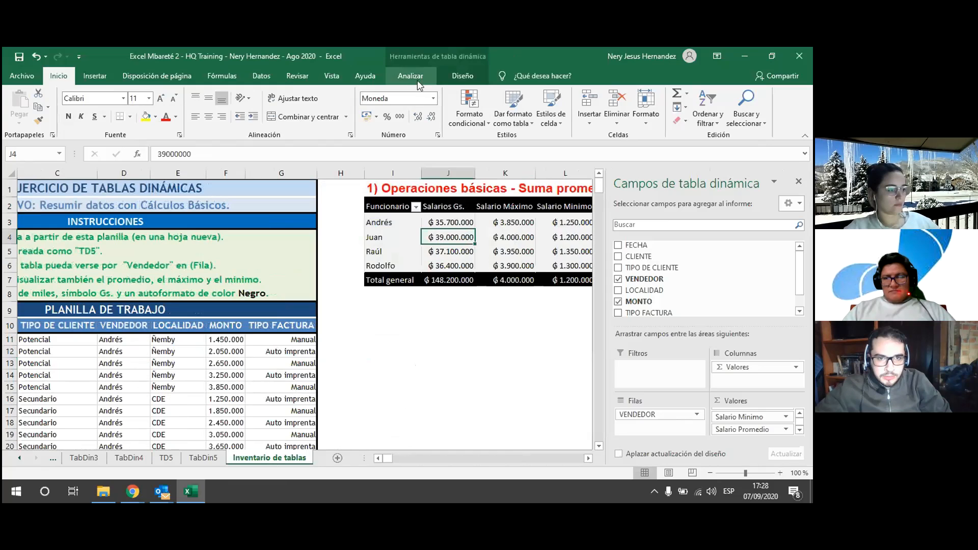
click(417, 81)
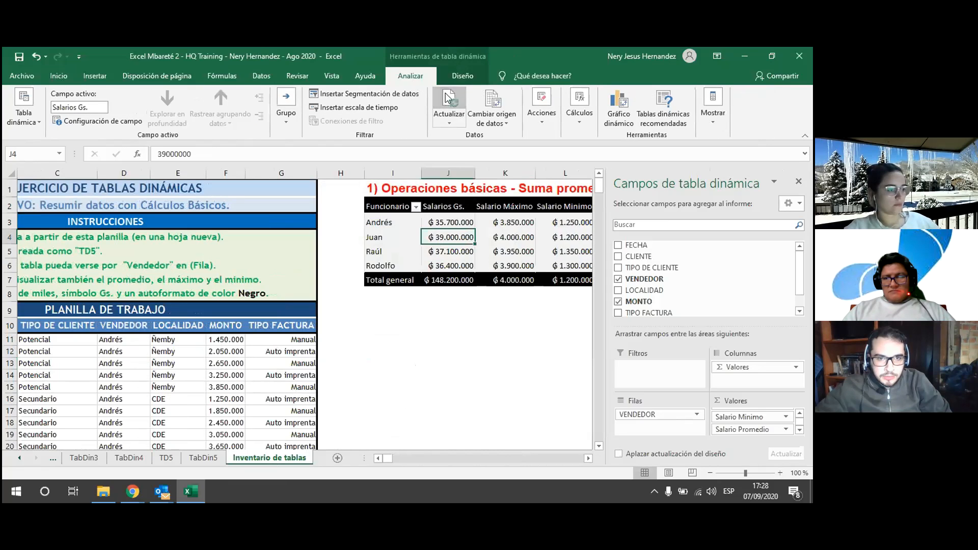
click(482, 380)
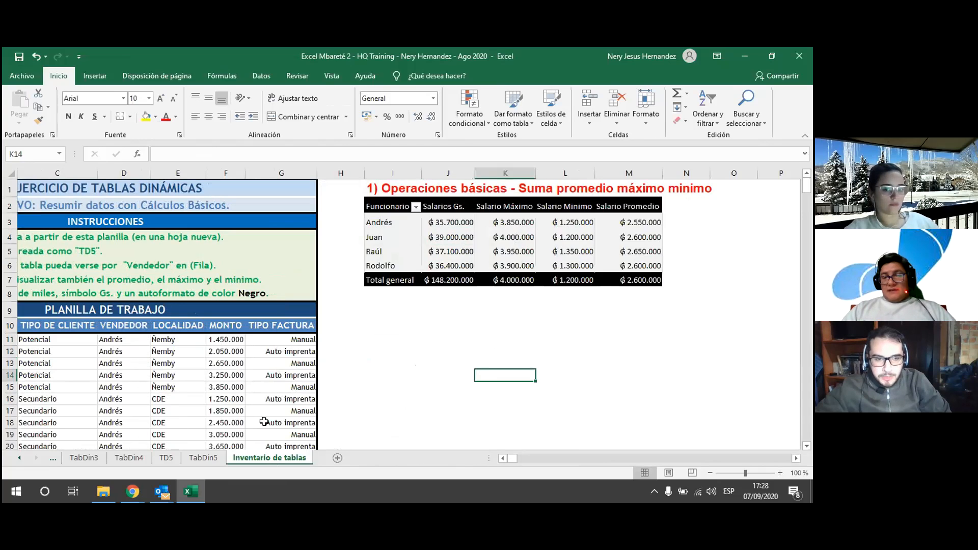
Step: Refresh the pivot table on the TD5 sheet and inspect its grand total and maximum salary
click(203, 457)
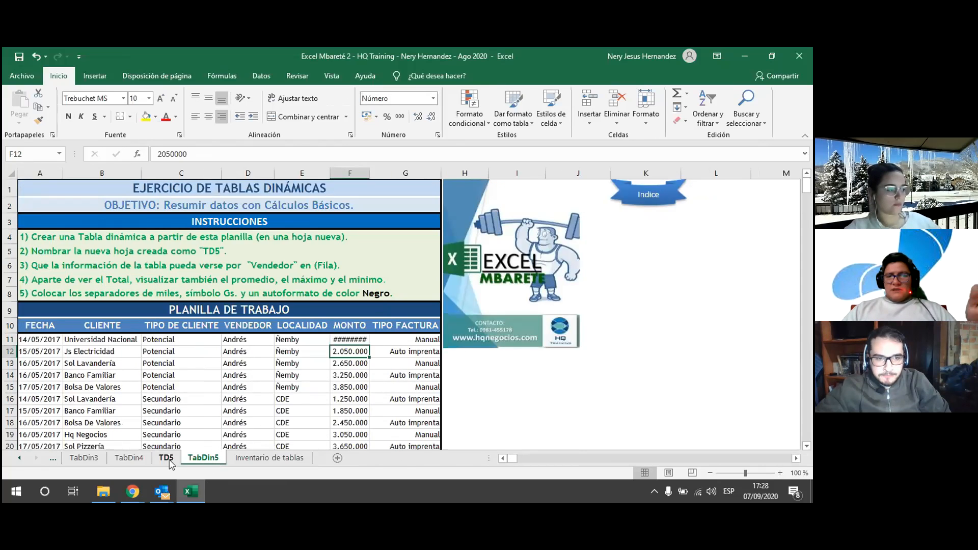
click(166, 457)
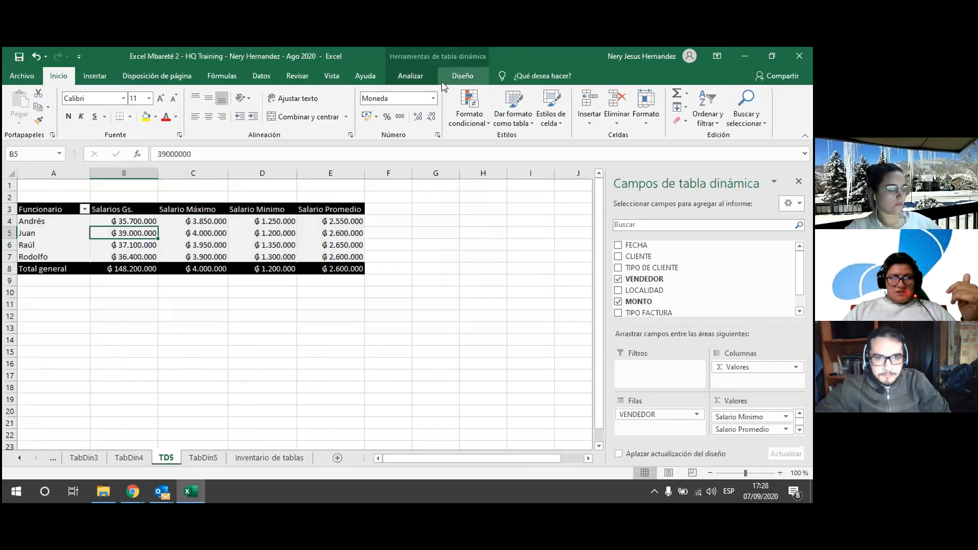
click(415, 75)
click(449, 103)
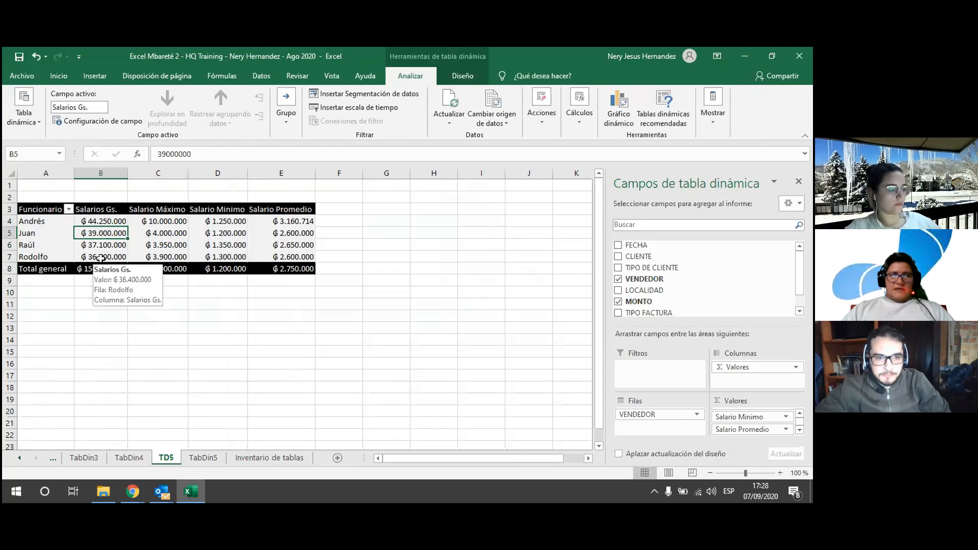
click(116, 278)
click(115, 270)
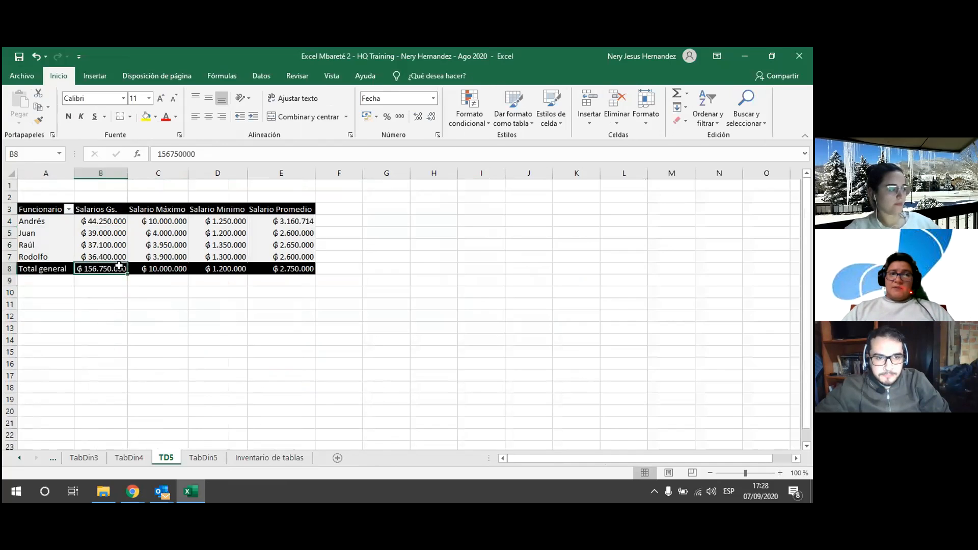
click(158, 220)
Step: Check the MONTO in cell F11 of the TabDin5 sheet and return to the TD5 sheet
click(203, 457)
click(340, 340)
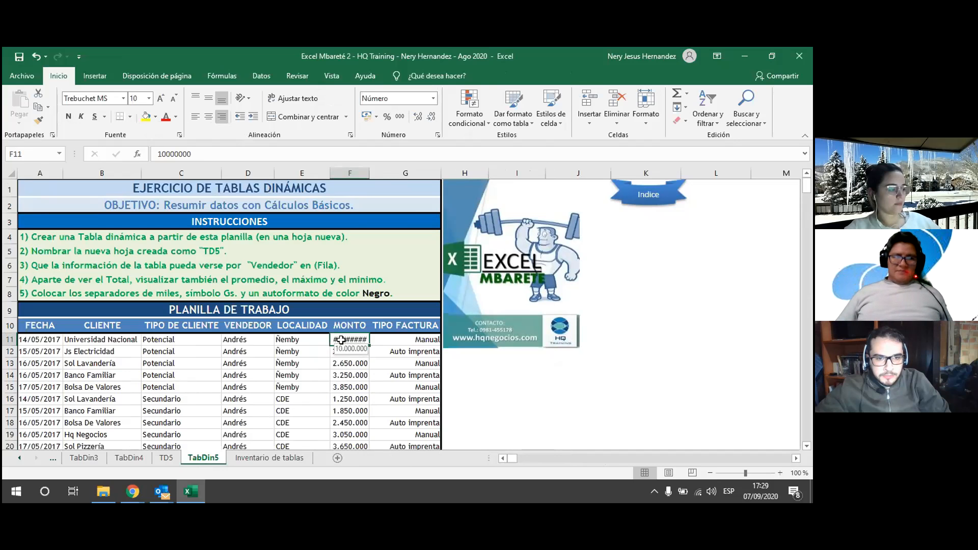
click(166, 458)
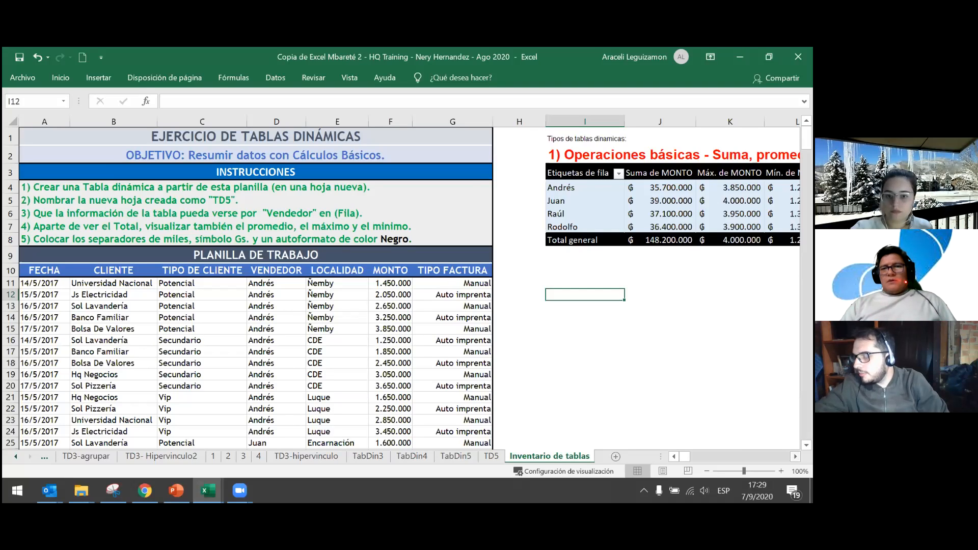
Step: Copy the titled pivot table in I2:M8 of Inventario de tablas and paste it at cell I11 of the same sheet
scroll(400, 324, right, 3)
key(Up)
key(Up)
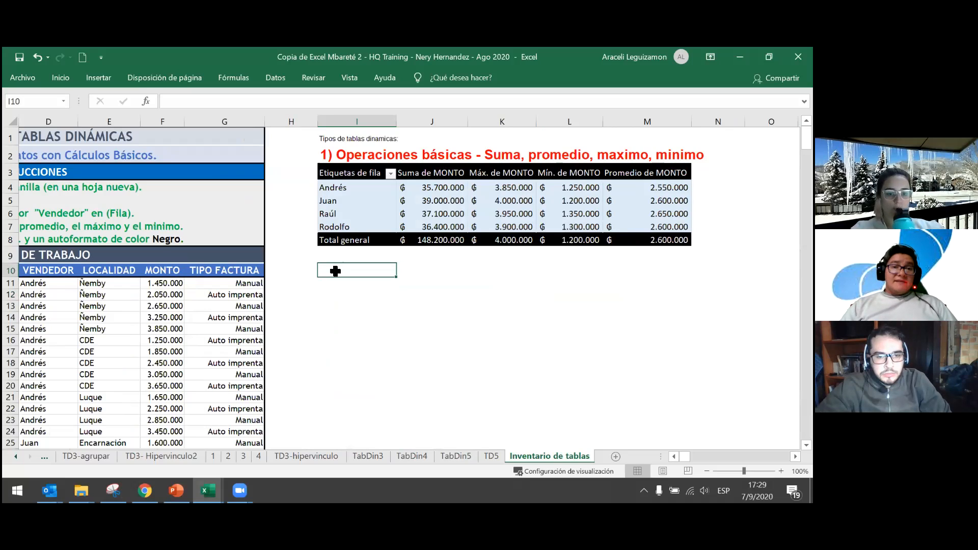
click(308, 316)
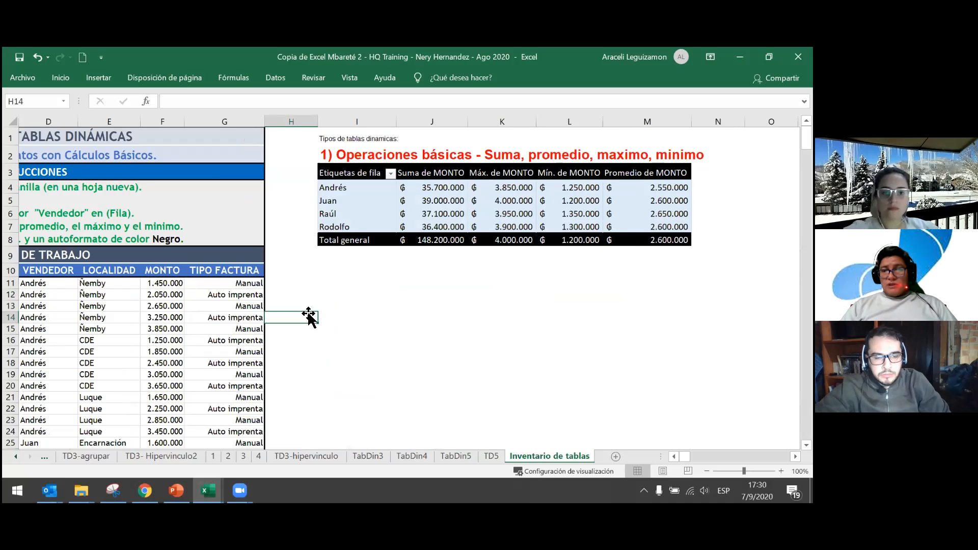
click(344, 159)
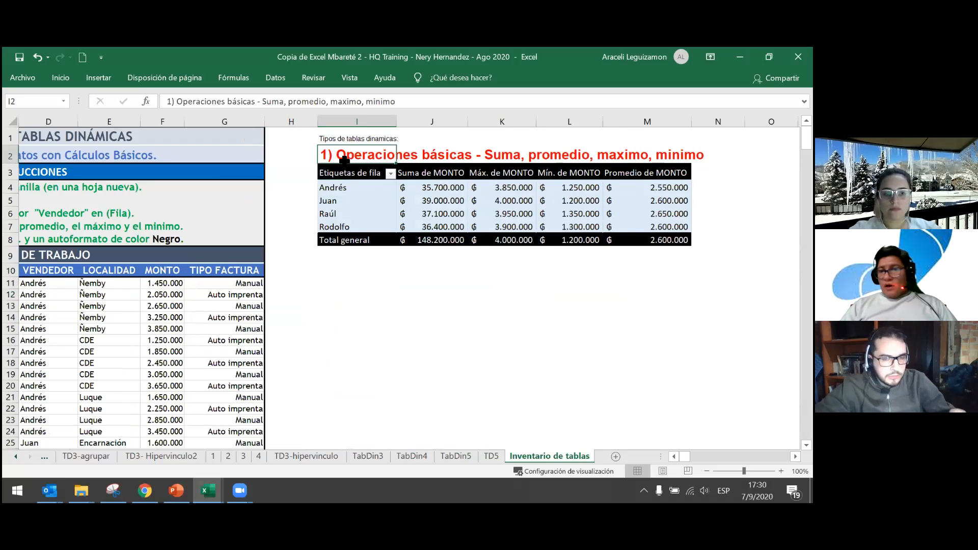
drag(344, 160, 682, 242)
mouse_move(526, 244)
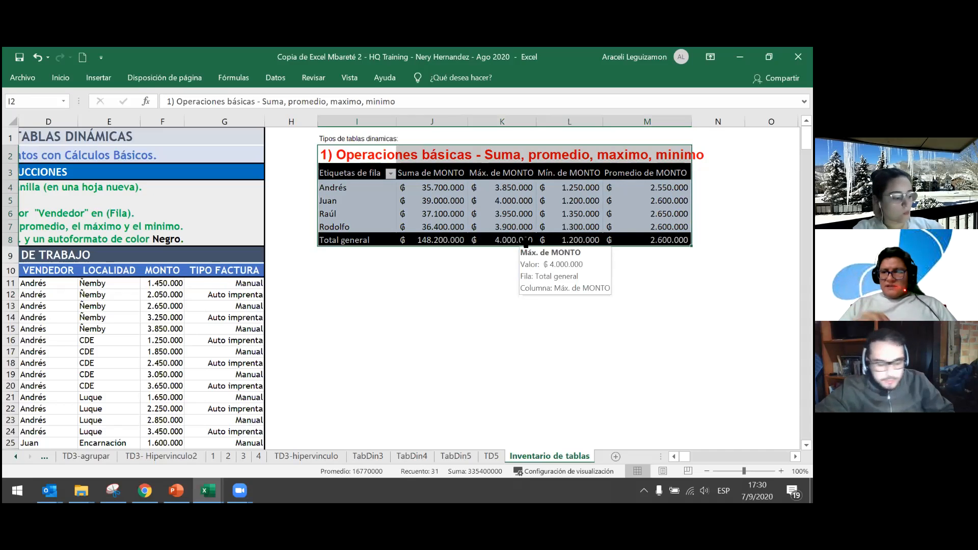
key(ctrl+c)
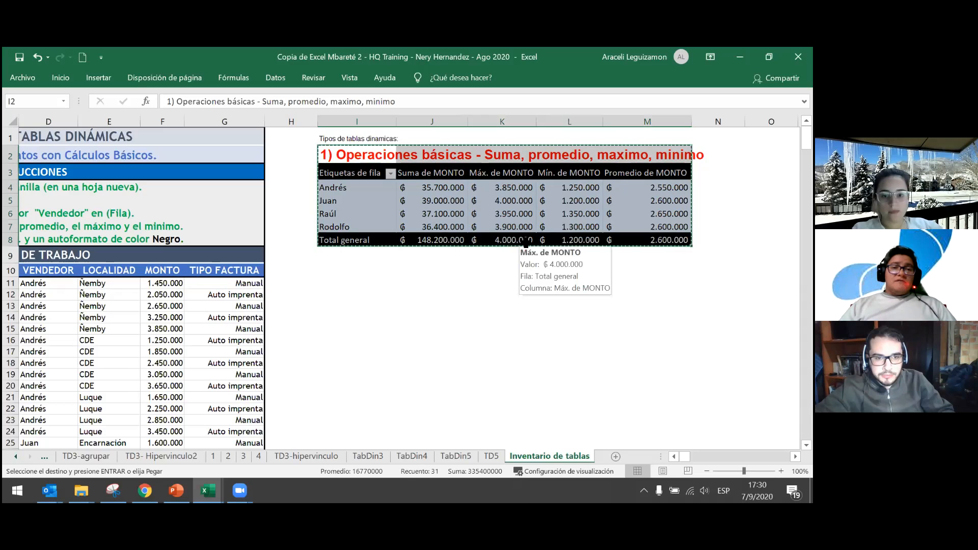
key(Down)
key(Down)
key(Down)
key(Down)
key(Down)
key(Down)
key(Down)
key(Down)
key(Down)
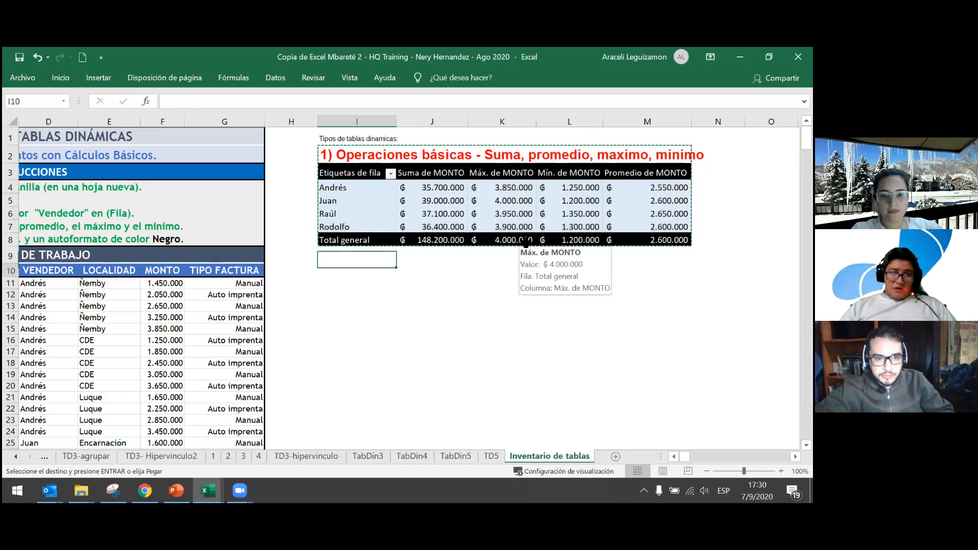
key(ctrl+v)
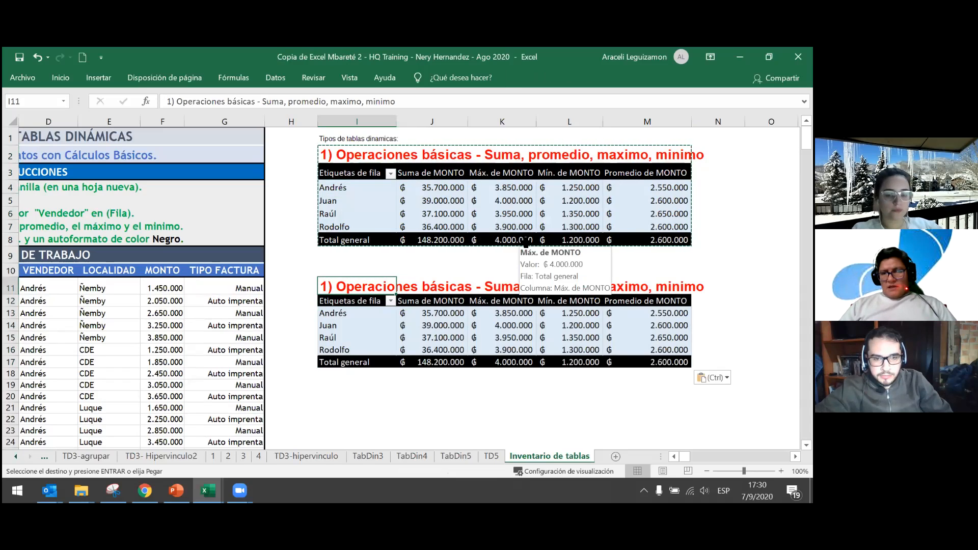
Step: Replace the title in cell I11 with "2) Ponderaciones - porcentaje del total"
key(F2)
key(Escape)
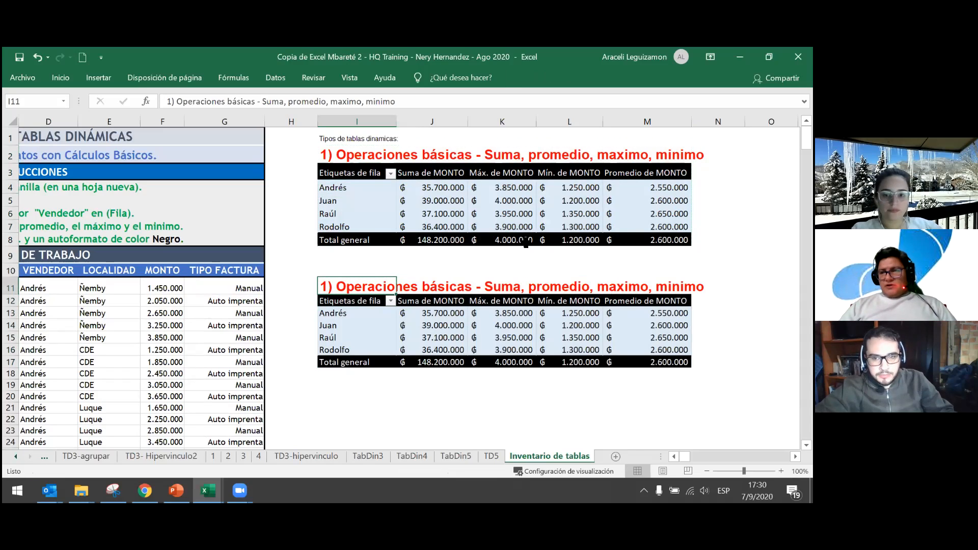
text(2))
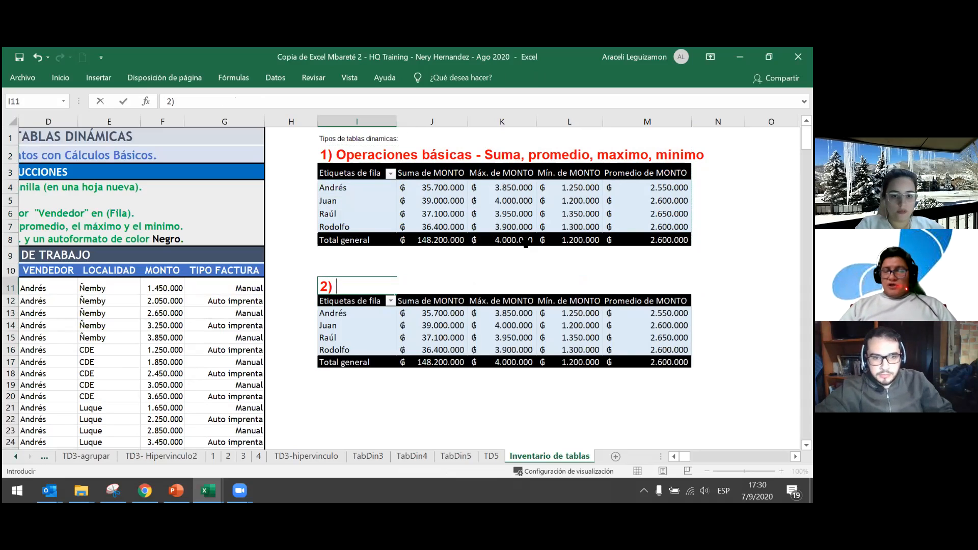
text( Ponderaciones - )
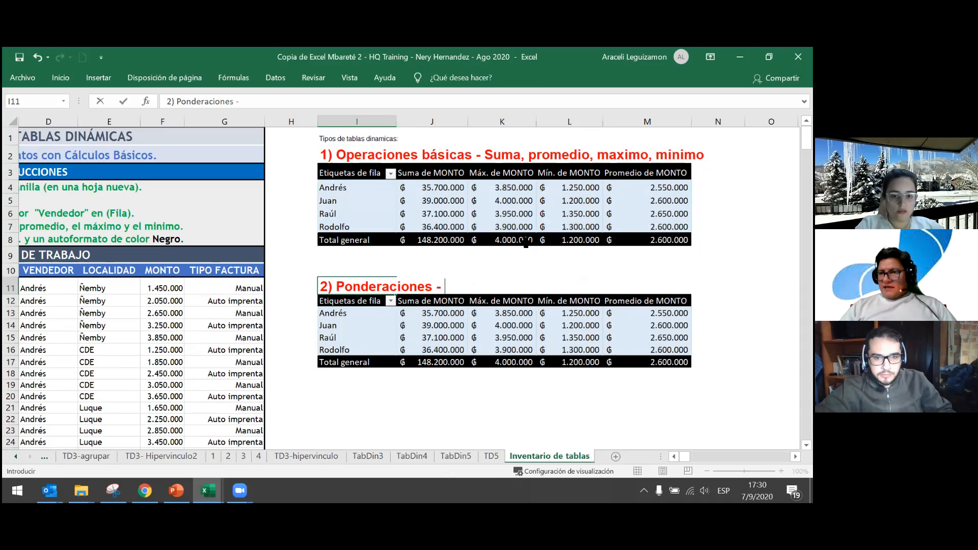
text(porcentaje del to)
text(tal)
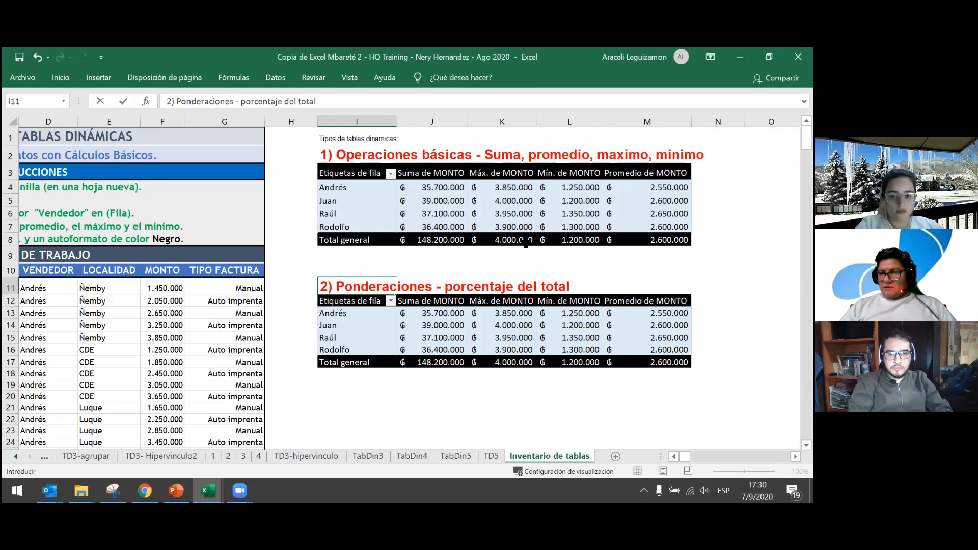
key(ctrl+Return)
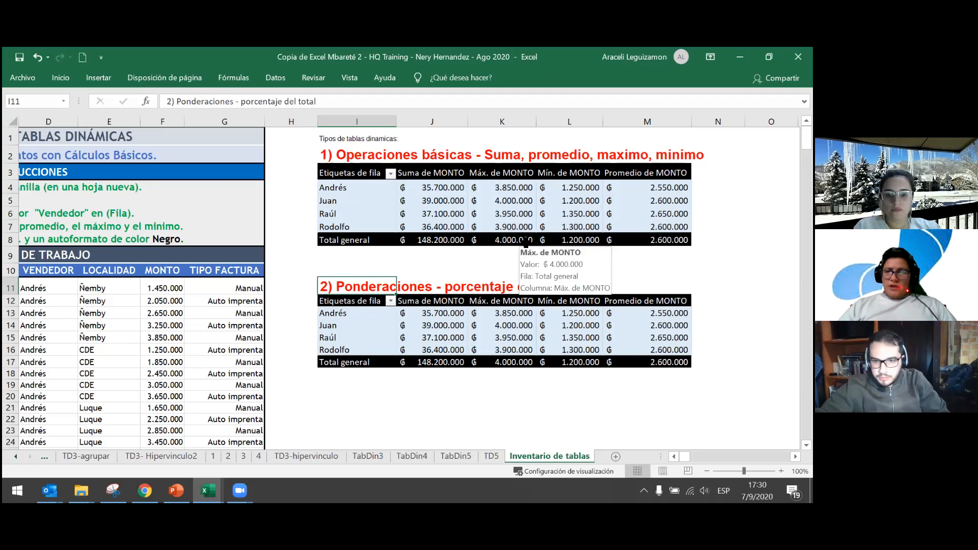
Step: Show the field list of the Ponderaciones pivot table and remove Promedio de MONTO and Mín. de MONTO from its values
click(545, 315)
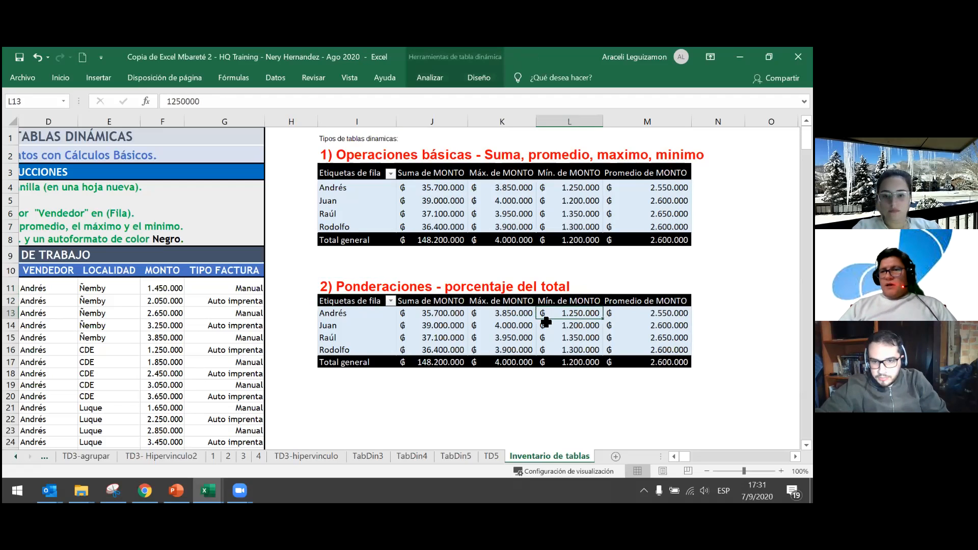
right_click(546, 322)
click(595, 317)
click(801, 426)
click(801, 426)
click(800, 426)
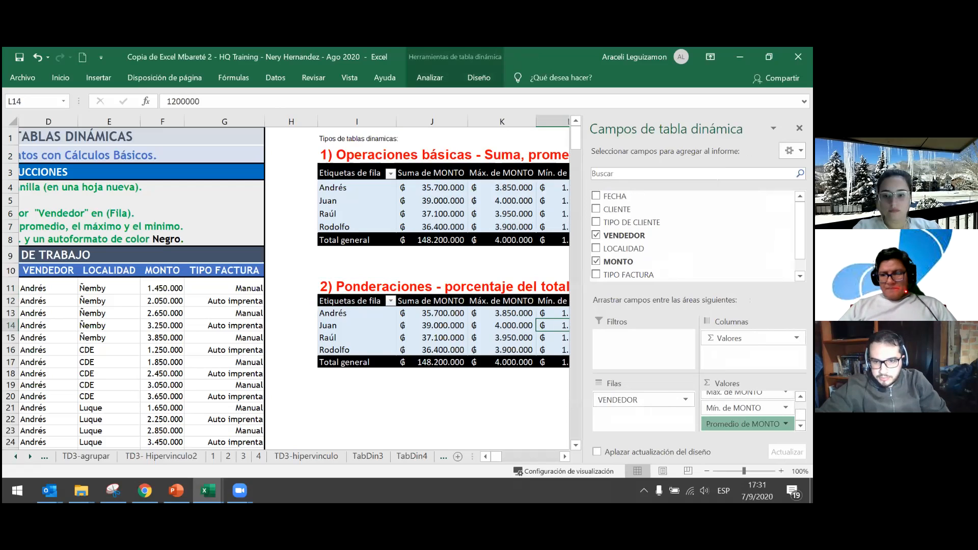
click(786, 424)
drag(801, 234, 800, 251)
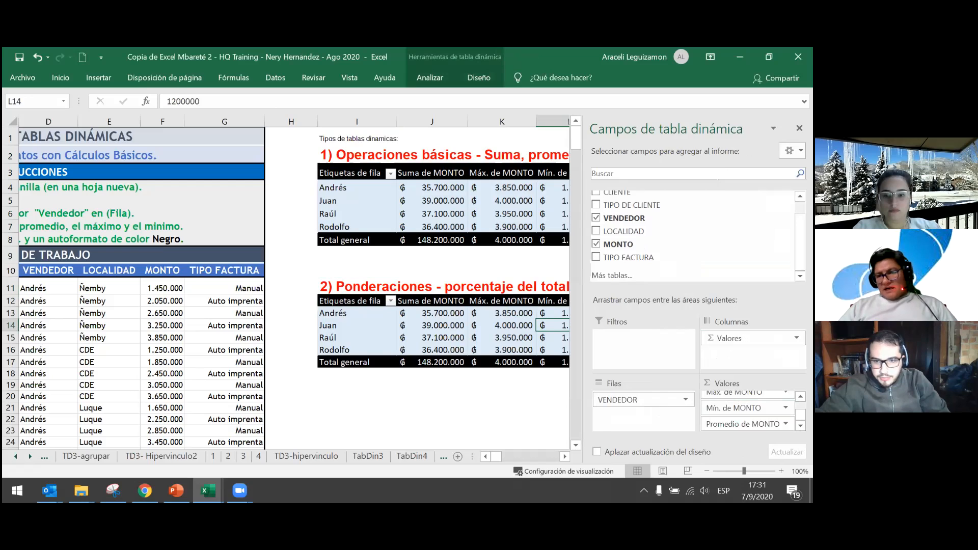
drag(742, 423, 662, 452)
drag(734, 424, 658, 452)
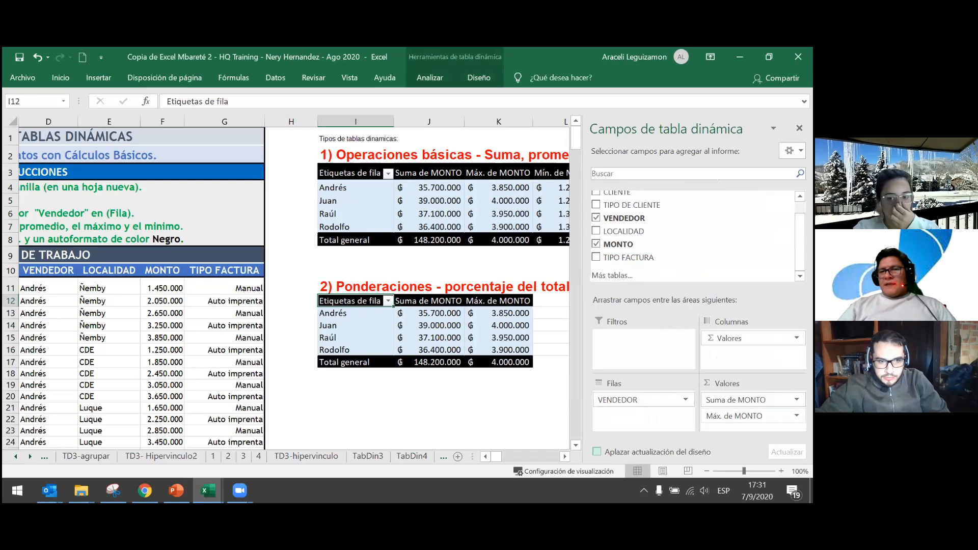
click(753, 417)
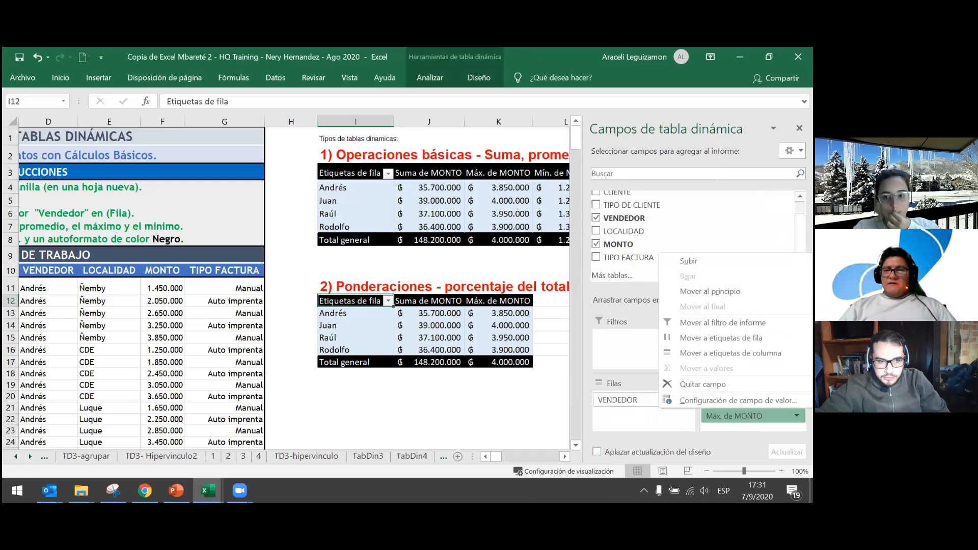
click(738, 402)
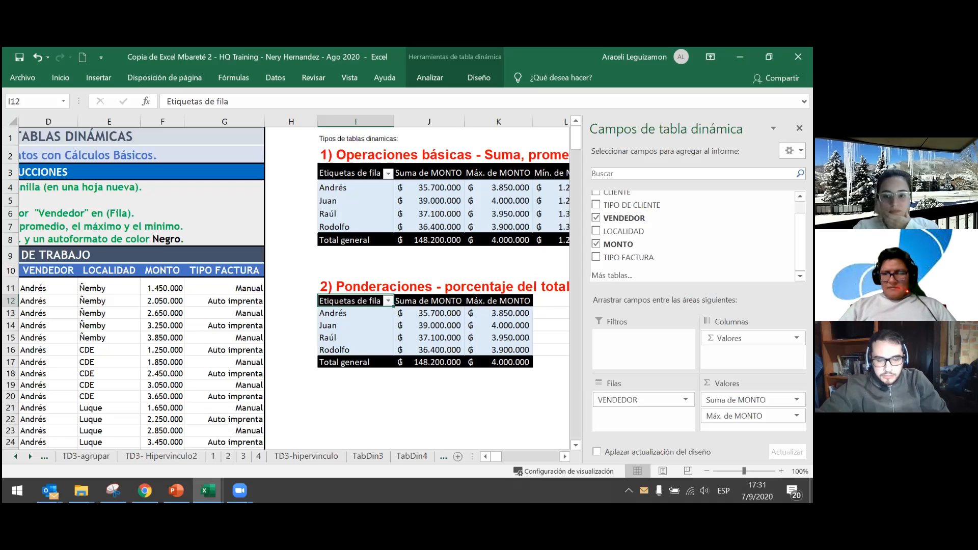
scroll(693, 235, up, 2)
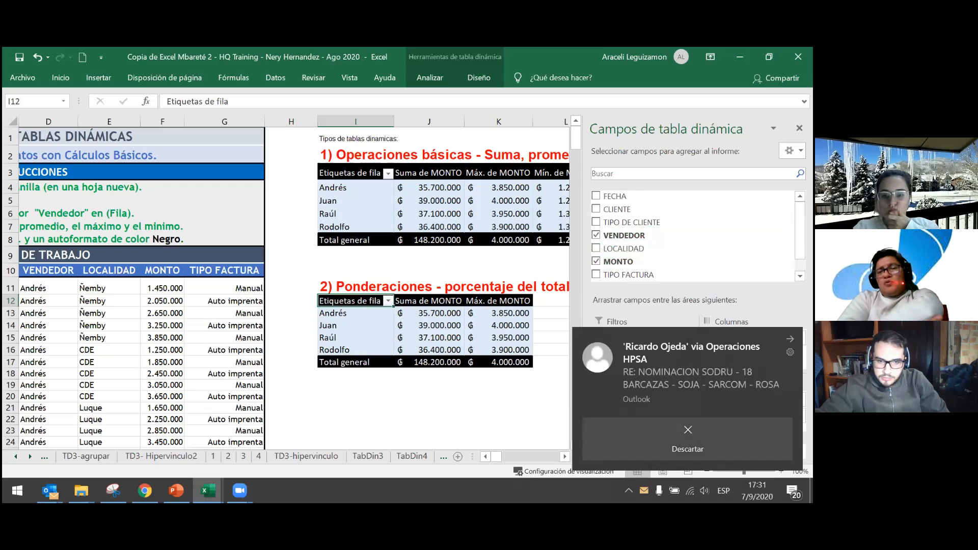
click(688, 439)
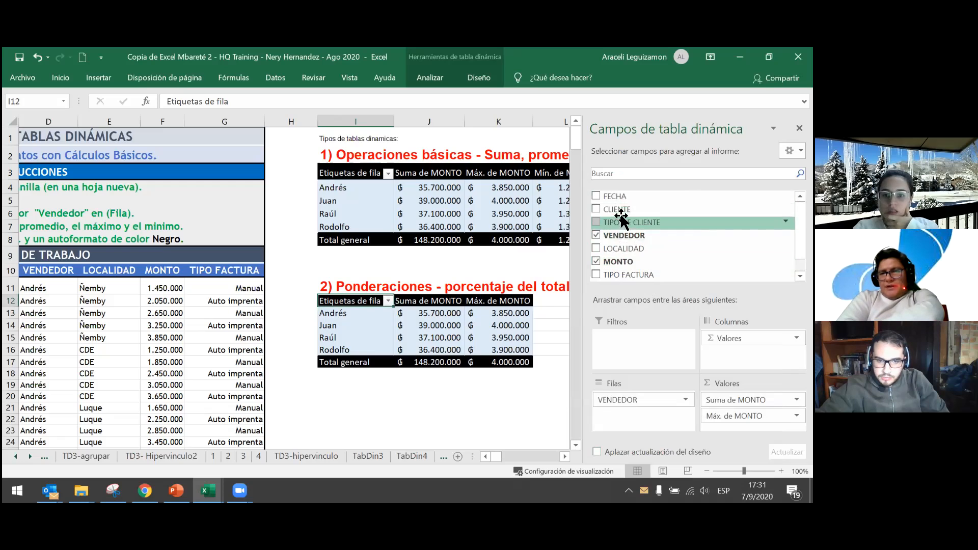
Step: Add the LOCALIDAD field to the columns of the Ponderaciones pivot table, below Valores
scroll(647, 255, down, 1)
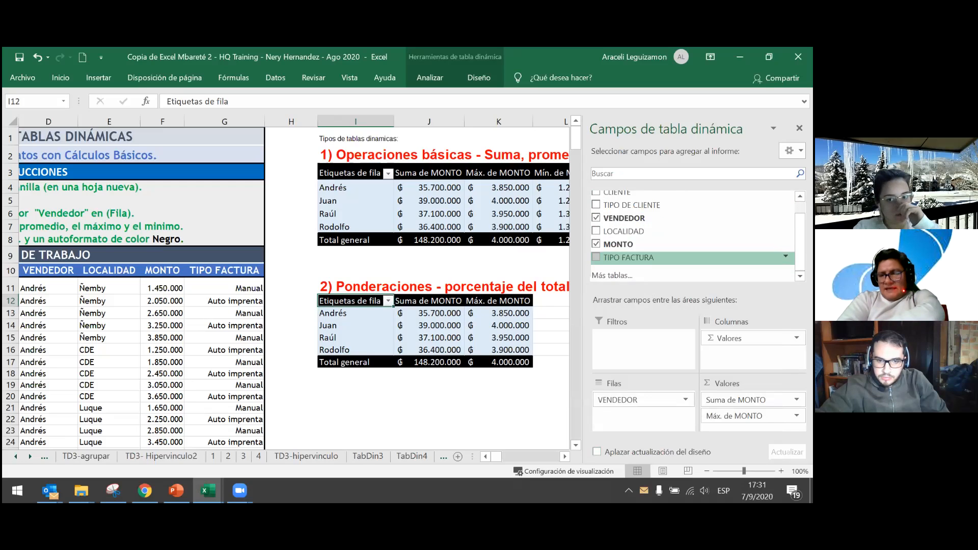
scroll(647, 254, up, 1)
drag(632, 249, 749, 358)
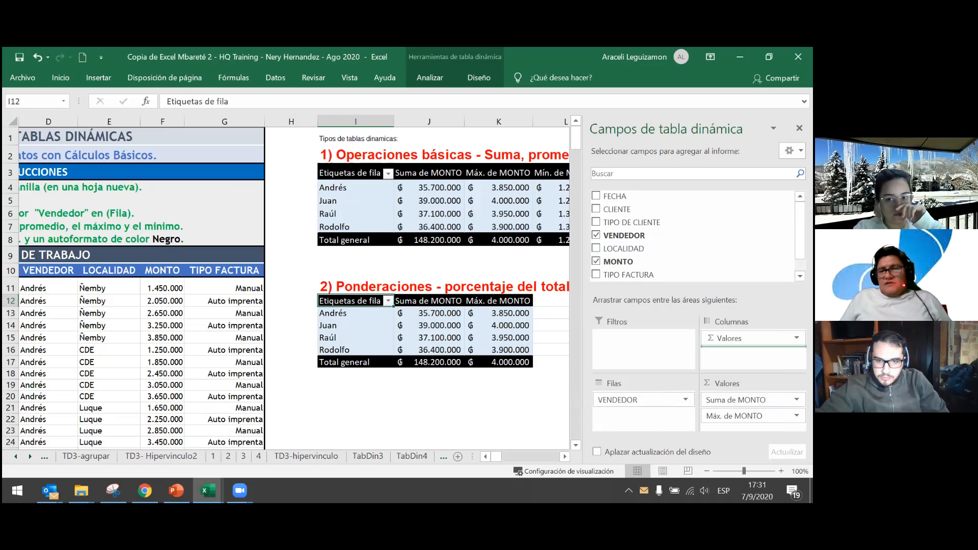
drag(749, 357, 749, 357)
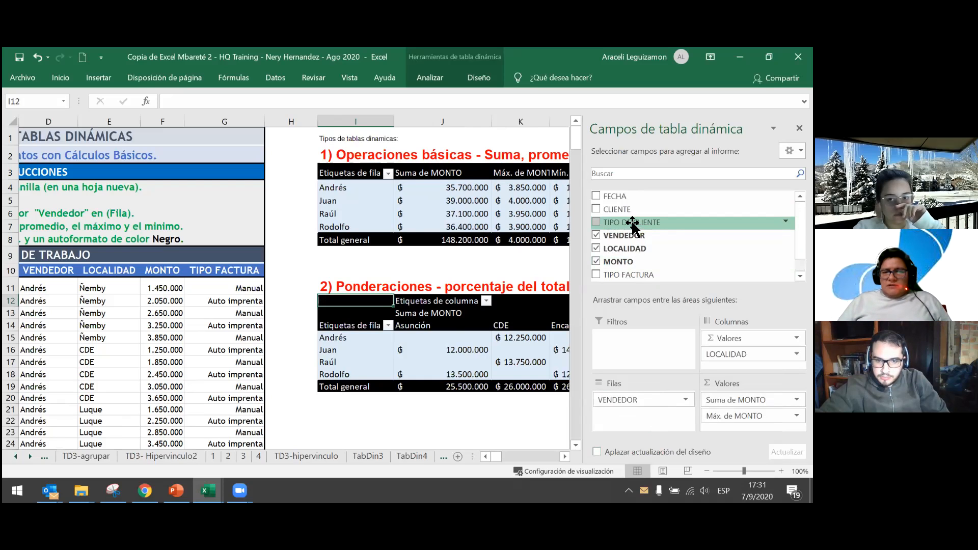
Step: Add the CLIENTE field to the rows of the Ponderaciones pivot table, above VENDEDOR, and review the resulting layout
drag(625, 210, 622, 399)
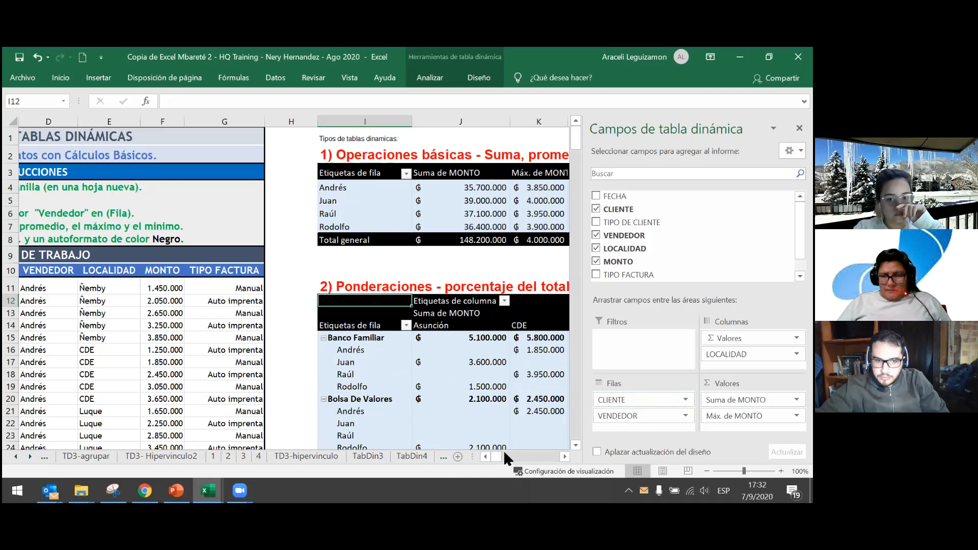
scroll(470, 396, down, 3)
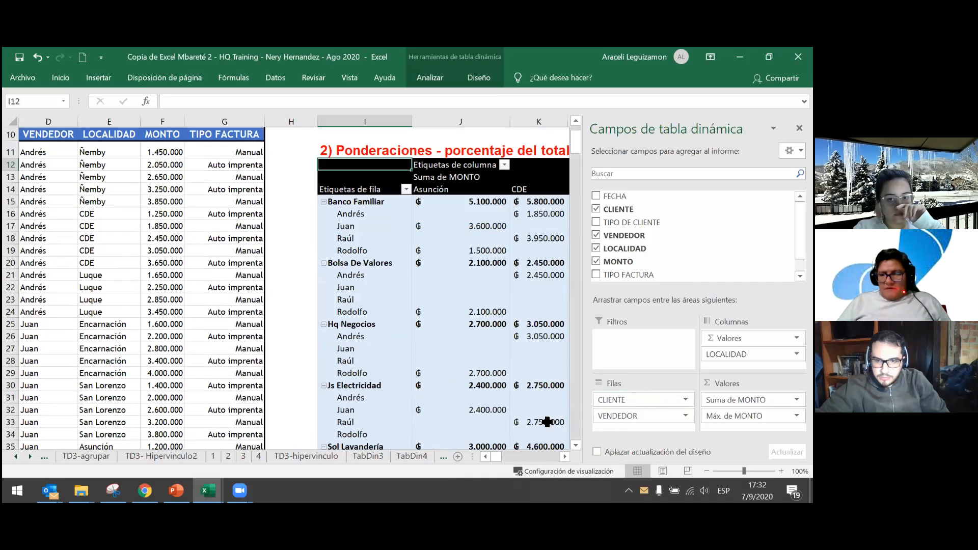
click(566, 456)
click(565, 457)
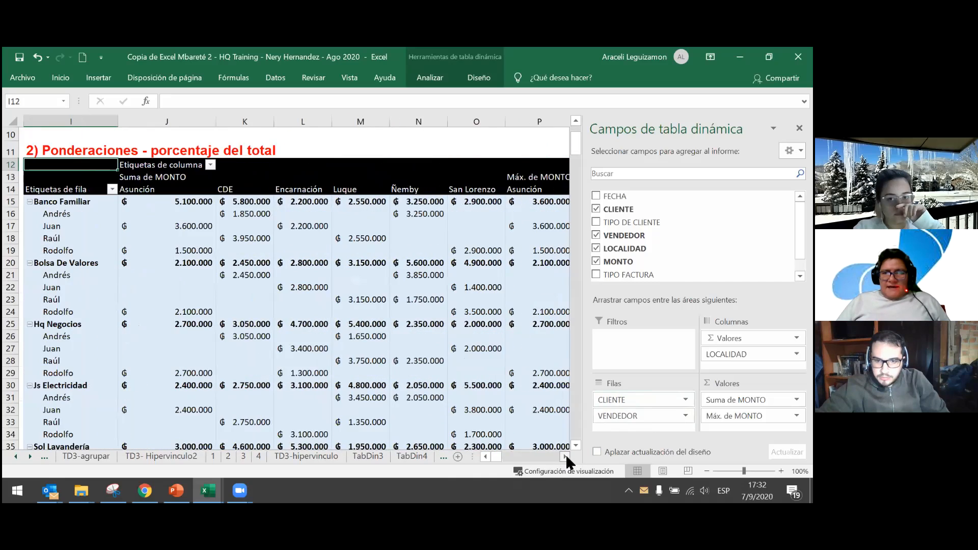
Step: Review the Ponderaciones pivot table across its columns and remove the VENDEDOR field from its rows
scroll(488, 455, right, 5)
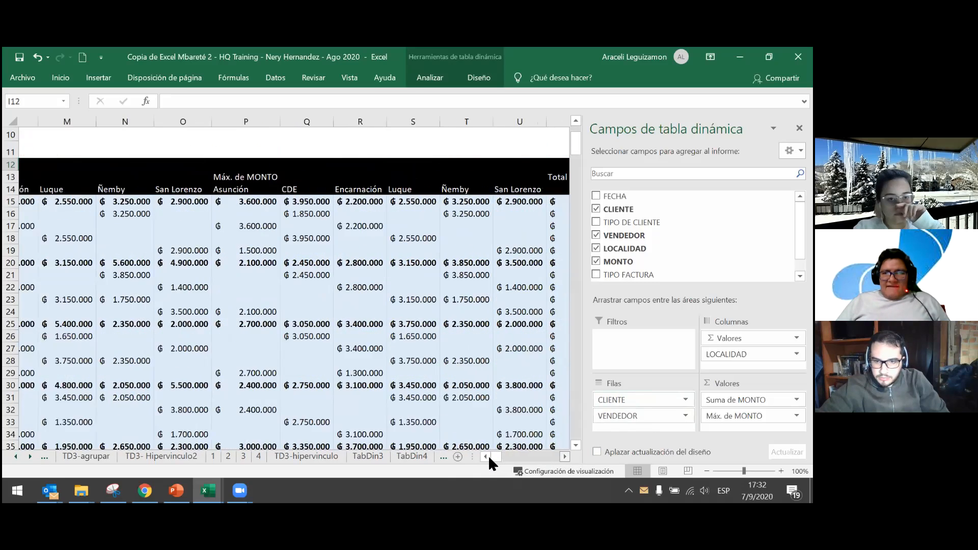
scroll(463, 395, left, 4)
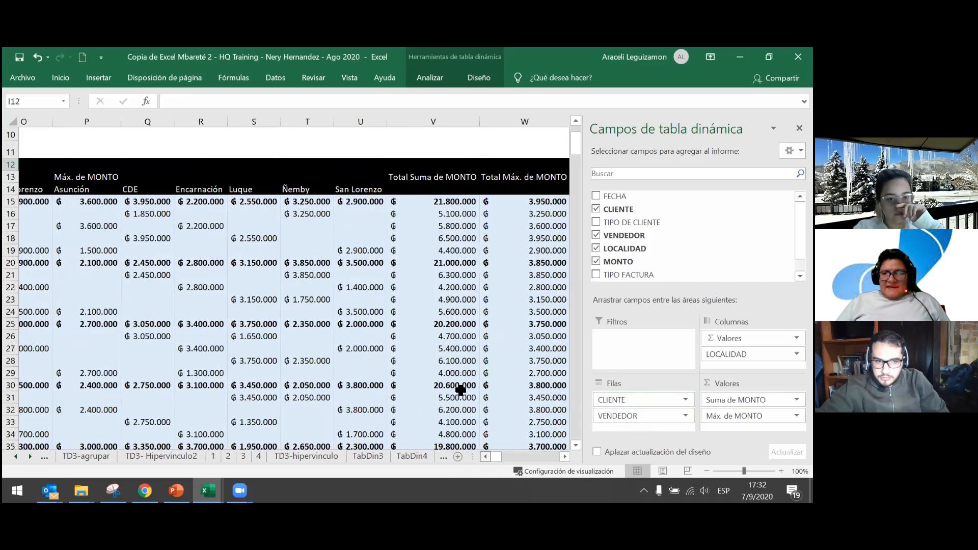
scroll(556, 463, left, 3)
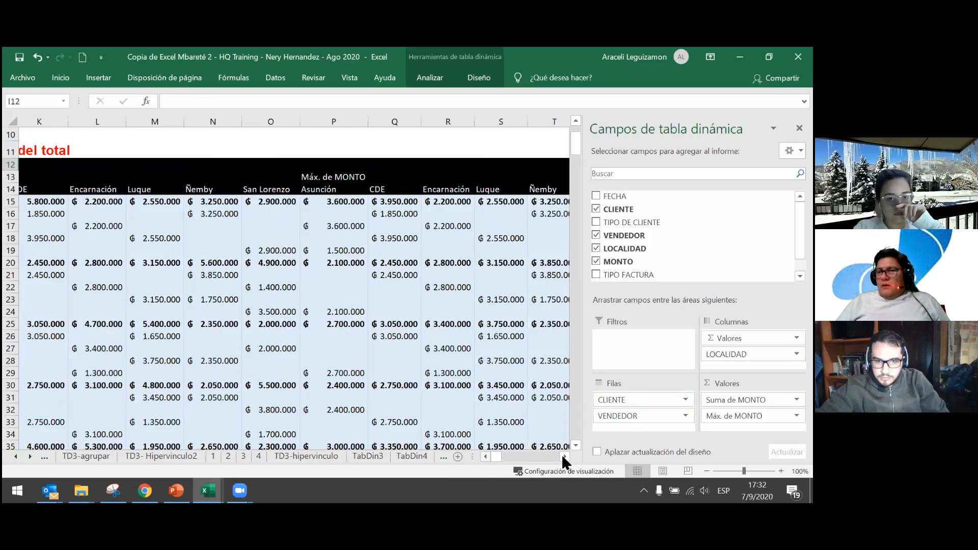
scroll(564, 463, left, 3)
scroll(622, 421, down, 3)
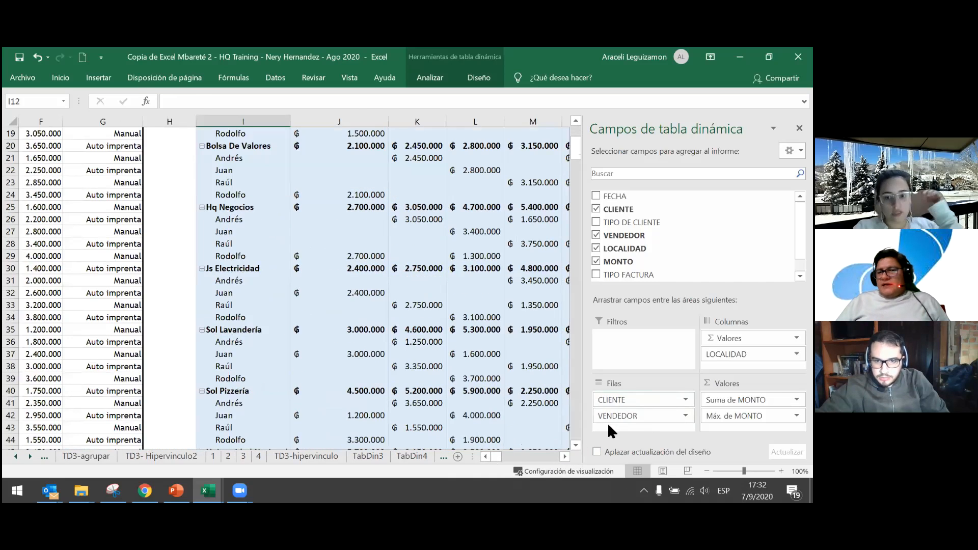
scroll(619, 421, up, 3)
scroll(621, 420, right, 2)
scroll(621, 422, right, 1)
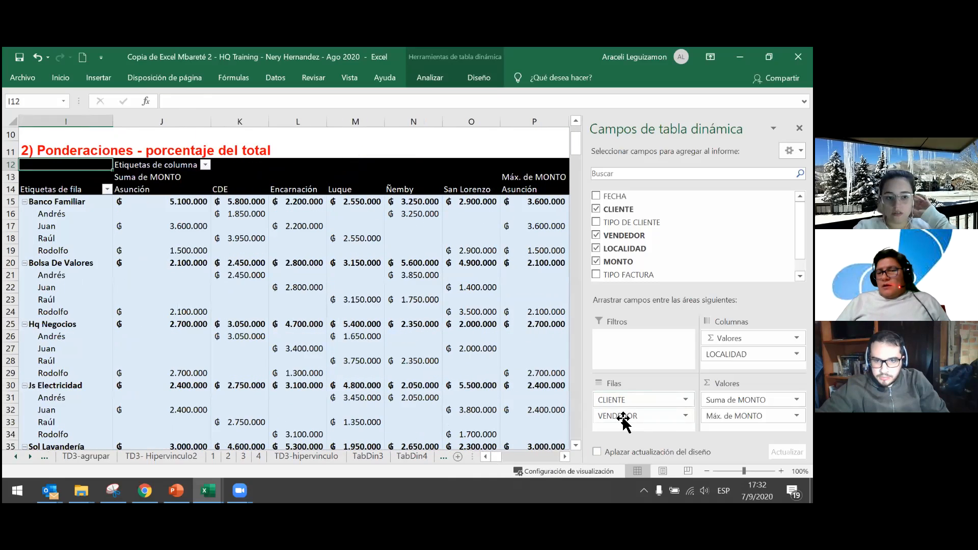
drag(623, 421, 619, 244)
click(484, 457)
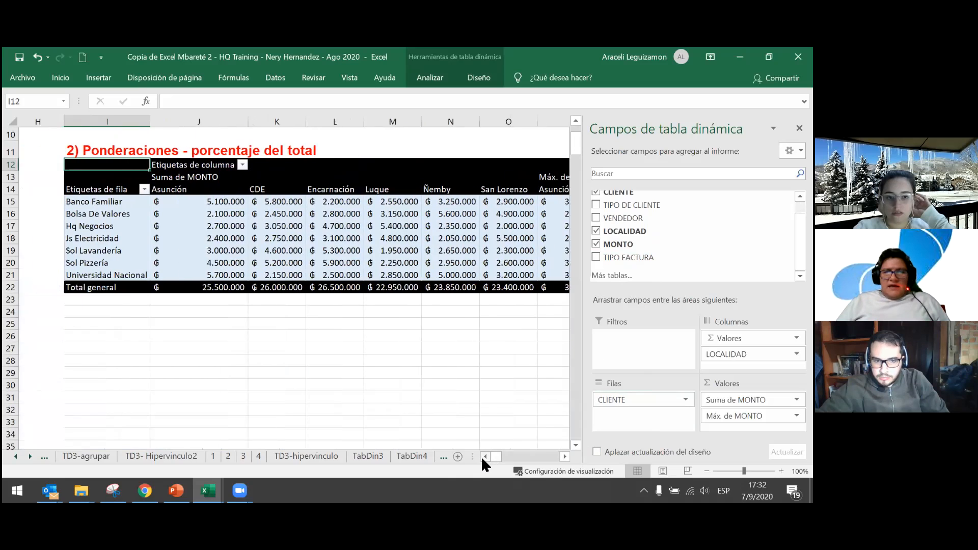
click(565, 457)
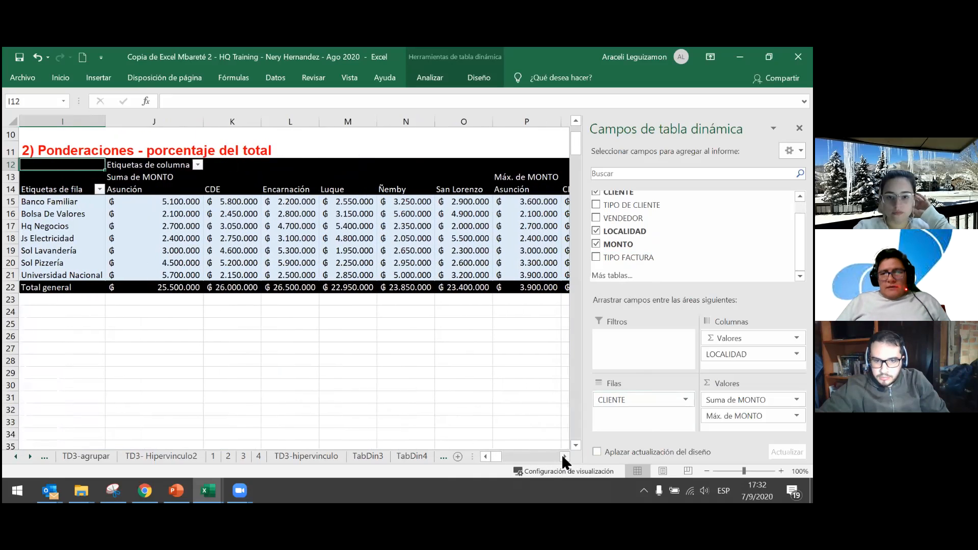
Step: Reopen the Ponderaciones pivot table's field list and move Valores from the columns to the rows, above CLIENTE
click(800, 127)
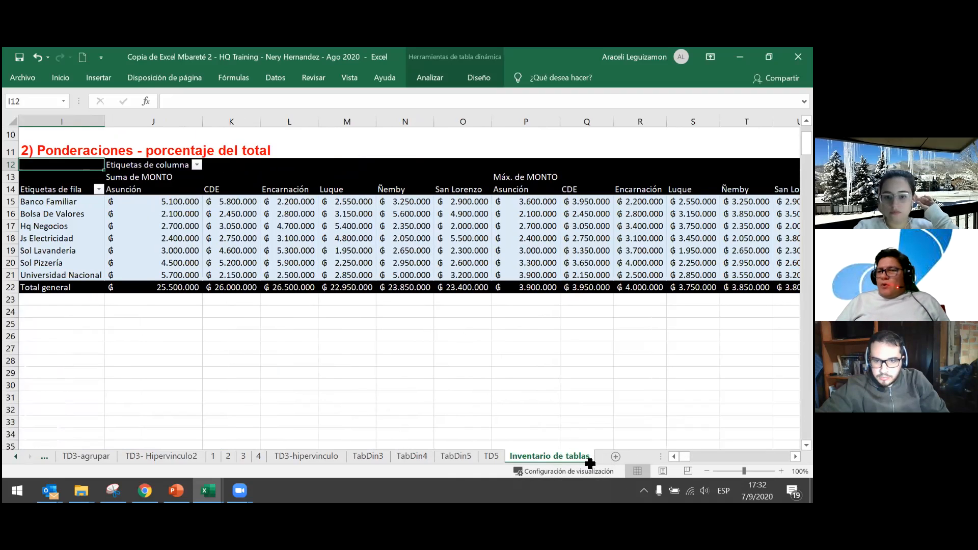
click(498, 289)
right_click(621, 265)
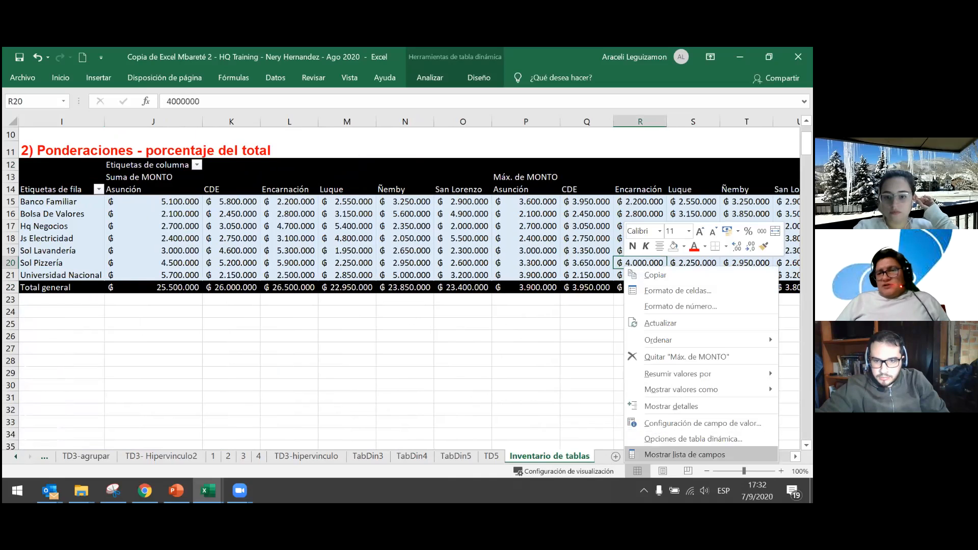
click(685, 455)
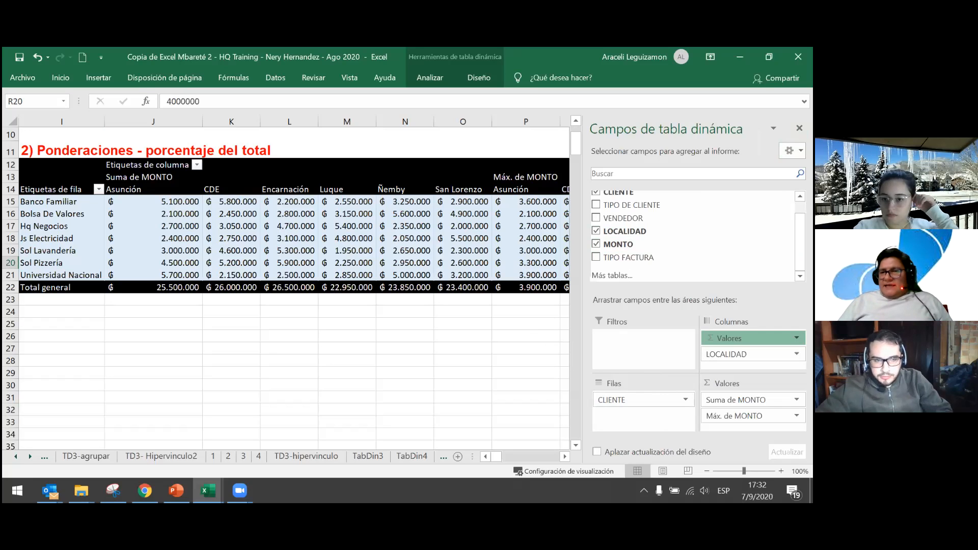
drag(729, 338, 632, 400)
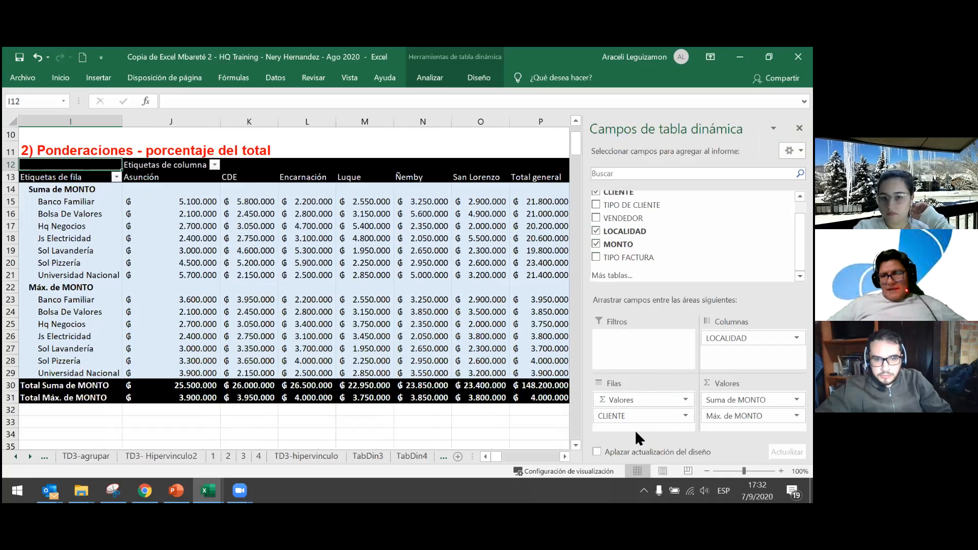
click(564, 456)
click(487, 457)
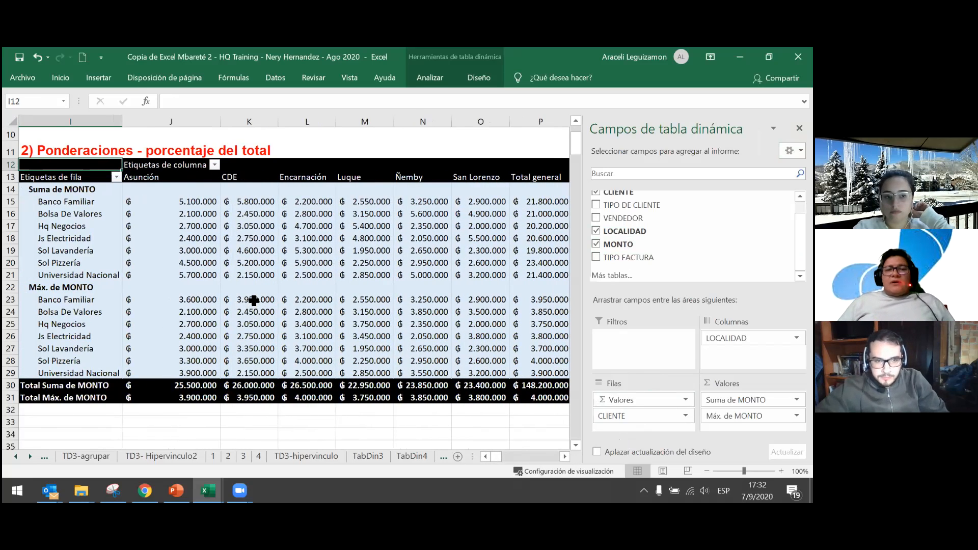
Step: Hide the field list of the Ponderaciones pivot table and show it again from a cell of the table
right_click(270, 277)
click(330, 466)
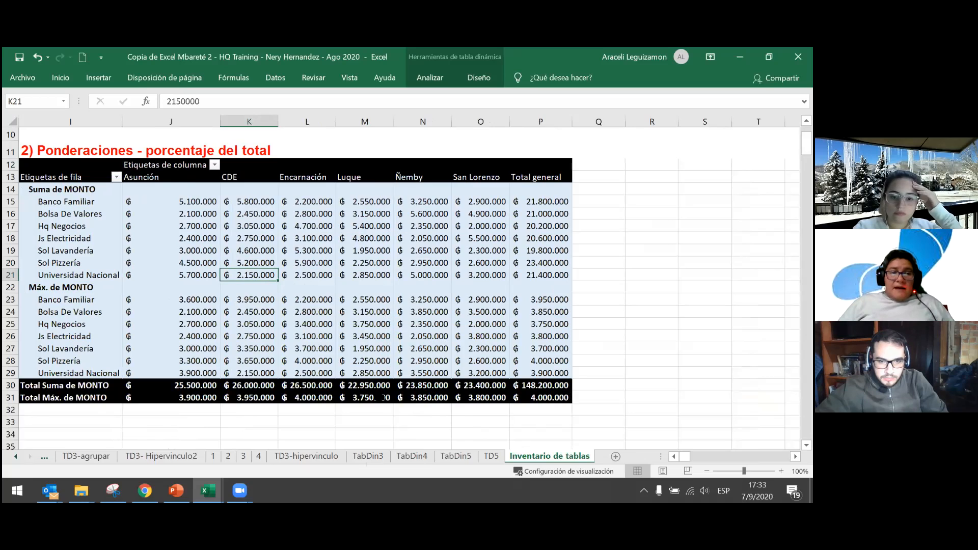
click(373, 401)
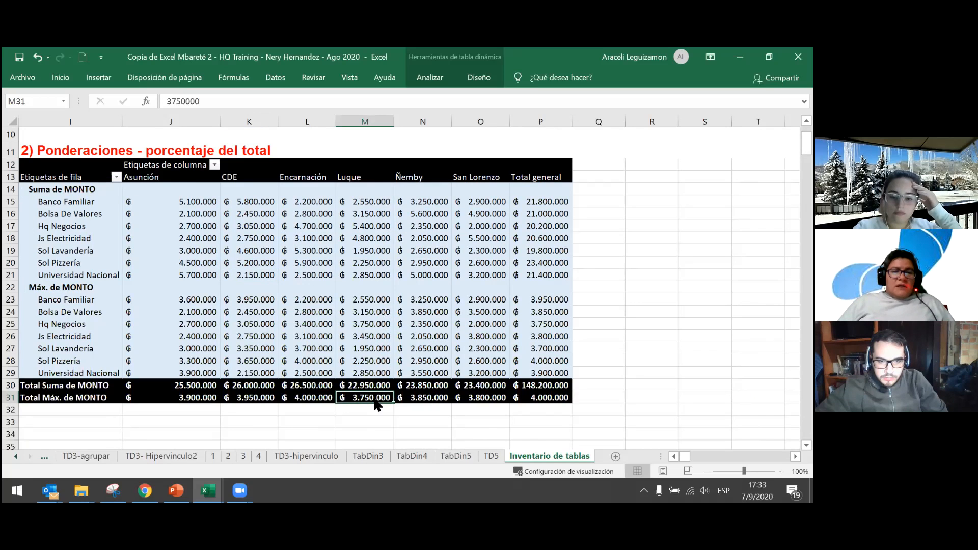
right_click(388, 397)
click(390, 391)
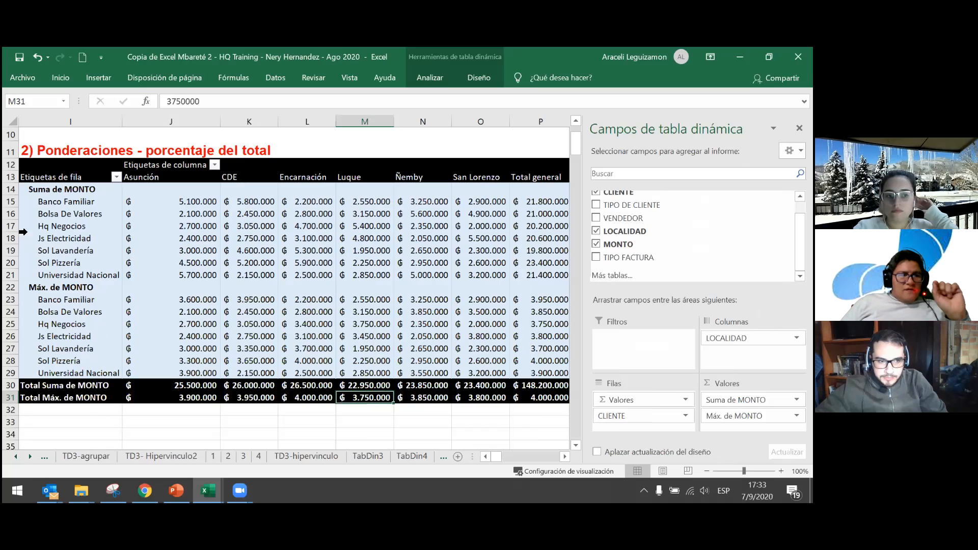
click(22, 288)
right_click(52, 287)
click(34, 292)
double_click(61, 285)
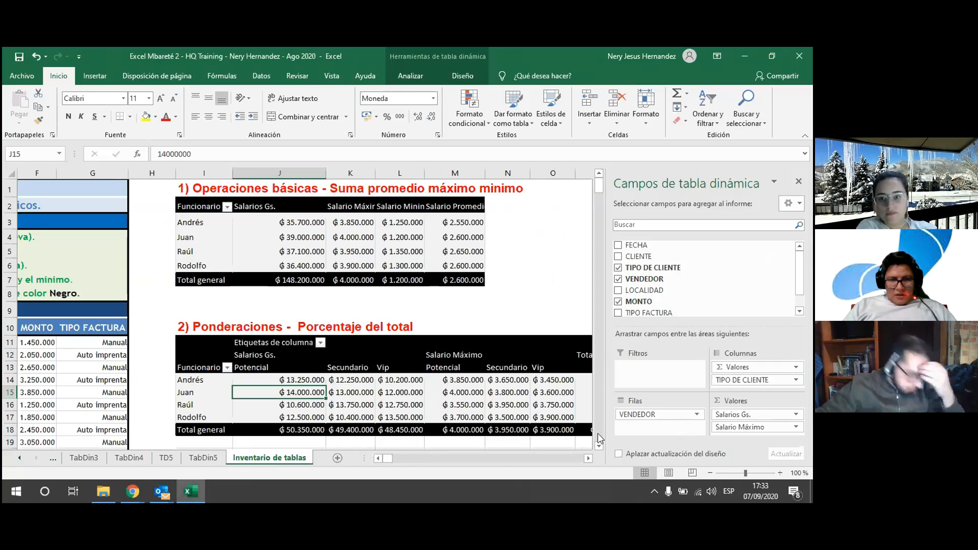
Step: Examine the full width of the Ponderaciones pivot table by customer type, including its total columns, and return to its field list
click(527, 443)
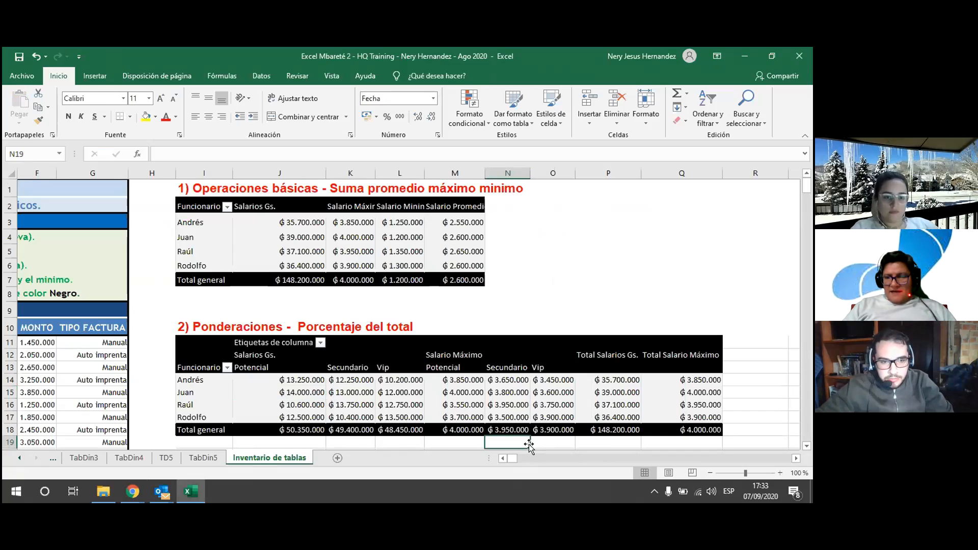
click(401, 394)
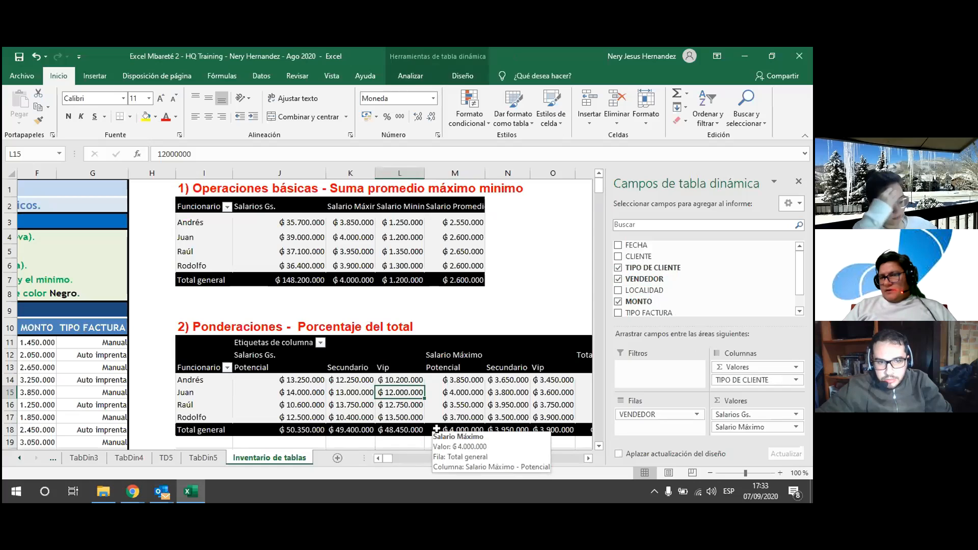
click(310, 393)
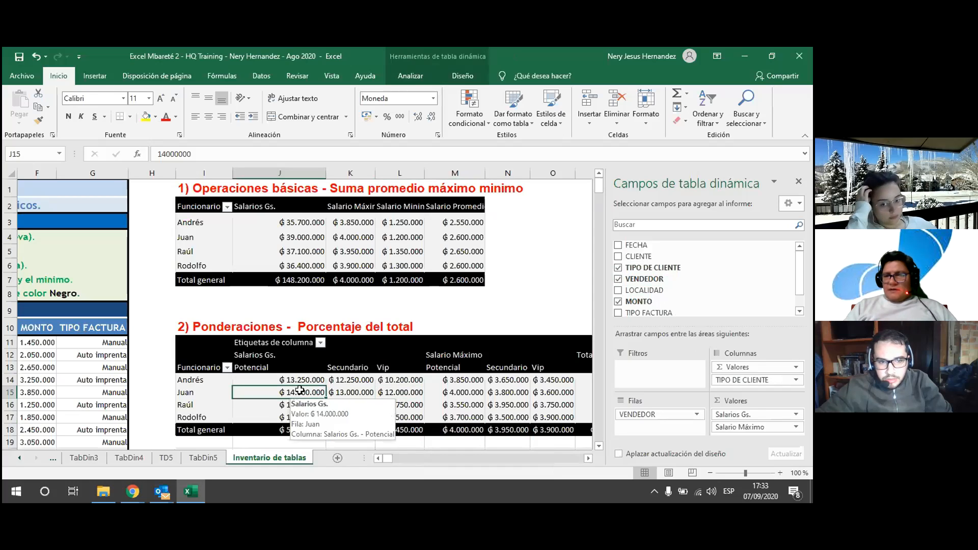
click(477, 443)
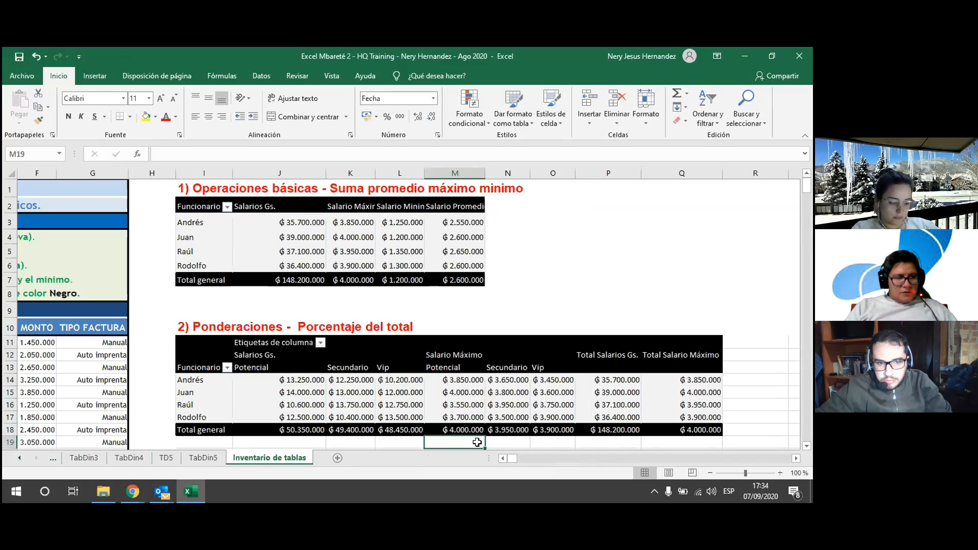
click(418, 406)
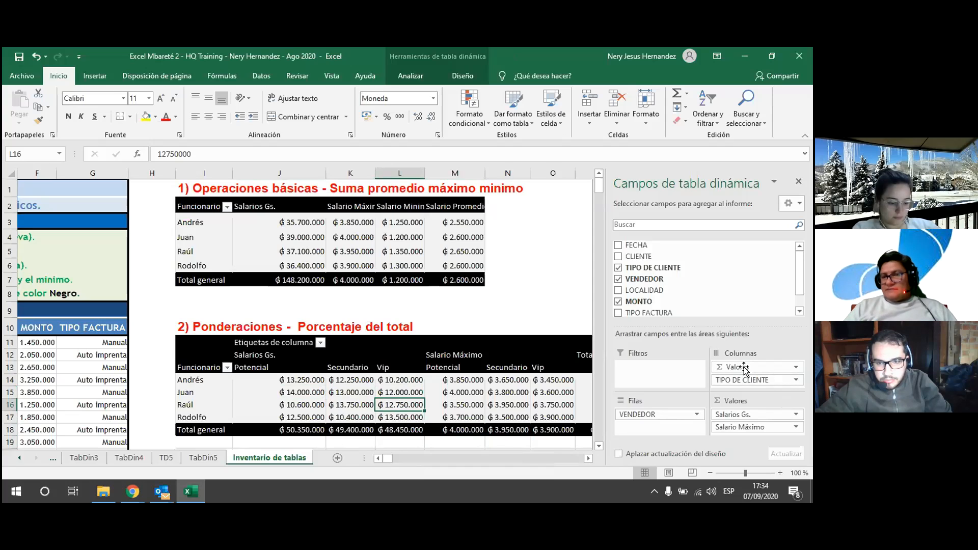
Step: Move the Valores field from the columns to the rows of the Ponderaciones pivot table, below VENDEDOR
drag(744, 367, 662, 433)
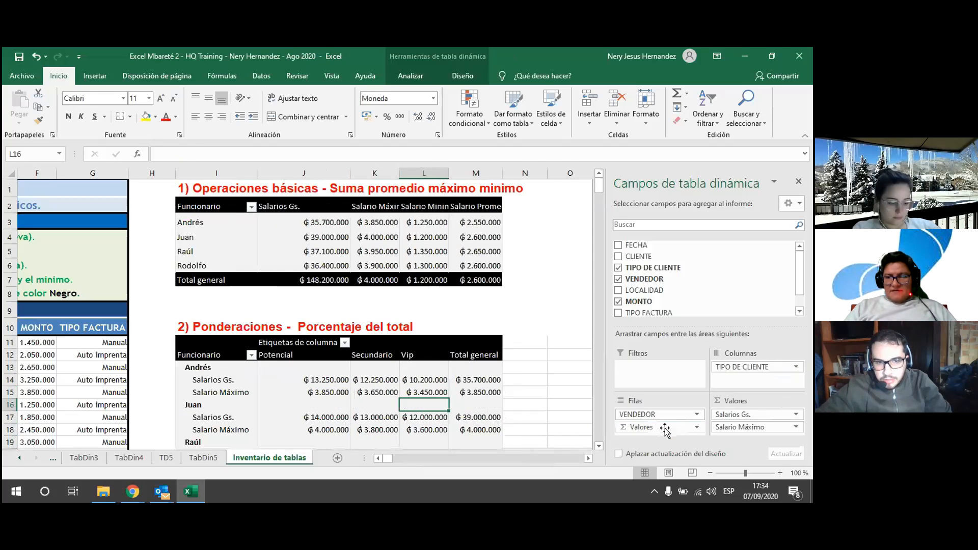
scroll(497, 413, down, 1)
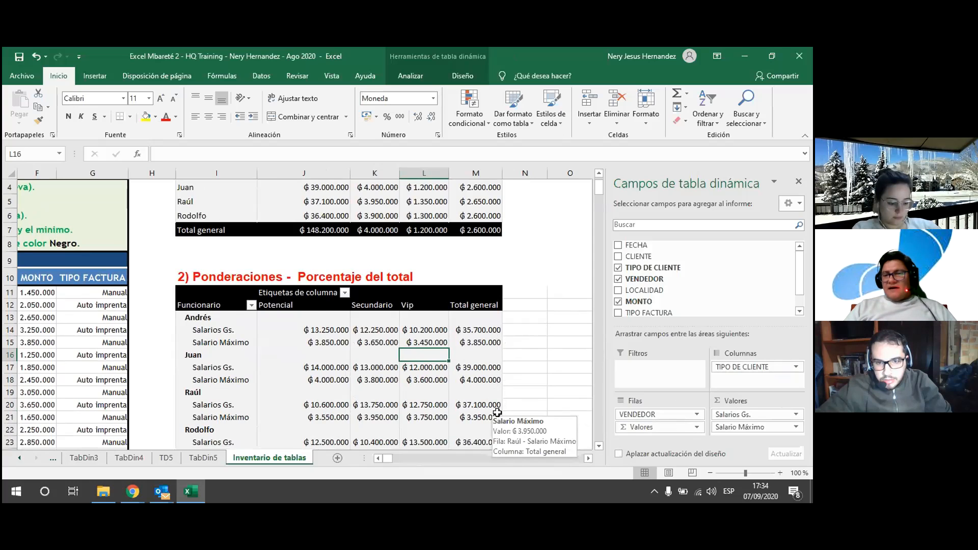
scroll(497, 413, down, 1)
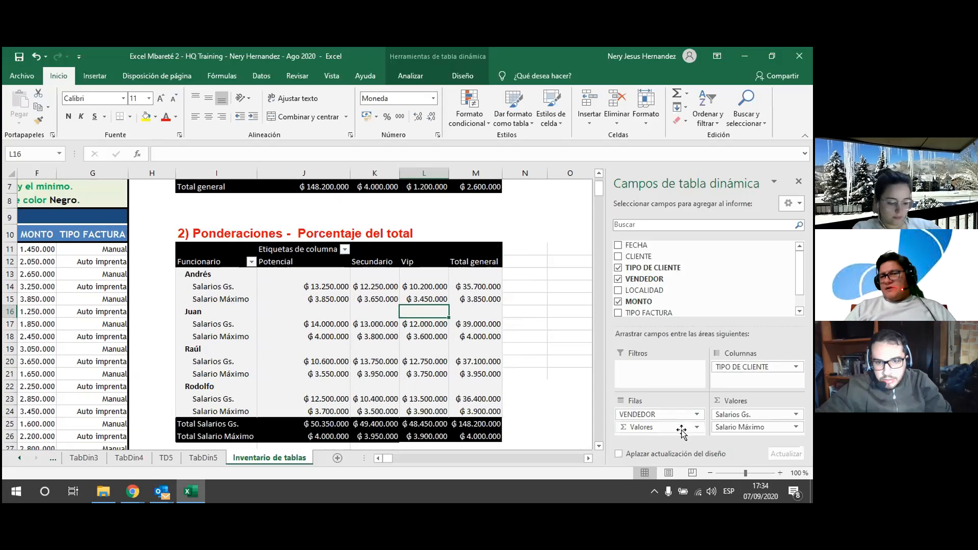
Step: Place Valores above VENDEDOR in the rows of the Ponderaciones pivot table and compare it with the Operaciones básicas table
drag(669, 428, 663, 412)
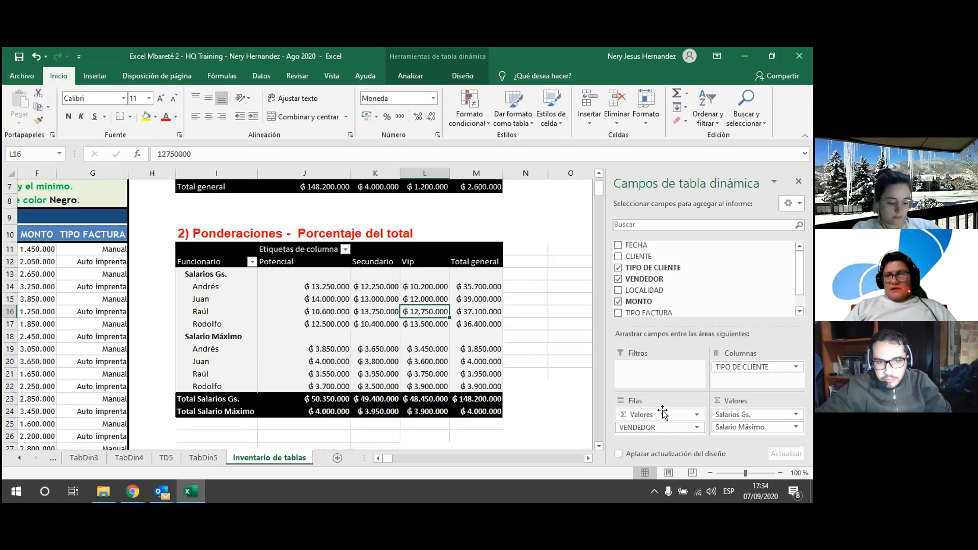
click(348, 309)
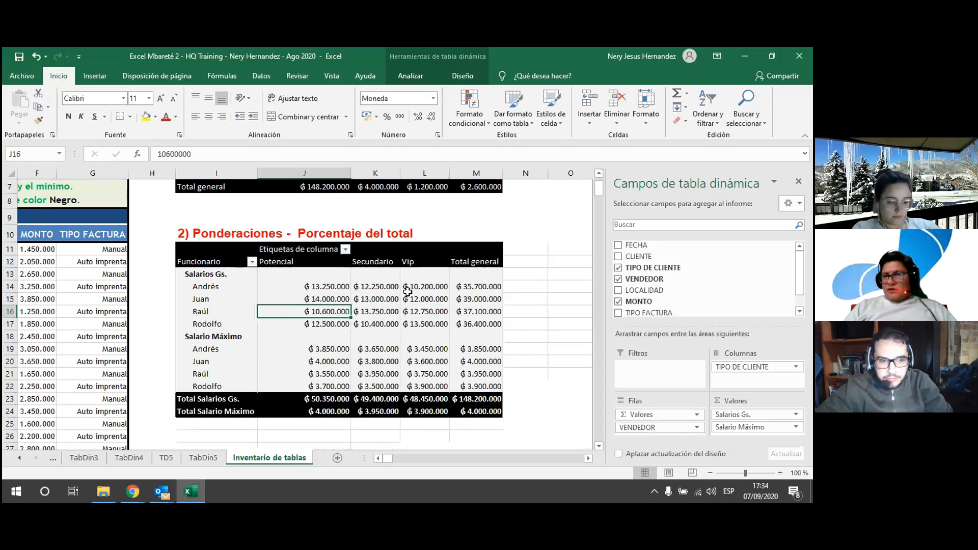
mouse_move(408, 292)
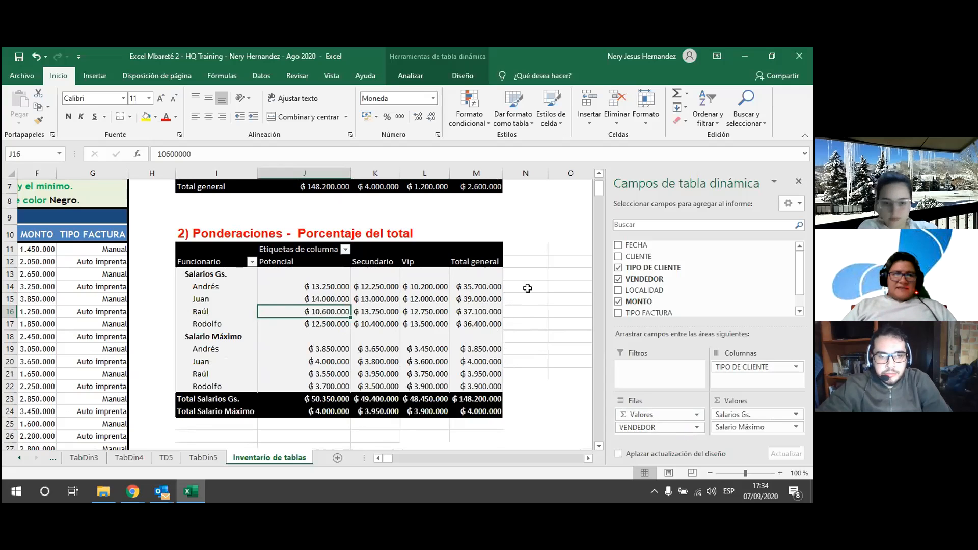
scroll(536, 283, up, 2)
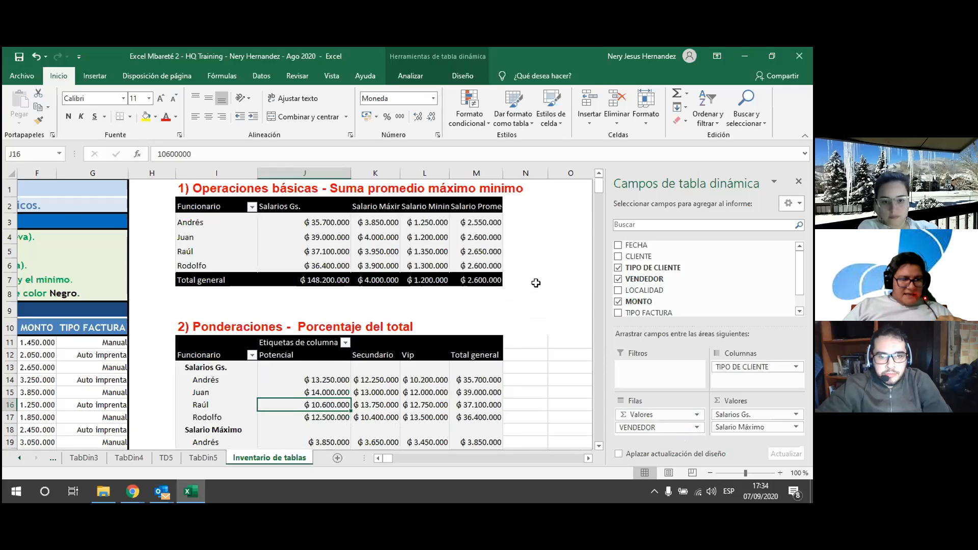
scroll(536, 282, down, 2)
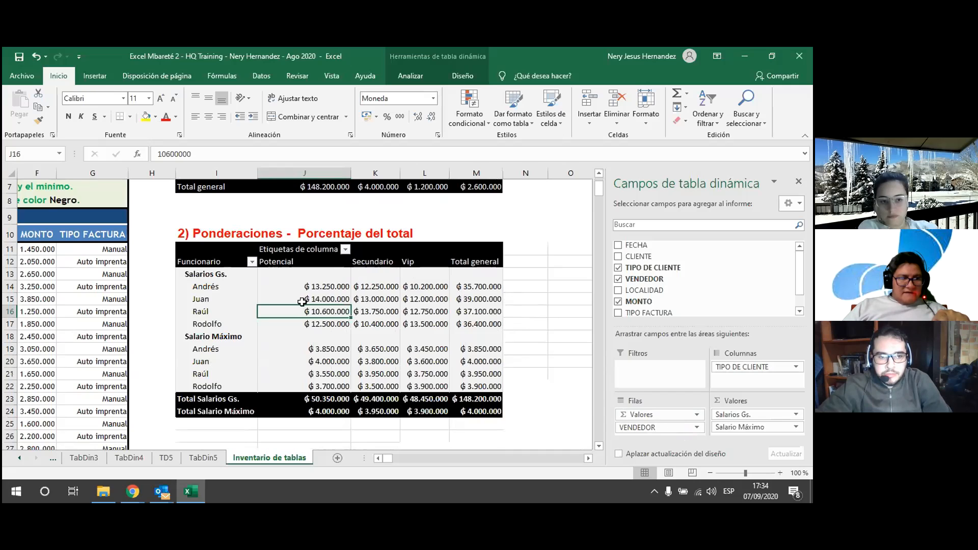
Step: Change the Salario Máximo value field of the Ponderaciones pivot table to summarize MONTO by Suma
click(218, 324)
click(223, 336)
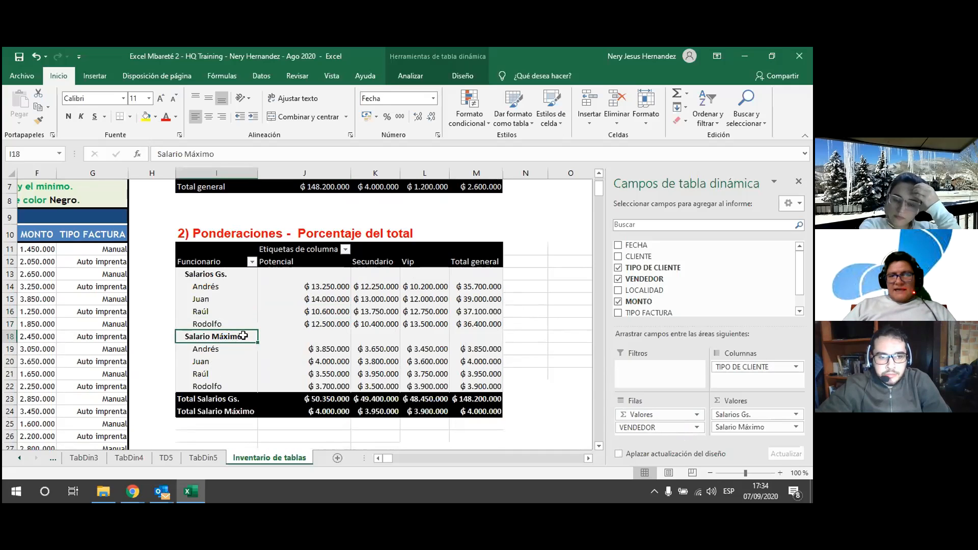
double_click(243, 335)
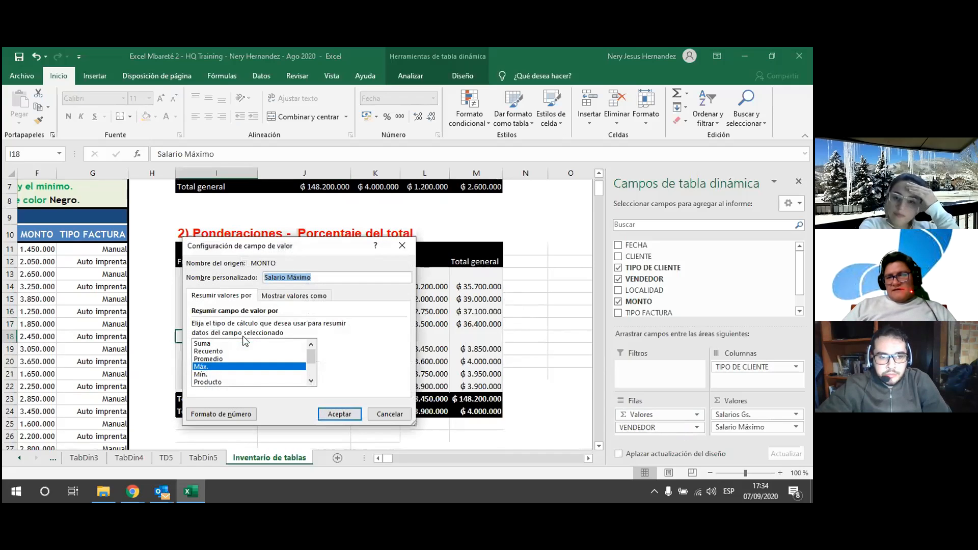
click(309, 297)
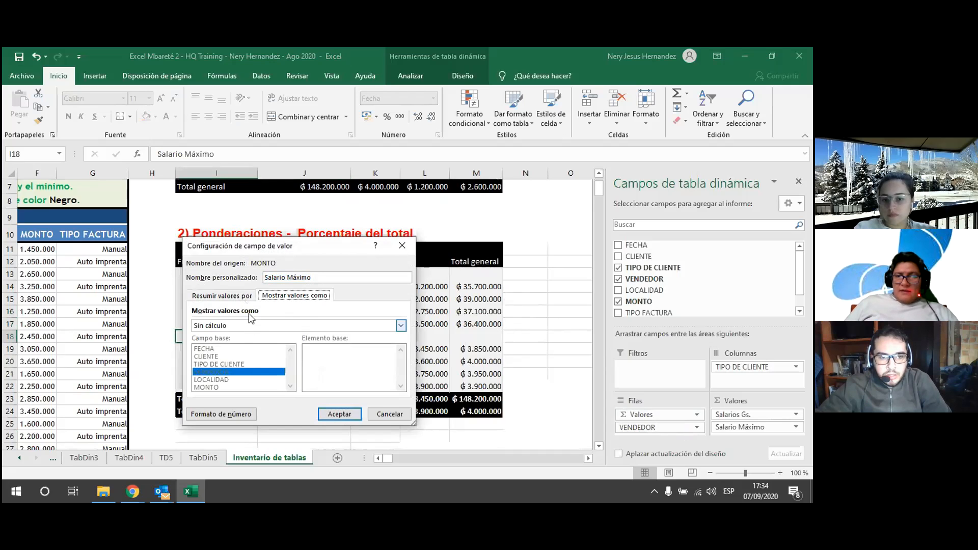
click(248, 296)
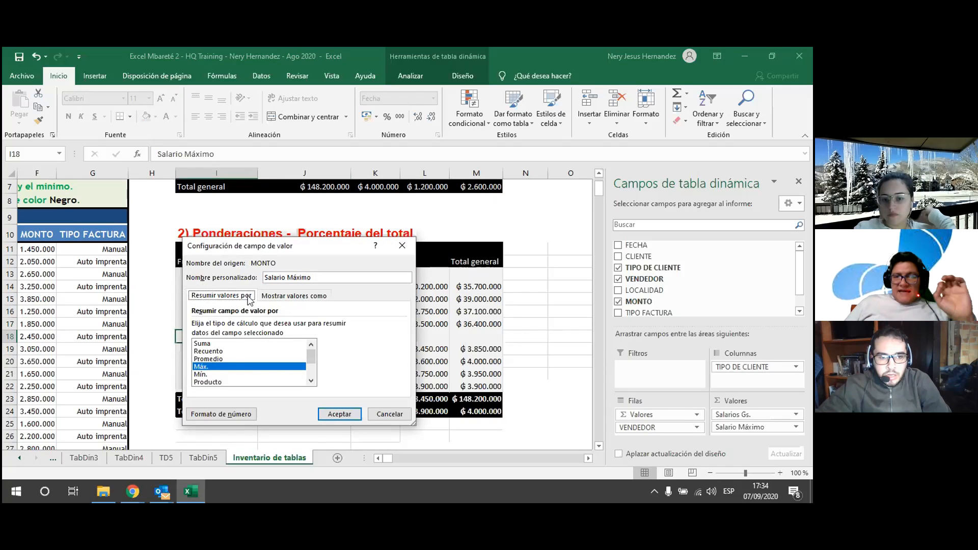
drag(287, 250, 460, 224)
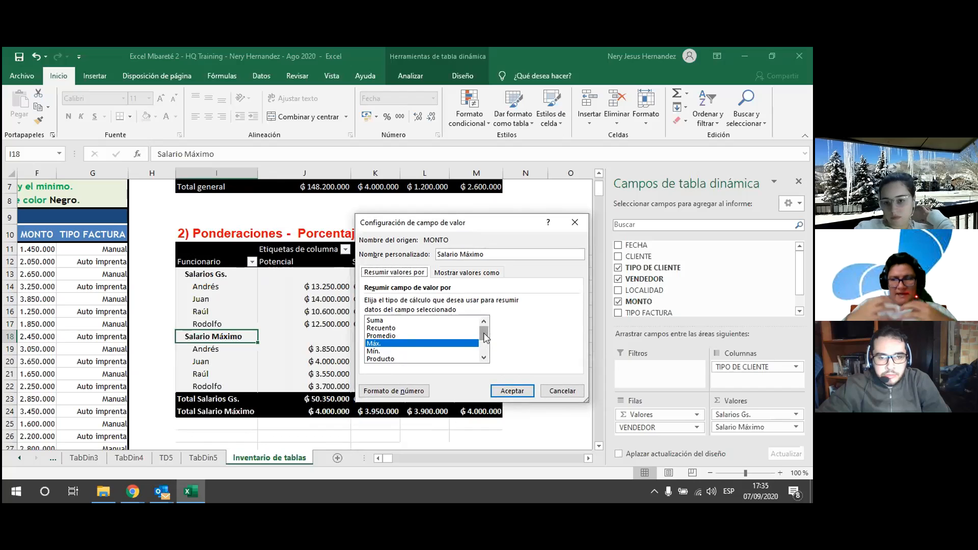
click(411, 321)
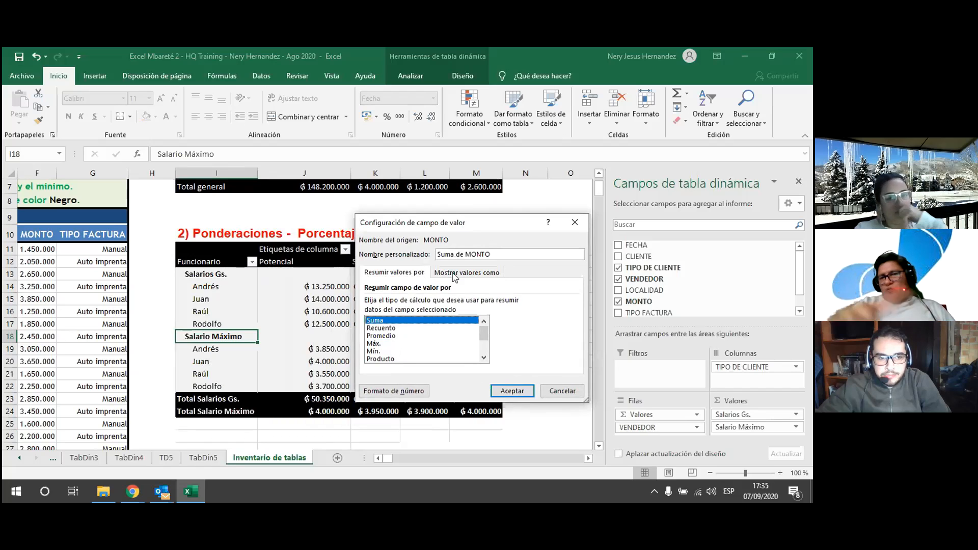
Step: Show the values of the Suma de MONTO field as % del total general and apply the field settings
click(463, 273)
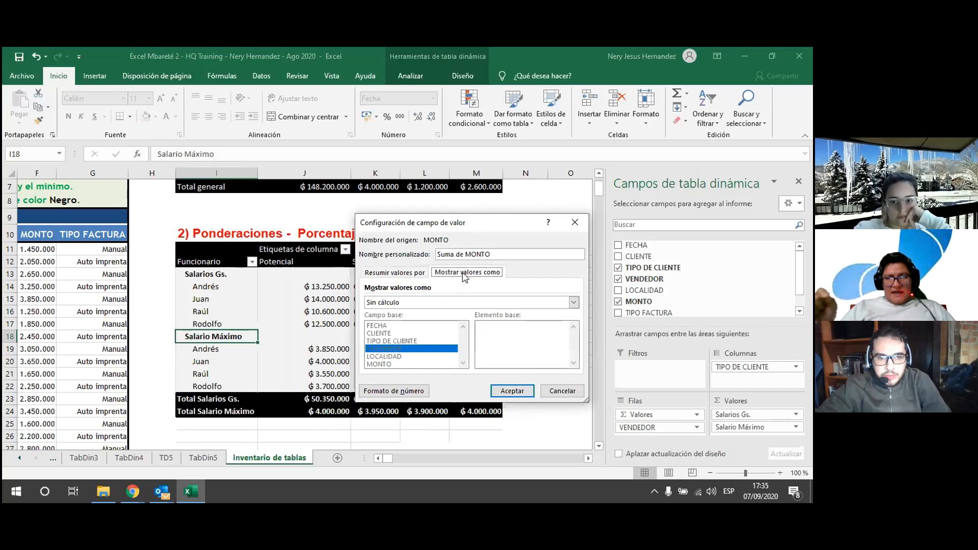
click(573, 302)
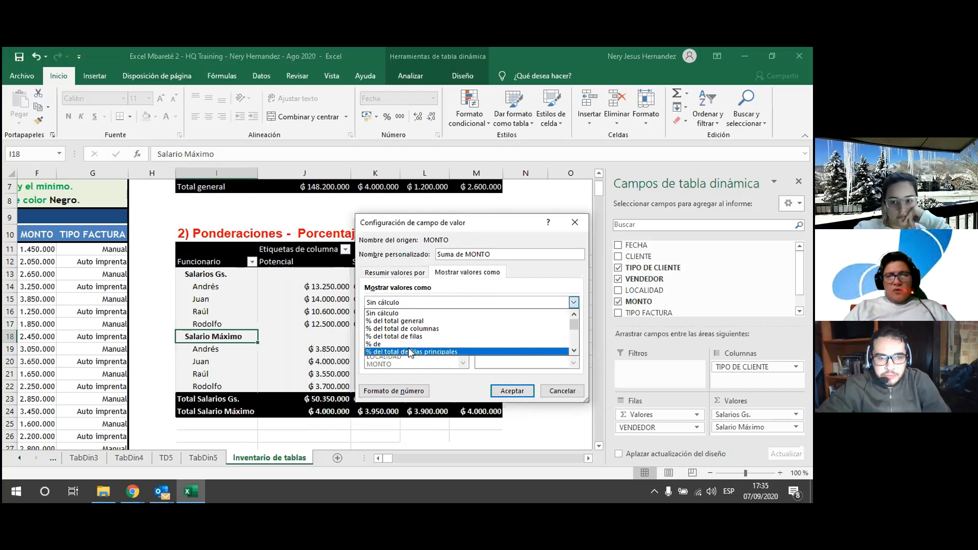
click(421, 322)
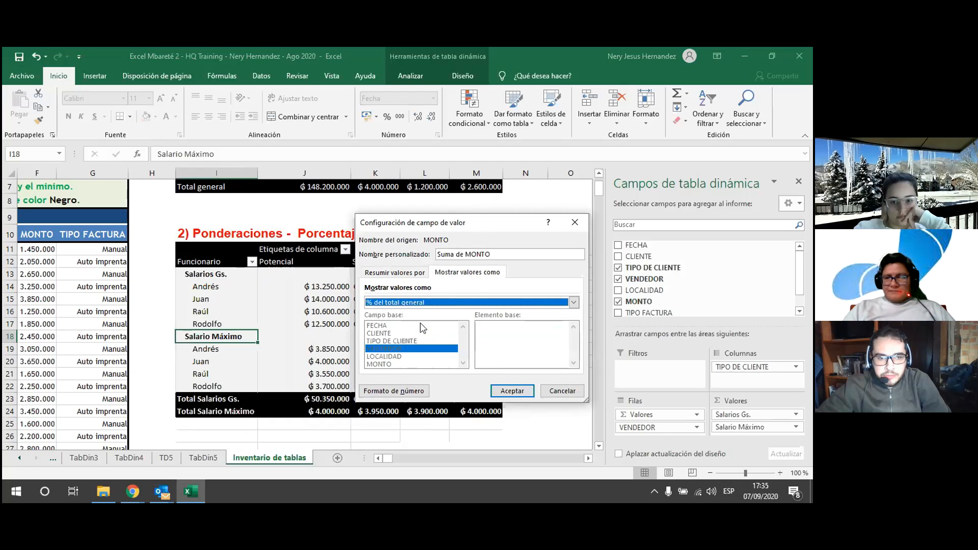
click(511, 390)
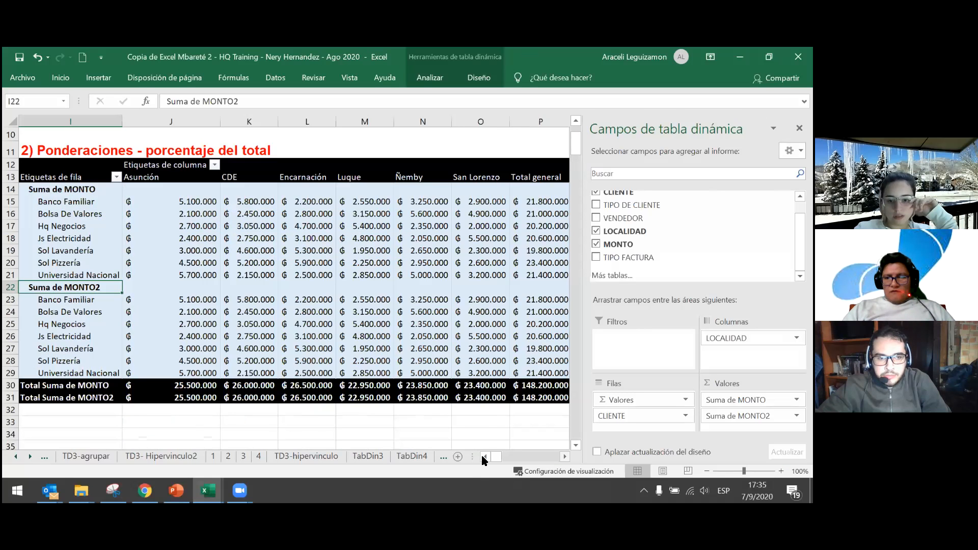
Step: Show the Suma de MONTO2 values of the Ponderaciones table by client and locality as % del total general
scroll(483, 458, right, 4)
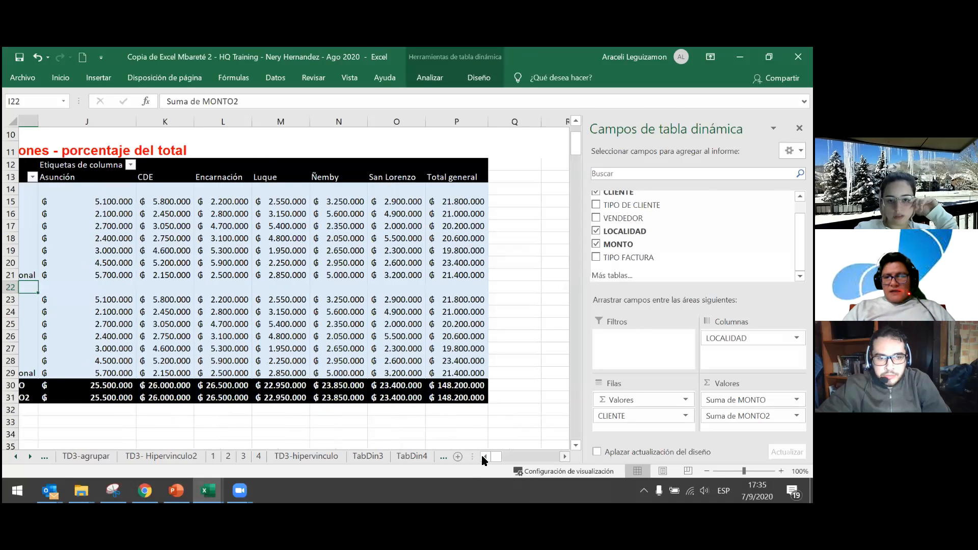
click(482, 455)
click(482, 455)
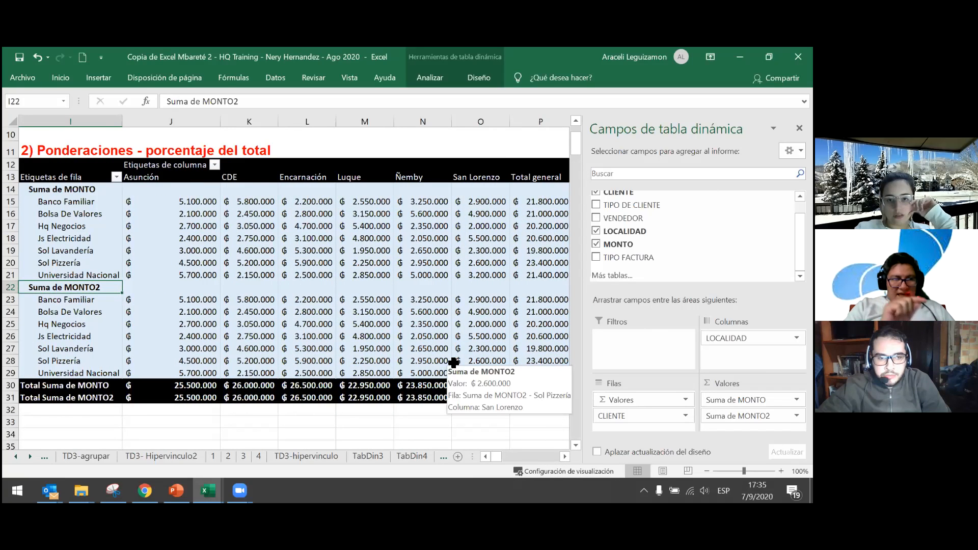
double_click(96, 288)
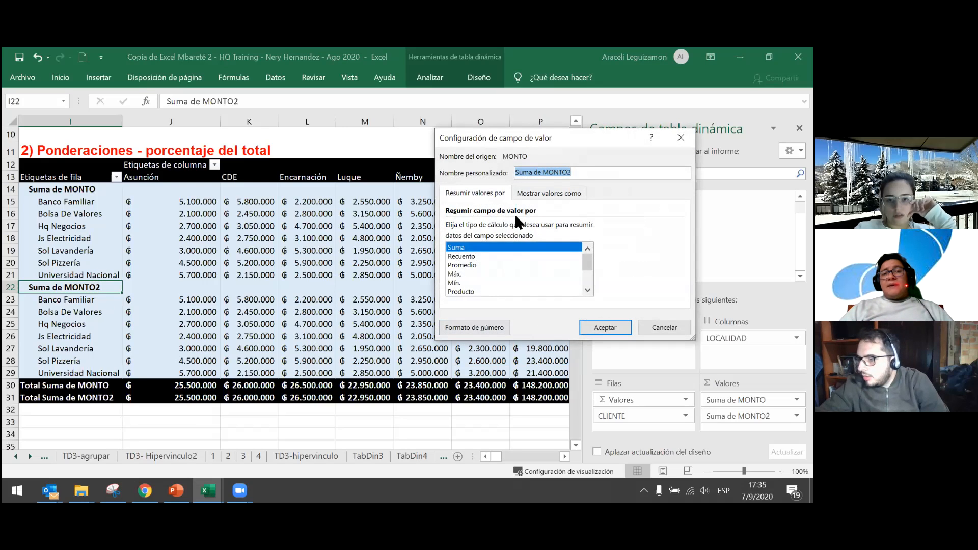
click(535, 190)
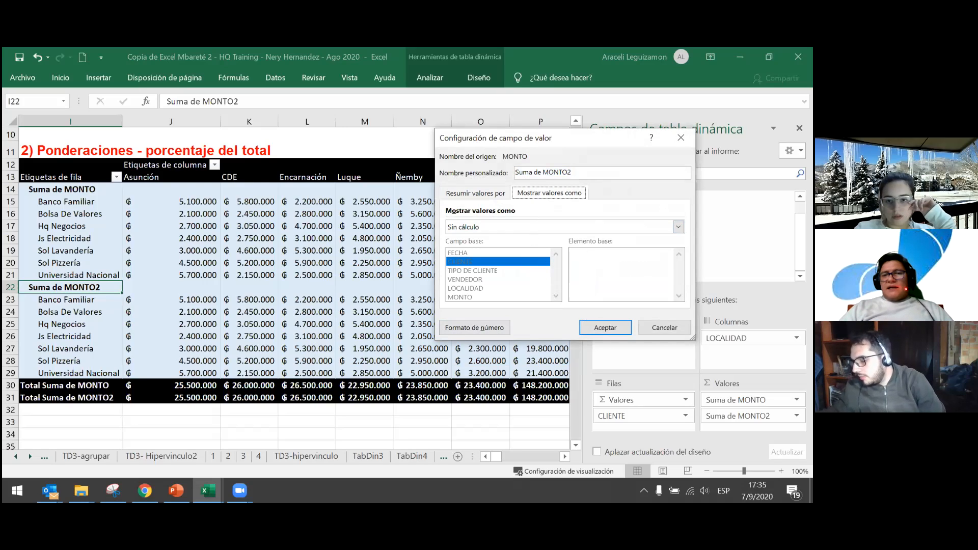
click(678, 227)
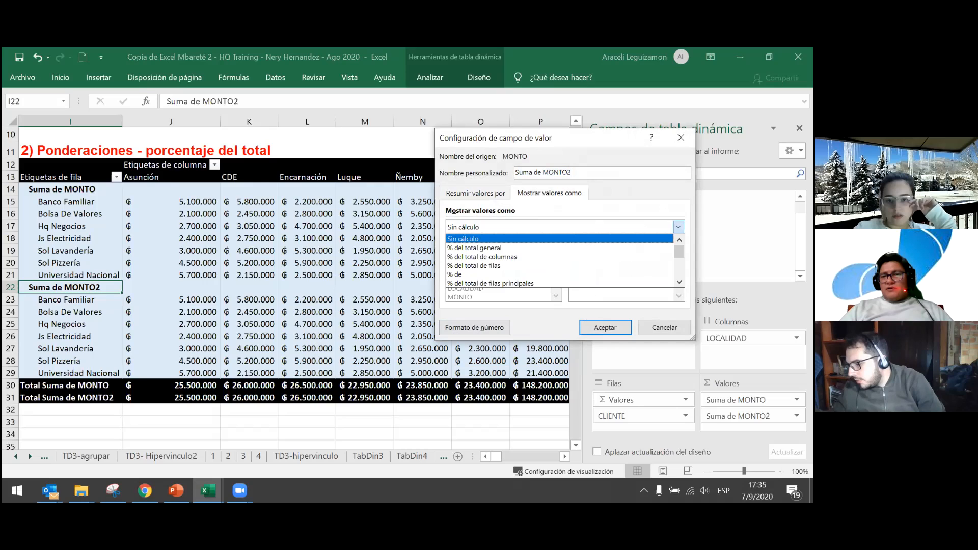
scroll(515, 261, down, 1)
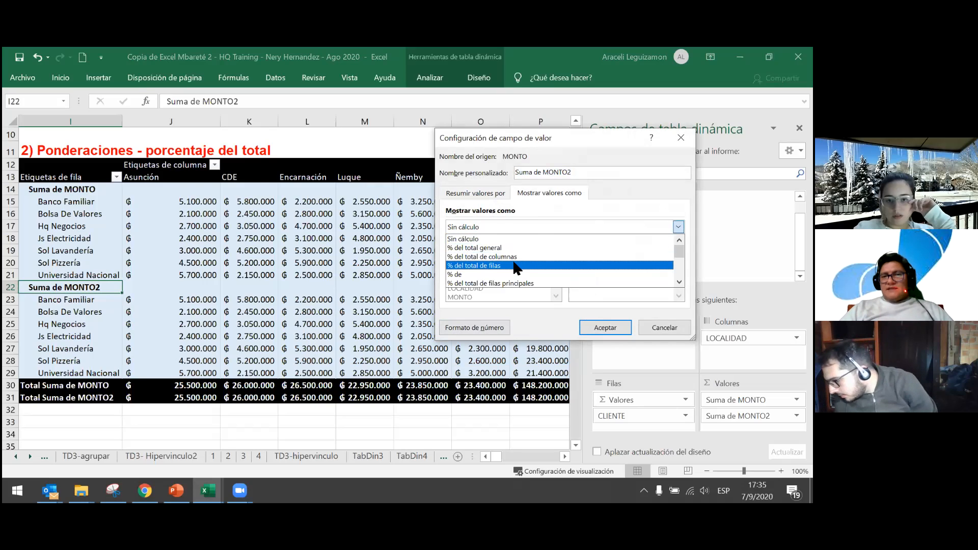
scroll(512, 260, up, 1)
click(493, 249)
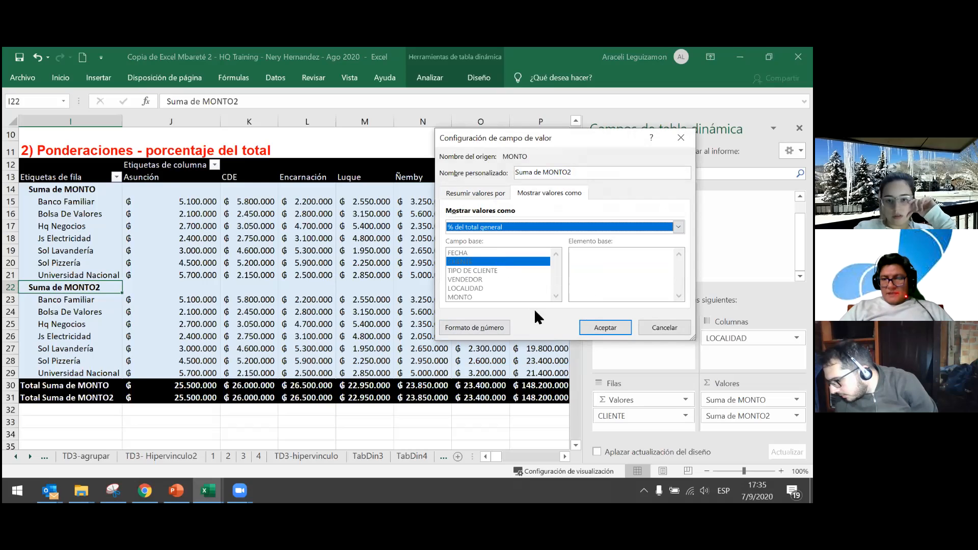
click(592, 328)
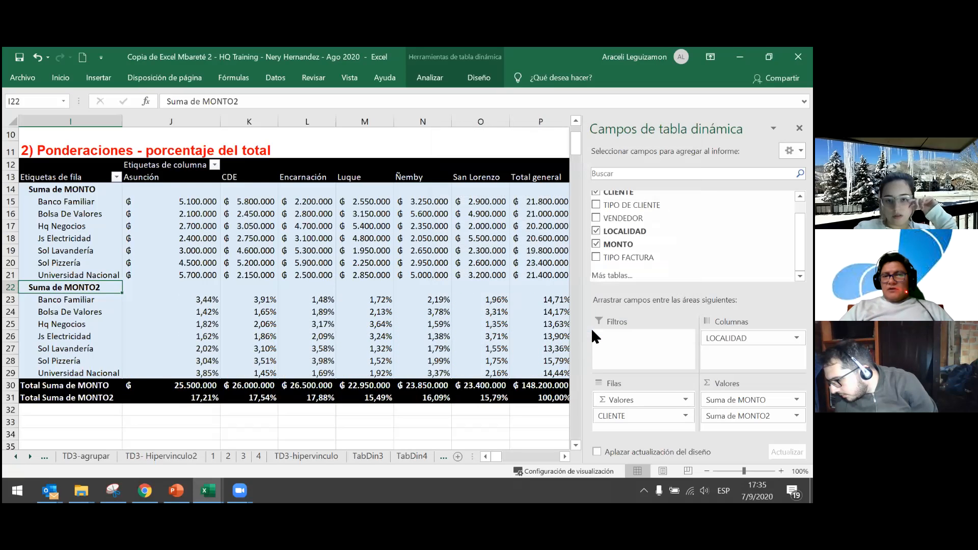
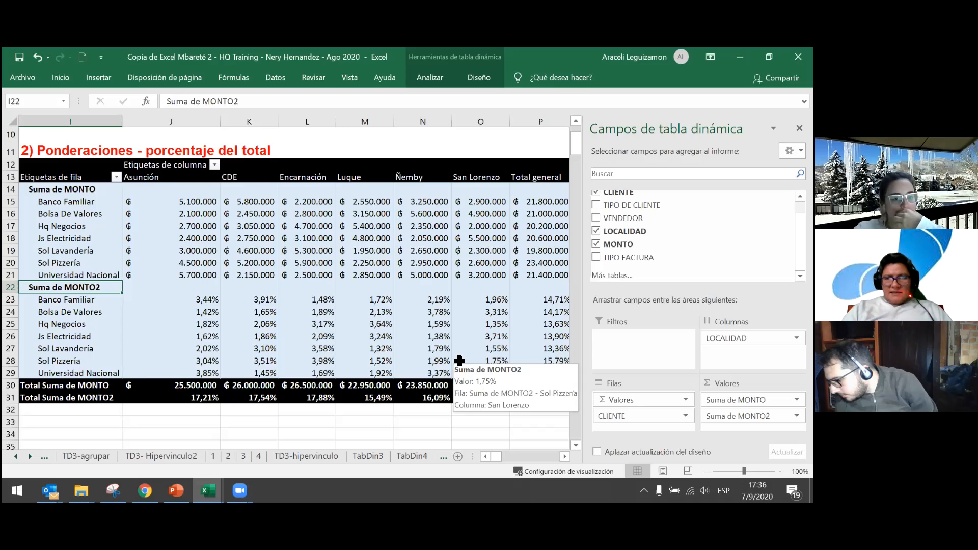
Step: Check the sum of the Suma de MONTO2 percentages of all clients across the localities Asunción to San Lorenzo
drag(198, 301, 140, 360)
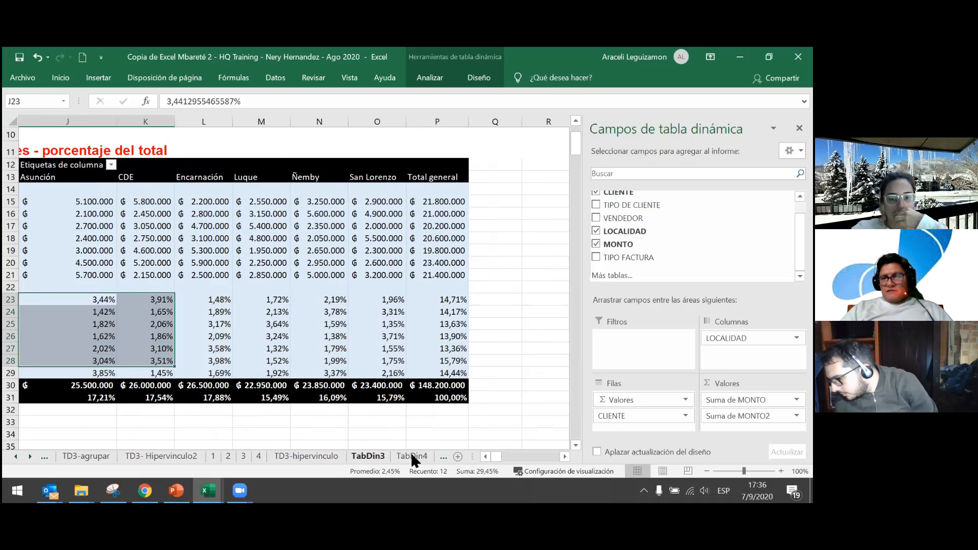
click(484, 456)
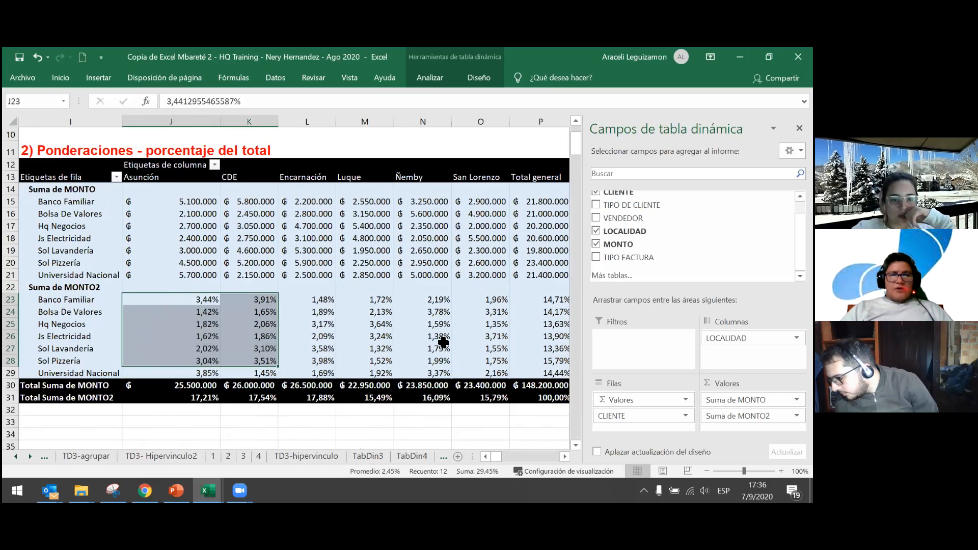
click(214, 300)
drag(216, 301, 472, 374)
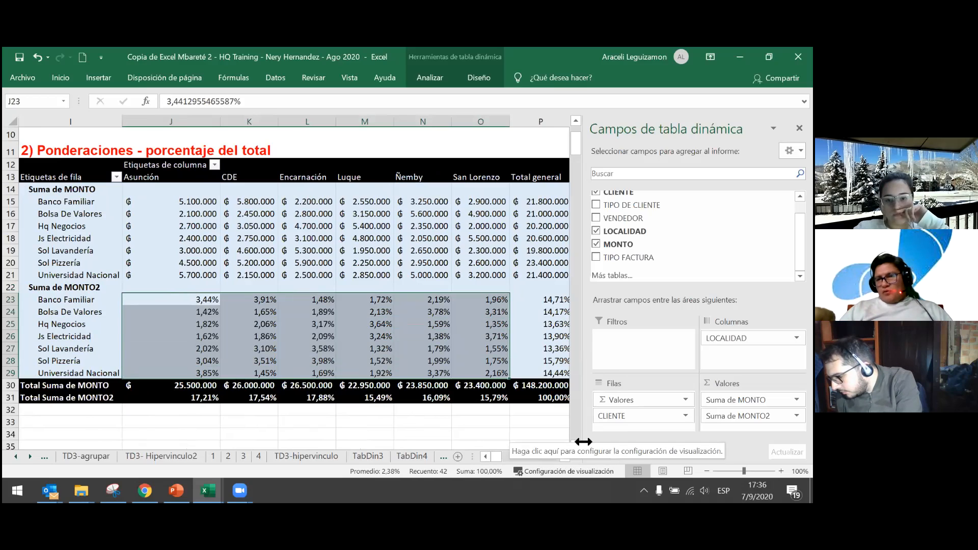
Step: Check the sums of the Suma de MONTO2 percentages in the Total general column and in the total row across the localities
click(565, 456)
drag(426, 300, 426, 369)
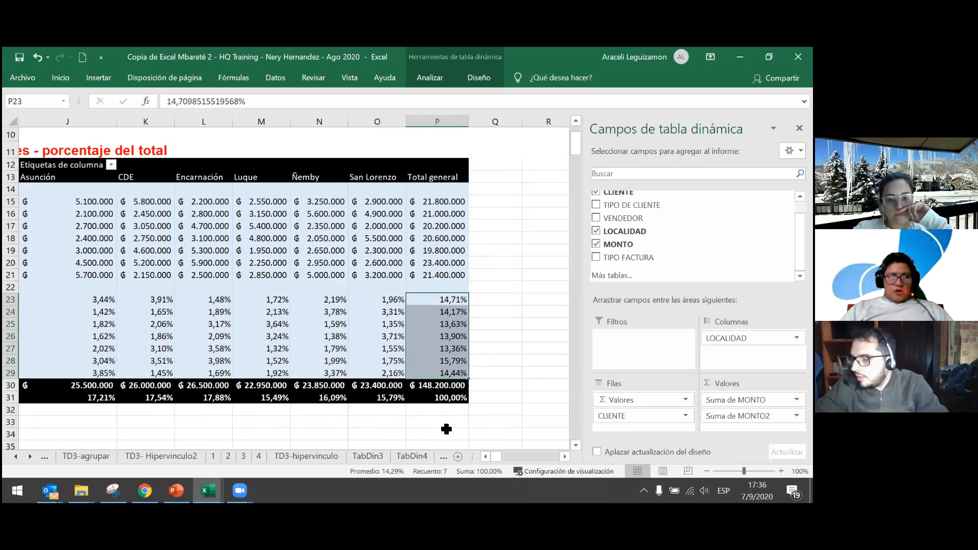
click(485, 456)
click(485, 457)
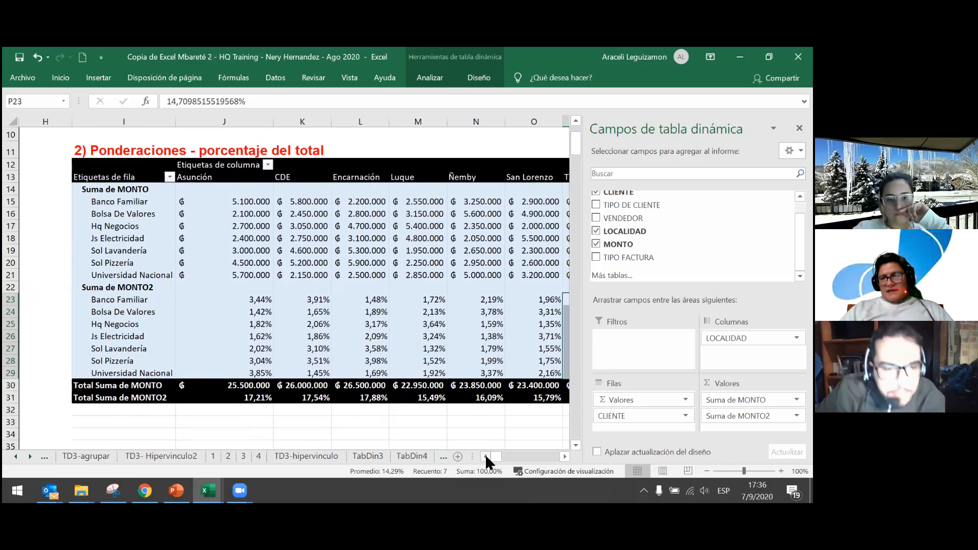
click(564, 457)
click(565, 457)
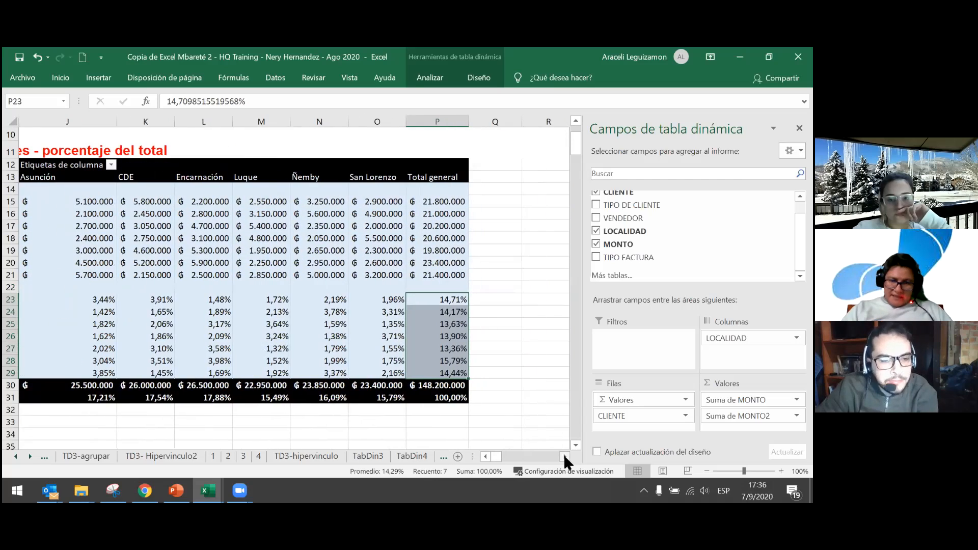
drag(105, 399, 377, 402)
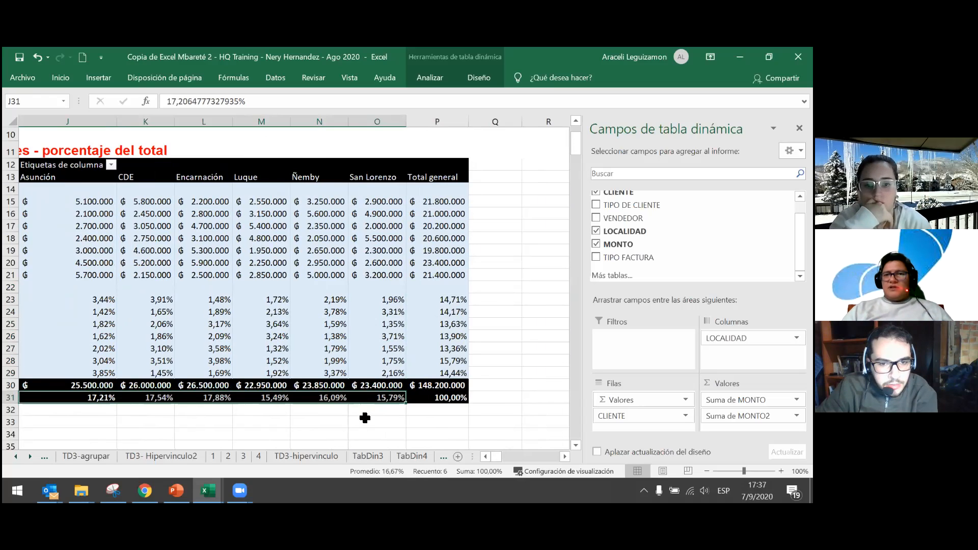
Step: Check the sums of the Suma de MONTO percentages by seller in the Secundario, Vip and Total general columns one by one
scroll(357, 306, down, 5)
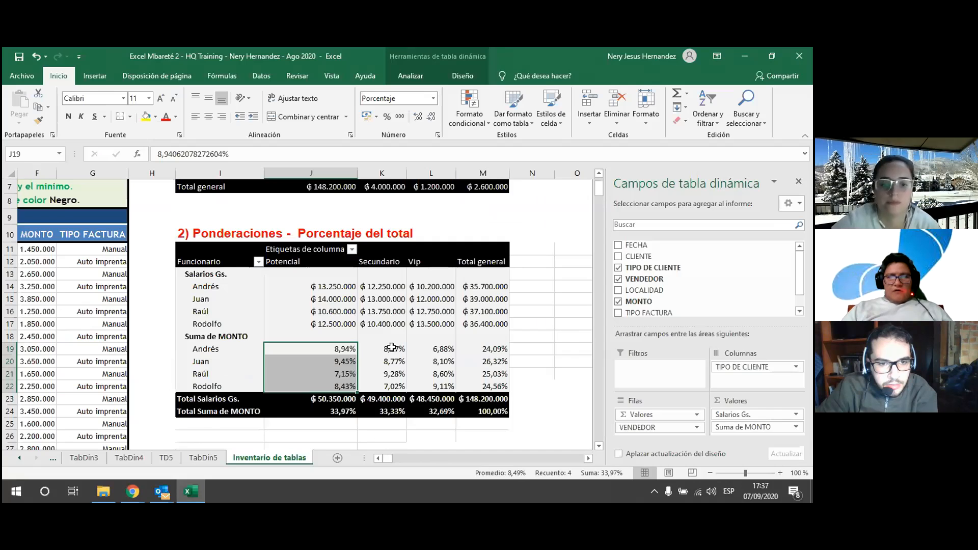
drag(382, 349, 382, 387)
drag(430, 349, 432, 384)
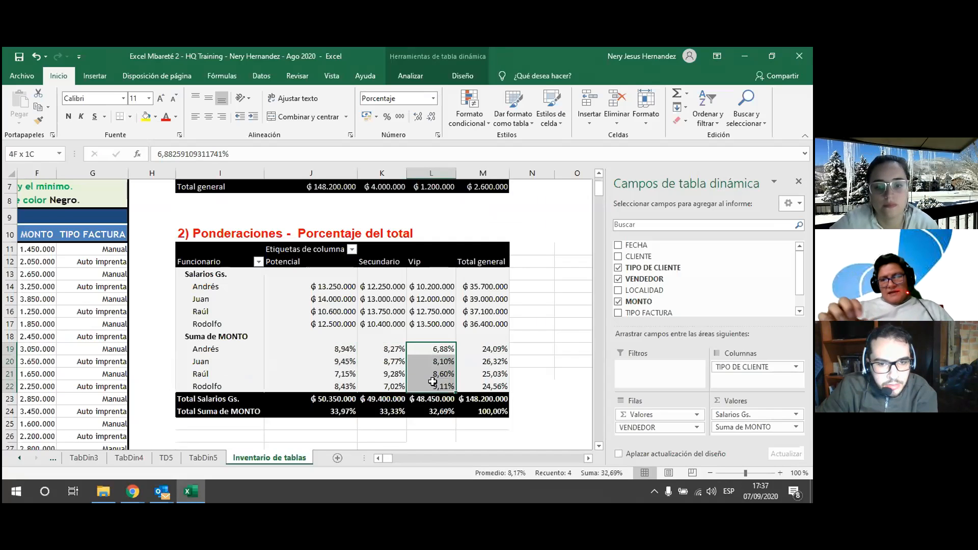
drag(490, 348, 491, 386)
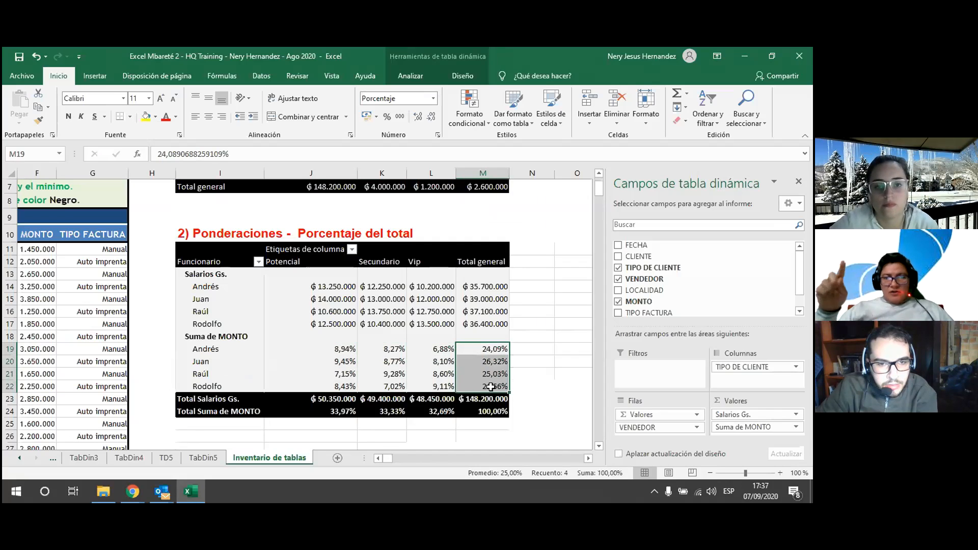
drag(446, 349, 446, 387)
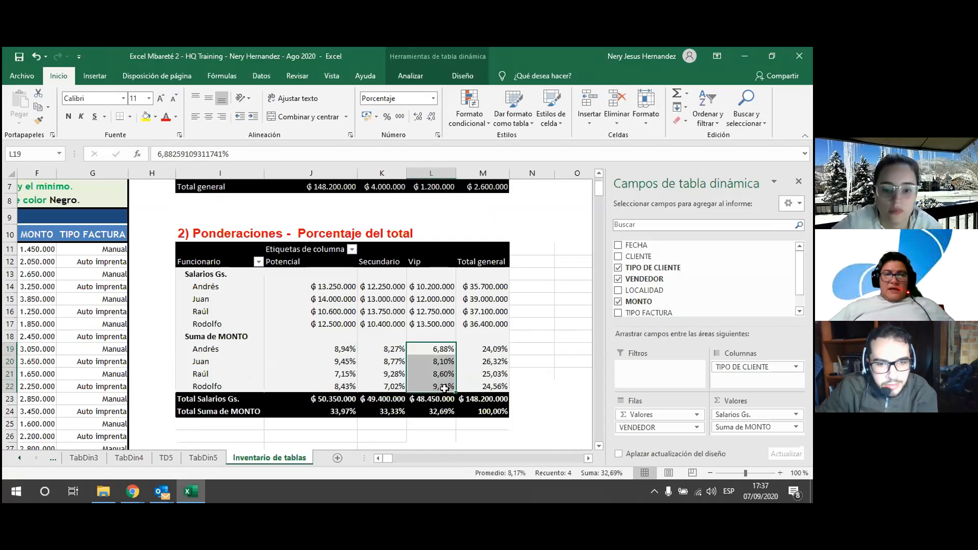
click(423, 436)
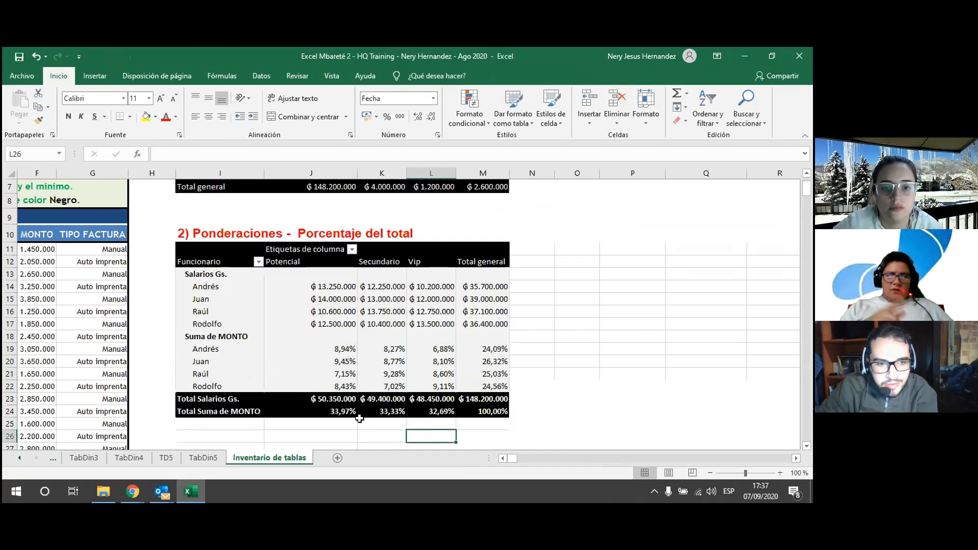
Step: Compare the sum of all seller percentages under Potencial, Secundario and Vip with the sum of the Total general column
click(337, 349)
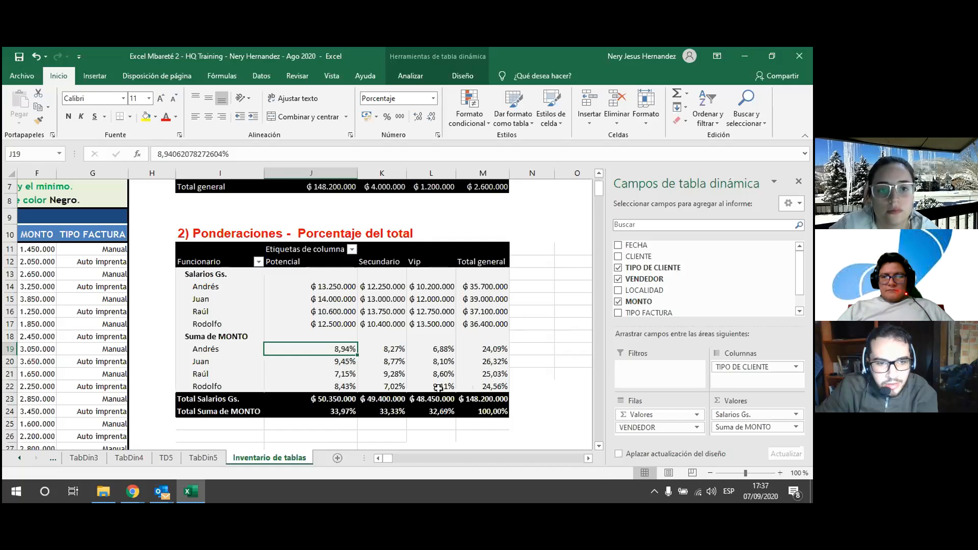
drag(340, 352, 426, 375)
drag(435, 390, 434, 390)
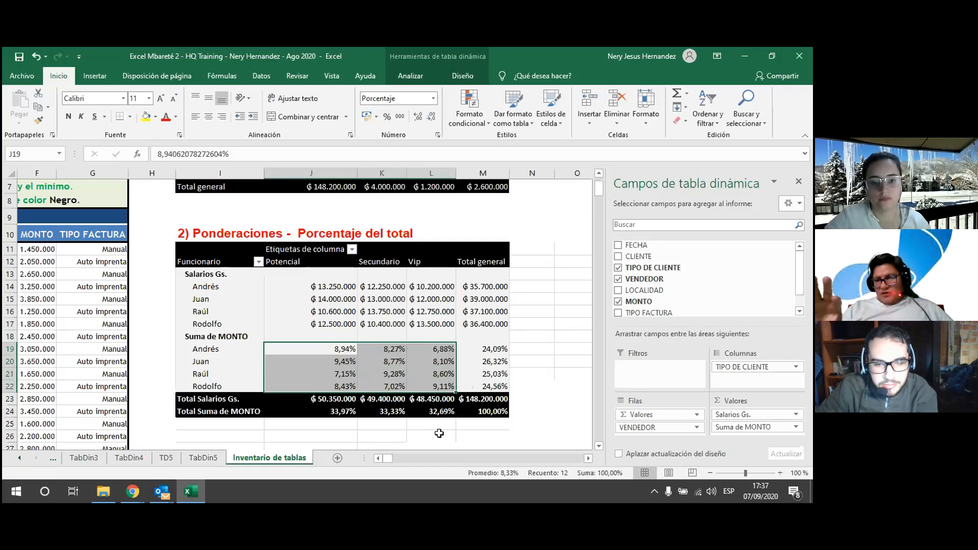
drag(484, 352, 486, 388)
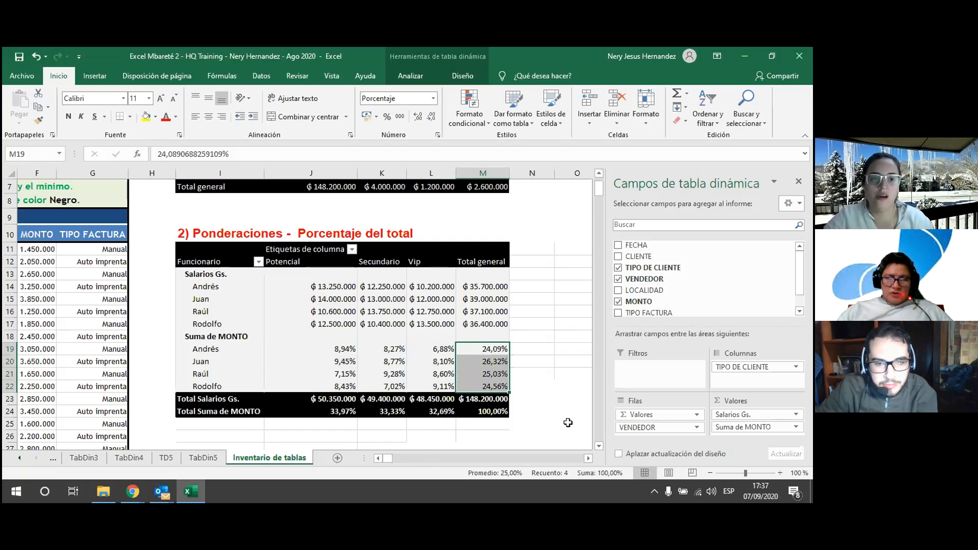
click(562, 398)
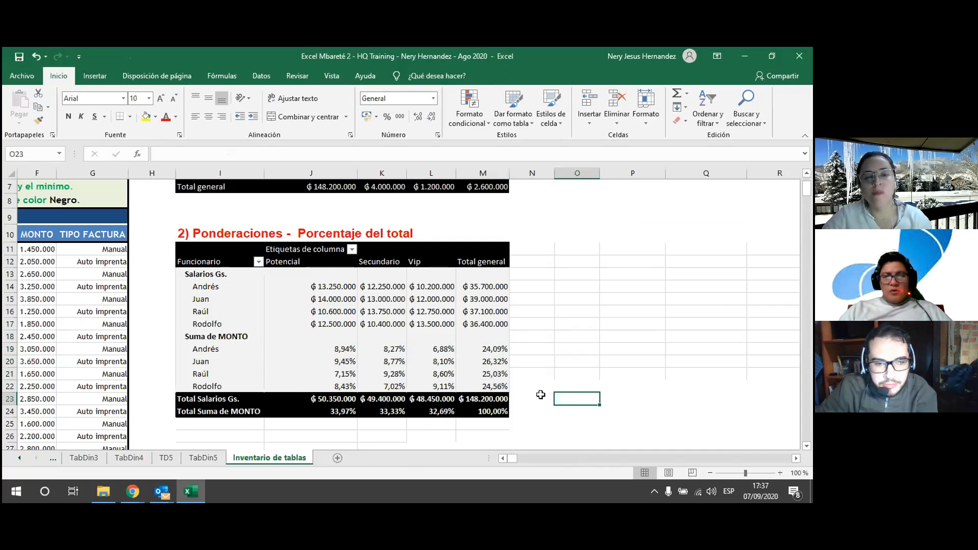
Step: Check the sum of the Potencial, Secundario and Vip percentages in the Total Suma de MONTO row
drag(357, 414, 441, 413)
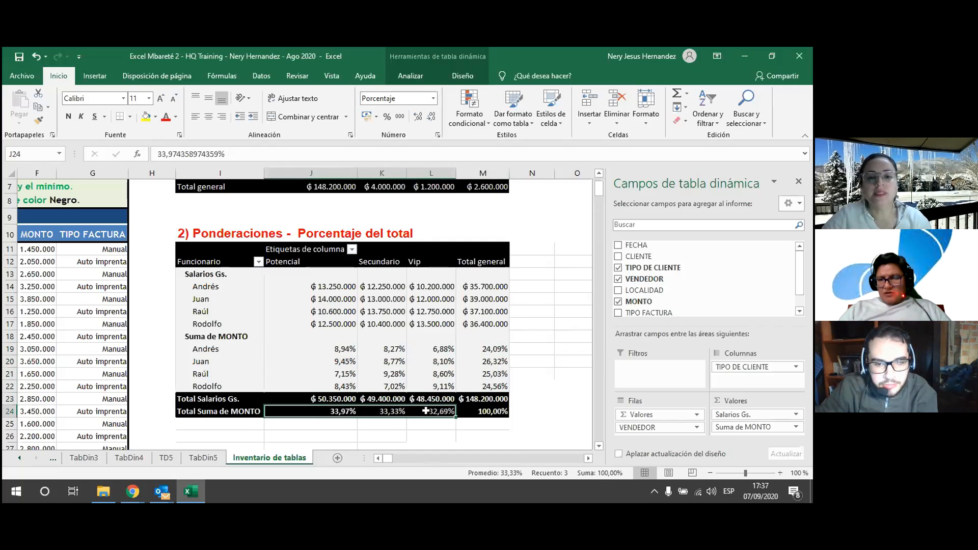
click(424, 436)
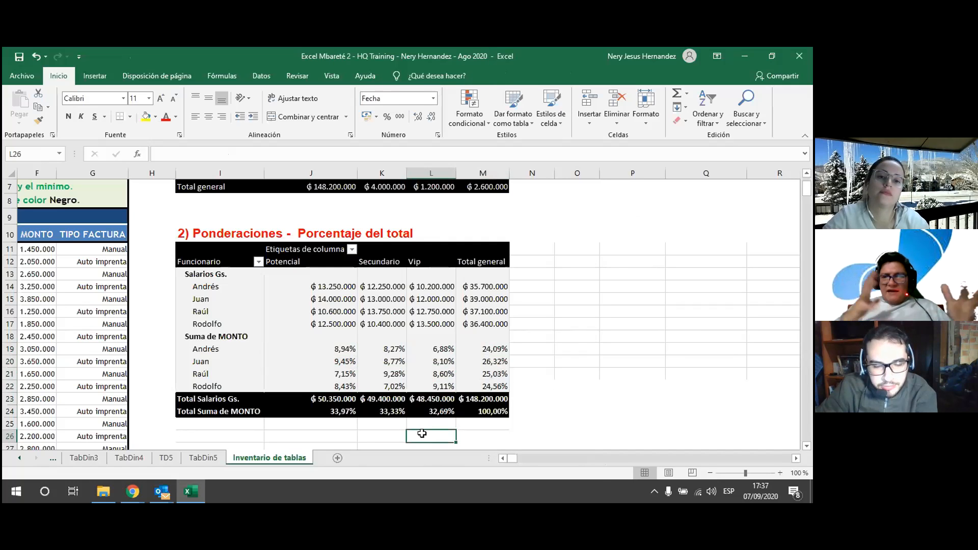
drag(516, 463, 502, 465)
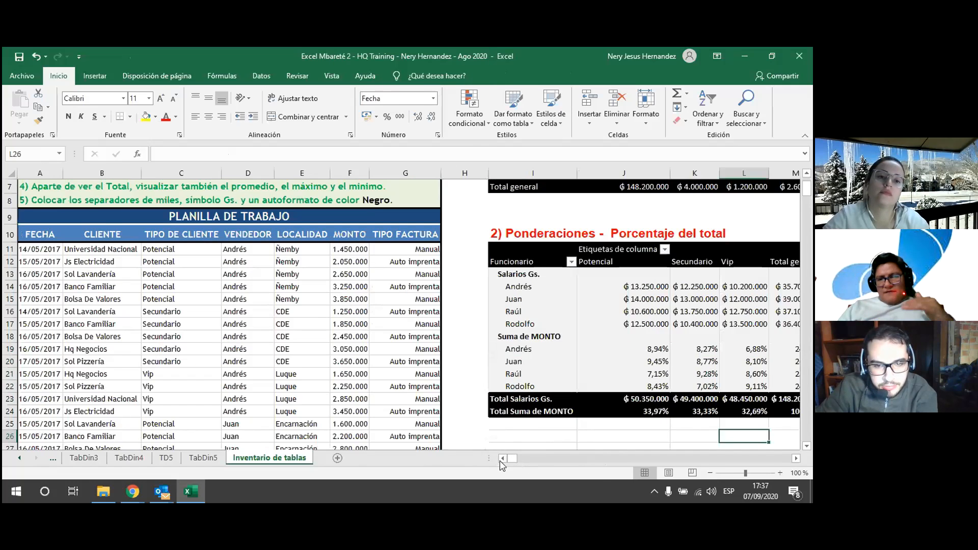
click(796, 458)
click(796, 458)
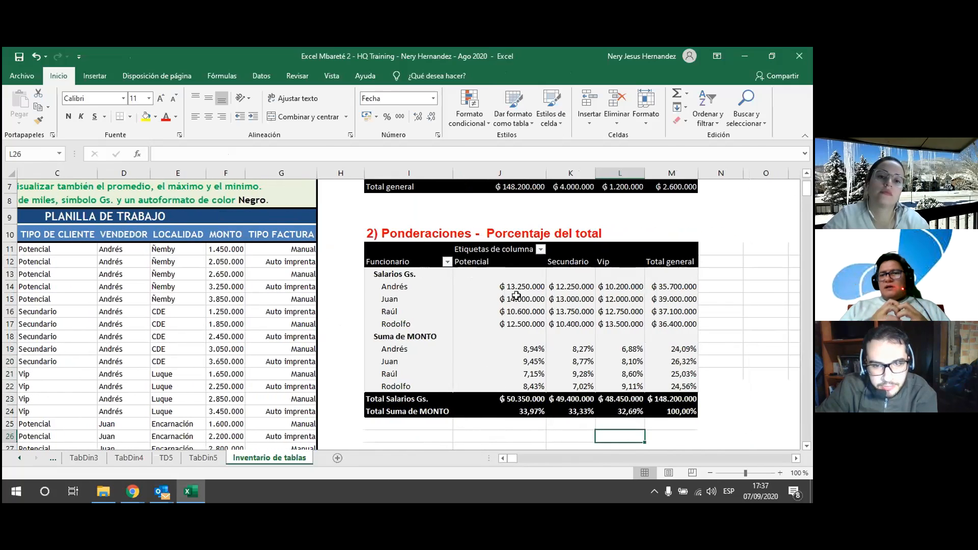
Step: Compare the sum of the Salarios Gs. amounts of all sellers by client type with the sum of their Total general column
mouse_move(506, 288)
drag(506, 288, 619, 330)
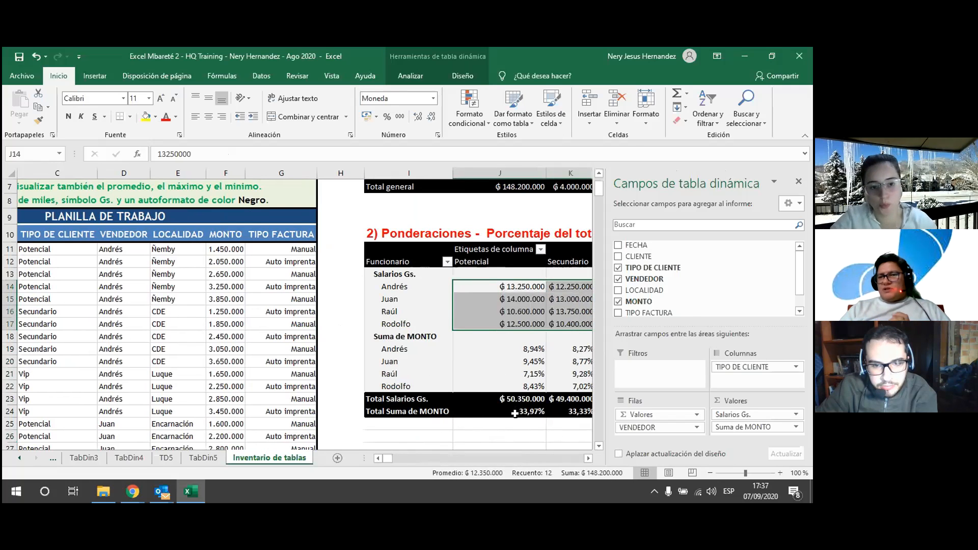
click(513, 438)
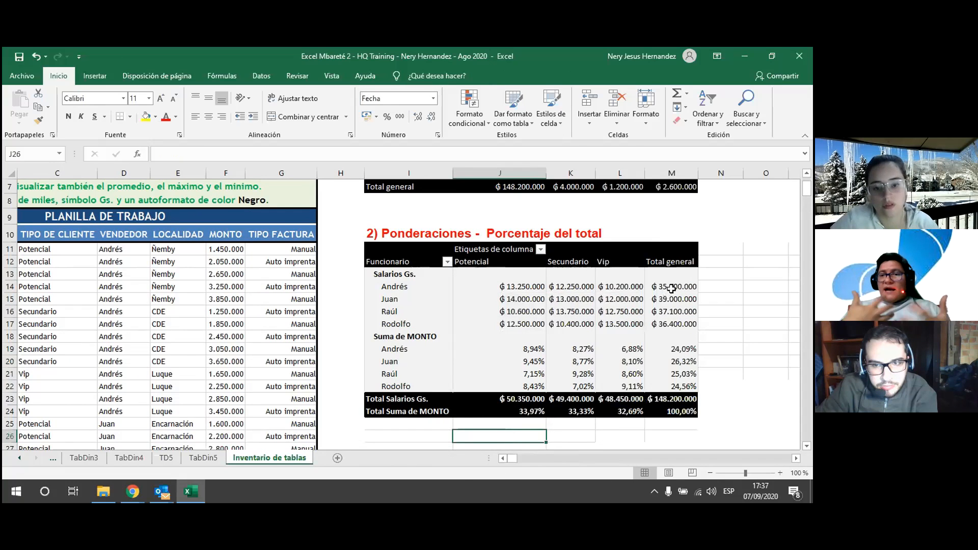
drag(672, 287, 672, 325)
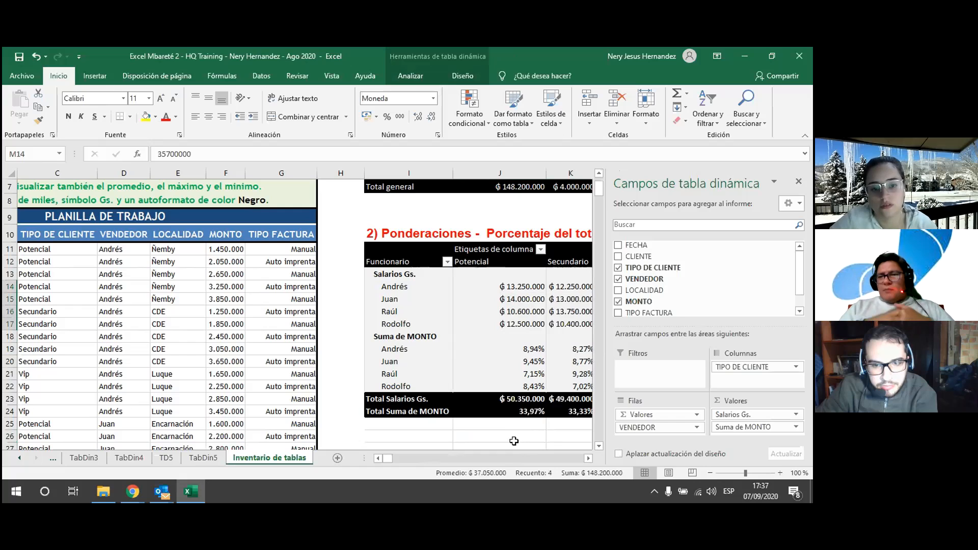
click(515, 442)
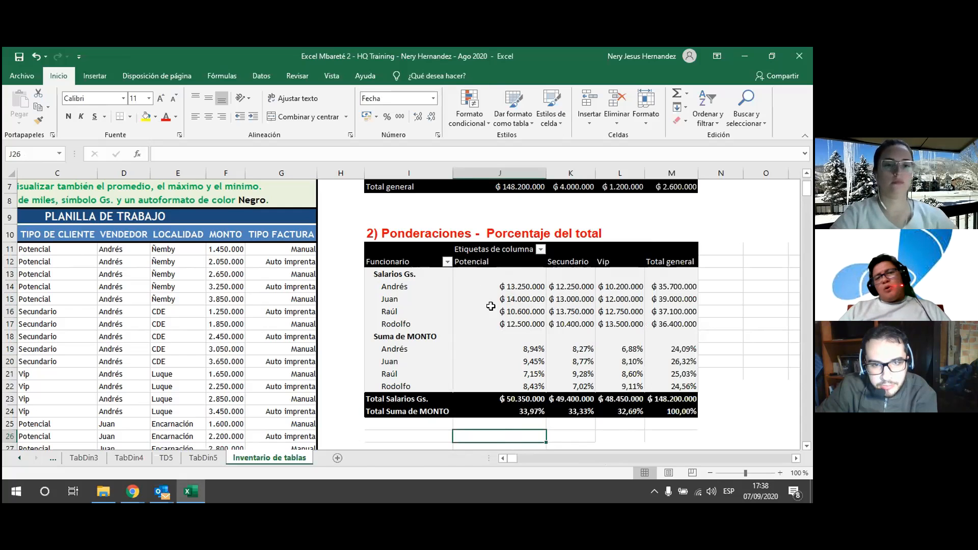
mouse_move(491, 306)
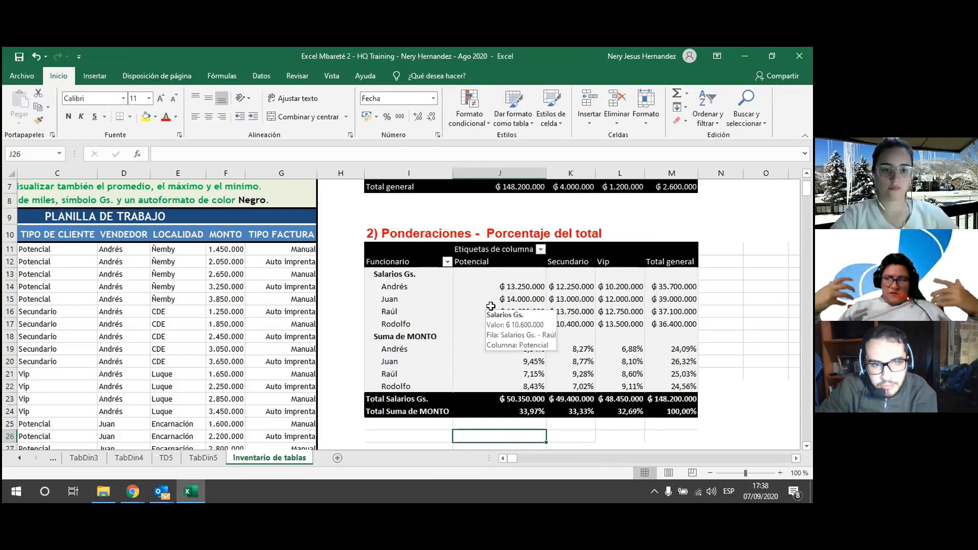
scroll(491, 306, up, 2)
scroll(490, 306, down, 1)
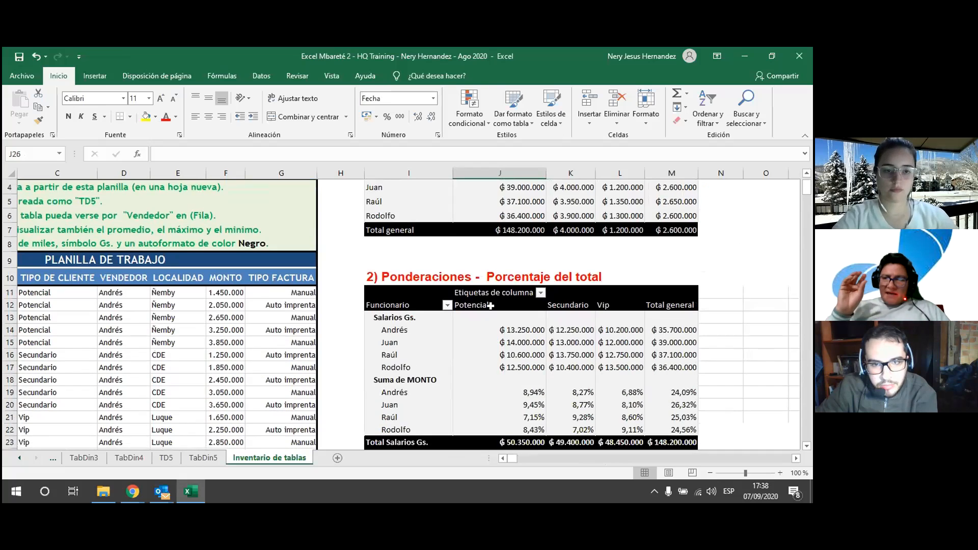
scroll(491, 306, up, 1)
scroll(491, 306, down, 3)
click(506, 279)
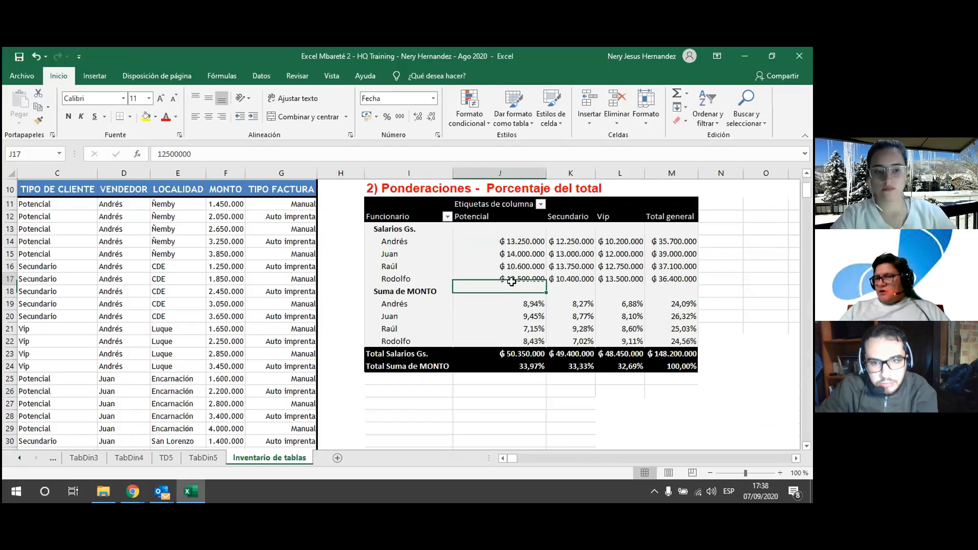
click(507, 400)
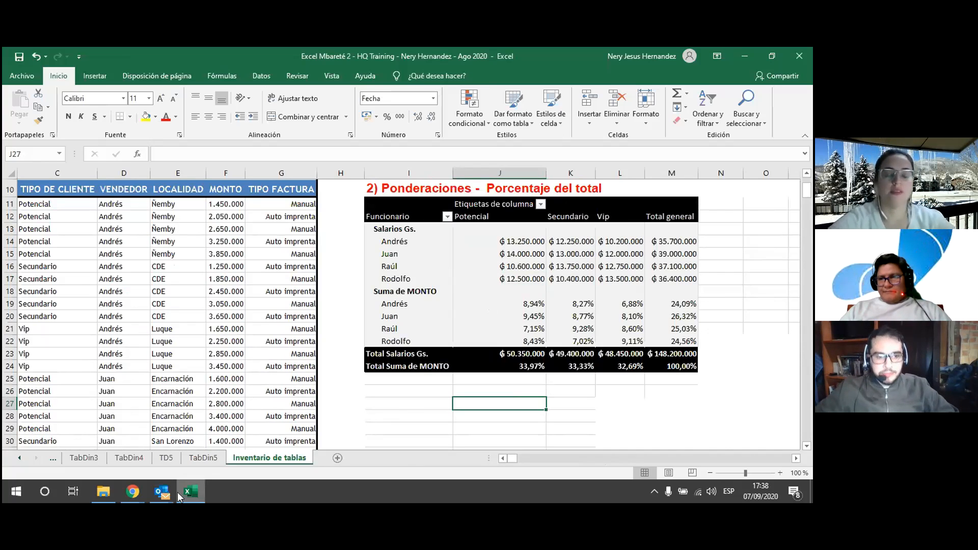
Step: Close the open Outlook meeting window for the Clase 5 de 8 Excel class
mouse_move(158, 493)
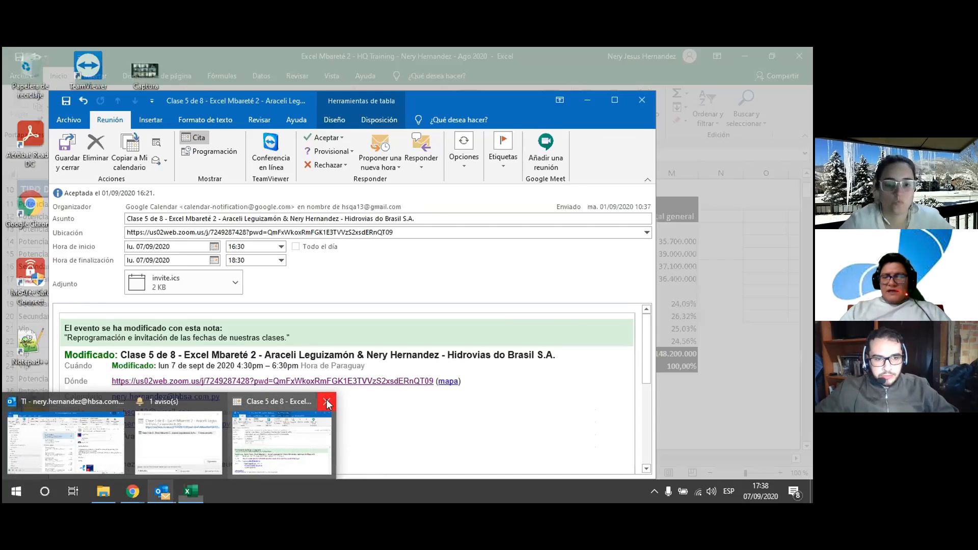
click(328, 404)
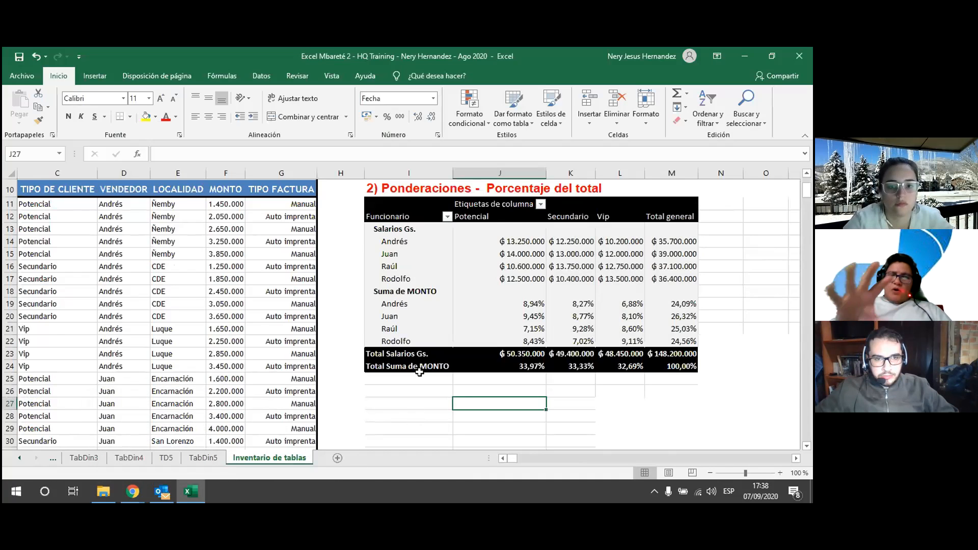
Step: Copy the Ponderaciones - Porcentaje del total title and its pivot table to cell I27 below the original
scroll(417, 334, up, 1)
drag(372, 235, 666, 409)
key(ctrl+c)
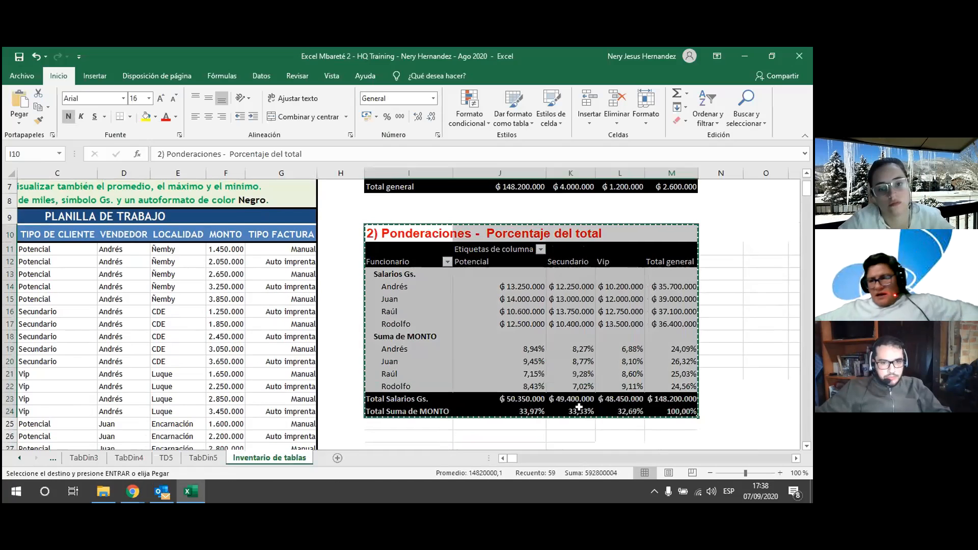
scroll(422, 377, down, 1)
click(406, 404)
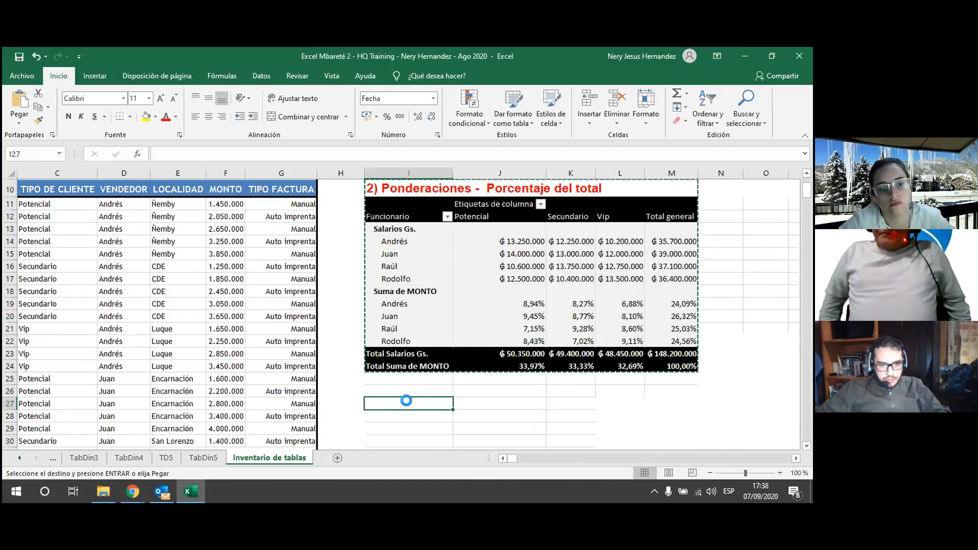
key(ctrl+v)
Step: Change the copied table's title to "3) Ponderaciones - Porcentaje de la columna"
key(F2)
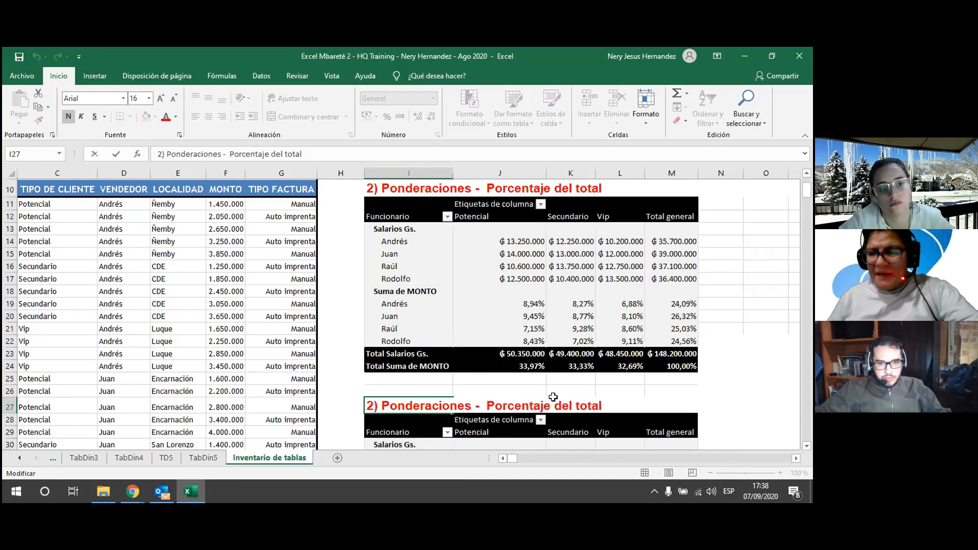
key(ctrl+shift+Left)
key(ctrl+shift+Left)
key(ctrl+shift+Left)
key(ctrl+shift+Left)
key(ctrl+shift+Left)
key(ctrl+shift+Left)
key(ctrl+shift+Right)
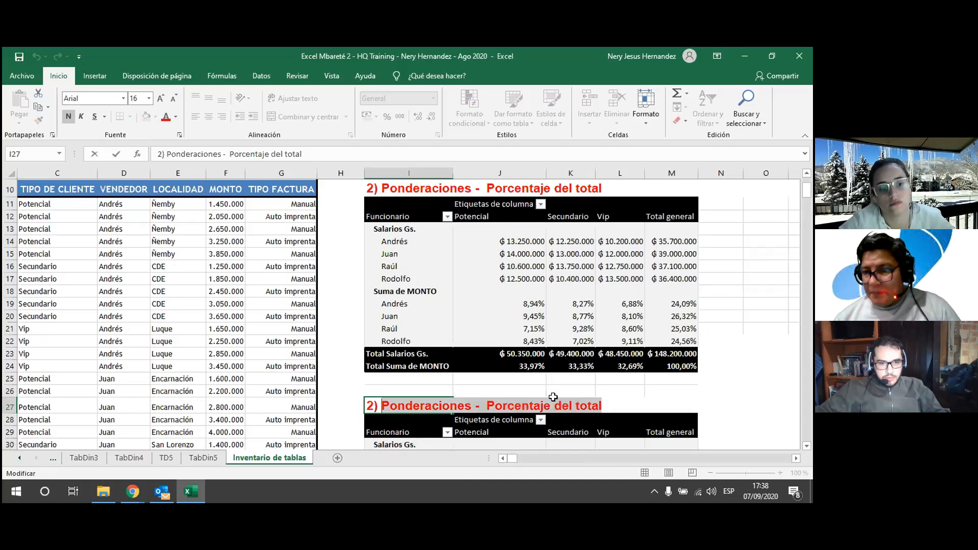
key(BackSpace)
text(Ponderacione)
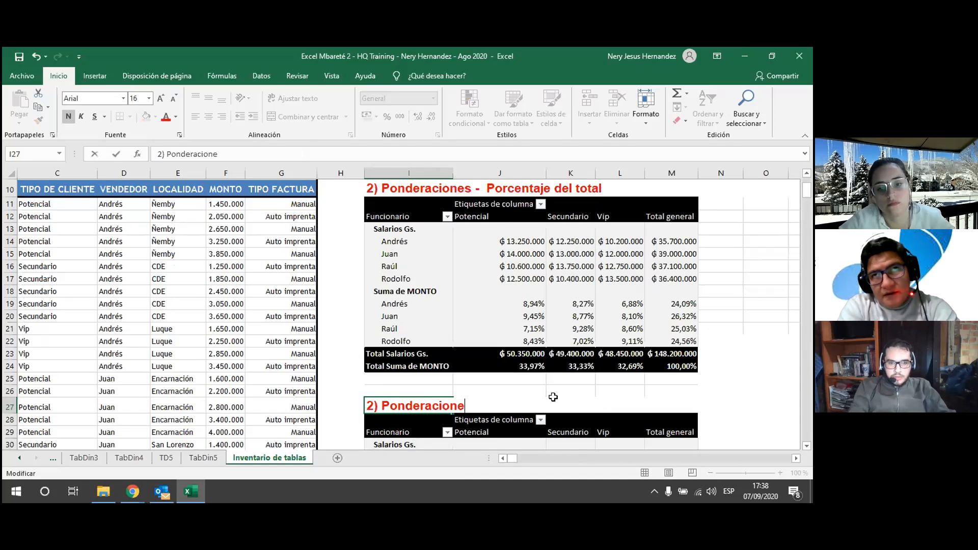
text(s - Por)
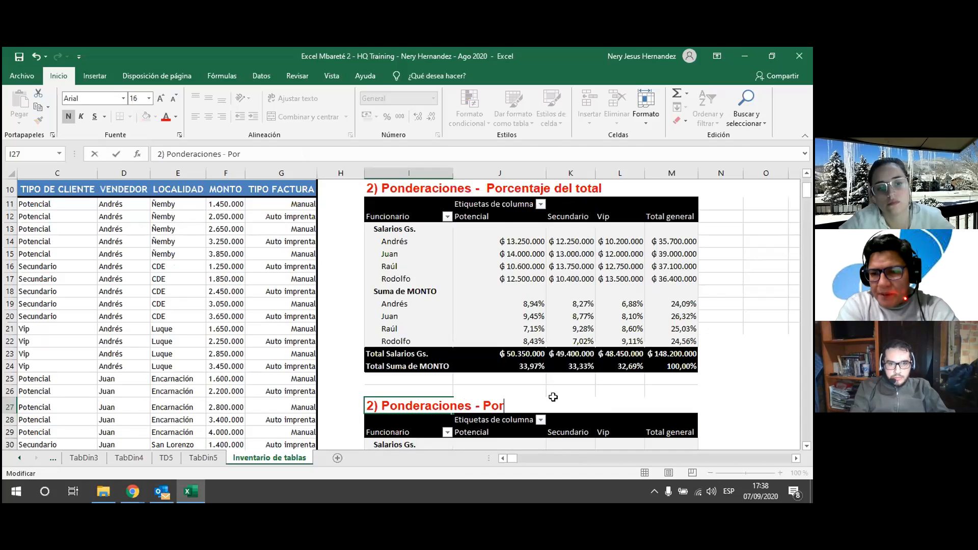
text(centaje)
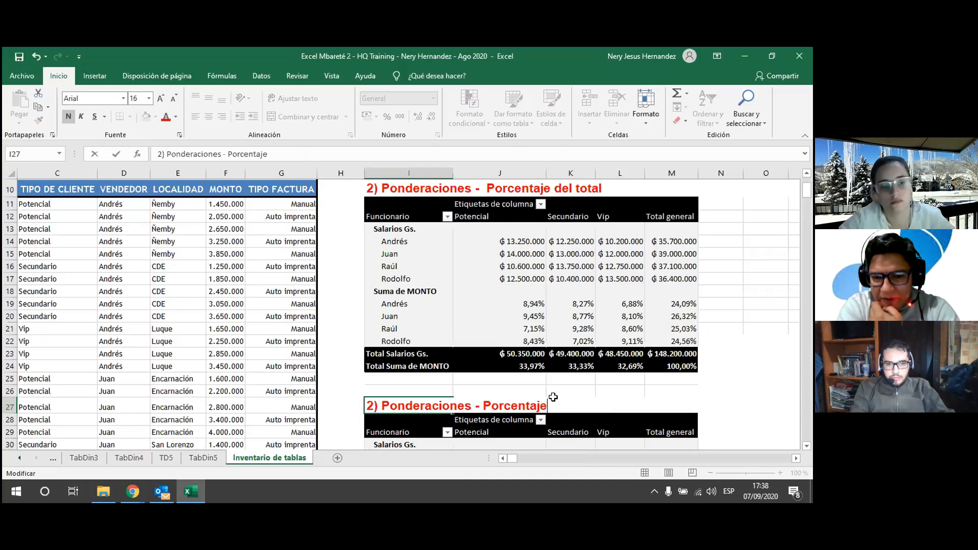
text( de la columna)
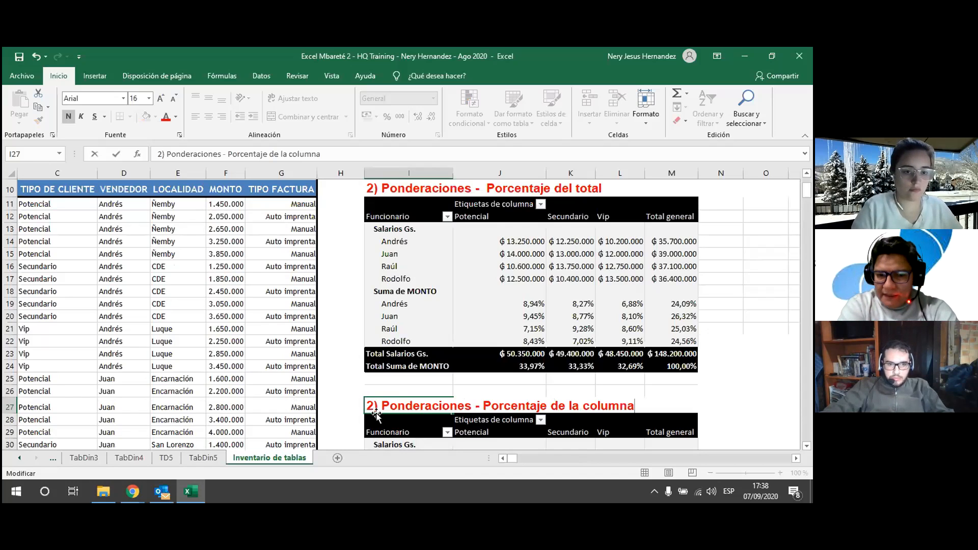
key(Return)
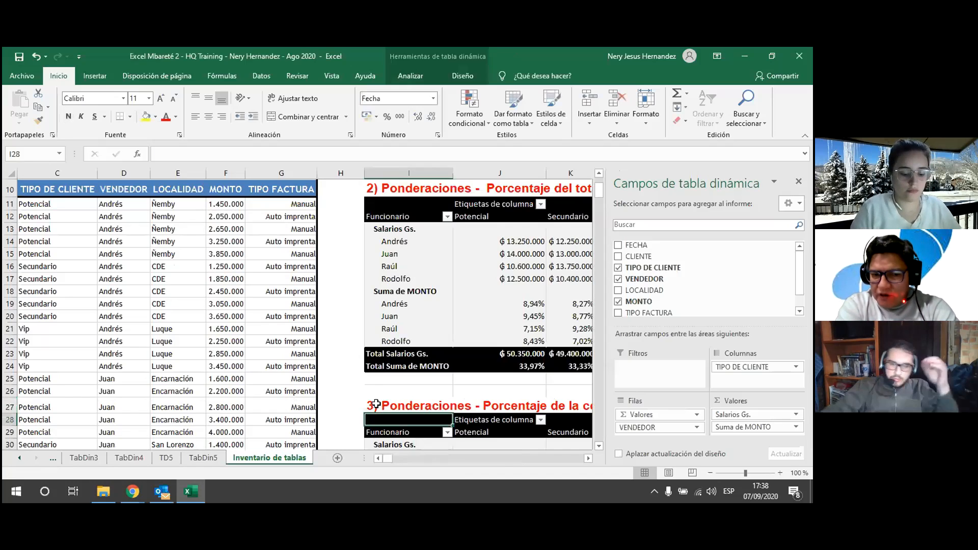
click(380, 378)
scroll(380, 378, down, 3)
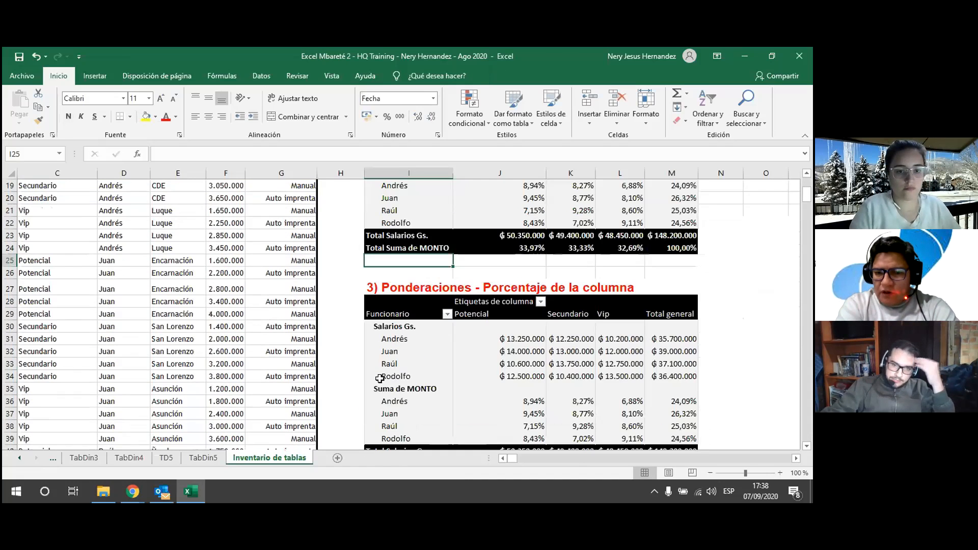
scroll(379, 379, down, 1)
click(403, 338)
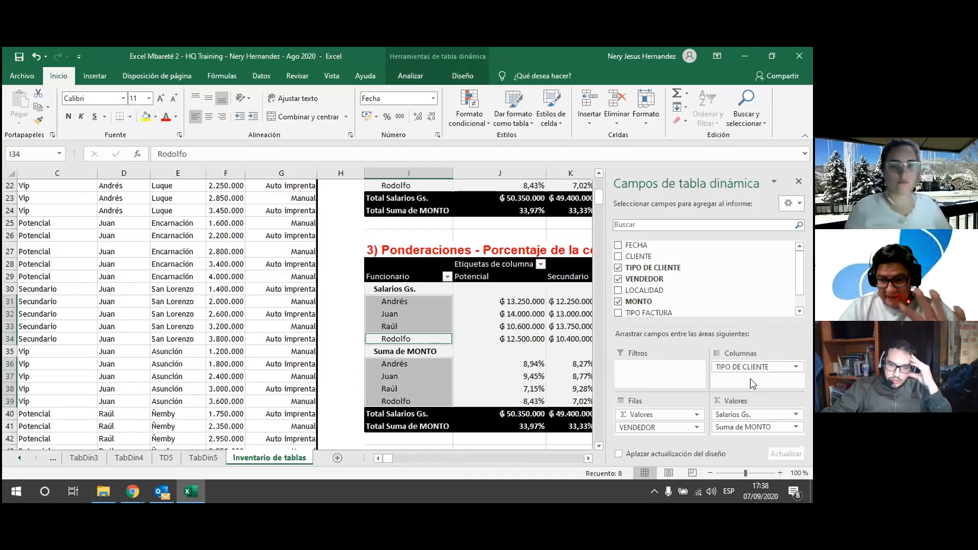
click(528, 440)
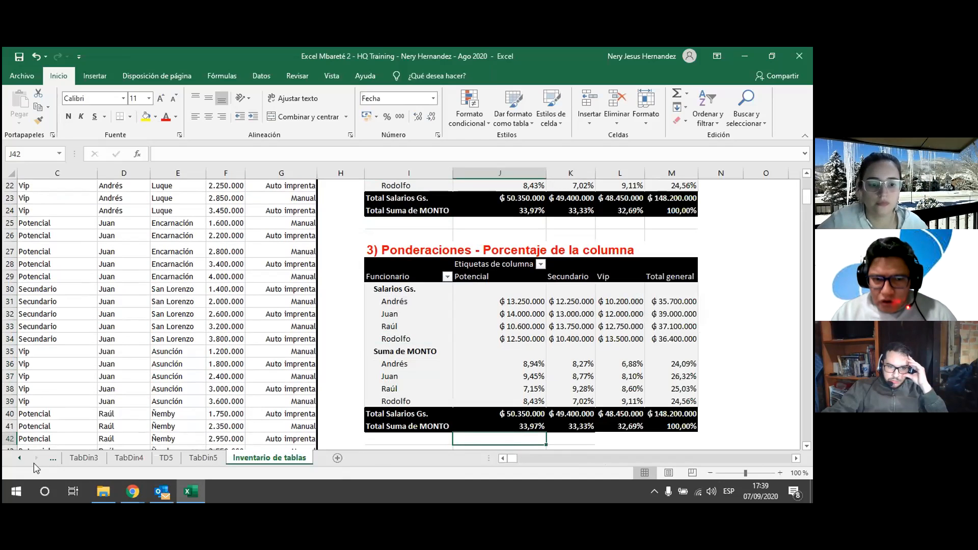
Step: Rename the Suma de MONTO value label in the Porcentaje del total pivot table as "% del total"
scroll(407, 321, up, 4)
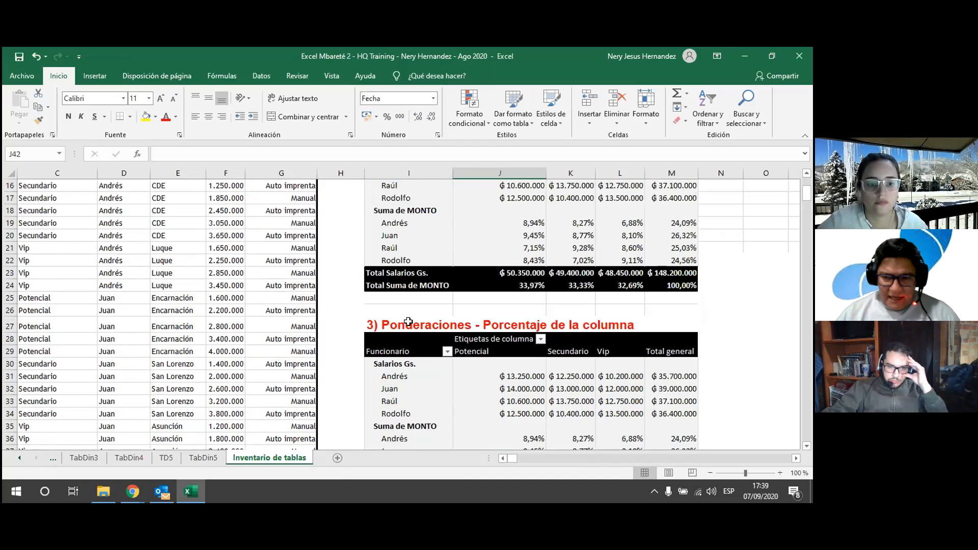
click(431, 268)
scroll(448, 287, up, 1)
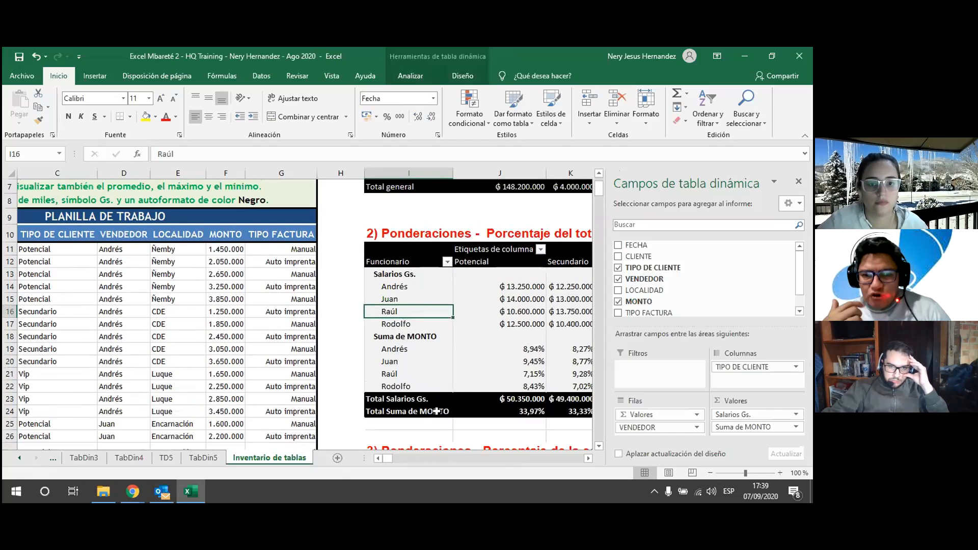
click(462, 433)
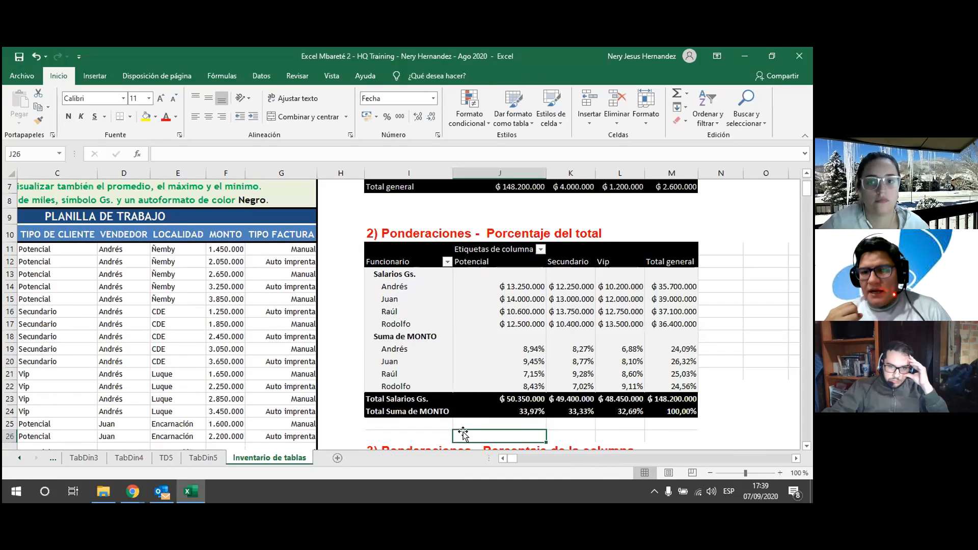
click(418, 336)
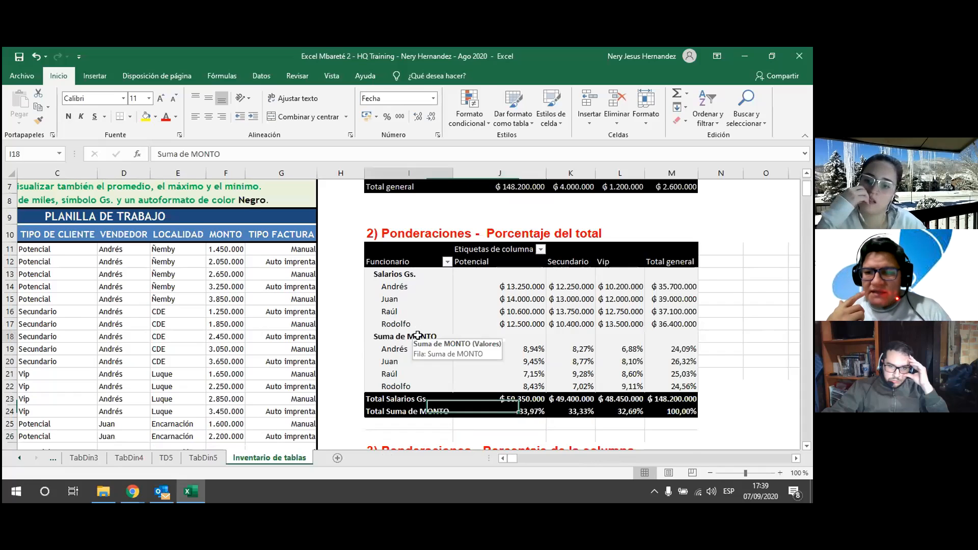
text(Porcenta)
key(BackSpace)
key(BackSpace)
key(BackSpace)
key(BackSpace)
key(BackSpace)
key(BackSpace)
key(BackSpace)
text(% del total)
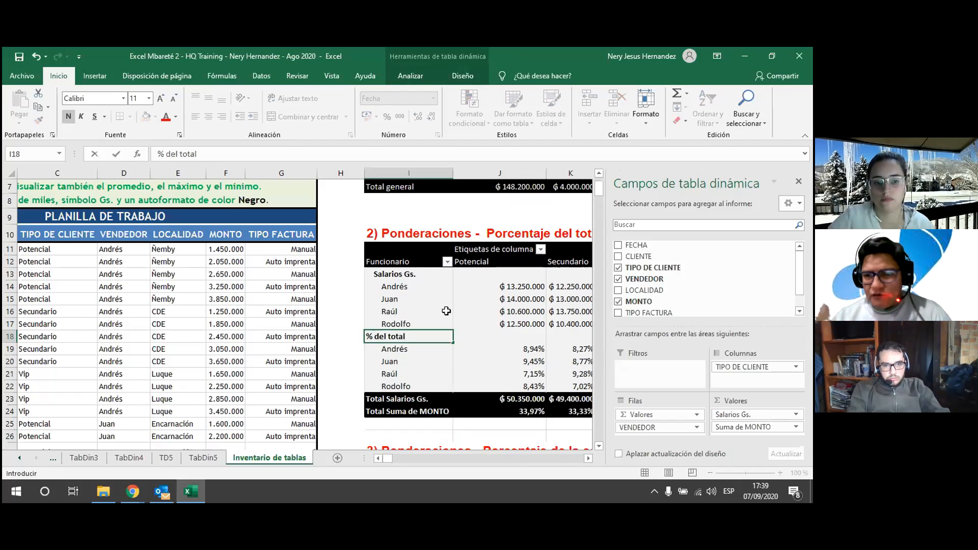
key(Return)
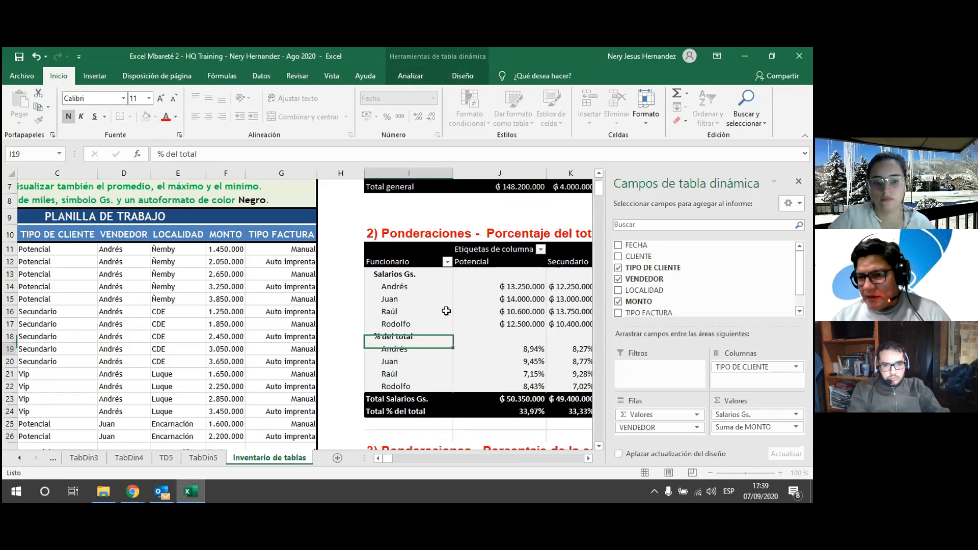
click(356, 324)
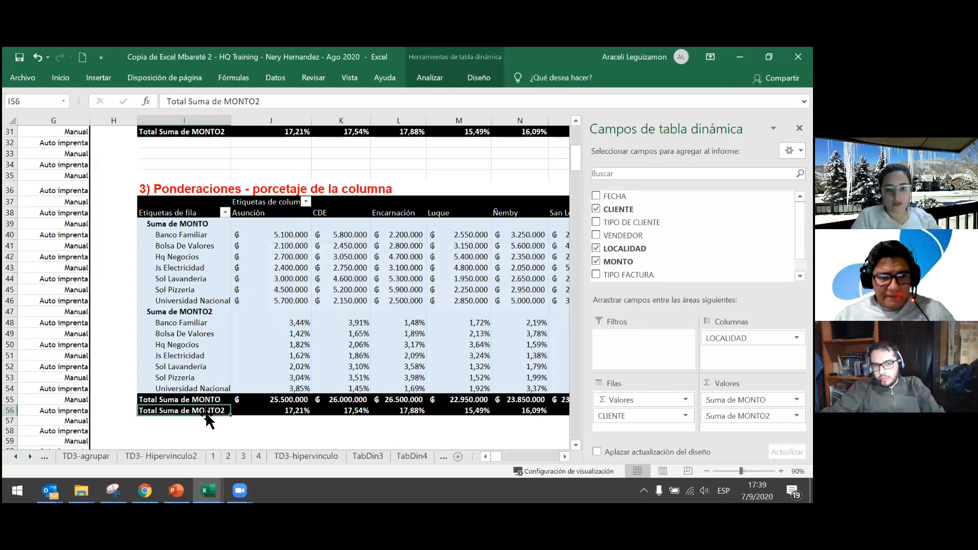
drag(495, 457, 501, 459)
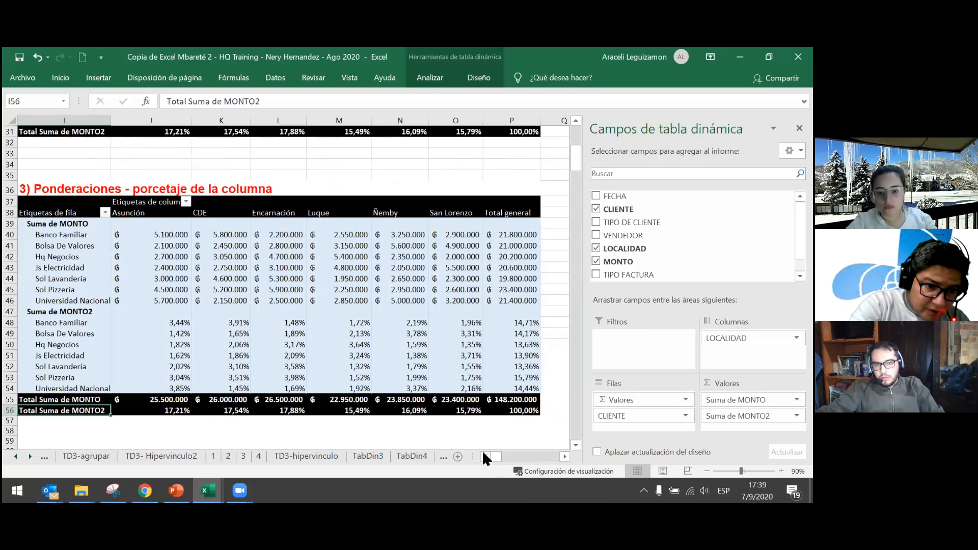
click(484, 457)
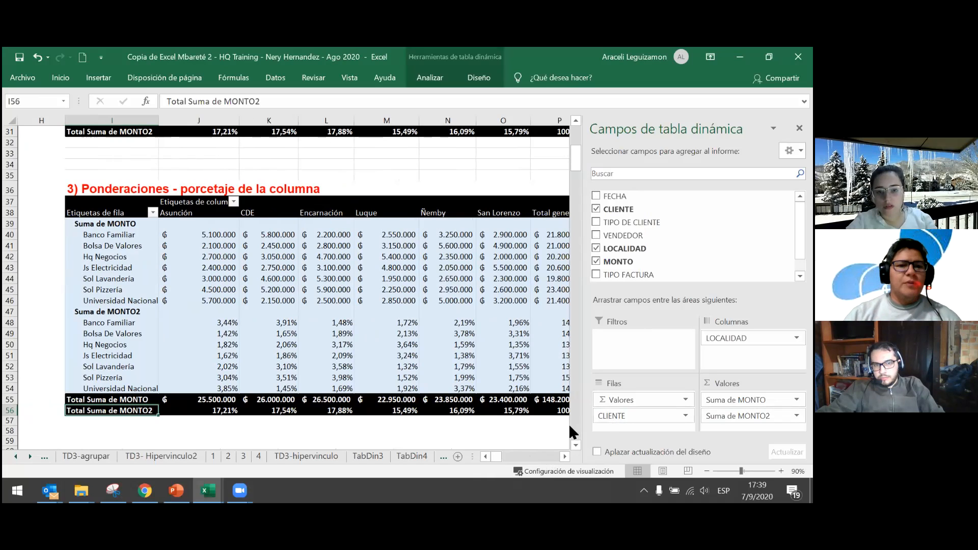
Step: Rename the Suma de MONTO2 value label in the Porcentaje del total pivot table as "Porcentaje del Total"
click(563, 456)
click(563, 456)
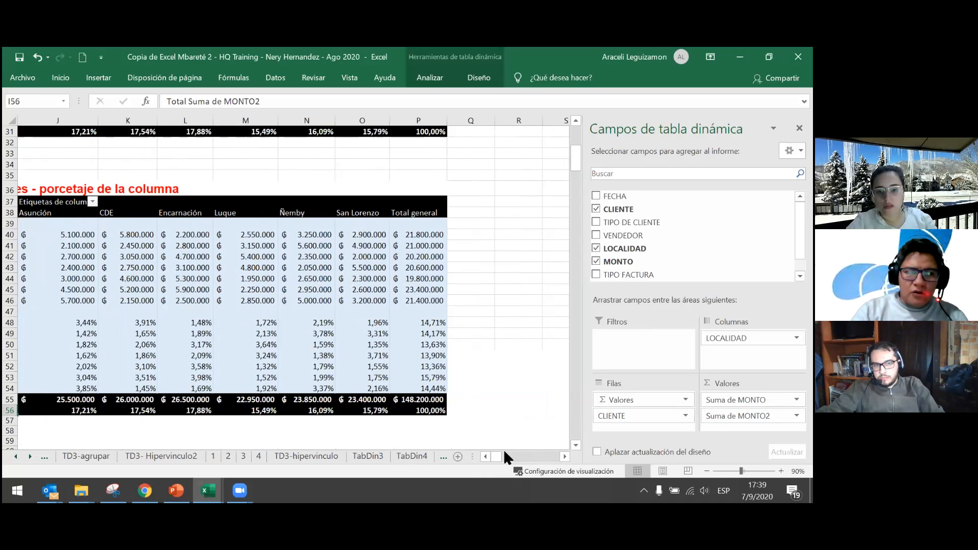
click(484, 455)
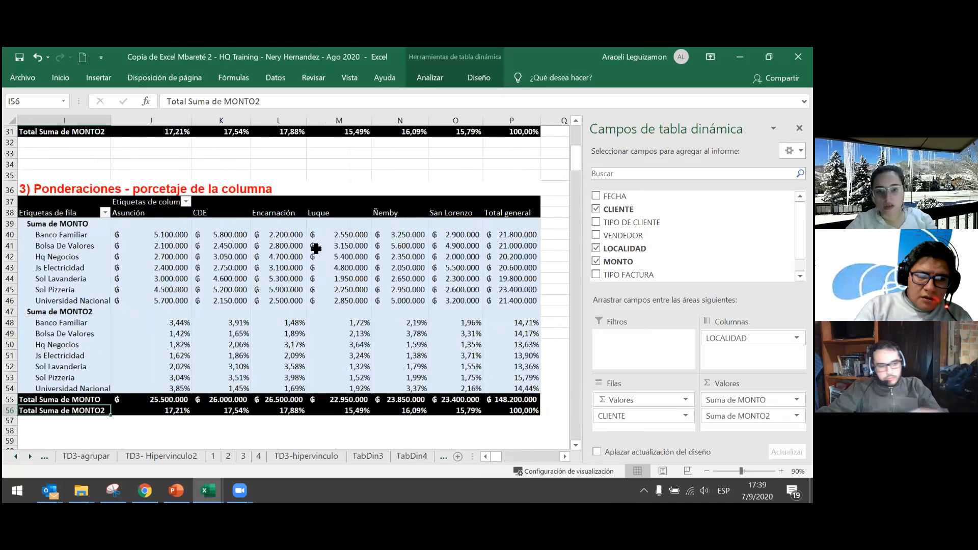
scroll(419, 253, up, 5)
click(339, 246)
scroll(339, 247, up, 3)
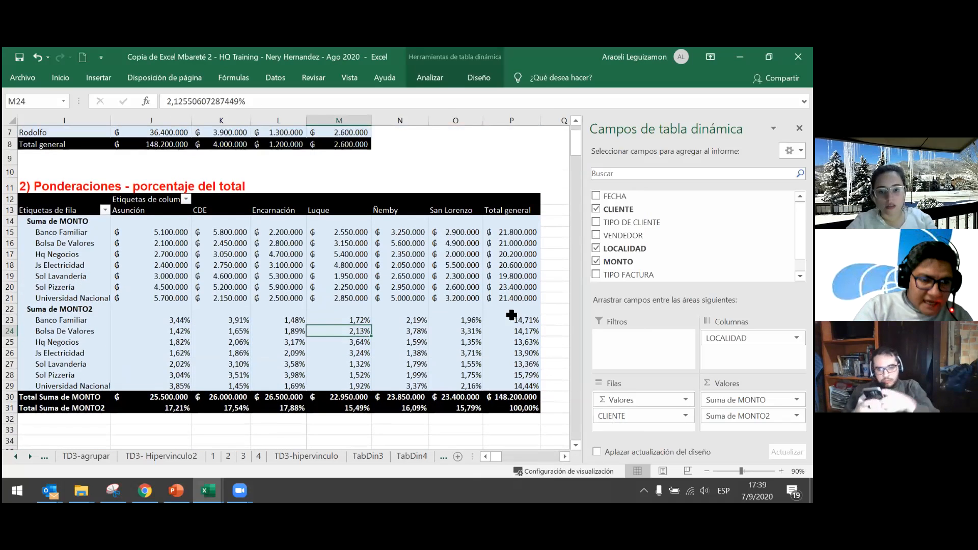
click(512, 316)
click(98, 410)
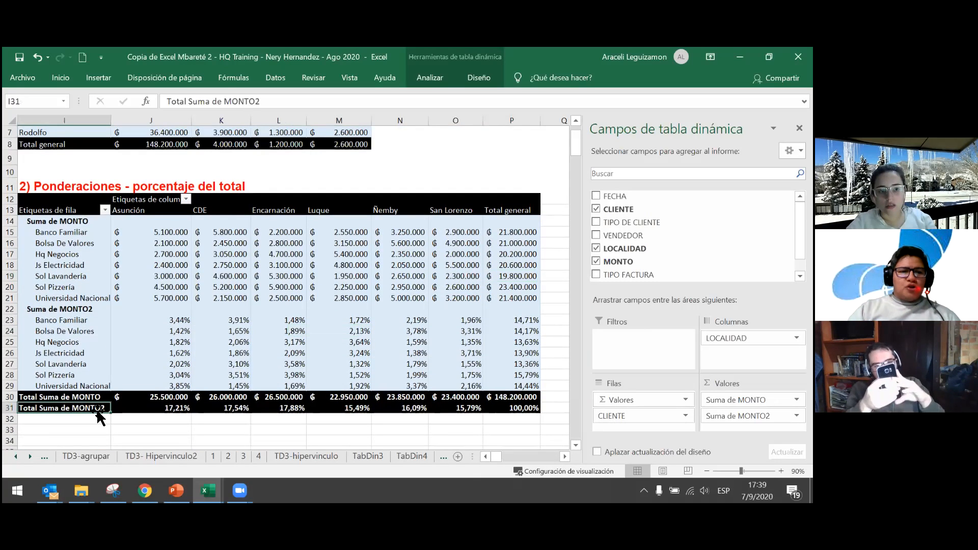
click(32, 308)
click(72, 310)
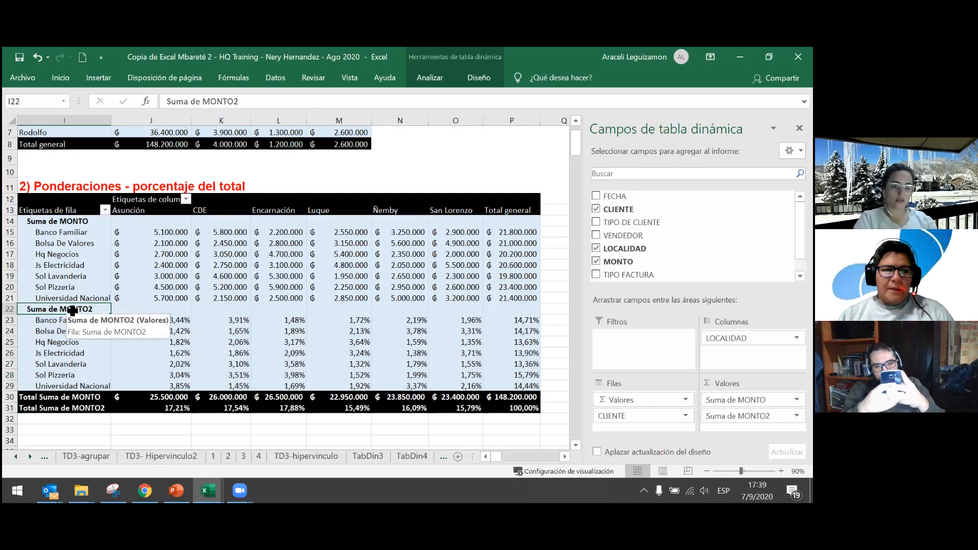
text(Porcentaje)
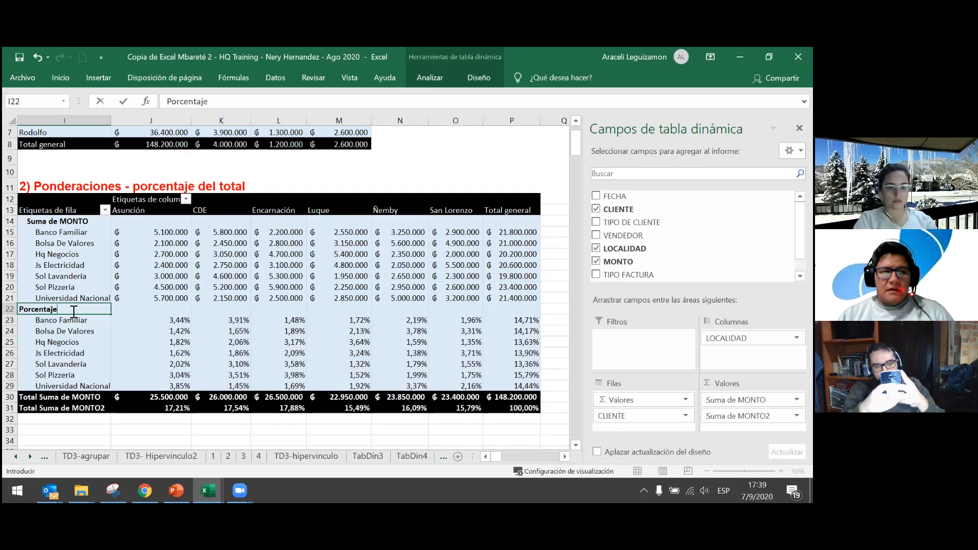
text( del Total)
key(Return)
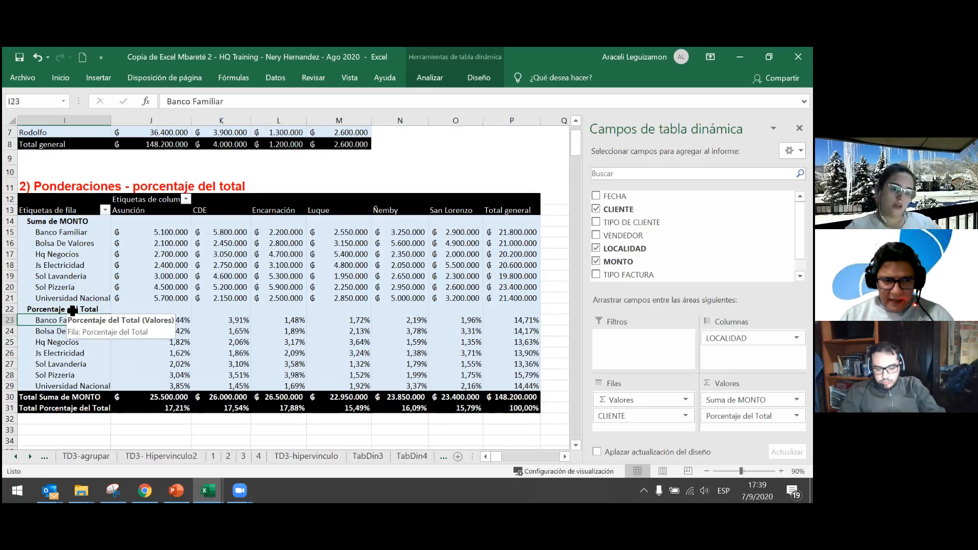
key(Up)
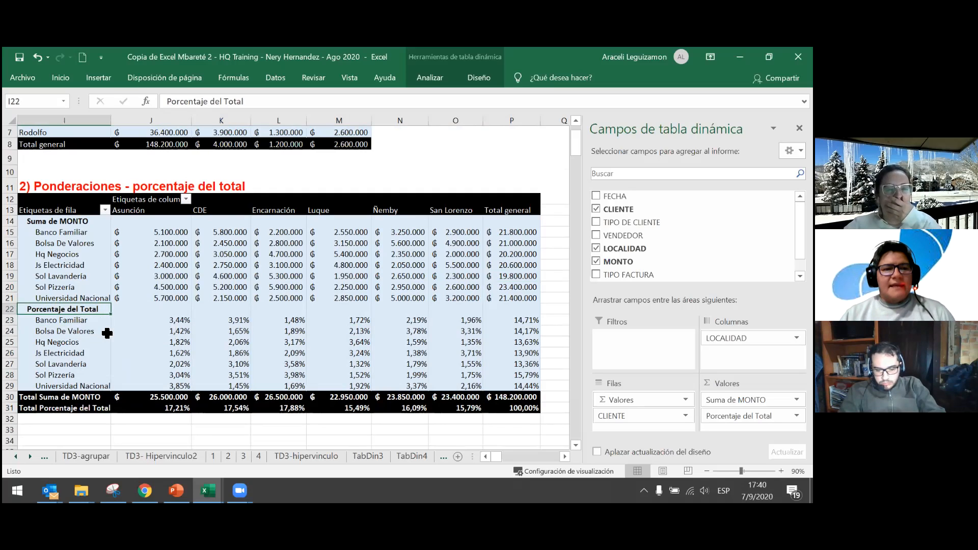
Step: Open the value field settings of Suma de MONTO2 in the column-percentage pivot table
scroll(95, 338, down, 5)
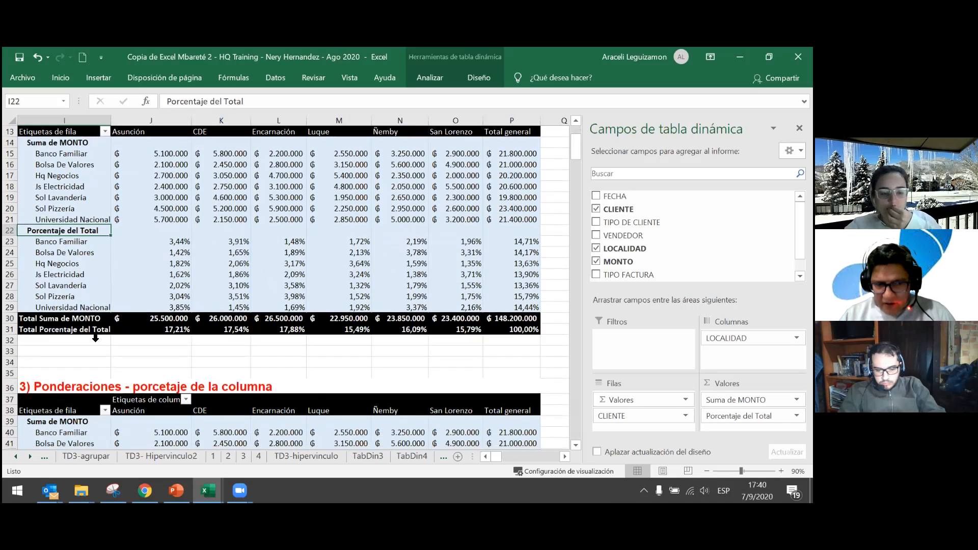
scroll(95, 338, down, 3)
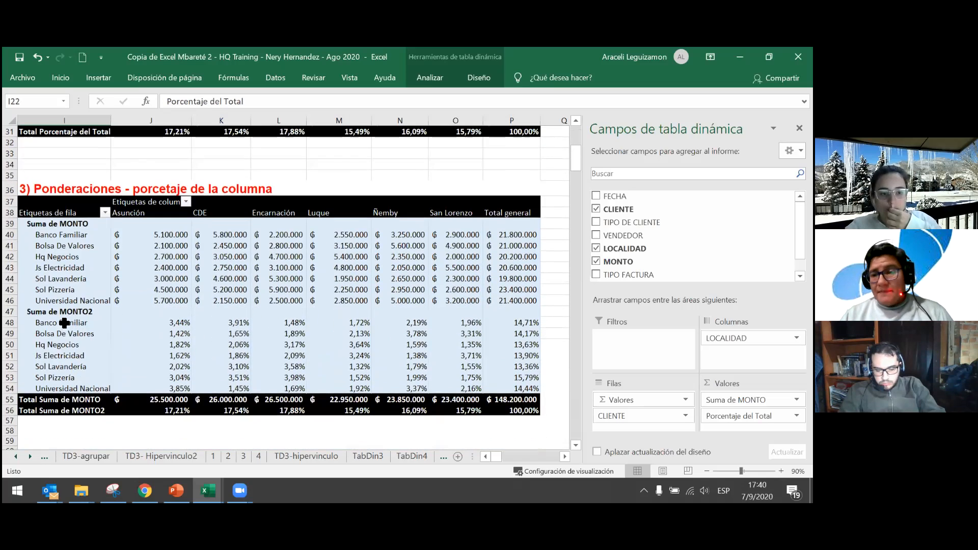
click(72, 312)
click(98, 313)
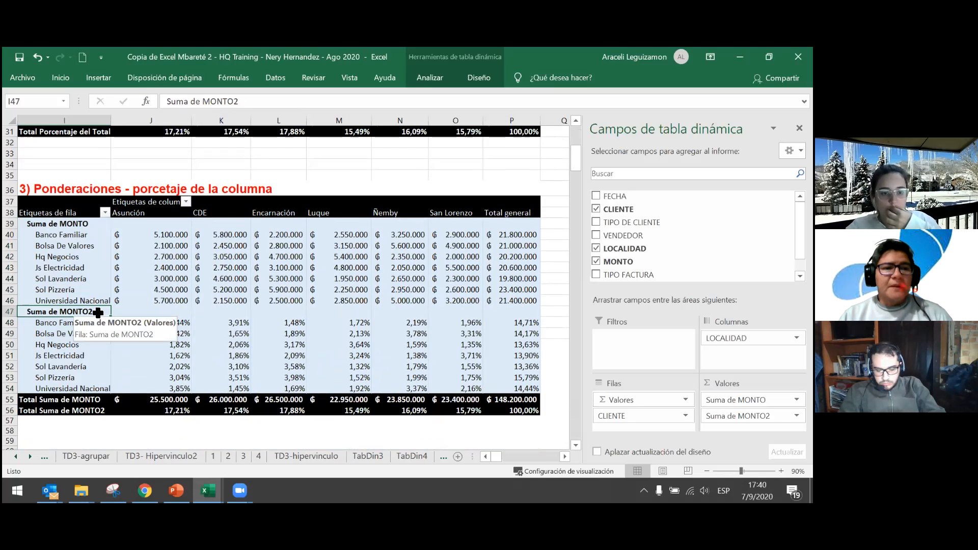
double_click(98, 313)
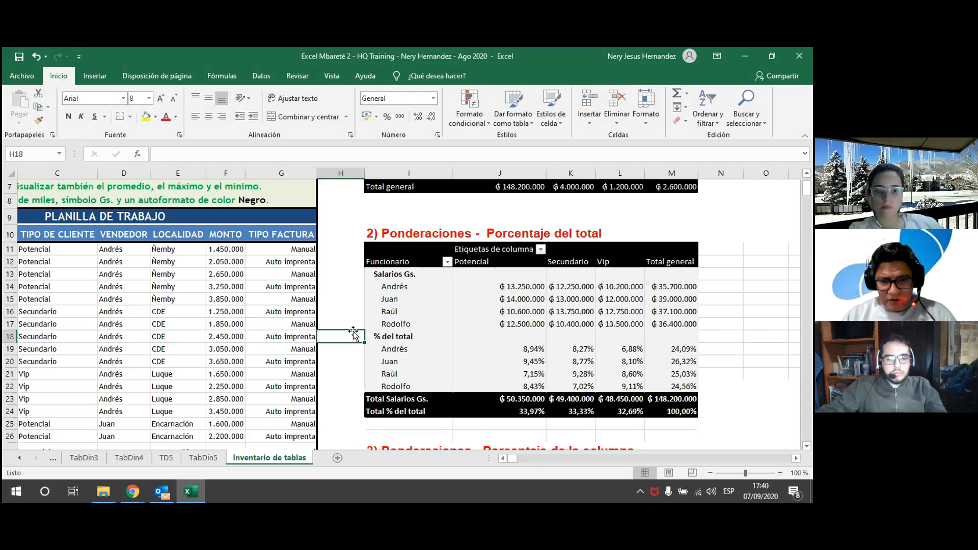
Step: Try to open the value field settings from the Total Suma de MONTO label of the Porcentaje de la columna table
scroll(415, 342, down, 2)
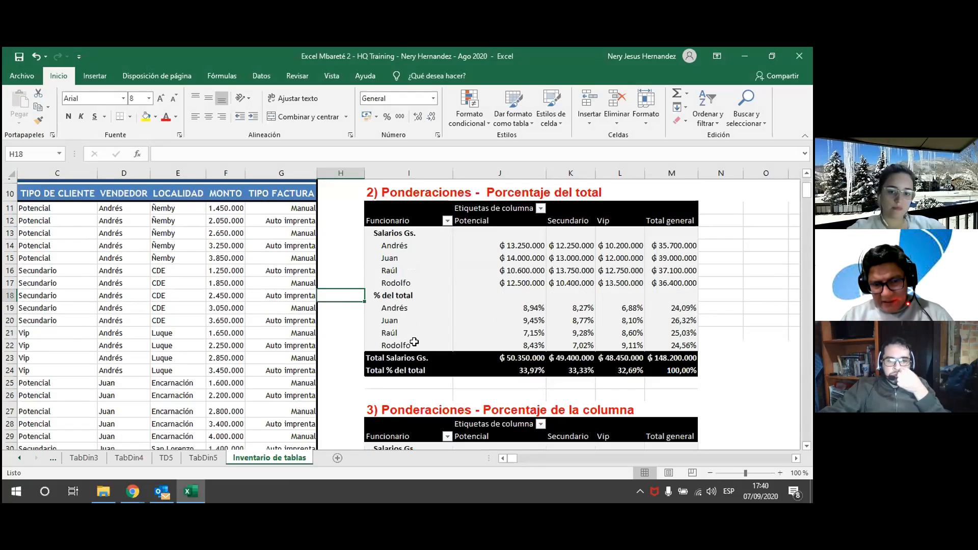
scroll(415, 342, up, 2)
scroll(414, 342, down, 4)
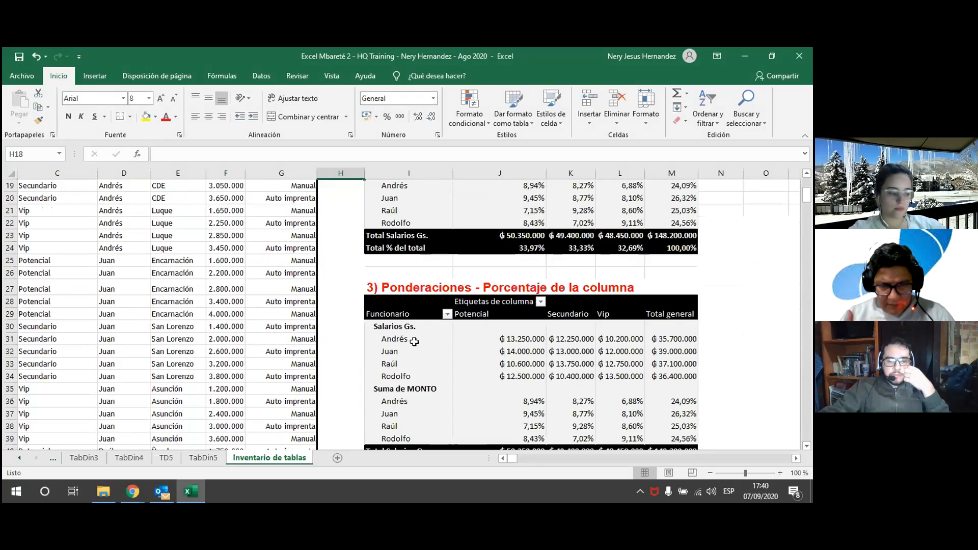
scroll(414, 342, down, 2)
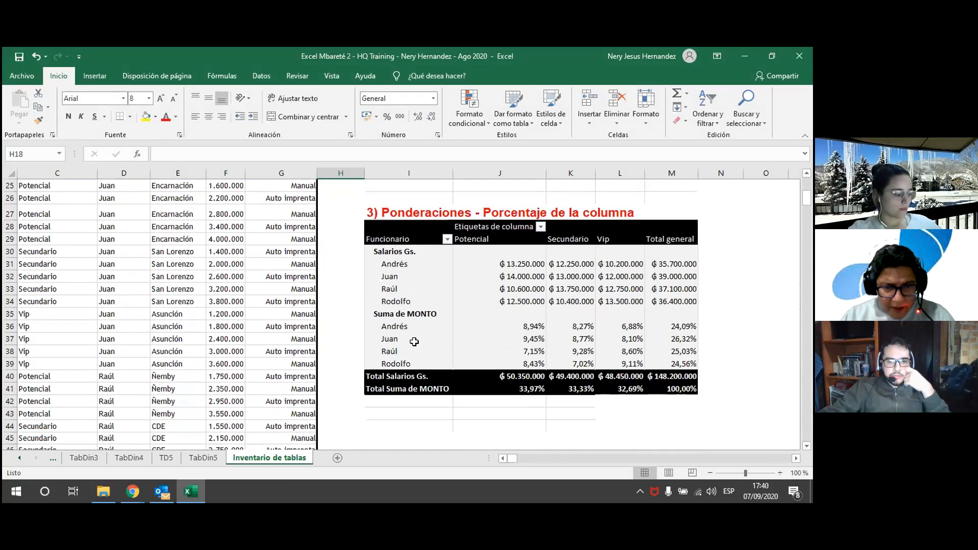
click(434, 389)
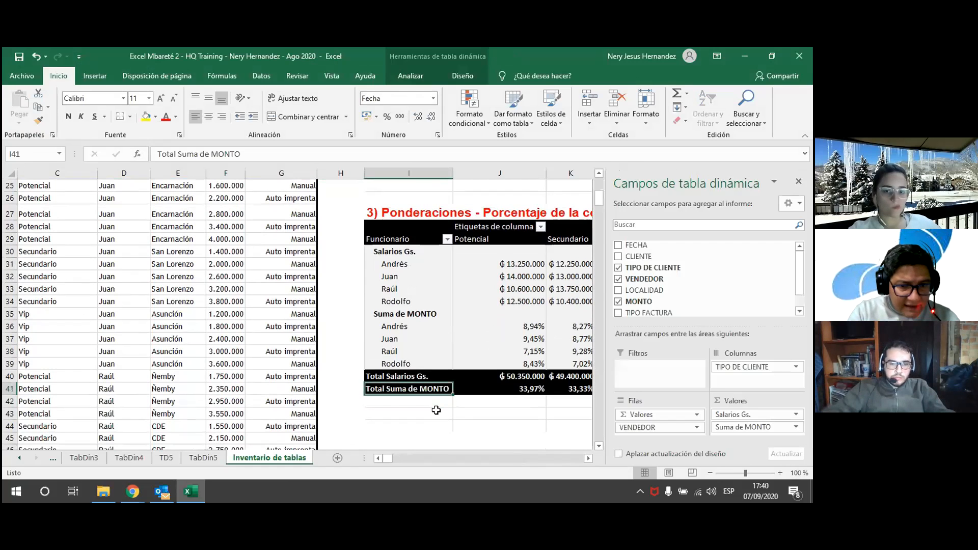
double_click(441, 390)
key(Return)
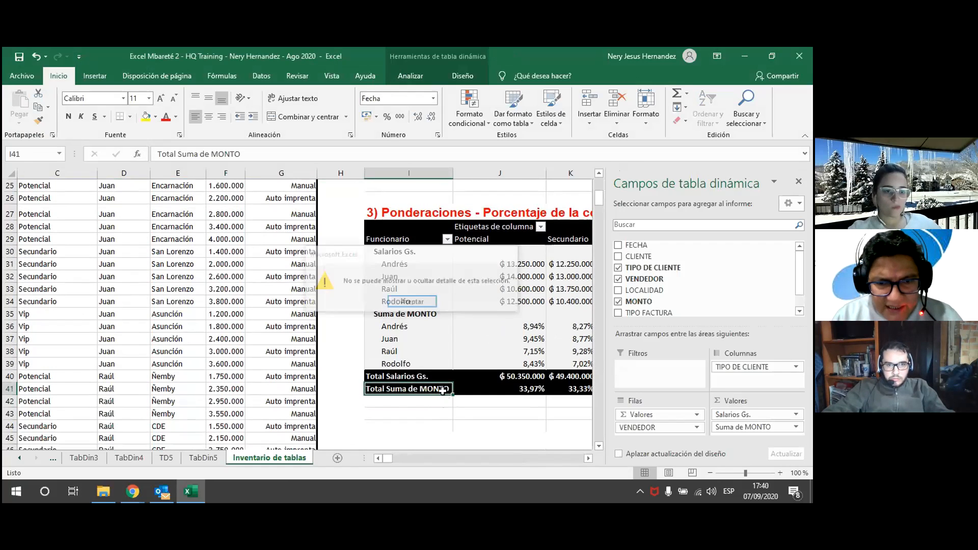
Step: Show the Suma de MONTO values in the Porcentaje de la columna pivot table as % del total de columnas
click(492, 387)
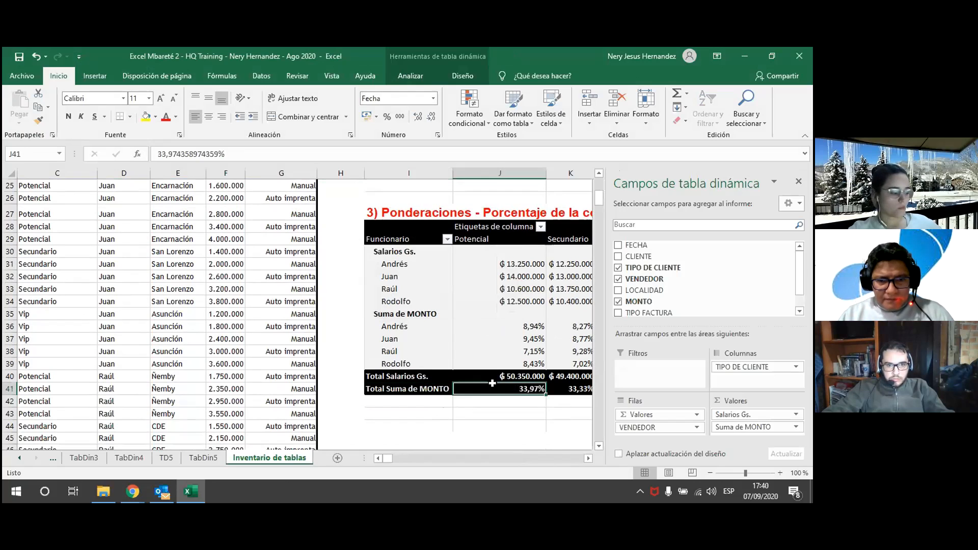
click(432, 381)
click(435, 331)
click(424, 313)
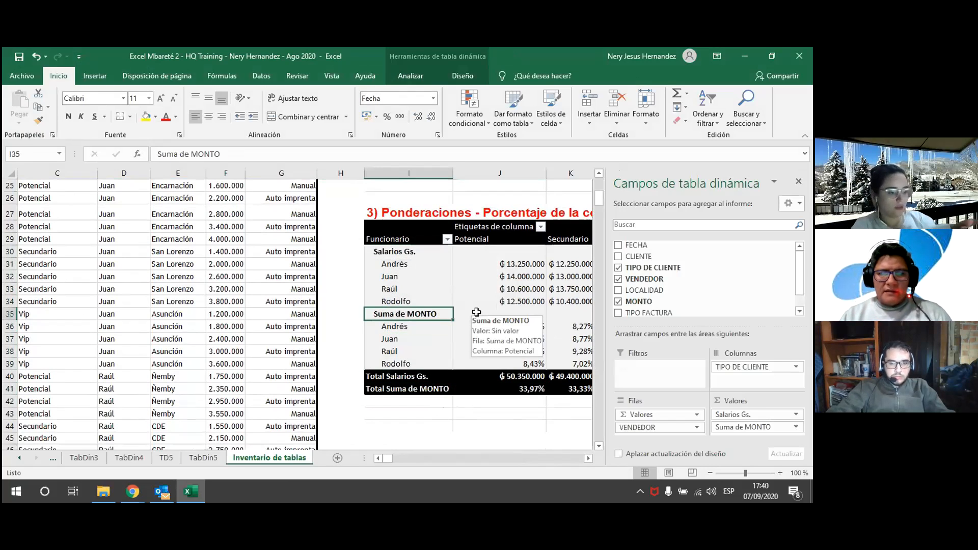
double_click(419, 308)
click(417, 315)
double_click(417, 316)
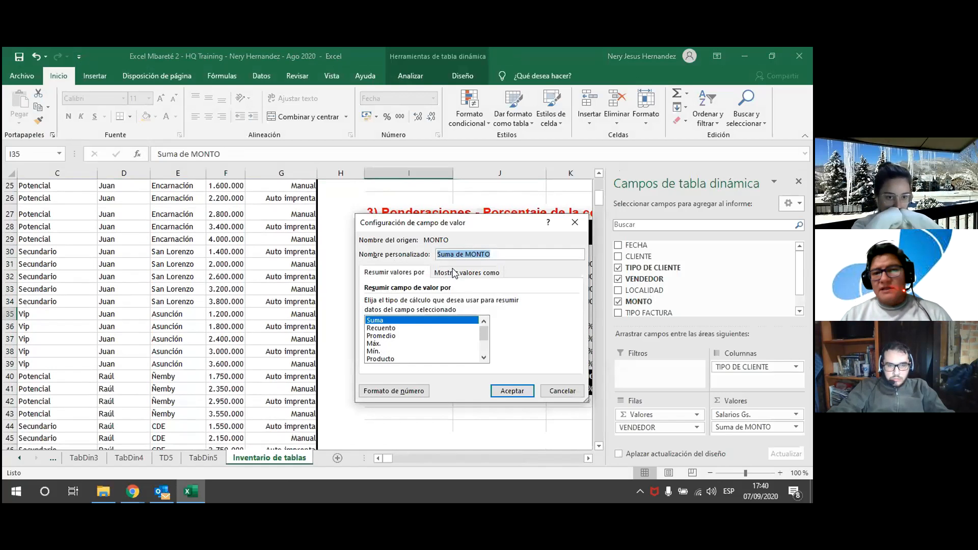
click(465, 273)
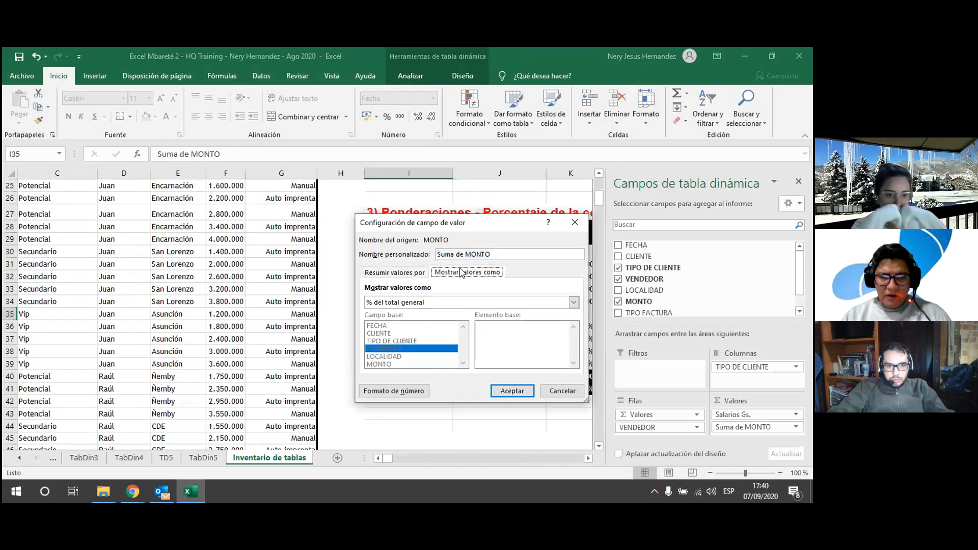
click(433, 305)
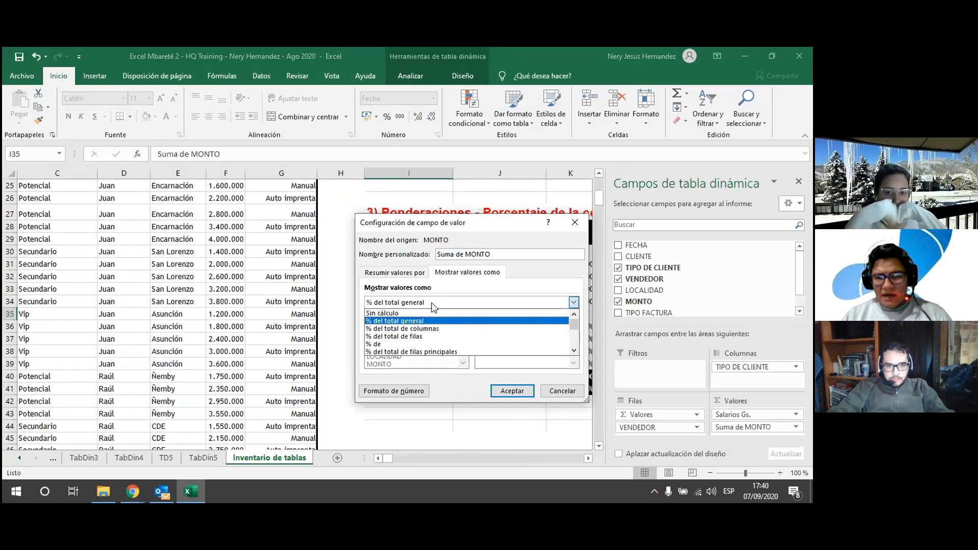
click(428, 329)
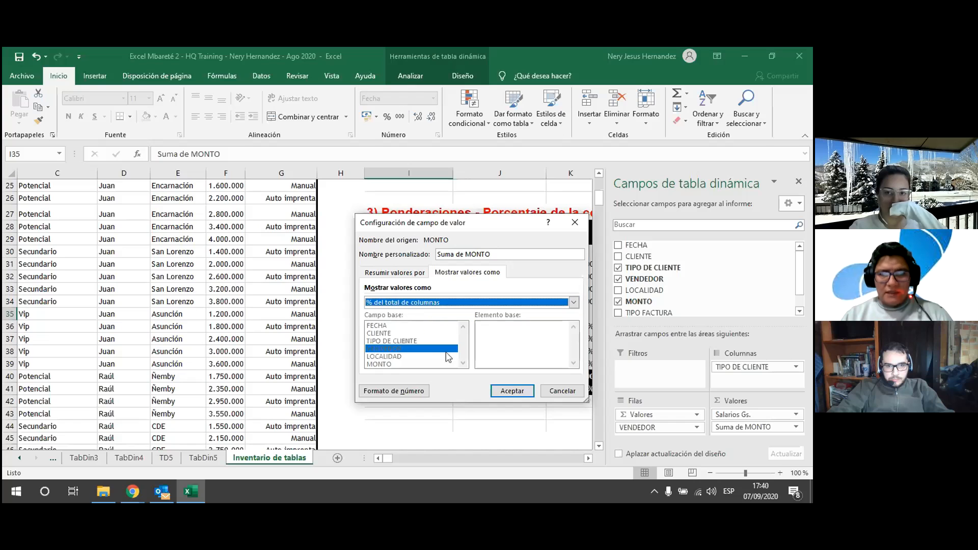
click(512, 391)
click(501, 424)
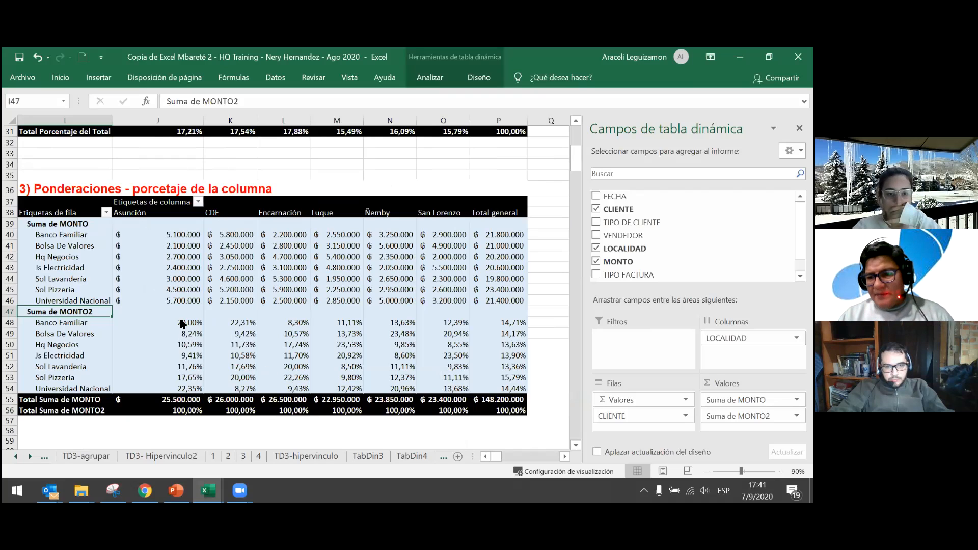
Step: Examine how the Suma de MONTO2 percentages add up across the Banco Familiar row, down the Asunción column and over all localities
mouse_move(183, 325)
drag(182, 325, 456, 325)
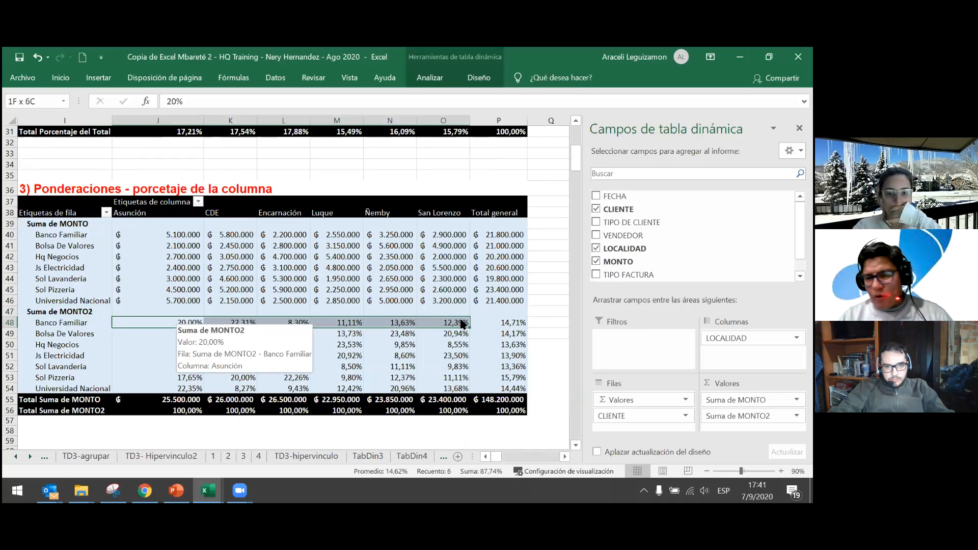
click(444, 431)
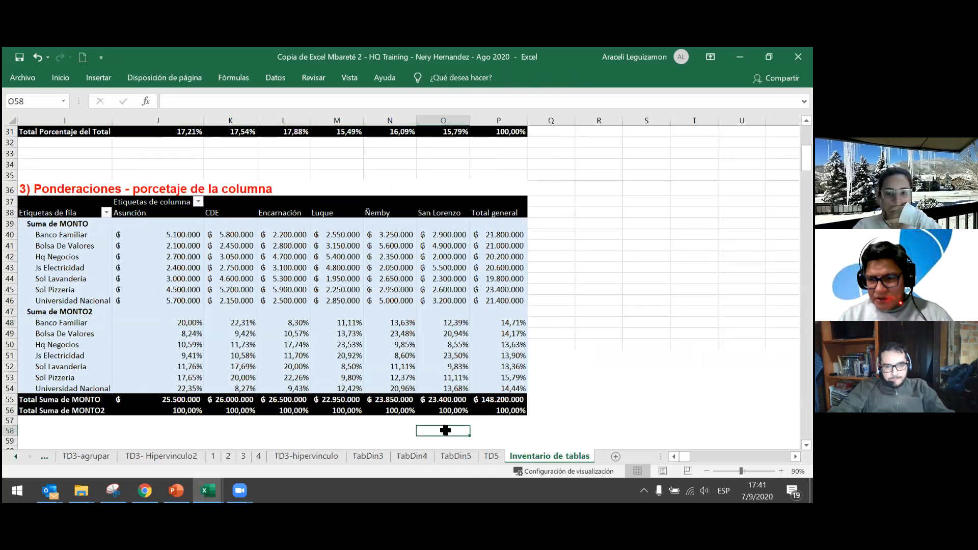
click(521, 326)
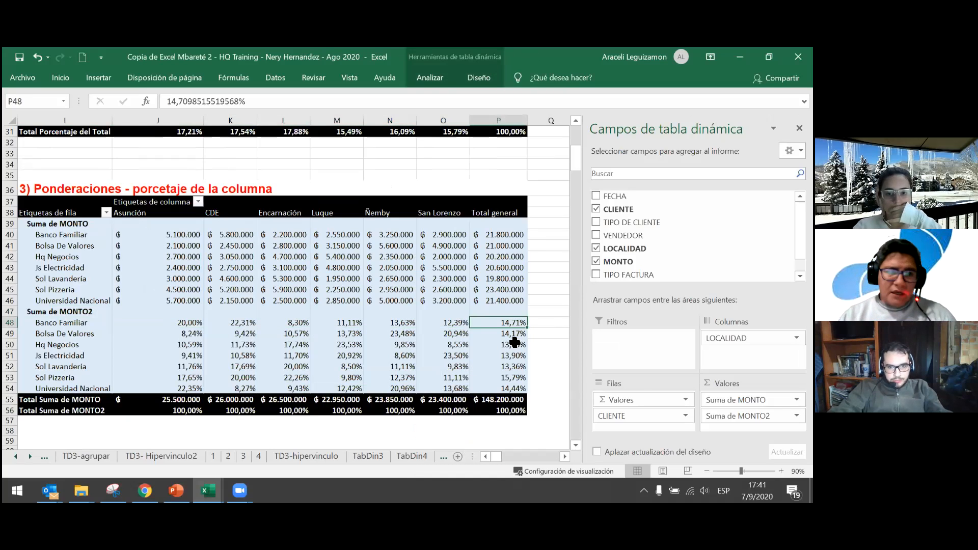
mouse_move(514, 343)
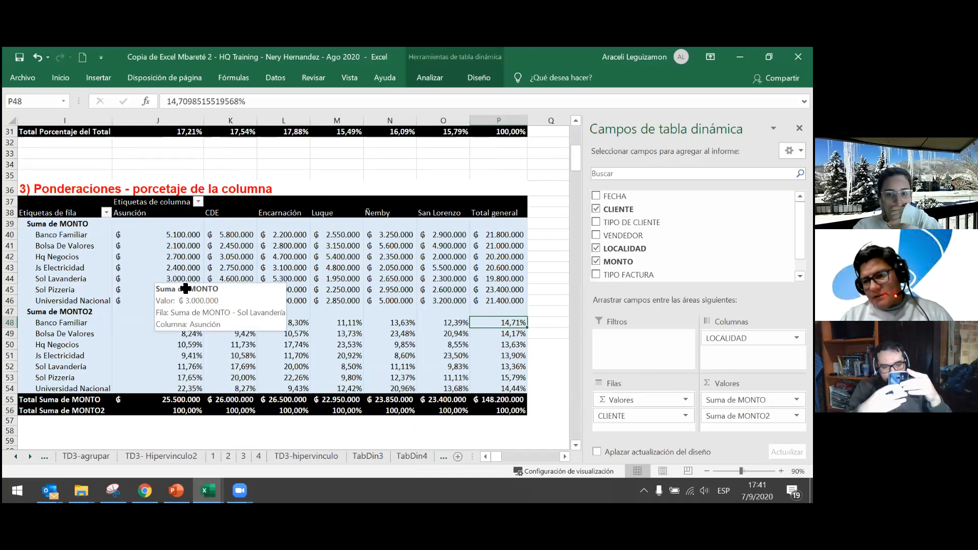
mouse_move(310, 369)
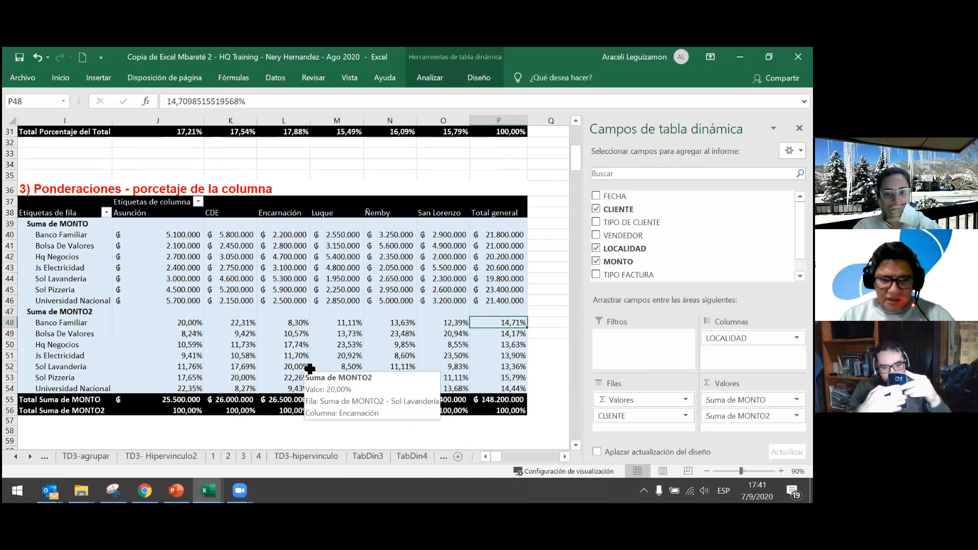
drag(185, 321, 481, 324)
mouse_move(234, 359)
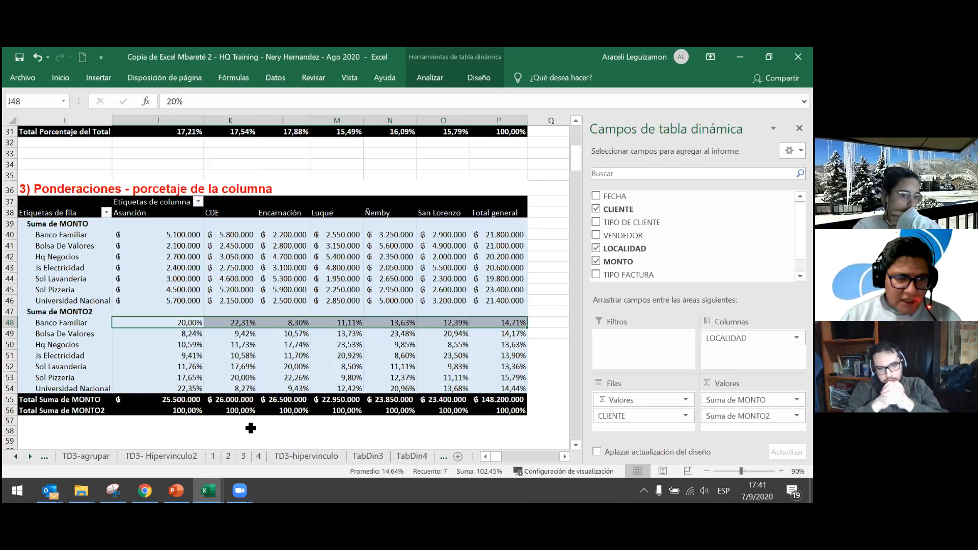
drag(192, 388, 186, 322)
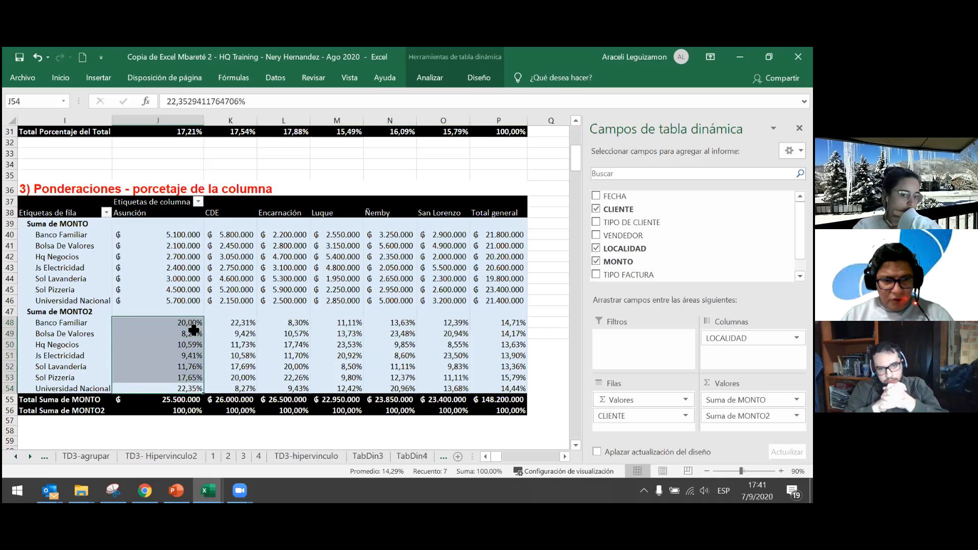
click(250, 370)
drag(196, 326, 431, 389)
mouse_move(431, 388)
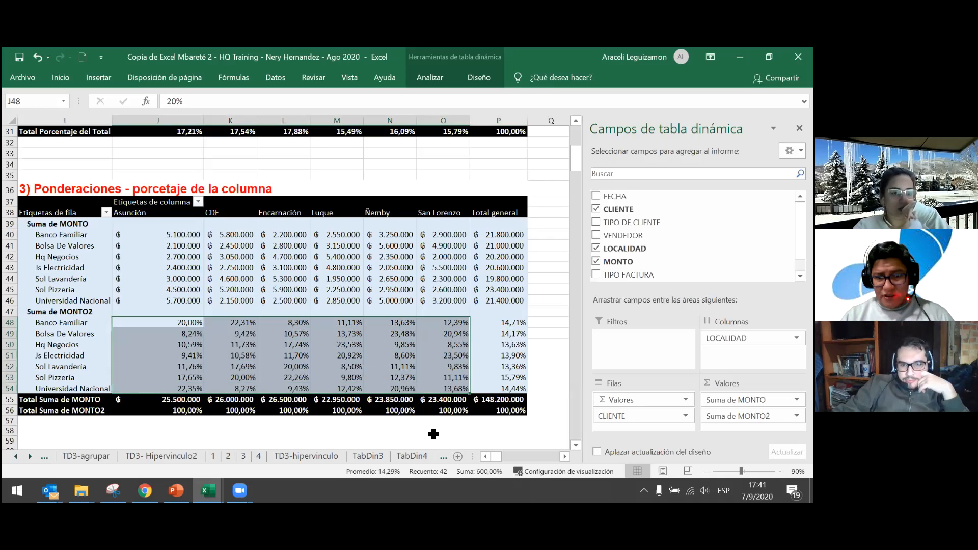
Step: Rename the Suma de MONTO2 label in the column-percentage pivot table as Porcentaje de la columna and widen column I to fit it
click(68, 313)
text(Po)
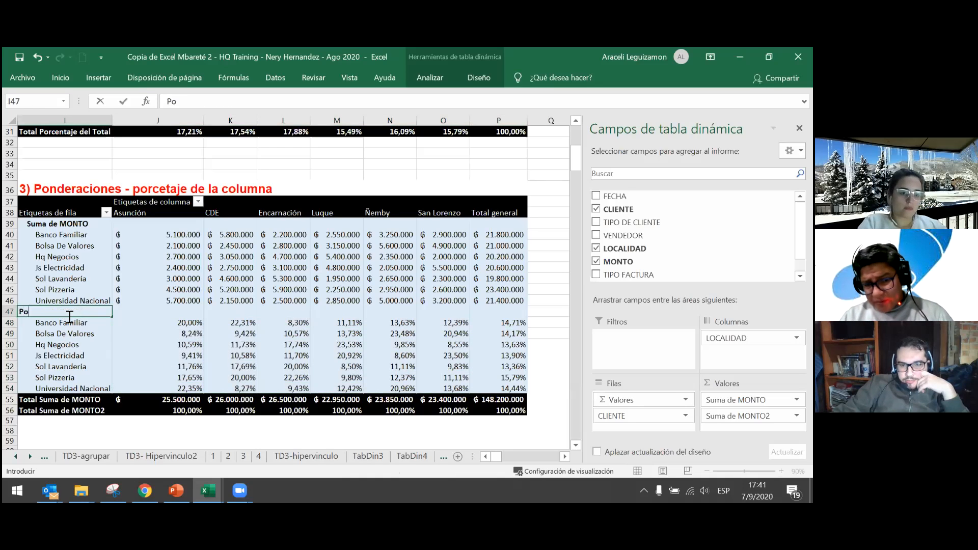
text(rcentaje de la clu)
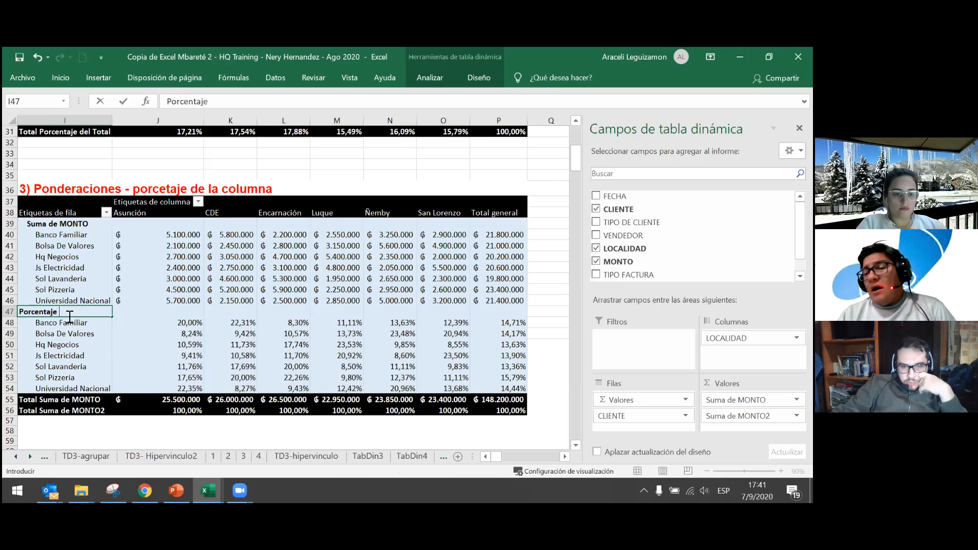
key(BackSpace)
key(BackSpace)
text(ou)
text(lumna)
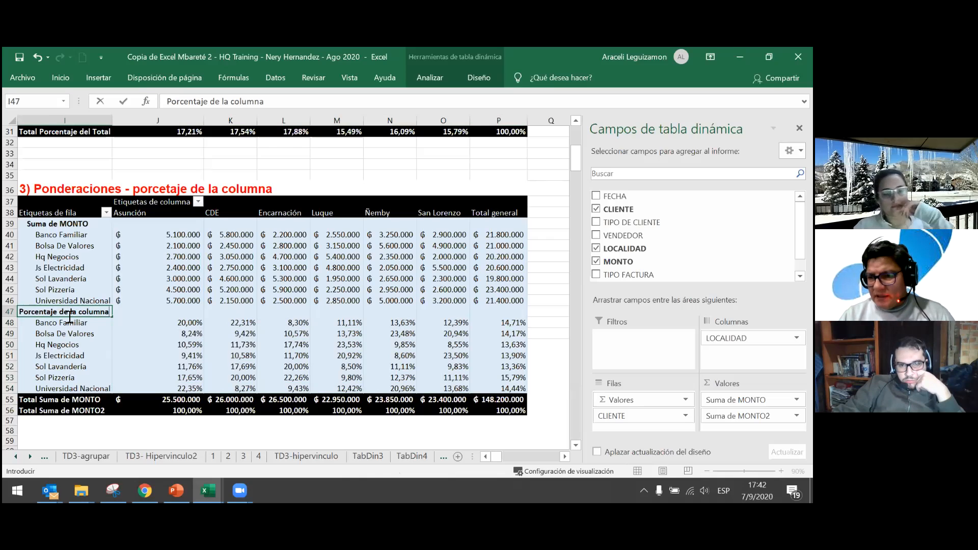
key(Return)
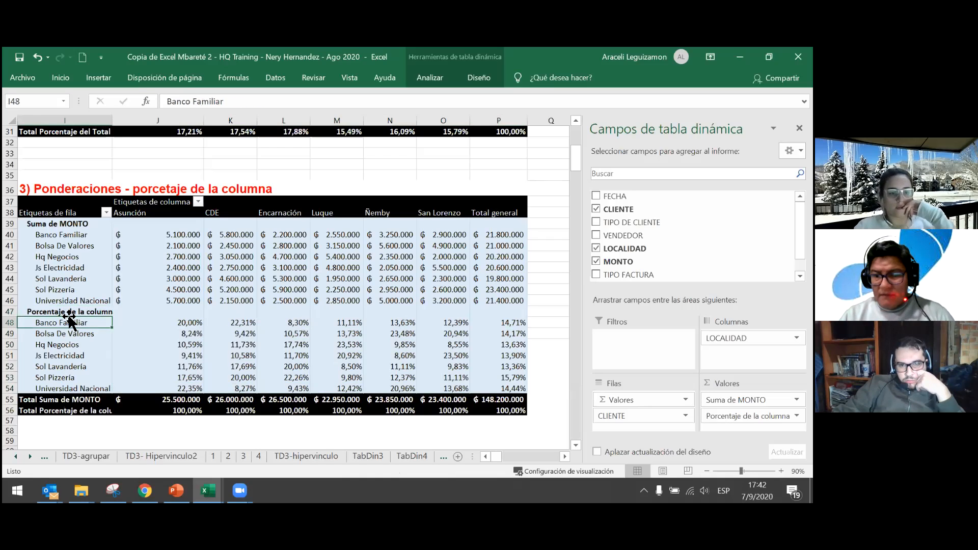
drag(115, 123, 126, 123)
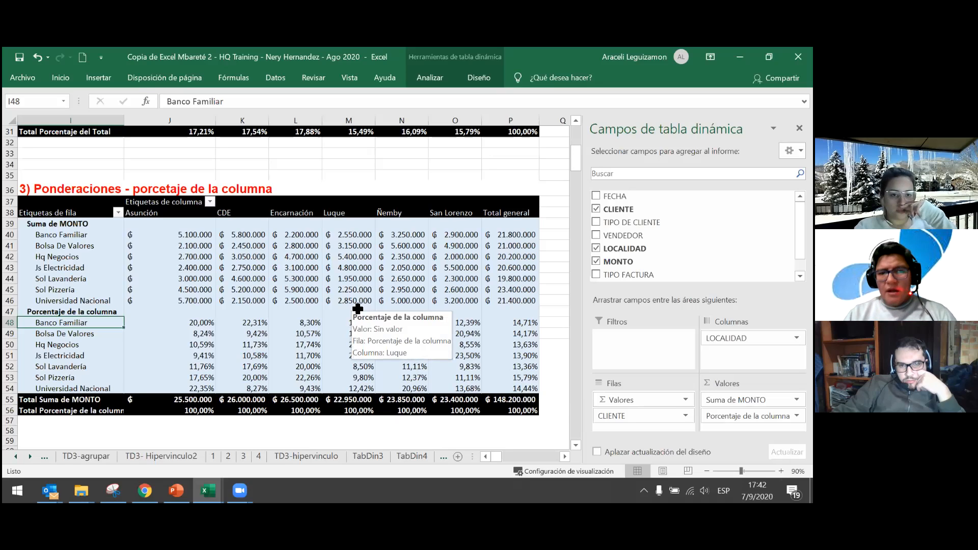
Step: Compare the percentages in the Porcentaje del Total pivot table with those in the Porcentaje de la columna table
scroll(358, 308, up, 4)
scroll(357, 309, down, 3)
scroll(357, 309, down, 1)
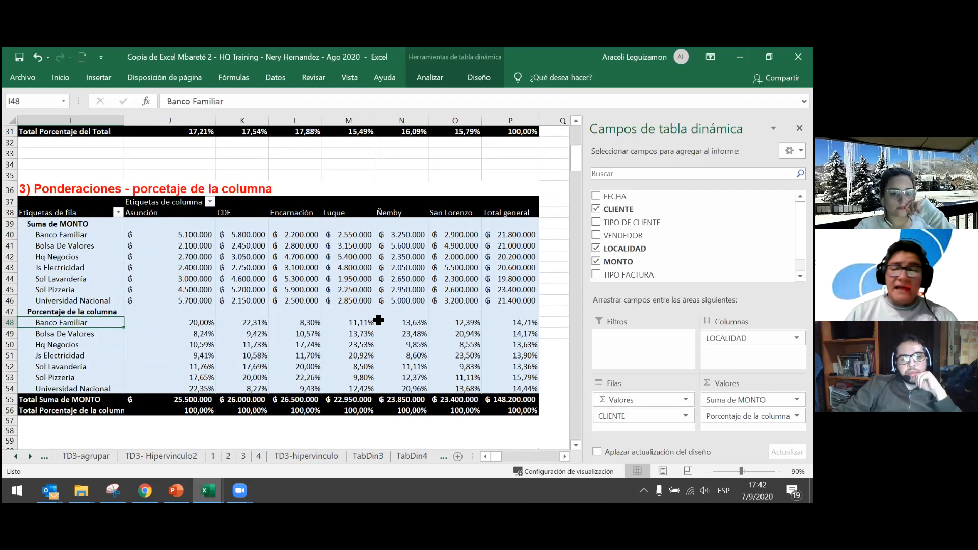
scroll(378, 320, up, 2)
scroll(378, 320, up, 4)
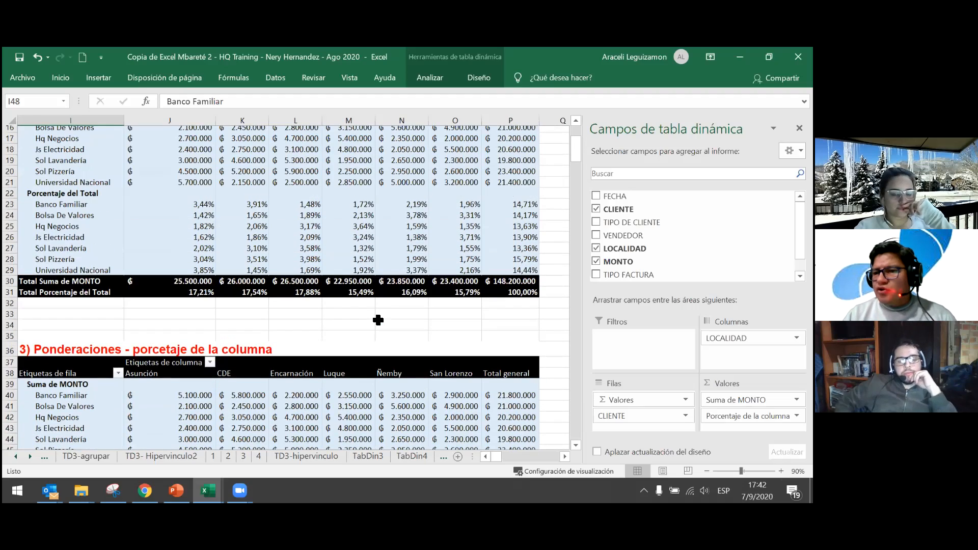
scroll(378, 320, up, 1)
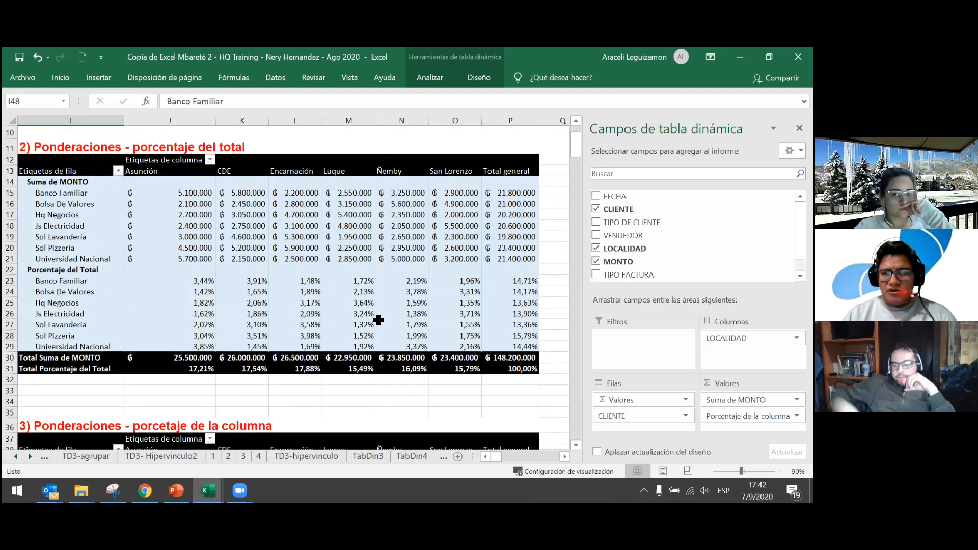
scroll(379, 320, down, 7)
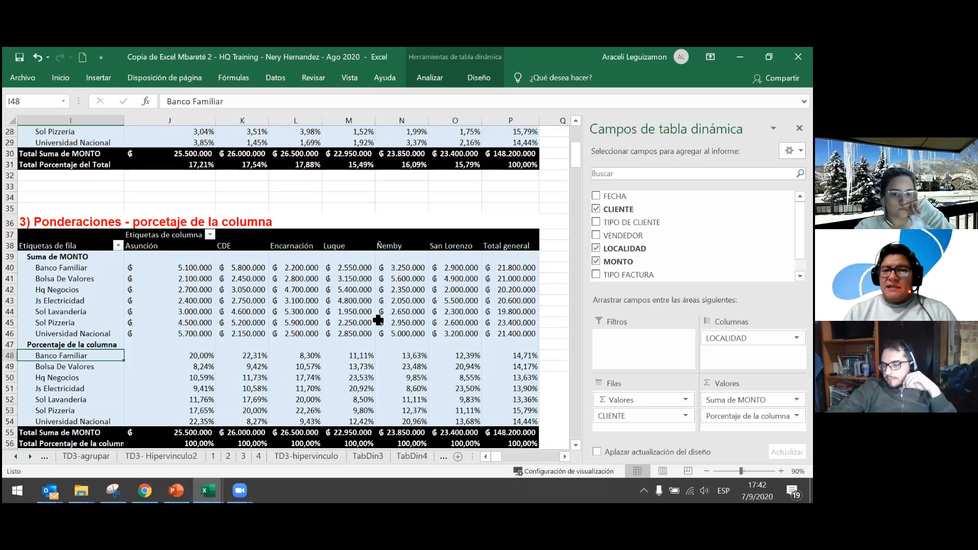
mouse_move(378, 320)
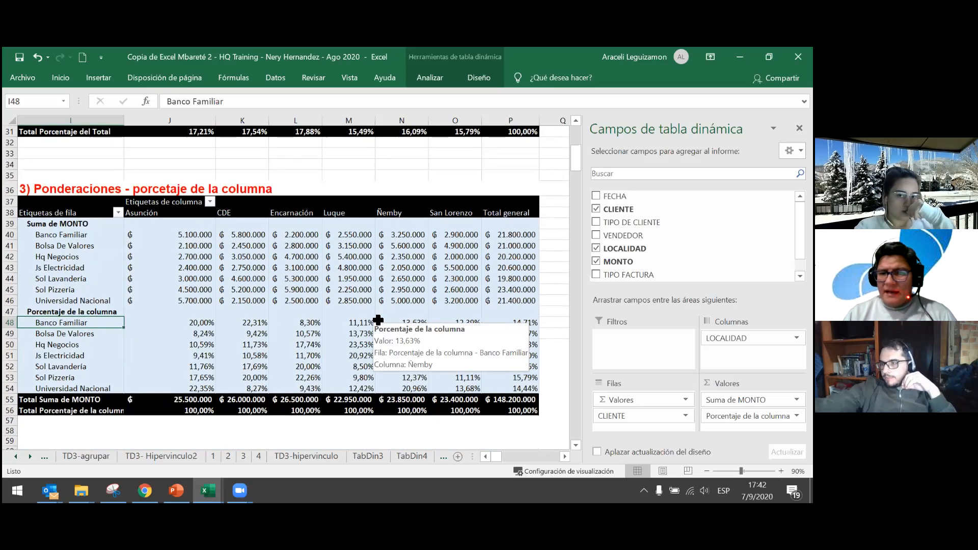
drag(199, 301, 197, 228)
click(296, 278)
scroll(350, 316, up, 5)
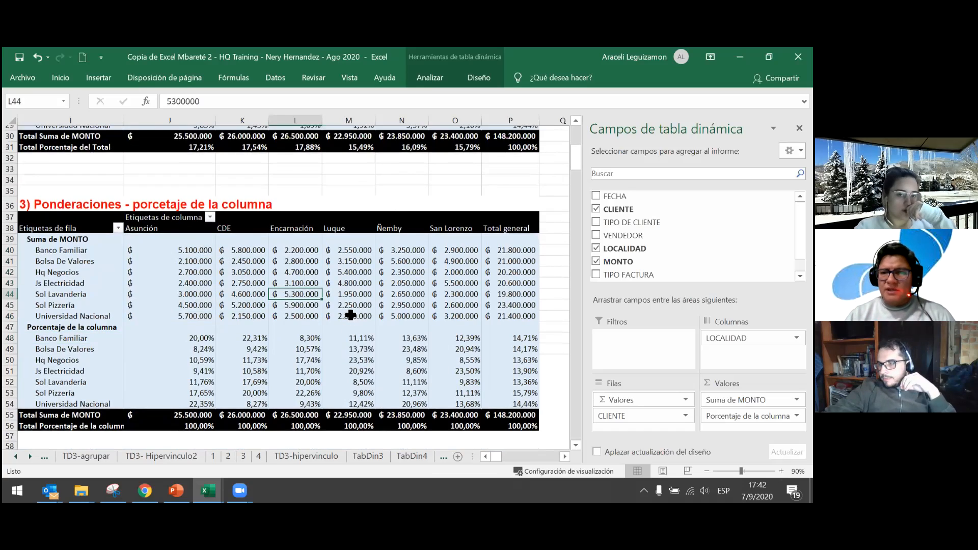
scroll(350, 315, up, 2)
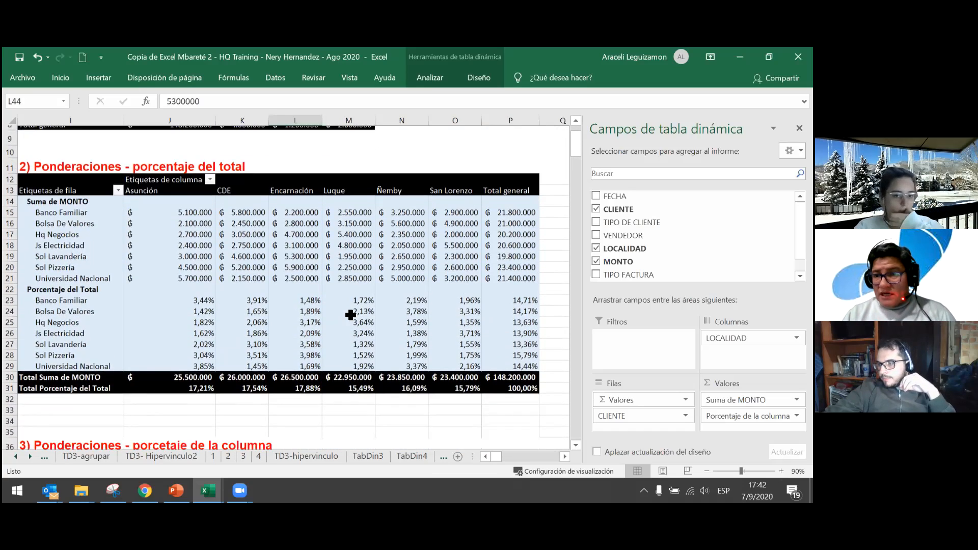
scroll(350, 314, down, 3)
scroll(350, 315, down, 3)
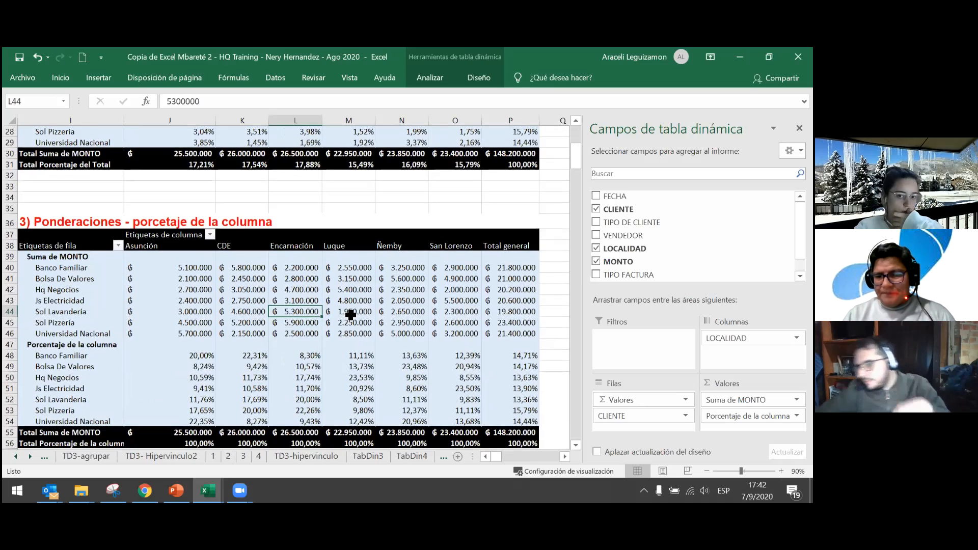
scroll(351, 315, down, 1)
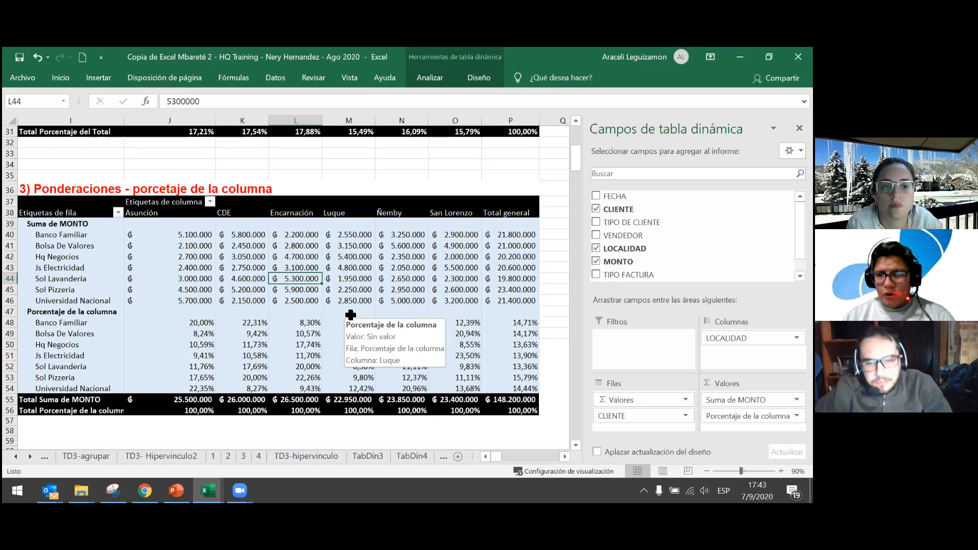
Step: Examine each Funcionario's Salarios Gs. amounts and Suma de MONTO percentages in the column-percentage table of the Excel Mbareté 2 workbook
scroll(410, 311, down, 4)
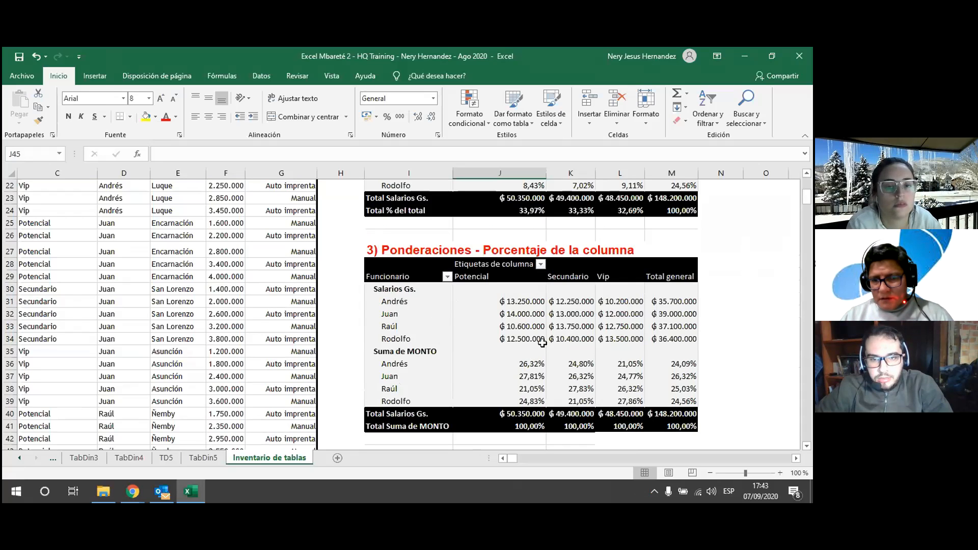
click(424, 316)
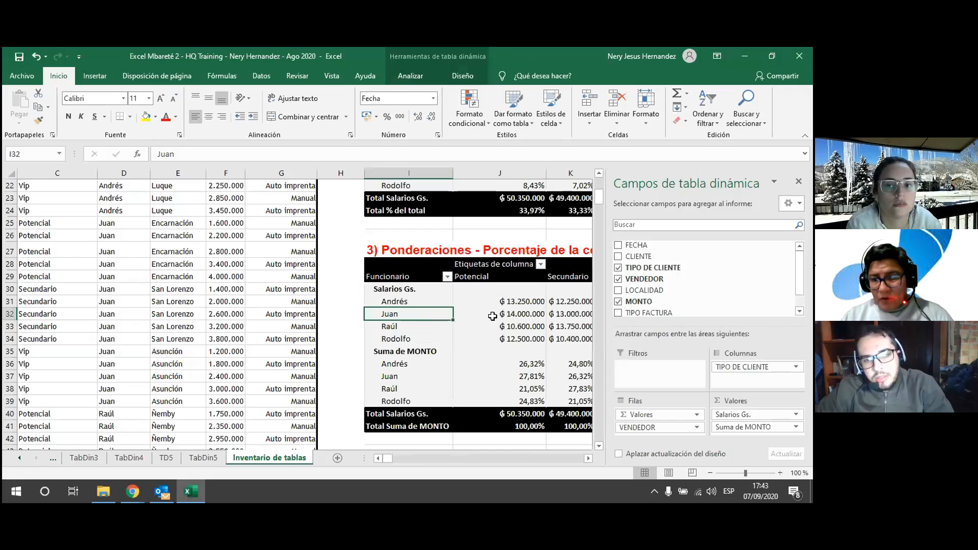
click(480, 442)
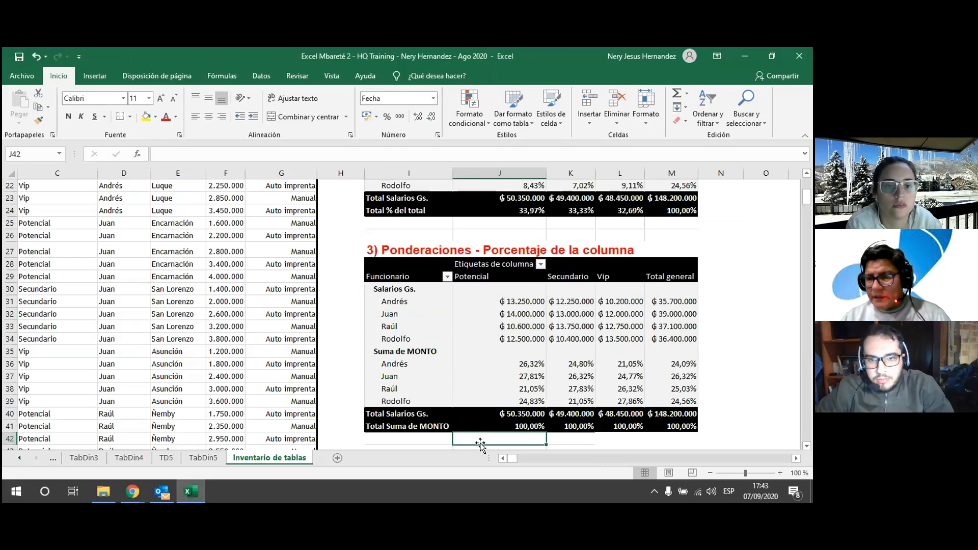
drag(400, 305, 693, 306)
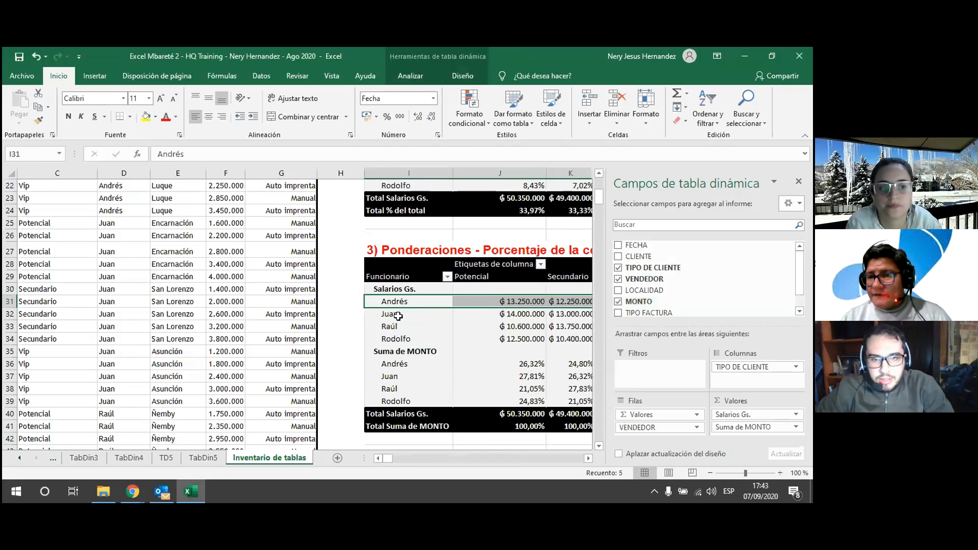
click(469, 312)
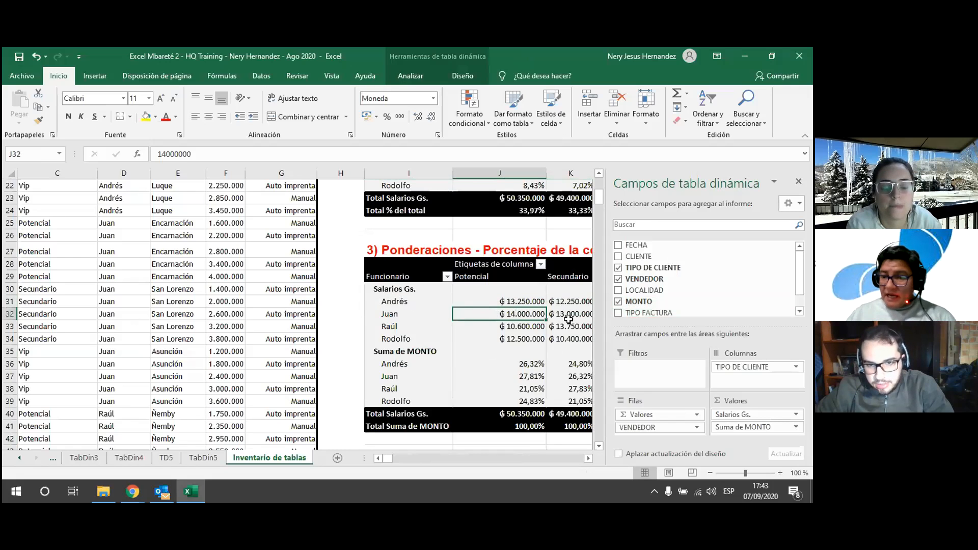
click(523, 440)
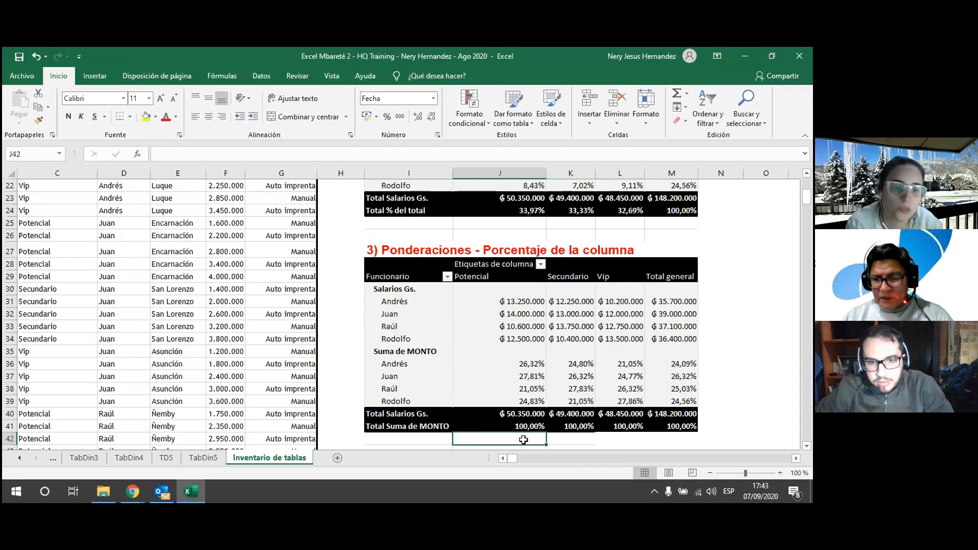
click(526, 365)
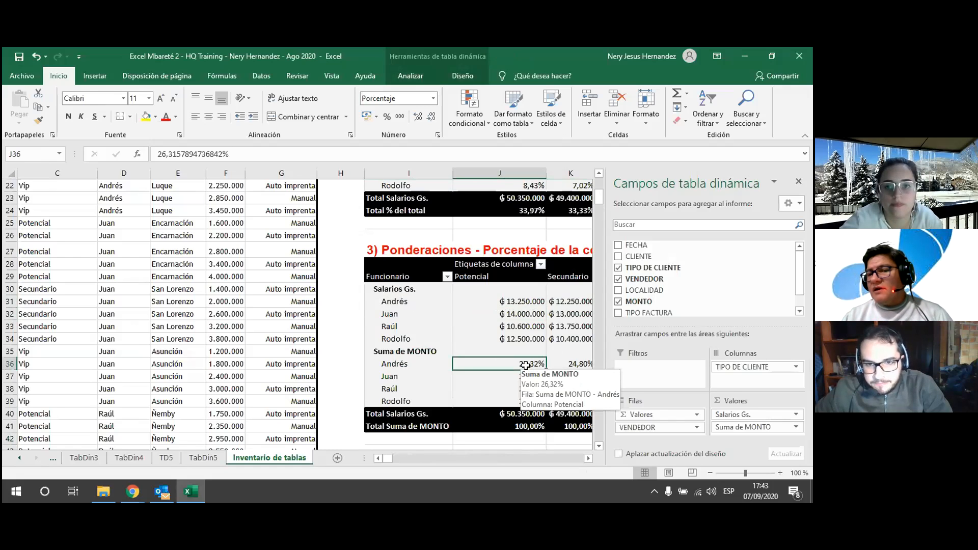
Step: Move Valores below VENDEDOR in the row fields of the column-percentage pivot table
click(673, 430)
drag(673, 429, 675, 414)
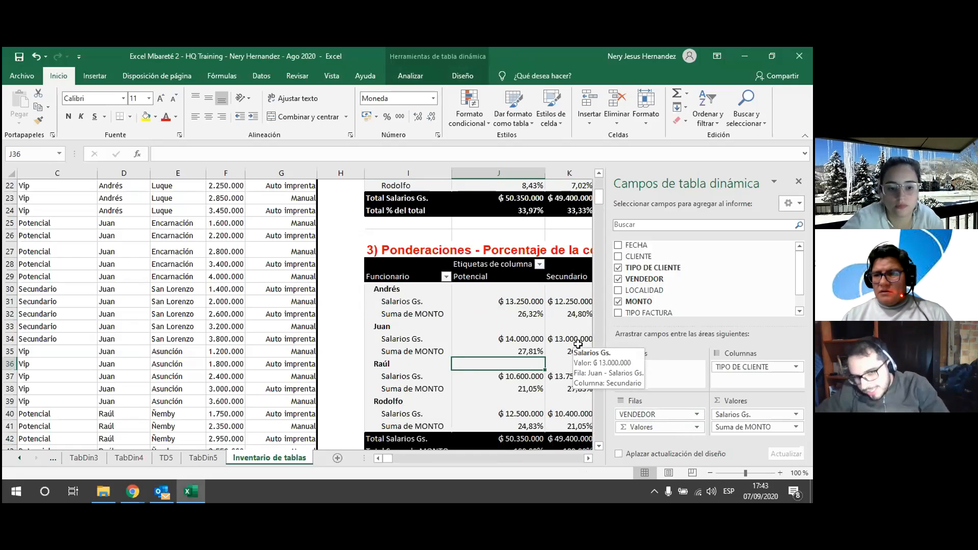
Step: Examine the Salarios Gs. and Suma de MONTO rows grouped under each Funcionario across the client-type columns
click(541, 301)
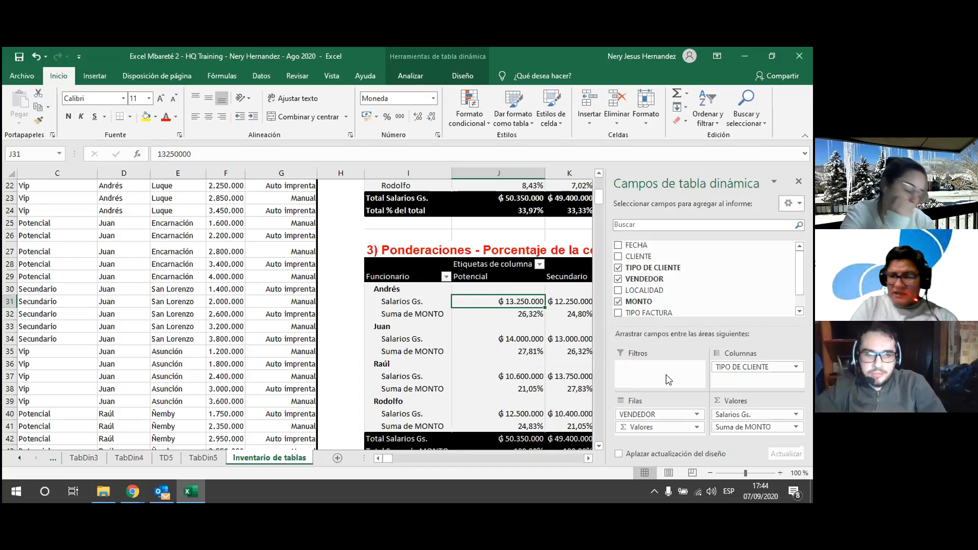
key(Down)
key(Down)
key(Down)
key(Down)
key(Down)
key(Down)
key(Down)
key(Up)
key(Up)
key(Up)
key(Up)
key(Up)
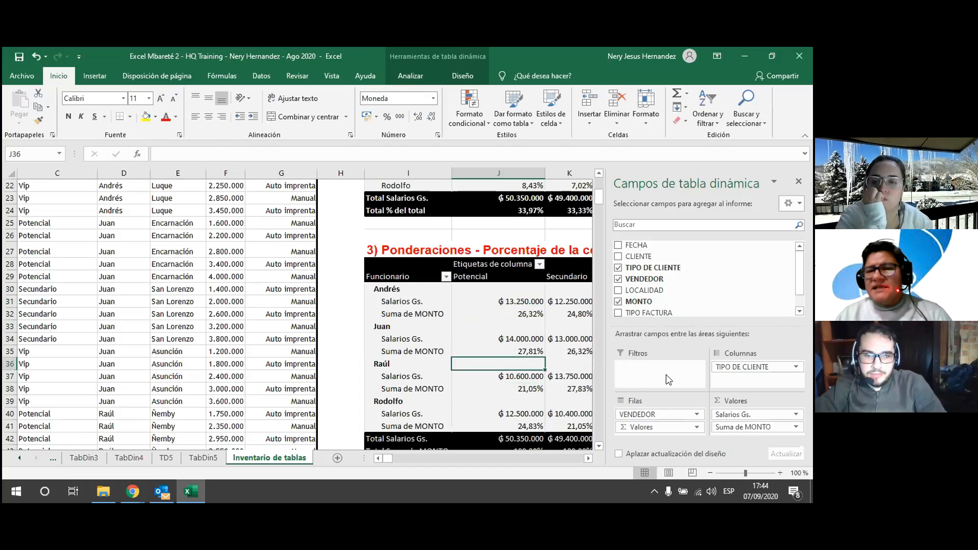
key(Left)
key(Down)
key(Down)
key(Down)
key(Down)
key(Down)
key(Down)
key(Down)
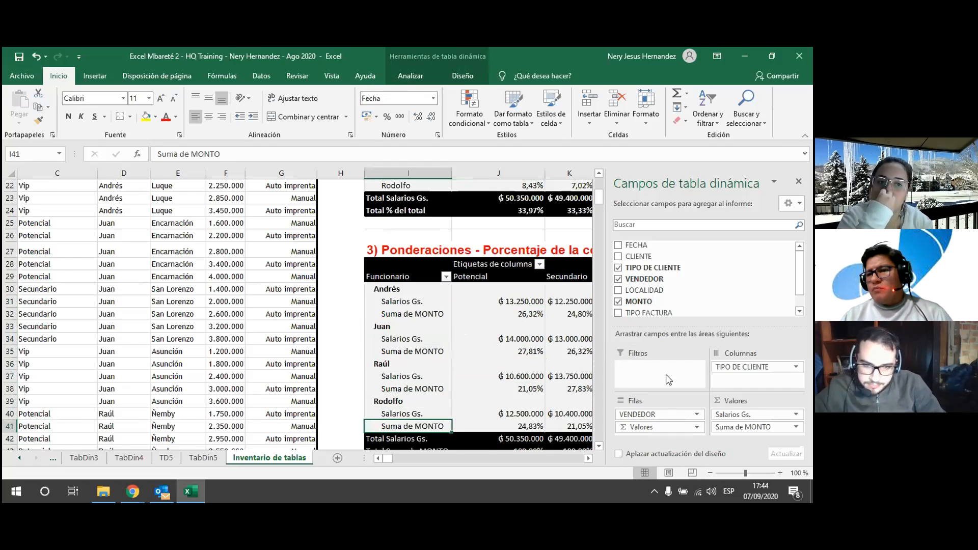
key(Right)
key(Right)
key(Right)
key(Right)
key(Up)
key(Up)
key(Up)
key(Up)
key(Up)
key(Up)
key(Up)
key(Up)
key(Up)
key(Left)
key(Left)
key(Left)
key(Left)
key(Right)
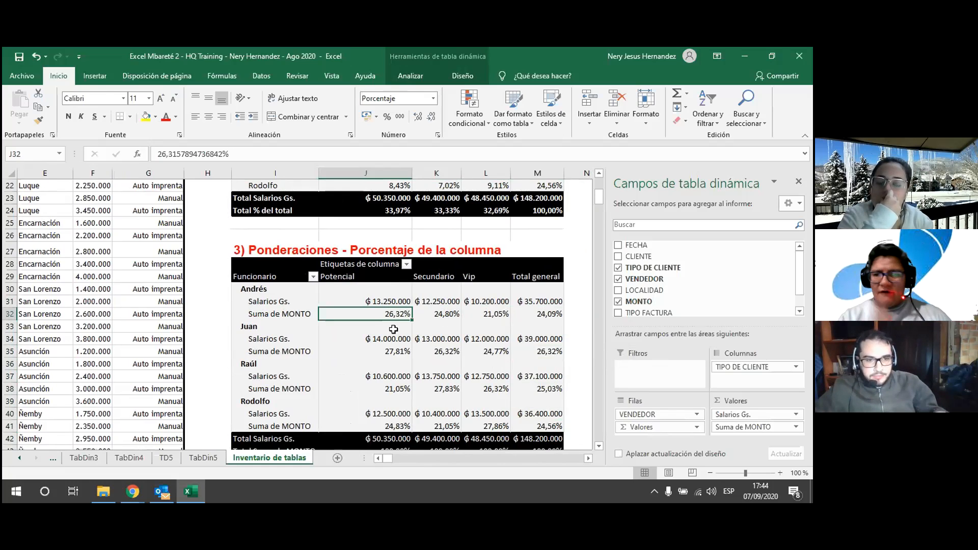
Step: Undo the reordering of the pivot table's row fields
key(ctrl+z)
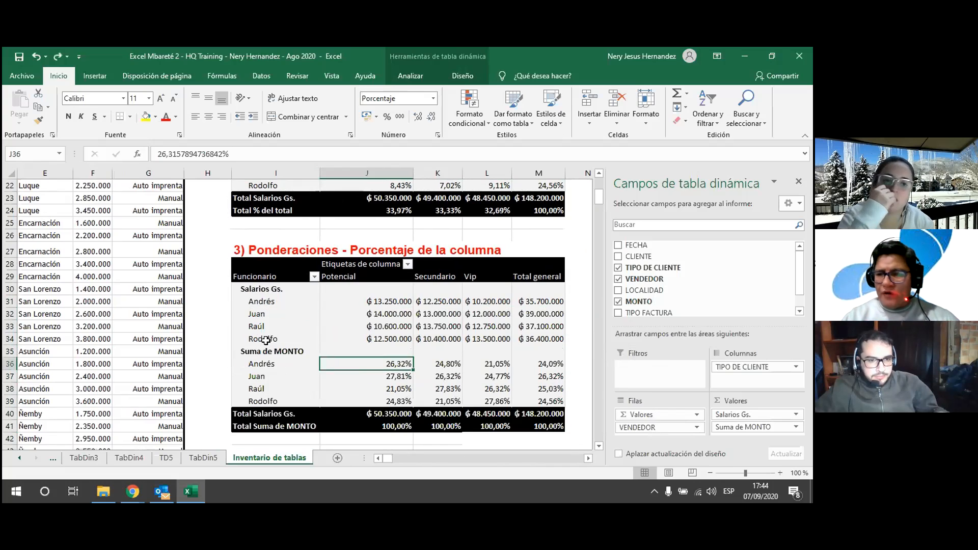
Step: Rename the Suma de MONTO label in the column-percentage pivot table as % de Tipo de cliente
click(277, 353)
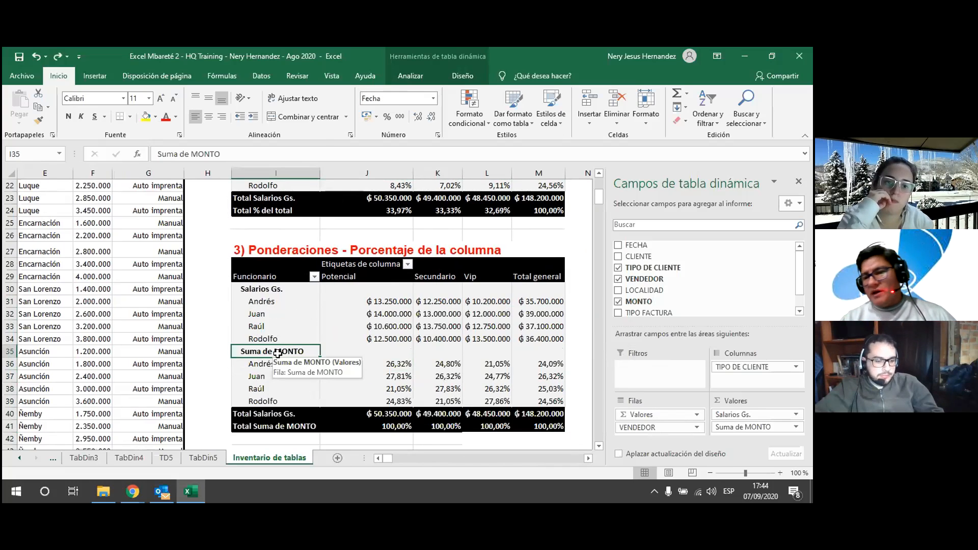
text(% de)
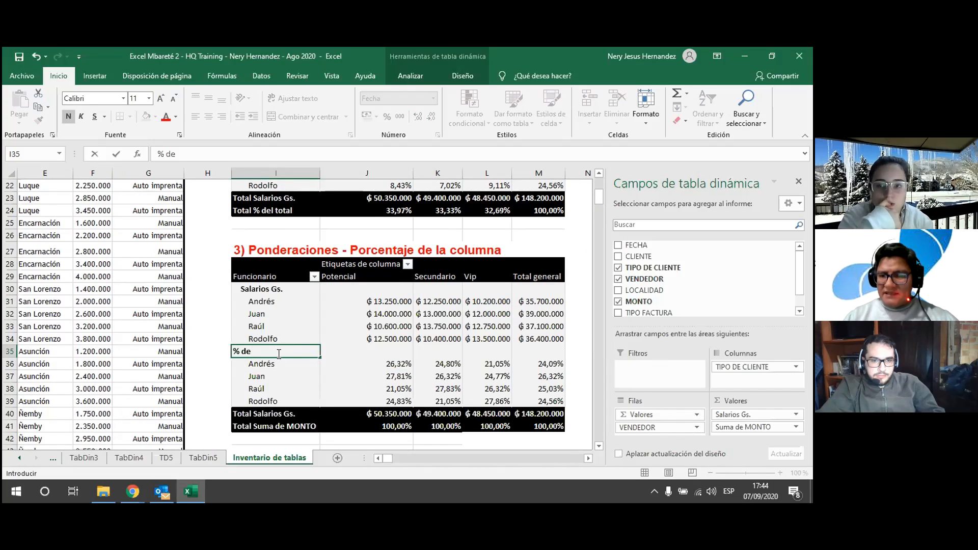
text(Tip)
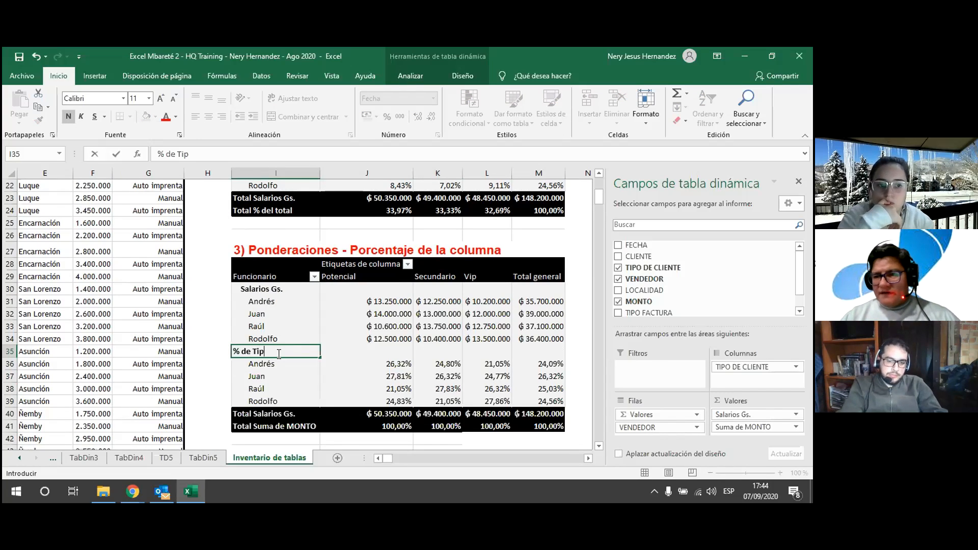
text(o de cliente)
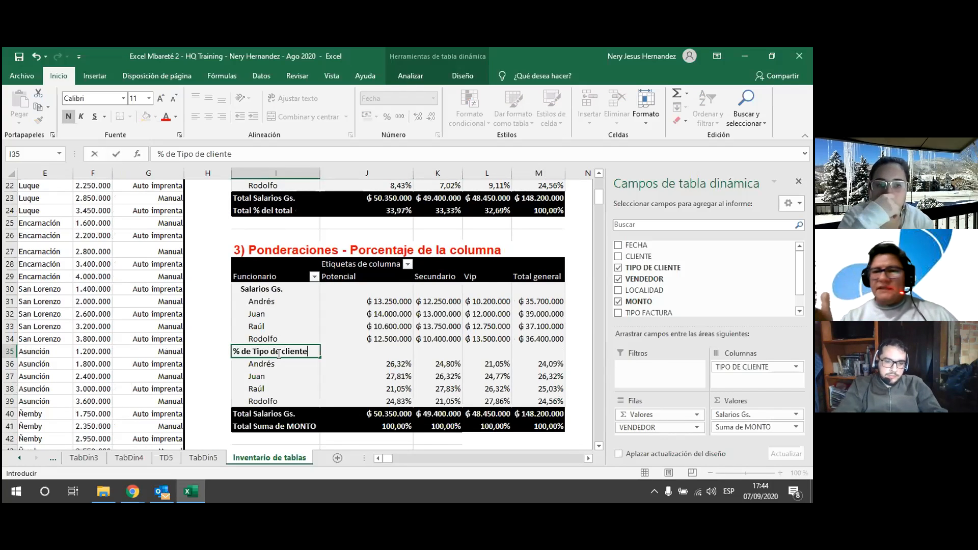
key(Return)
Step: Nest Valores under VENDEDOR in the row fields so each Funcionario groups its Salarios Gs. and % de Tipo de cliente rows
drag(630, 292, 674, 415)
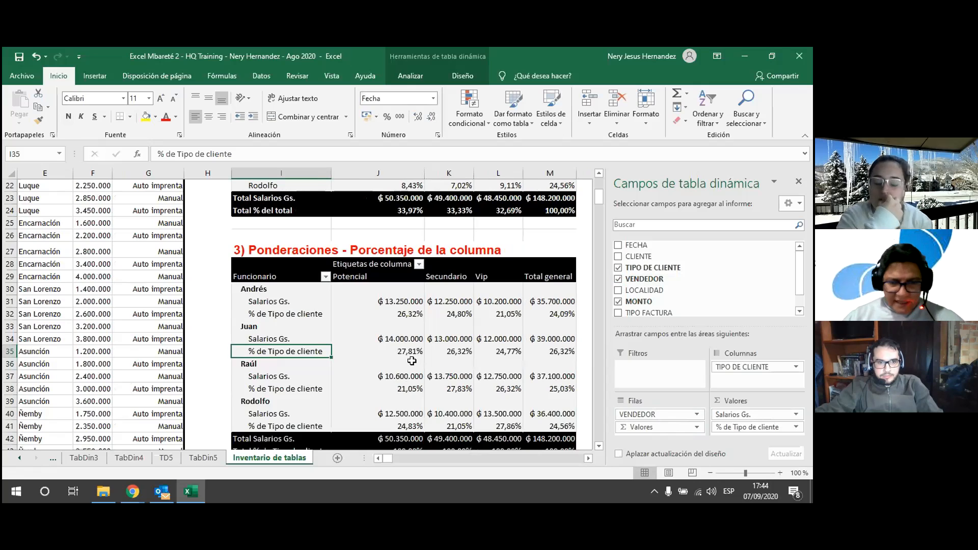
click(281, 316)
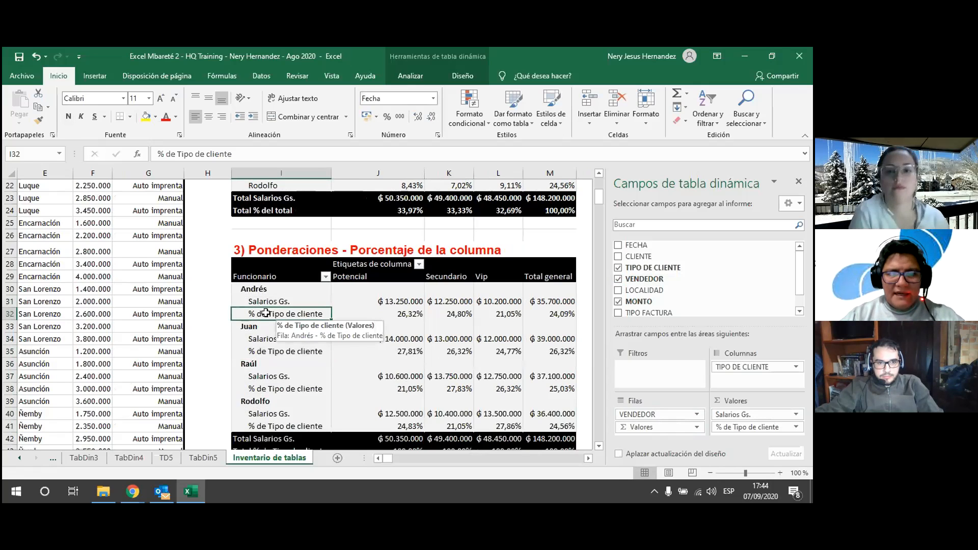
double_click(266, 312)
key(Escape)
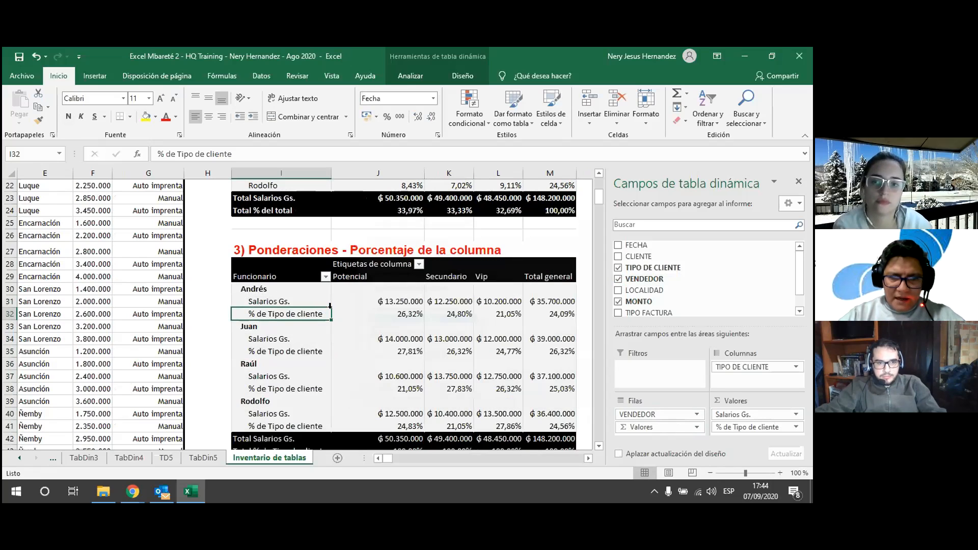
click(282, 301)
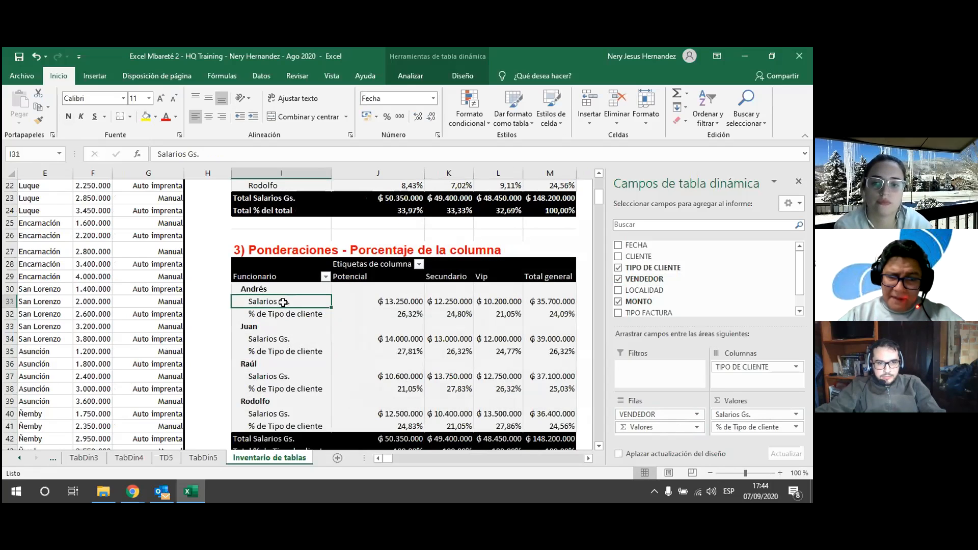
click(284, 294)
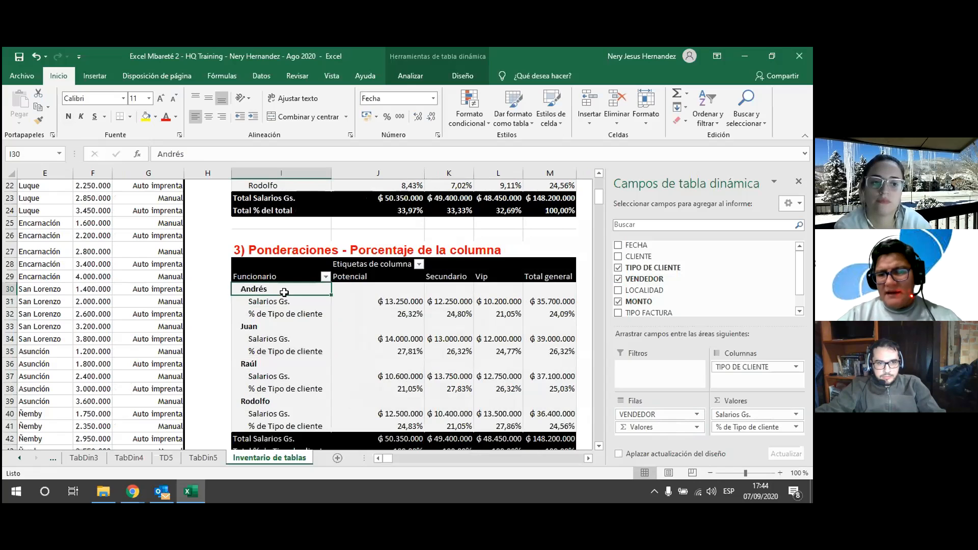
click(281, 301)
key(Escape)
double_click(283, 290)
key(Escape)
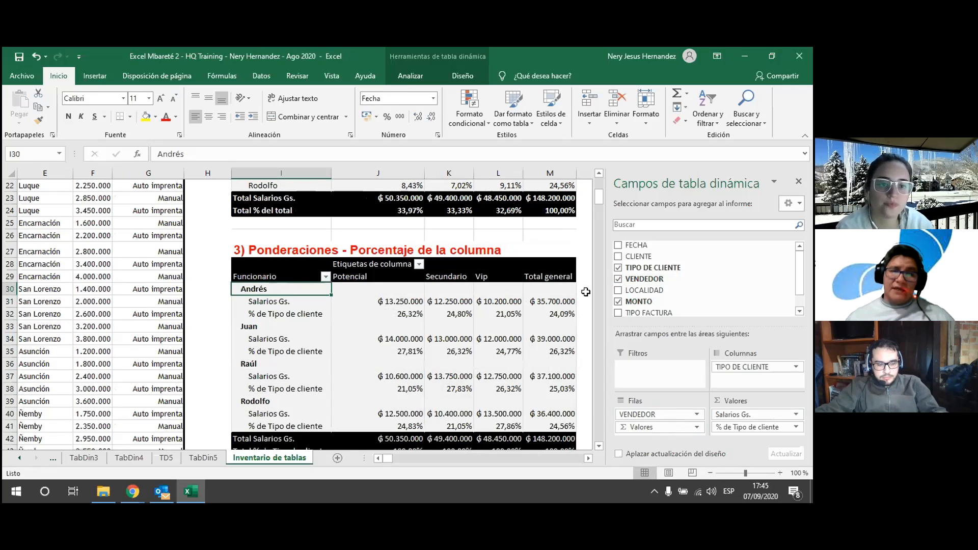
Step: Undo the nesting of Valores under VENDEDOR and rename the % de Tipo de cliente label as % del total Tipo de cliente
key(ctrl+z)
double_click(261, 355)
key(Escape)
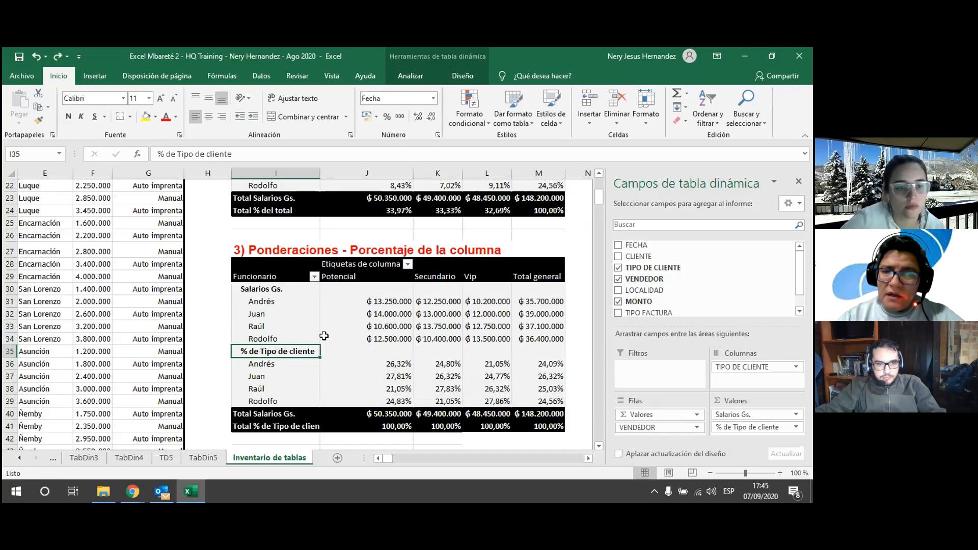
text(% del total)
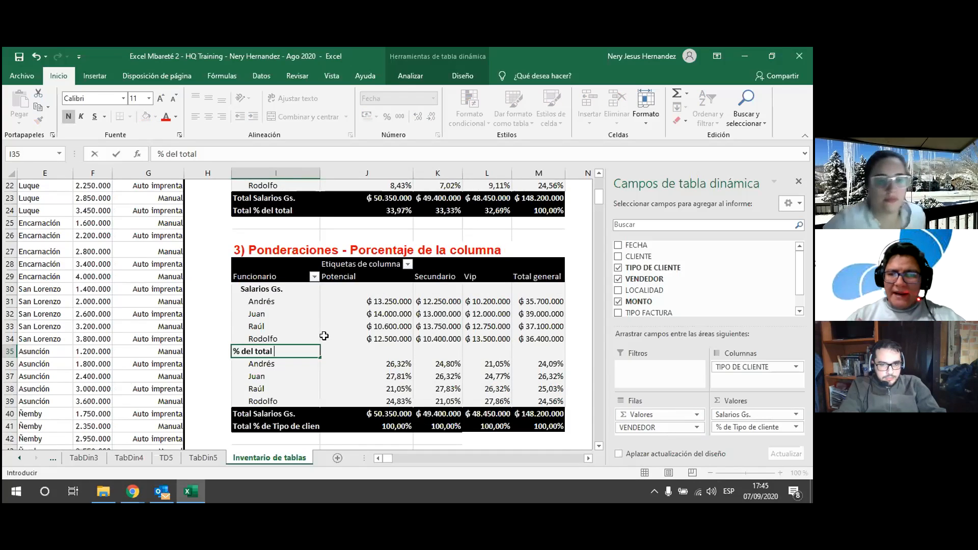
text( Tipo de cliente)
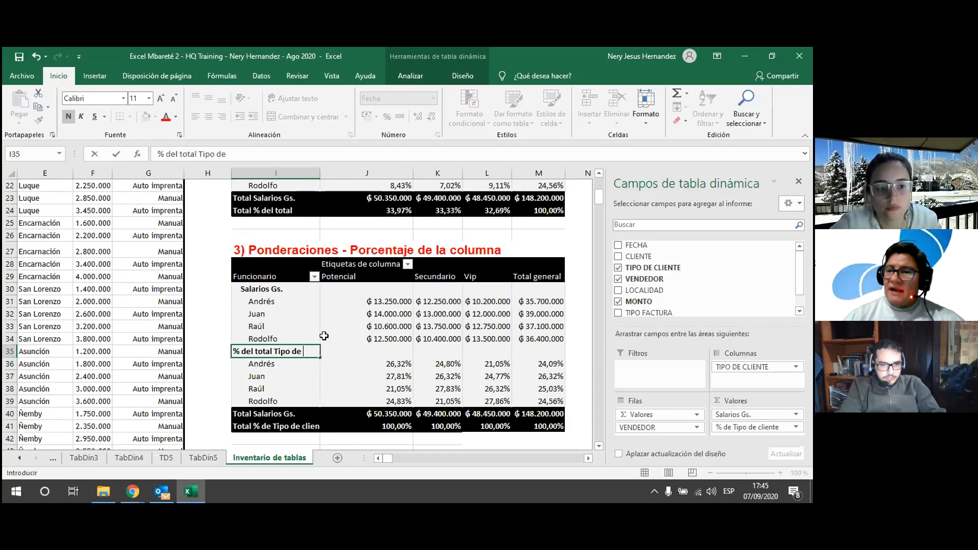
key(Return)
key(Up)
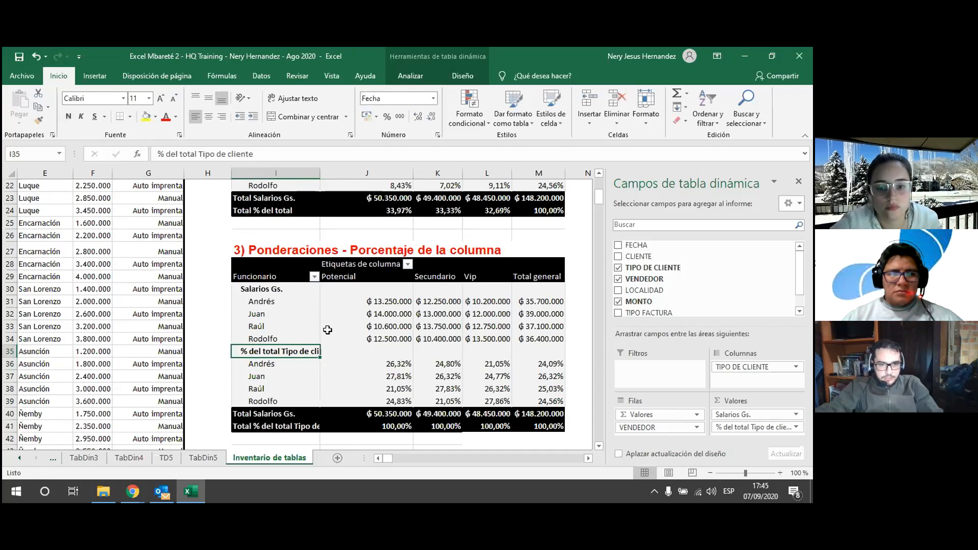
Step: Place Valores below VENDEDOR in the row fields of the column-percentage pivot table
drag(661, 430, 657, 411)
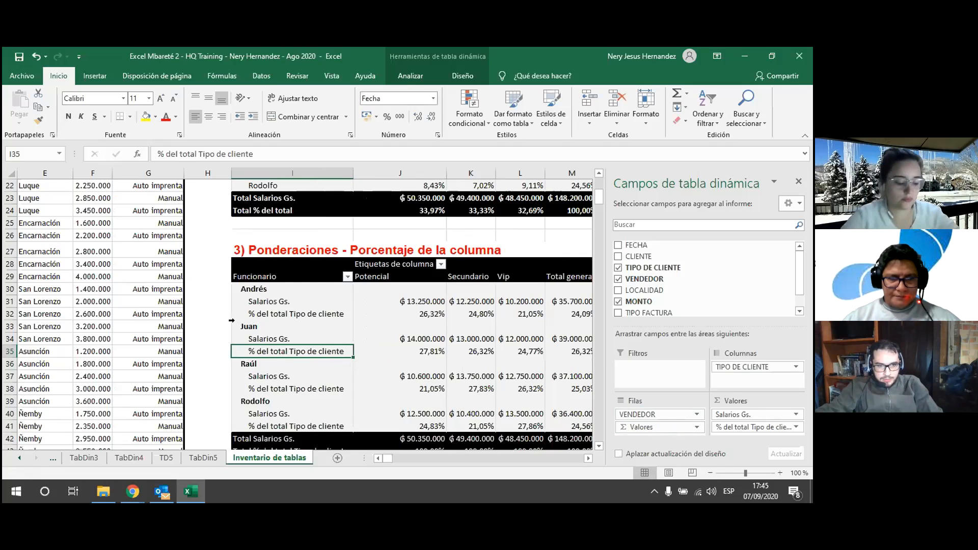
click(232, 320)
click(398, 340)
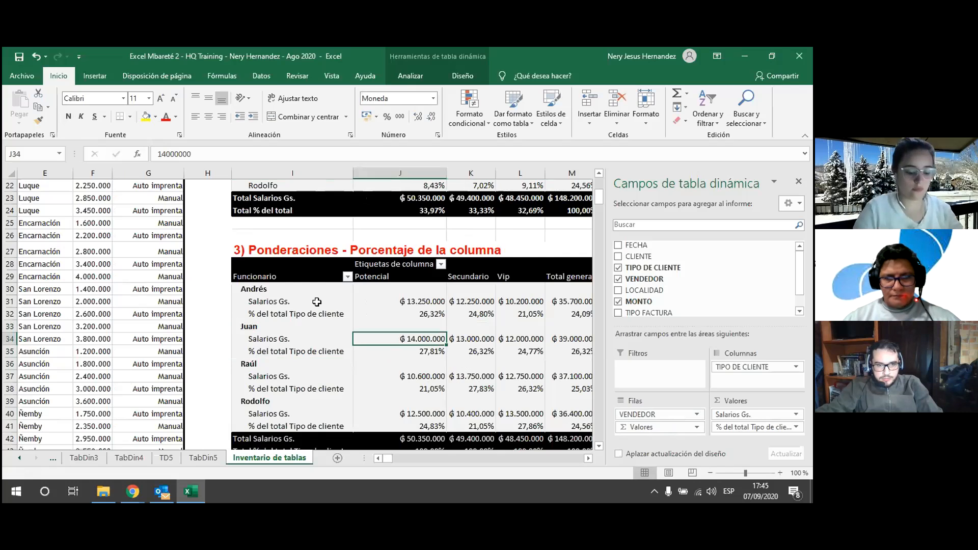
Step: Copy the column-percentage pivot table together with its title and paste it below, starting at cell I46
drag(258, 250, 533, 412)
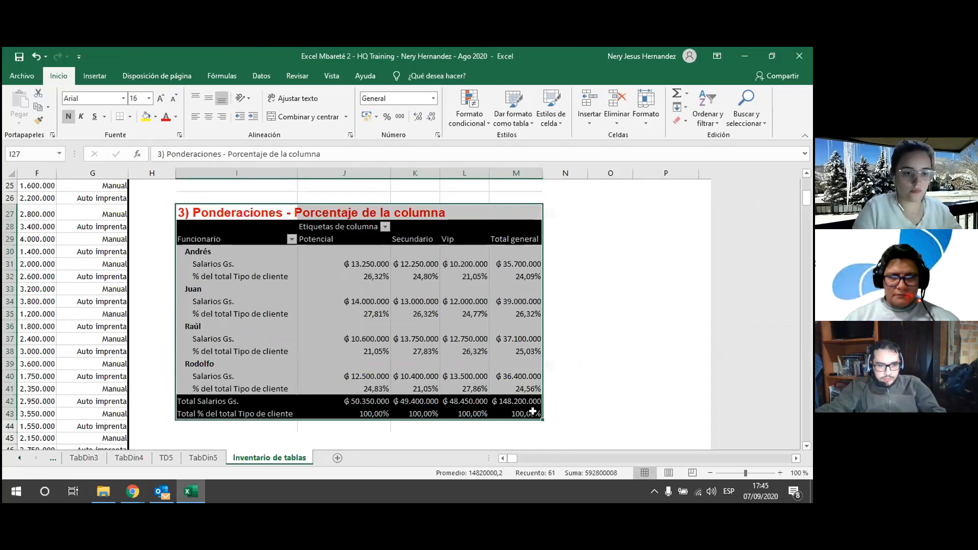
key(ctrl+c)
click(187, 445)
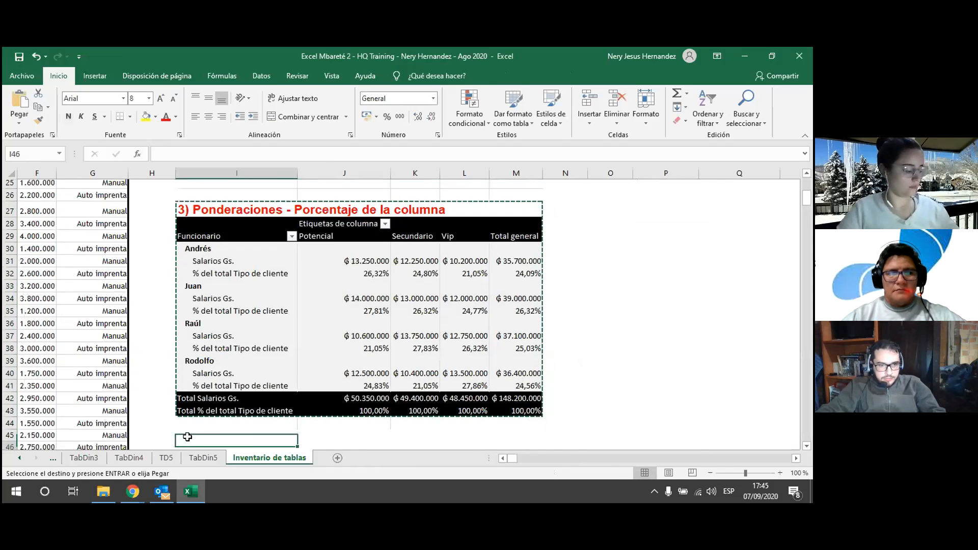
key(Return)
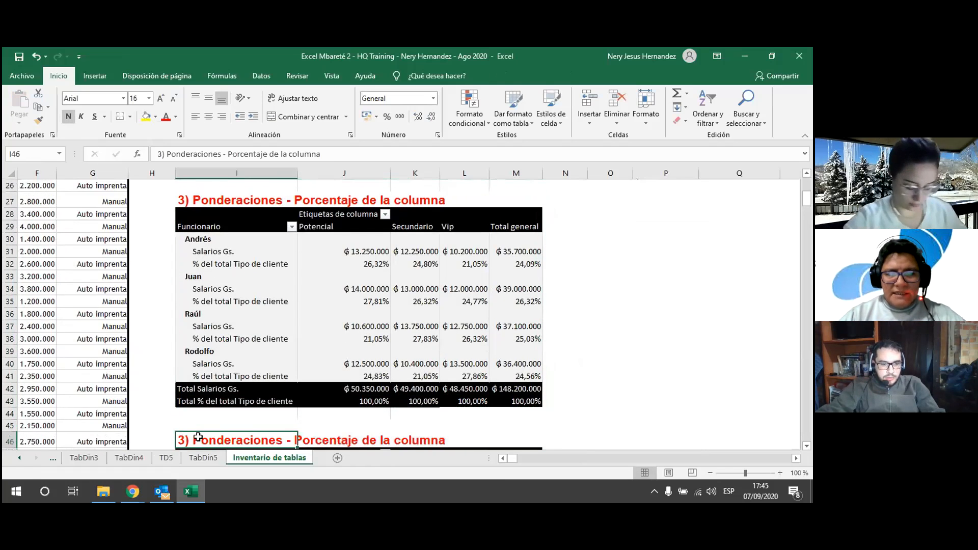
Step: Change the copied table's title to 4) Ponderaciones - Porcentaje de la fila
double_click(198, 437)
click(185, 439)
key(BackSpace)
text(4)
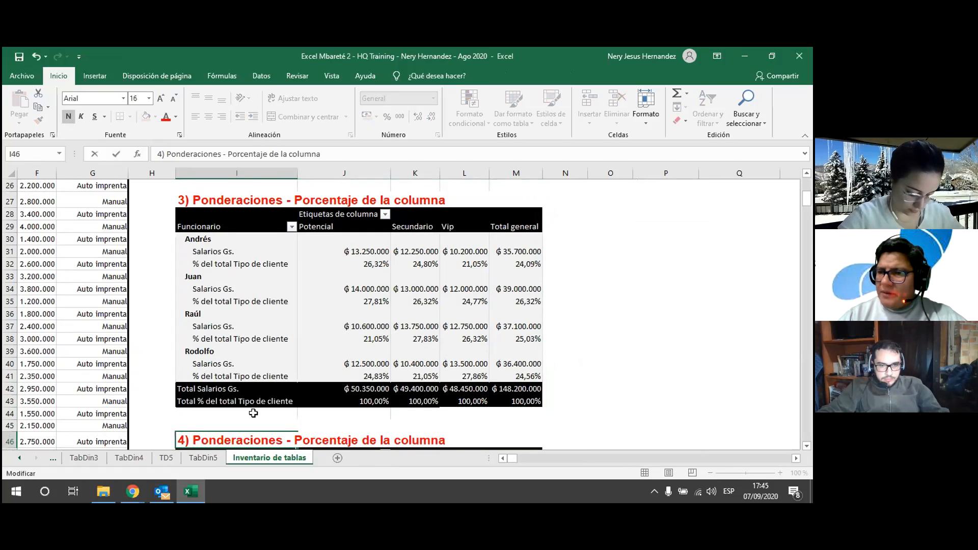
key(Right)
key(Right)
key(Right)
key(Right)
key(Right)
key(Right)
key(Right)
key(Right)
key(Right)
key(Right)
key(Right)
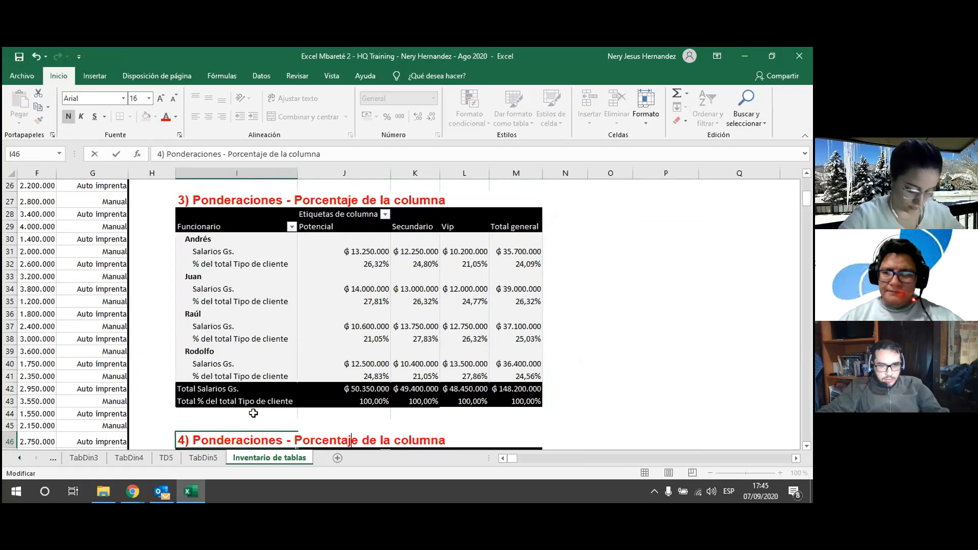
key(Left)
key(shift+End)
text(fila)
key(Return)
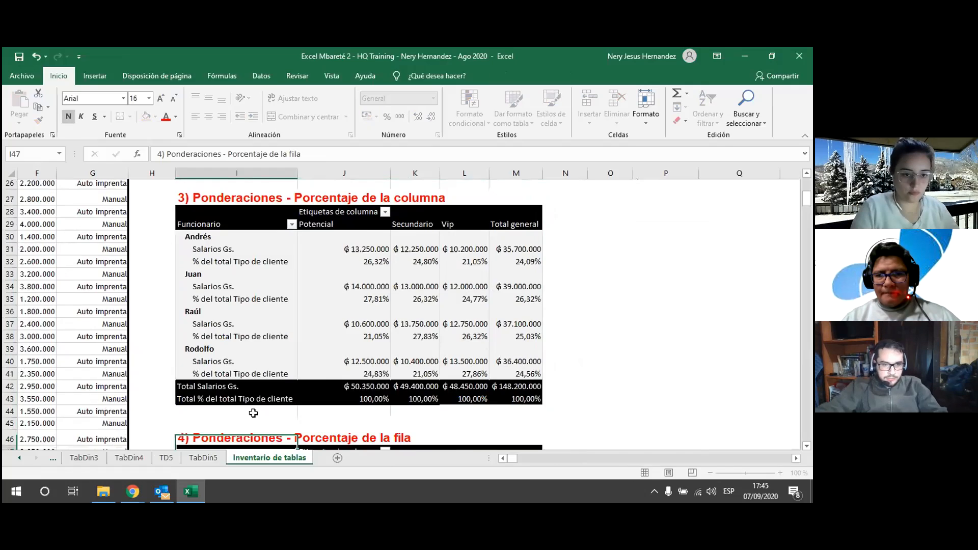
Step: In the Copia de Excel Mbareté 2 workbook, complete the title in I60 as 4) Ponderaciones - Porcentaje de la fila
text(la fila)
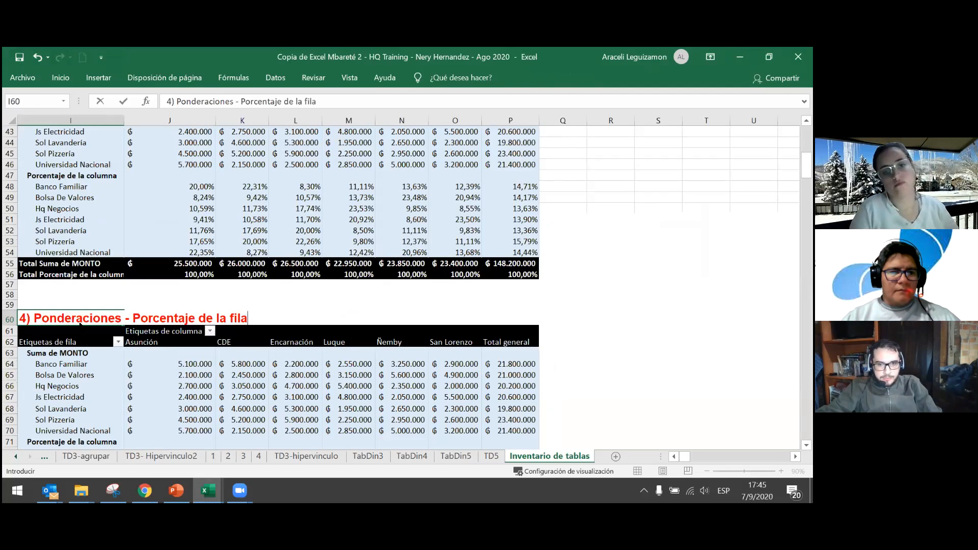
key(Return)
scroll(81, 334, down, 1)
scroll(81, 334, down, 2)
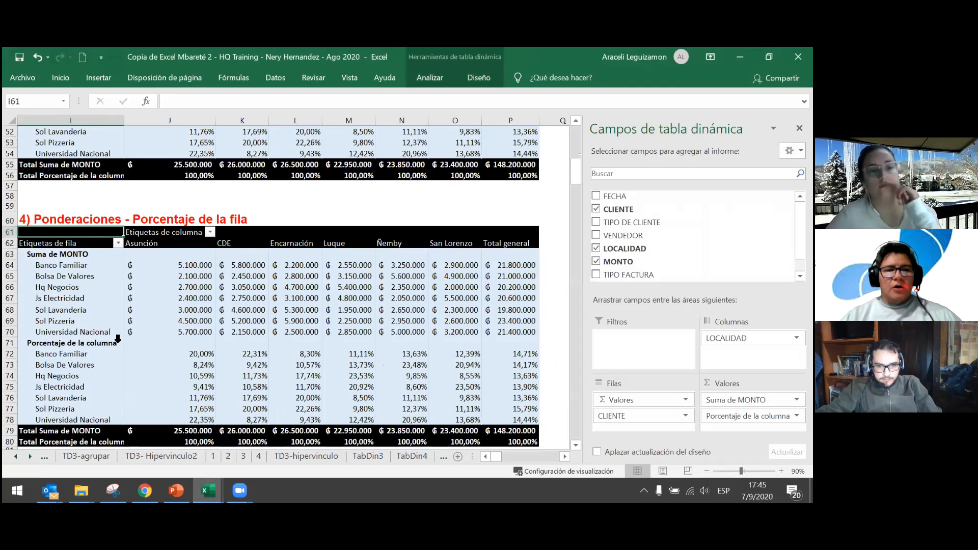
Step: Rename the percentage value field in the section 4 pivot table to "Porcentaje de la fila"
click(106, 350)
double_click(96, 344)
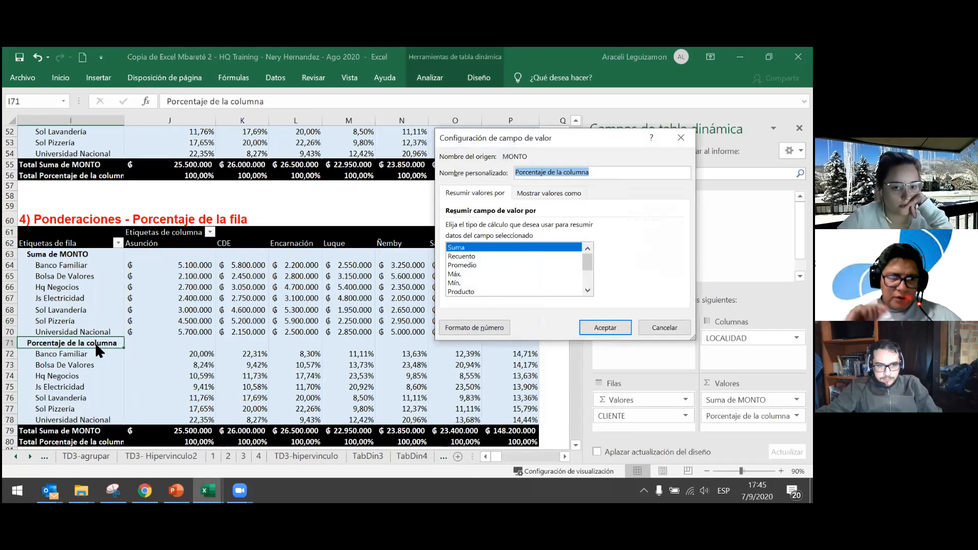
click(665, 328)
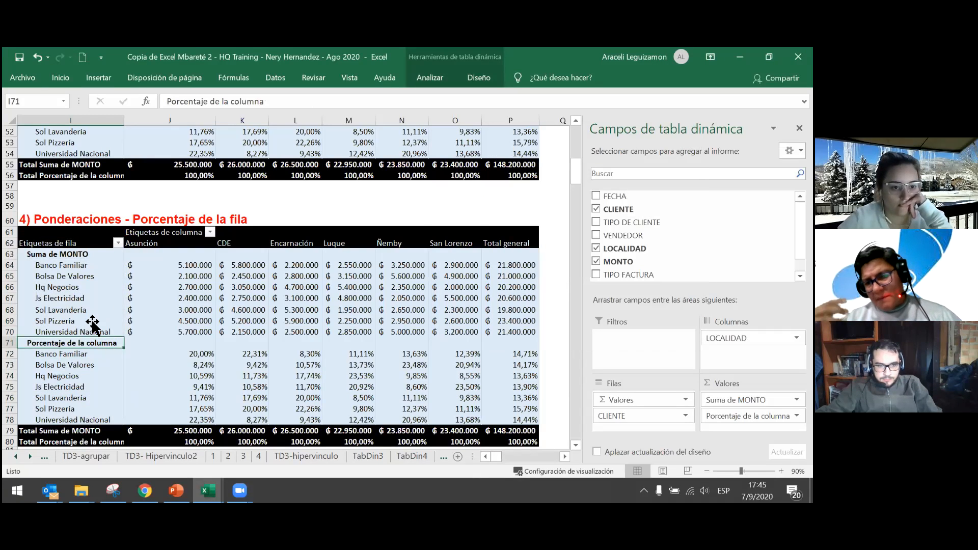
key(F2)
key(BackSpace)
key(BackSpace)
key(BackSpace)
key(BackSpace)
key(BackSpace)
key(BackSpace)
key(BackSpace)
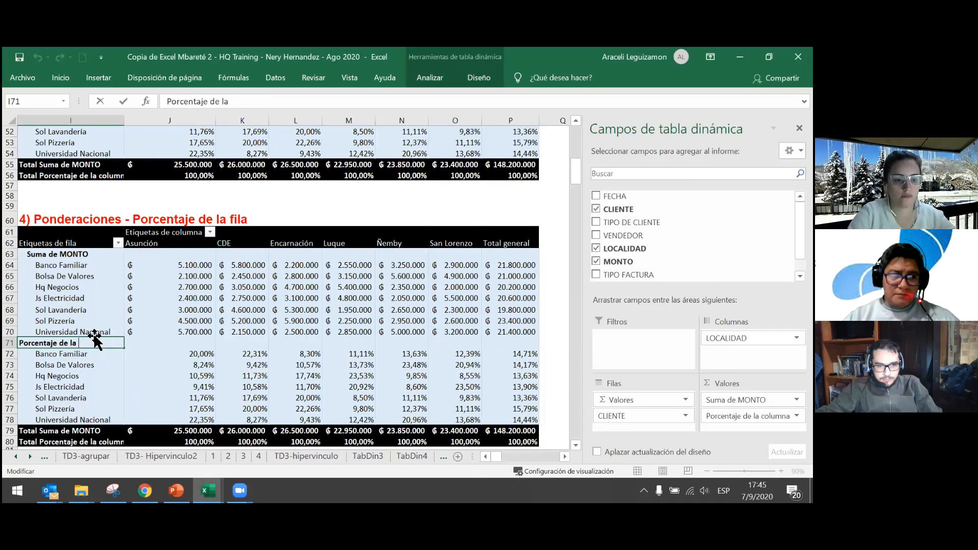
text(fila)
key(Return)
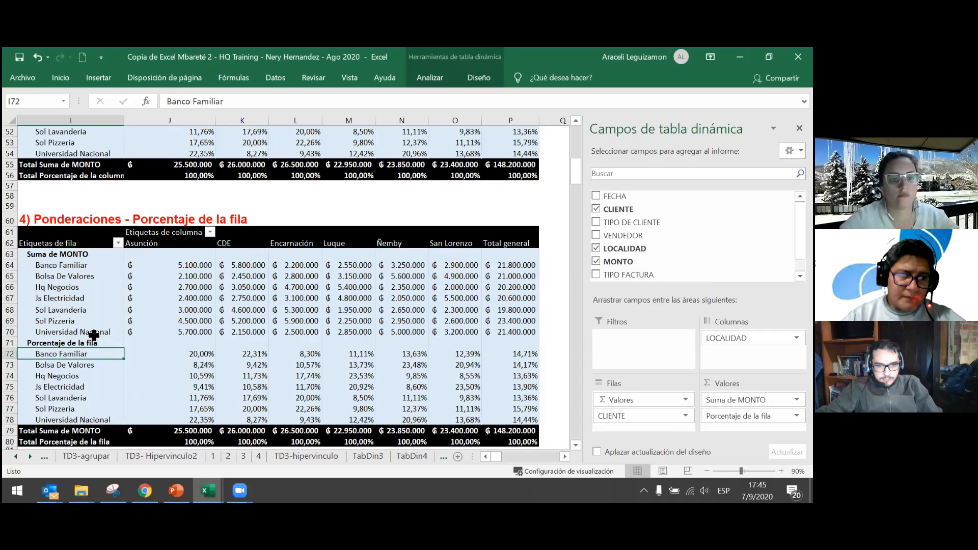
Step: Show the "Porcentaje de la fila" field's values as "% del total de filas"
double_click(95, 346)
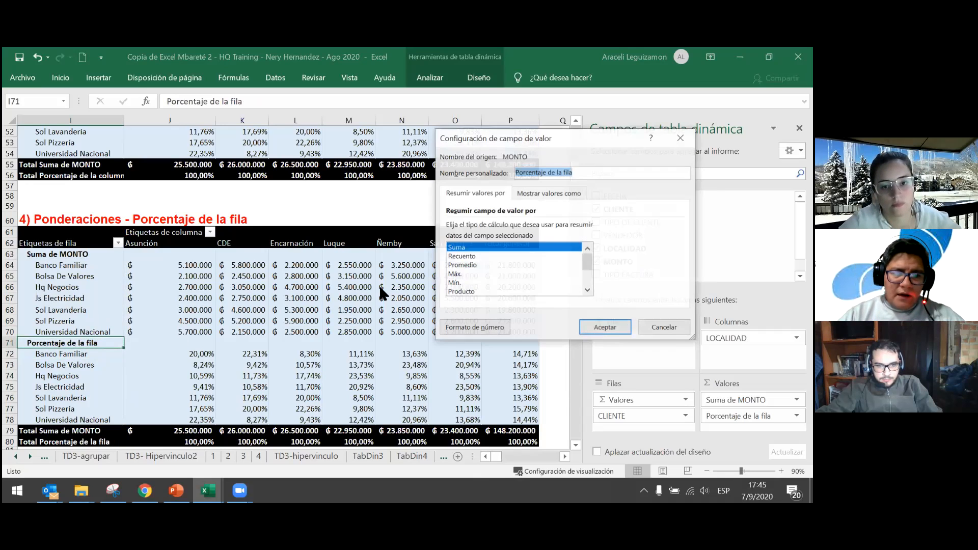
click(540, 193)
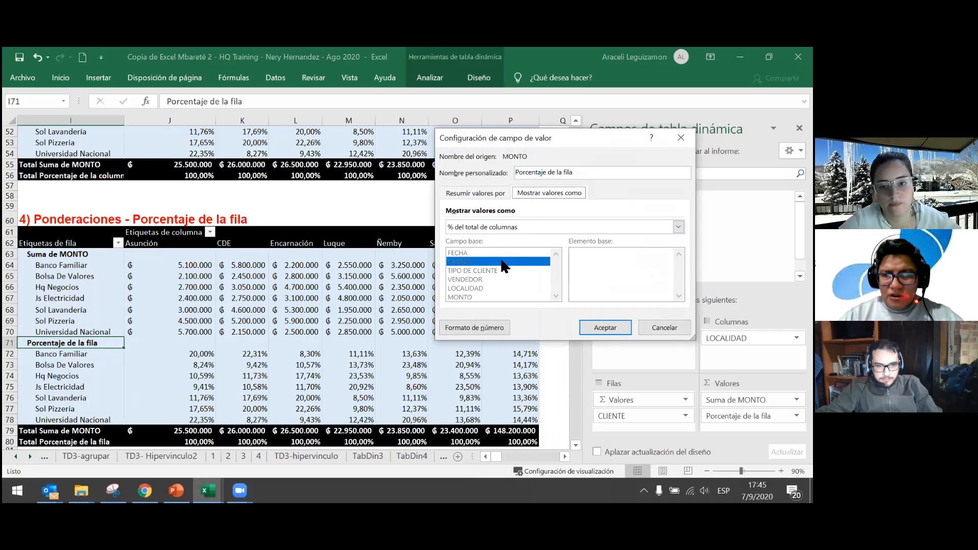
click(507, 227)
click(504, 265)
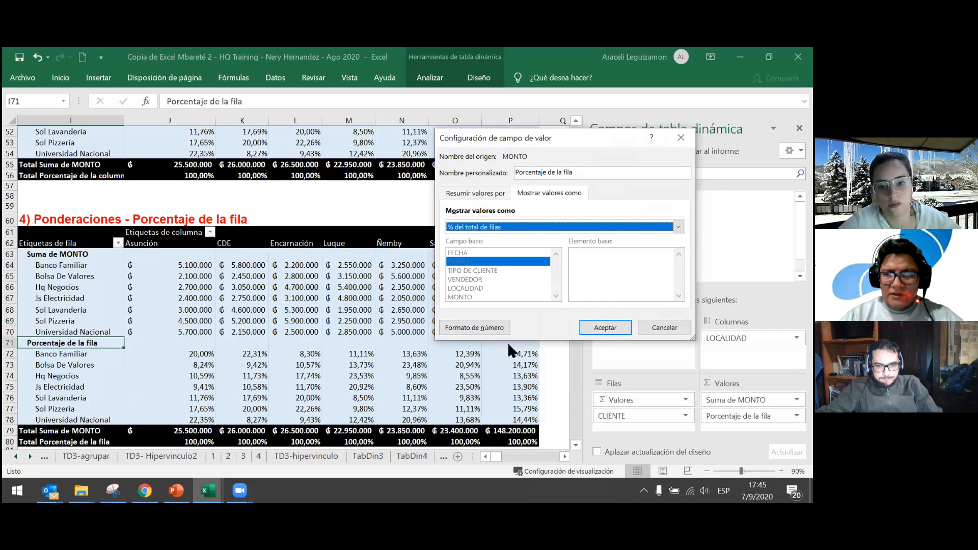
click(607, 329)
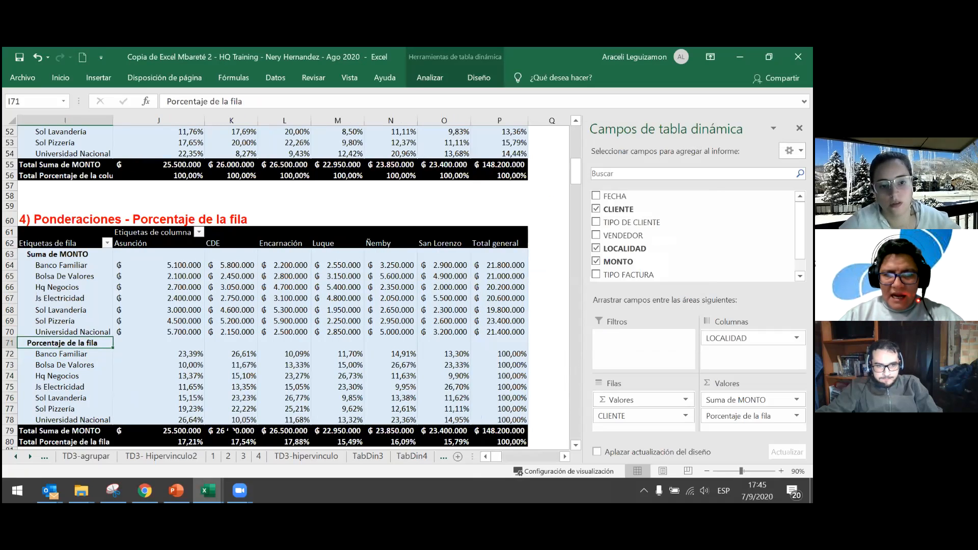
Step: Check the sums of Banco Familiar's row percentages and of the Asunción column's percentages in the section 4 pivot table
scroll(317, 377, down, 1)
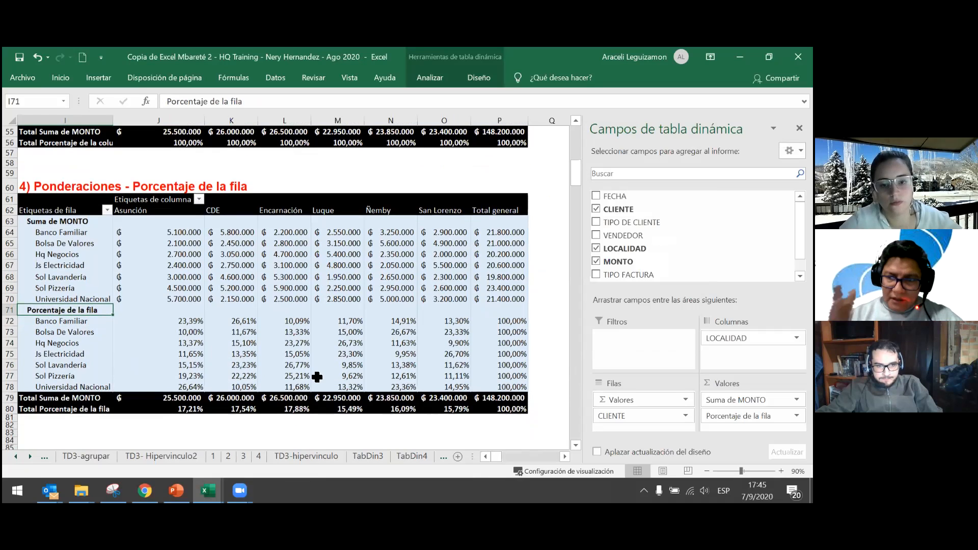
drag(196, 321, 436, 320)
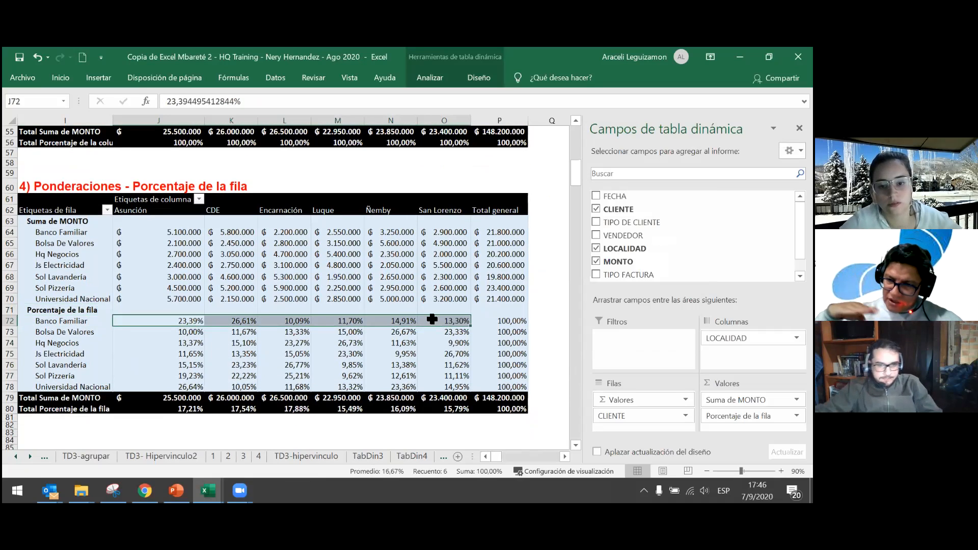
click(426, 346)
click(363, 426)
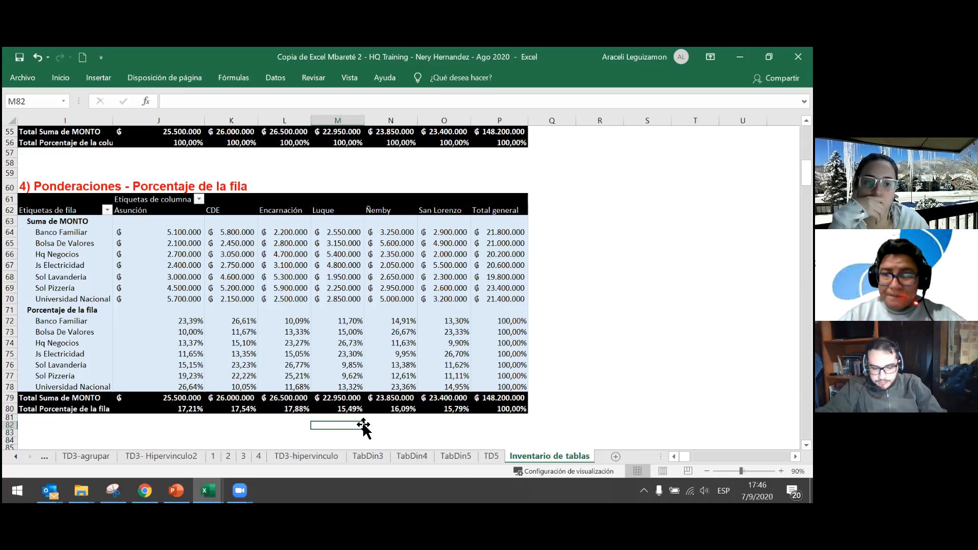
drag(193, 387, 192, 321)
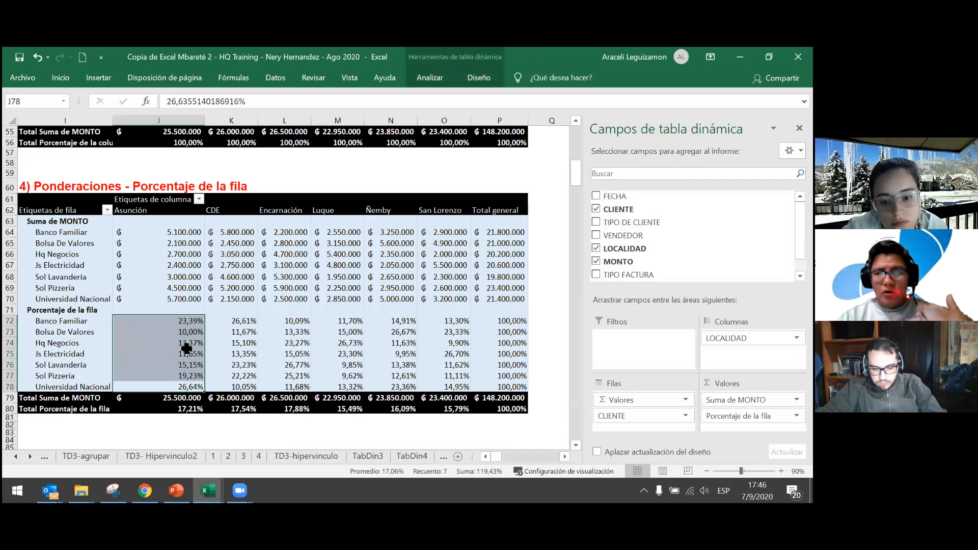
click(285, 371)
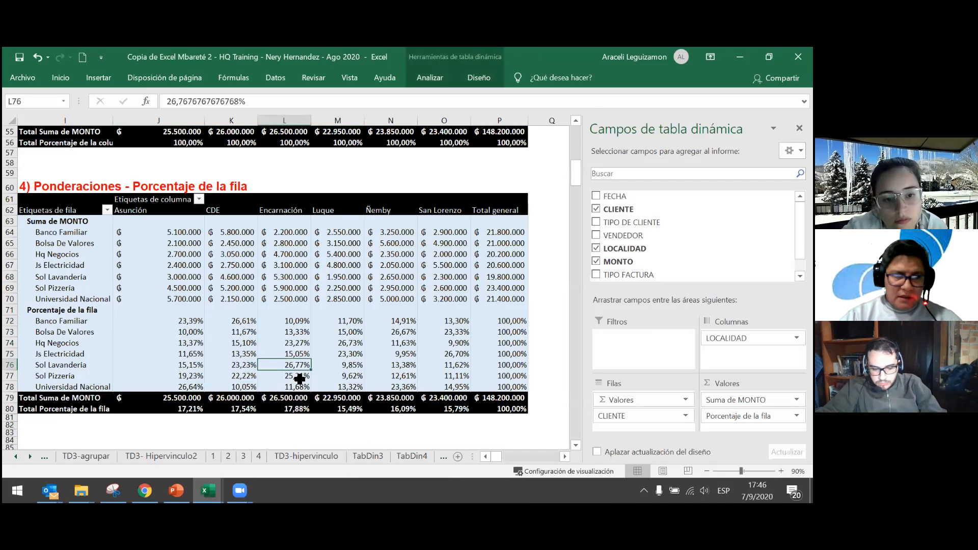
click(298, 433)
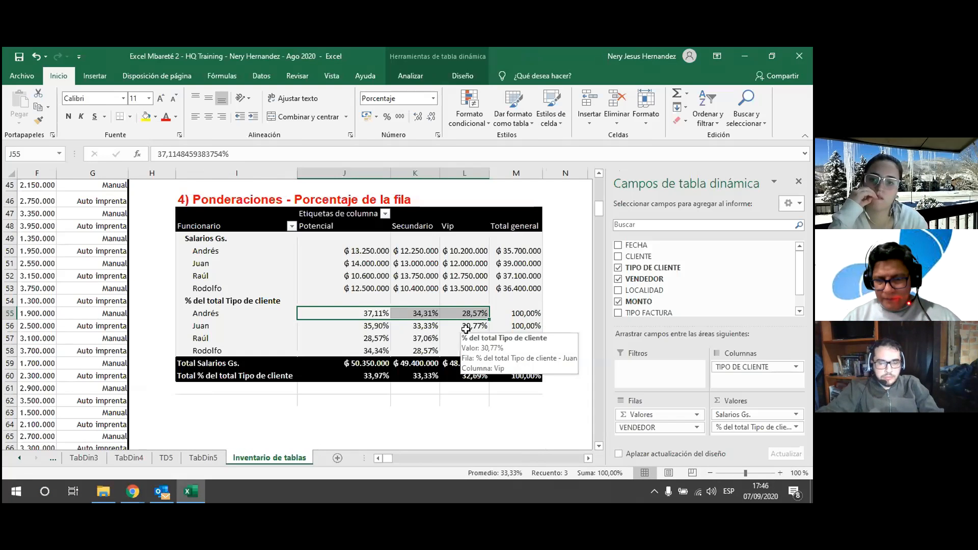
Step: Copy the "4) Ponderaciones - Porcentaje de la fila" title with its pivot table and paste it below, starting at cell I63
click(256, 314)
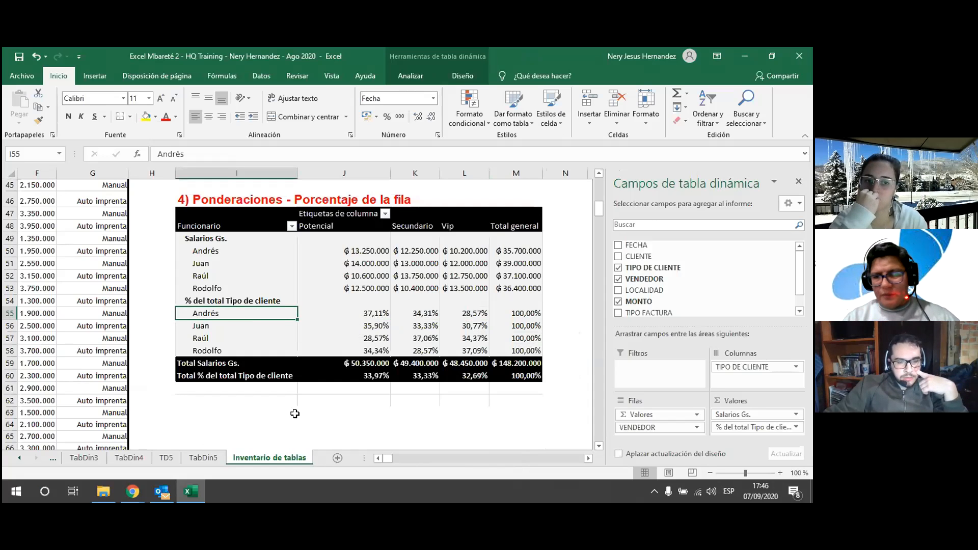
drag(234, 201, 525, 377)
key(ctrl+c)
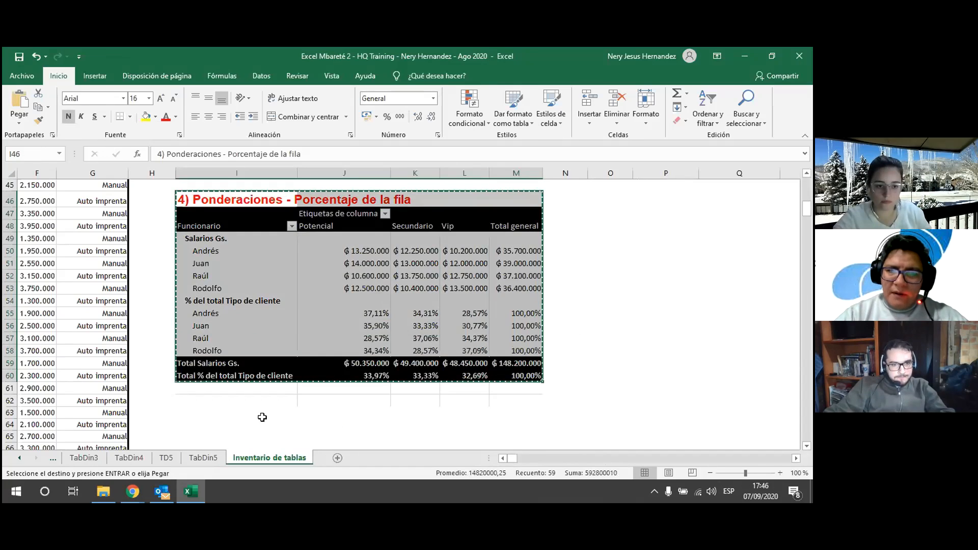
click(214, 407)
key(ctrl+v)
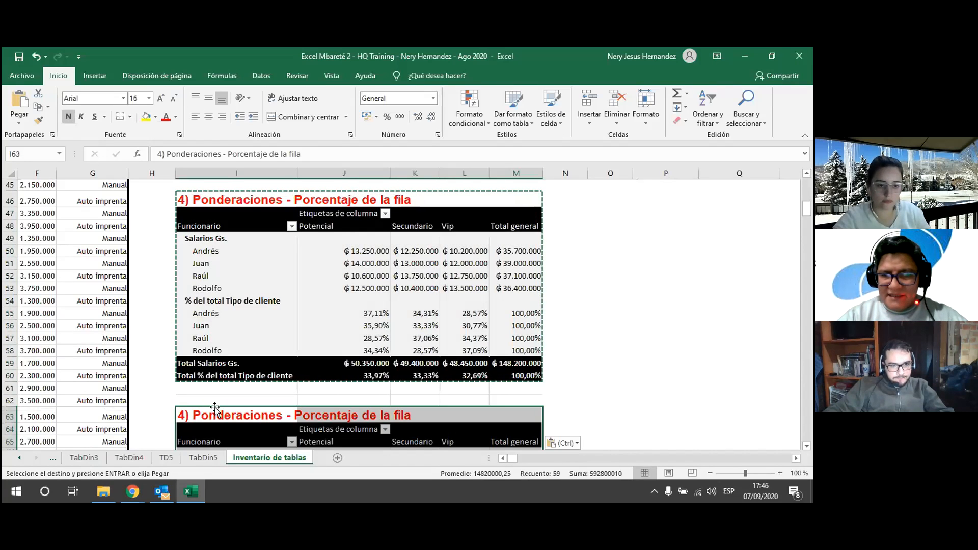
click(190, 410)
key(Escape)
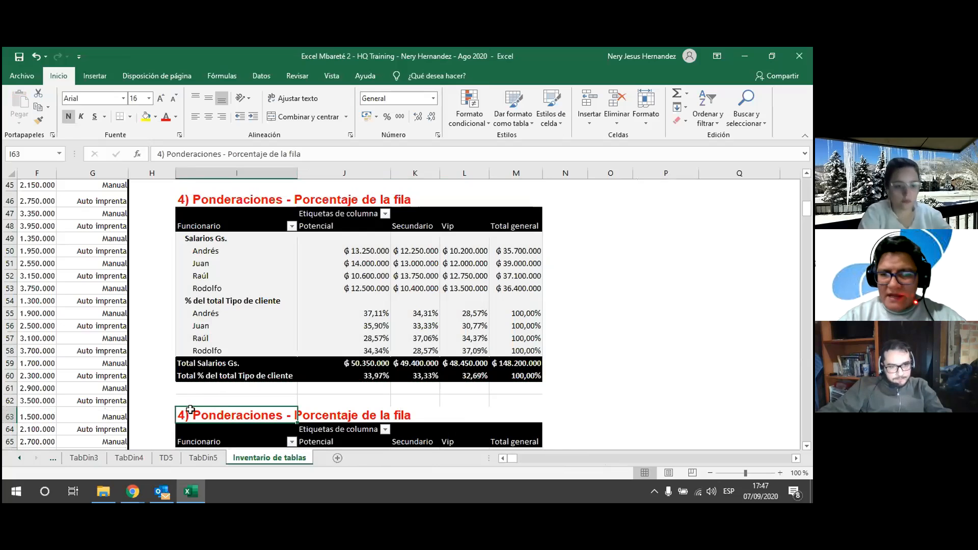
Step: Retitle the pasted pivot table in I63 as "5) Ponderación de elemento"
double_click(188, 411)
key(BackSpace)
text(5)
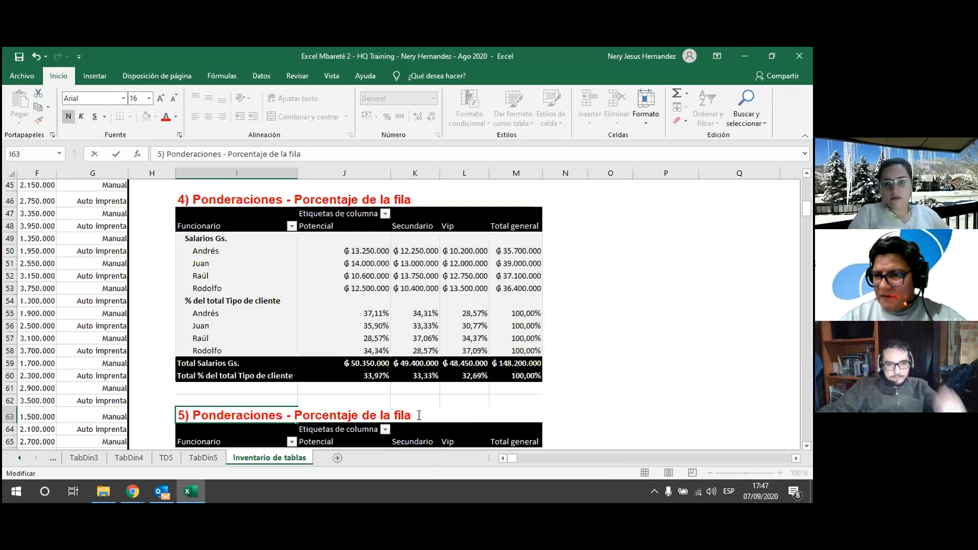
key(ctrl+shift+Left)
key(ctrl+shift+Left)
key(ctrl+shift+Left)
key(ctrl+shift+Left)
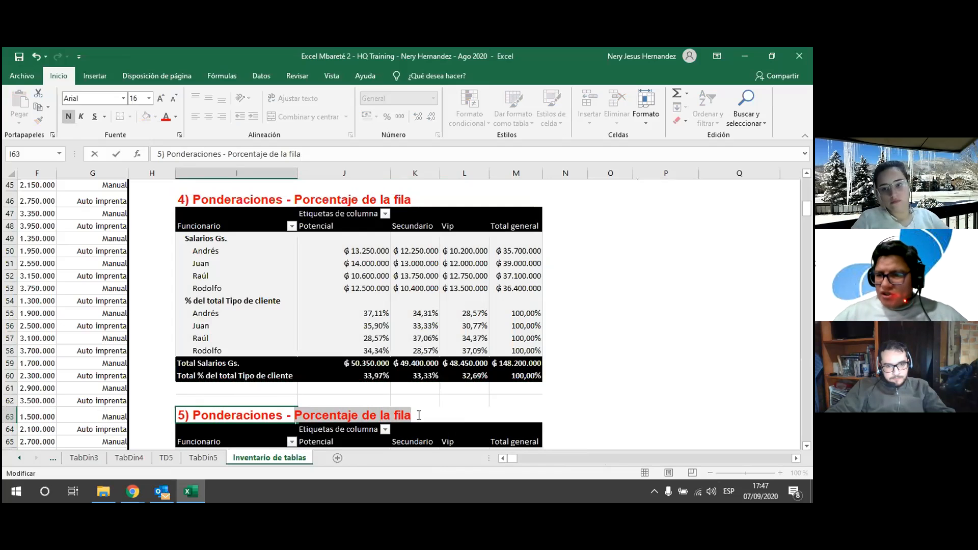
scroll(420, 413, down, 3)
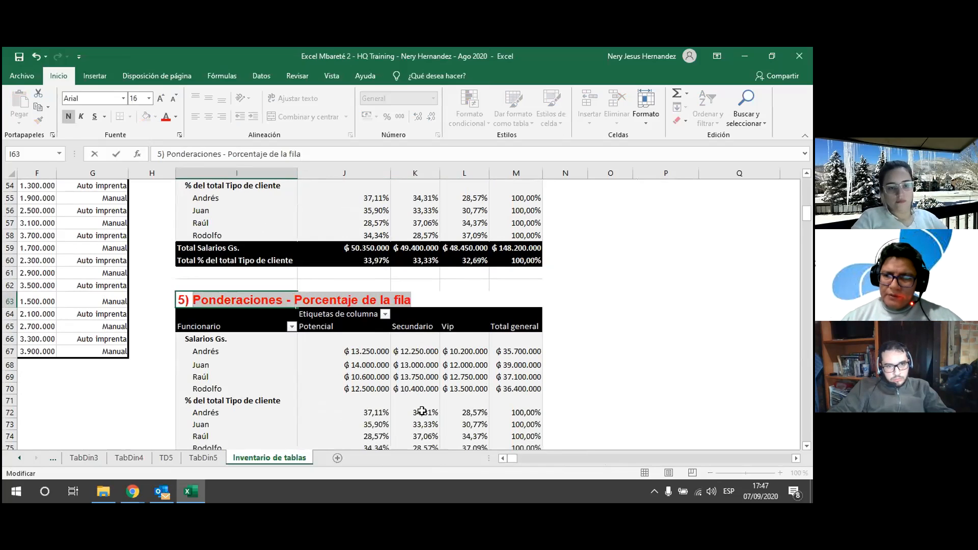
key(ctrl+shift+Right)
key(BackSpace)
key(BackSpace)
key(BackSpace)
key(BackSpace)
key(BackSpace)
key(BackSpace)
text(ión de elemetn)
key(BackSpace)
key(BackSpace)
text(nto)
key(Return)
key(Down)
key(Down)
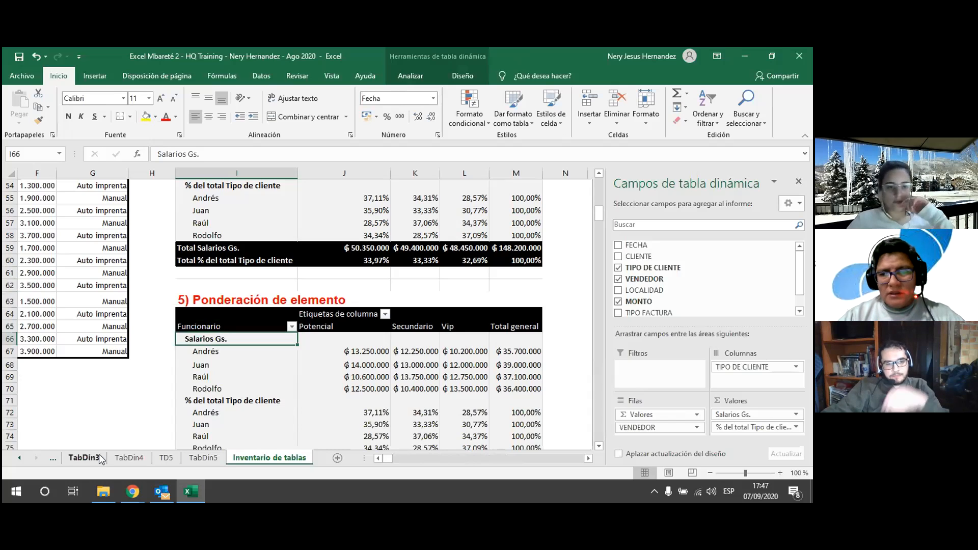
mouse_move(137, 502)
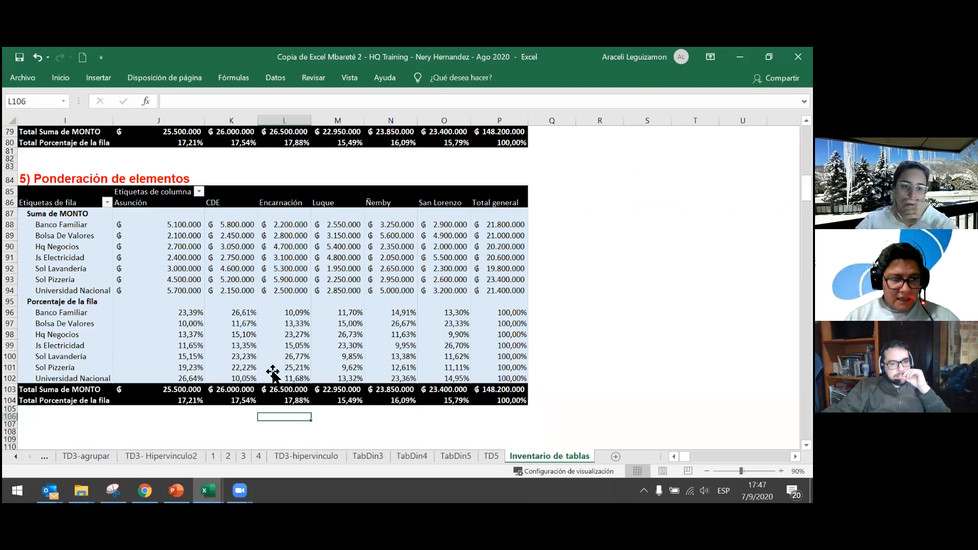
Step: Remove the LOCALIDAD field from the columns of the "5) Ponderación de elementos" pivot table
click(275, 367)
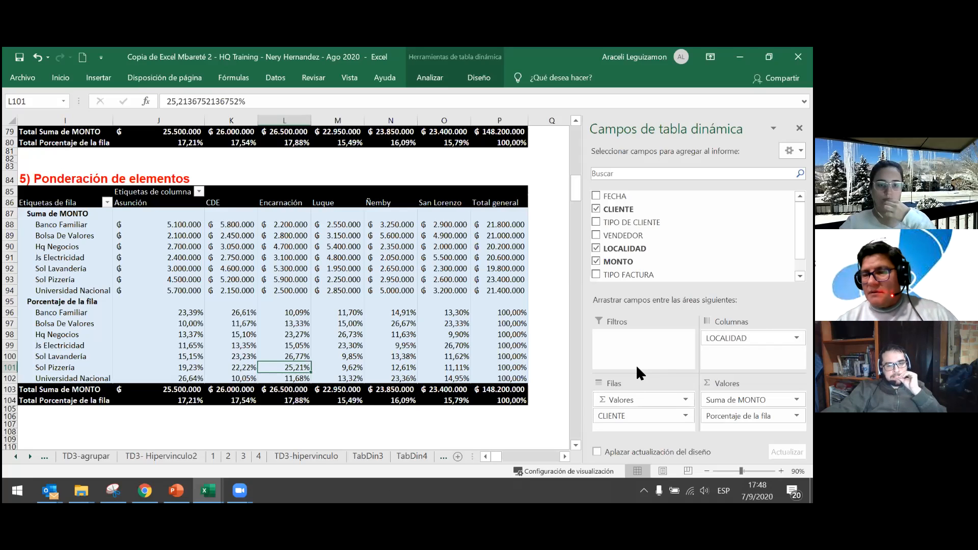
drag(729, 338, 627, 305)
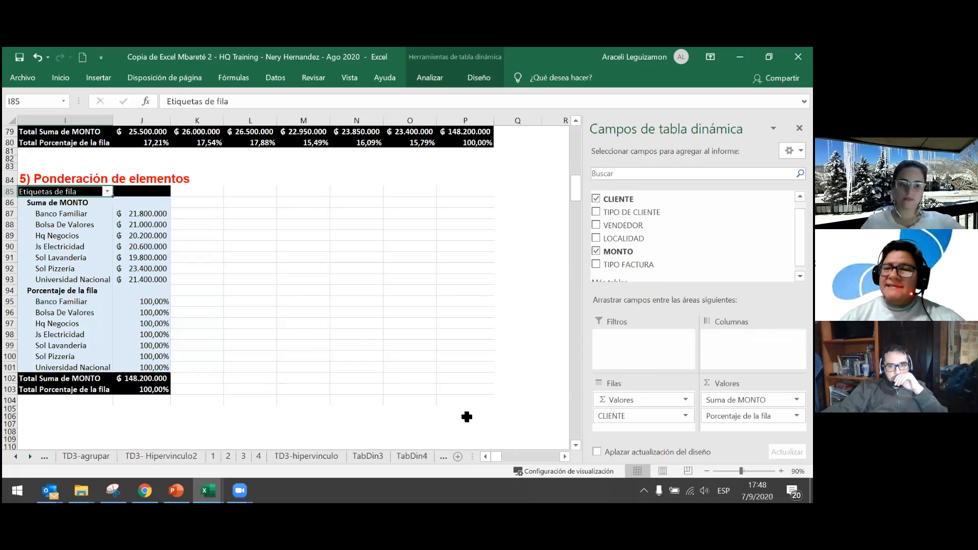
Step: Add filters to the header row of the PLANILLA DE TRABAJO source data, from FECHA to TIPO FACTURA
click(485, 457)
click(485, 456)
click(486, 456)
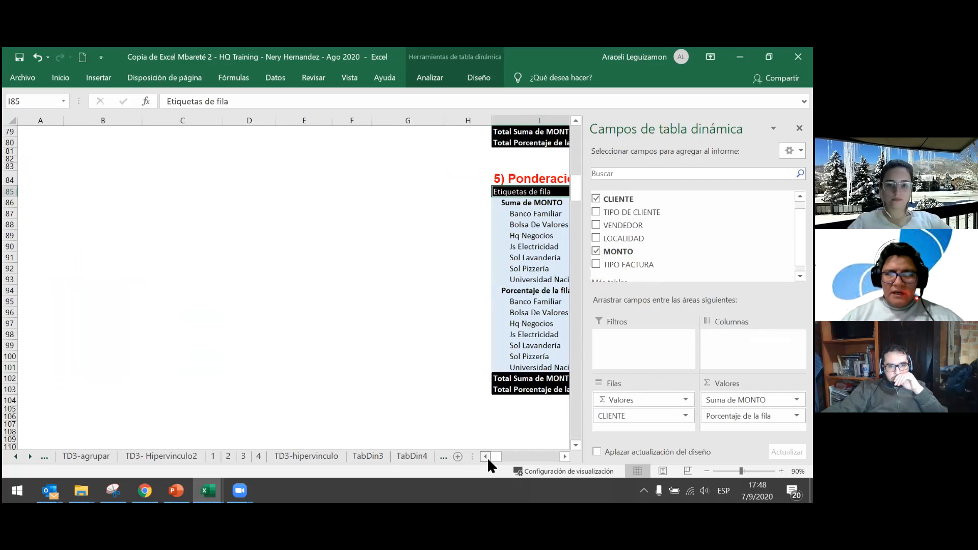
scroll(338, 316, up, 6)
scroll(338, 316, up, 12)
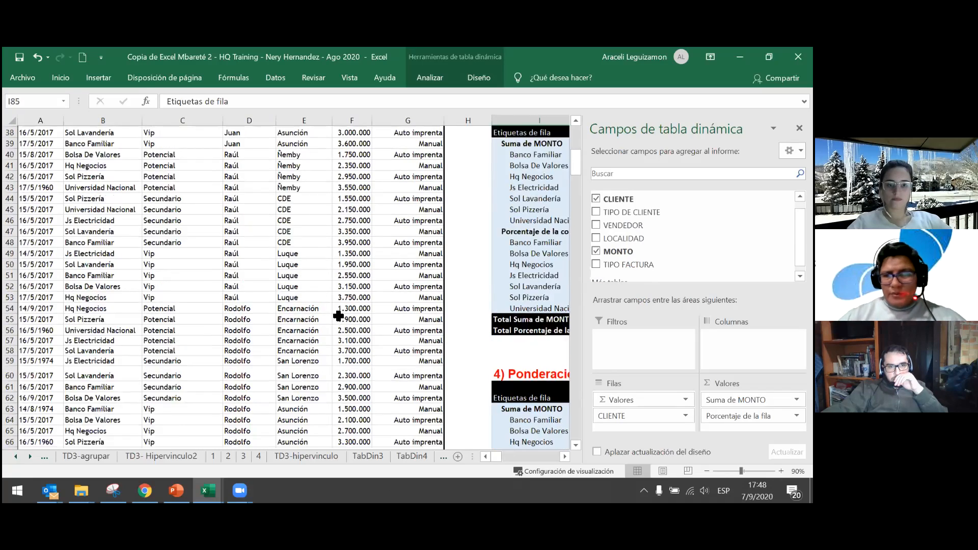
click(29, 231)
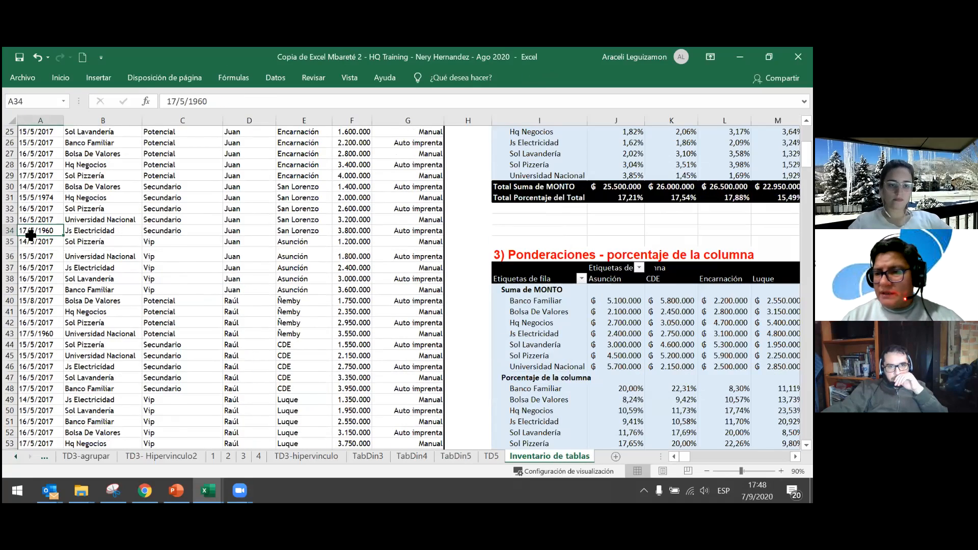
key(ctrl+Home)
key(Down)
key(Down)
key(Down)
key(Down)
key(Down)
key(Down)
key(Down)
key(Down)
key(Down)
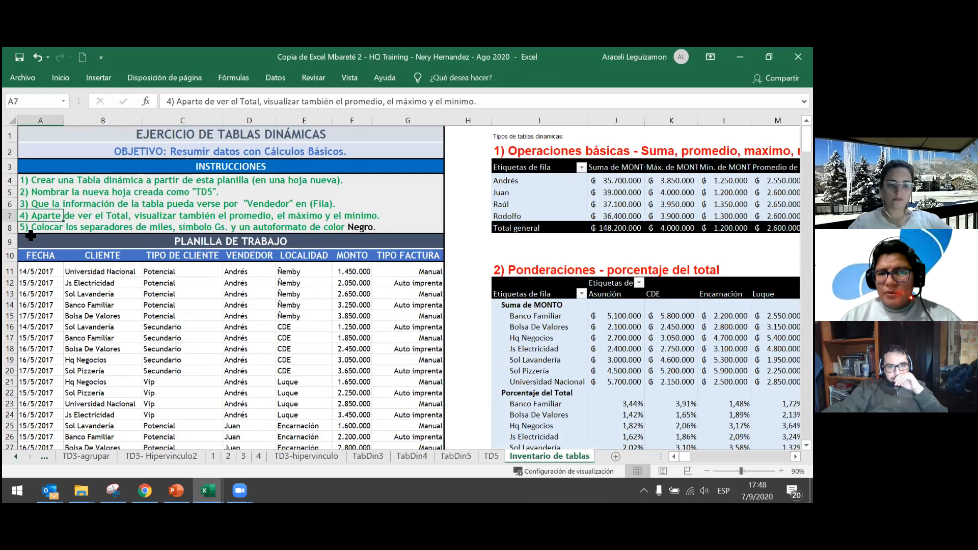
key(ctrl+shift+Right)
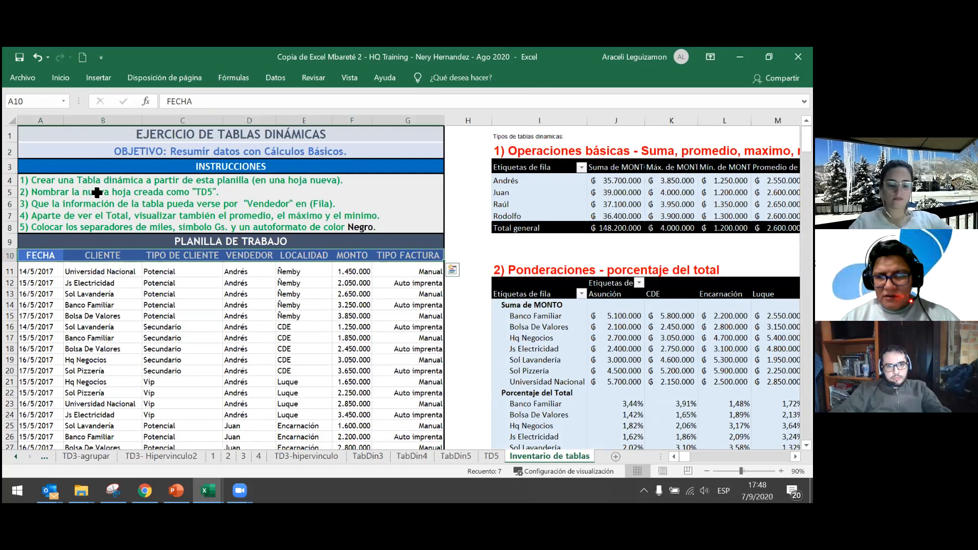
key(ctrl+shift+l)
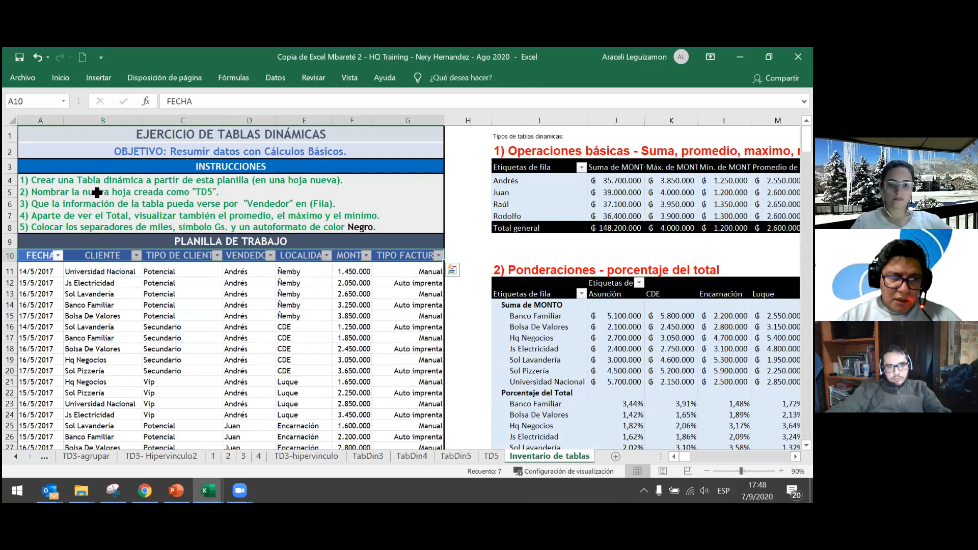
key(Down)
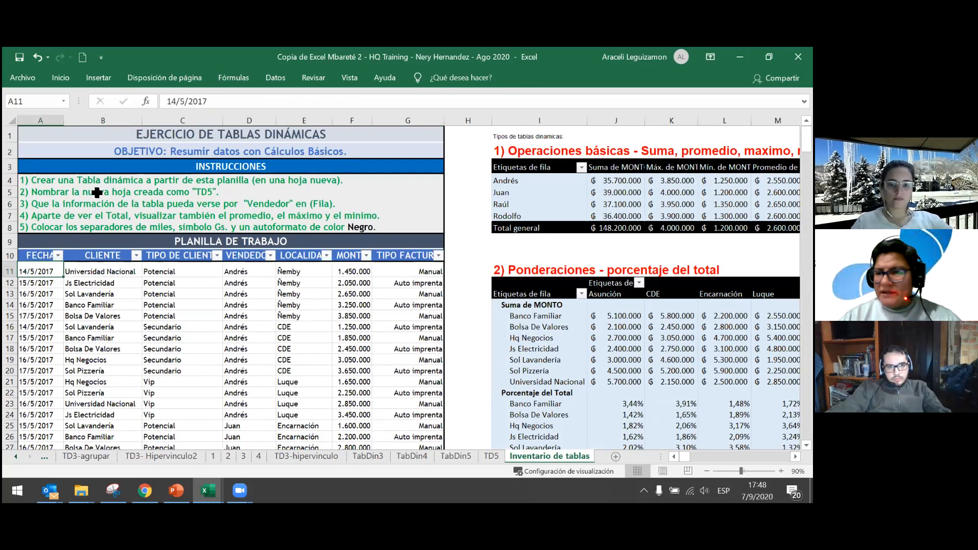
Step: Review the filter lists of the source data's FECHA, CLIENTE, TIPO DE CLIENTE, VENDEDOR, LOCALIDAD and TIPO FACTURA columns without filtering
click(58, 256)
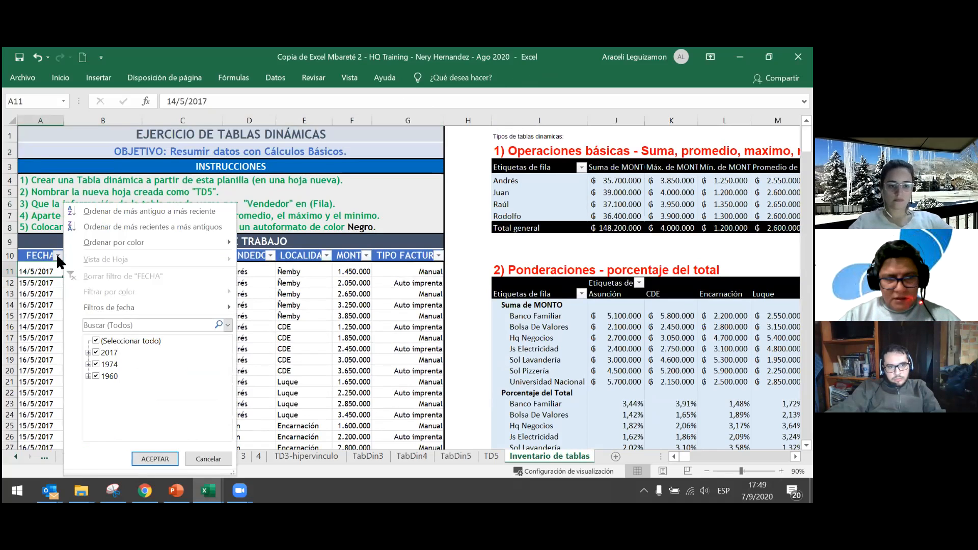
click(56, 253)
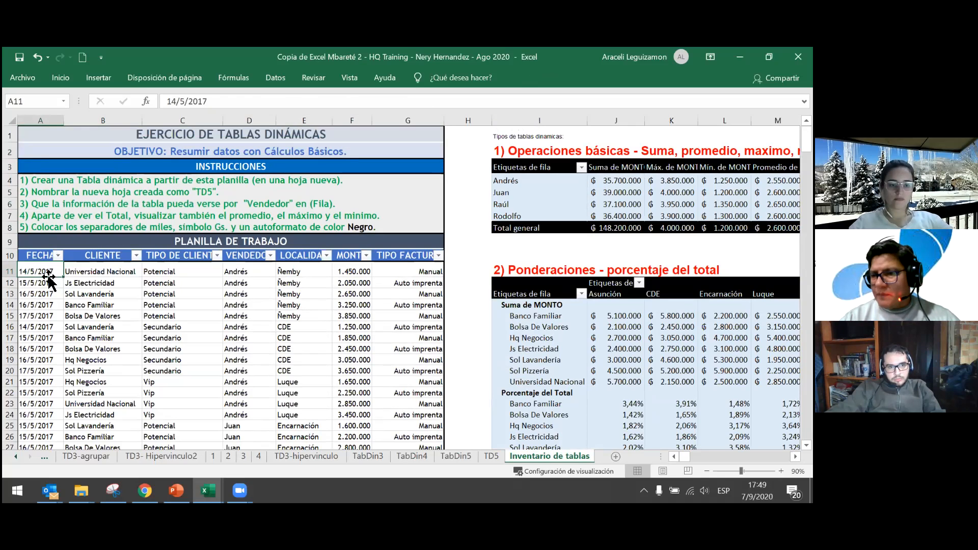
click(136, 256)
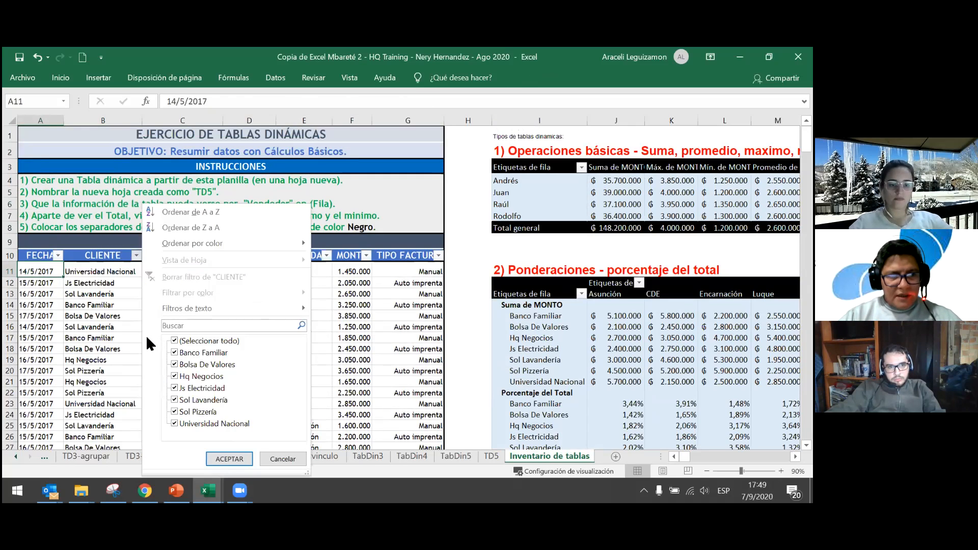
key(Escape)
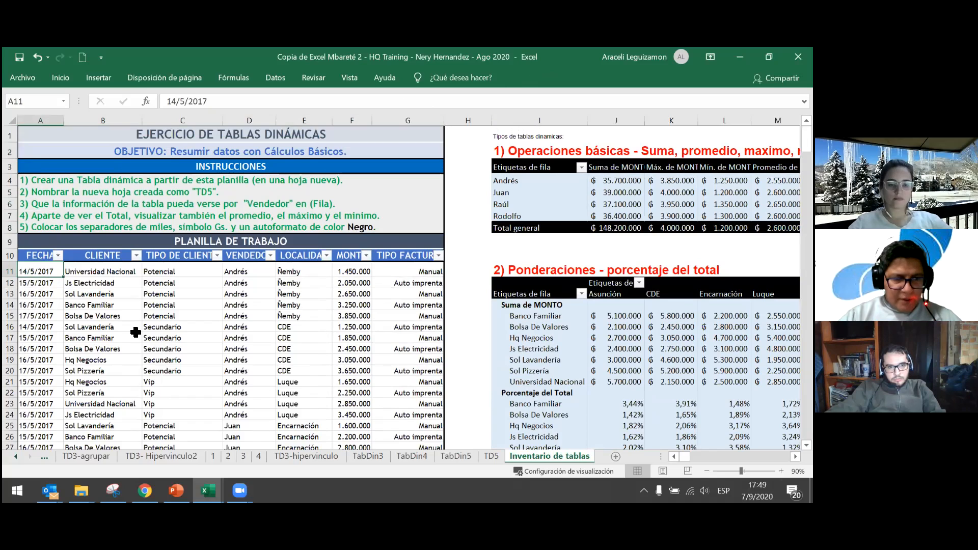
click(136, 255)
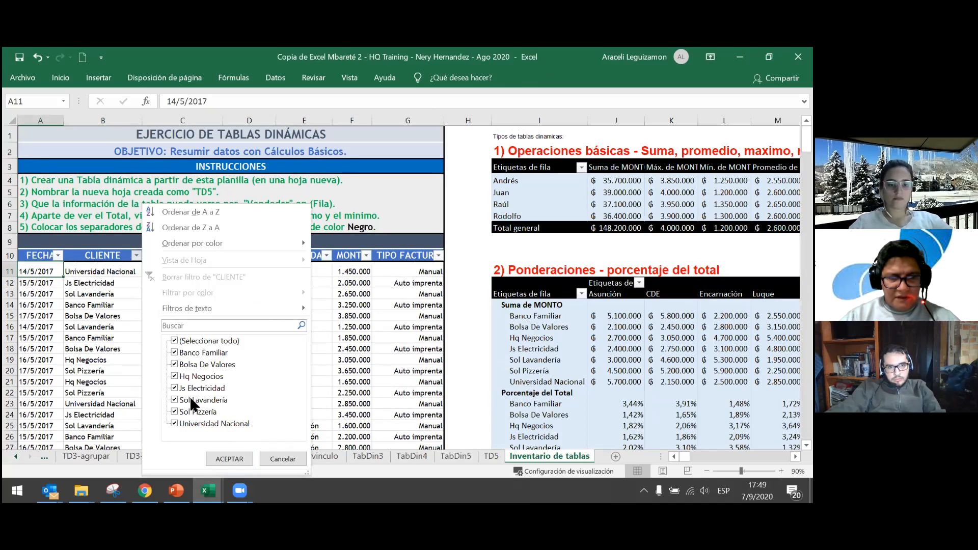
click(230, 459)
click(215, 262)
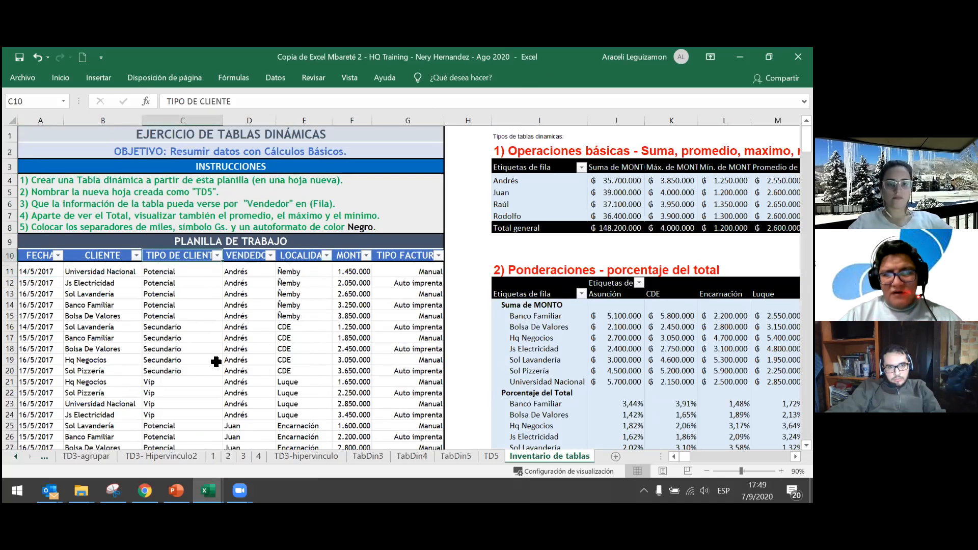
click(218, 255)
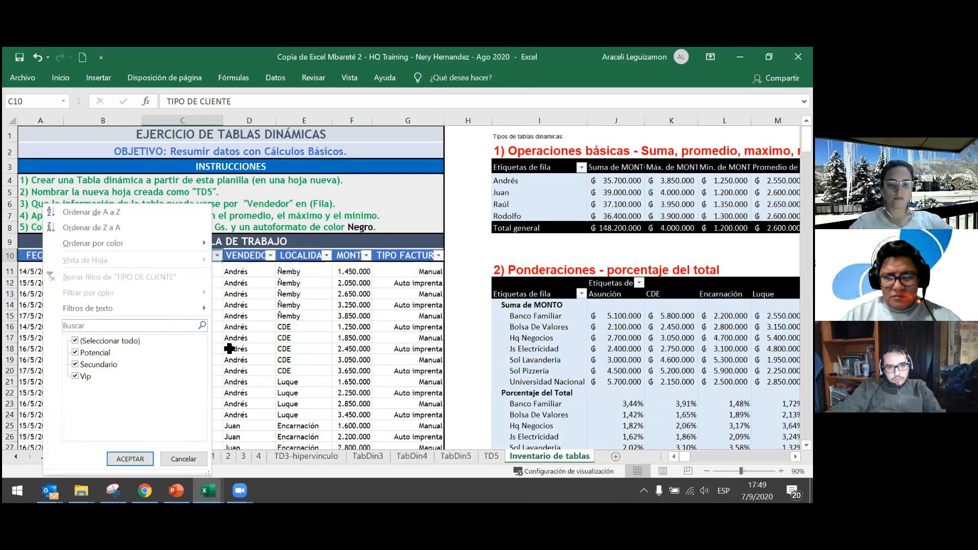
key(Escape)
click(271, 256)
key(Escape)
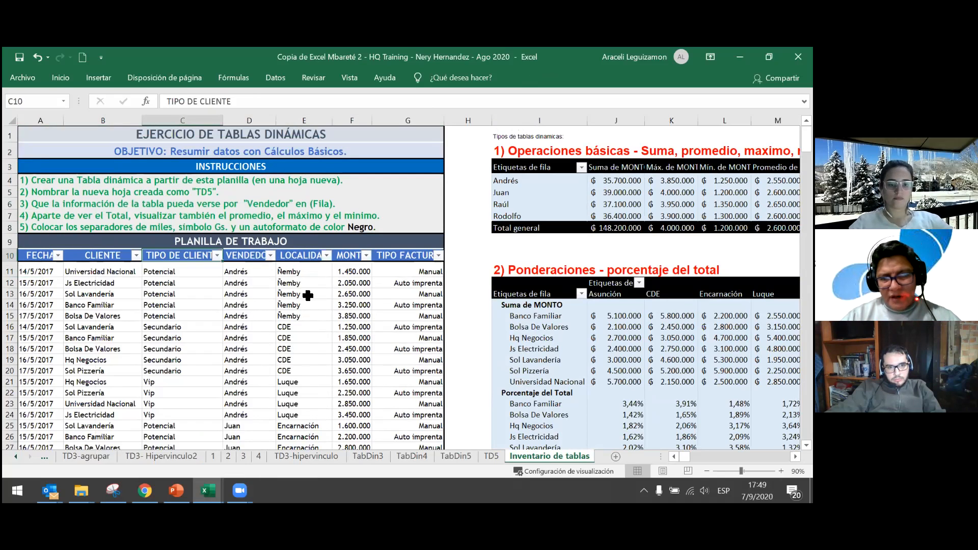
click(327, 256)
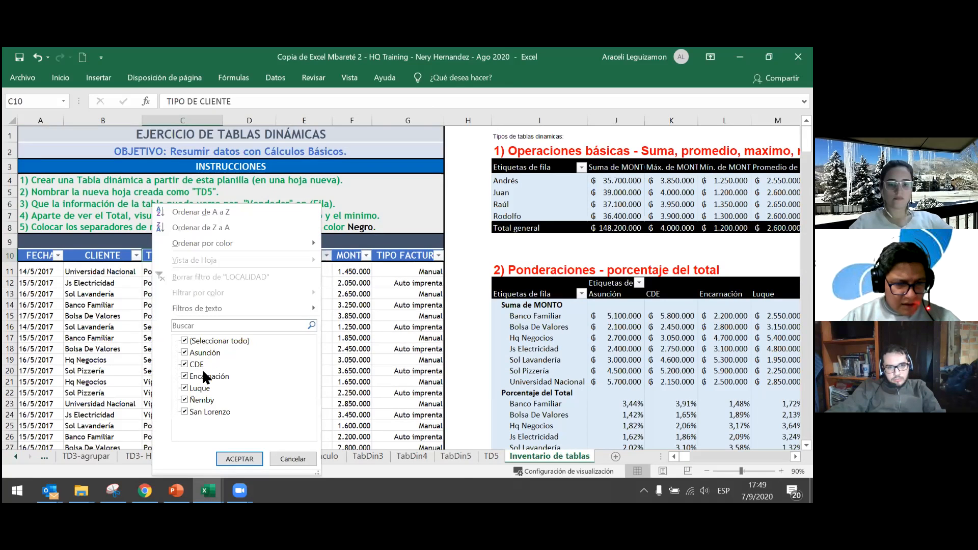
key(Escape)
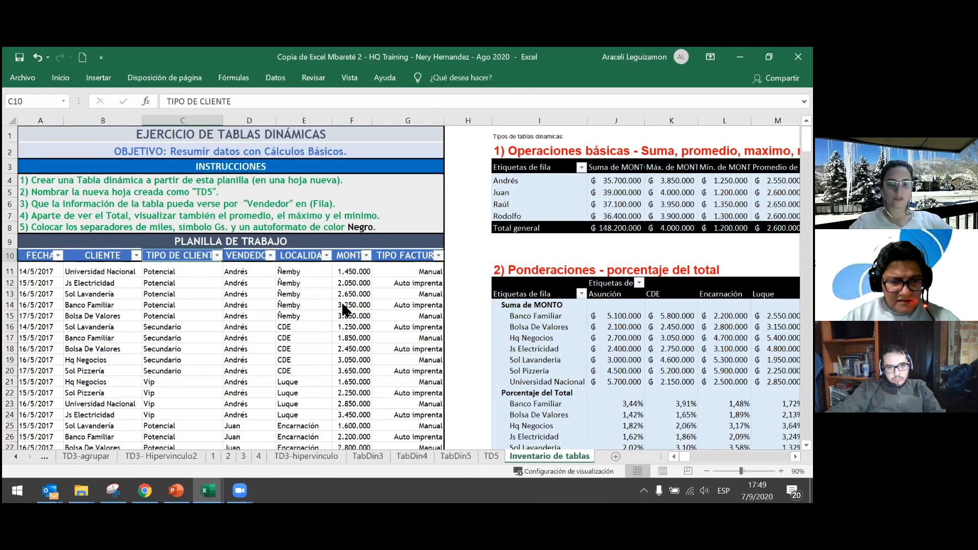
click(437, 255)
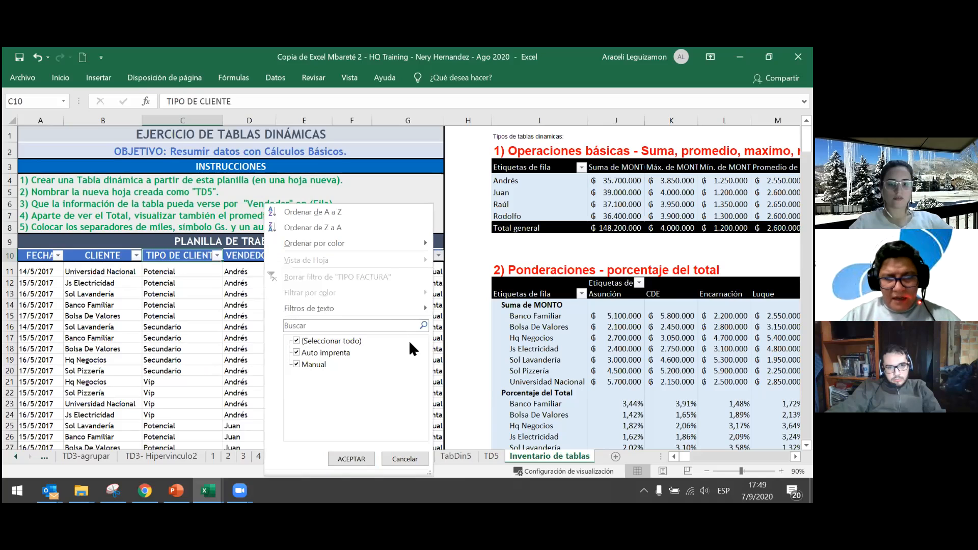
click(454, 331)
click(214, 305)
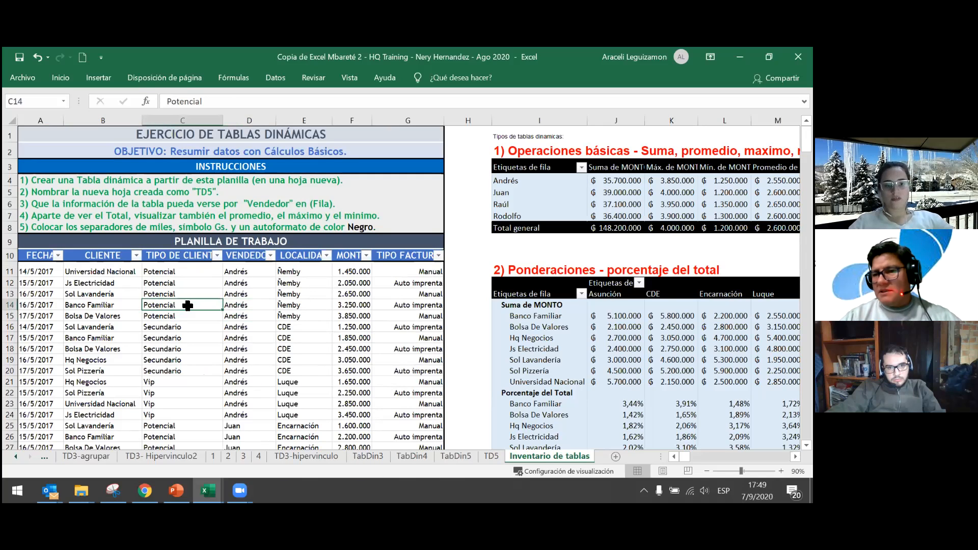
click(115, 305)
Step: Move the Valores field from rows to columns in the "5) Ponderación de elementos" pivot table and select its Porcentaje de la fila header
click(516, 373)
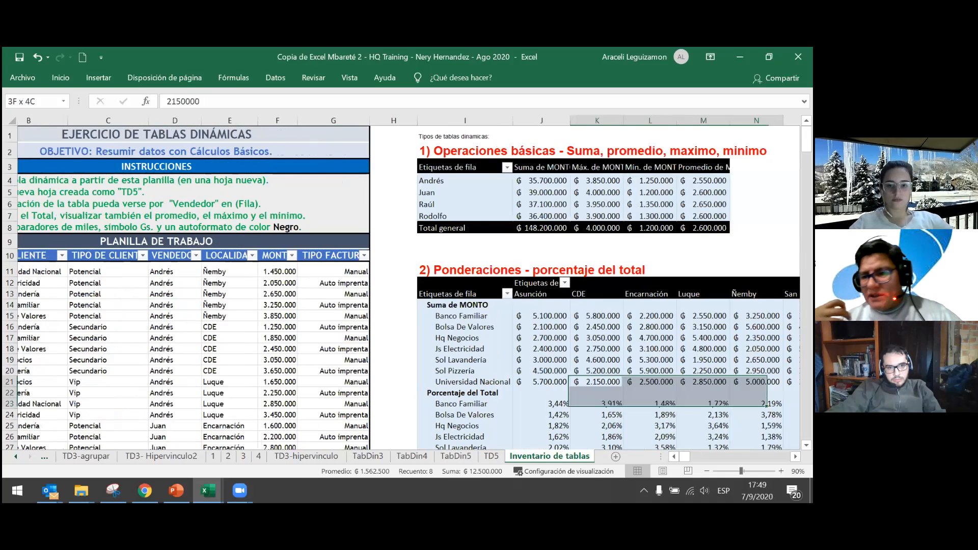
click(515, 364)
click(564, 456)
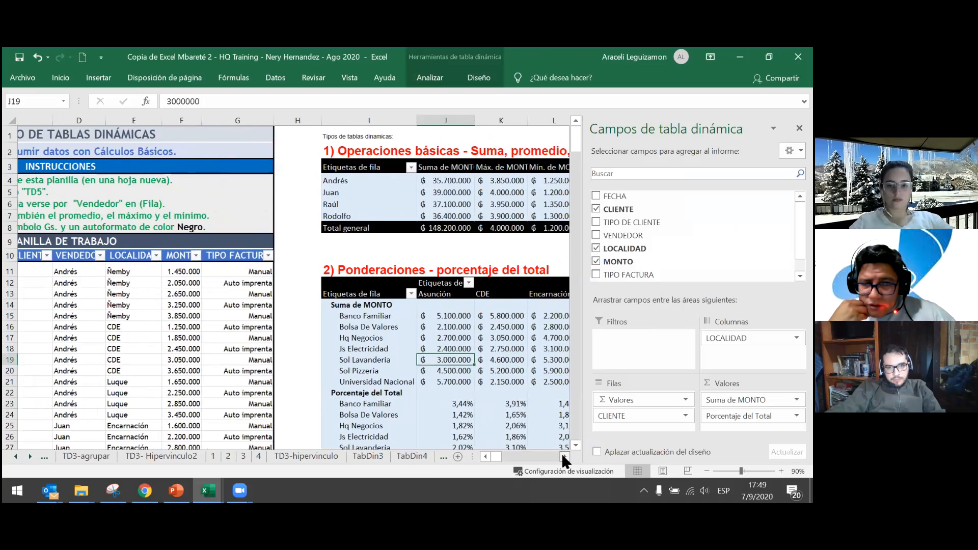
click(565, 457)
click(565, 457)
scroll(264, 419, right, 2)
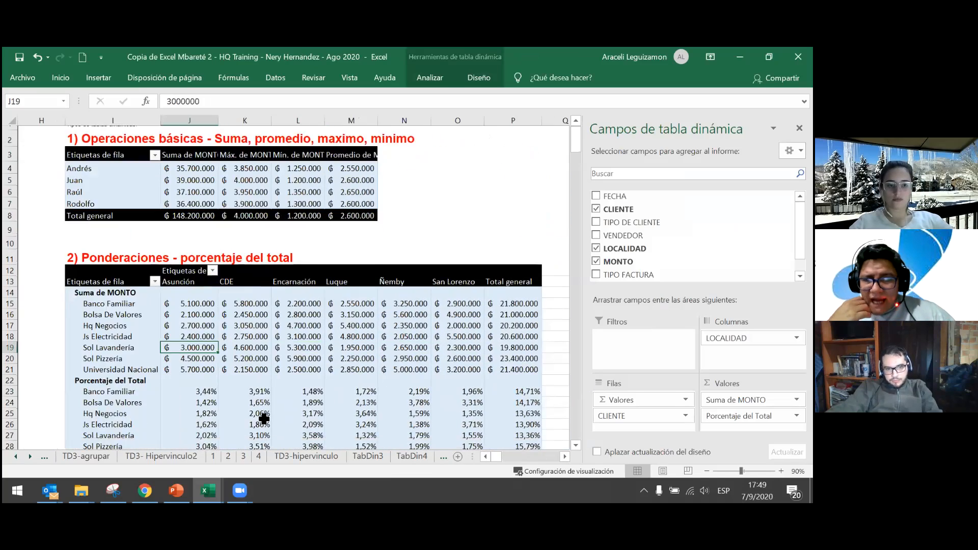
scroll(264, 418, down, 12)
scroll(264, 419, down, 14)
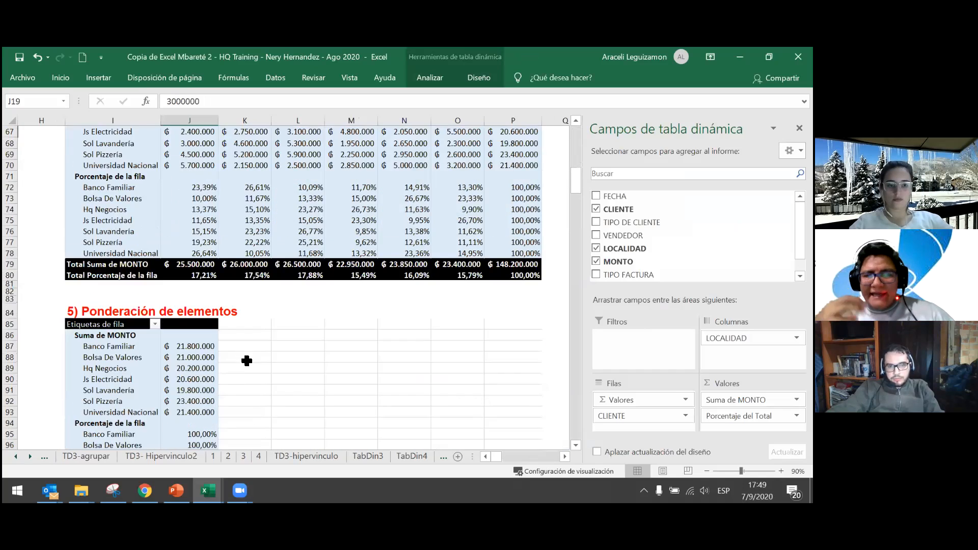
click(153, 334)
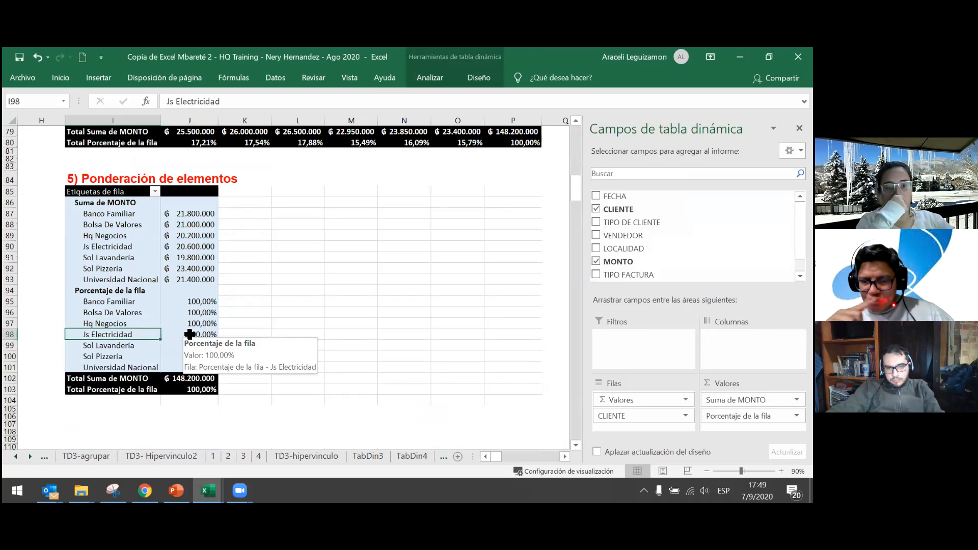
drag(640, 400, 753, 338)
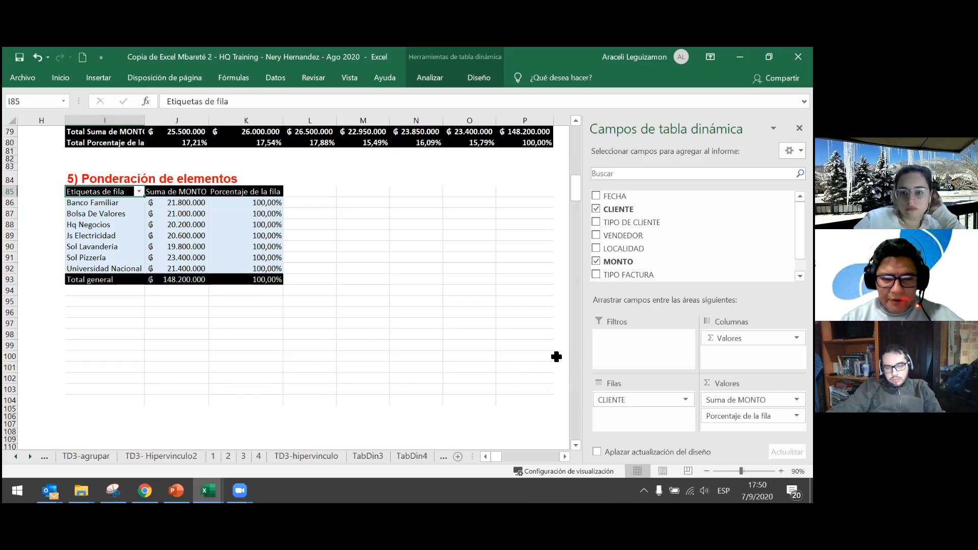
mouse_move(723, 338)
mouse_down()
mouse_move(646, 398)
mouse_move(623, 399)
mouse_move(728, 337)
mouse_up()
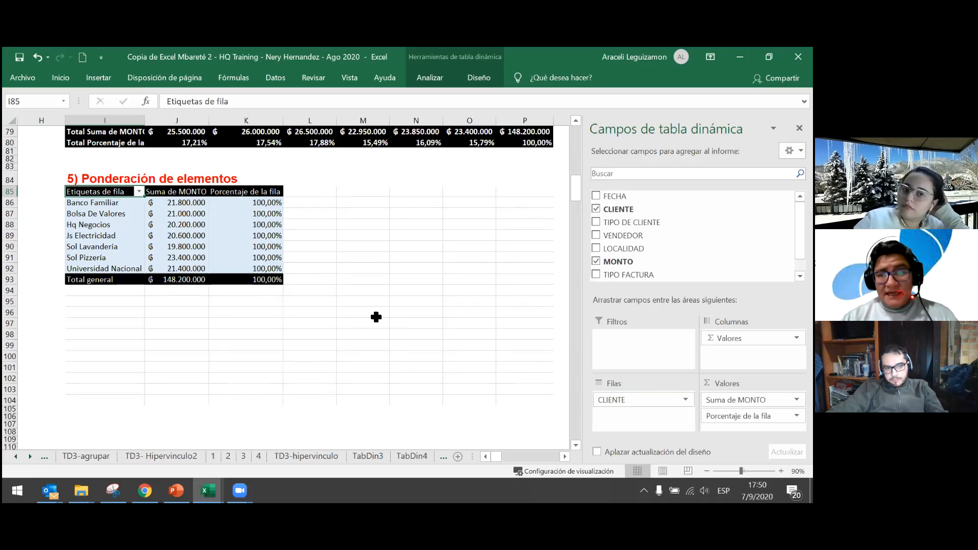
click(261, 194)
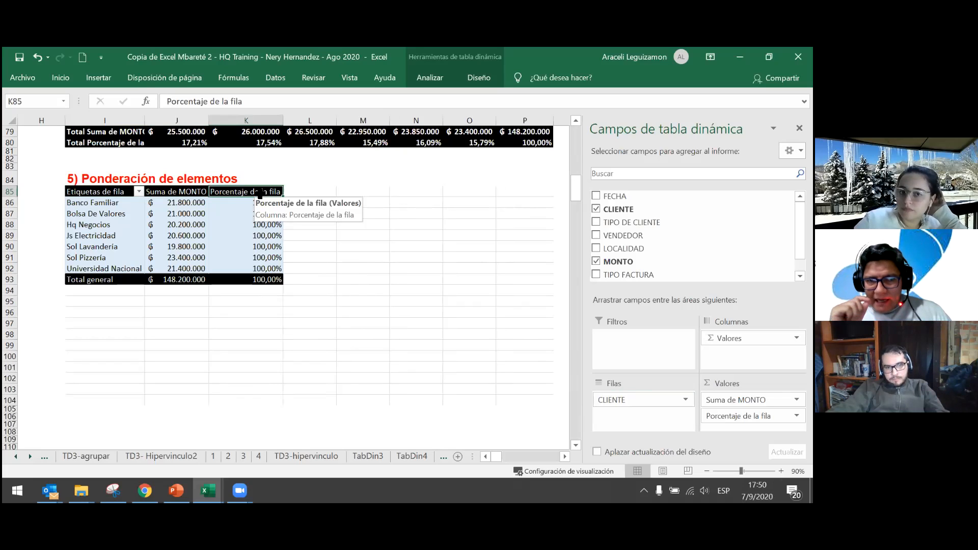
double_click(251, 194)
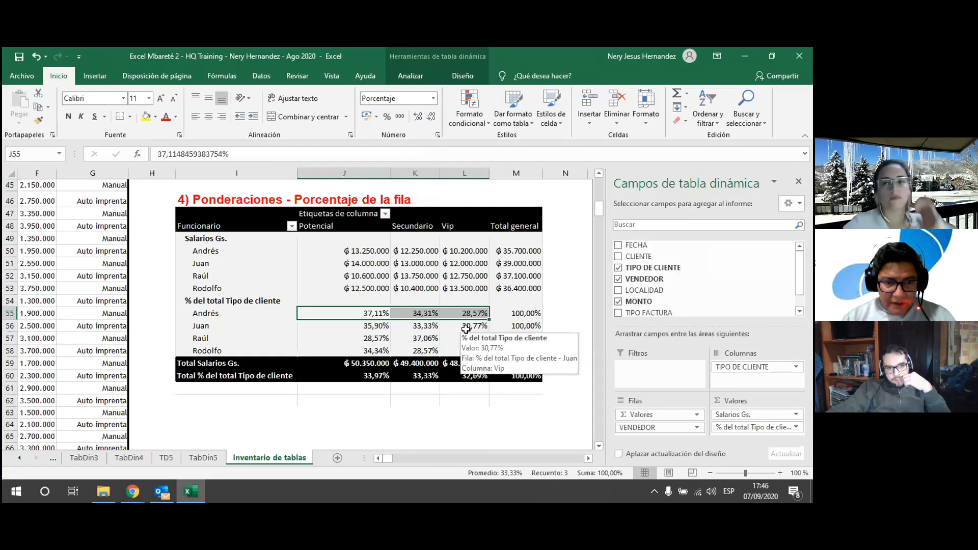
Step: Delete the extra sheet holding the Banco Familiar detail records and return to the "5) Ponderación de elemento" pivot table
click(244, 458)
right_click(252, 460)
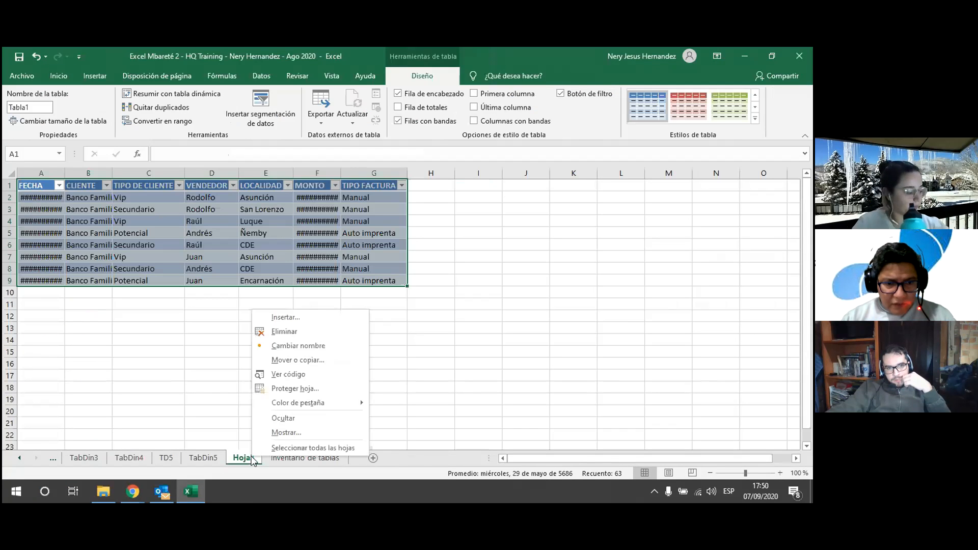
click(280, 331)
click(378, 302)
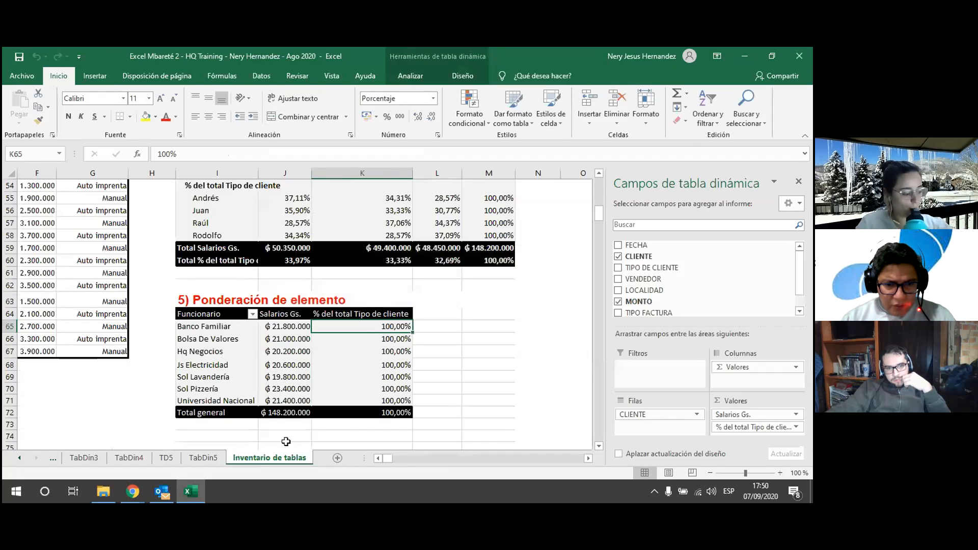
click(468, 358)
click(349, 342)
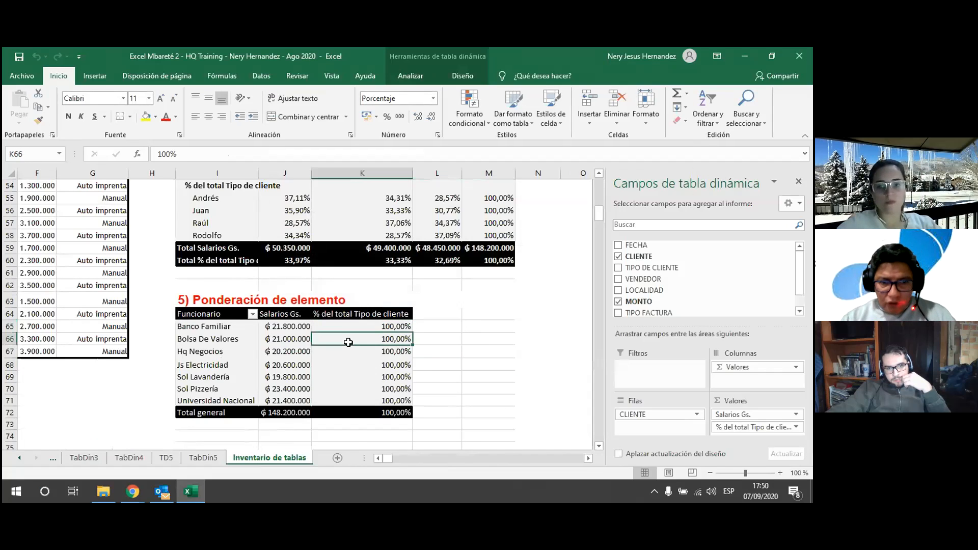
Step: Try showing the "% del total Tipo de cliente" values as Diferencia de, with base field CLIENTE and base element Bolsa De Valores
double_click(360, 315)
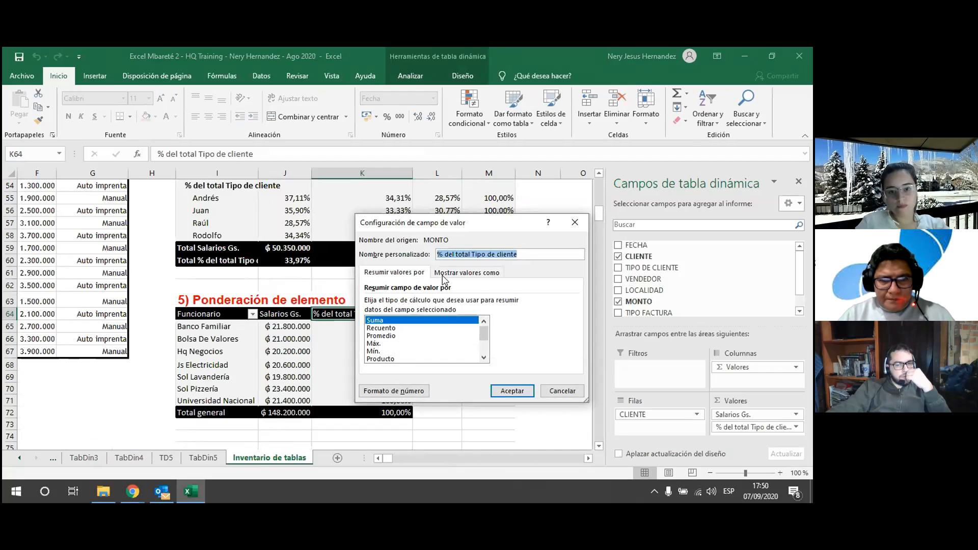
click(443, 275)
click(438, 302)
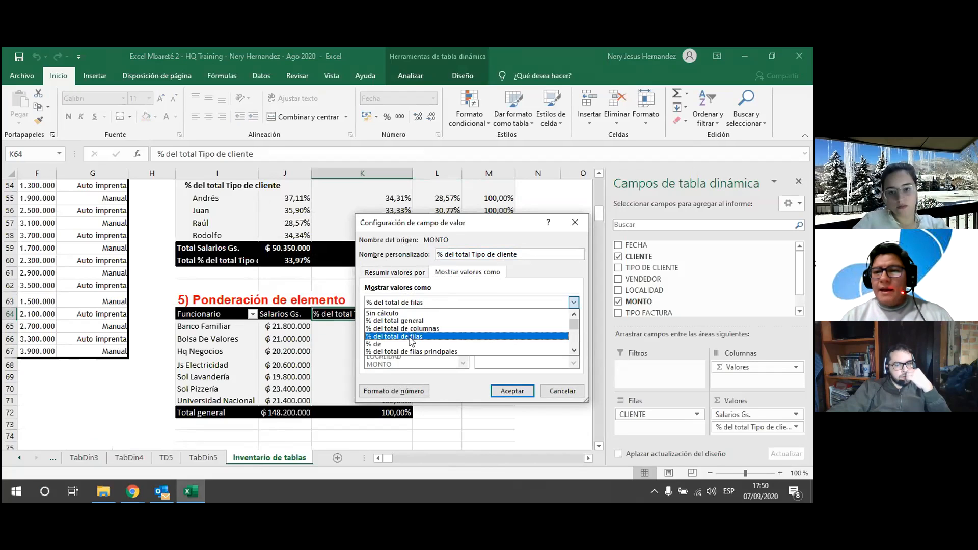
click(573, 351)
click(572, 351)
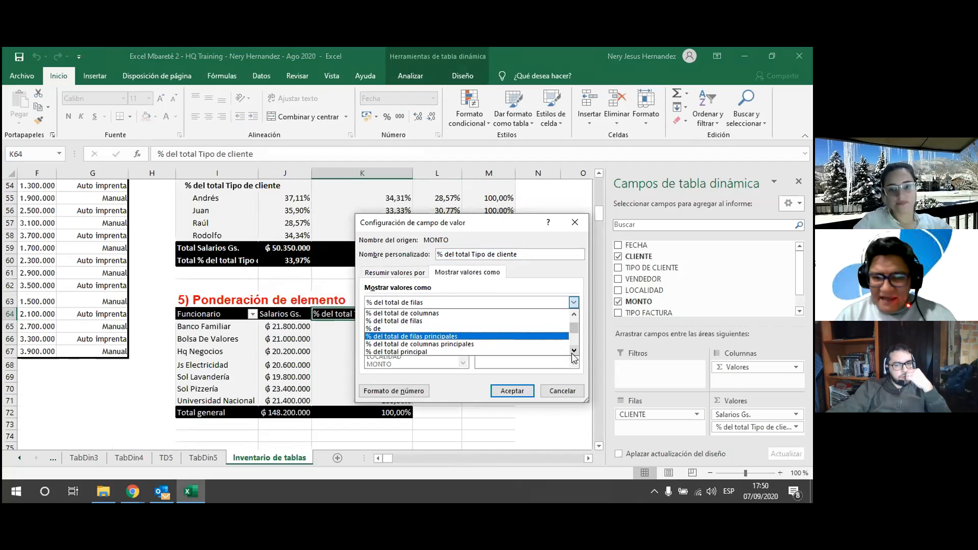
click(572, 353)
click(573, 352)
click(573, 353)
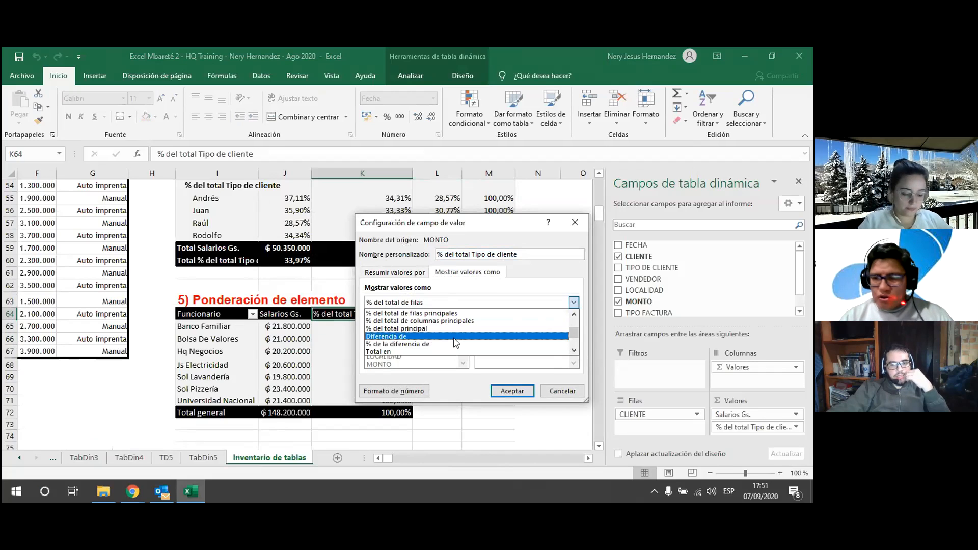
click(404, 337)
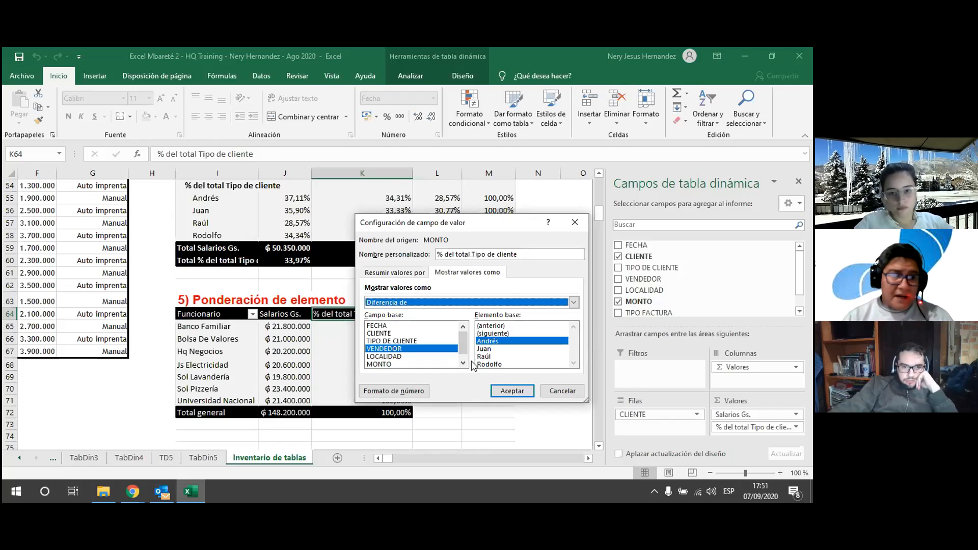
click(398, 333)
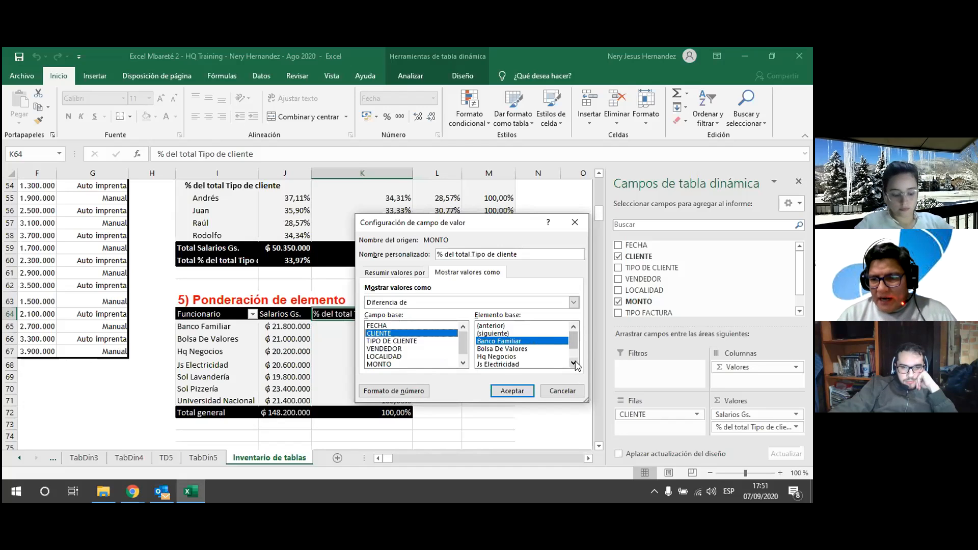
mouse_move(573, 340)
mouse_down()
mouse_move(574, 359)
mouse_move(574, 333)
mouse_up()
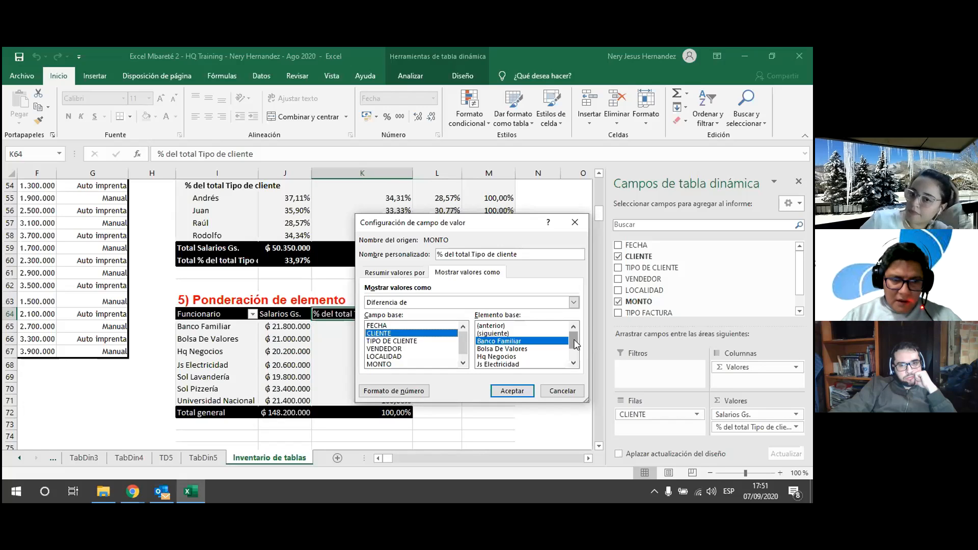
click(516, 350)
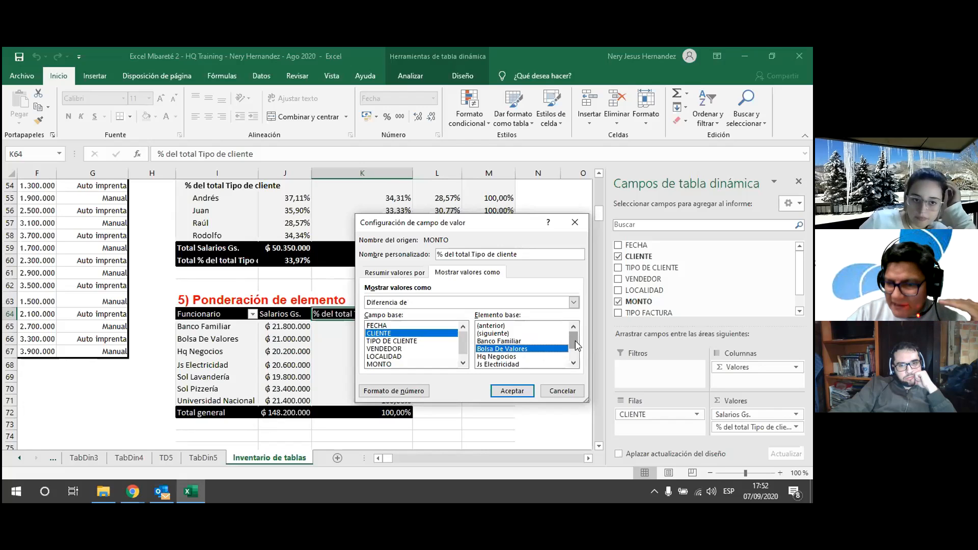
click(575, 223)
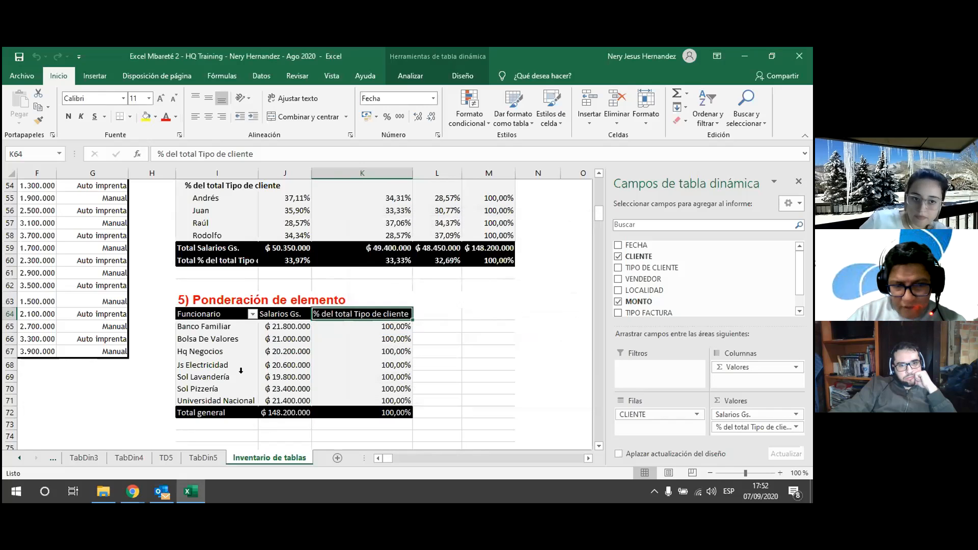
click(286, 327)
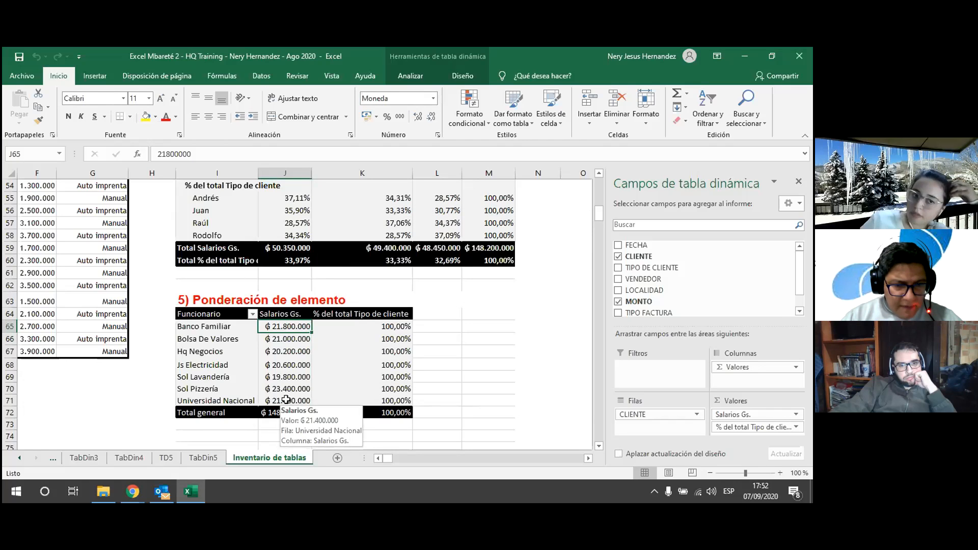
click(294, 366)
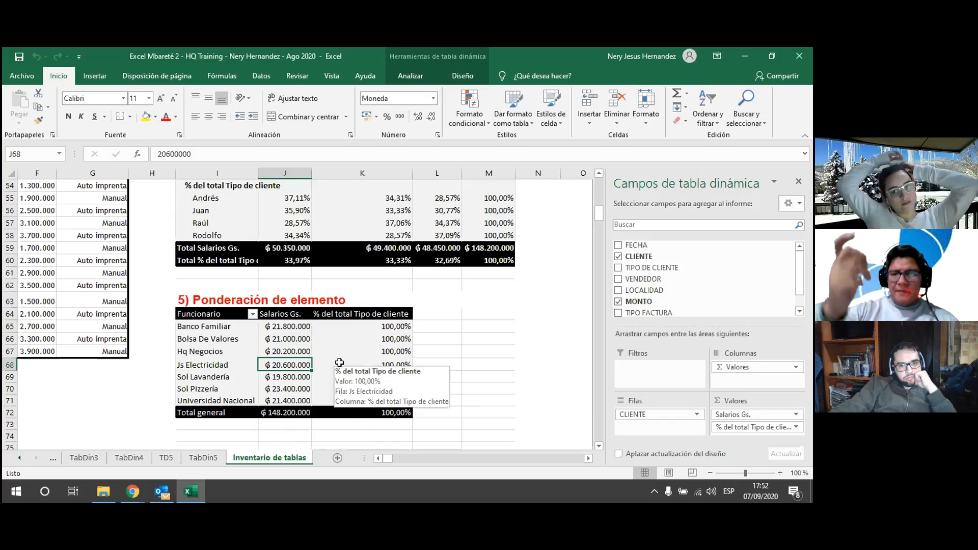
Step: Sort the "5) Ponderación de elemento" pivot table by Salarios Gs. from largest to smallest
click(299, 317)
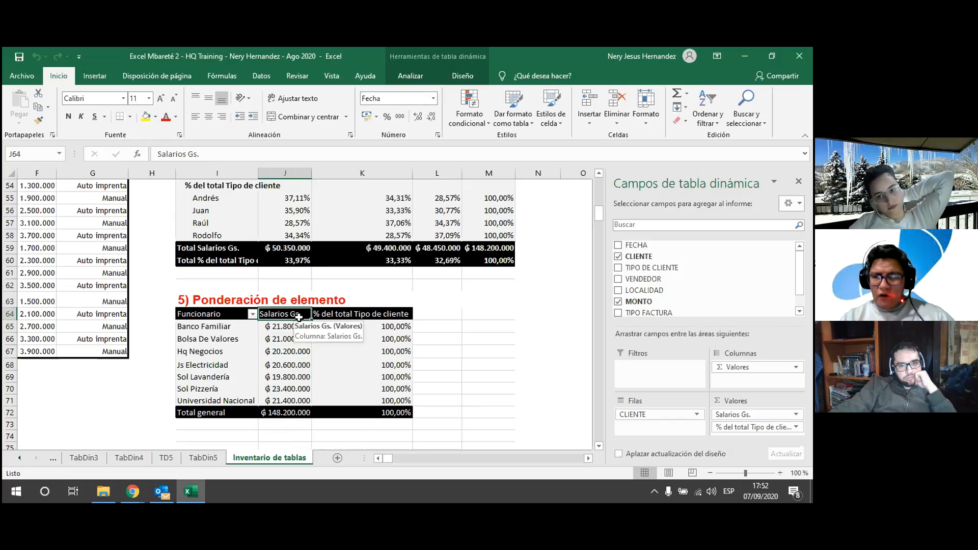
right_click(298, 328)
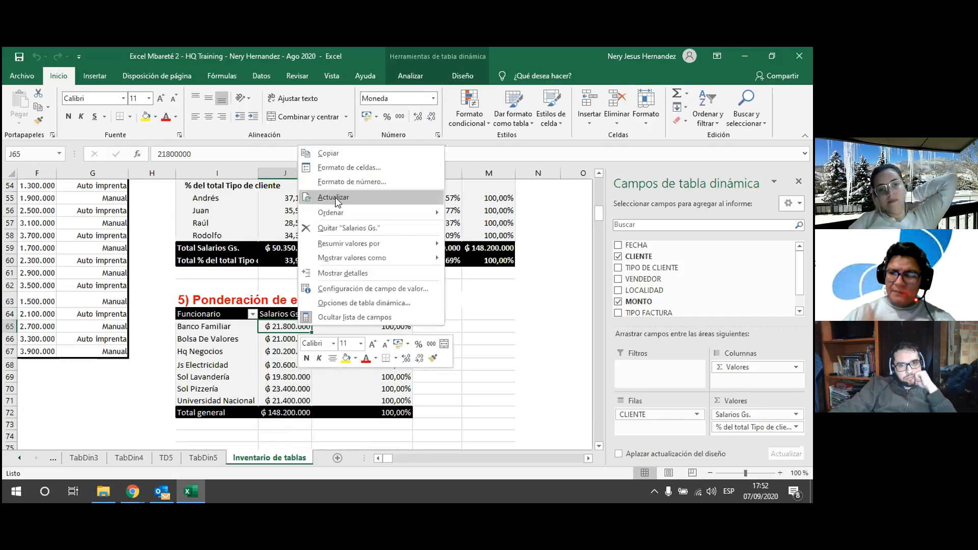
mouse_move(344, 214)
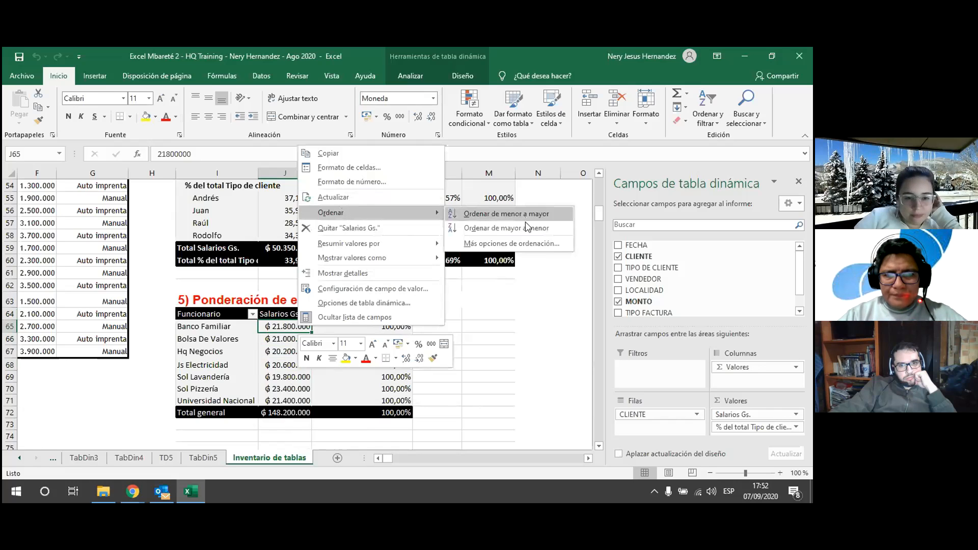
click(507, 229)
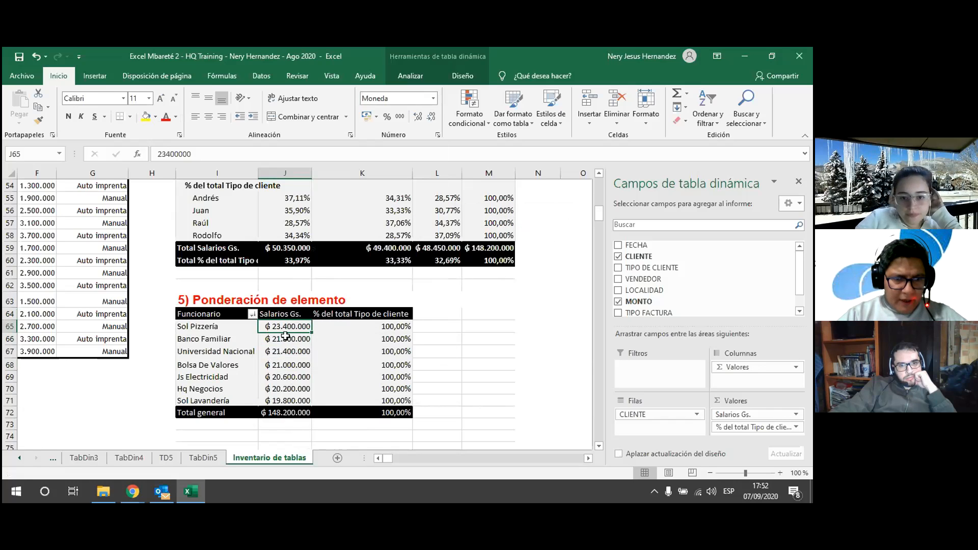
click(289, 365)
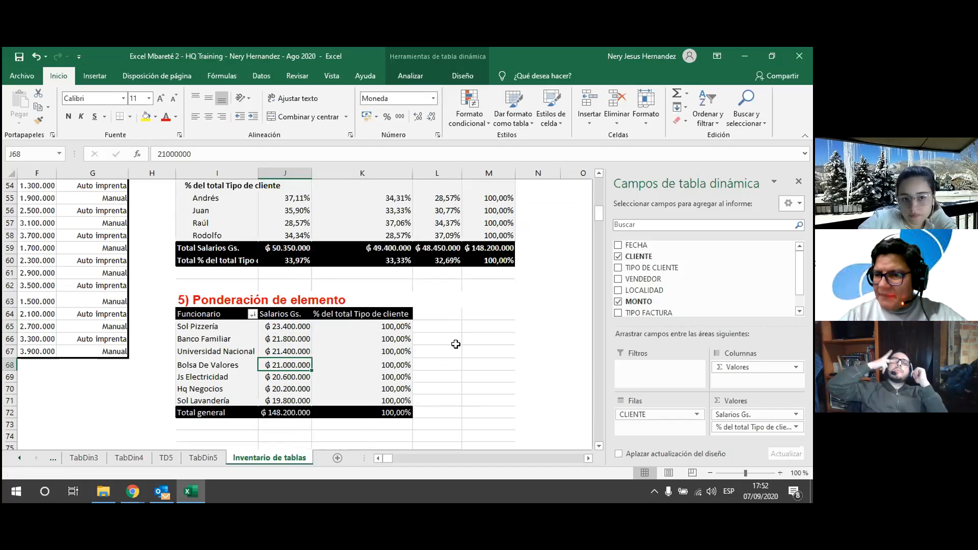
Step: Show the "% del total Tipo de cliente" values as Diferencia de, with base field CLIENTE and base element Bolsa De Valores, and select the client rows' values
click(399, 318)
double_click(399, 319)
click(458, 275)
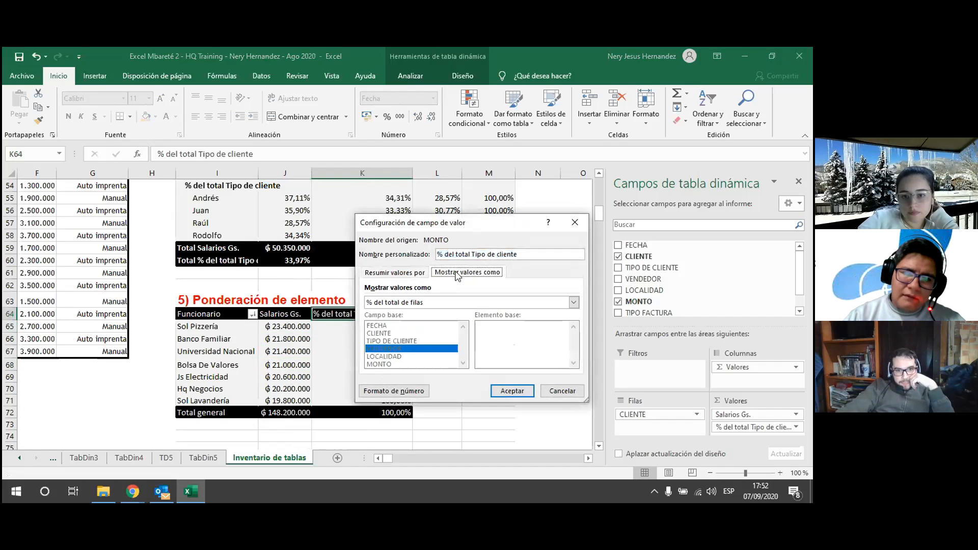
click(442, 304)
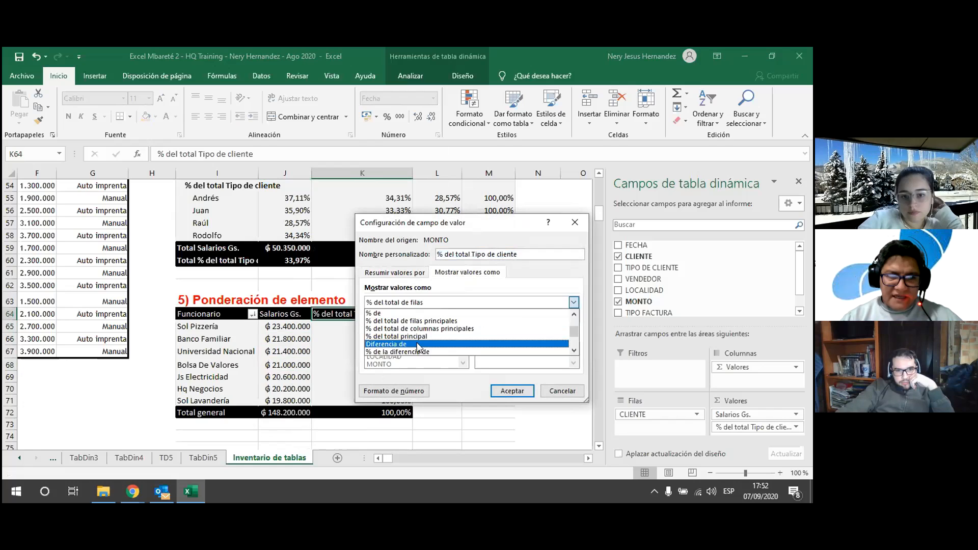
click(419, 348)
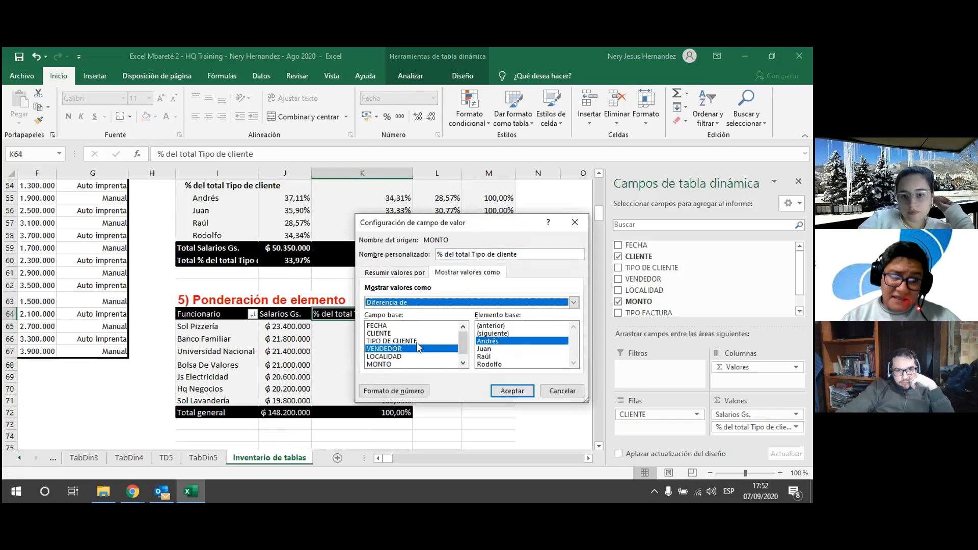
click(383, 334)
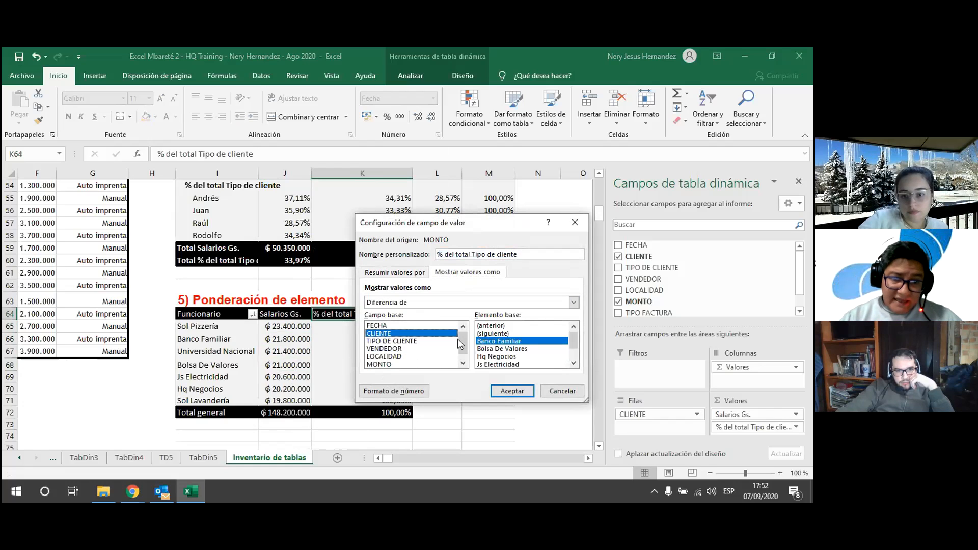
click(512, 351)
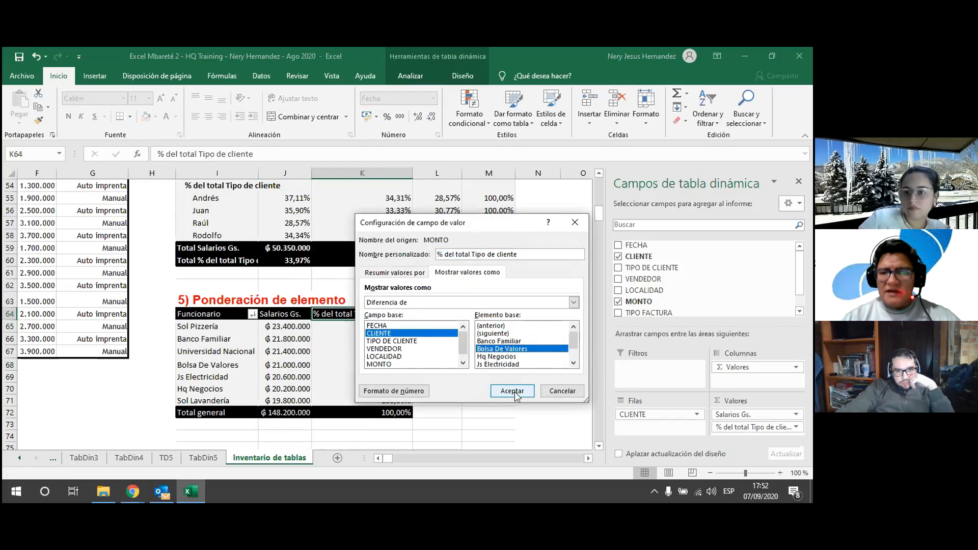
click(514, 391)
click(408, 355)
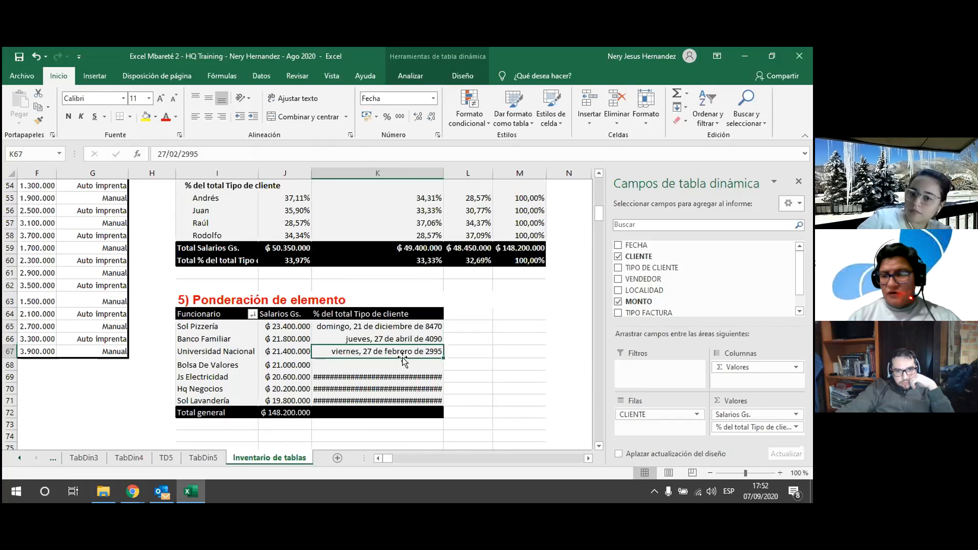
drag(410, 328, 420, 400)
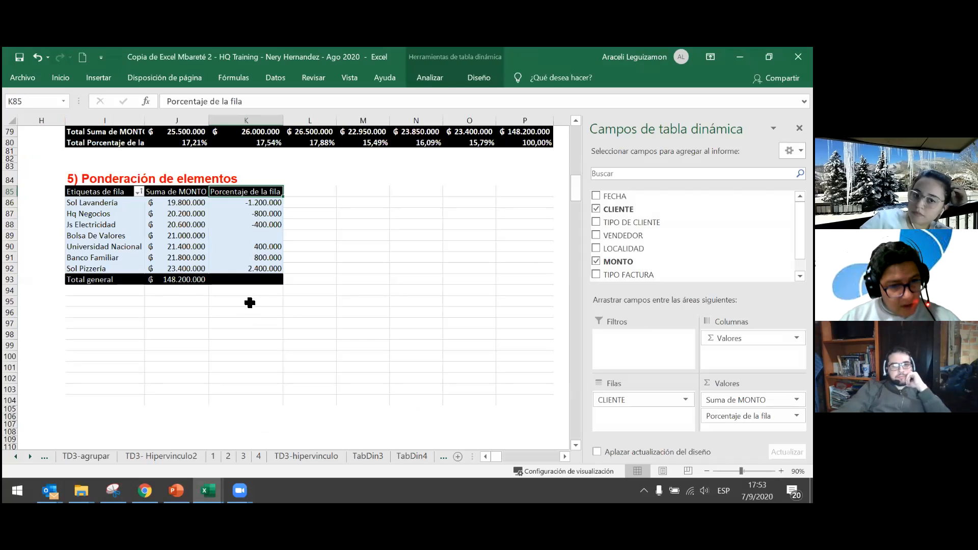
Step: Sort the "5) Ponderación de elementos" pivot table by Suma de MONTO from largest to smallest
right_click(197, 203)
mouse_move(330, 278)
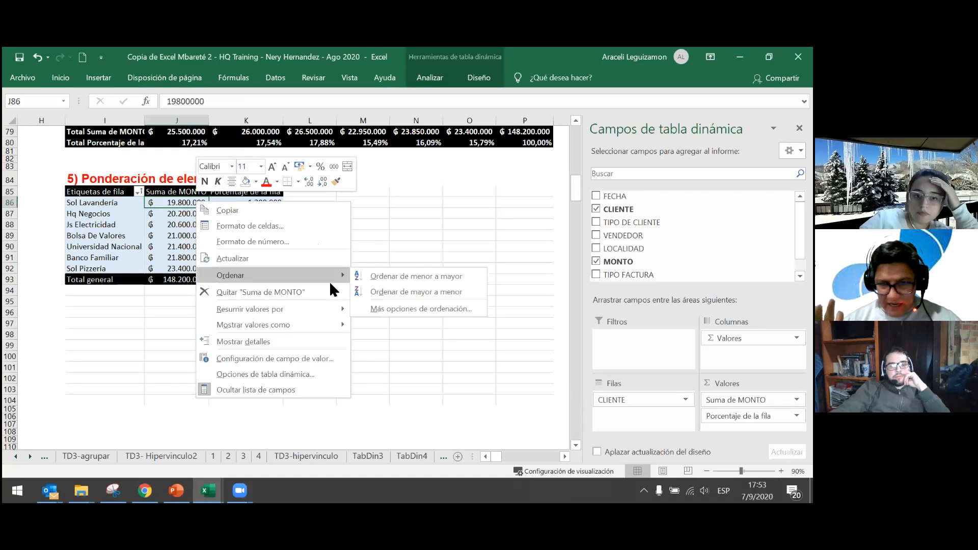
click(412, 291)
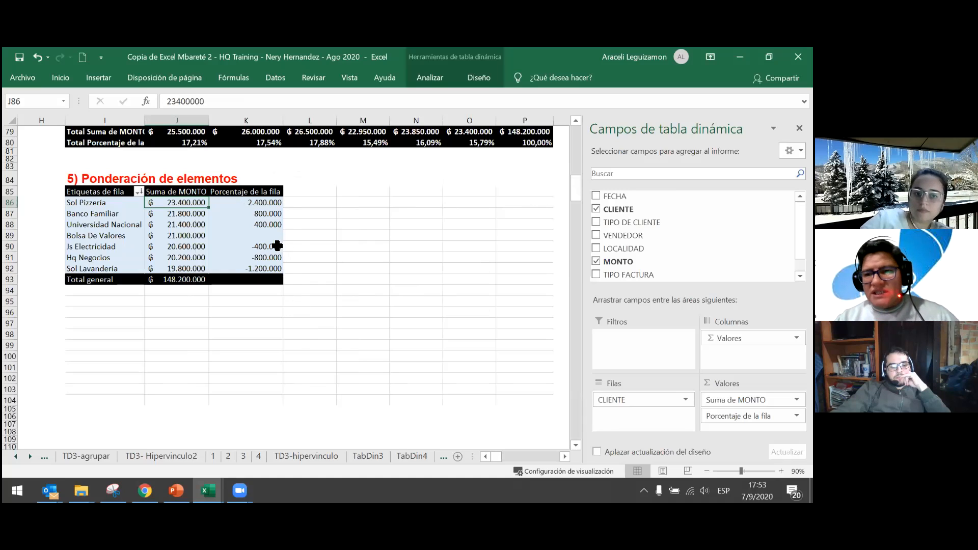
click(318, 248)
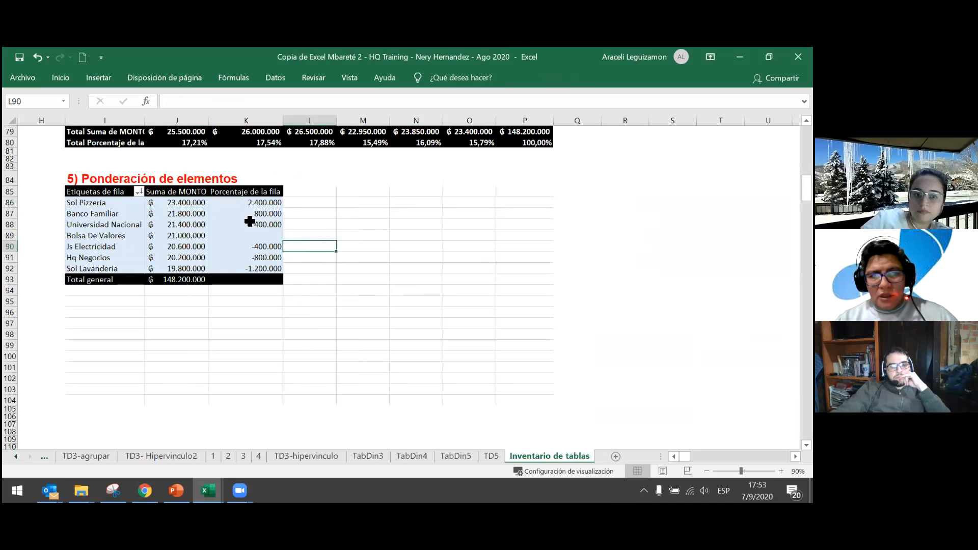
Step: Enter the note "Sol Pizzeria - Bolsa de Valores" in cell L86, beside the Sol Pizzería difference
click(236, 194)
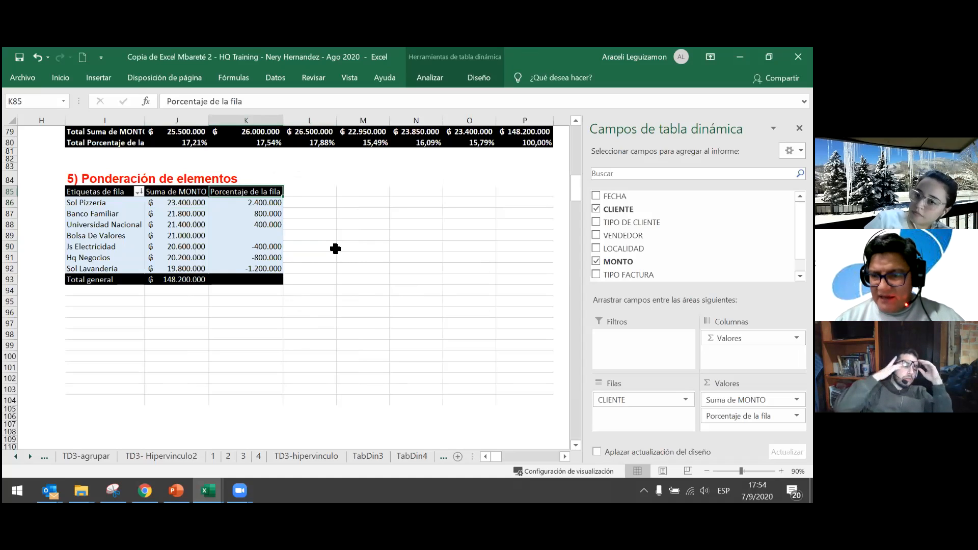
click(326, 234)
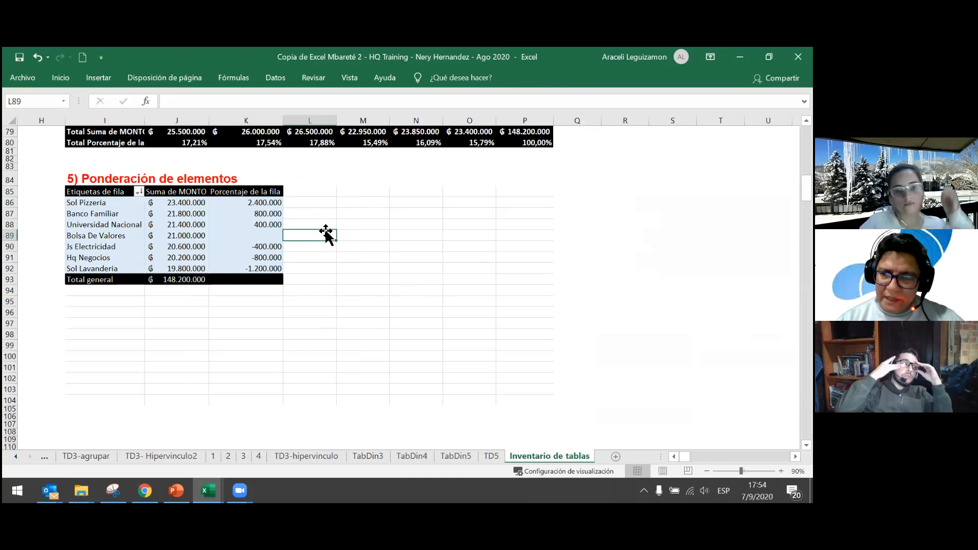
key(Up)
key(Right)
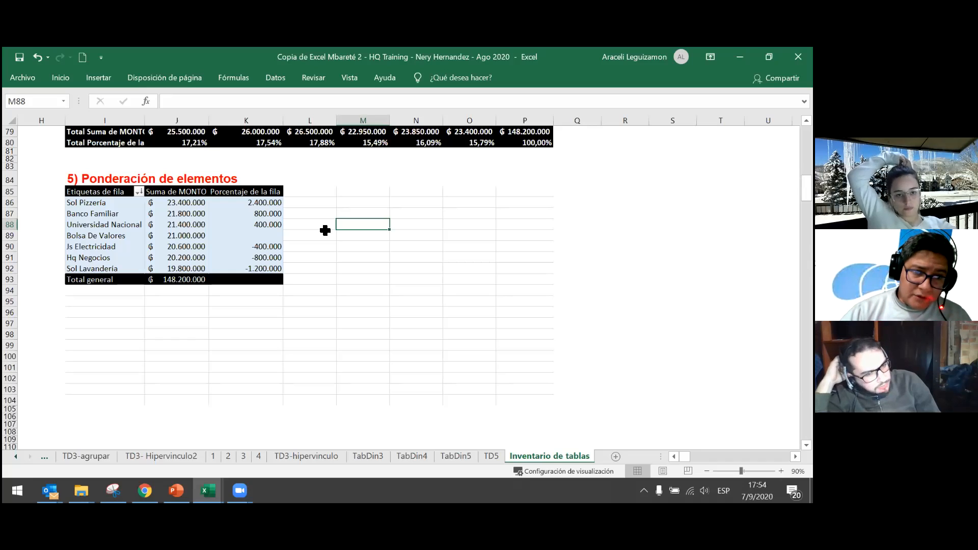
key(Left)
key(Up)
key(Up)
text(Sol Piez)
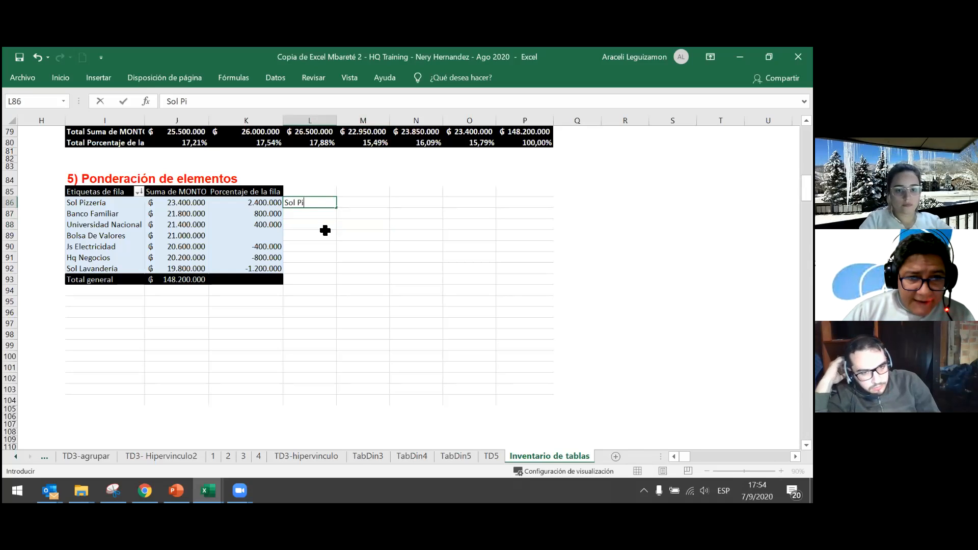
key(BackSpace)
key(BackSpace)
text(zz)
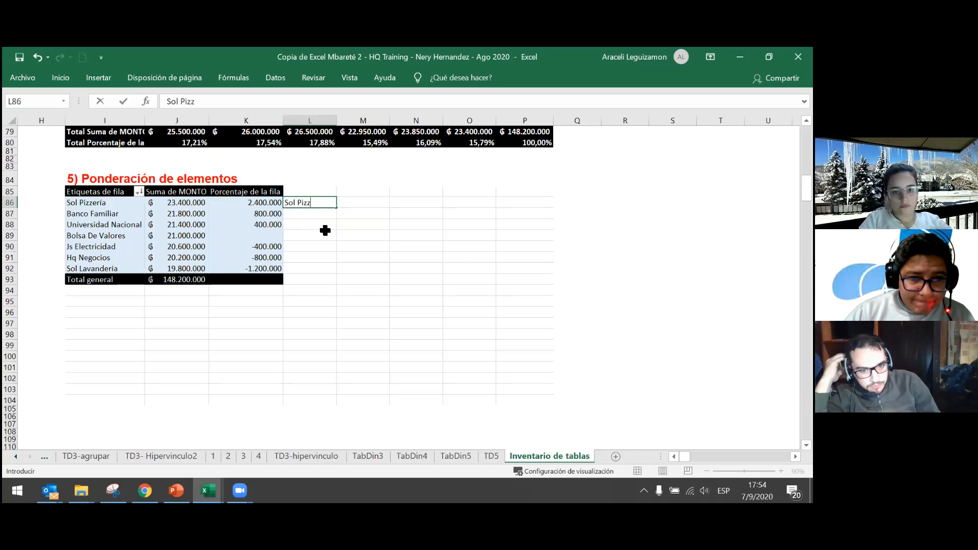
text(eria - Bo)
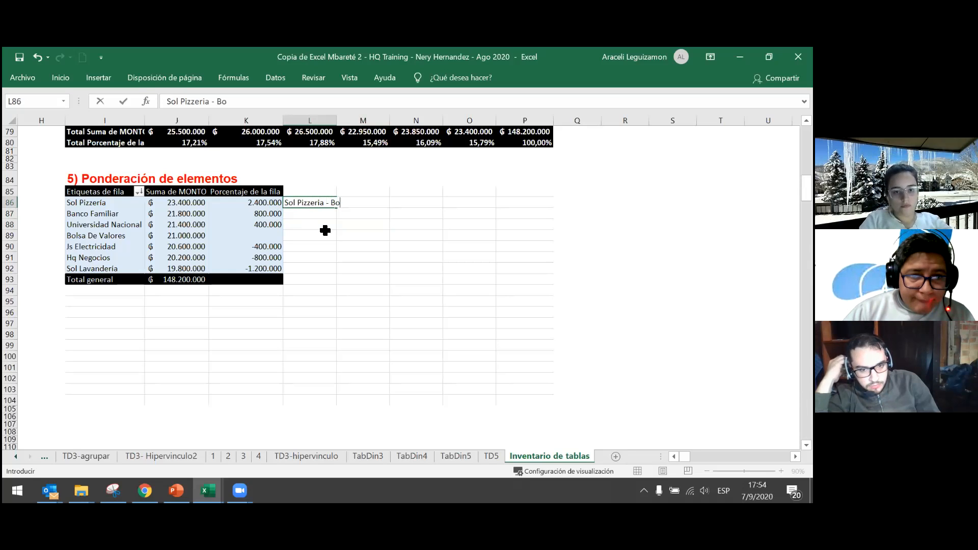
text(lsa de Valores)
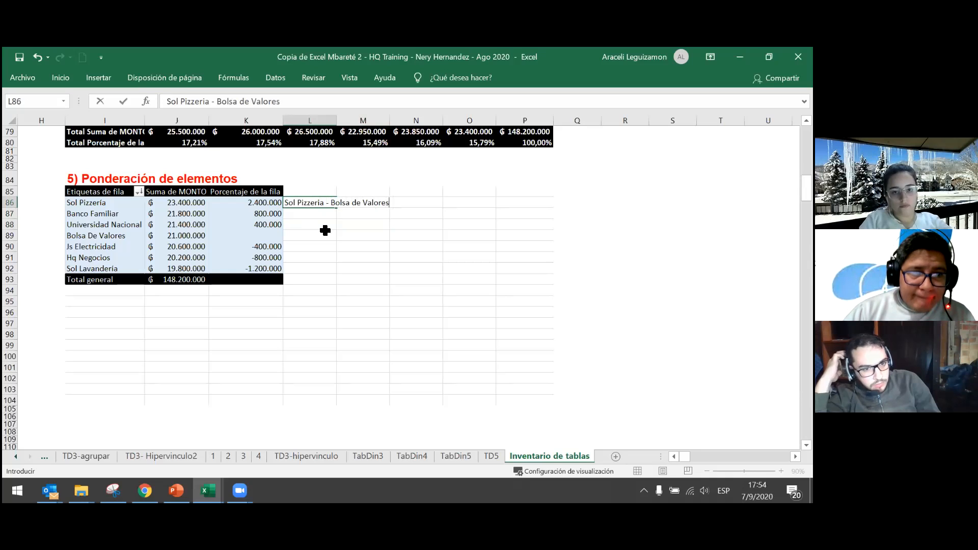
key(Return)
Step: Enter the notes "Banco Familiar - Bolsa de Valores" in L87 and "etc" in L88
text(Banco Gami)
key(BackSpace)
key(BackSpace)
key(BackSpace)
key(BackSpace)
key(BackSpace)
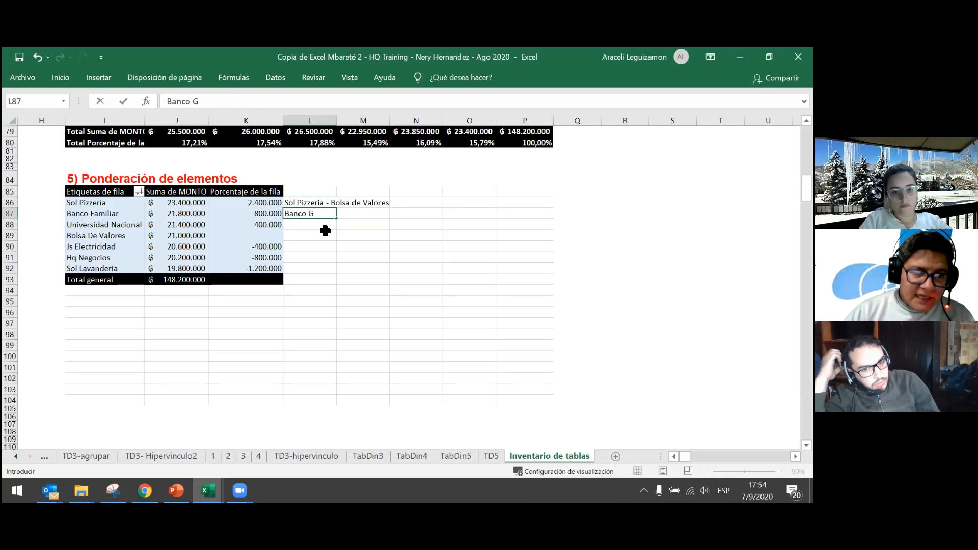
text(Famil)
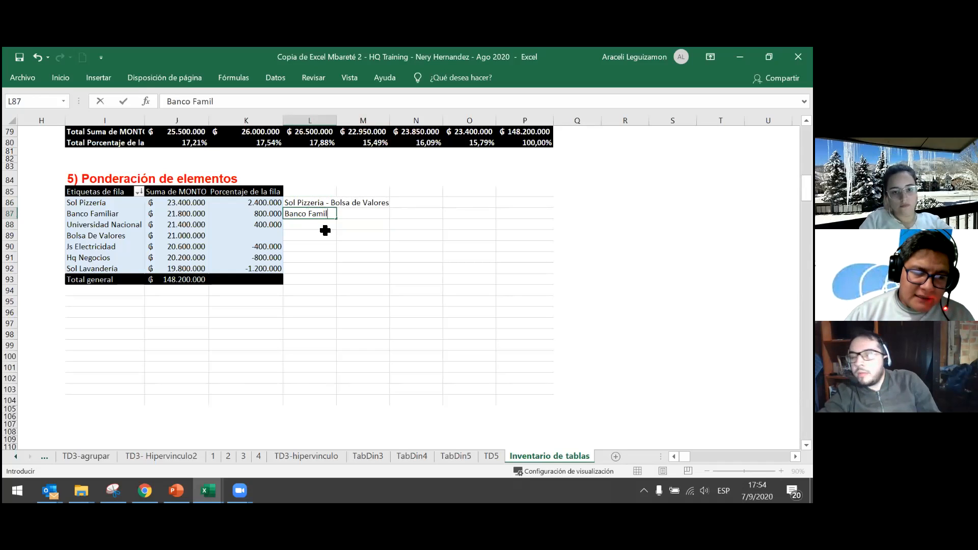
text(iar - )
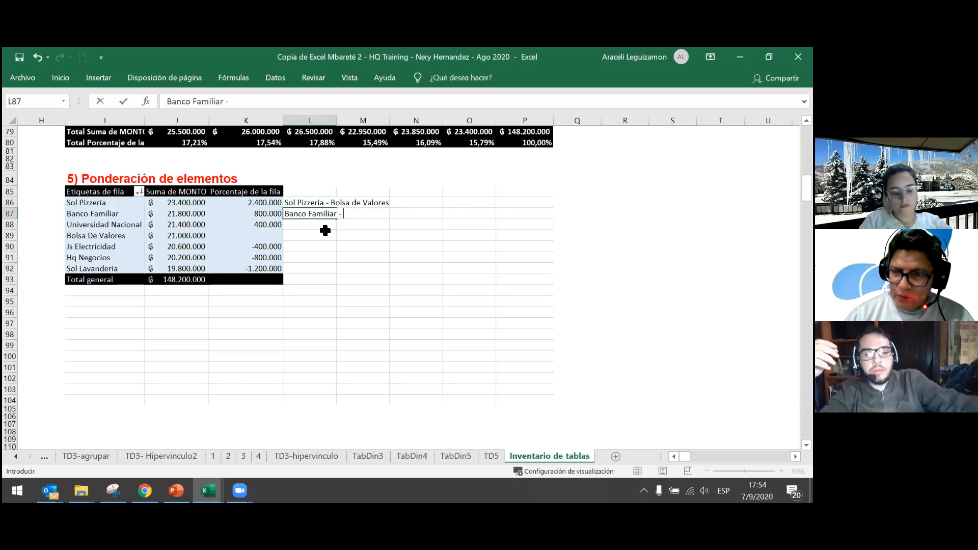
text(Bolsa de Val)
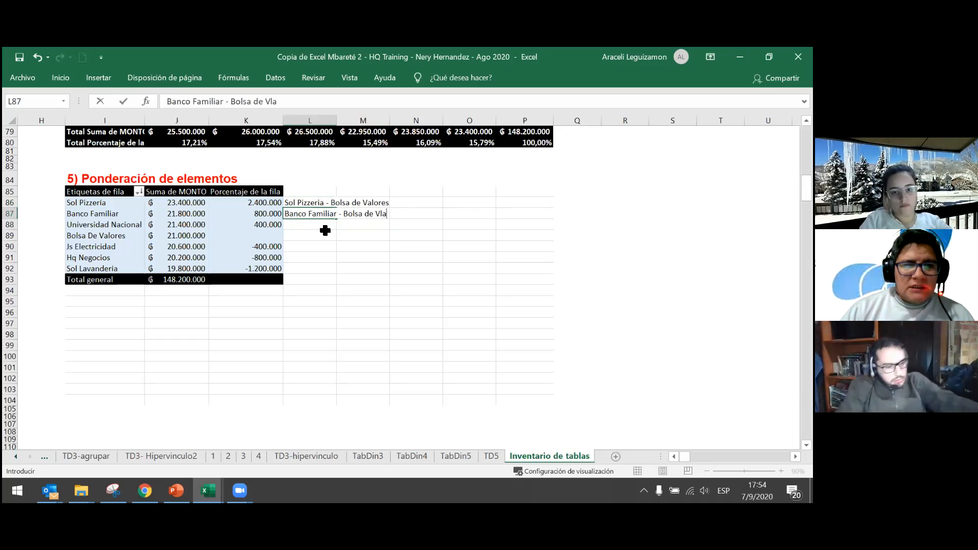
text(ores)
key(Return)
text(etc)
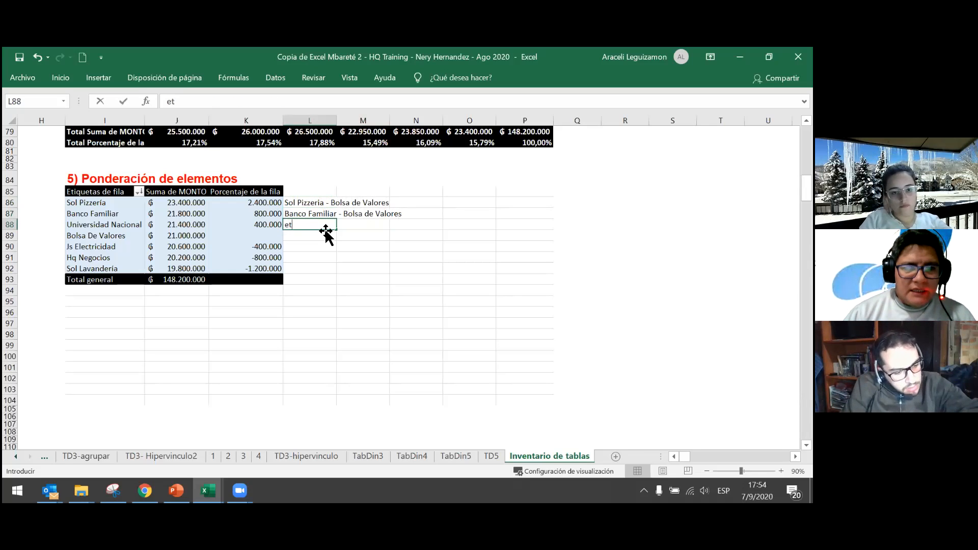
key(Return)
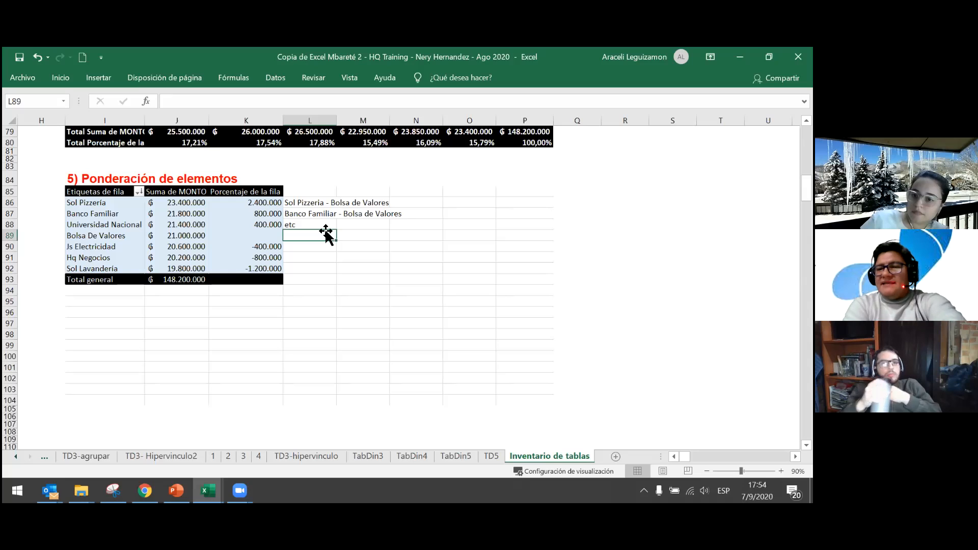
Step: Rename the pivot table's Porcentaje de la fila header in K85 as "Diferencia de:"
key(Up)
key(Up)
key(Up)
key(Up)
key(Left)
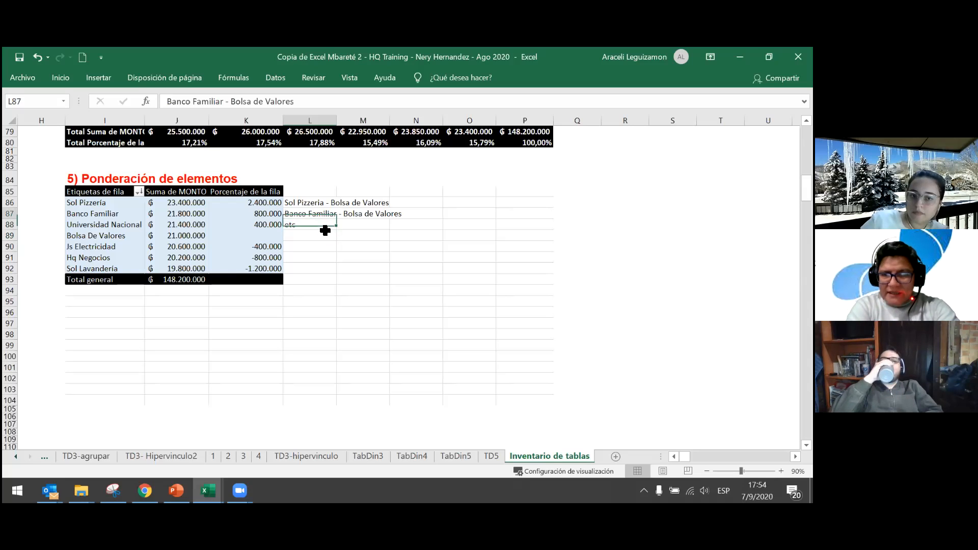
text(Dife)
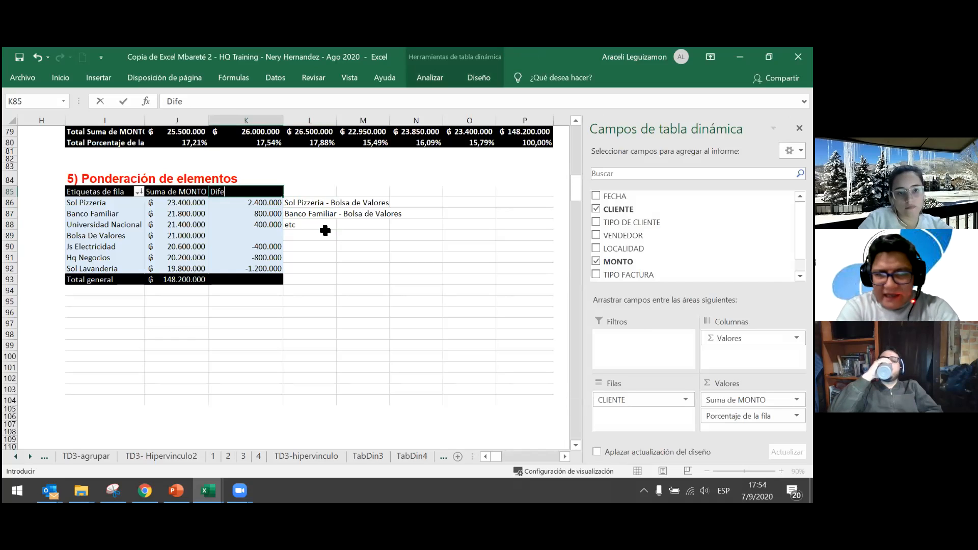
text(rencia de:)
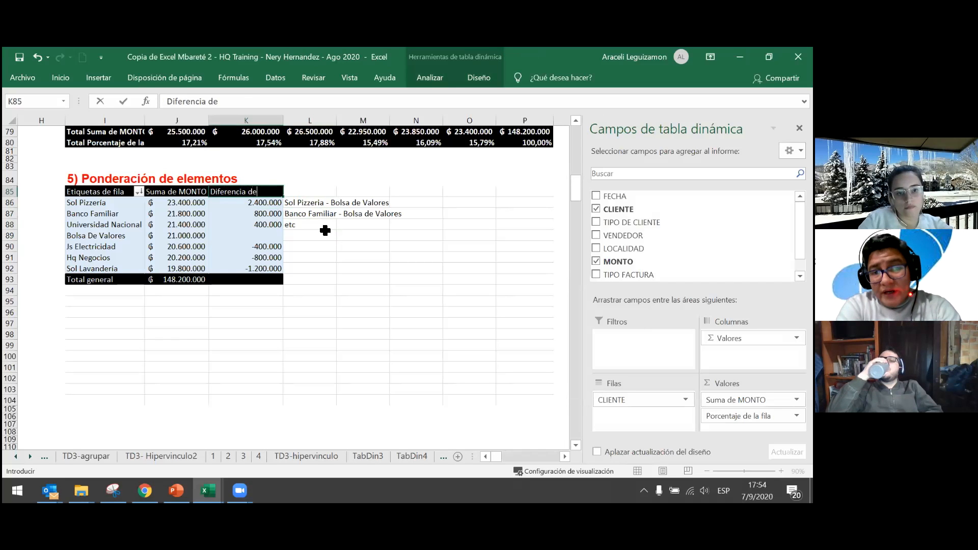
key(Return)
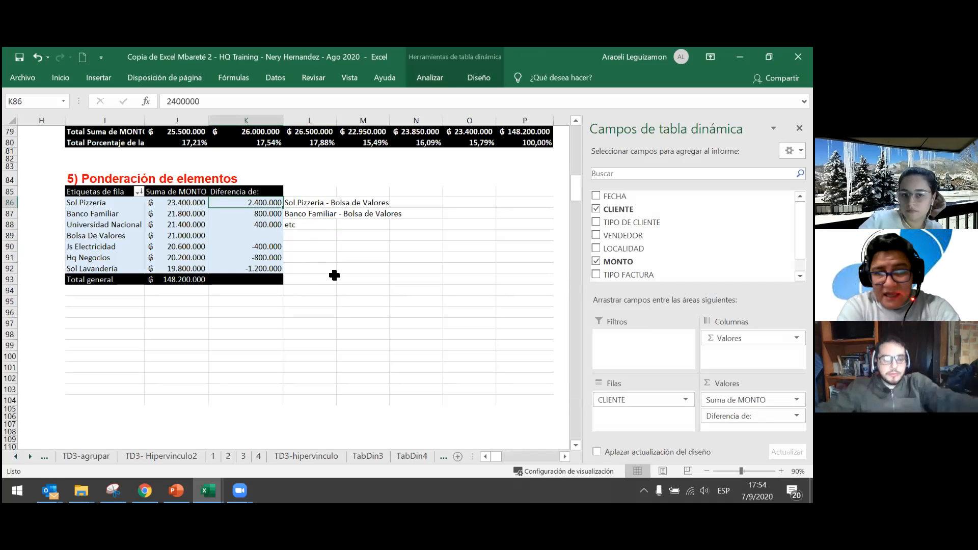
Step: Rename the difference column header in K85 as "Diferencia de Gs."
click(253, 194)
double_click(272, 195)
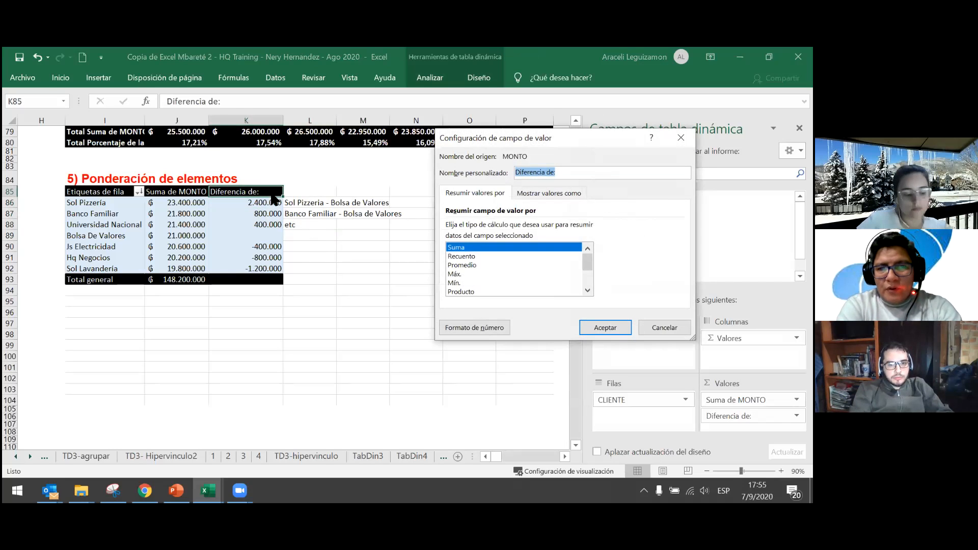
key(Escape)
key(F2)
key(BackSpace)
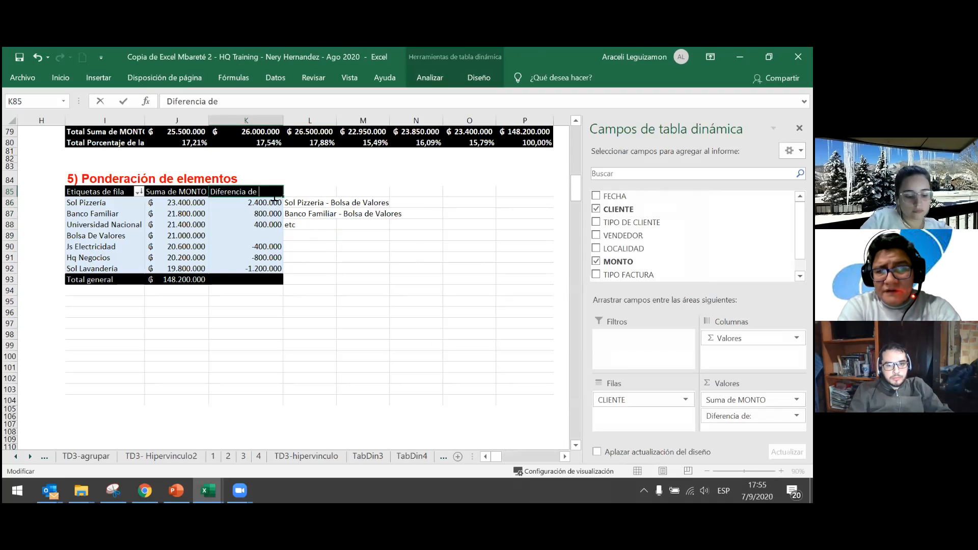
text(G)
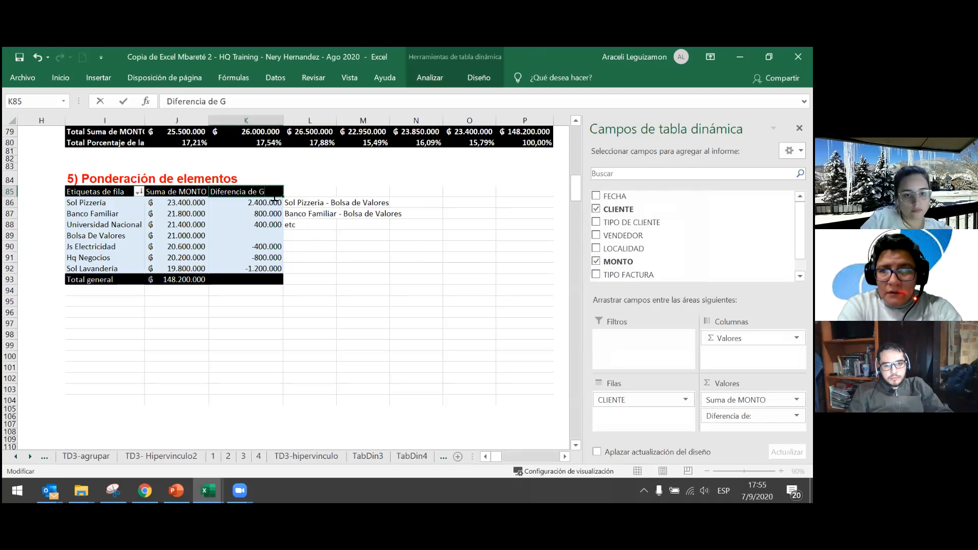
text(s.)
key(Return)
click(376, 257)
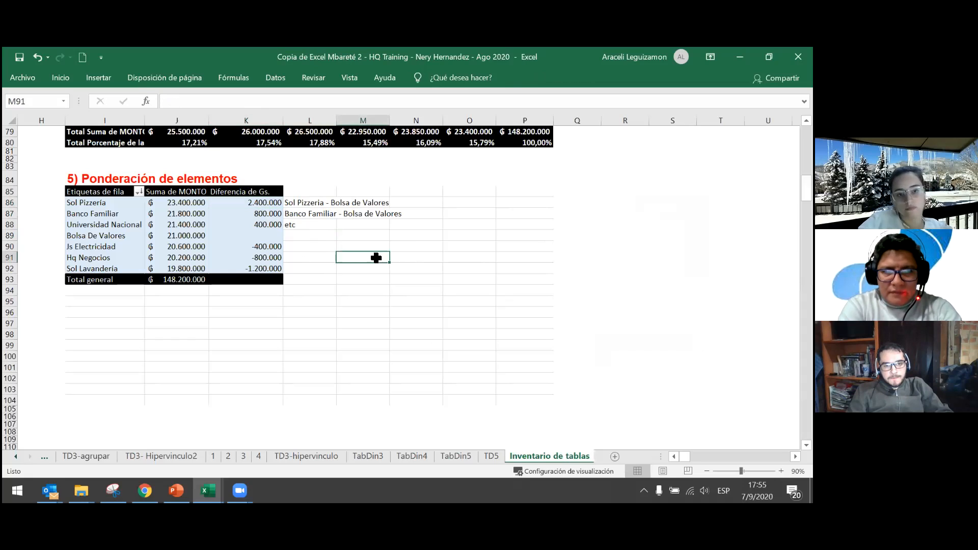
click(329, 258)
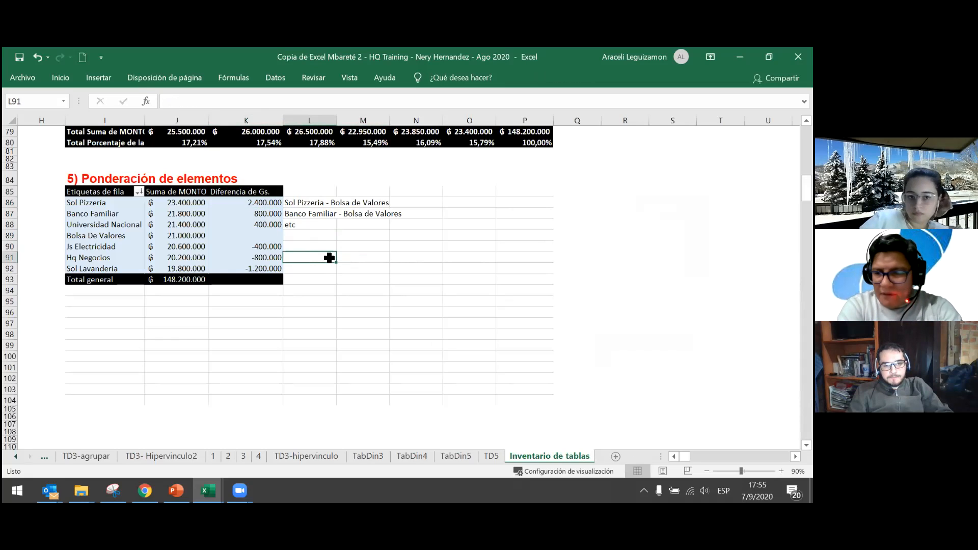
Step: Add MONTO to the pivot table again as a third value field and move the three notes below the table to K95:K97
drag(306, 203, 391, 207)
click(260, 193)
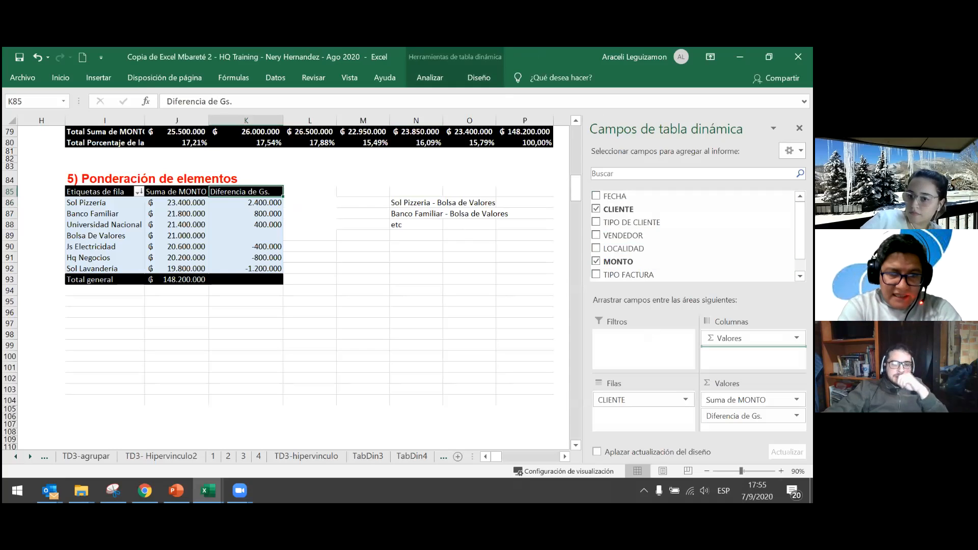
drag(618, 261, 753, 424)
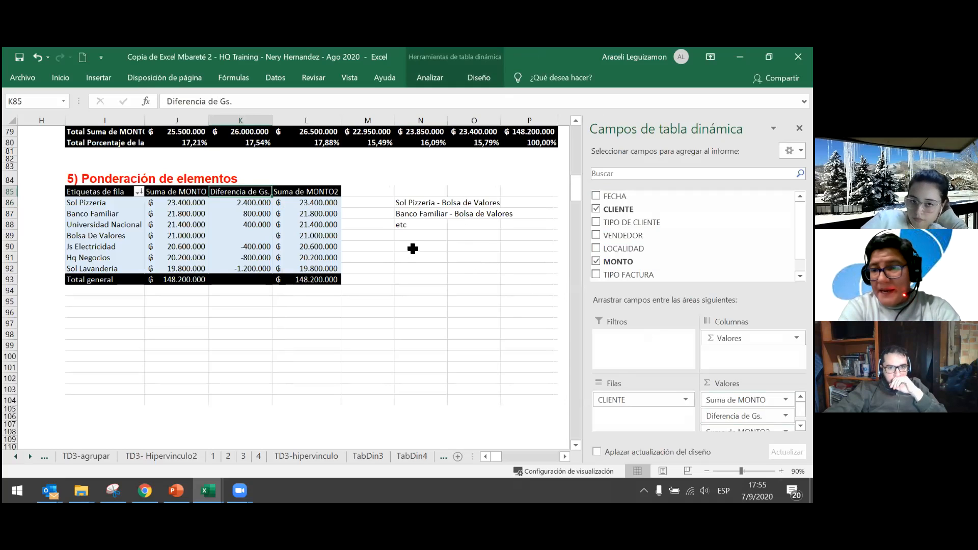
drag(403, 202, 259, 336)
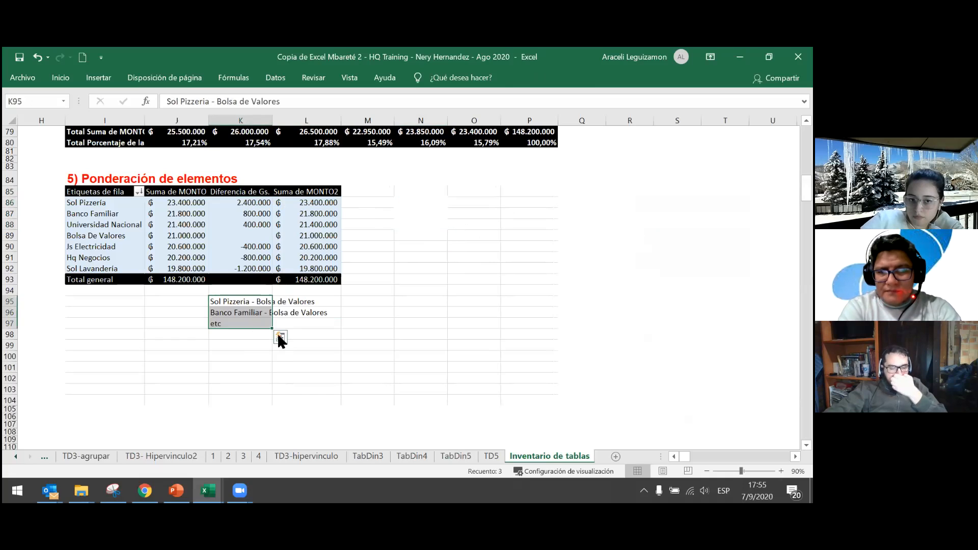
click(398, 210)
Step: Set the Suma de MONTO2 field to show values as "% de la diferencia de"
double_click(302, 193)
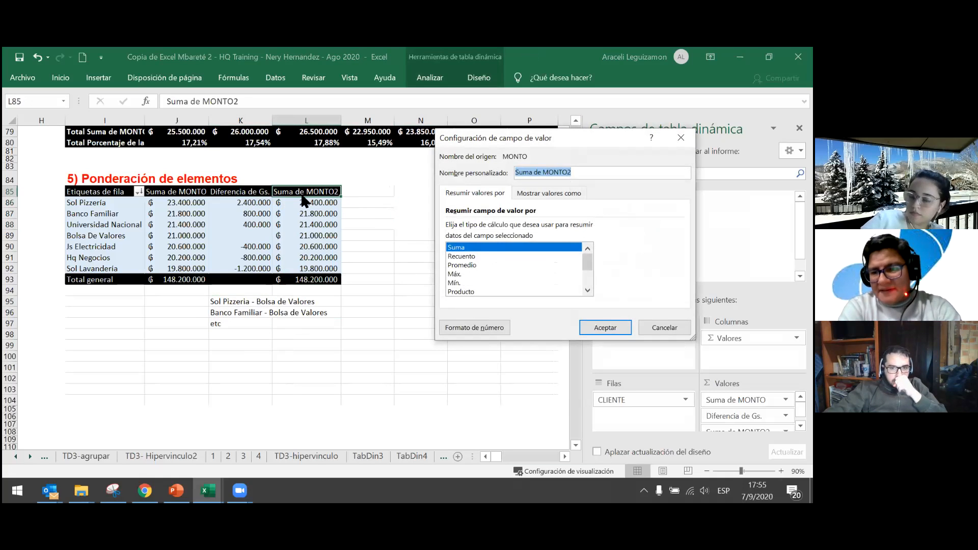
click(540, 191)
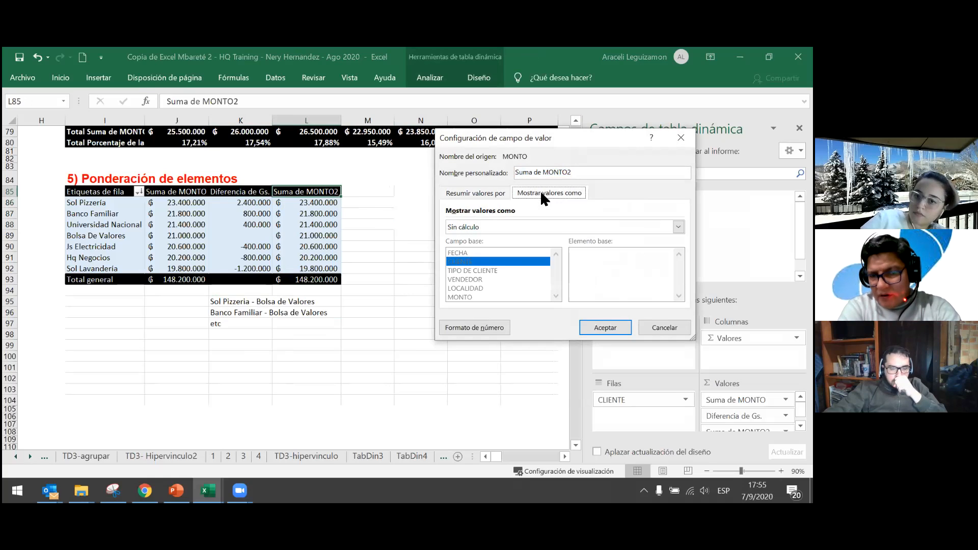
click(537, 227)
scroll(536, 252, down, 3)
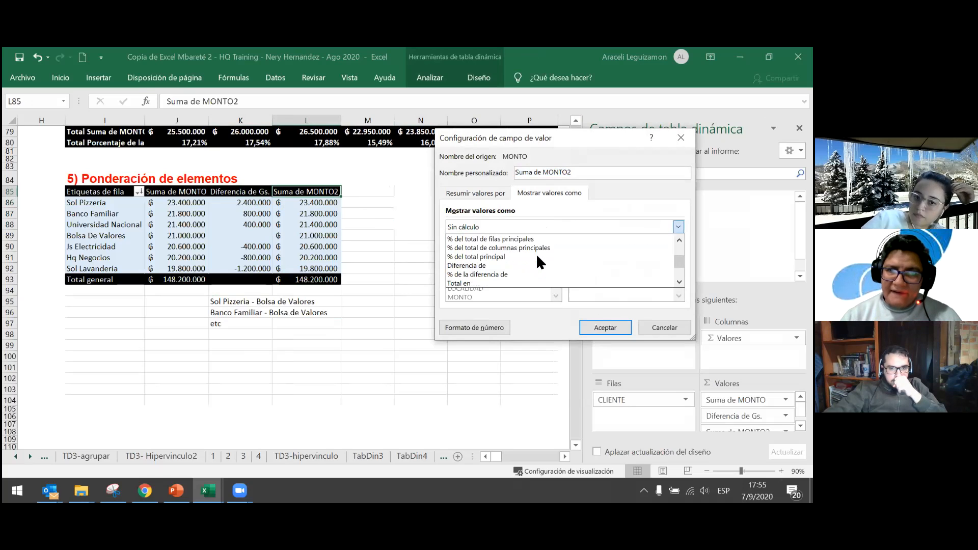
click(491, 274)
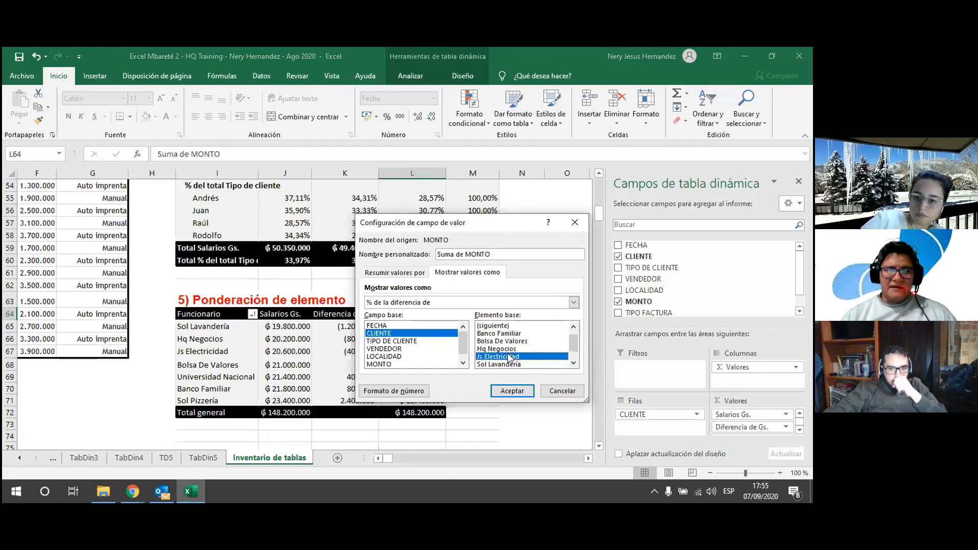
Step: Base the Suma de MONTO percentage difference on the CLIENTE item Bolsa De Valores and apply the field settings
click(496, 349)
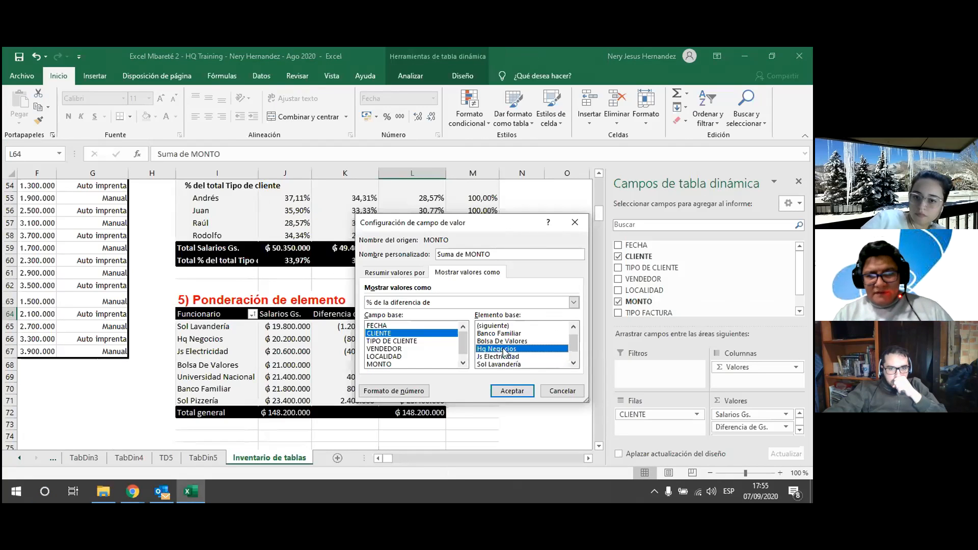
scroll(505, 351, up, 1)
click(514, 350)
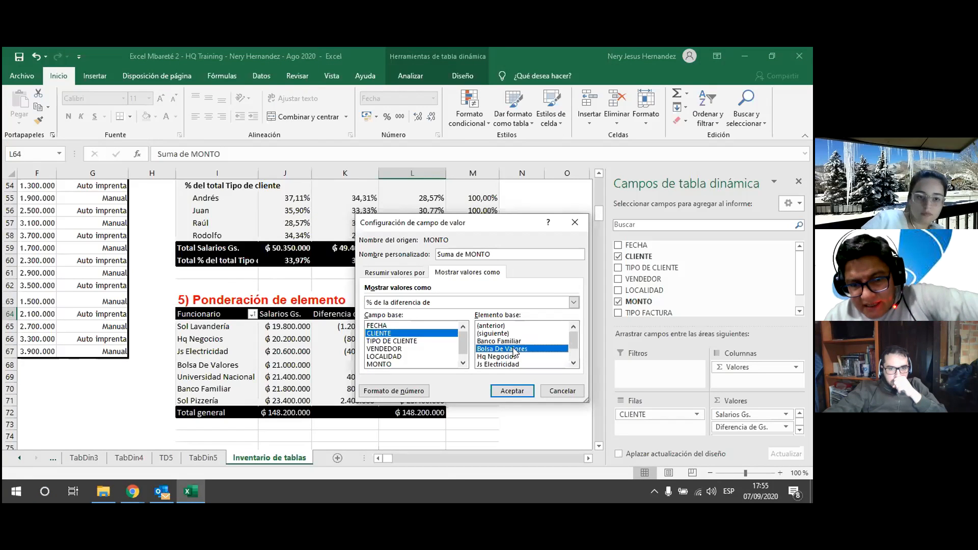
click(512, 391)
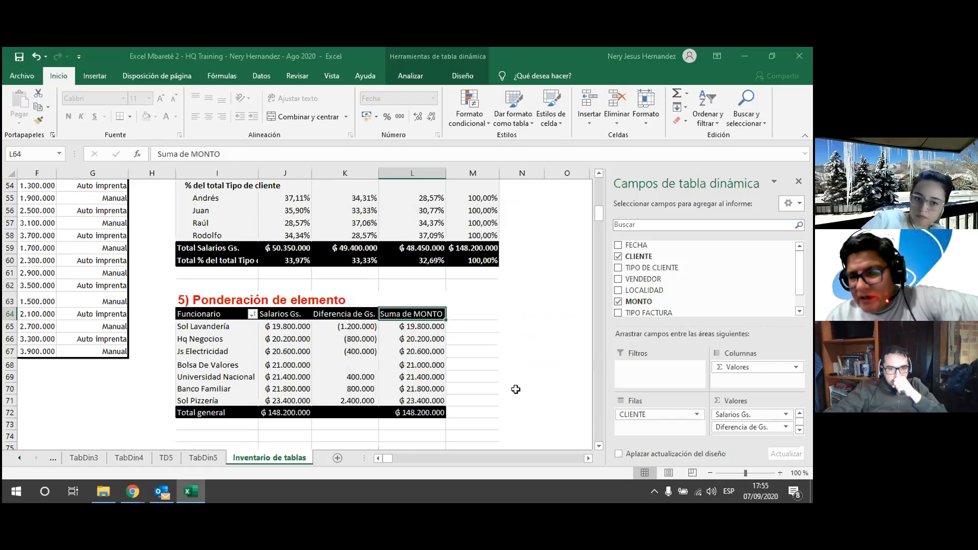
click(421, 365)
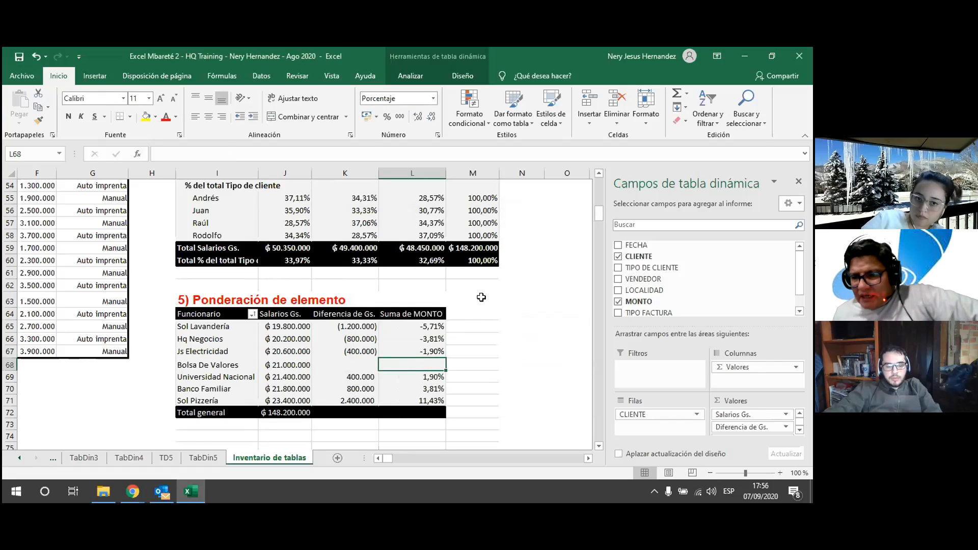
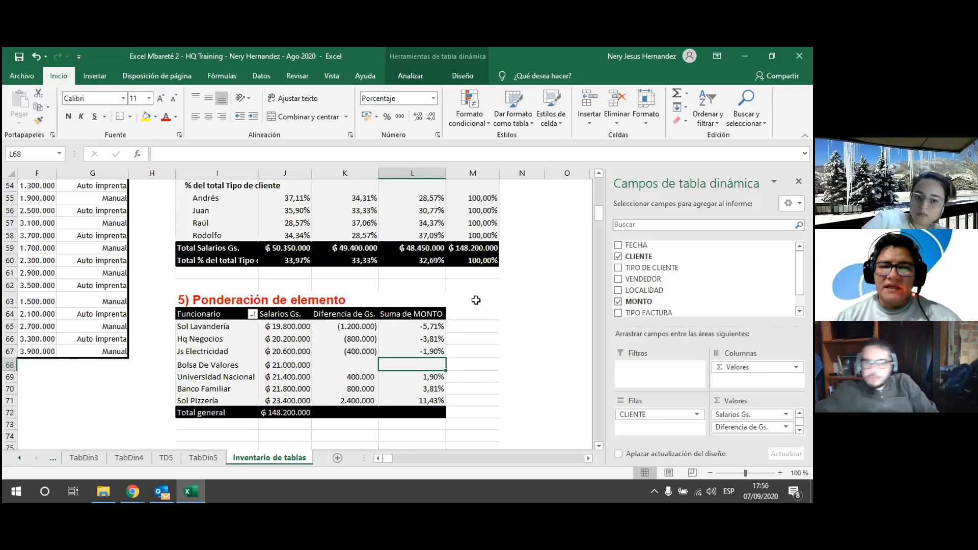
Step: Rename the Suma de MONTO header in L64 as "Diferencia de %" and save the workbook
click(398, 314)
text(Di)
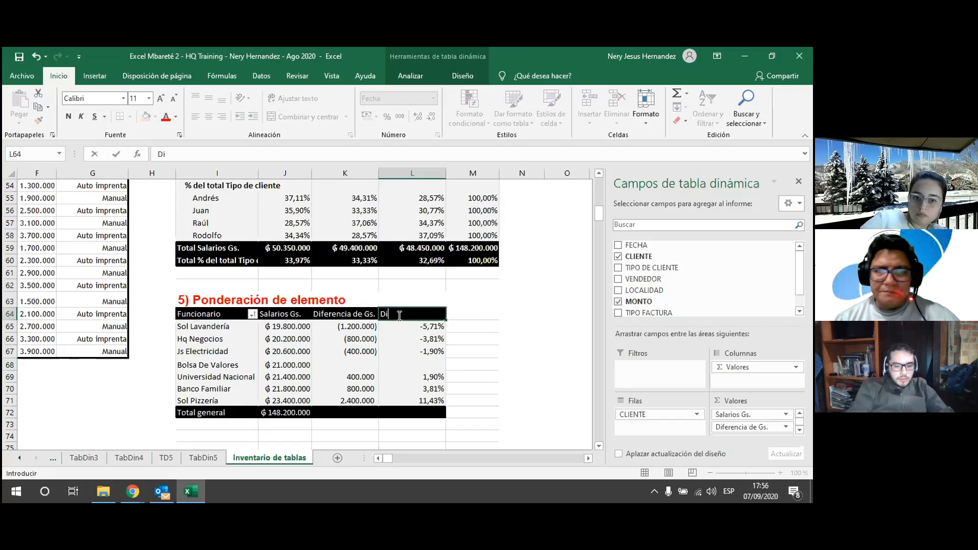
text(ferencia de )
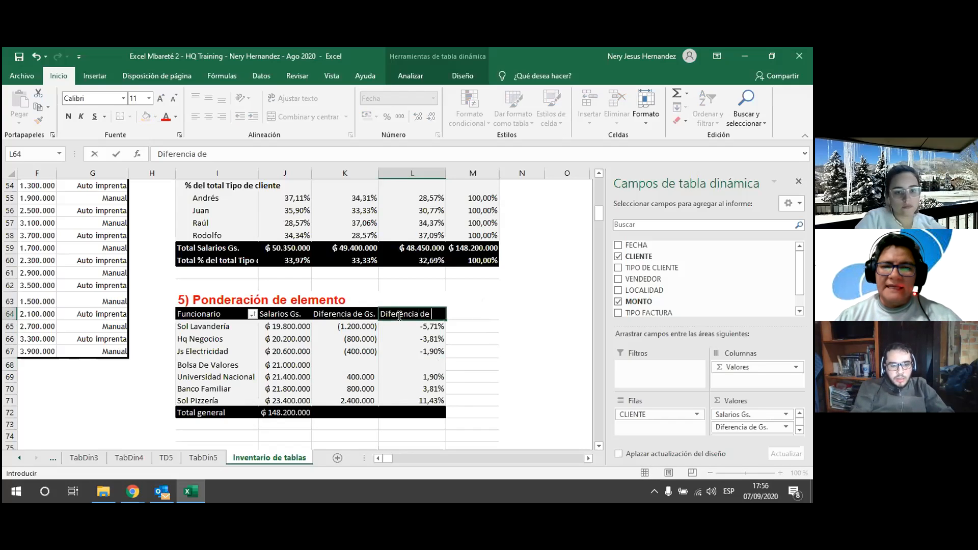
text(%)
key(Return)
click(399, 315)
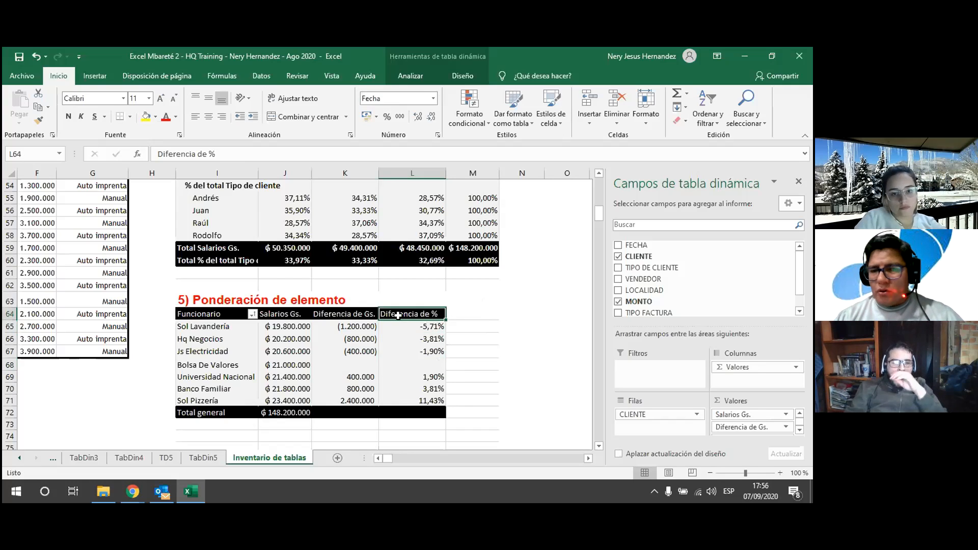
click(457, 350)
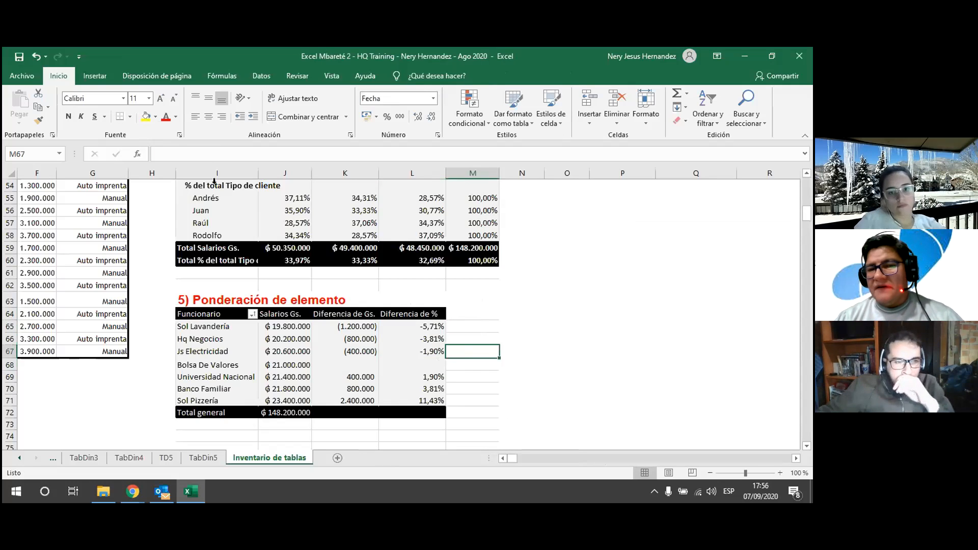
click(20, 57)
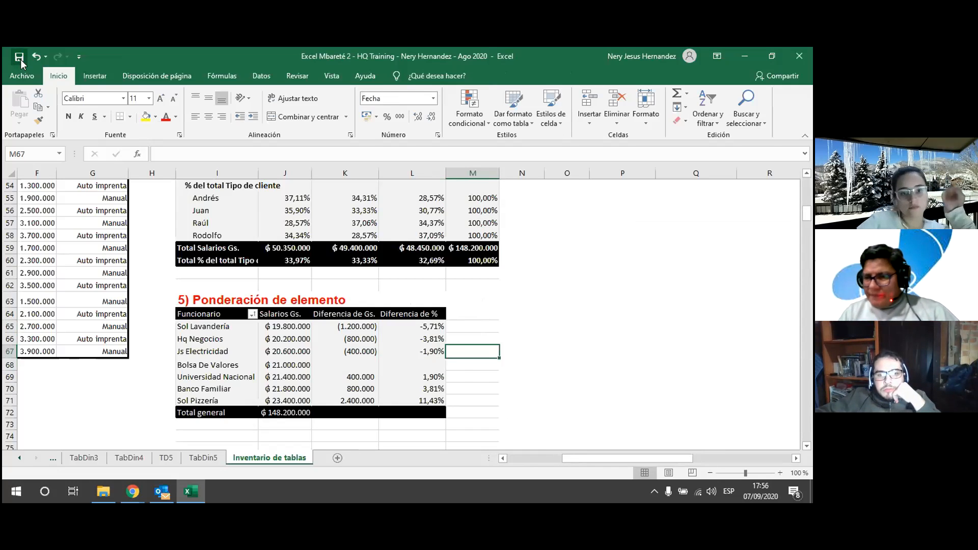
key(Left)
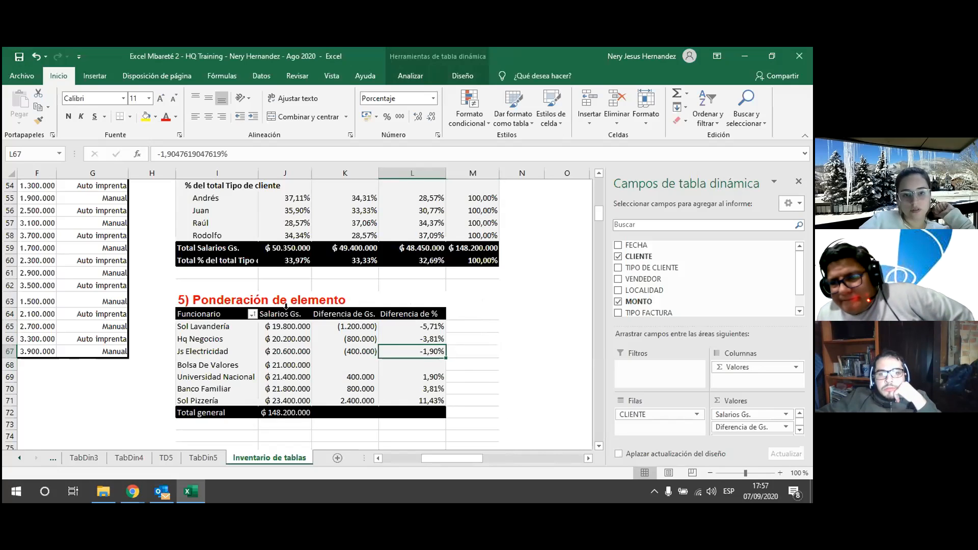
right_click(434, 349)
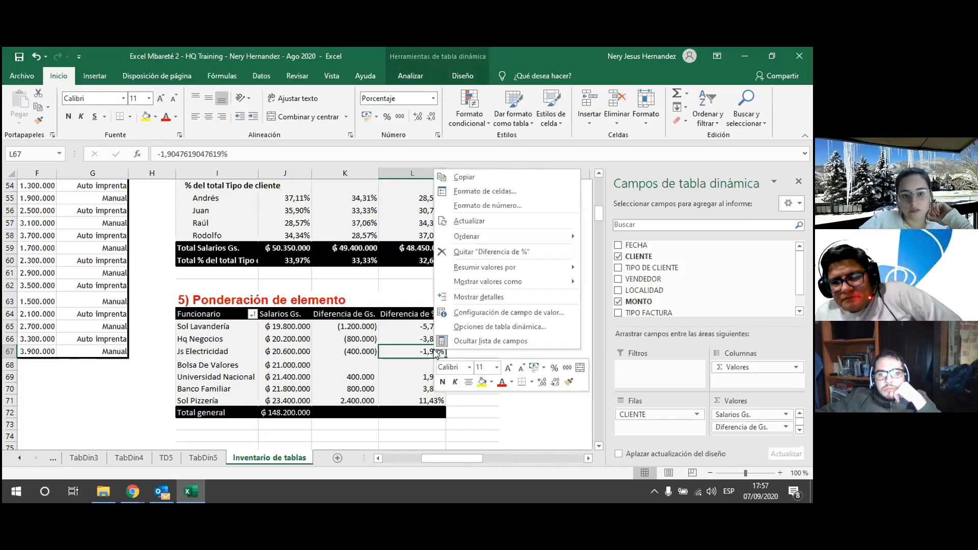
key(Escape)
double_click(414, 314)
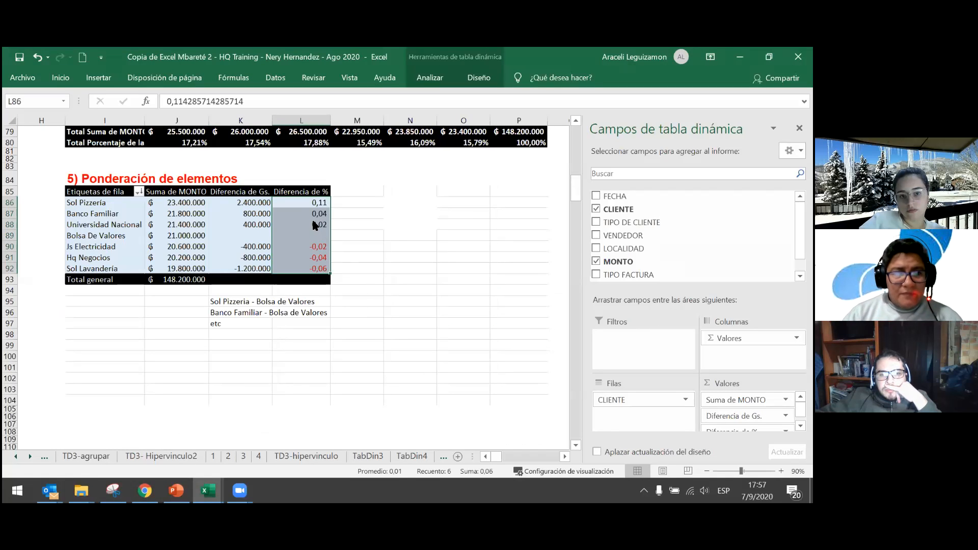
Step: Reapply "% de la diferencia de" to the Diferencia de % field, with CLIENTE as base field and Bolsa De Valores as base item
click(307, 194)
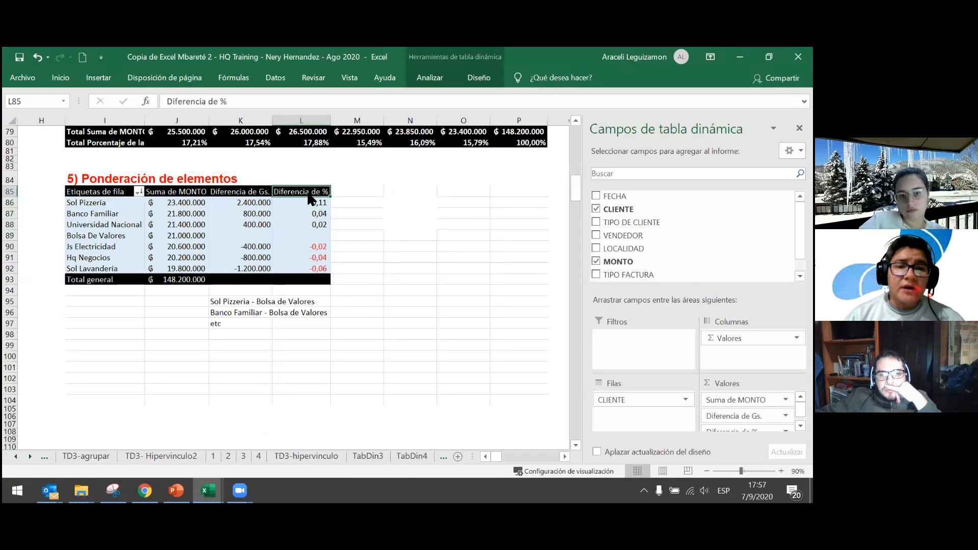
double_click(309, 195)
click(553, 192)
click(540, 225)
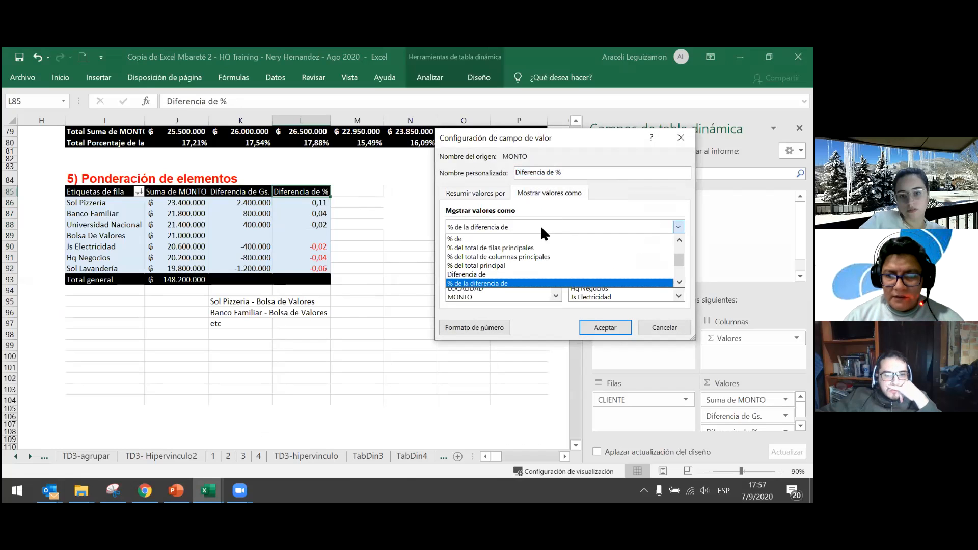
click(505, 283)
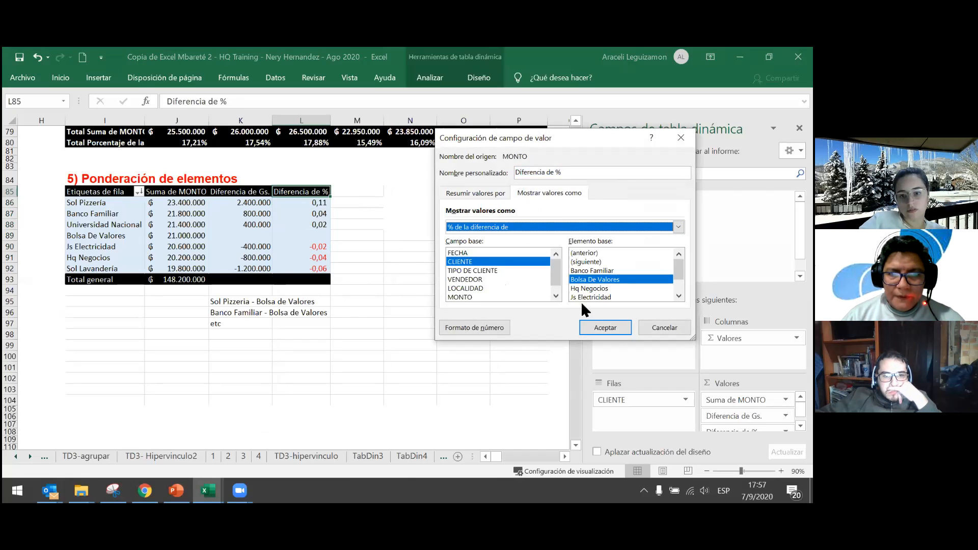
click(602, 327)
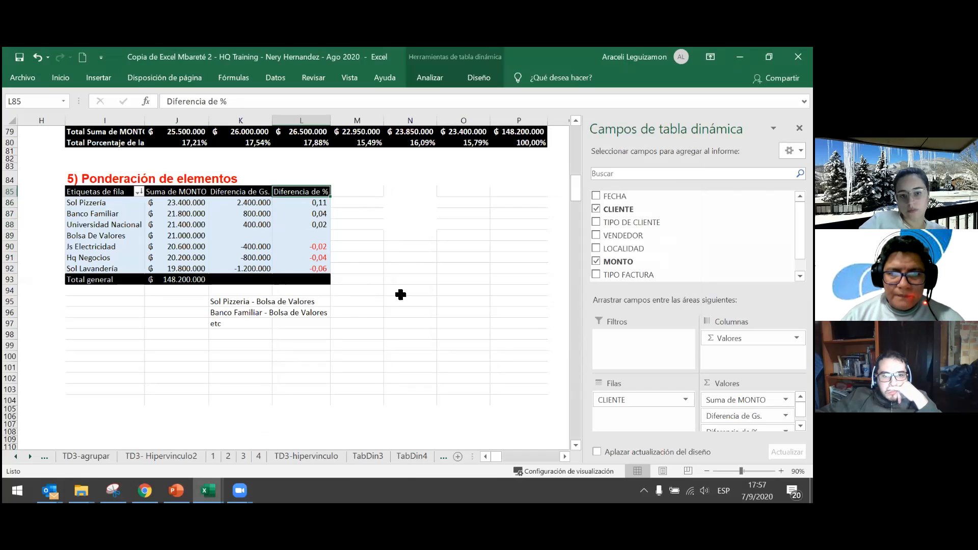
right_click(320, 195)
click(352, 218)
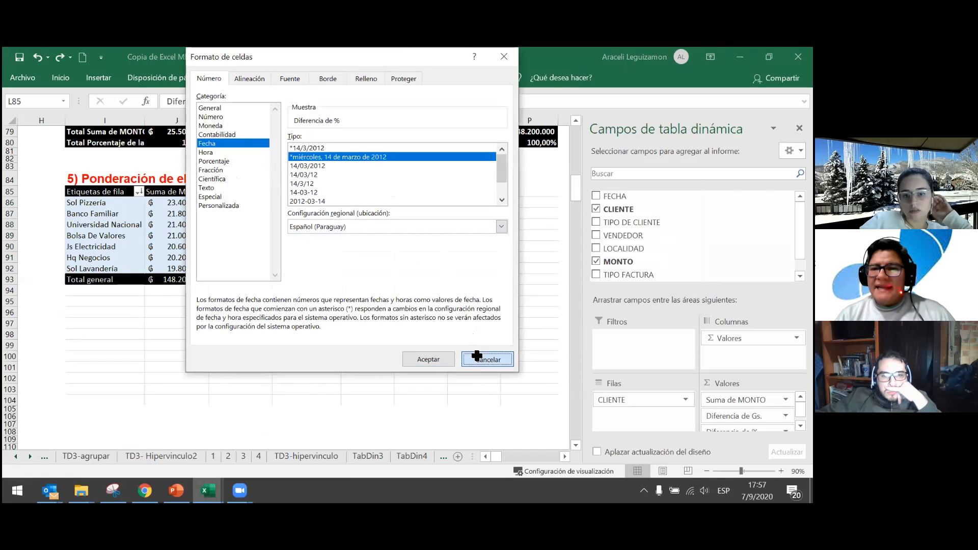
click(482, 360)
Step: Format the Diferencia de Gs. field from cell K65 as Número with two decimals and red negatives with a minus sign
click(376, 317)
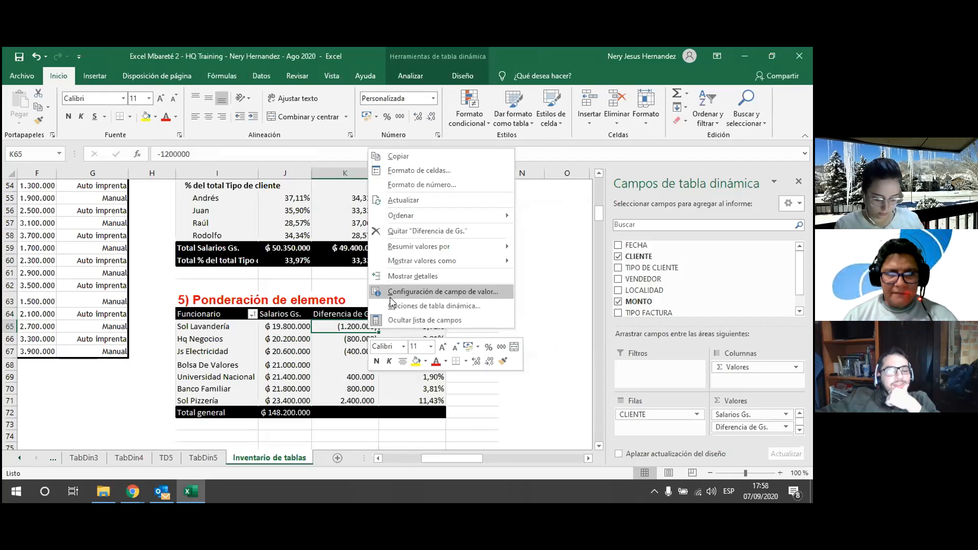
mouse_move(415, 247)
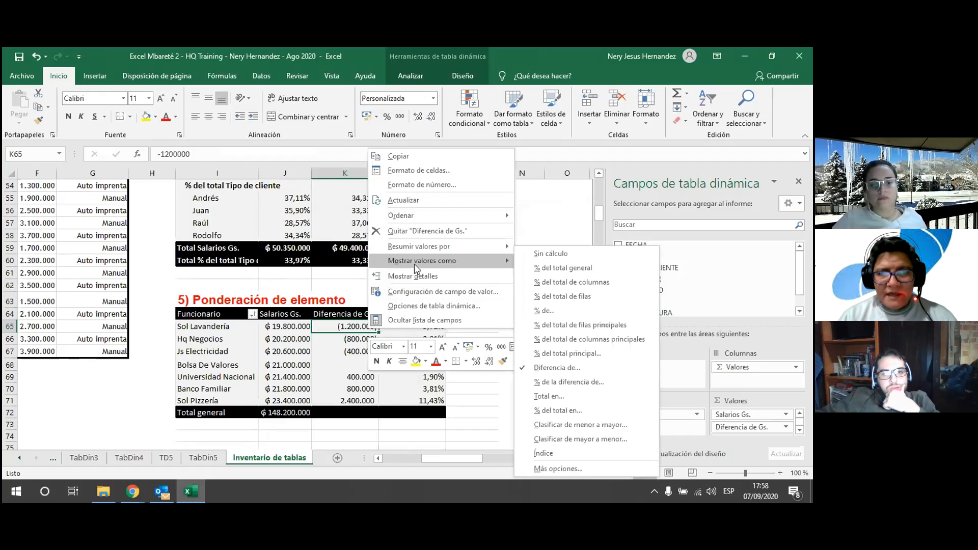
click(418, 184)
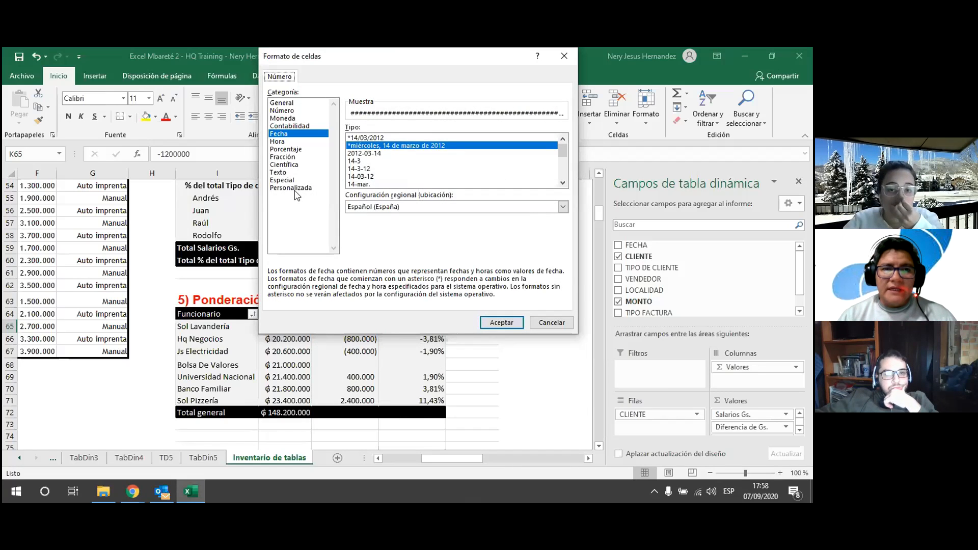
click(293, 111)
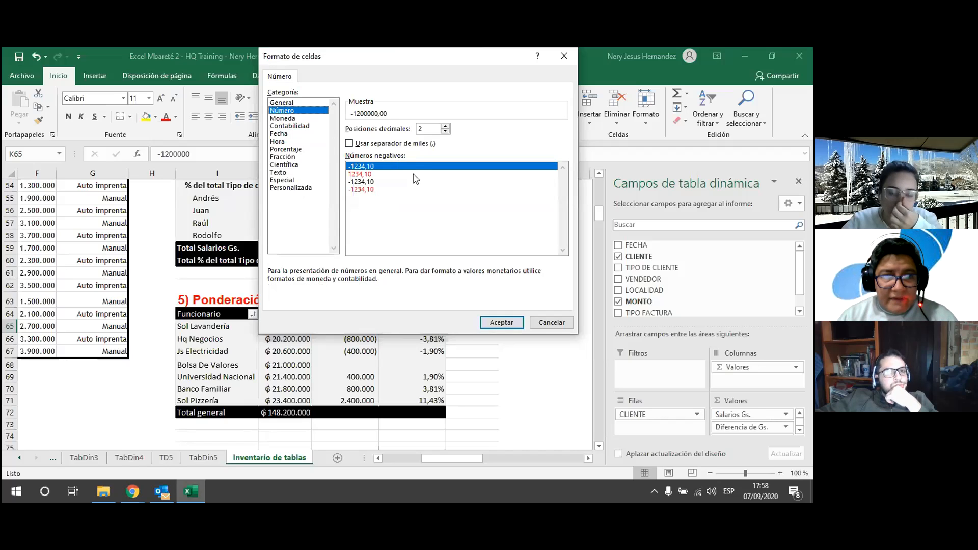
click(395, 190)
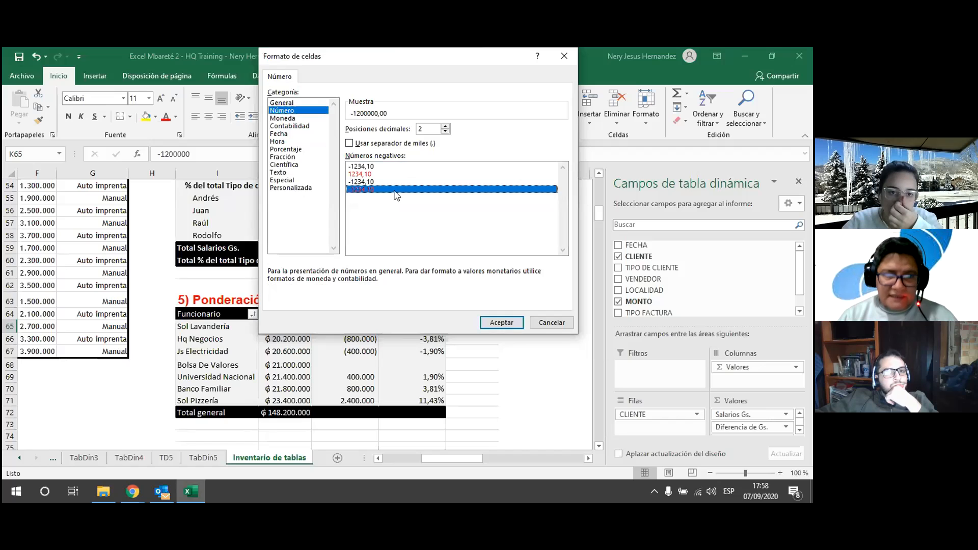
click(500, 326)
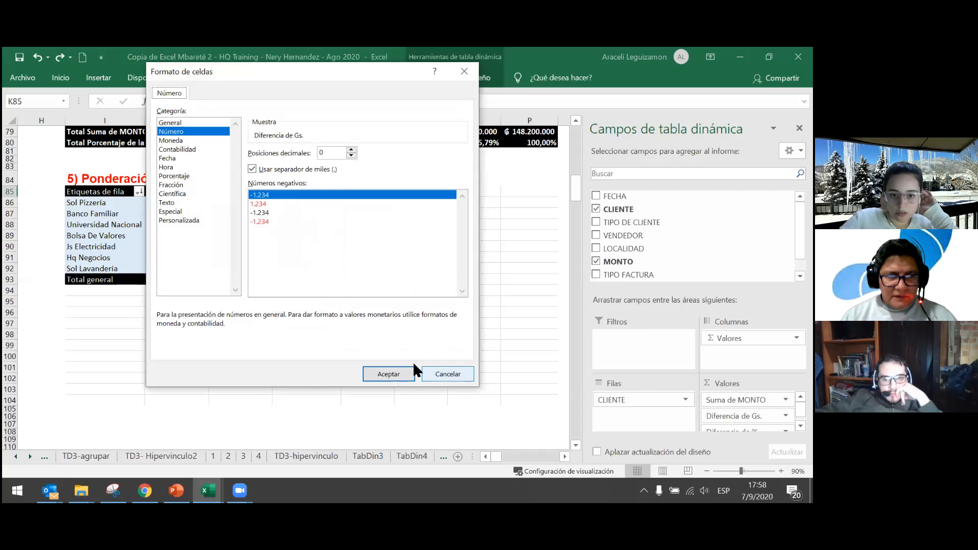
click(410, 372)
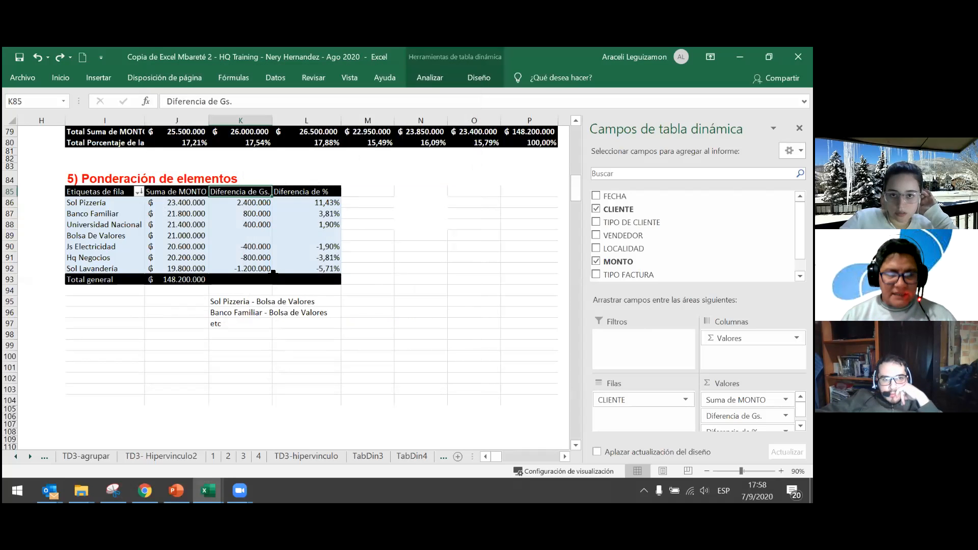
right_click(244, 193)
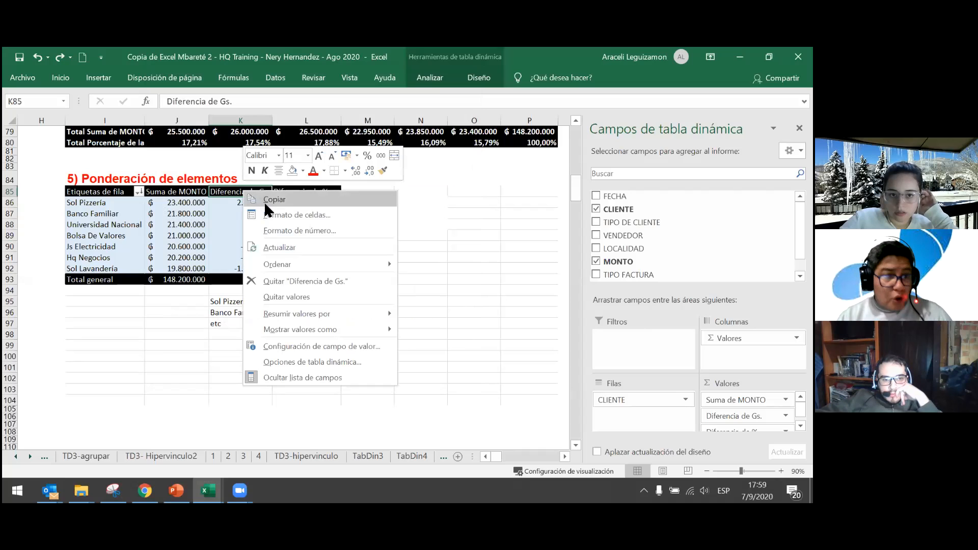
click(276, 230)
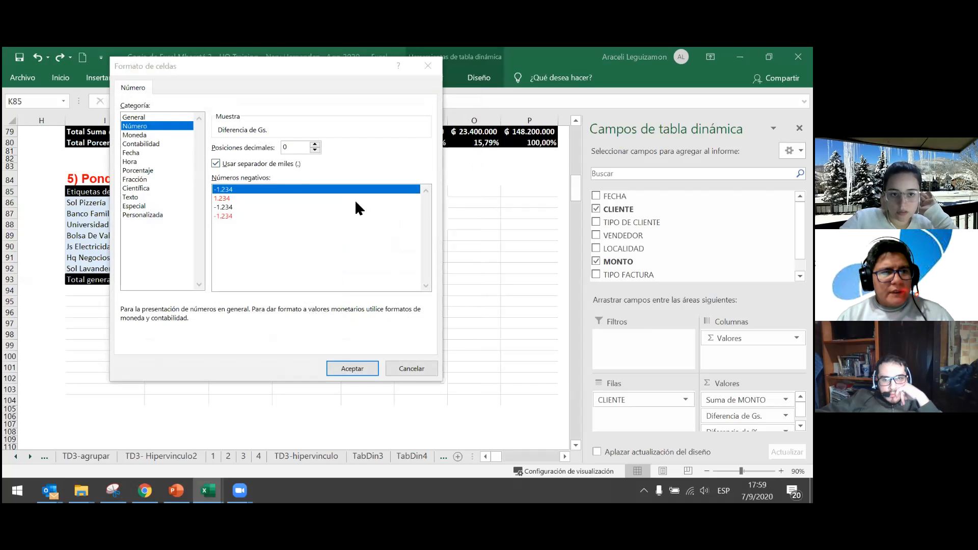
click(397, 367)
Step: Format the Diferencia de Gs. values from K87 as Número with zero decimals, thousands separator and red negatives with a minus sign
right_click(260, 214)
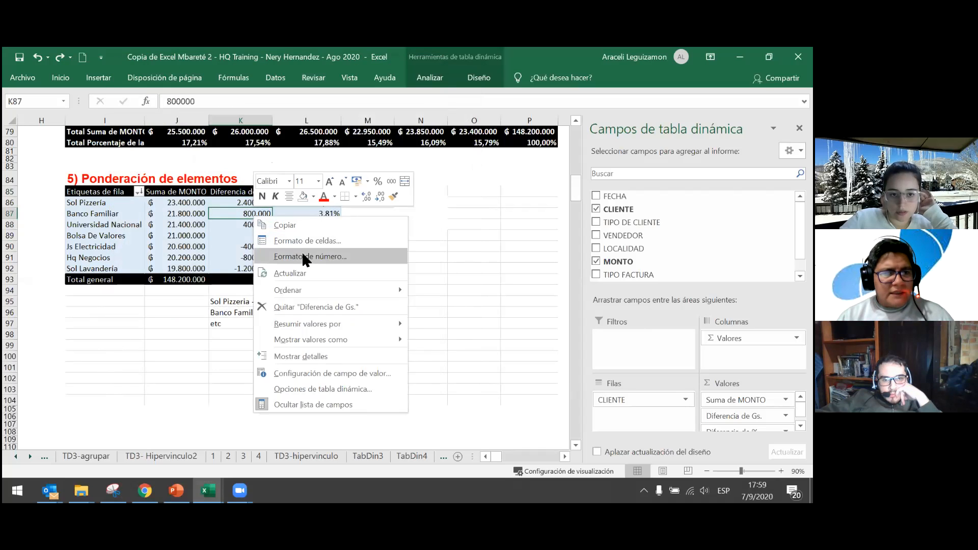
key(Escape)
key(ctrl+1)
click(258, 235)
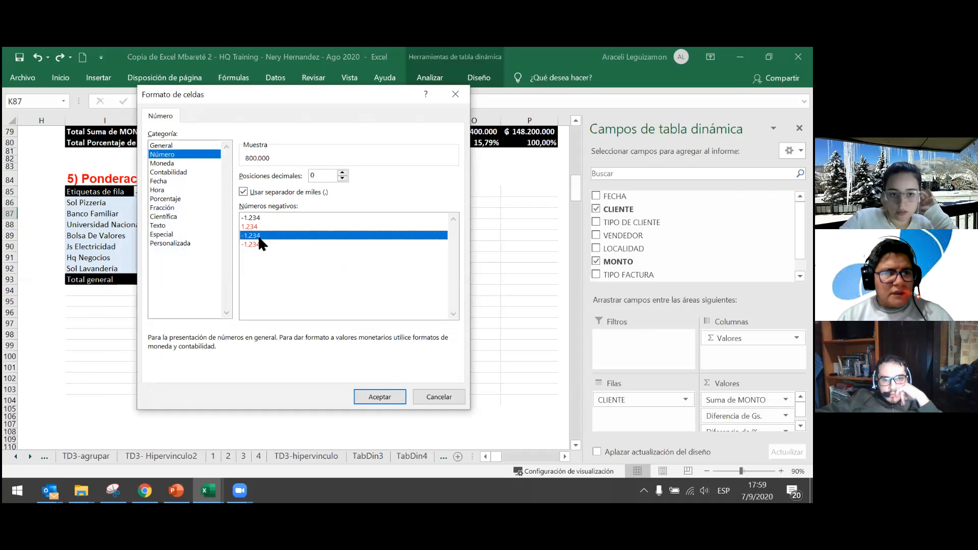
click(258, 243)
click(374, 395)
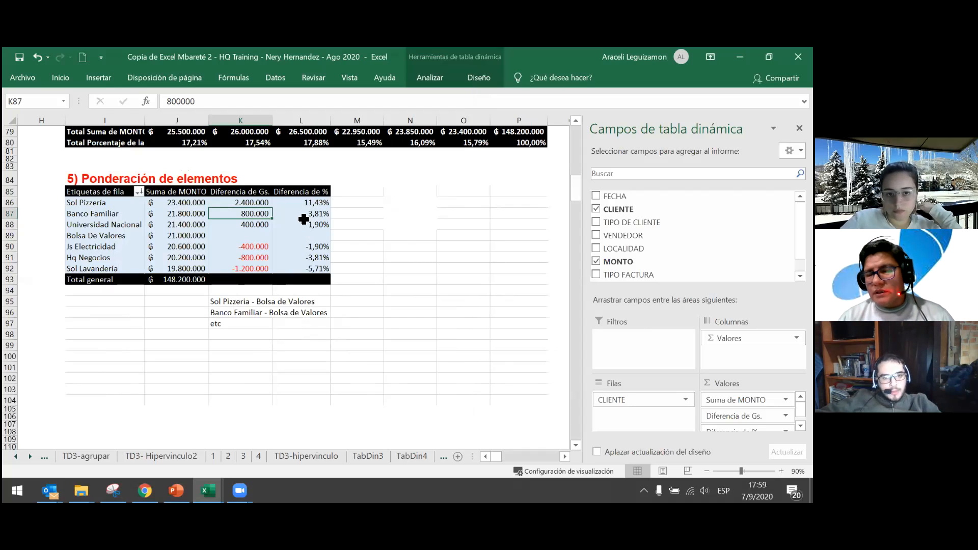
Step: Try formatting the Diferencia de % field as Número with two decimals, thousands separator and red negatives, and undo the change
mouse_move(298, 216)
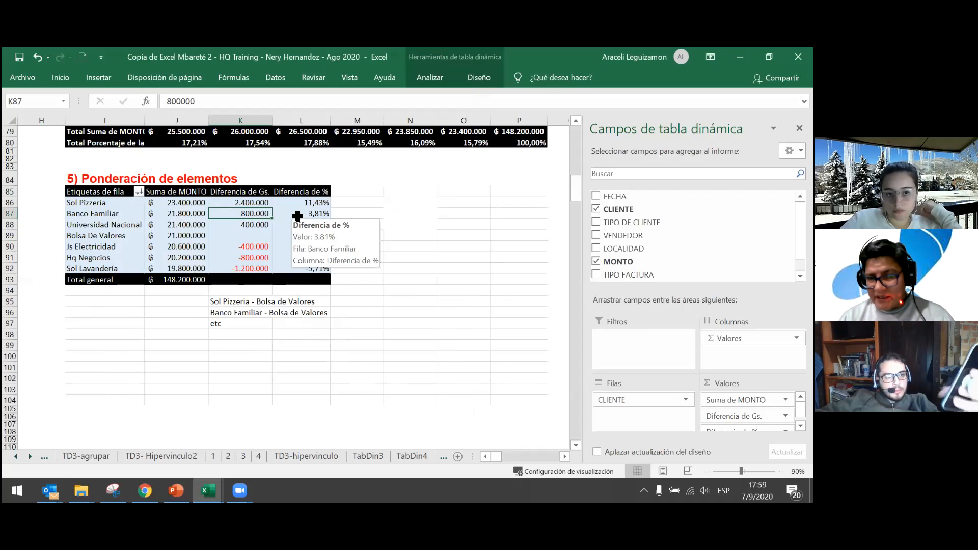
right_click(298, 203)
click(354, 245)
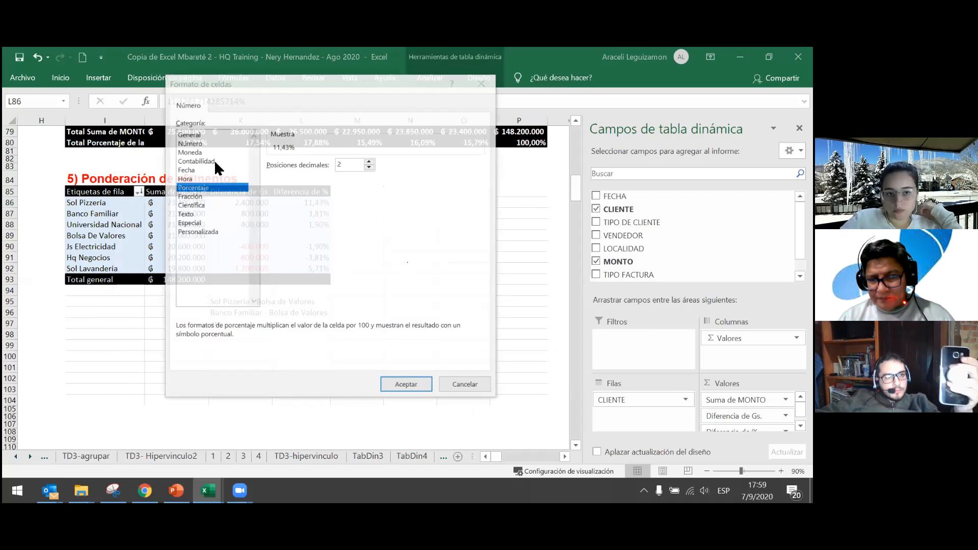
click(195, 142)
click(301, 233)
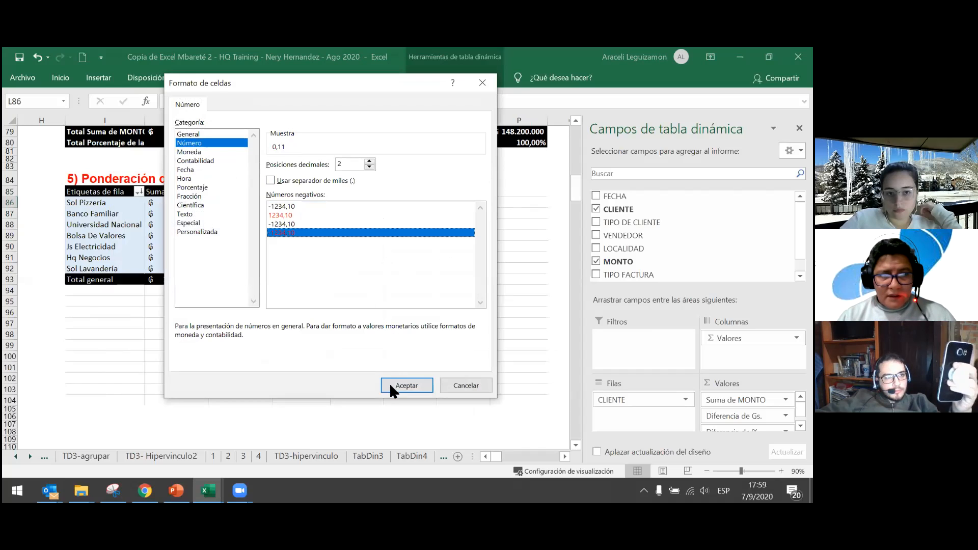
click(293, 181)
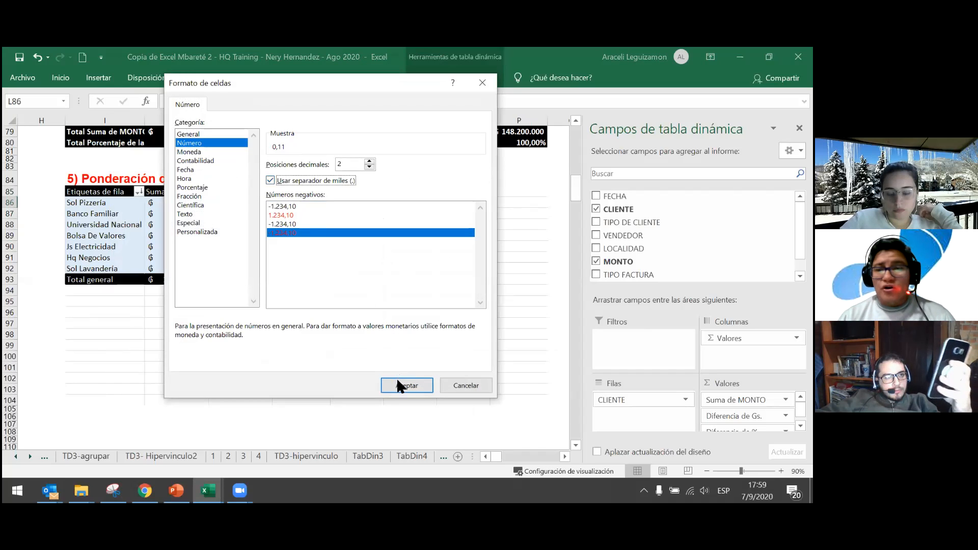
click(398, 385)
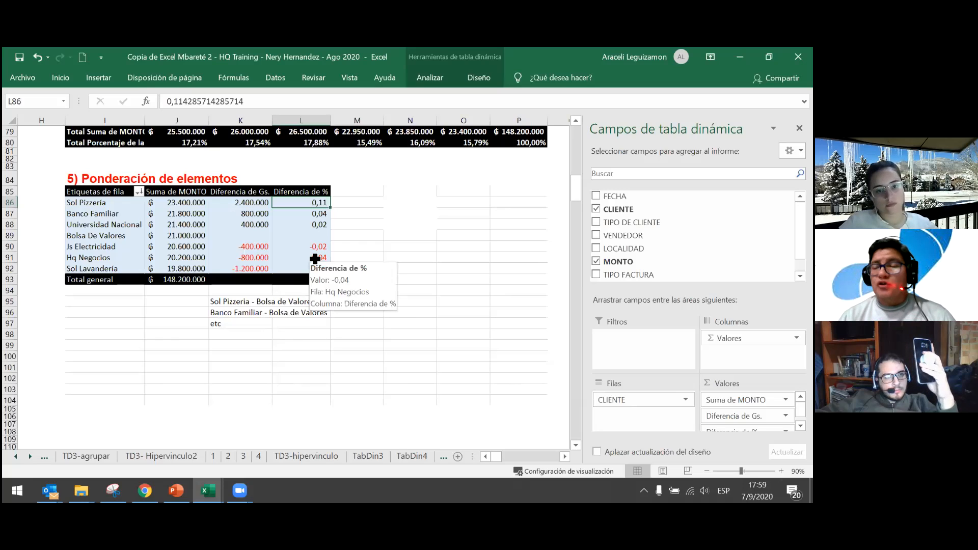
key(ctrl+z)
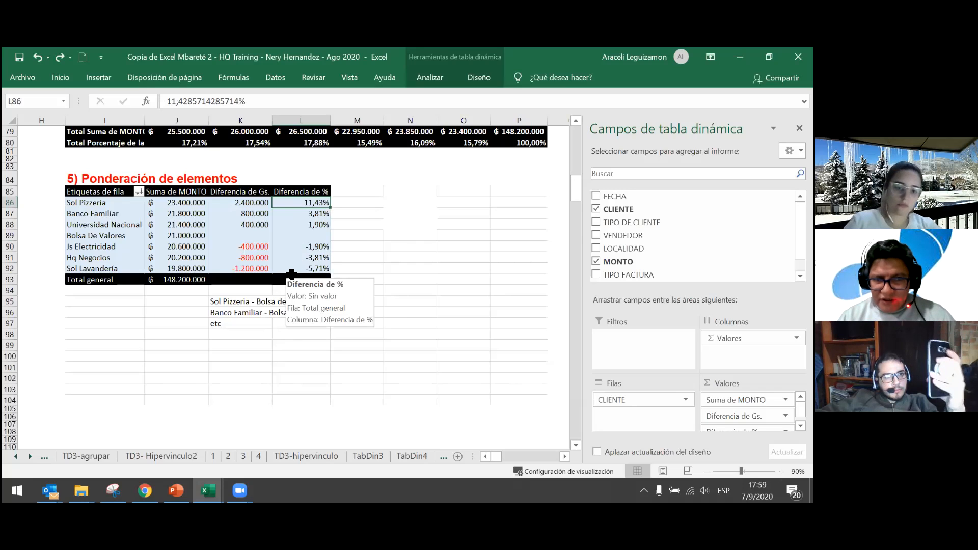
right_click(299, 204)
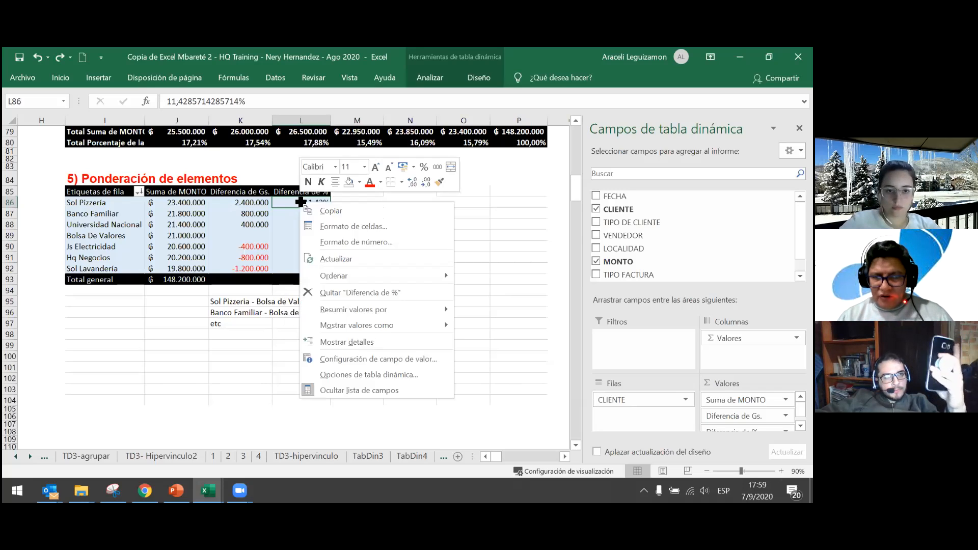
click(327, 240)
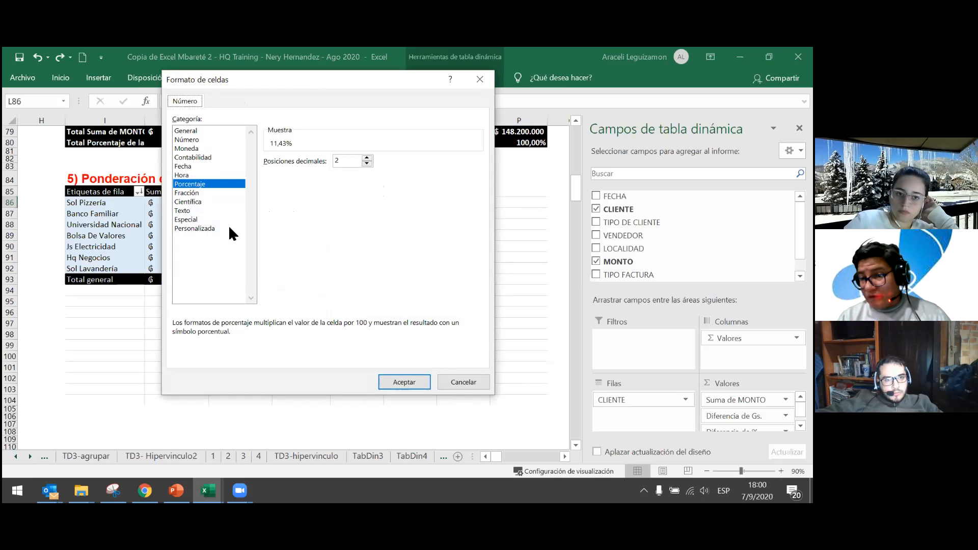
click(477, 381)
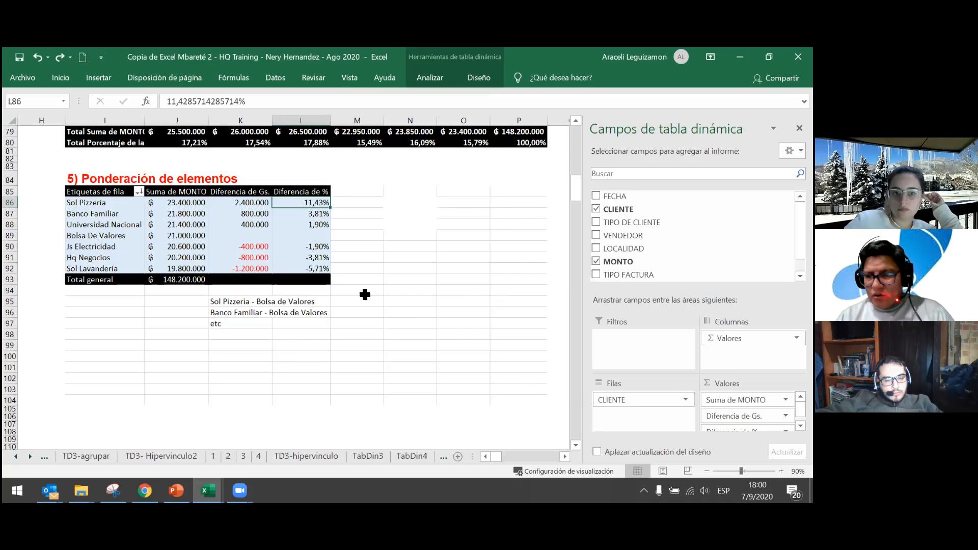
Step: Start a new conditional formatting rule for L86:L92 that formats only the cells that contain a given "Valor de la celda"
drag(281, 202, 283, 268)
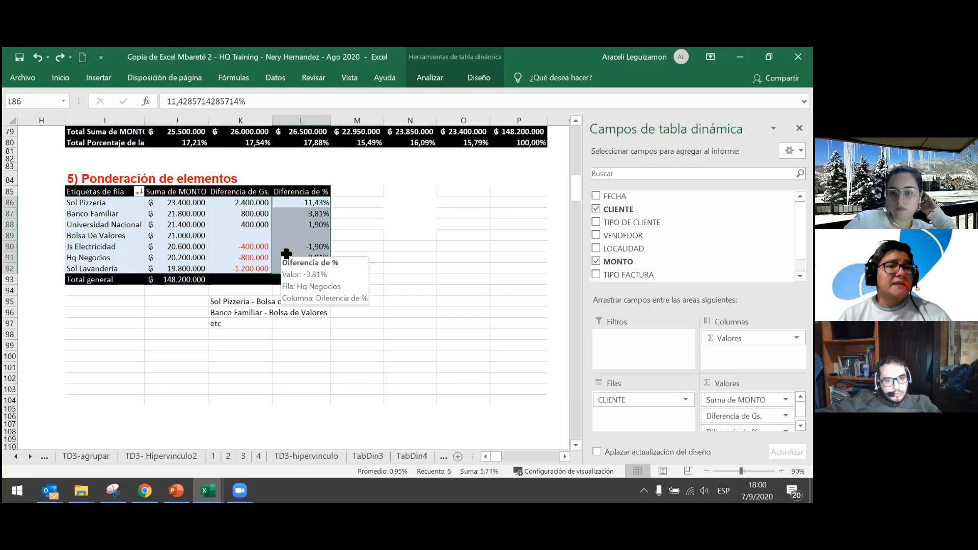
click(63, 77)
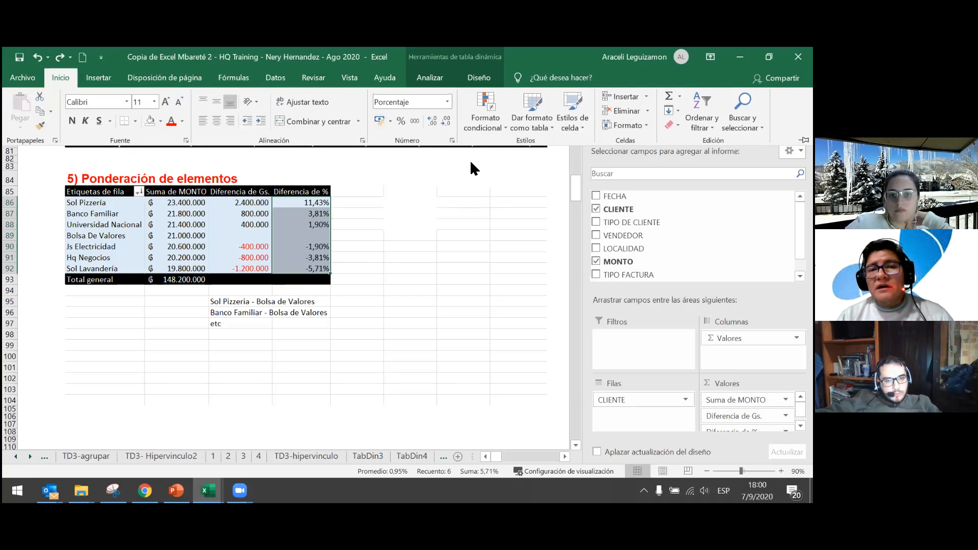
click(502, 129)
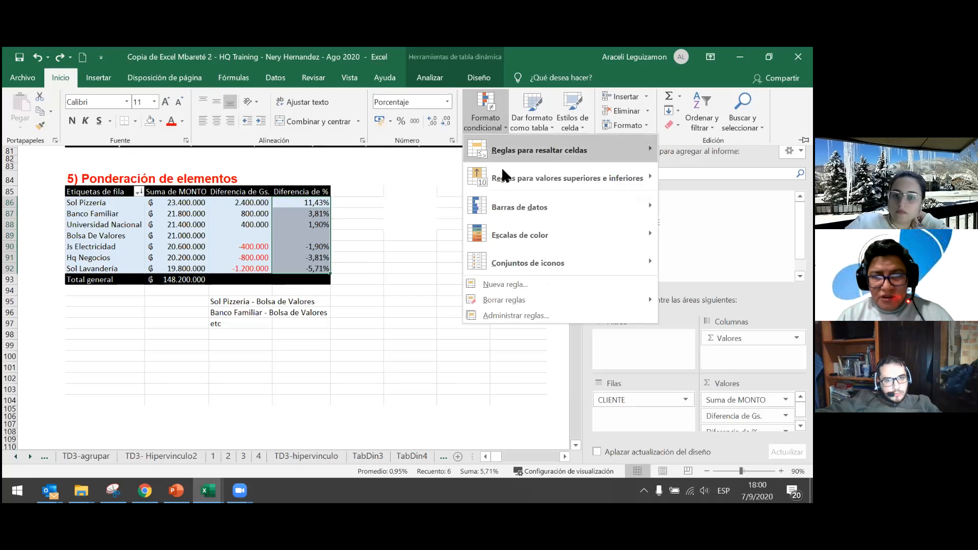
click(521, 289)
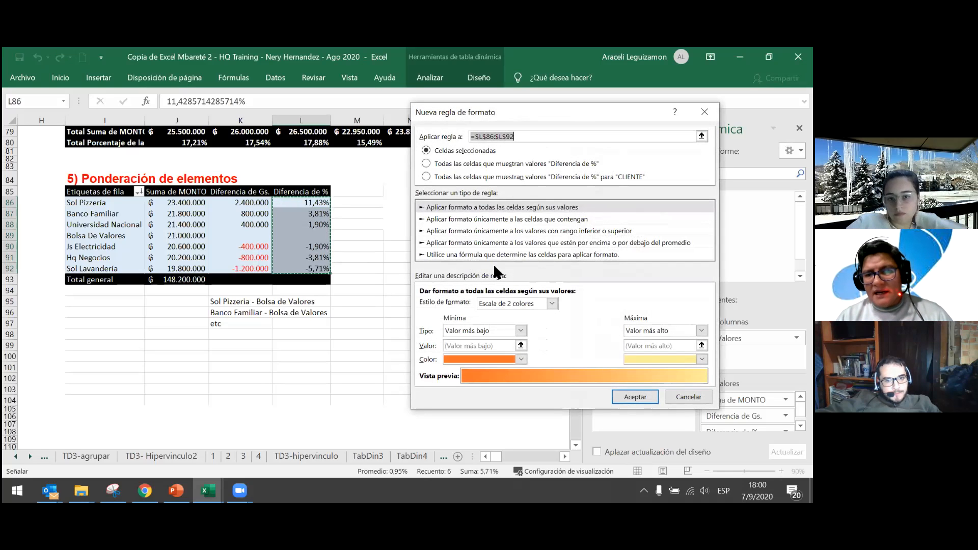
scroll(491, 261, up, 1)
scroll(491, 261, up, 4)
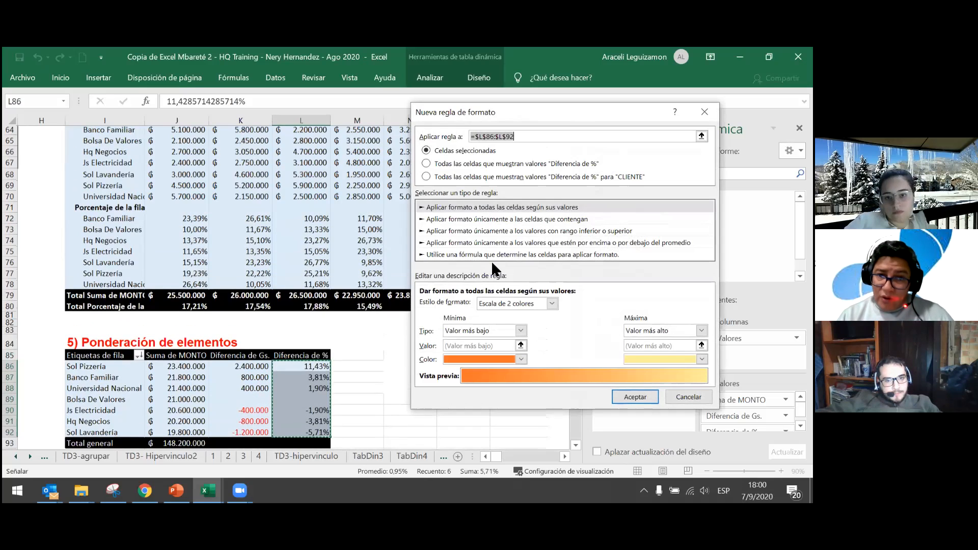
scroll(491, 261, down, 3)
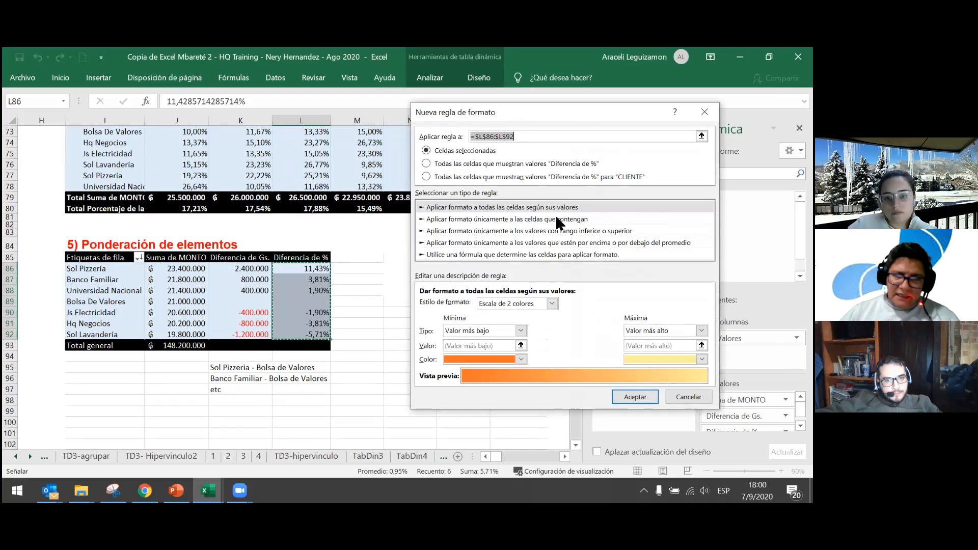
click(496, 219)
click(484, 305)
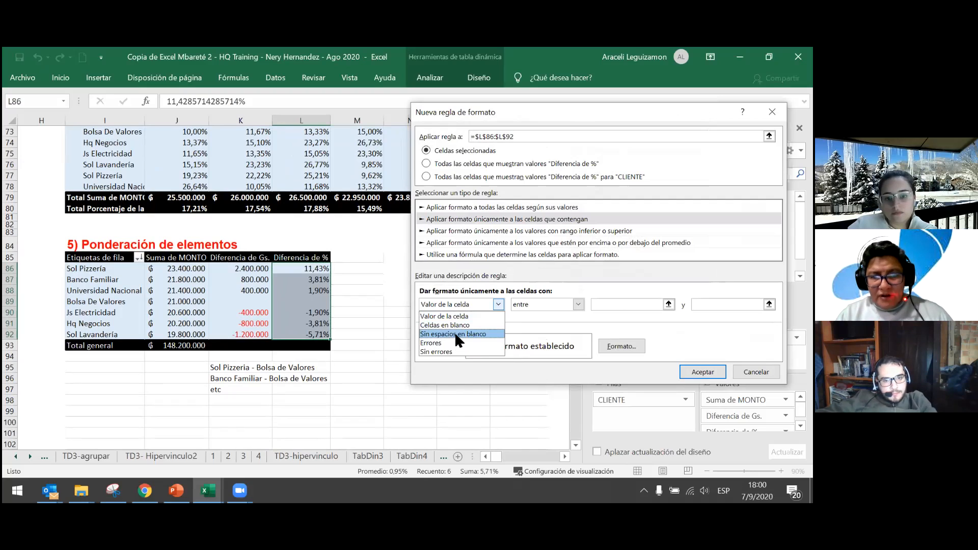
click(457, 316)
Step: Set the rule's condition to "menor o igual que" 0 and create the rule without setting a format
click(578, 304)
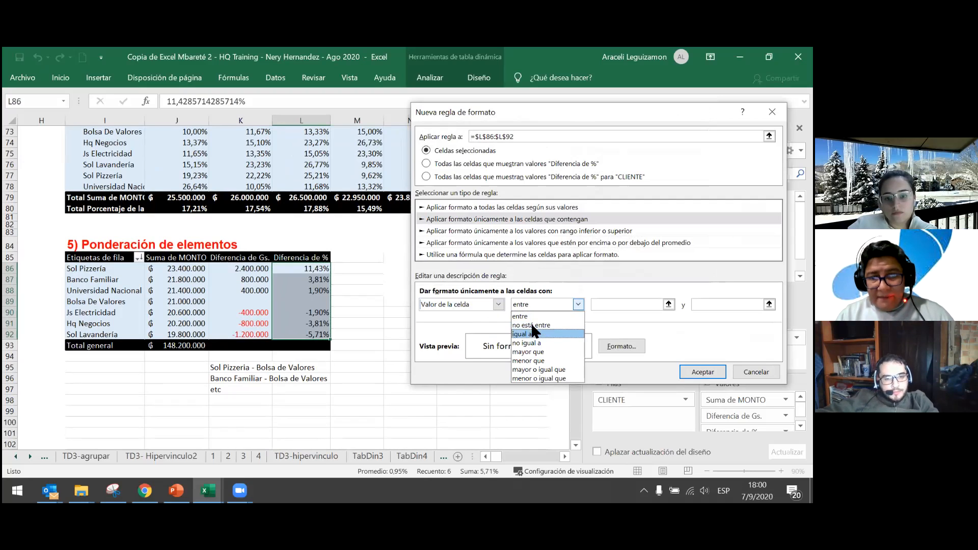
click(551, 357)
click(550, 305)
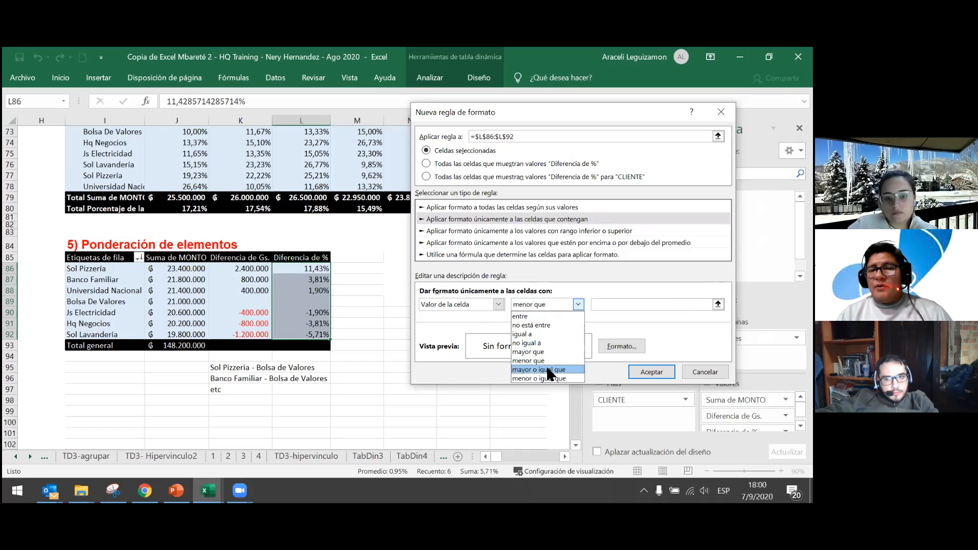
click(547, 379)
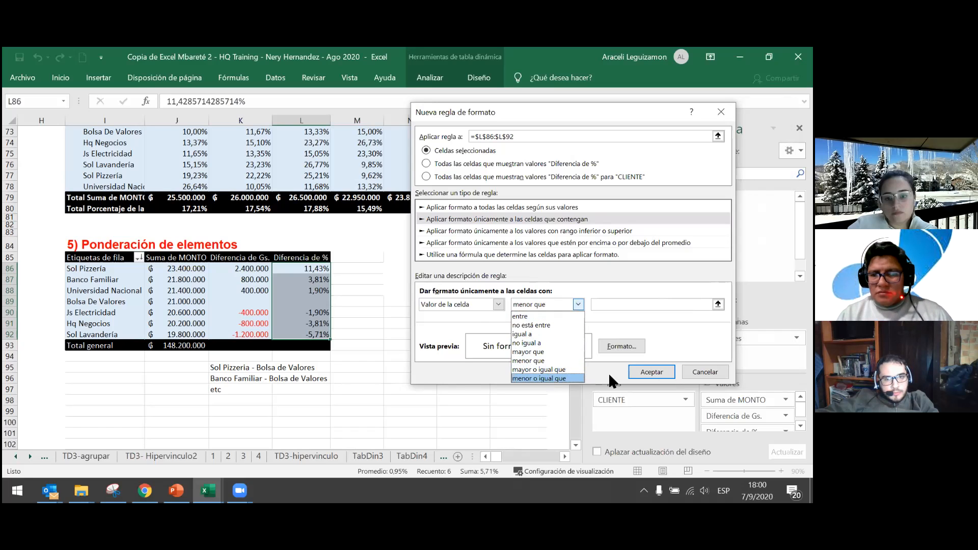
click(619, 306)
text(0)
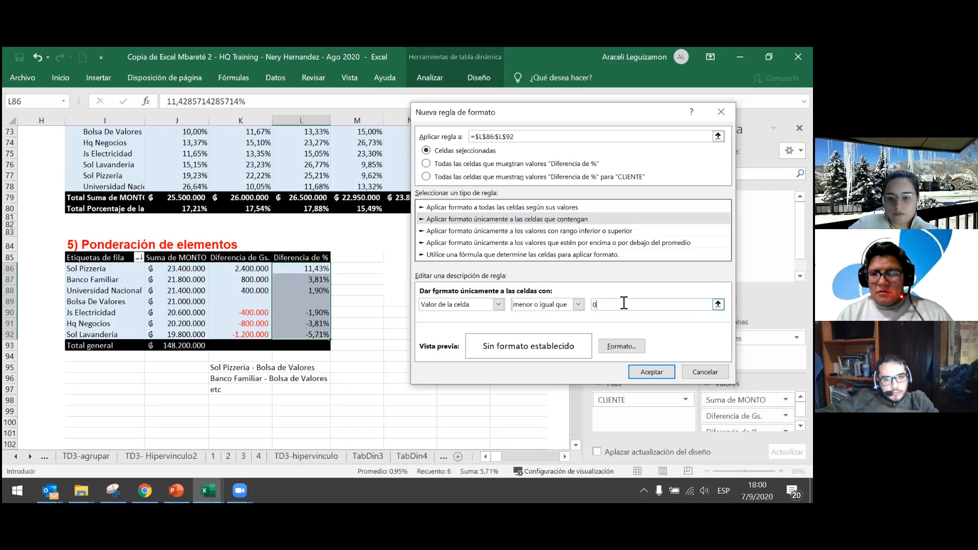
click(652, 372)
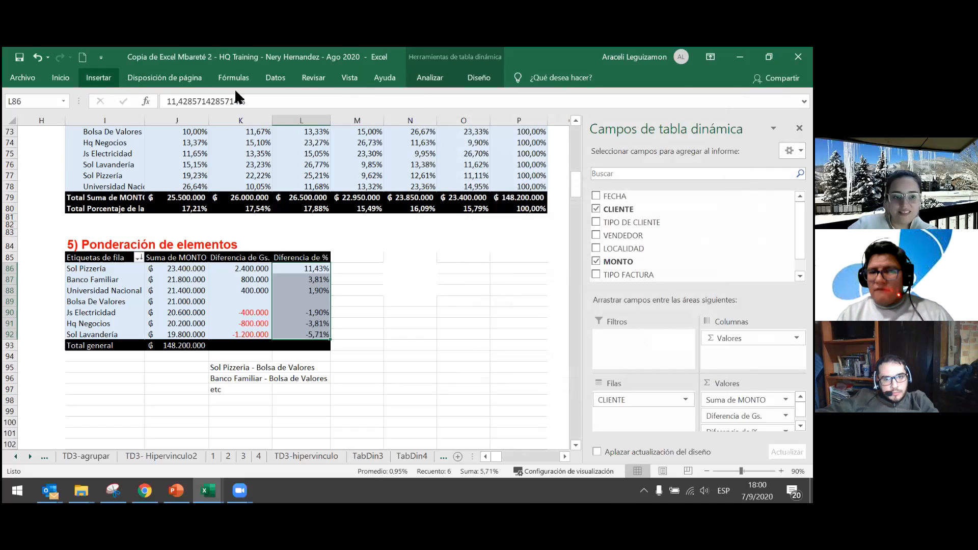
Step: Edit the conditional formatting rule for values <= 0 in L86:L92, trying a red fill and replacing it with white
click(98, 77)
click(61, 78)
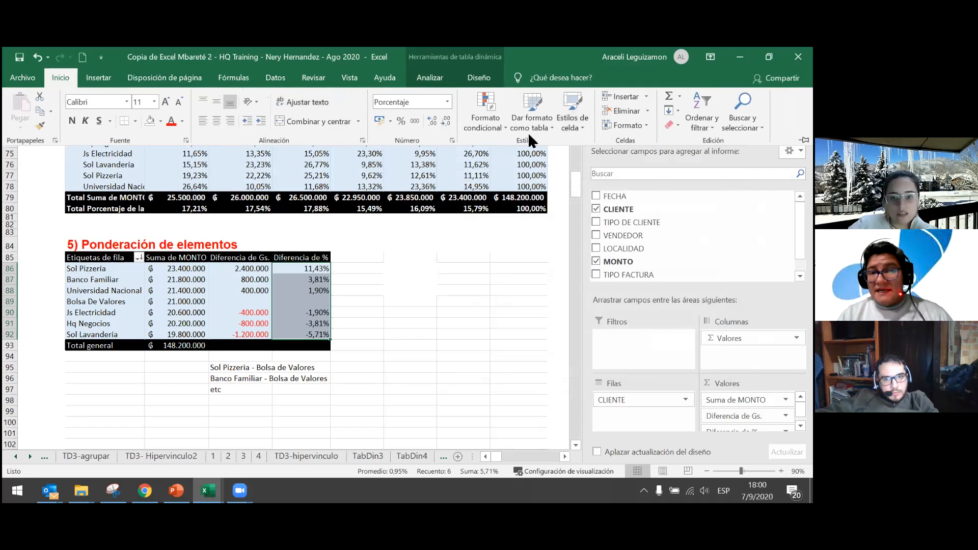
click(485, 120)
click(520, 302)
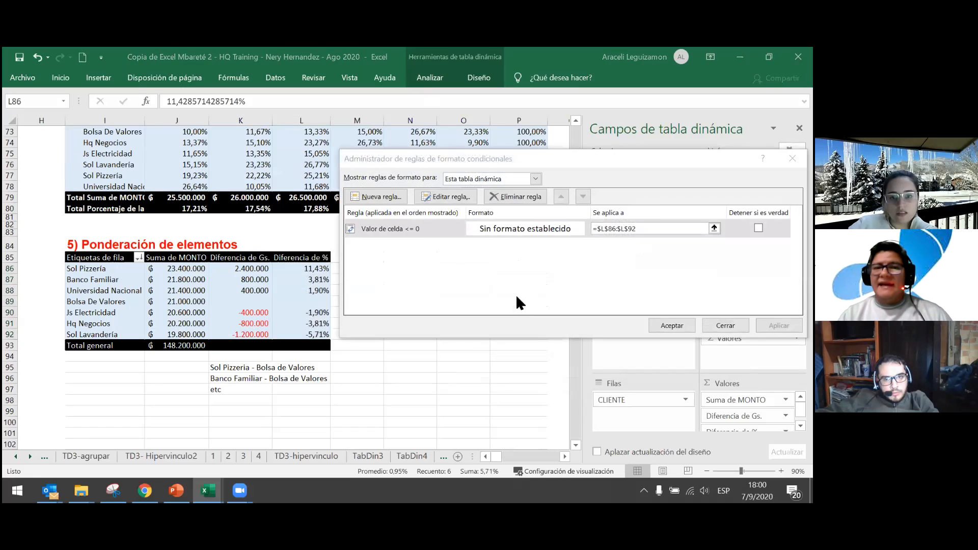
double_click(434, 228)
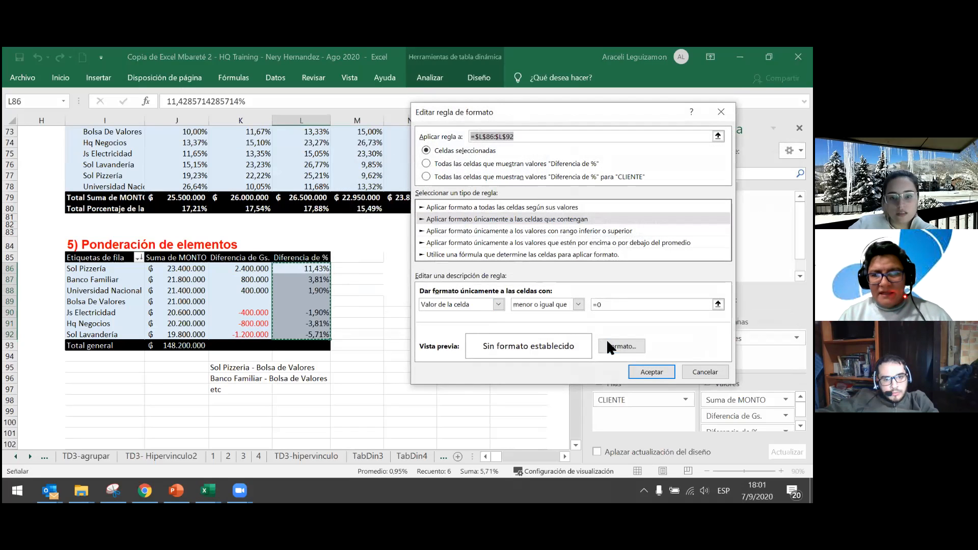
click(609, 345)
click(441, 196)
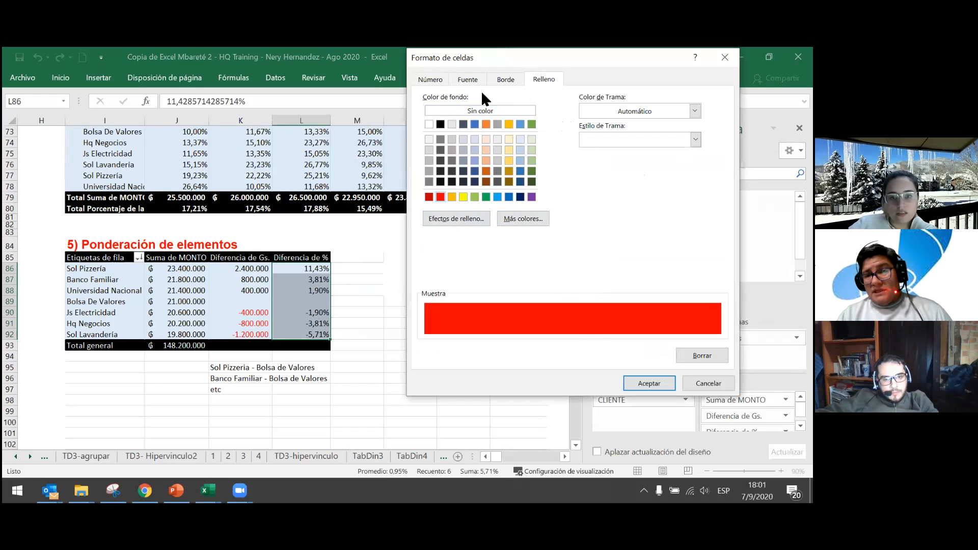
click(463, 79)
click(545, 78)
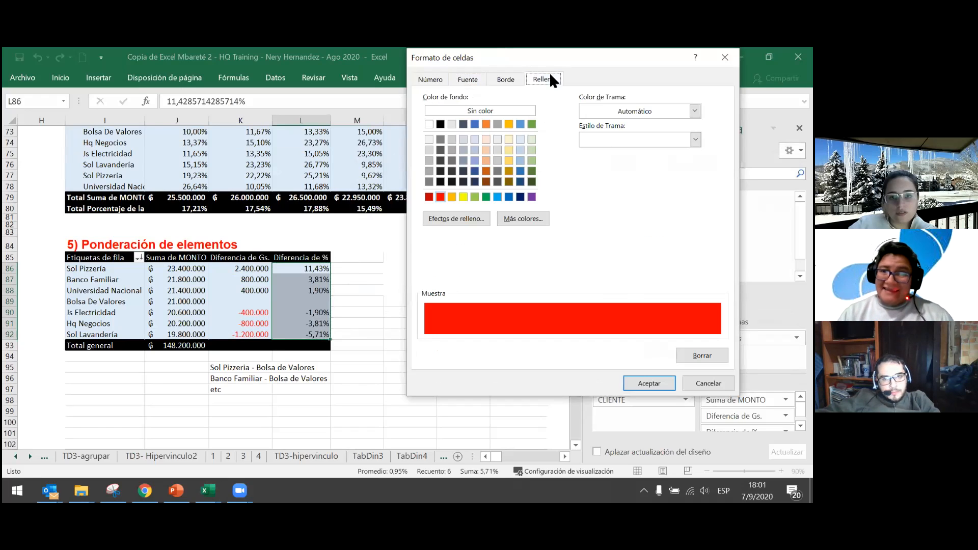
click(429, 124)
Step: Set the rule's font color to red and apply the edited rule
click(464, 79)
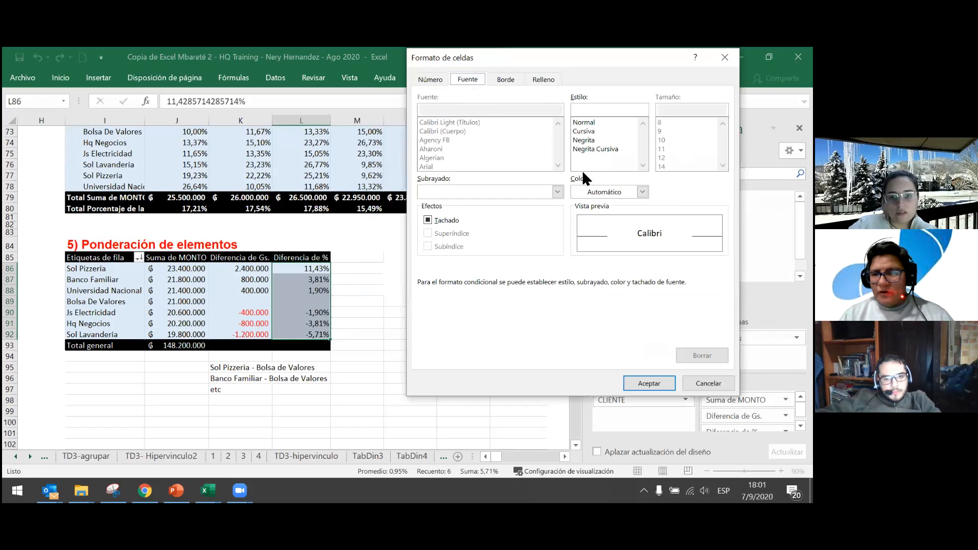
click(642, 192)
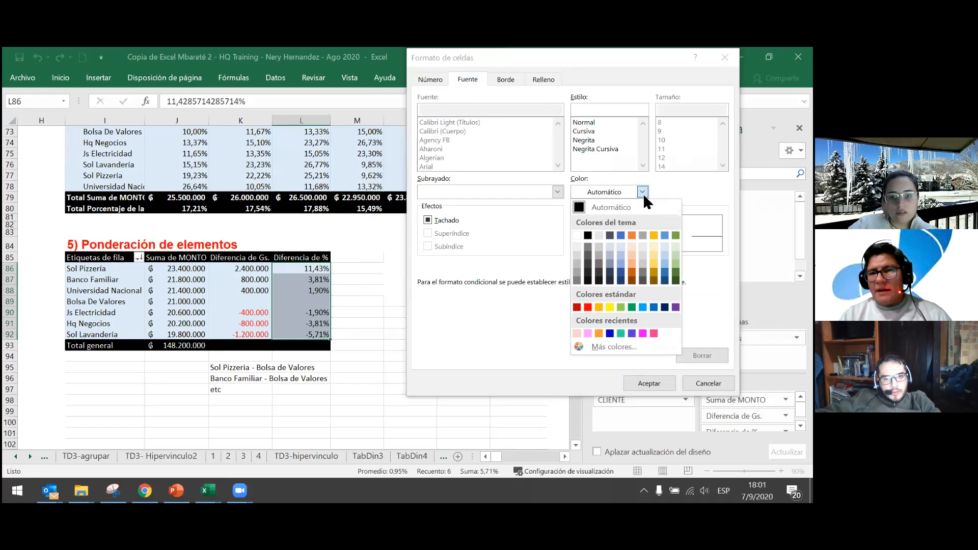
click(589, 306)
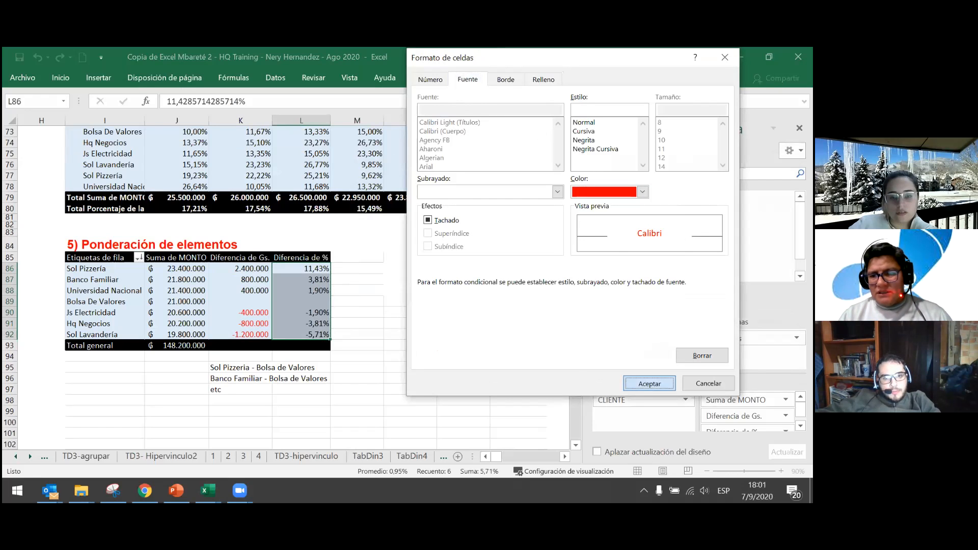
key(Return)
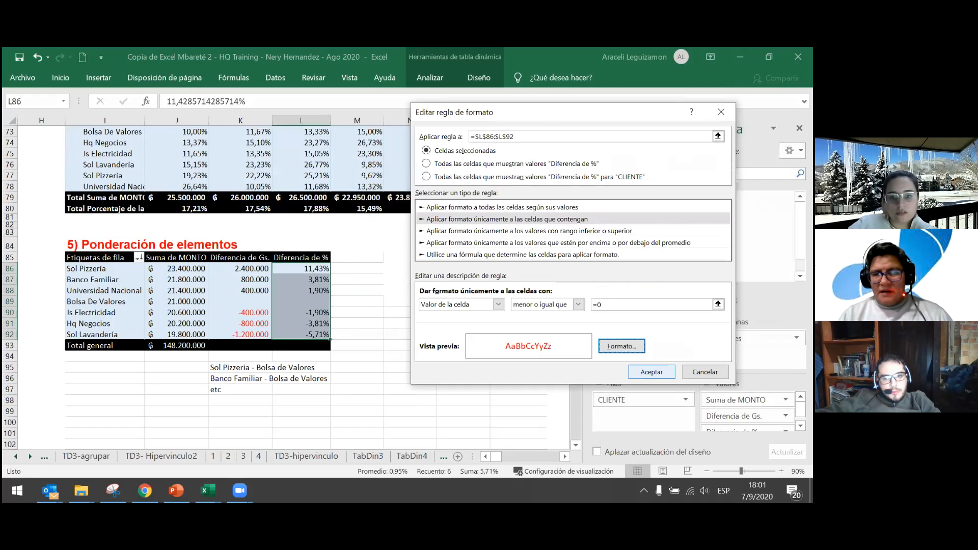
key(Return)
click(666, 323)
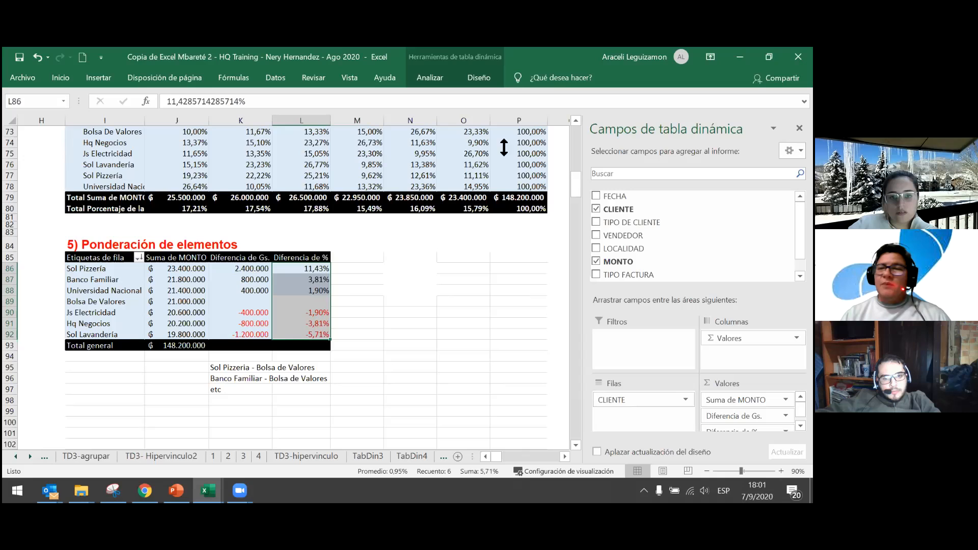
Step: Delete the conditional formatting rule that applies to L86:L92
click(60, 78)
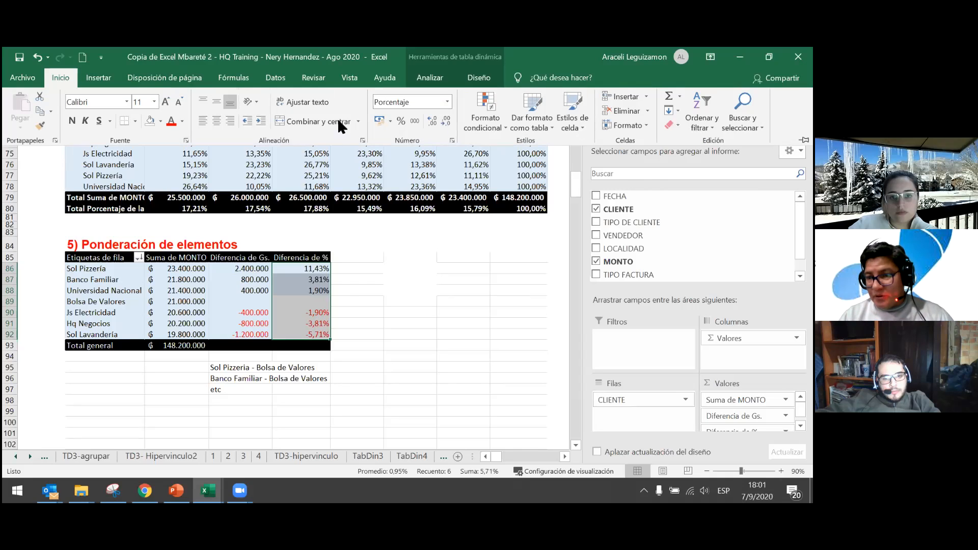
click(493, 125)
click(514, 315)
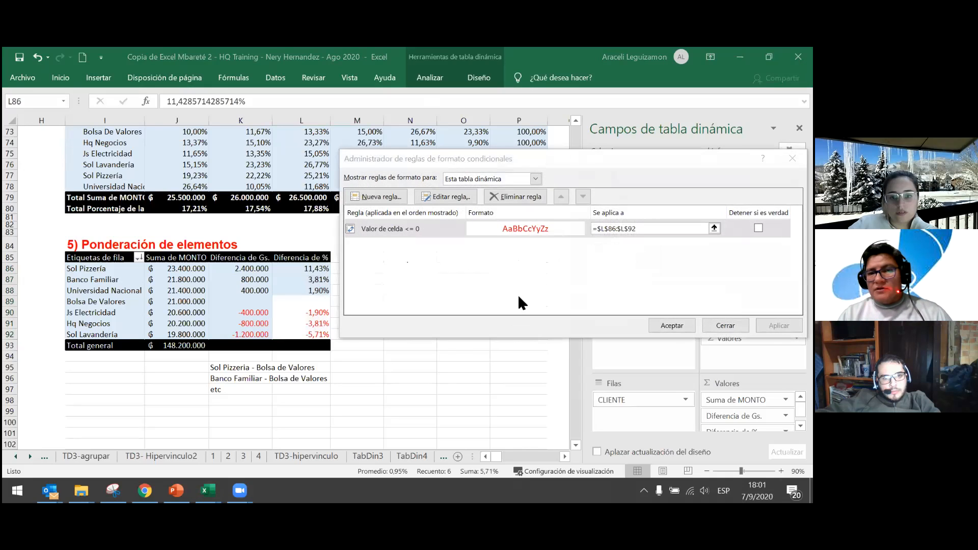
click(516, 197)
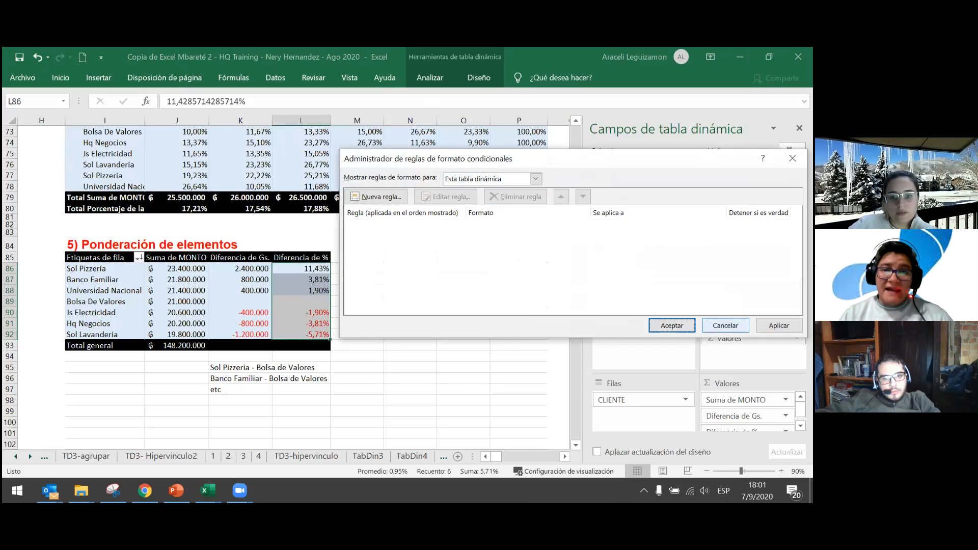
click(672, 325)
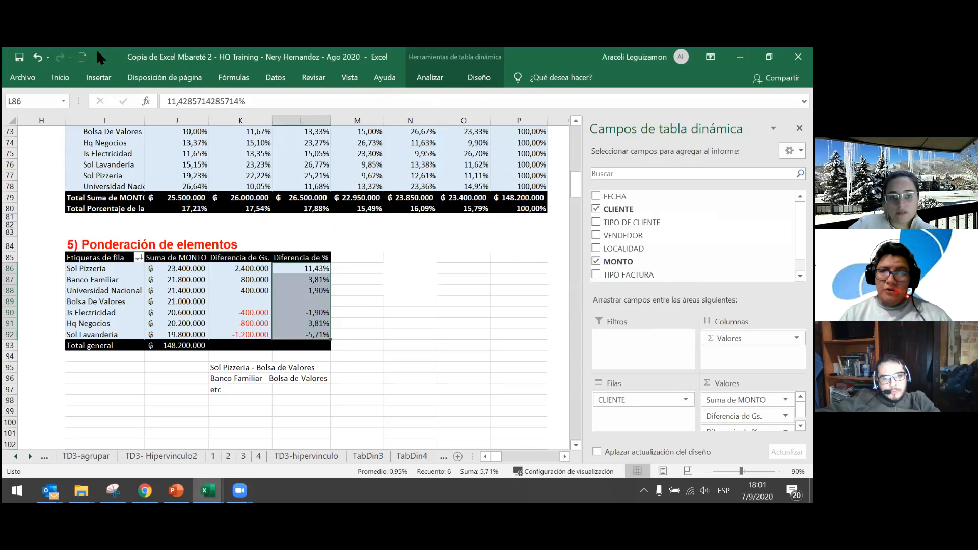
Step: Start a new conditional formatting rule for L86:L92 that formats cells whose value is "menor o igual que" 0
click(61, 78)
click(485, 121)
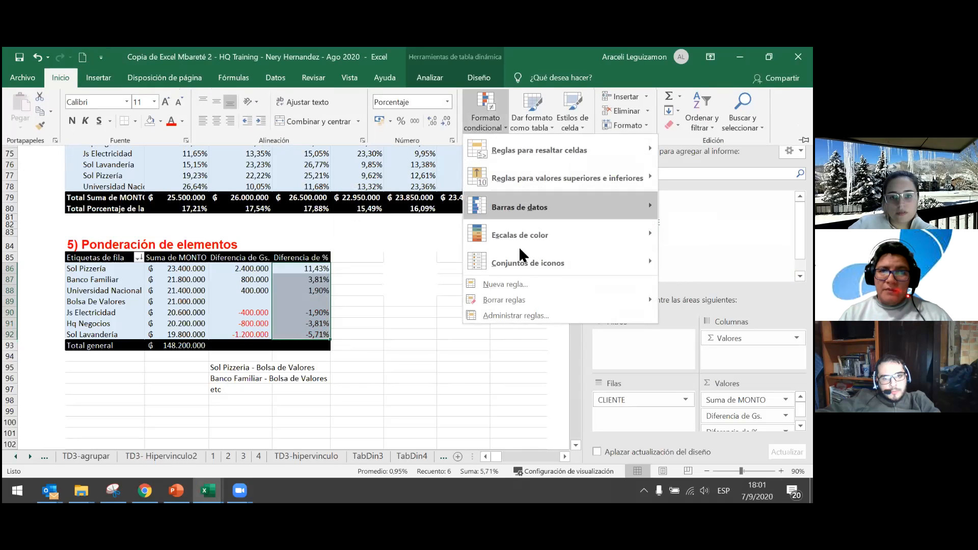
click(521, 284)
click(516, 204)
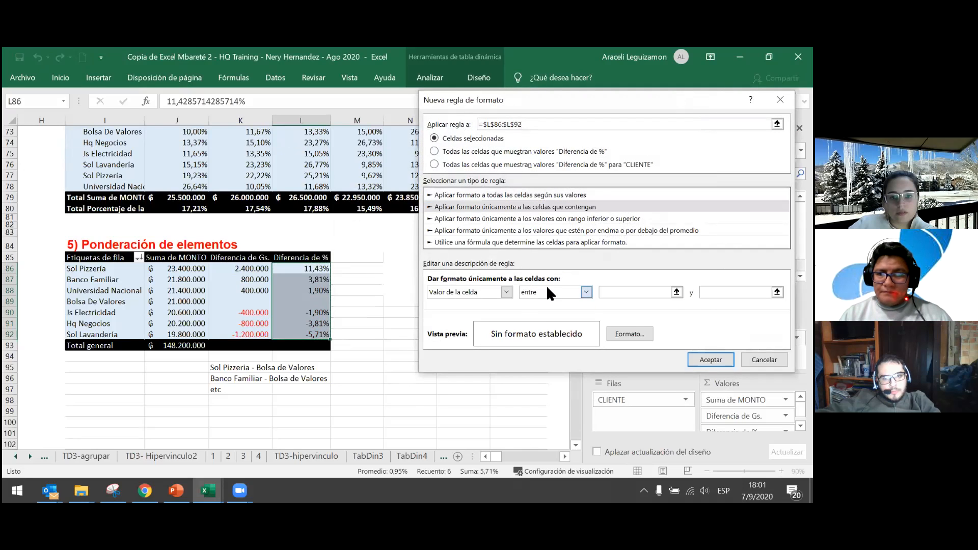
click(548, 292)
click(569, 363)
click(624, 294)
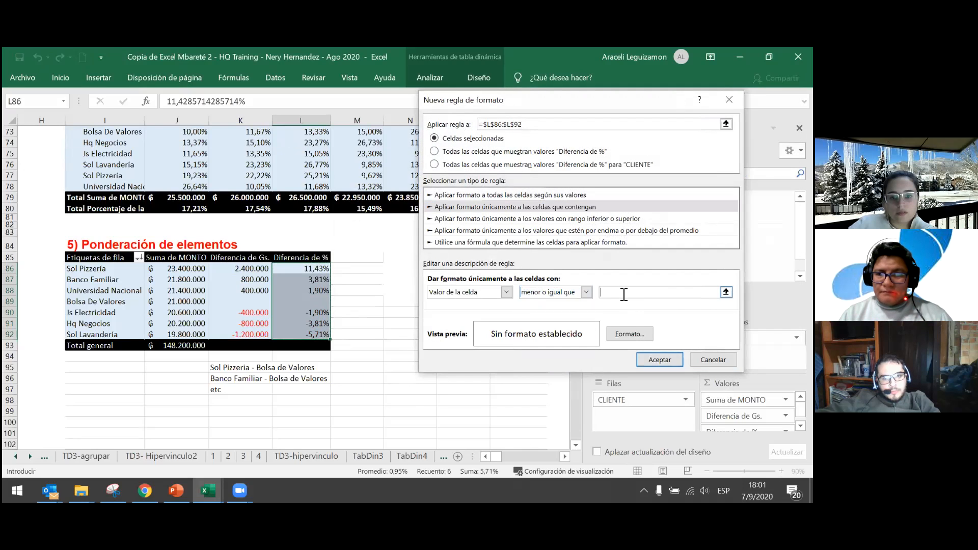
Step: Give the new rule a red font color and create it
click(630, 333)
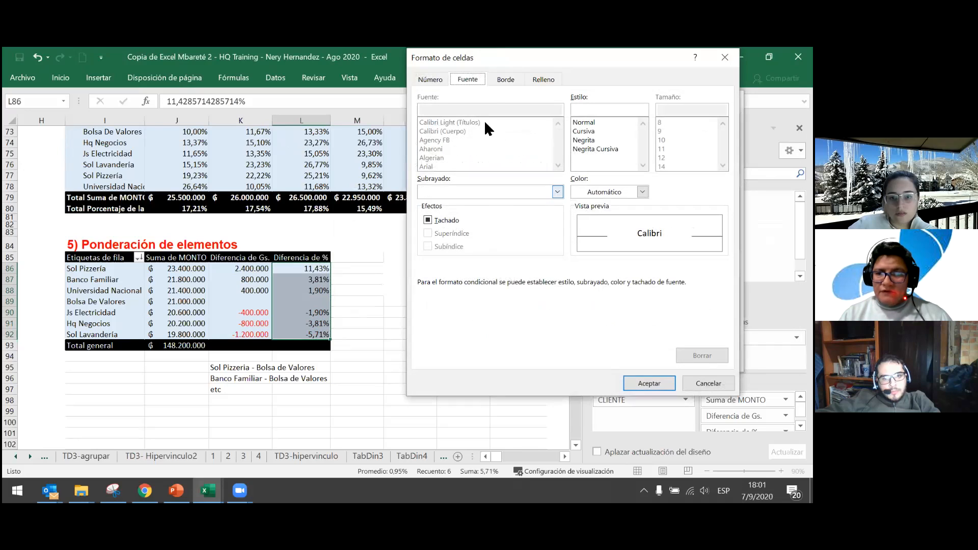
click(643, 192)
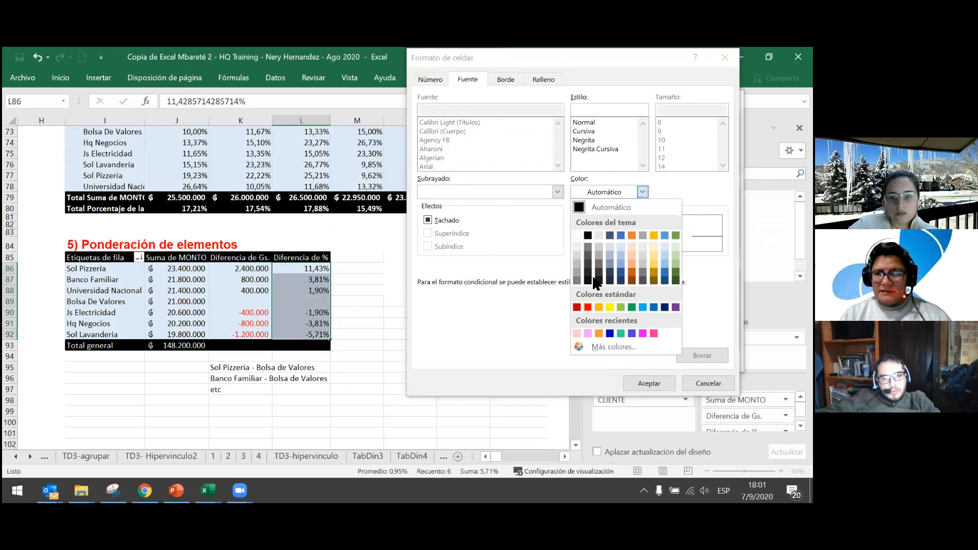
click(588, 308)
click(649, 383)
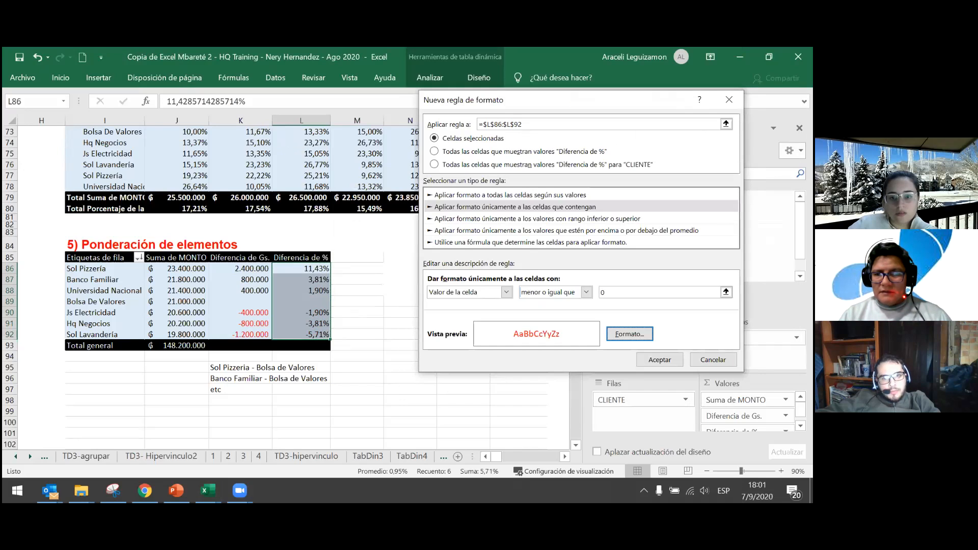
click(653, 362)
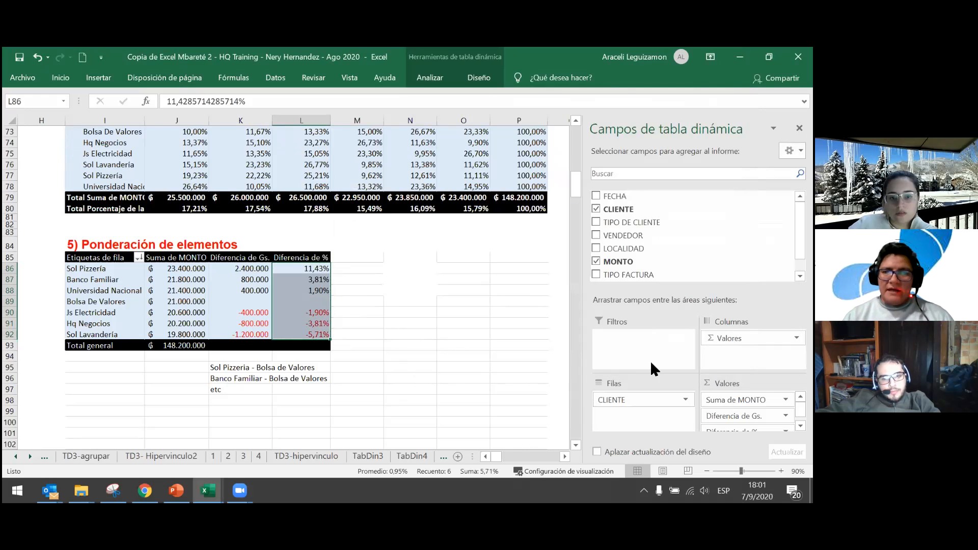
click(393, 332)
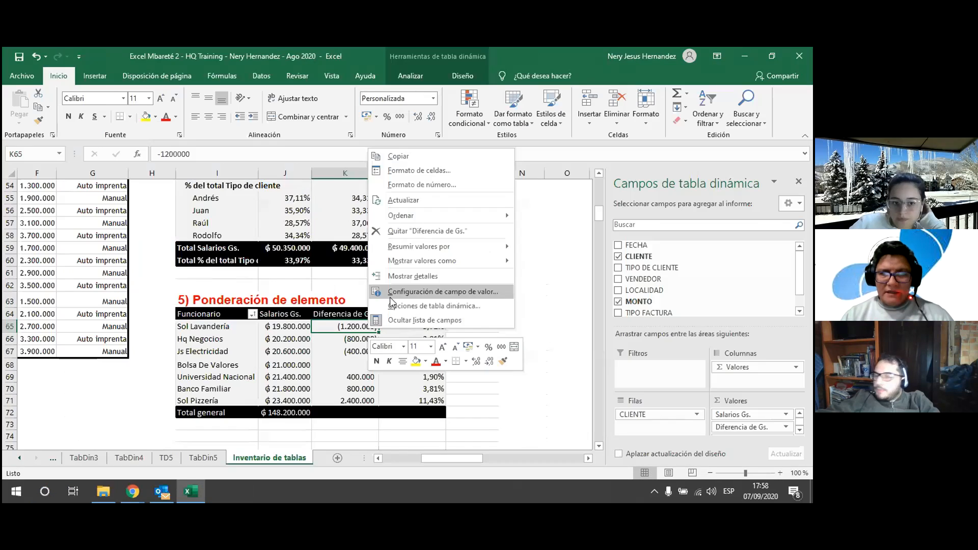
key(Escape)
click(508, 350)
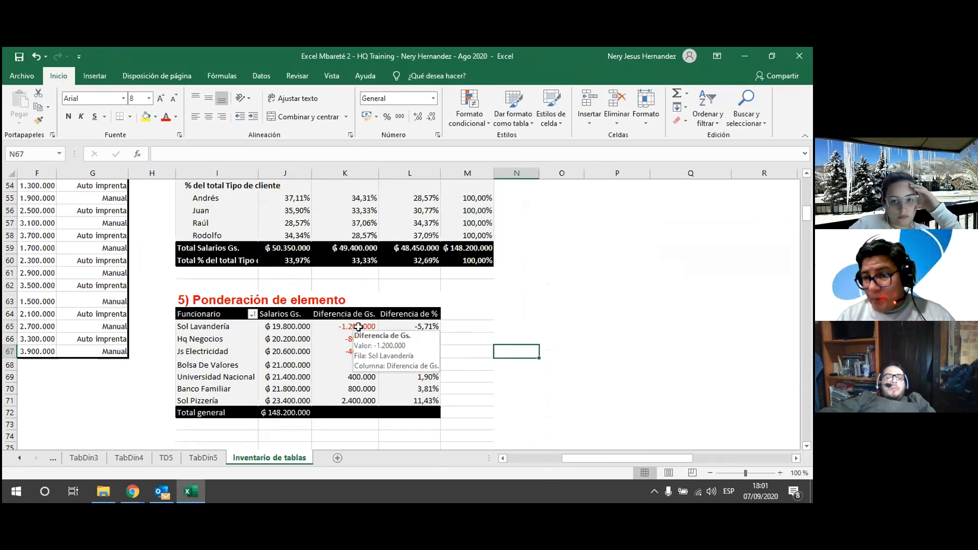
Step: Start an "Es menor que" highlight rule with value 0 for the Diferencia de % values in L65:L71
click(406, 326)
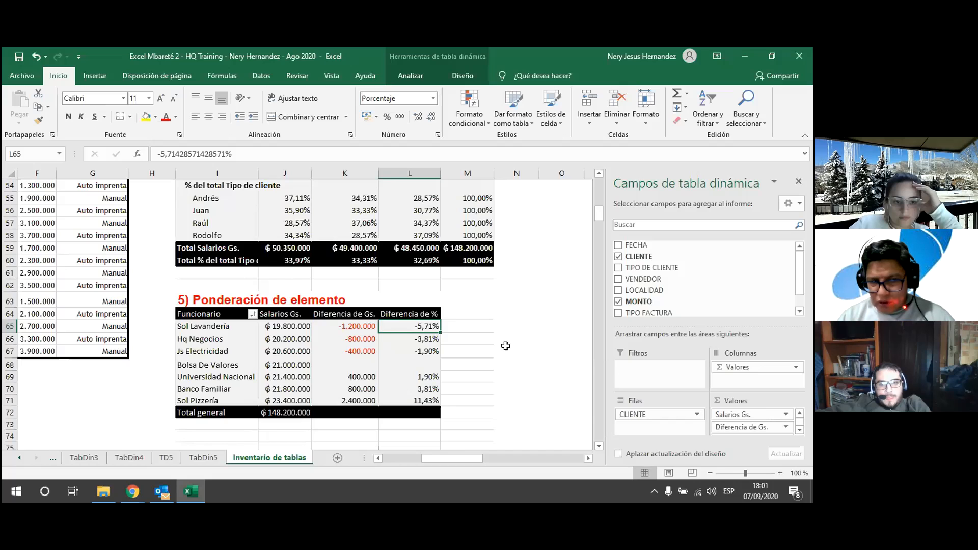
drag(428, 326, 436, 397)
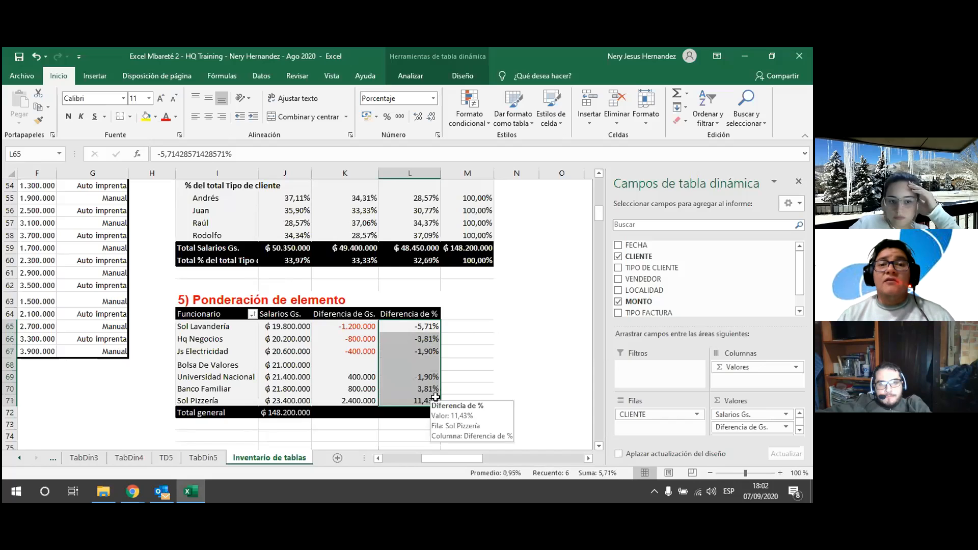
right_click(416, 347)
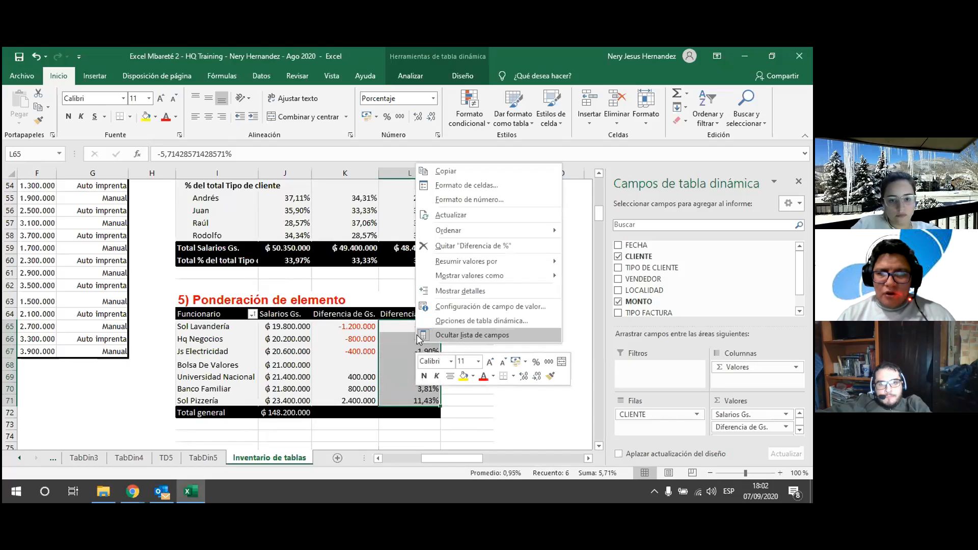
click(464, 409)
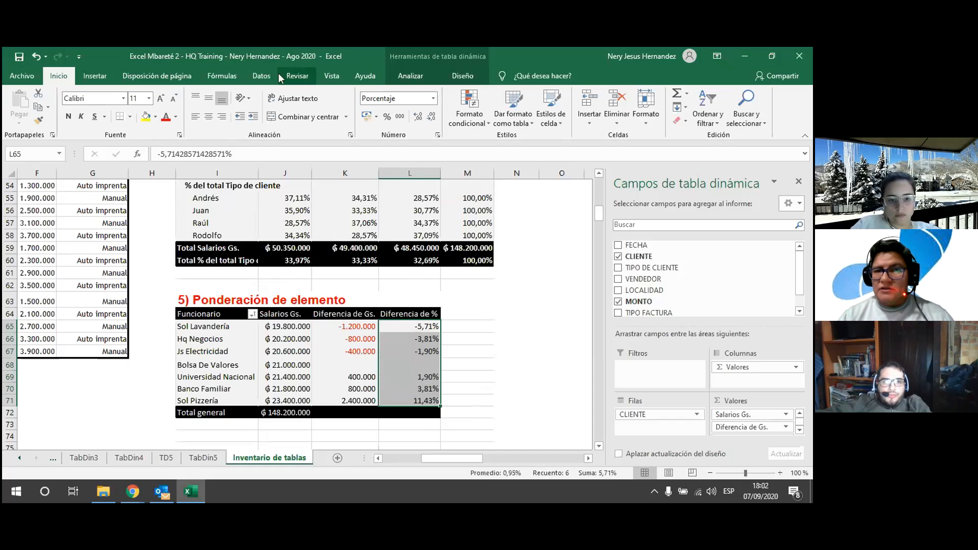
click(110, 75)
click(58, 77)
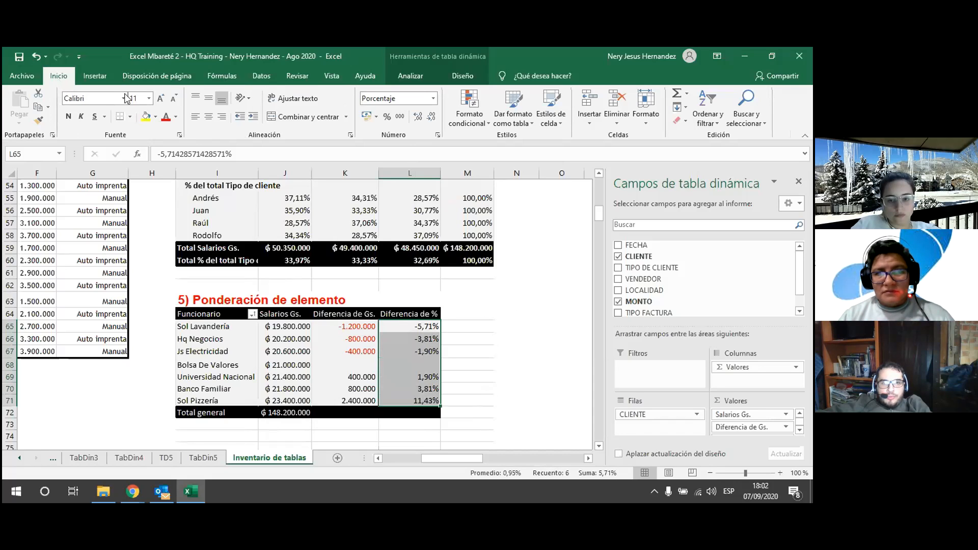
click(463, 114)
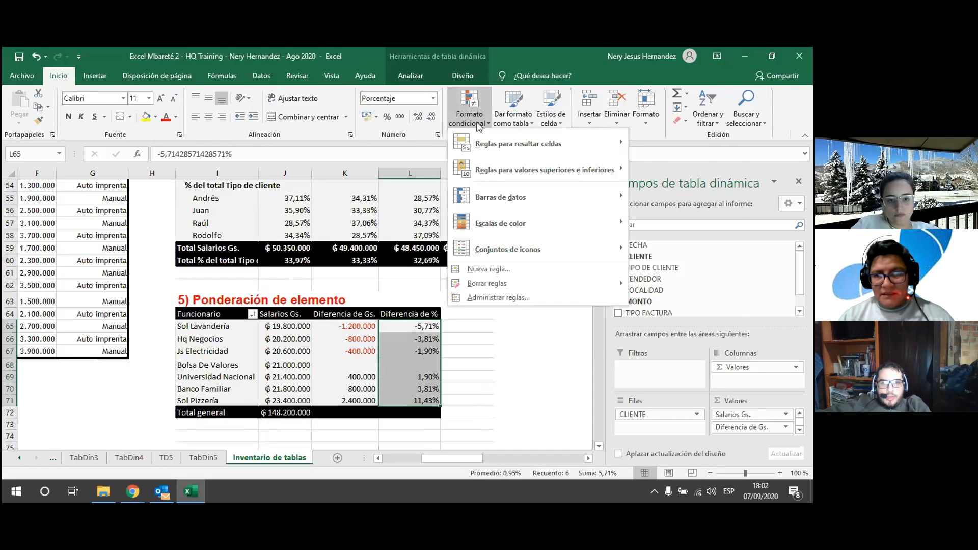
mouse_move(512, 147)
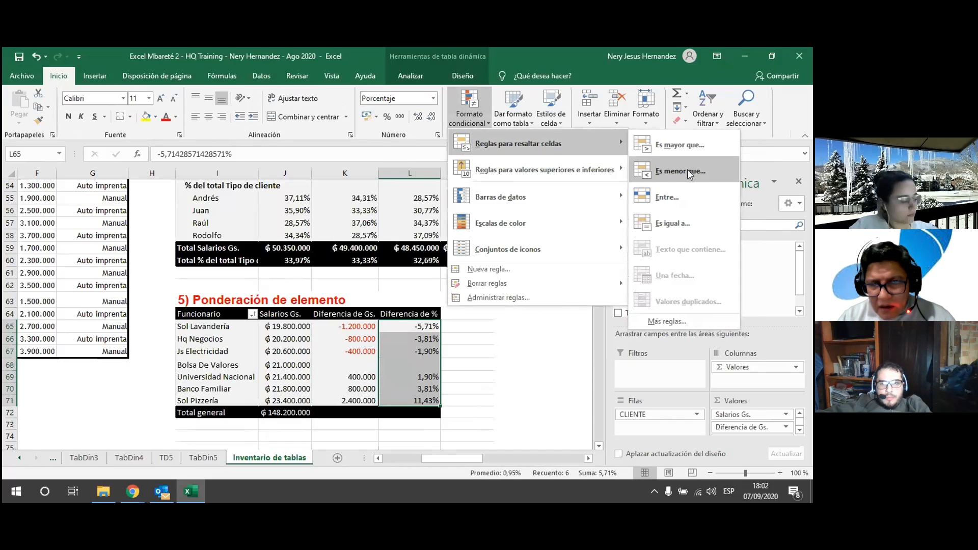
click(687, 170)
text(0)
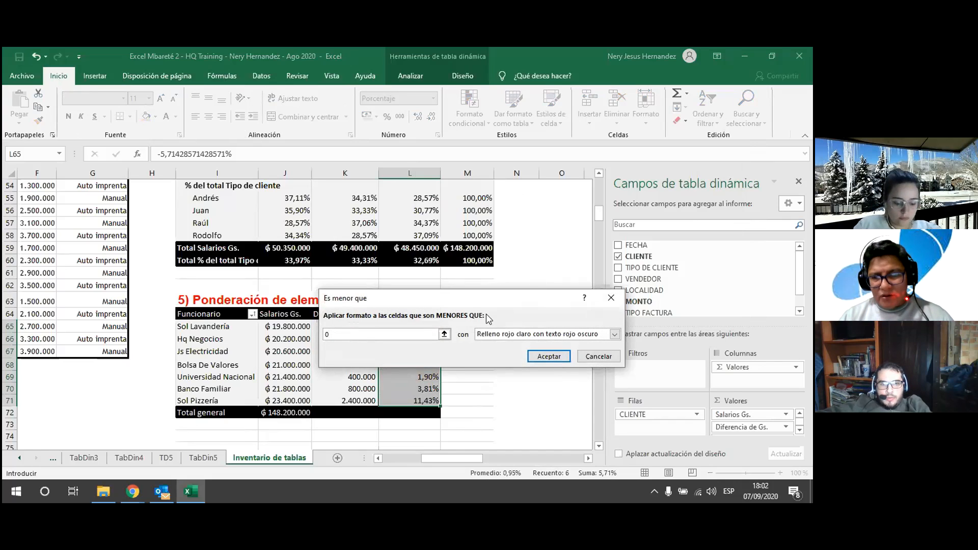
Step: Give the "Es menor que" 0 rule a custom format with a red font color and apply it to the Diferencia de % values
click(550, 335)
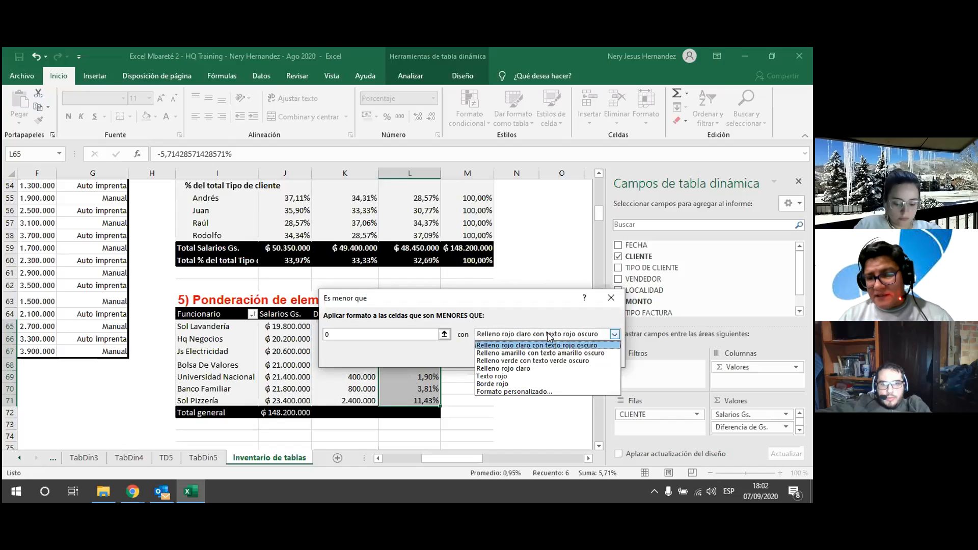
click(517, 379)
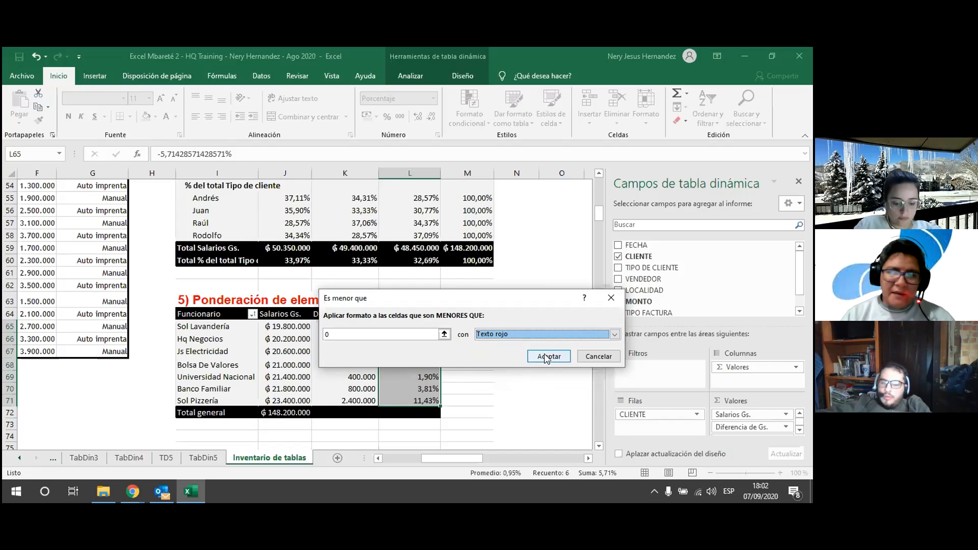
click(583, 336)
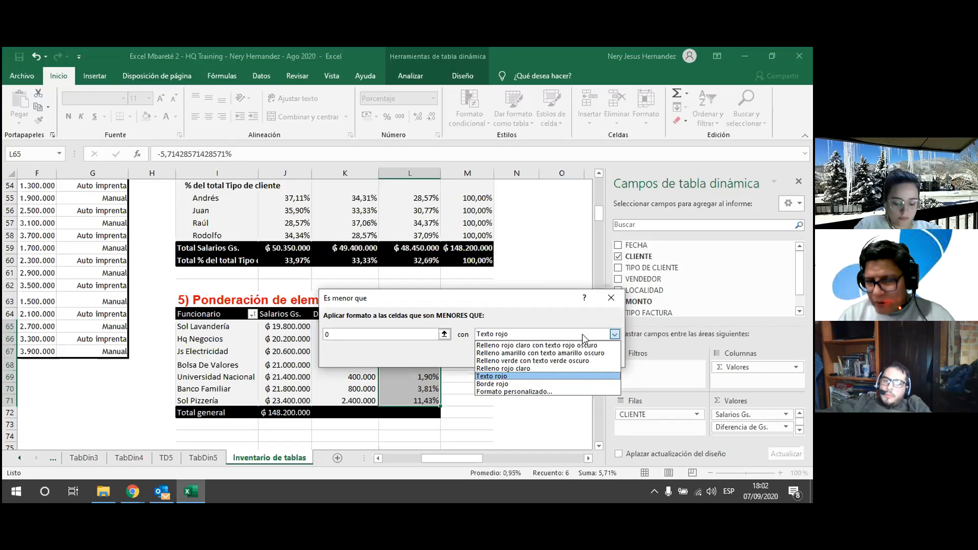
click(539, 392)
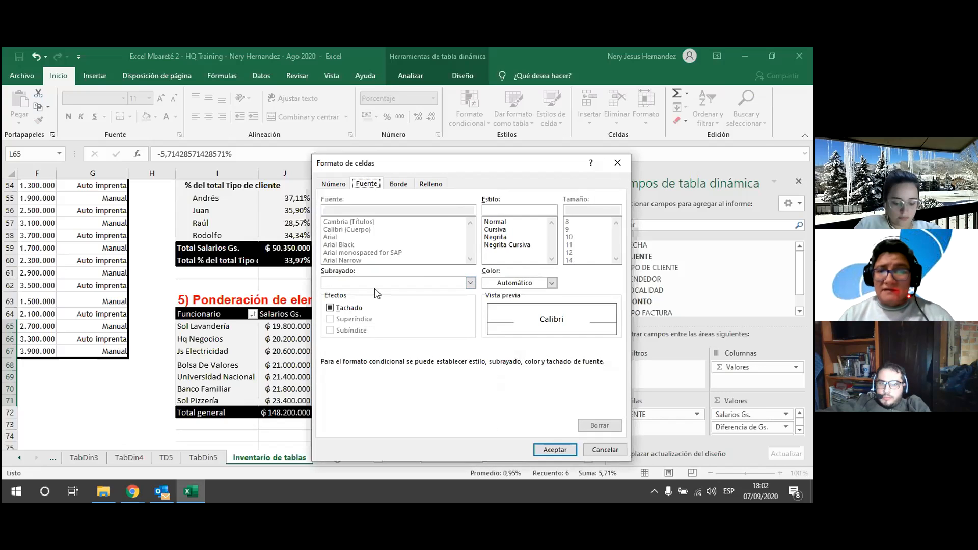
click(552, 283)
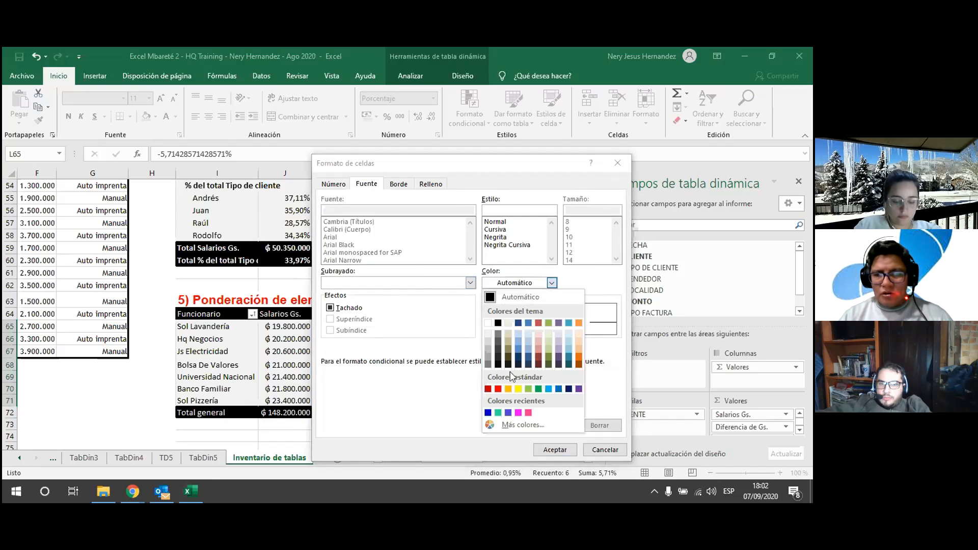
click(498, 389)
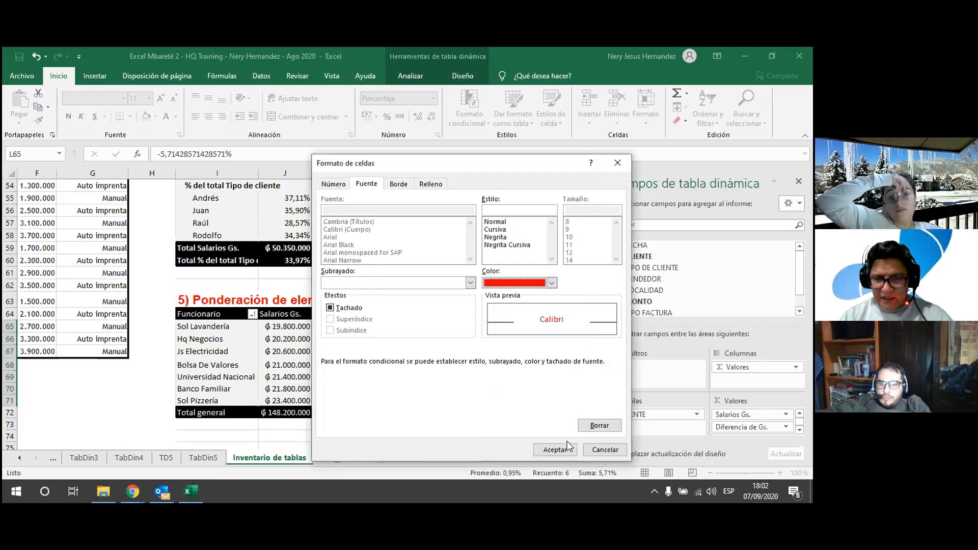
click(555, 451)
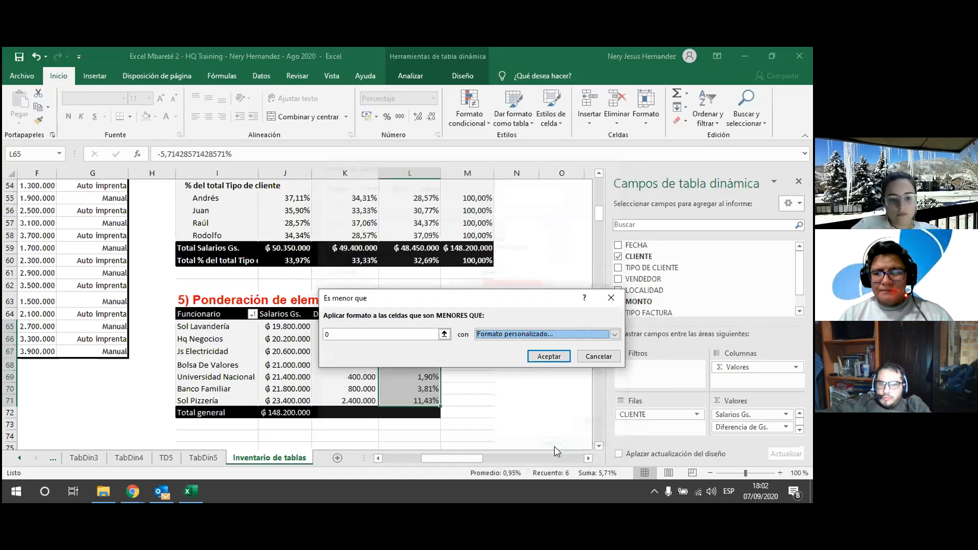
click(552, 355)
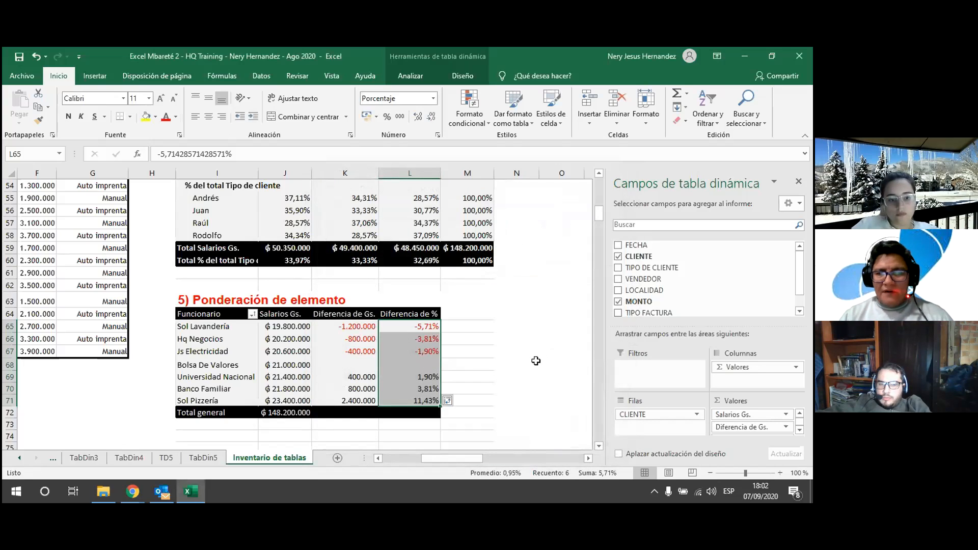
click(536, 360)
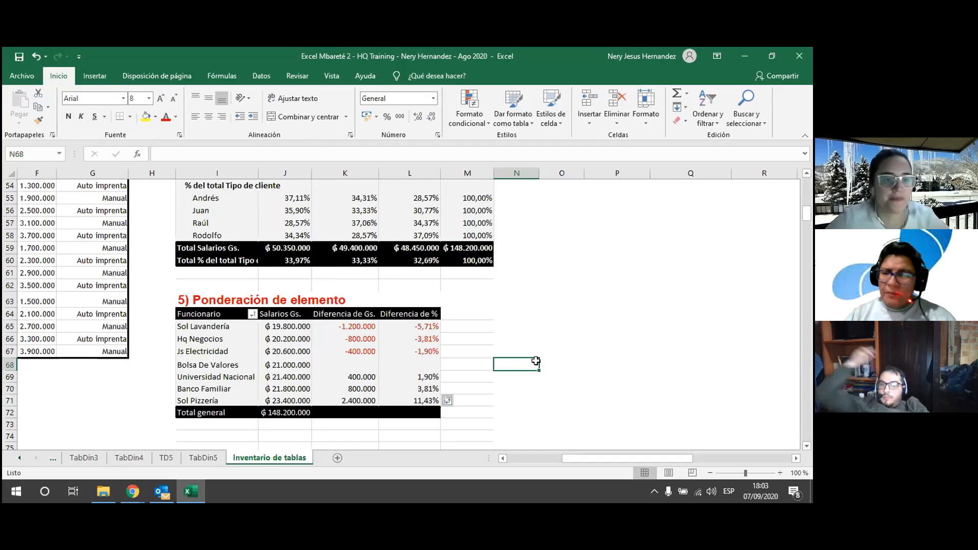
Step: Copy the fifth pivot table together with its title and paste it below, starting at I75
drag(217, 303, 421, 409)
key(ctrl+c)
key(Down)
key(Down)
key(Down)
key(Down)
key(Down)
key(Down)
key(Down)
key(Down)
key(Down)
key(Down)
key(Down)
key(Down)
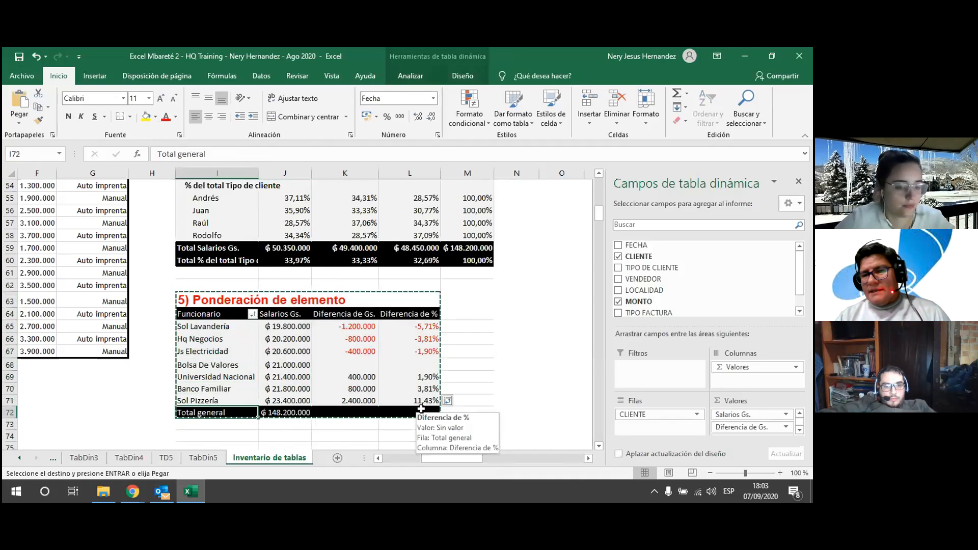
key(ctrl+v)
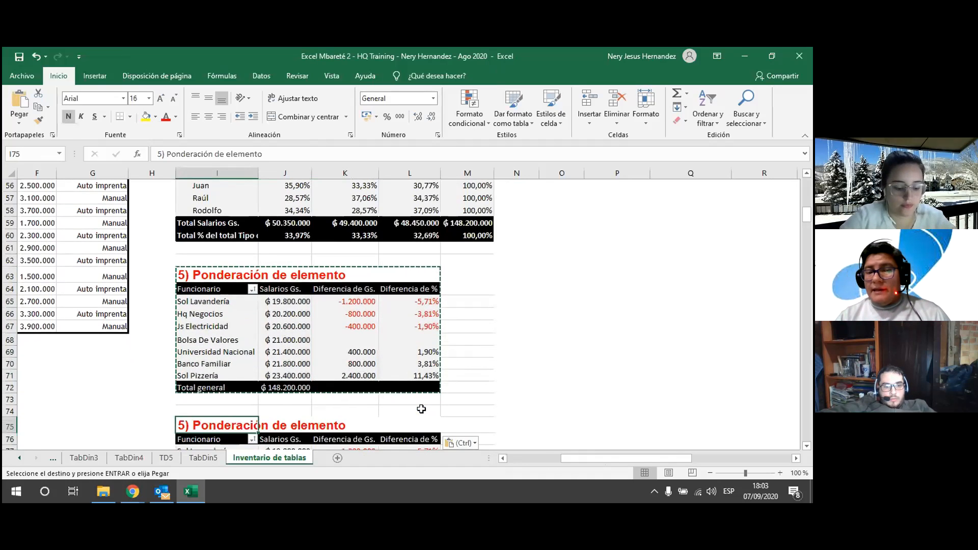
key(Escape)
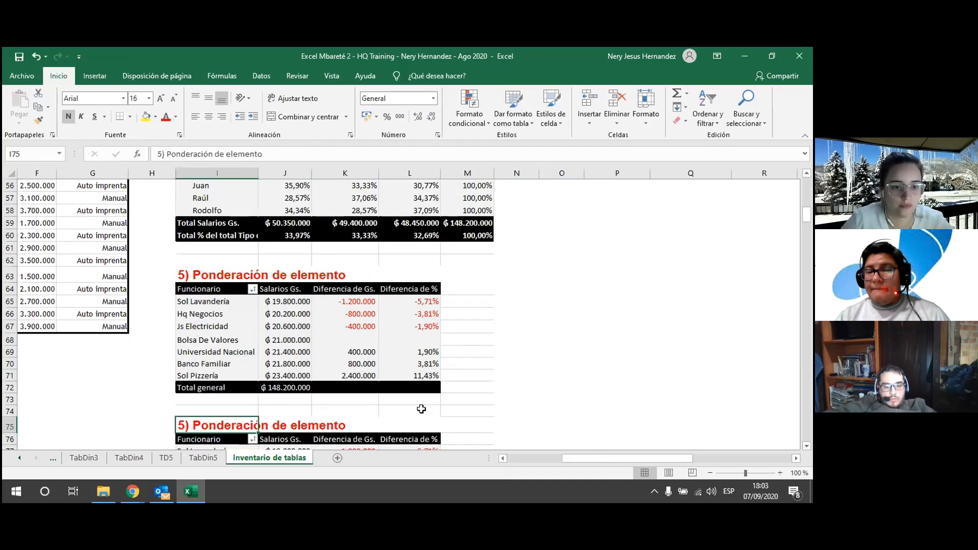
Step: Retitle the pasted table in I75 as "6) Campos calculados"
text(6))
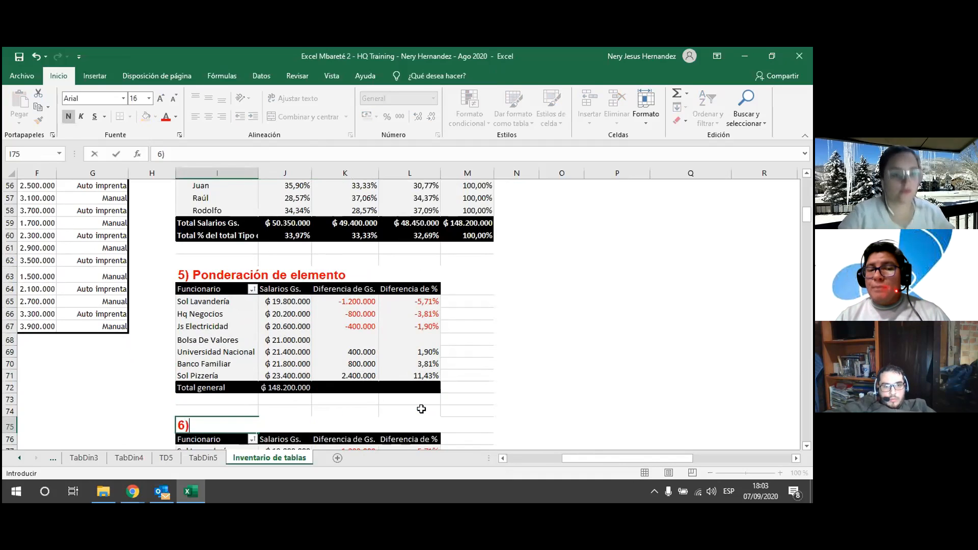
text( Campos calculados)
key(Return)
key(Up)
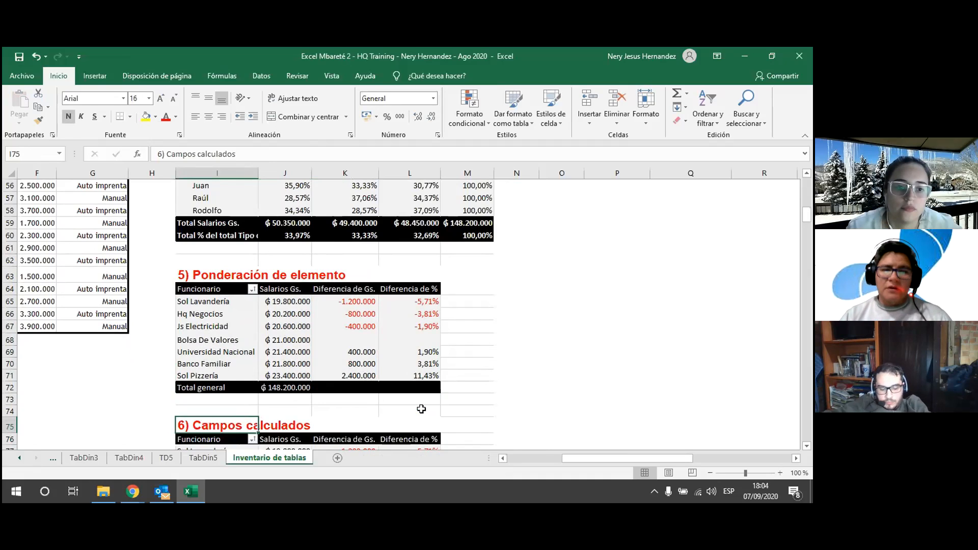
Step: Extend the sixth table's title with " - IVA 10%, Venta Neta, comisiones"
key(F2)
text(-)
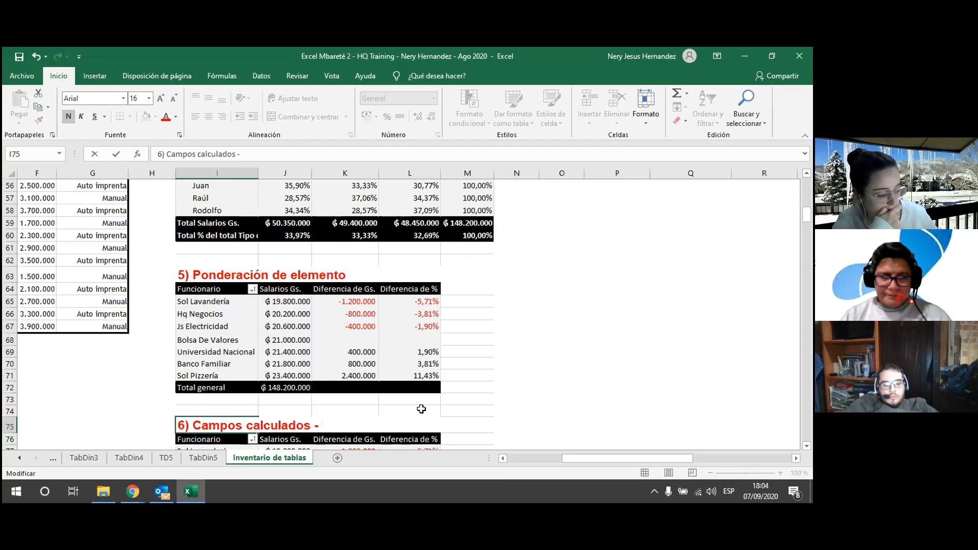
text(I)
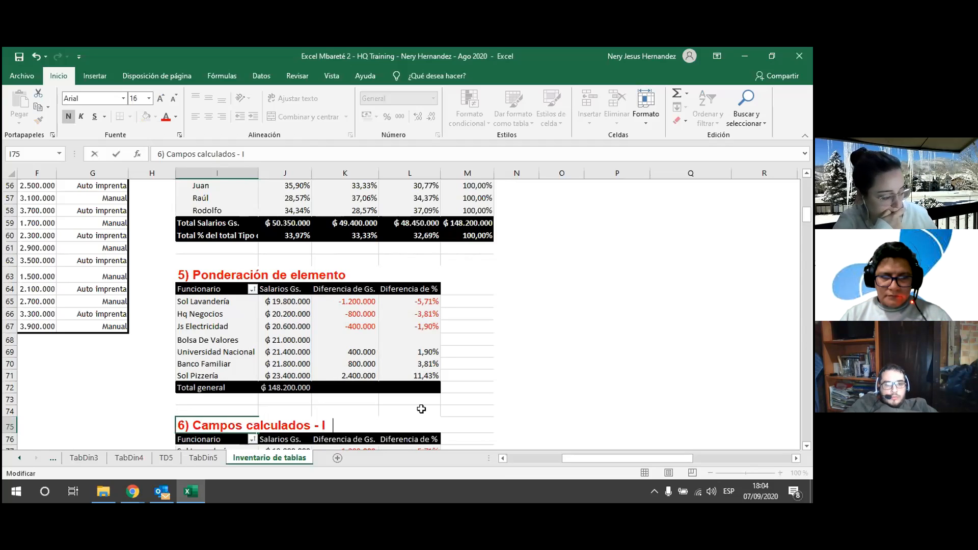
text(VA 10%)
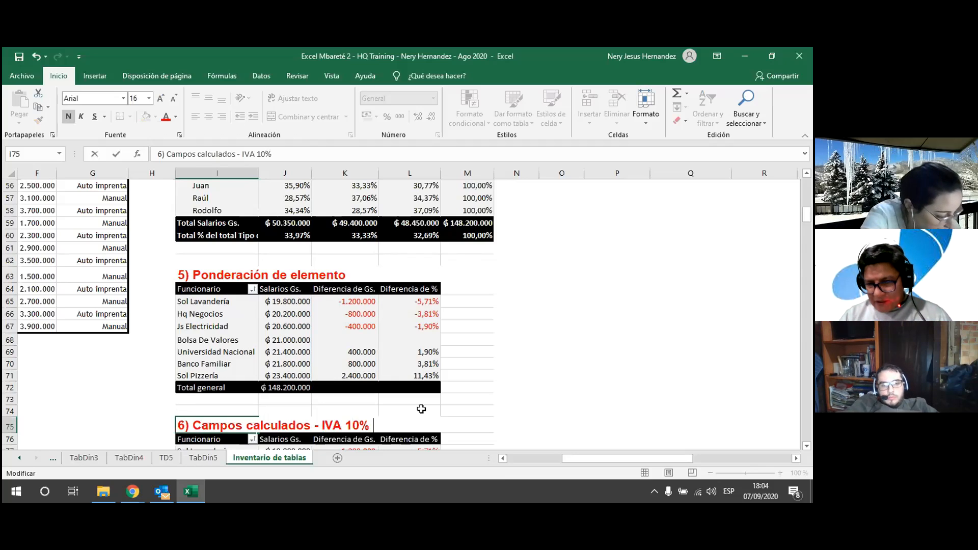
text(,)
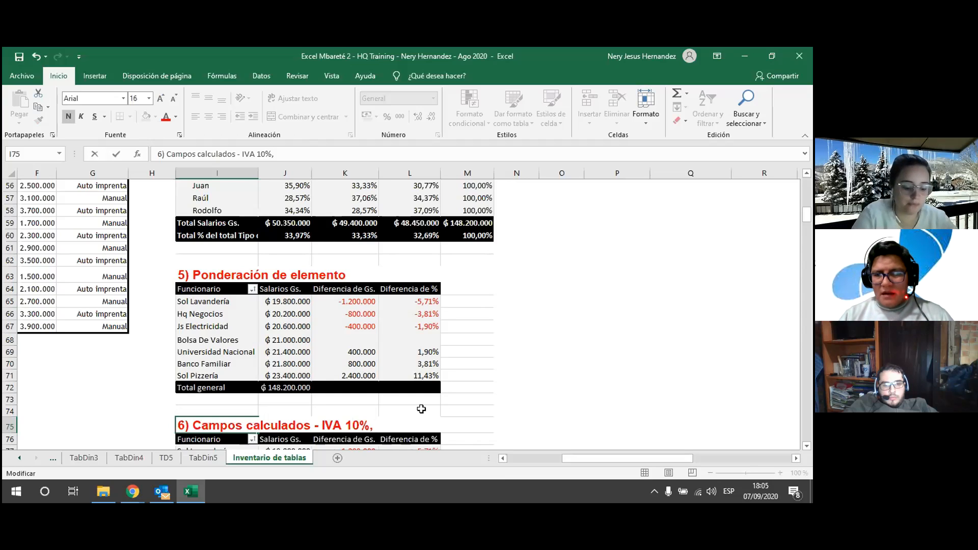
text(V)
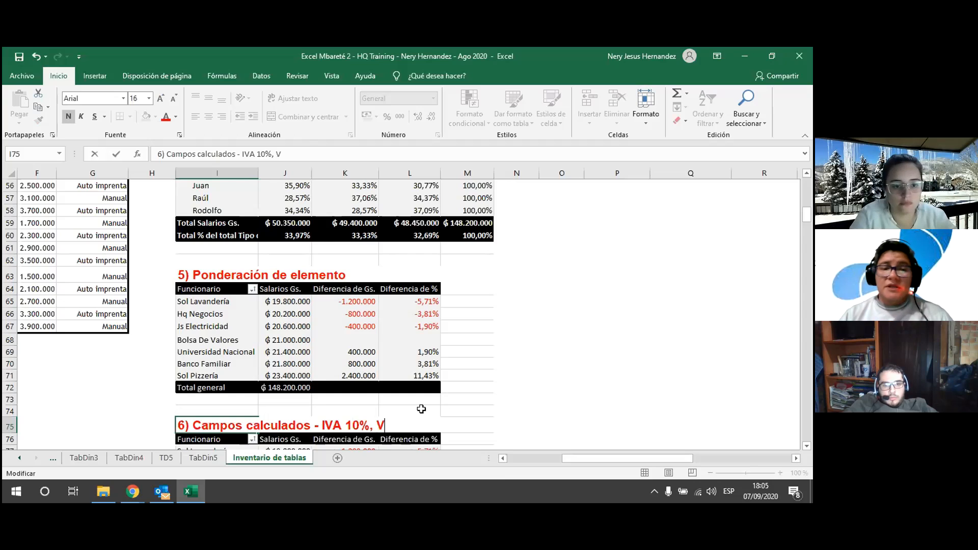
text(nt)
key(BackSpace)
key(BackSpace)
text(n)
key(BackSpace)
text(enta NEt)
key(BackSpace)
key(BackSpace)
text(eta)
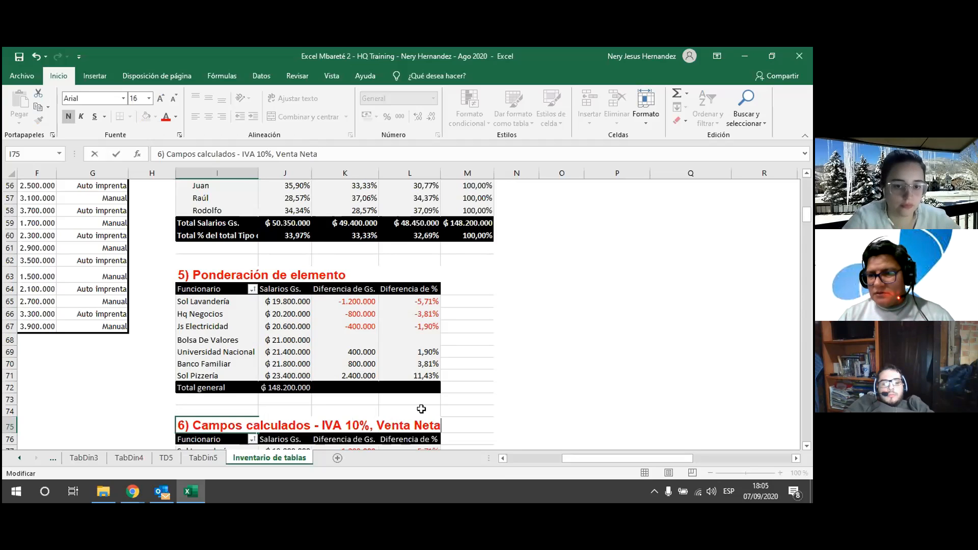
text(, co)
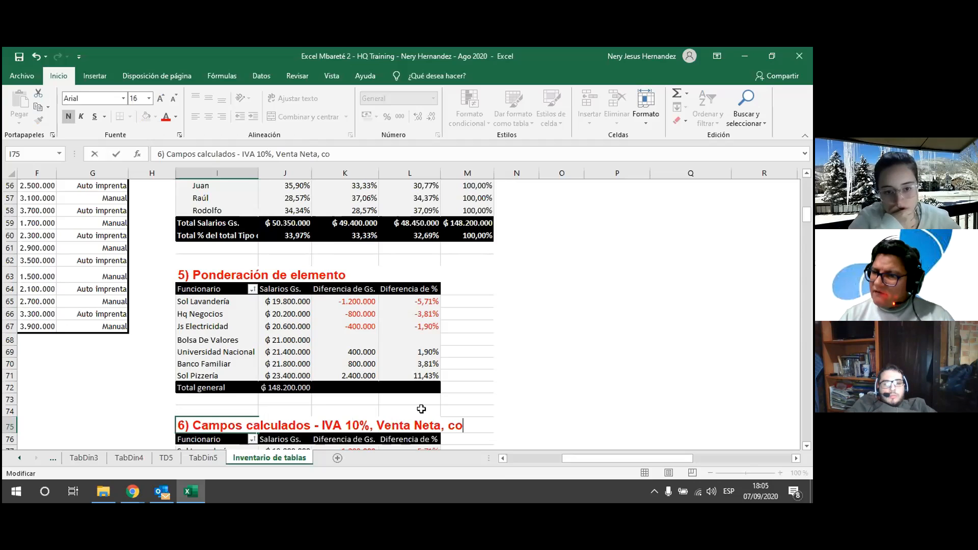
text(misiones)
key(Return)
key(Up)
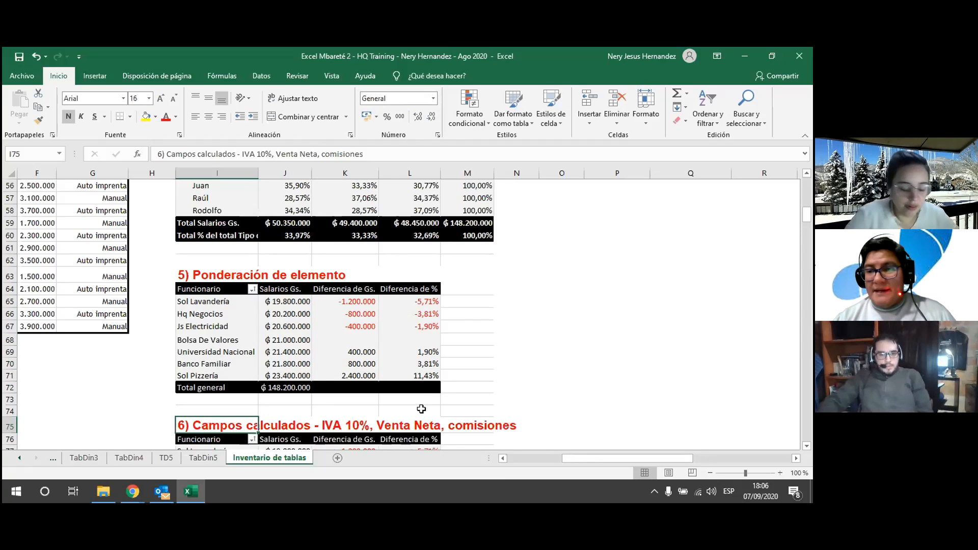
Step: Append " 120%, venta neta sin comisión" to the end of the sixth table's title
scroll(406, 409, down, 1)
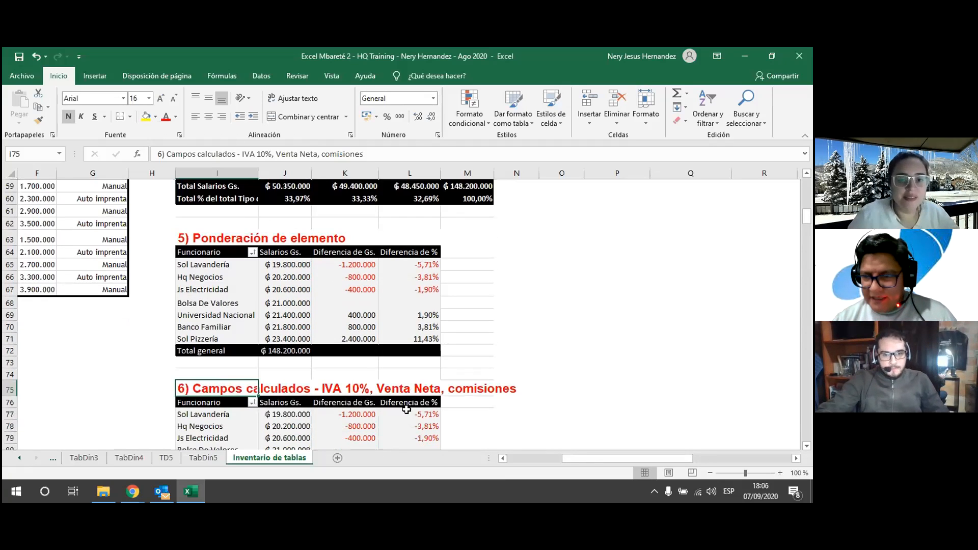
scroll(407, 409, down, 1)
scroll(407, 410, down, 1)
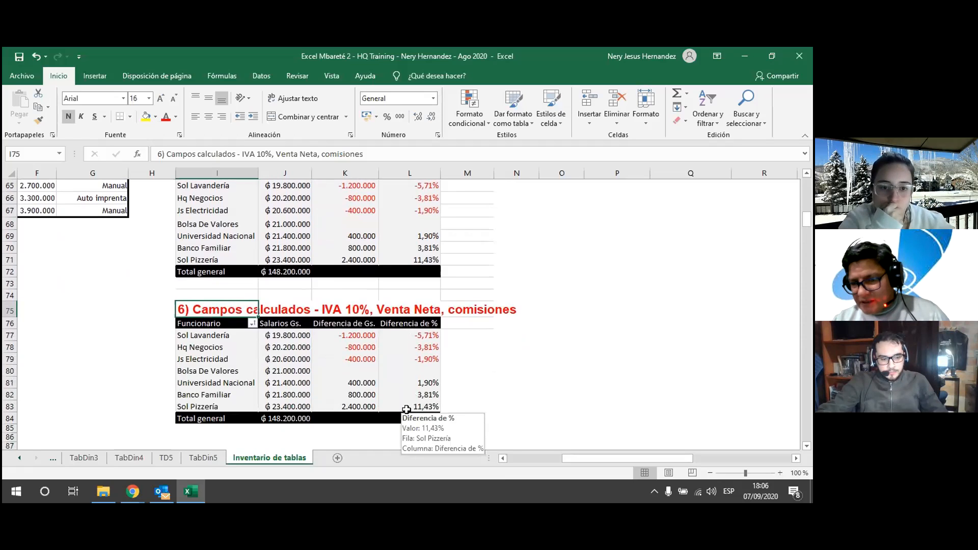
key(F2)
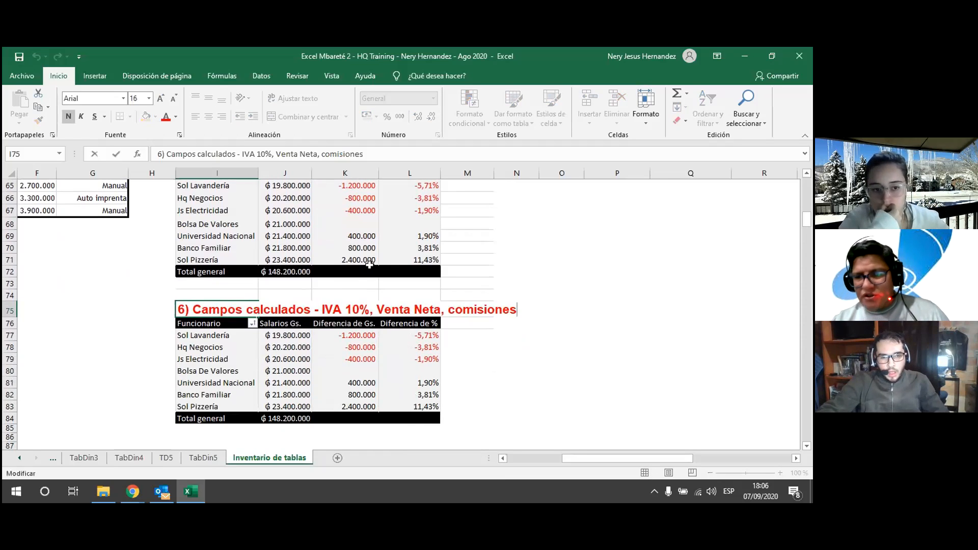
text(120)
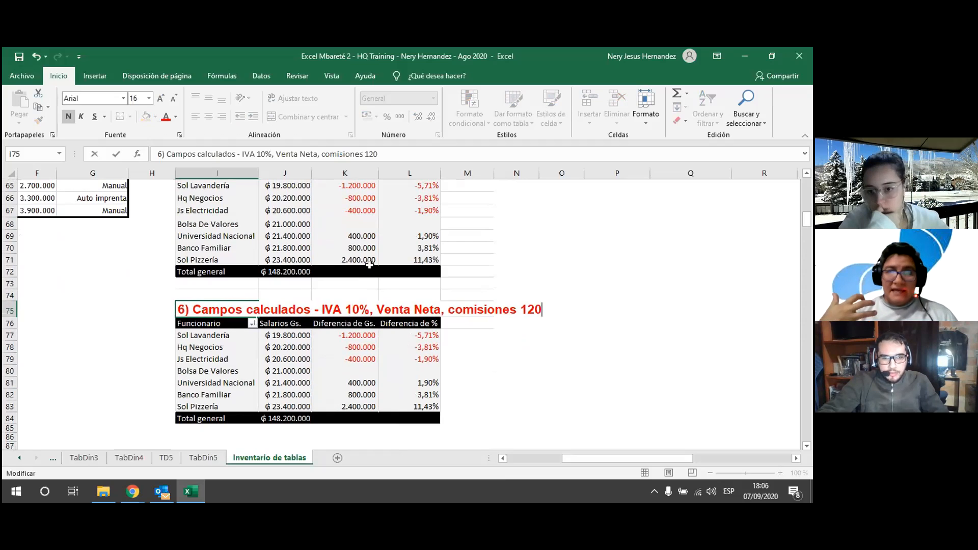
text(%)
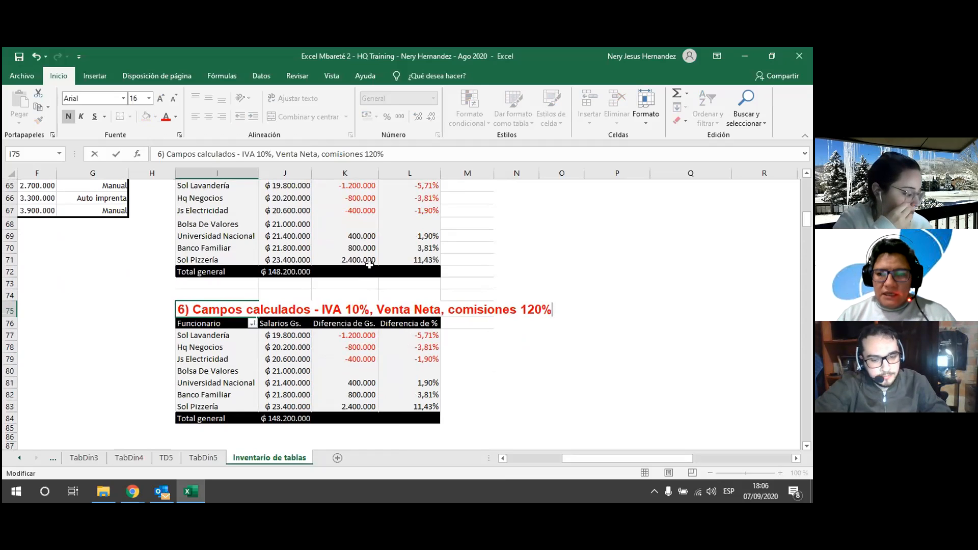
text(, venta)
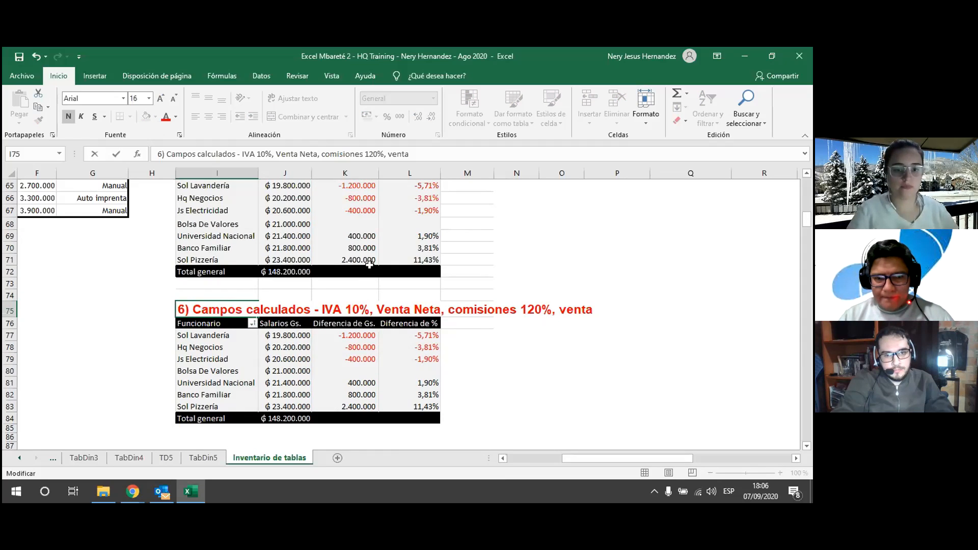
text( neta sin)
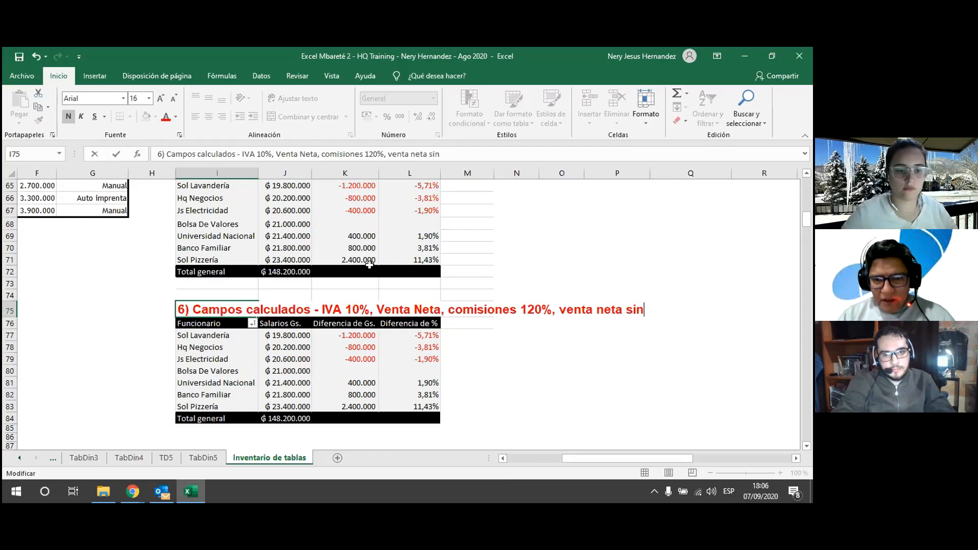
text( comisio)
key(BackSpace)
text(ón)
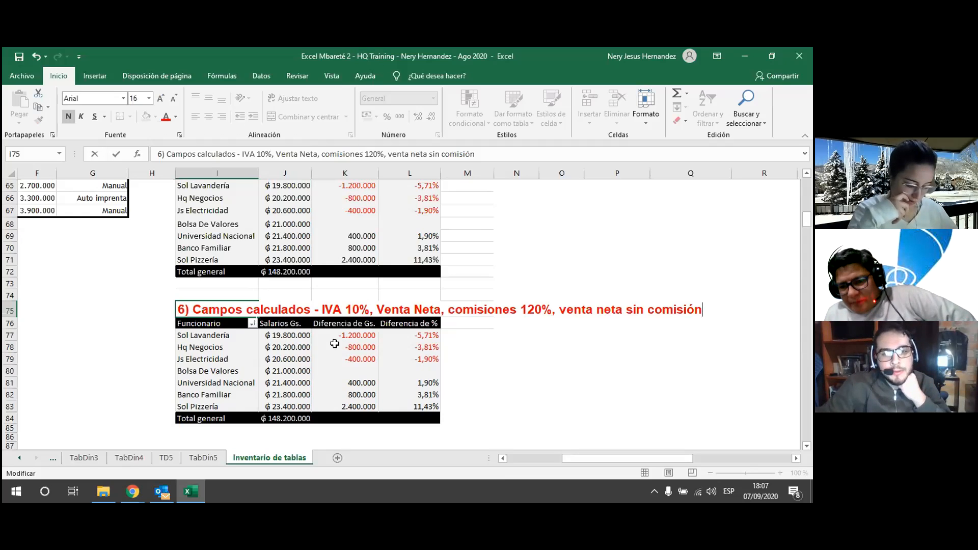
click(309, 404)
Step: Replace the CLIENTE field with VENDEDOR in the rows of the sixth pivot table
click(301, 346)
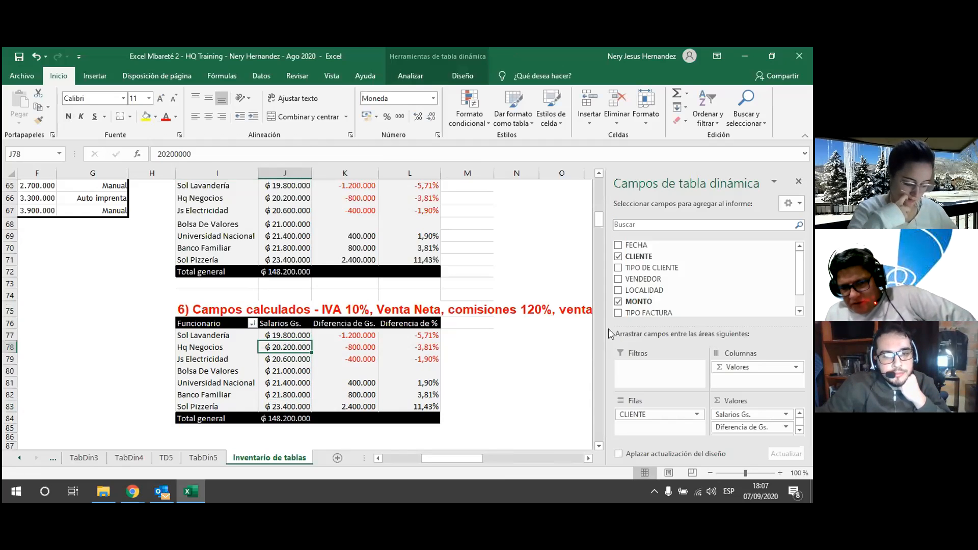
click(619, 254)
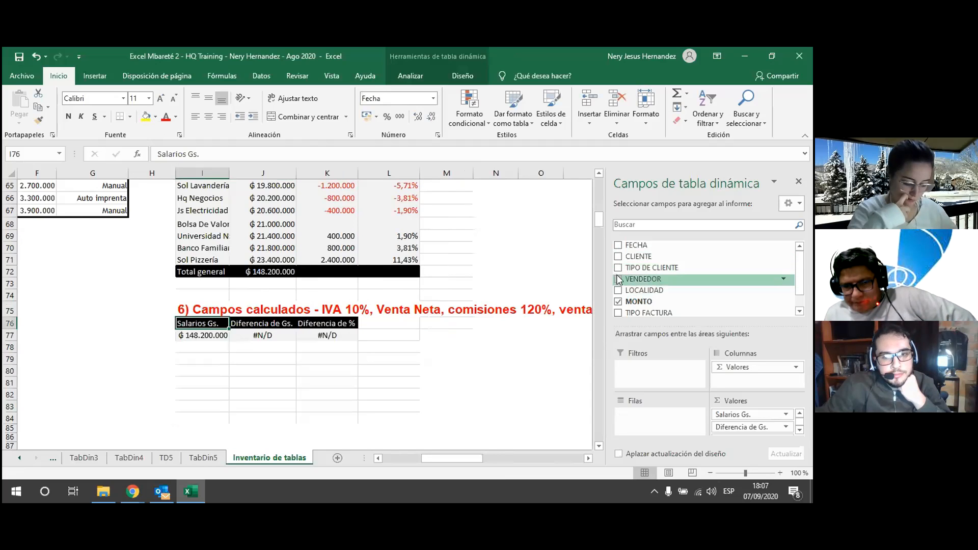
click(619, 279)
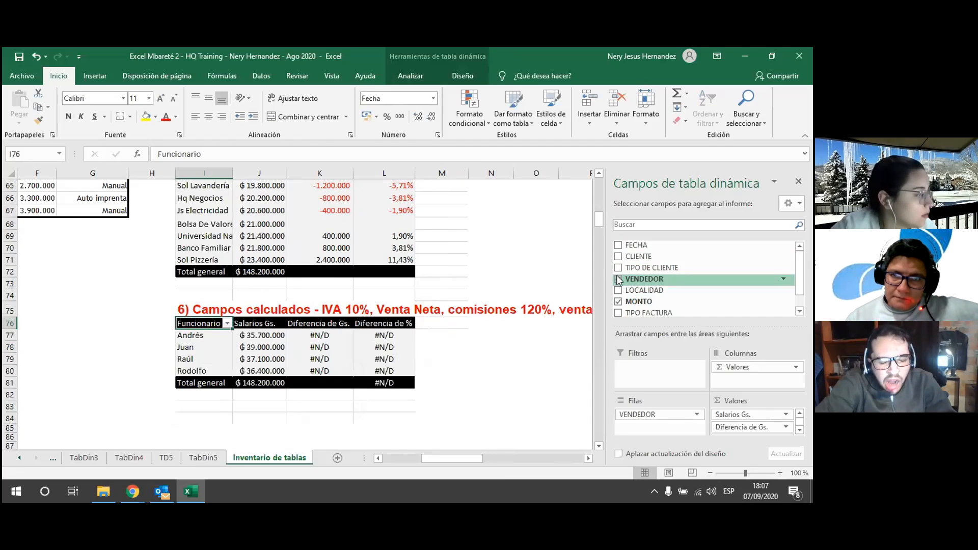
click(617, 276)
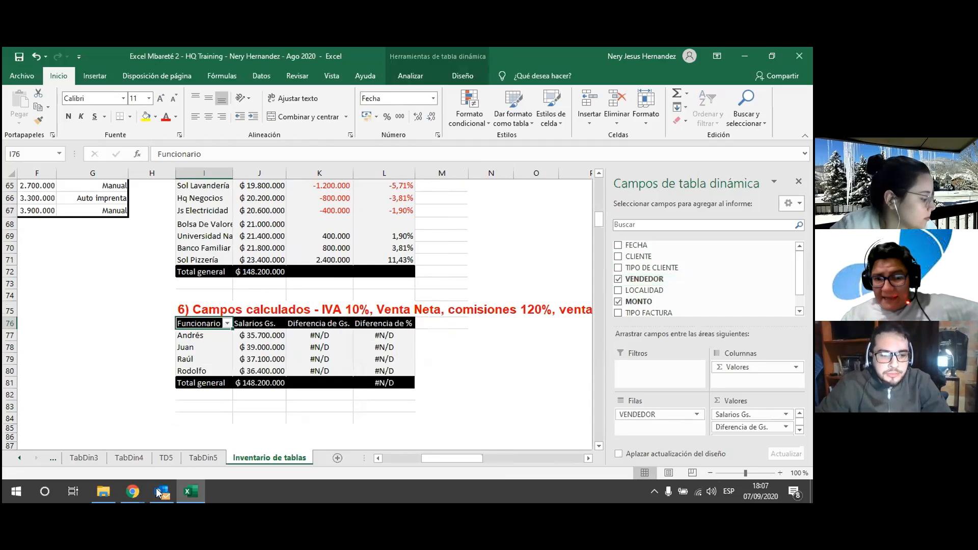
click(133, 492)
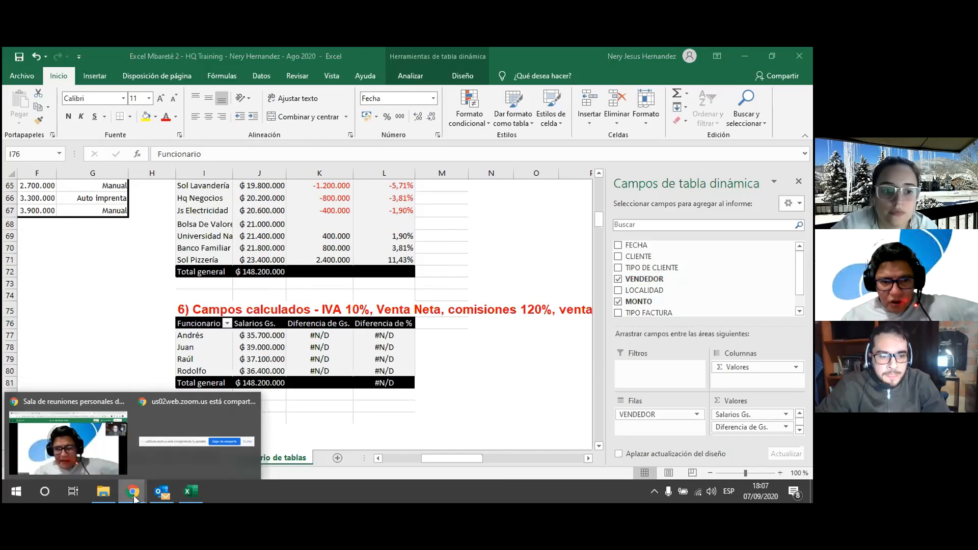
double_click(305, 335)
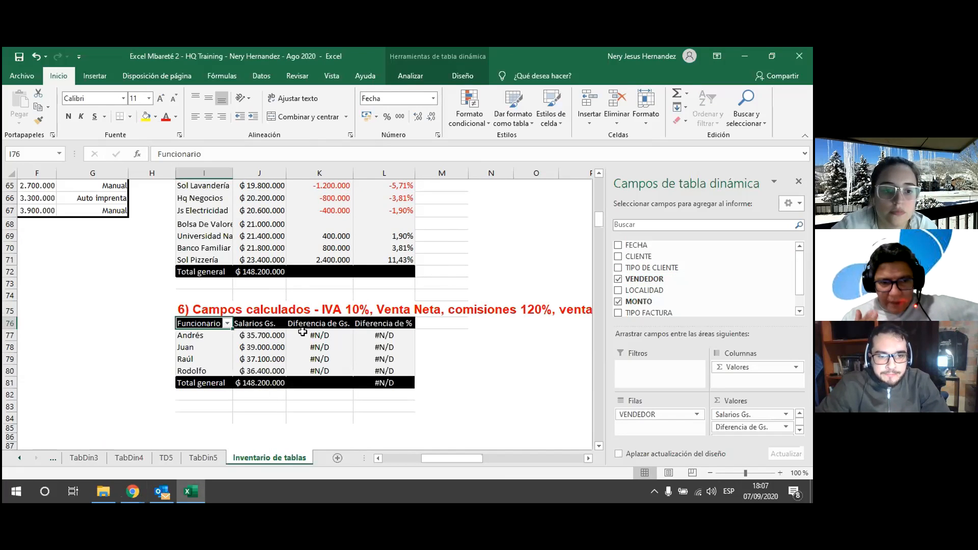
key(Return)
Step: Remove the Diferencia de Gs. and Diferencia de % fields from the values of the sixth pivot table
click(754, 428)
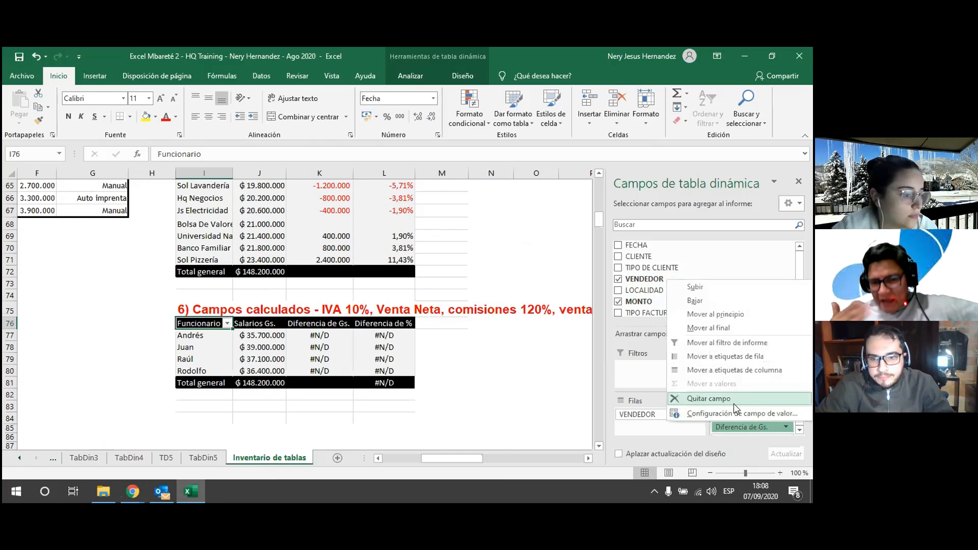
click(734, 404)
click(750, 427)
click(730, 399)
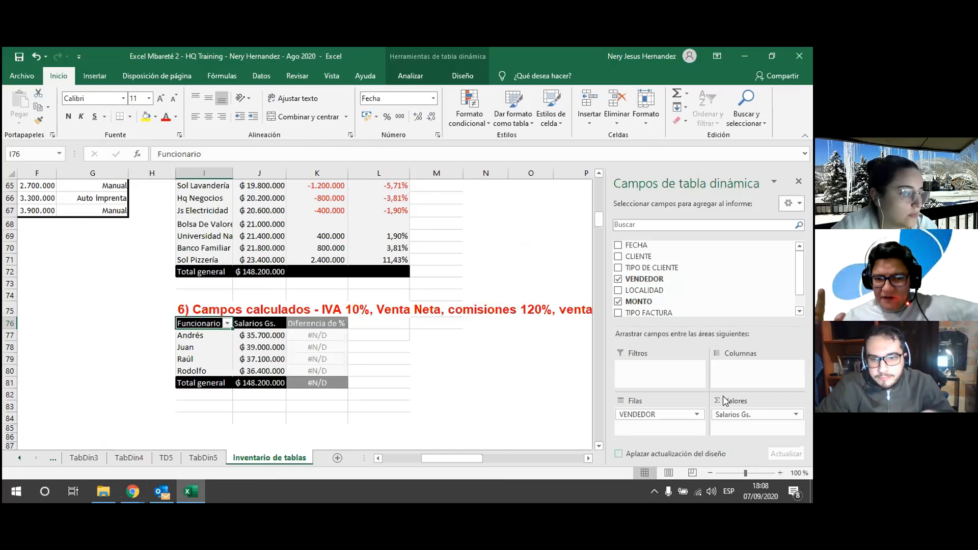
click(362, 349)
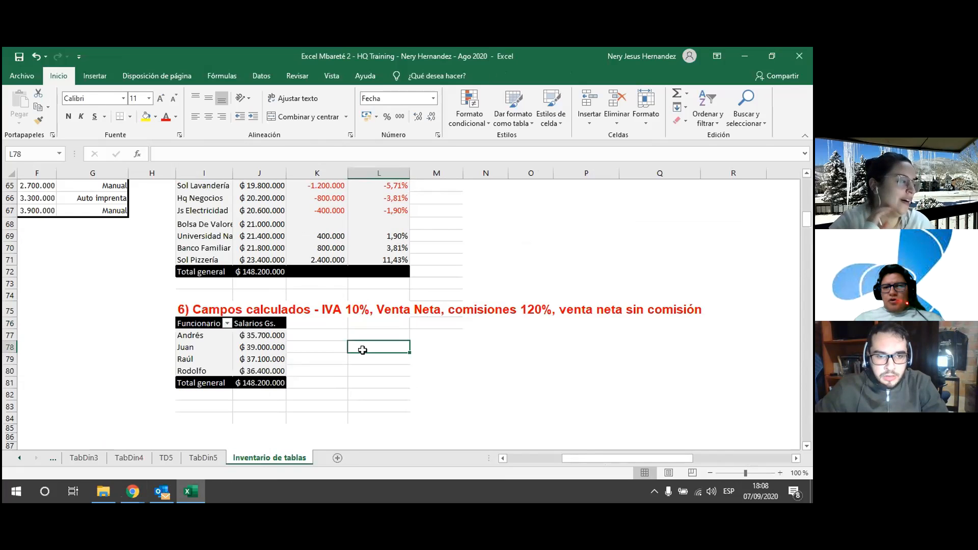
Step: Start inserting a calculated field in the sixth pivot table from its Salarios Gs. header
click(313, 325)
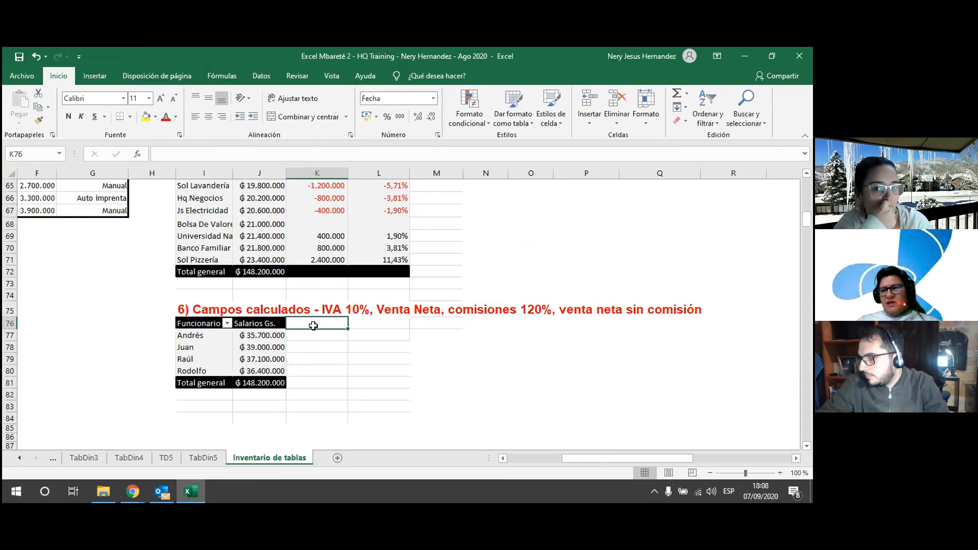
key(Left)
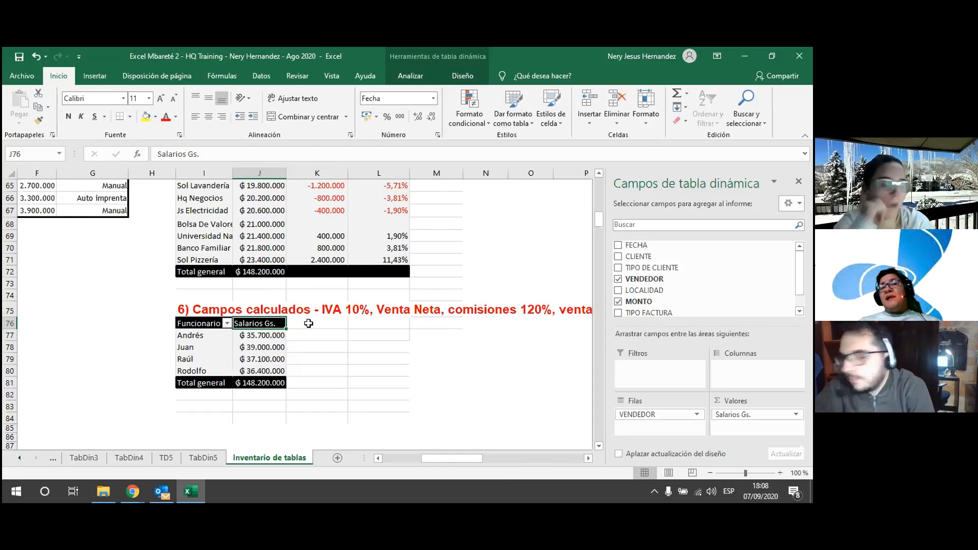
click(428, 76)
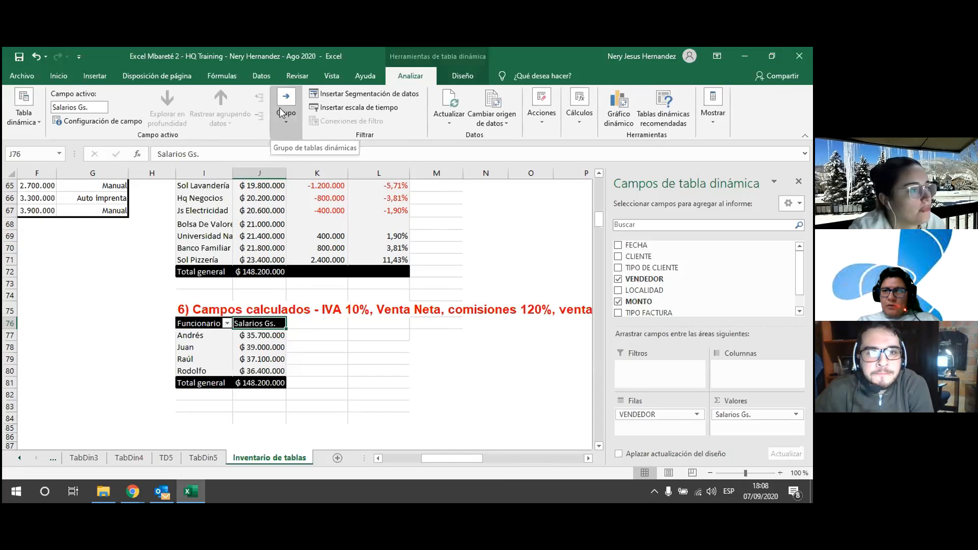
click(580, 112)
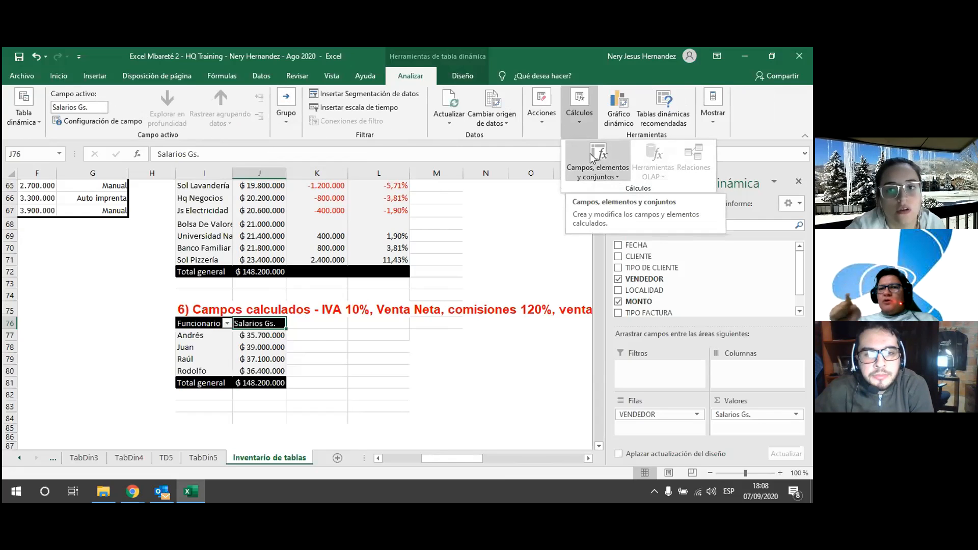
click(574, 115)
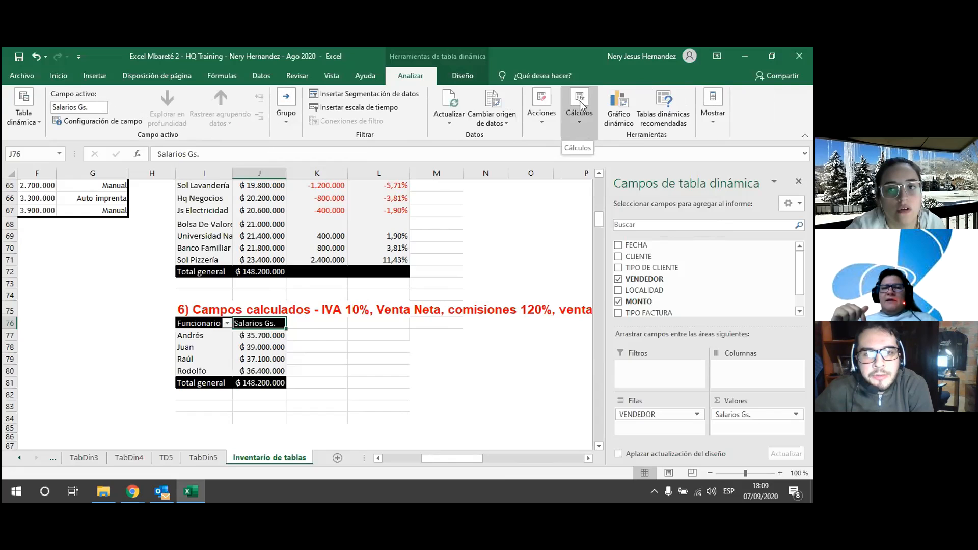
click(581, 105)
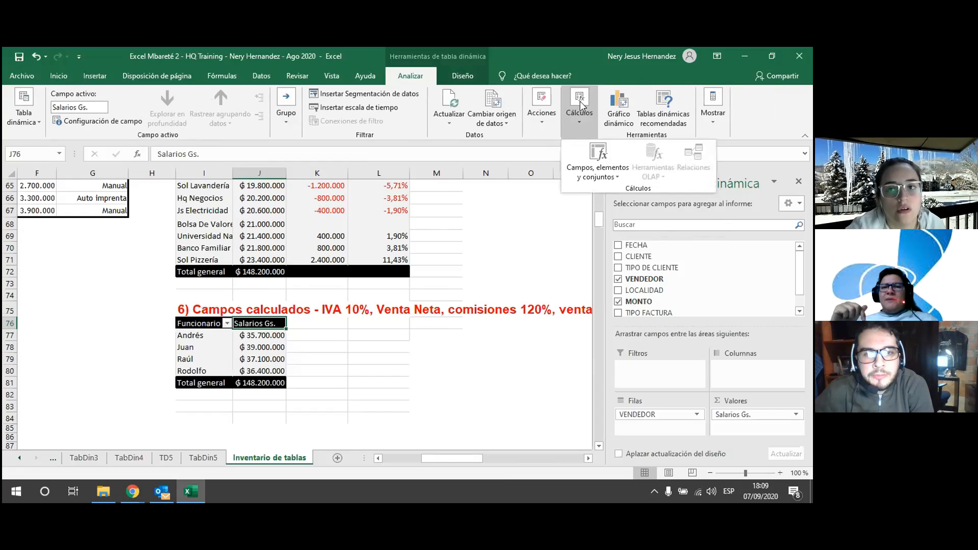
click(605, 172)
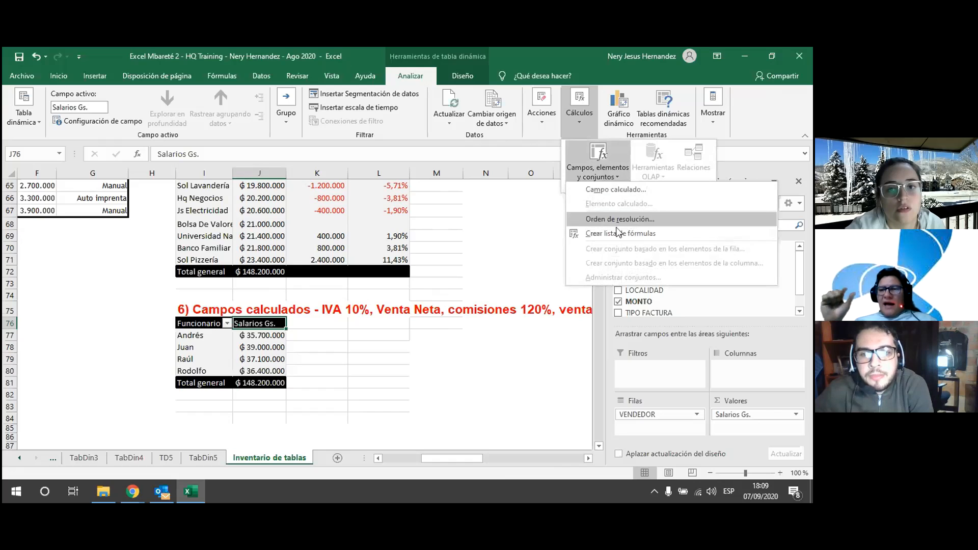
click(617, 189)
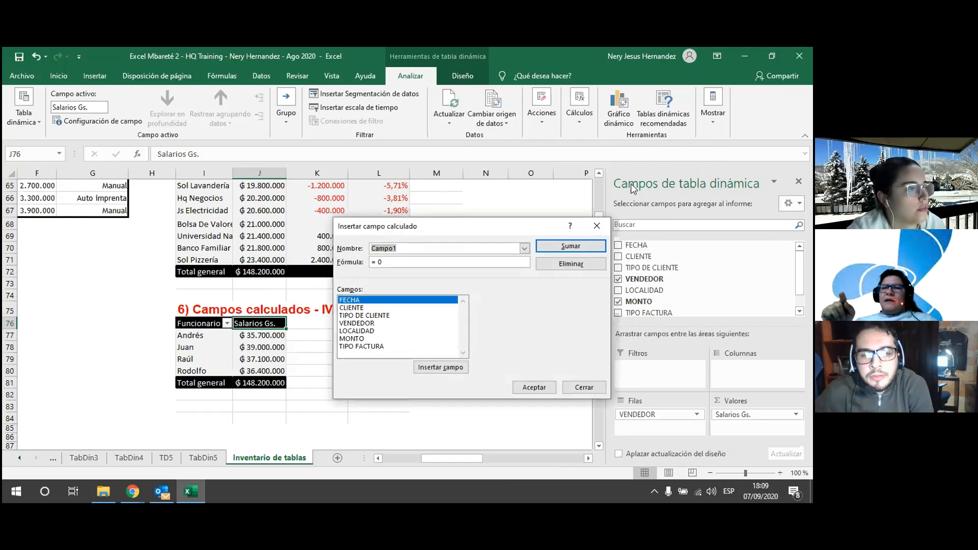
drag(488, 228, 565, 191)
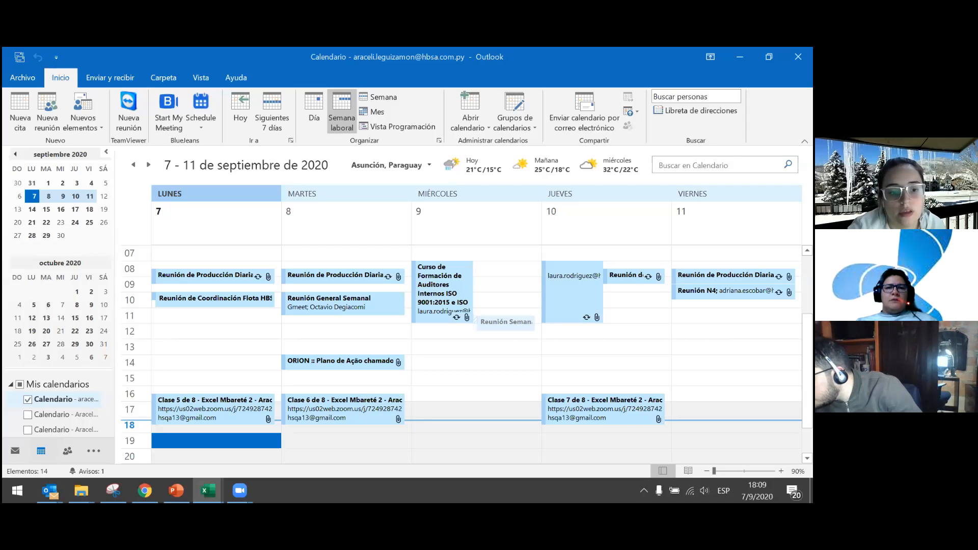
Step: Switch to the Zoom meeting in the browser to check its side panels, and return to the Excel workbook
click(176, 490)
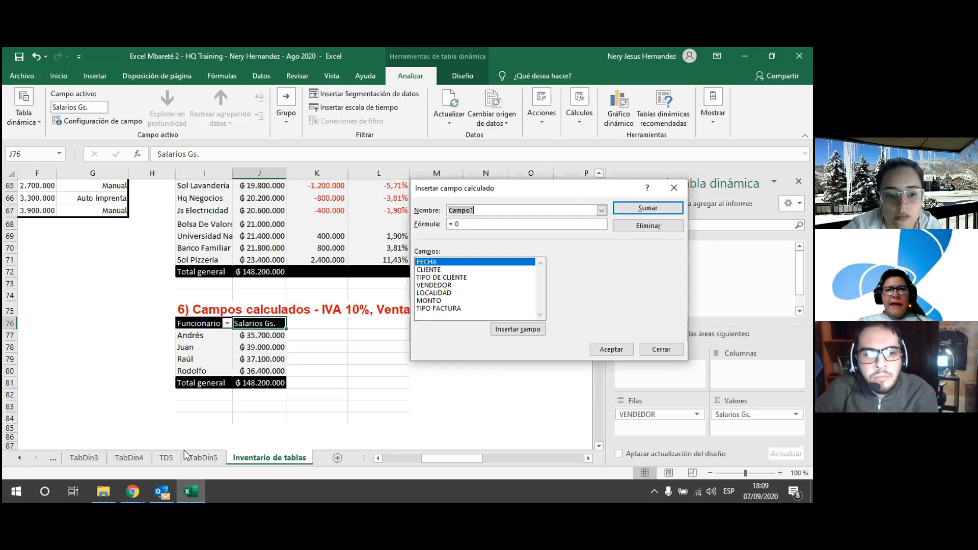
mouse_move(135, 497)
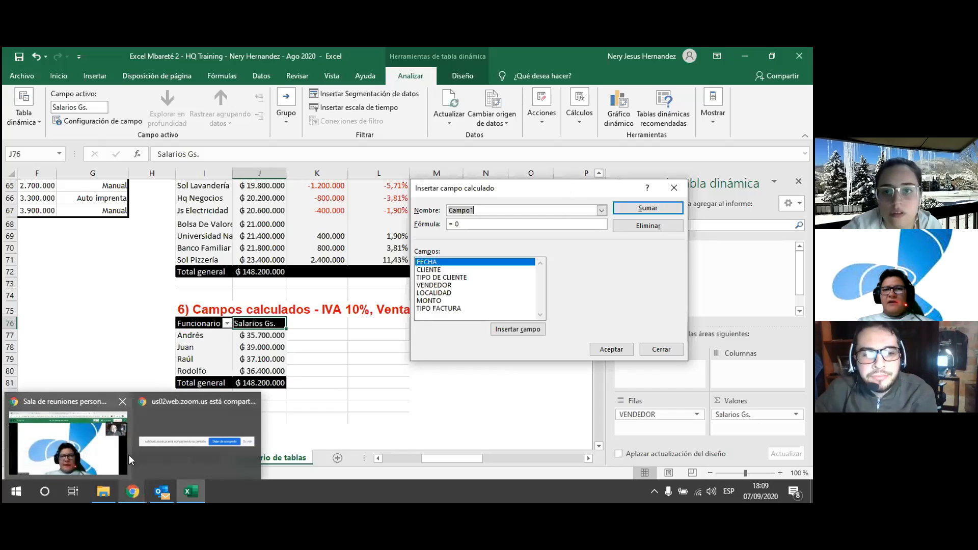
click(66, 450)
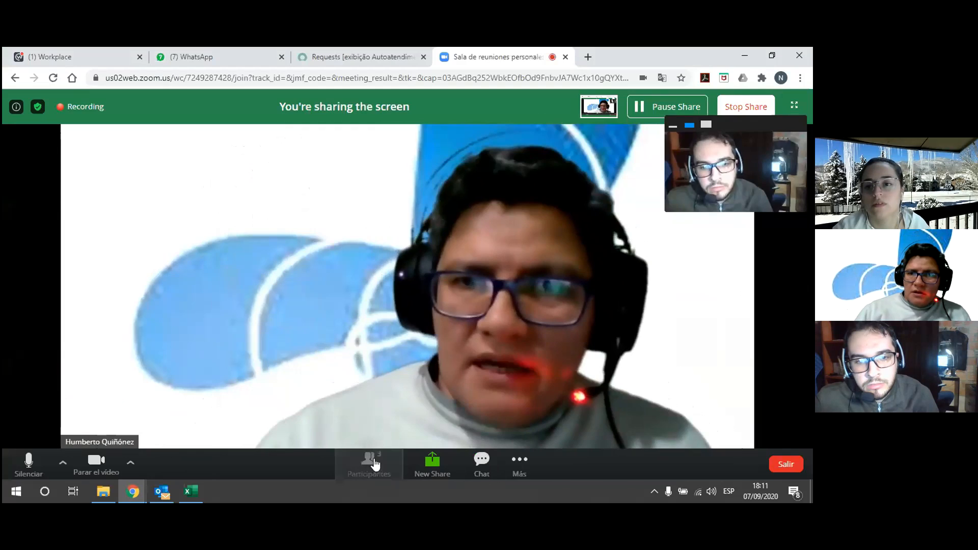
click(370, 464)
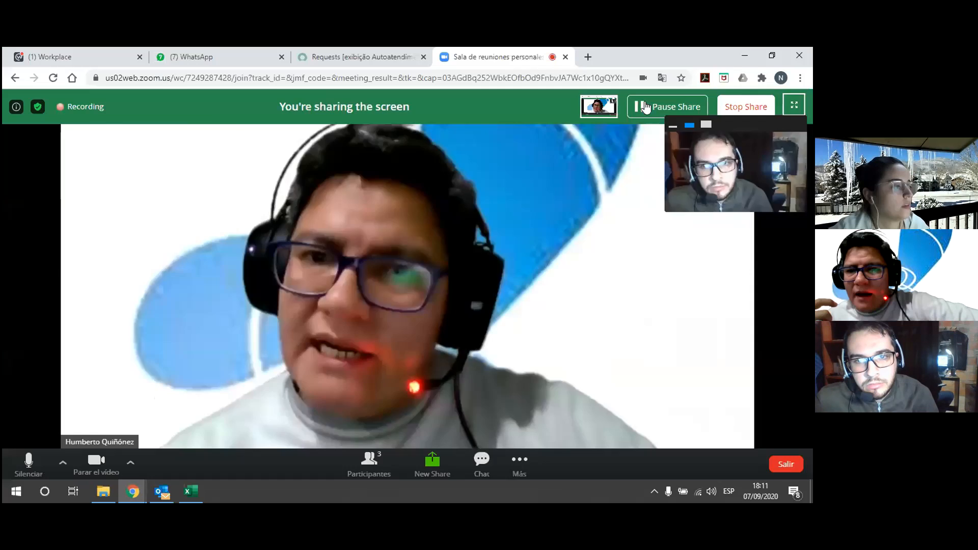
click(584, 99)
click(593, 118)
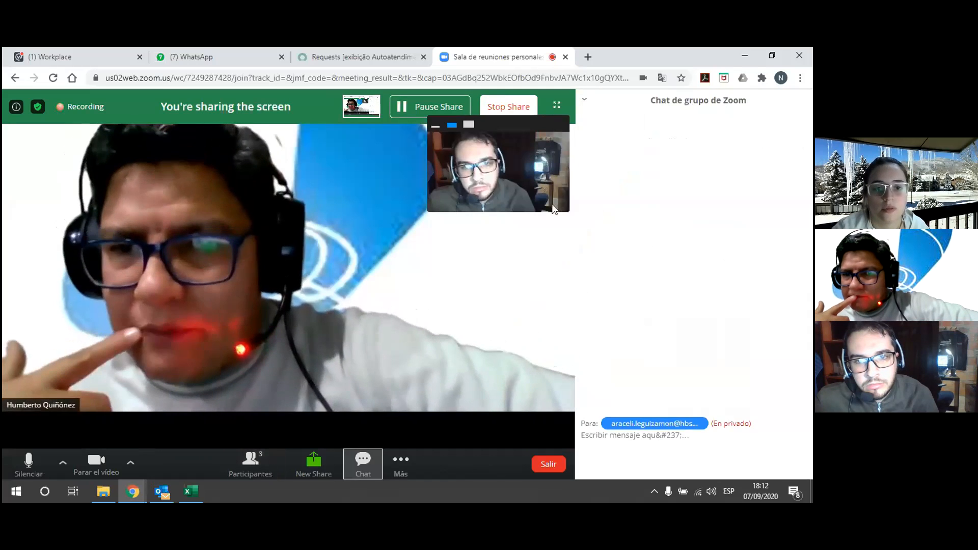
click(585, 100)
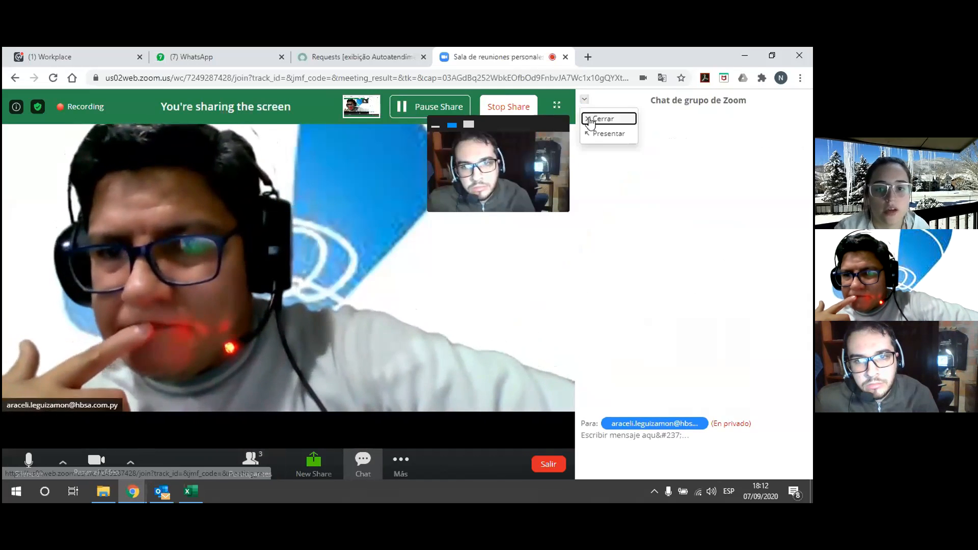
click(597, 118)
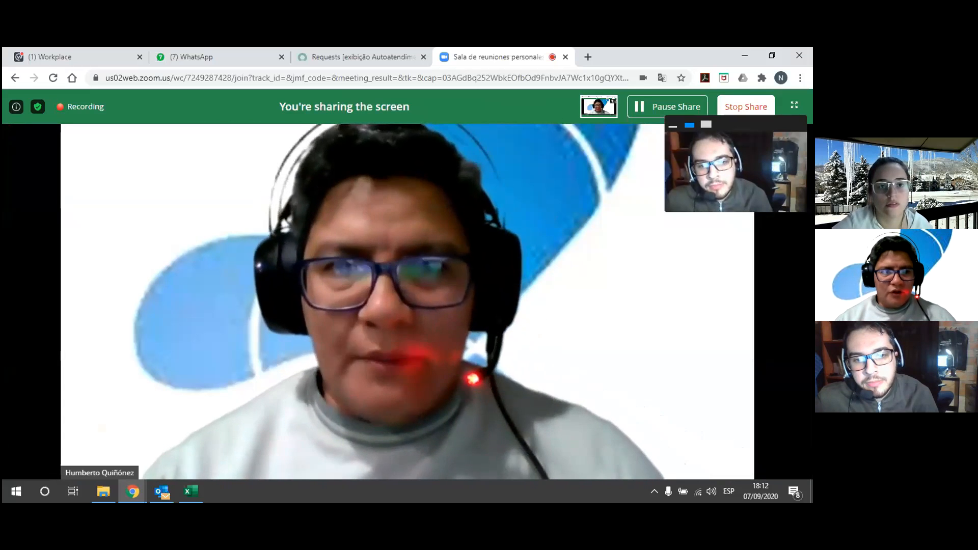
click(192, 491)
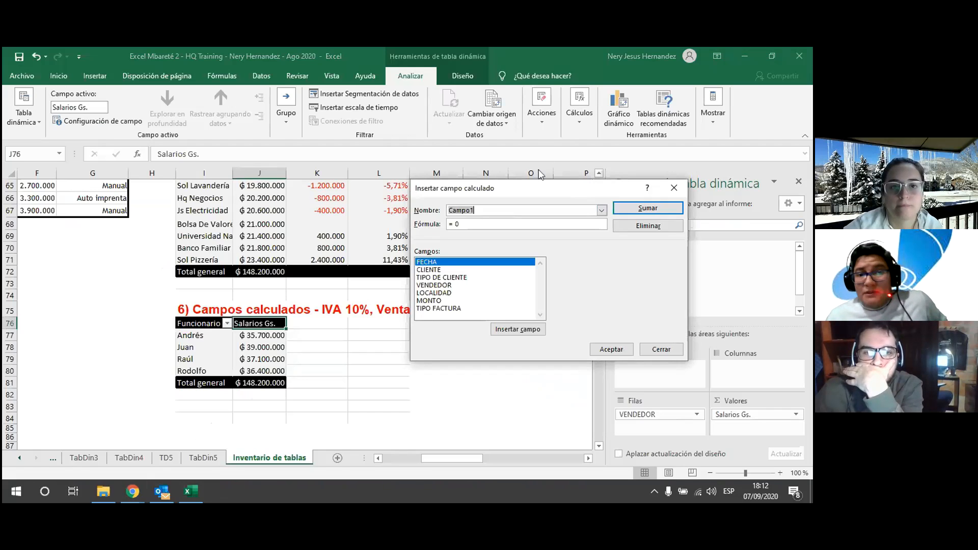
Step: Name the calculated field "IVA 10%", with its dialog moved clear of the sixth pivot table
drag(548, 190, 610, 164)
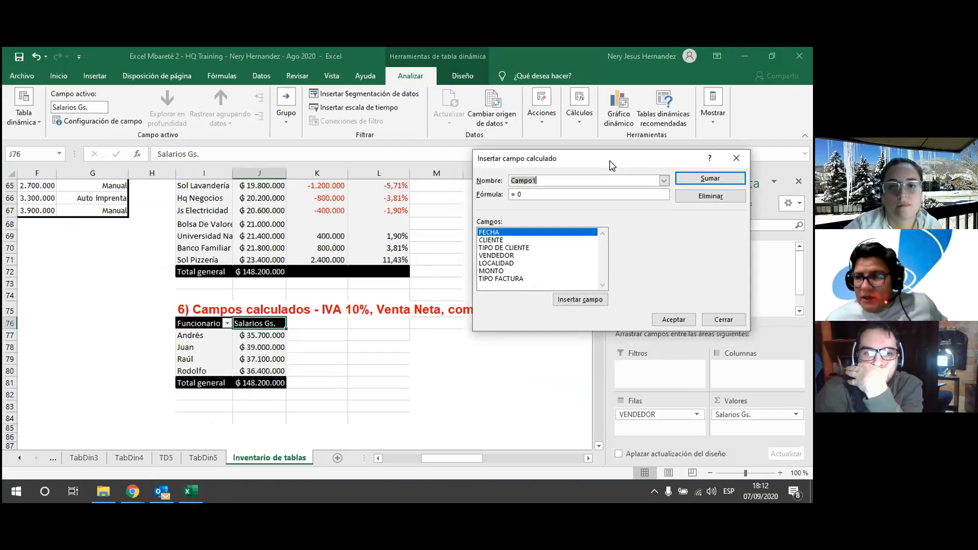
drag(610, 161, 612, 158)
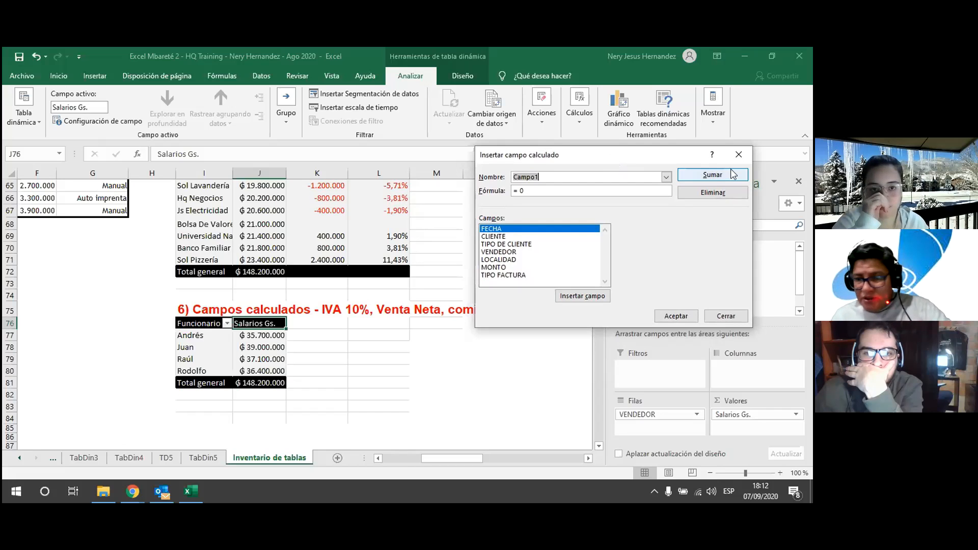
text(IV)
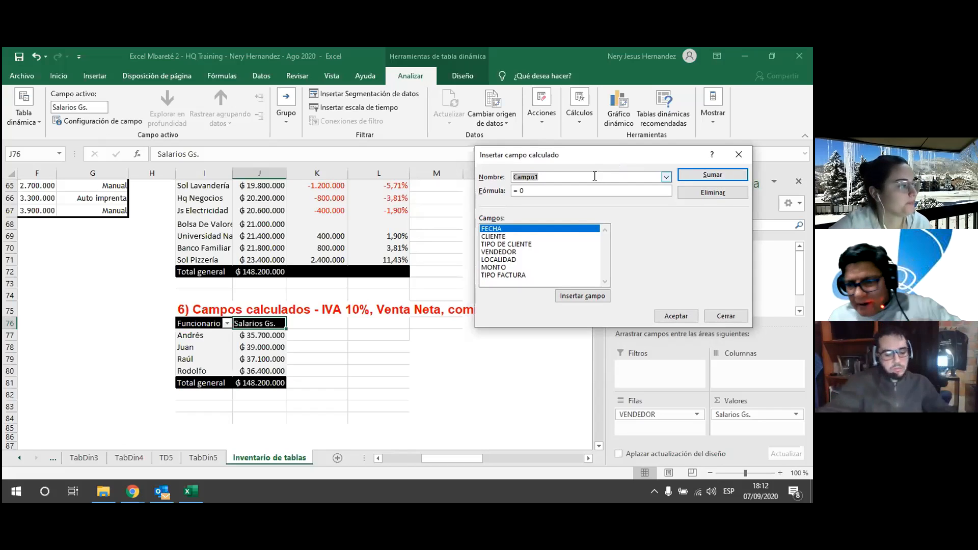
text(a)
key(BackSpace)
text(A 10%)
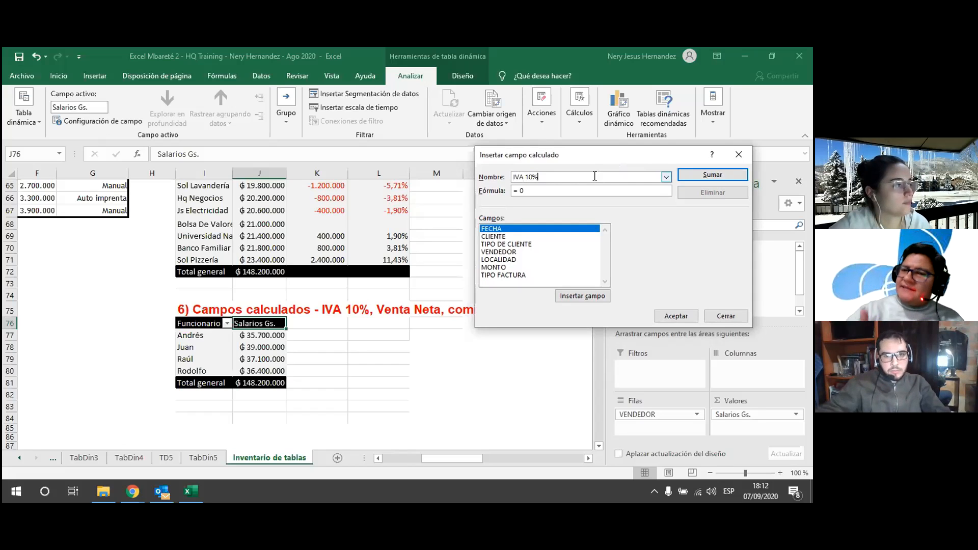
Step: Clear the default formula of the IVA 10% field and insert the MONTO field into it
click(535, 189)
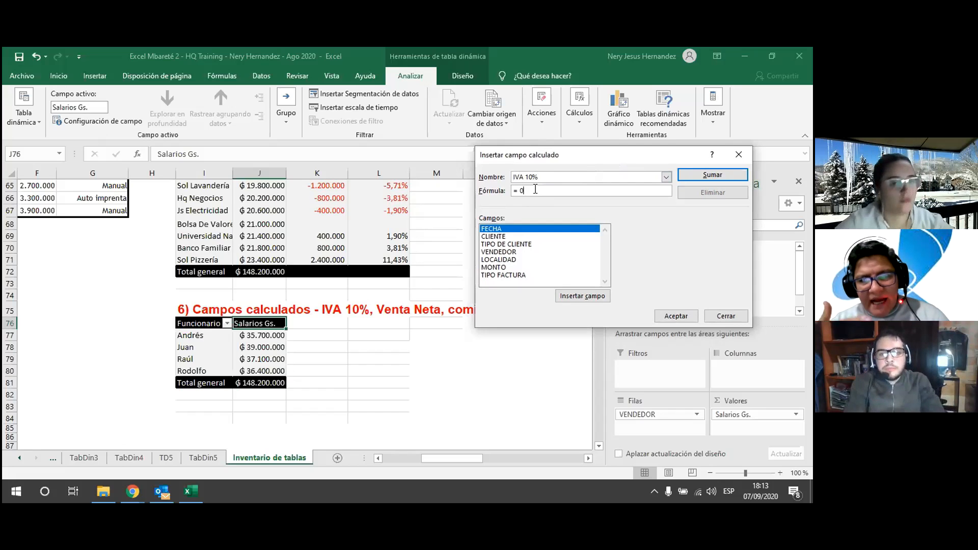
key(BackSpace)
key(BackSpace)
key(BackSpace)
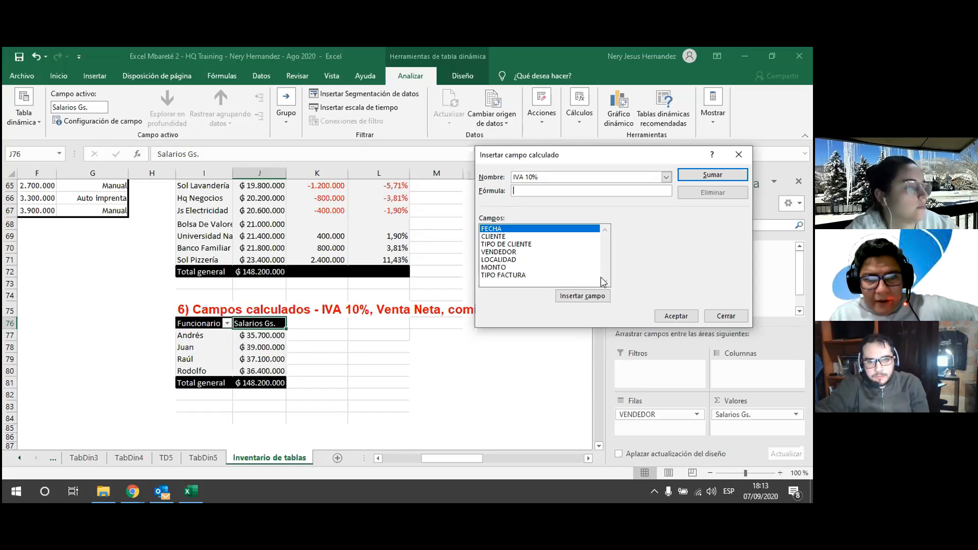
click(507, 236)
click(497, 244)
click(497, 252)
click(497, 260)
click(499, 267)
click(502, 275)
click(502, 268)
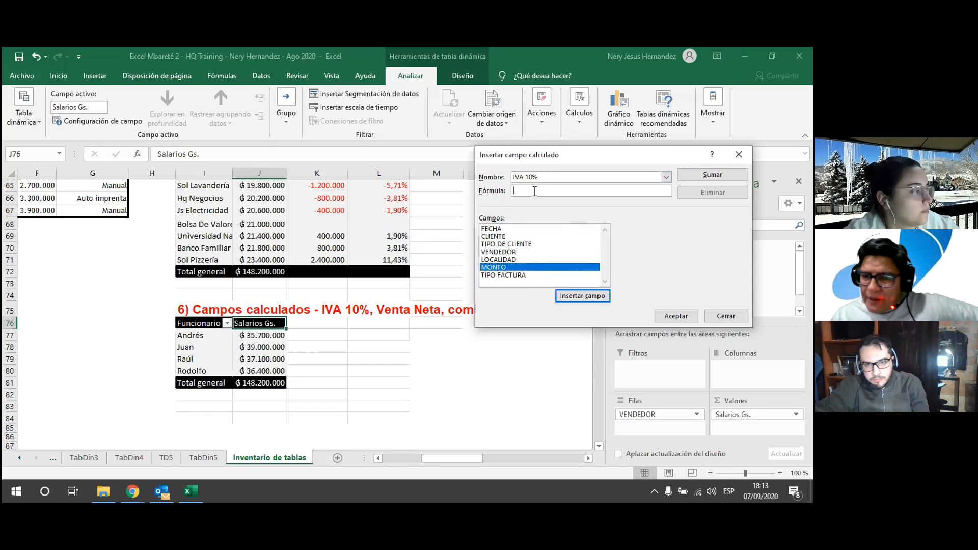
click(586, 296)
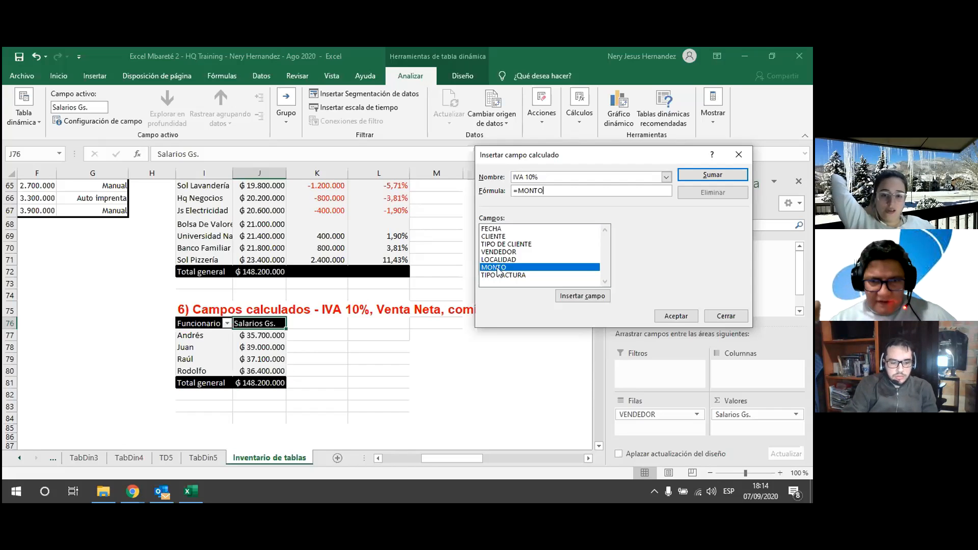
Step: Complete the formula as =MONTO/11 and add the IVA 10% calculated field to the sixth pivot table
text(/)
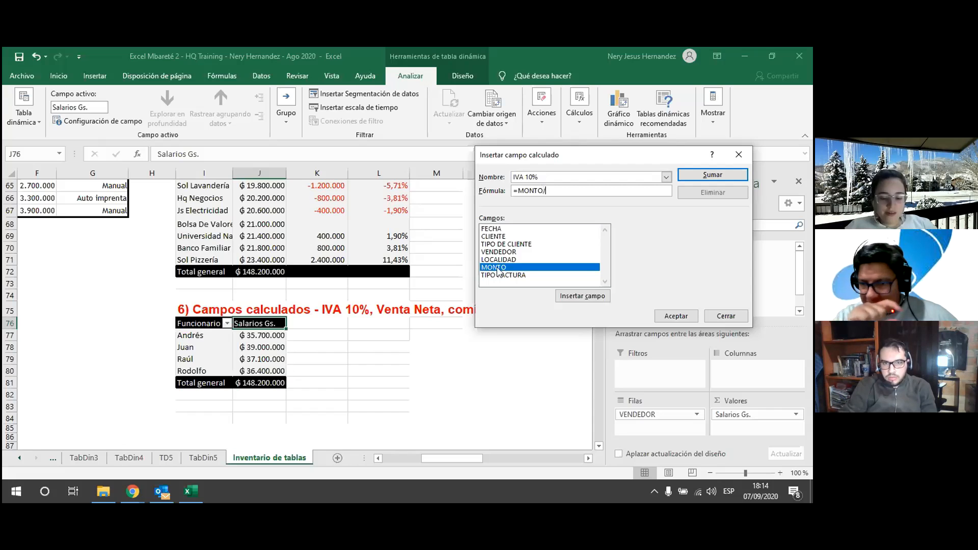
text(11)
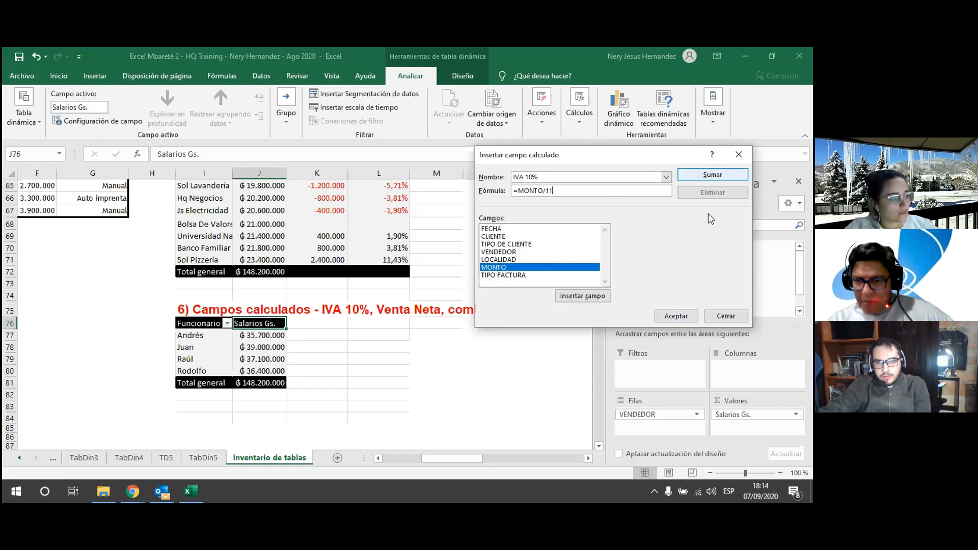
click(675, 317)
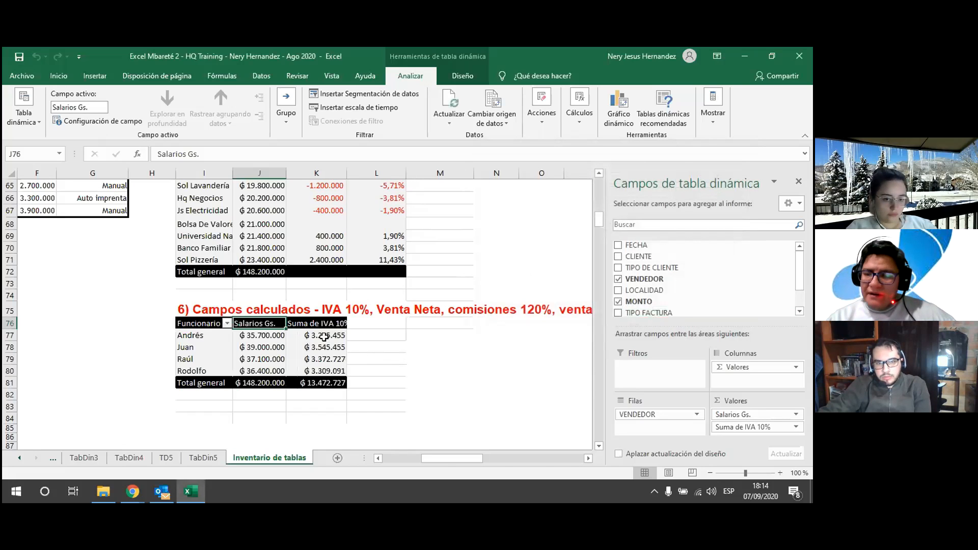
click(324, 336)
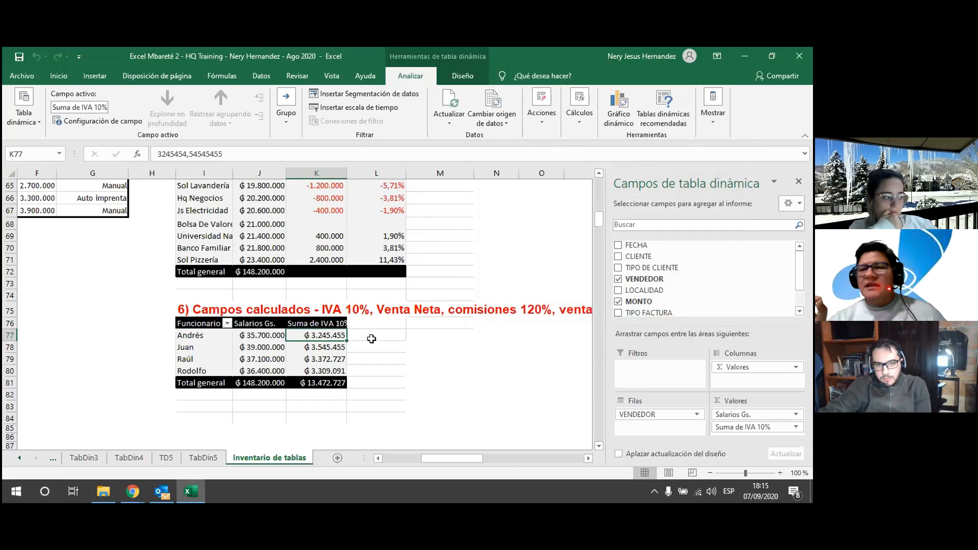
click(293, 323)
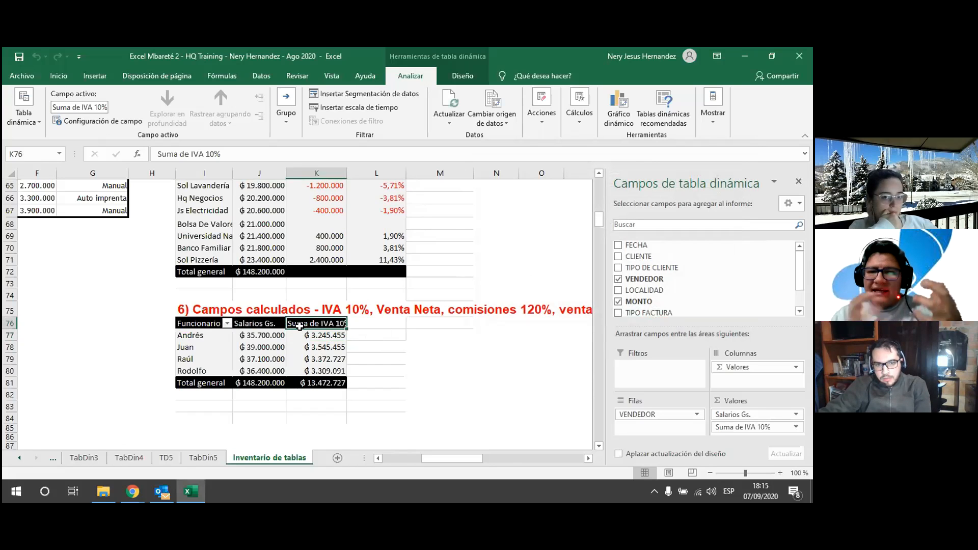
Step: Examine the Salarios Gs. and Suma de IVA 10% columns of the sixth pivot table, comparing their headers and values
click(254, 343)
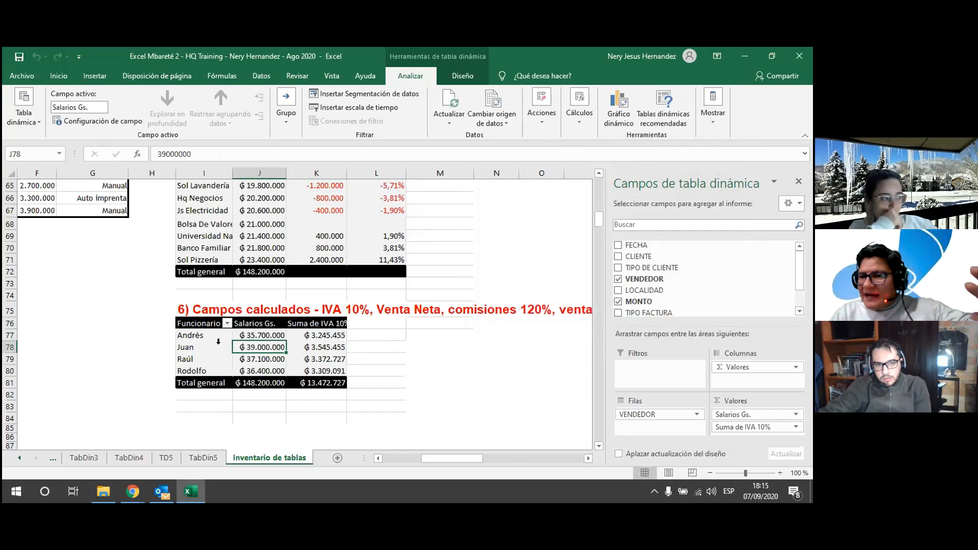
click(332, 323)
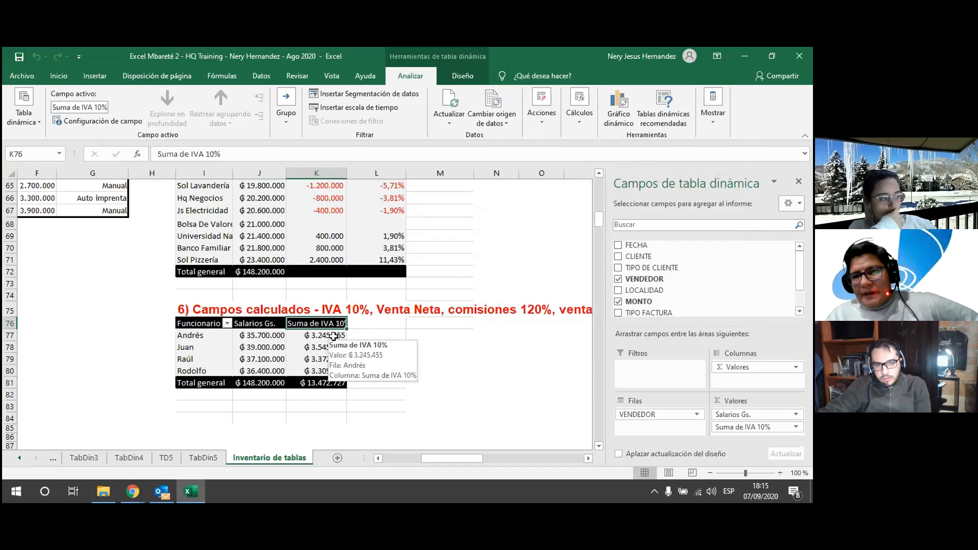
key(Left)
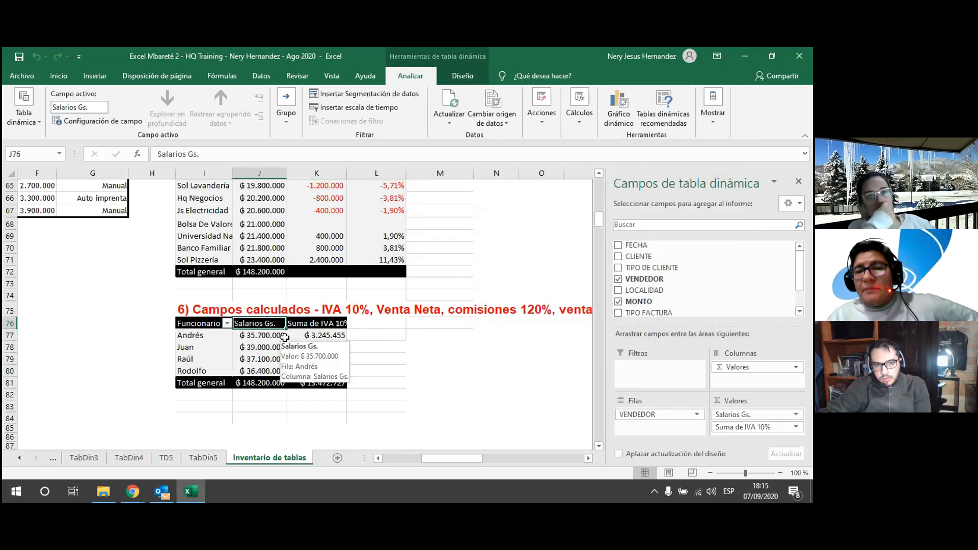
key(Right)
key(Down)
key(Down)
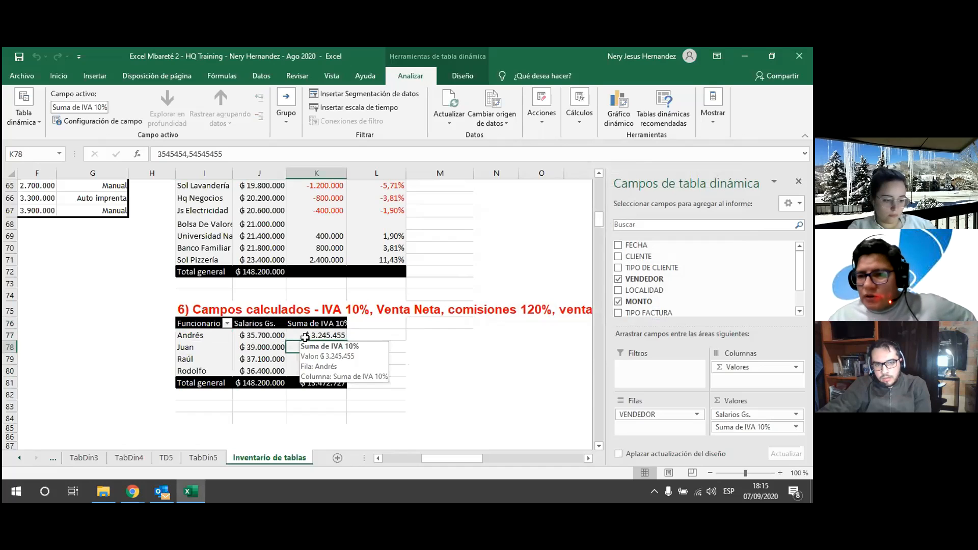
click(304, 336)
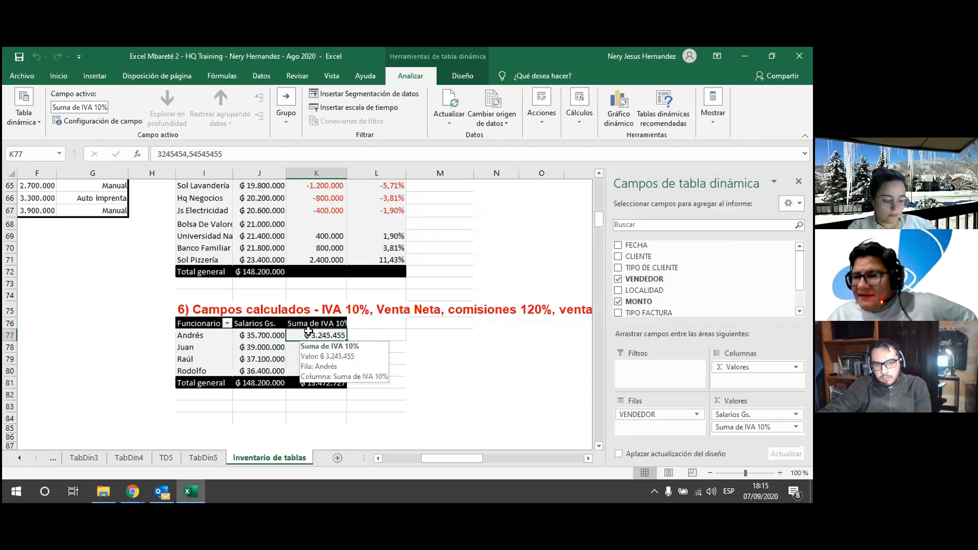
click(310, 326)
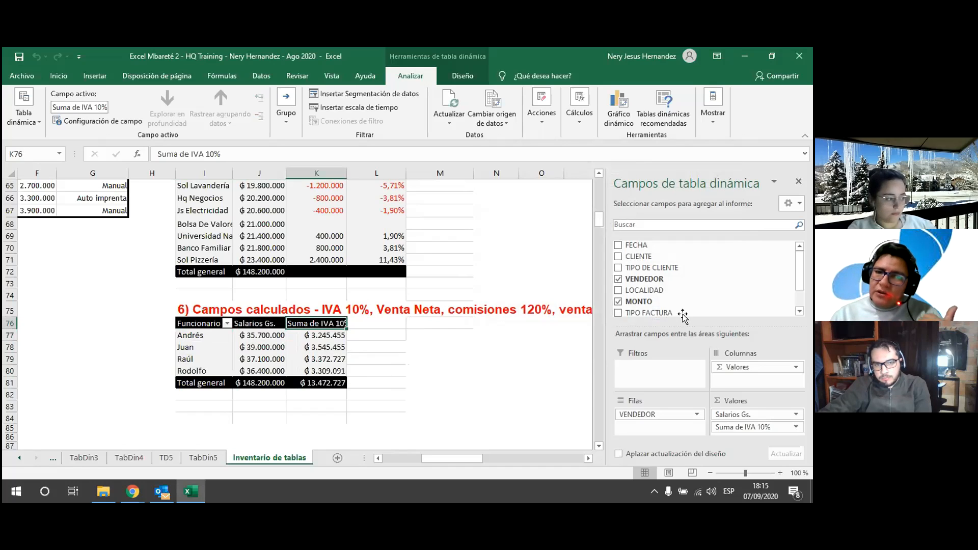
key(Down)
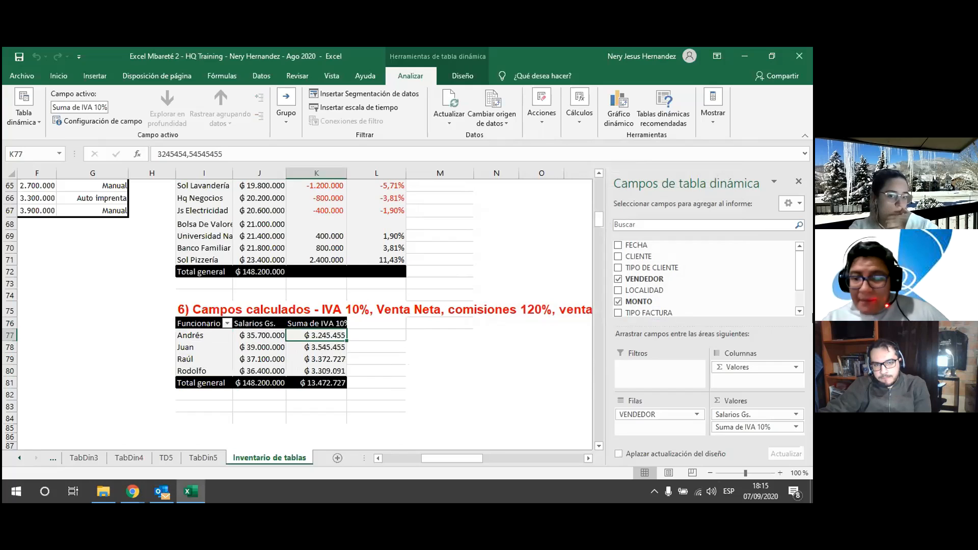
Step: Enter a formula in L77 that divides the first seller's Salarios Gs. value from the pivot table by 11
key(Right)
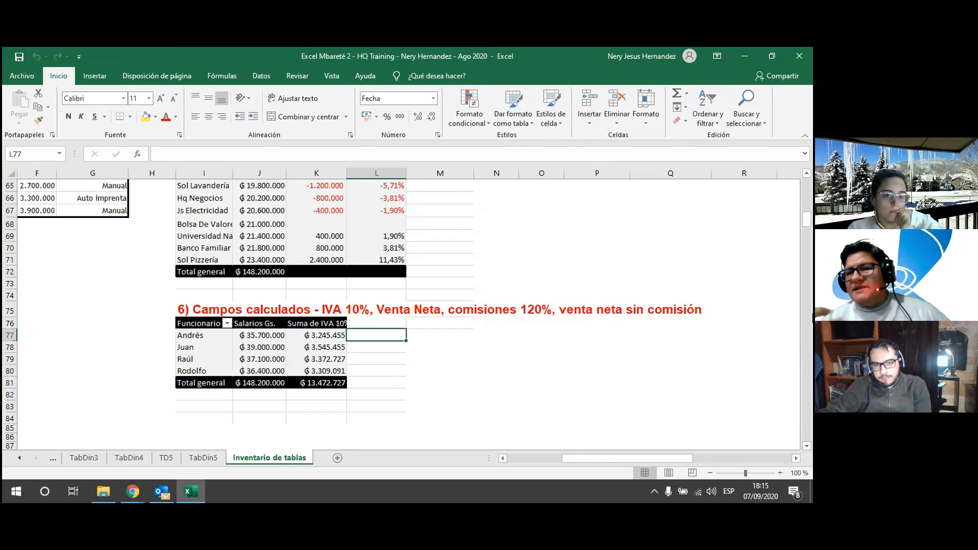
text(+)
click(260, 335)
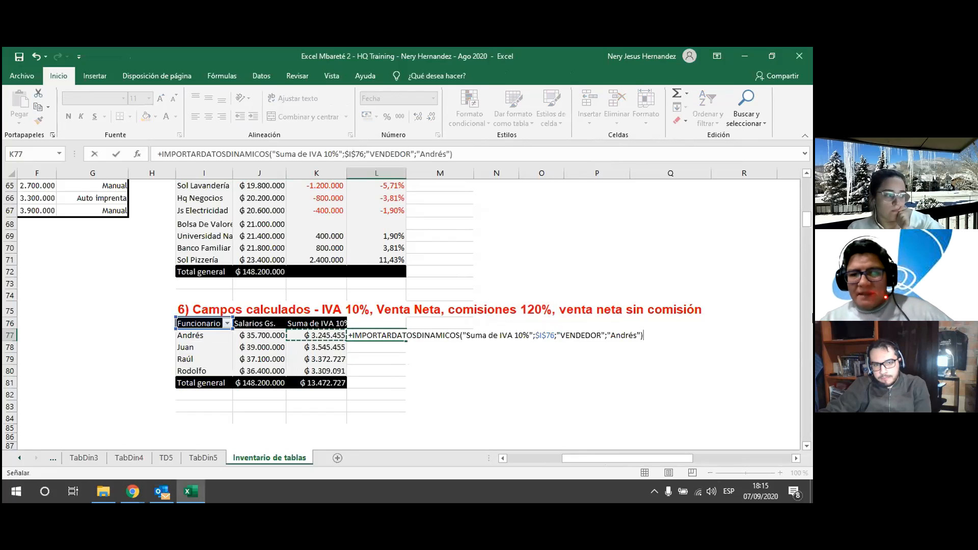
text(/11)
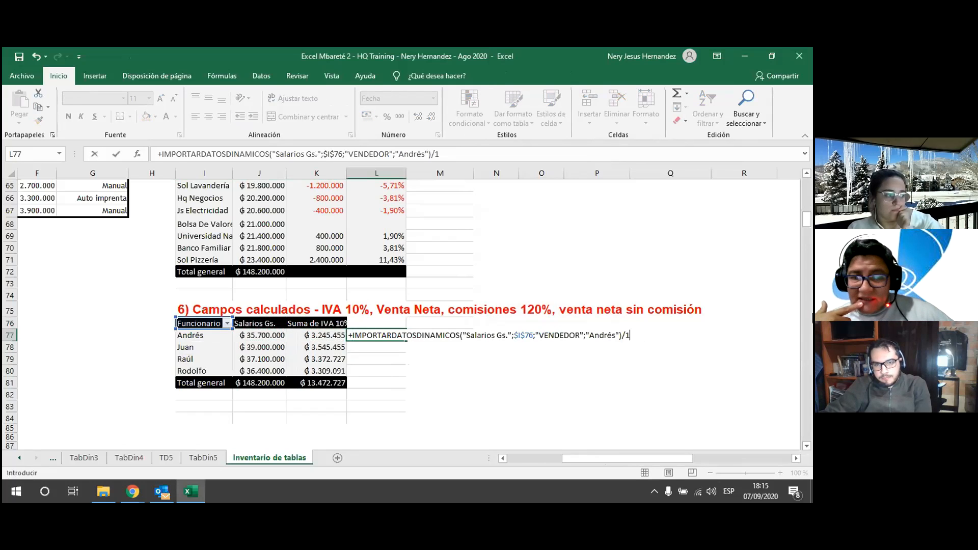
key(Return)
Step: Format L77 as a number with thousands separators and no decimals
click(377, 336)
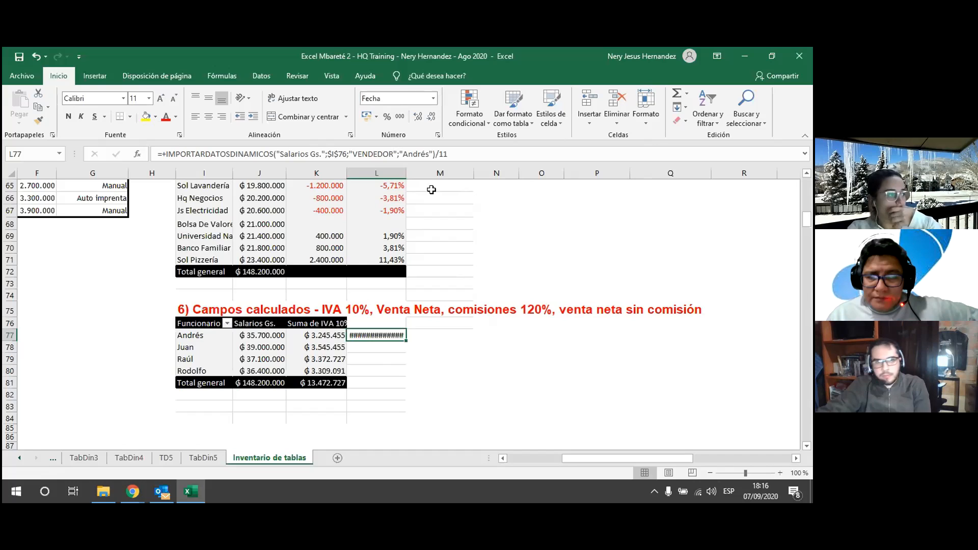
click(385, 99)
text(Número)
key(Return)
click(400, 116)
click(432, 118)
click(431, 118)
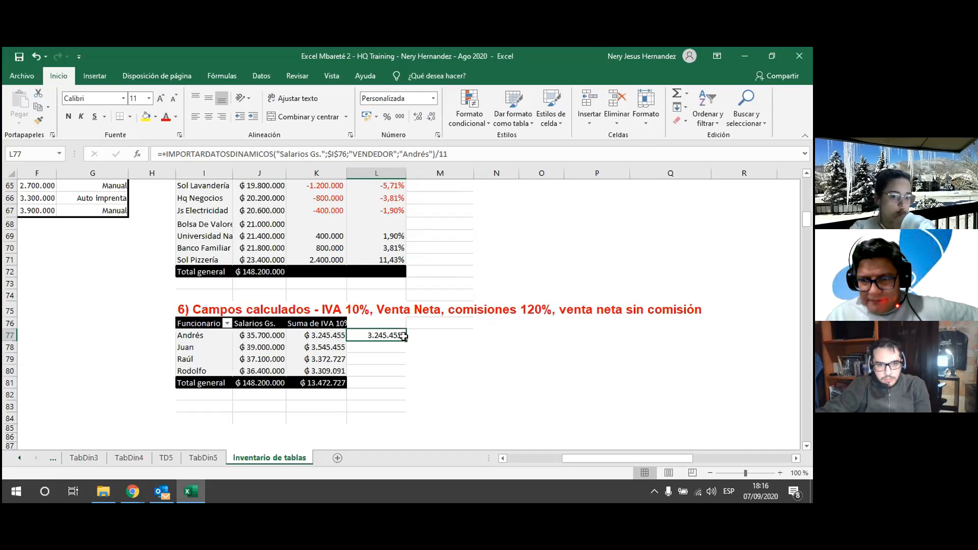
Step: Try filling the L77 formula down to L80, and clear the copies from L78:L80
drag(407, 342, 408, 372)
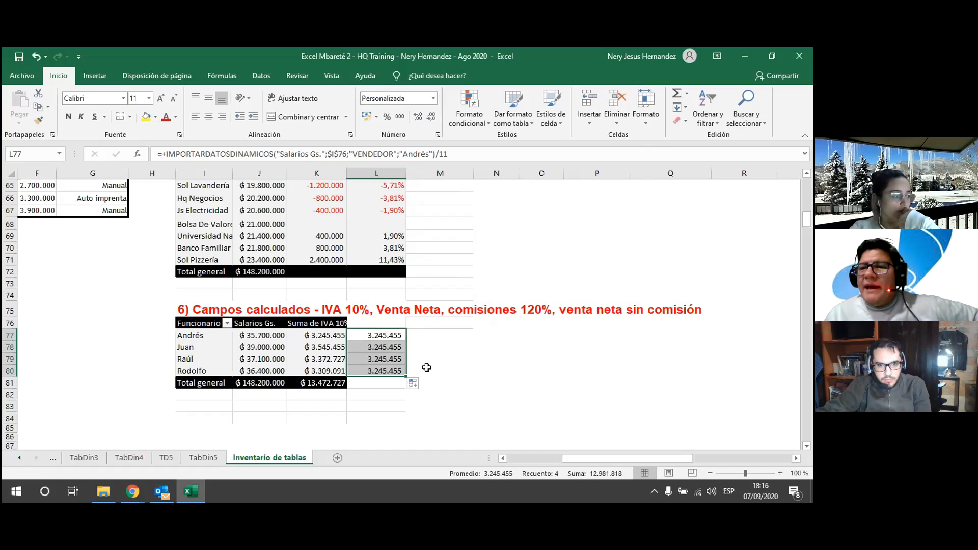
click(400, 337)
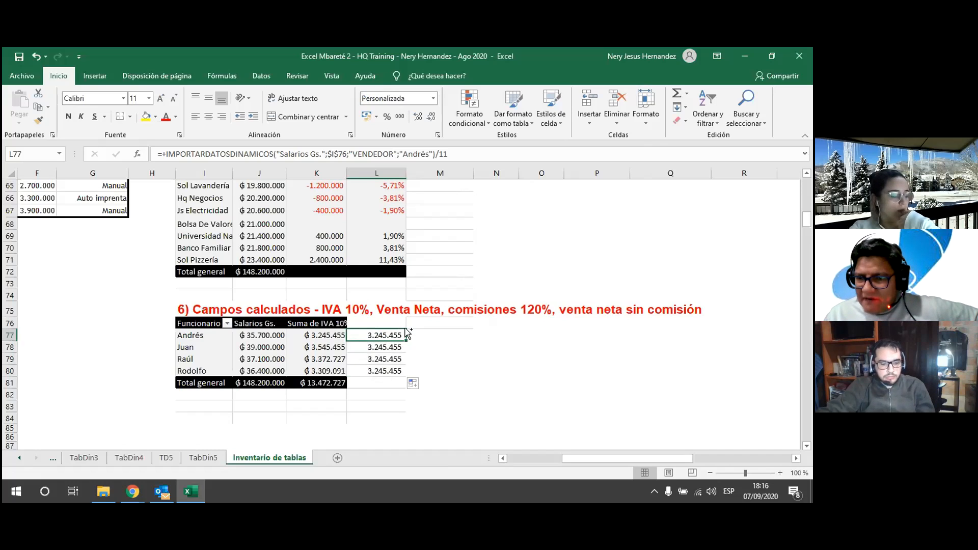
key(Down)
key(shift+Down)
key(shift+Down)
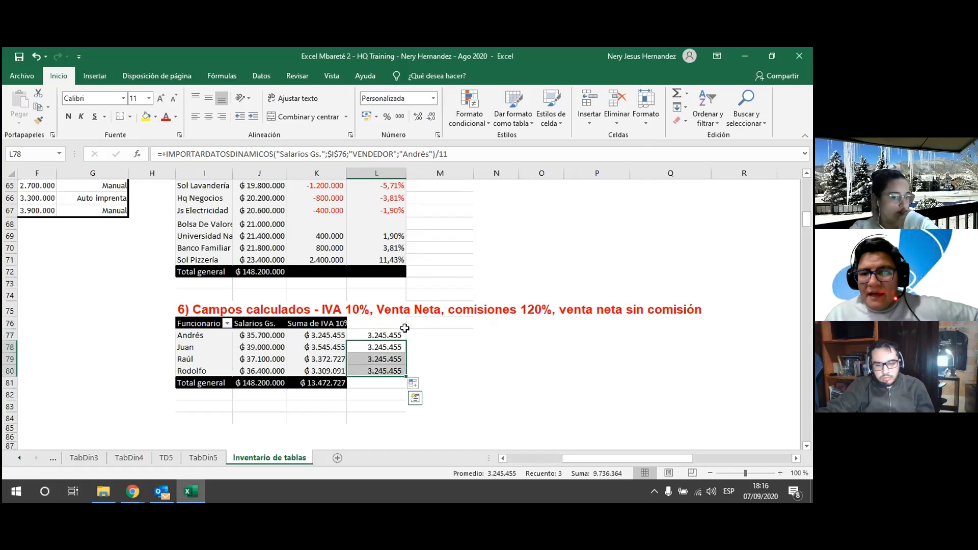
key(Delete)
click(405, 331)
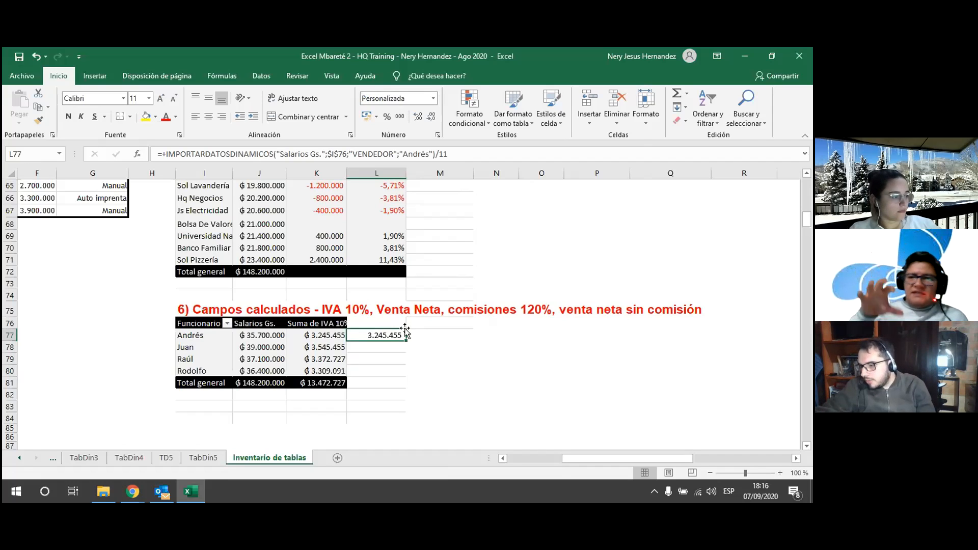
Step: Examine the arguments of the IMPORTARDATOSDINAMICOS formula in L77, especially the absolute reference $I$76, keeping the formula as it is
click(469, 154)
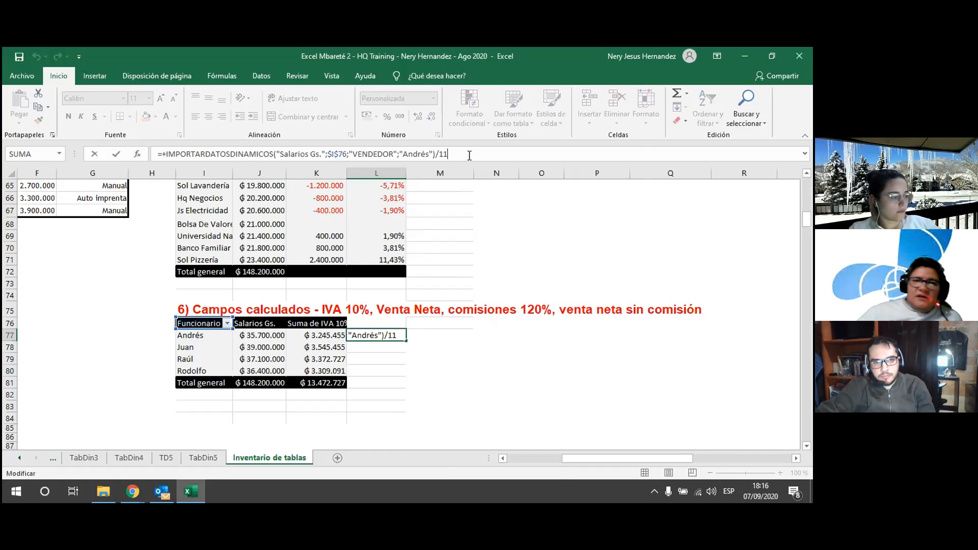
click(336, 154)
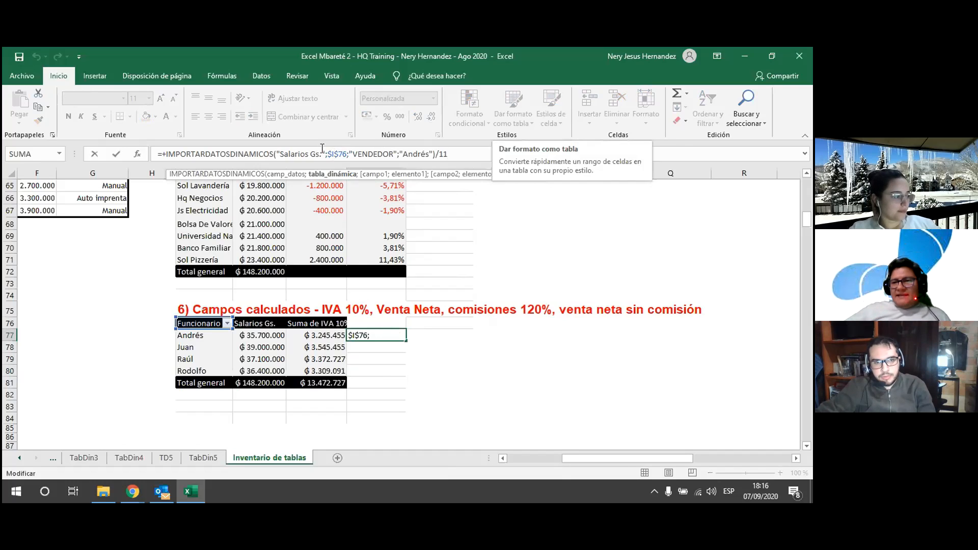
drag(328, 154, 347, 155)
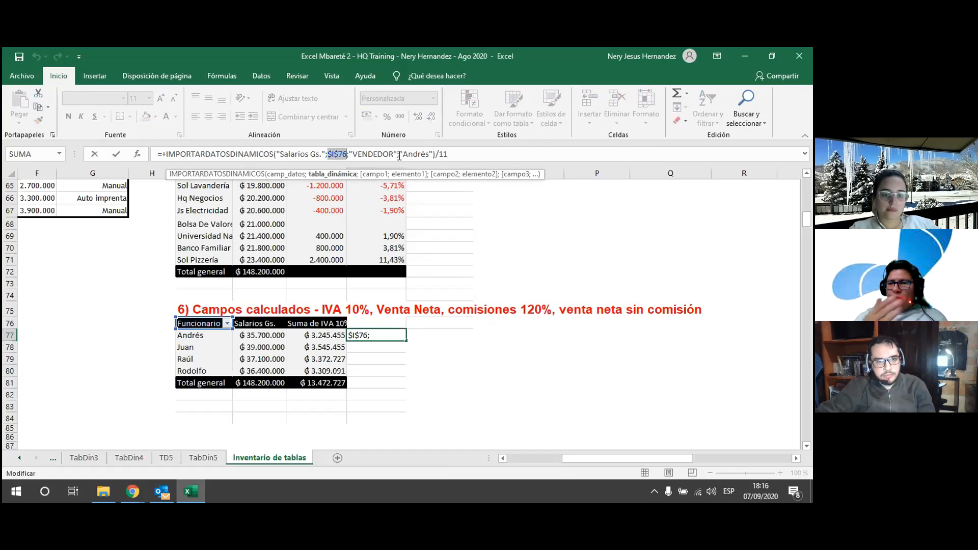
click(329, 153)
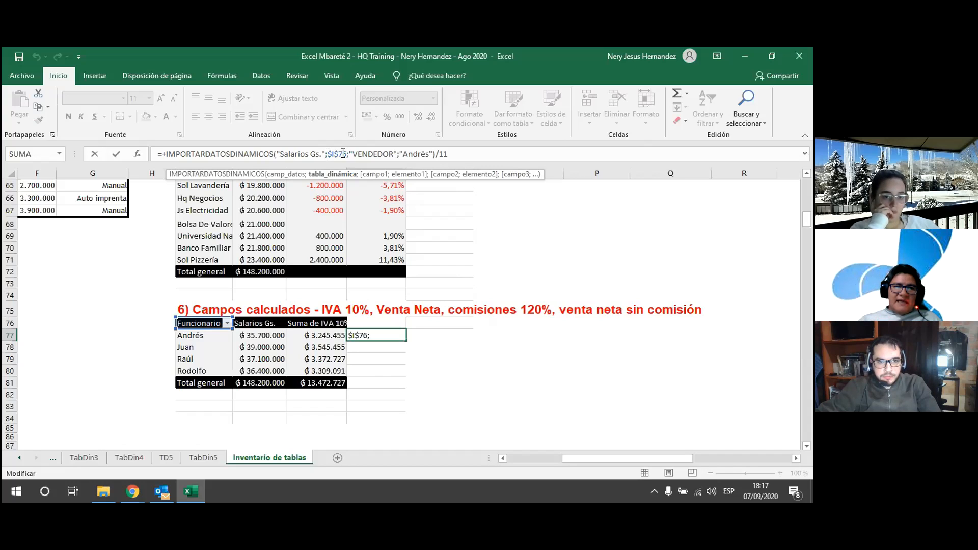
key(Right)
key(Right)
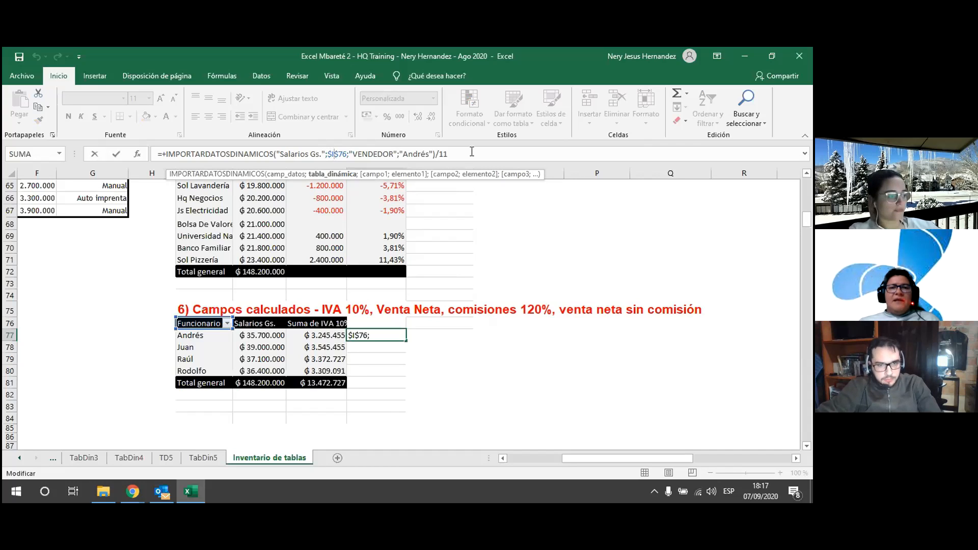
click(490, 156)
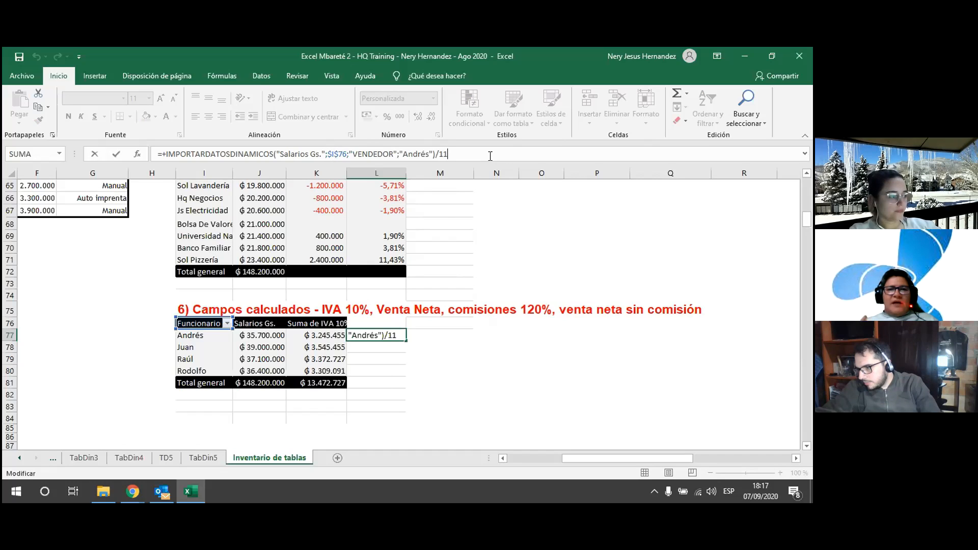
key(ctrl+Return)
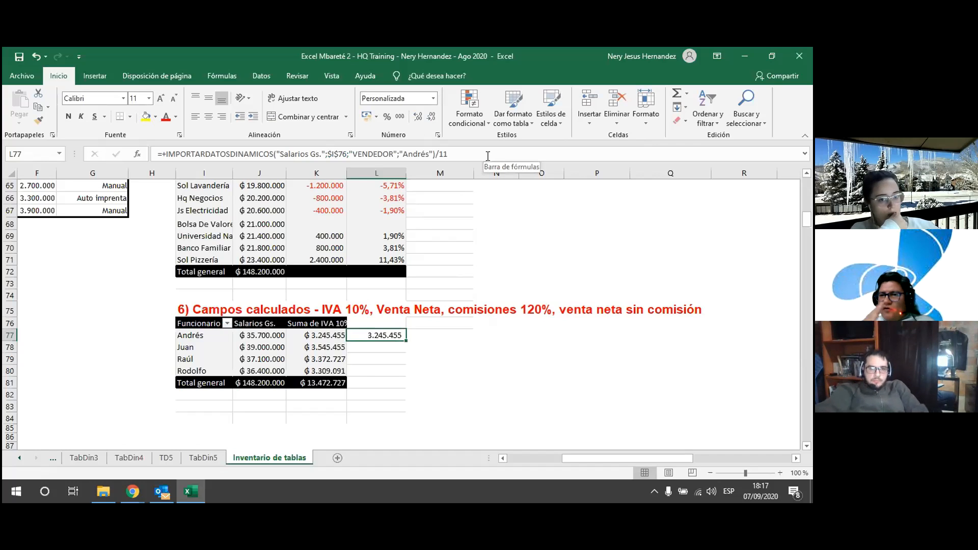
Step: Try removing the seller-name argument from the L77 formula, so that "VENDEDOR" is its last argument
click(430, 153)
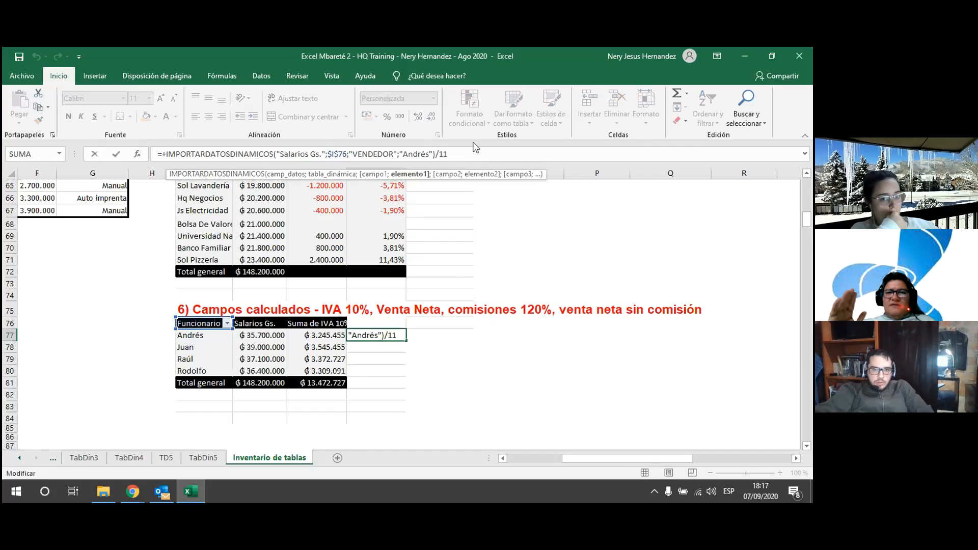
key(BackSpace)
key(BackSpace)
key(BackSpace)
key(BackSpace)
key(BackSpace)
key(BackSpace)
key(BackSpace)
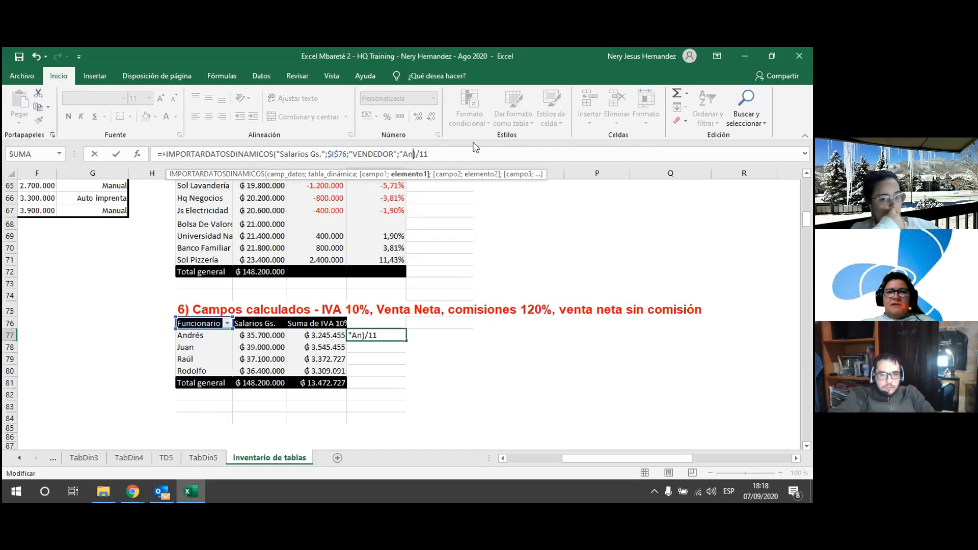
key(BackSpace)
key(BackSpace)
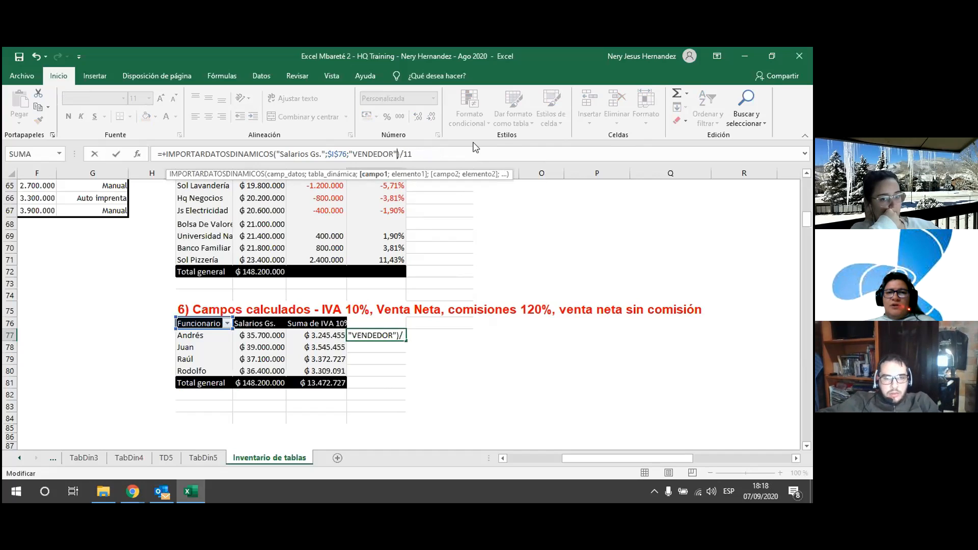
key(ctrl+Return)
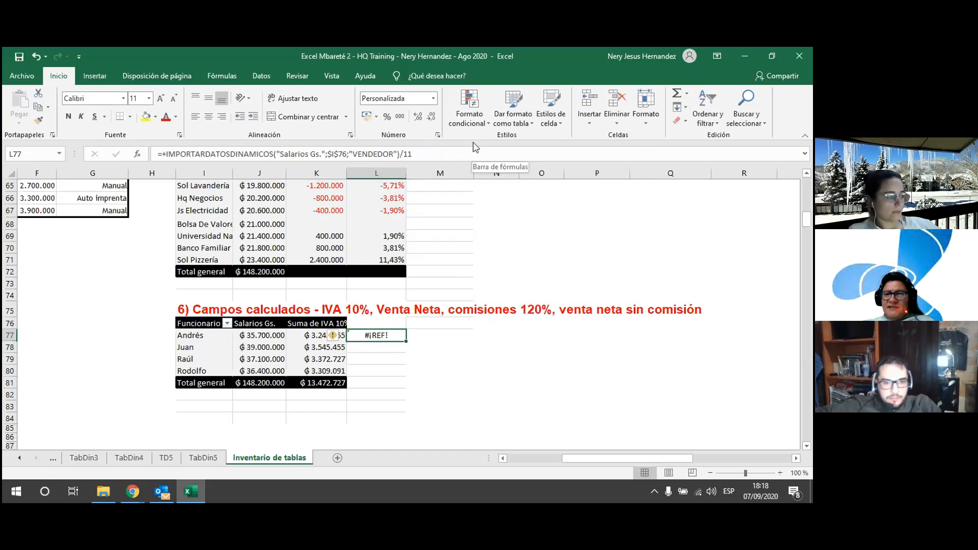
Step: Try adding a semicolon separator to the shortened L77 formula, and undo the edits back to the version with the seller name
key(F2)
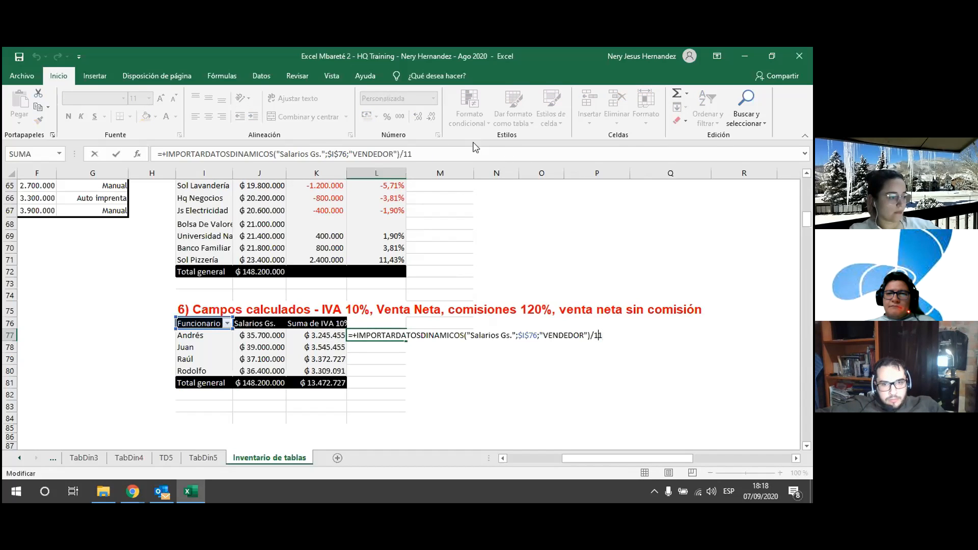
key(Left)
key(Left)
text(;)
key(Return)
key(Up)
key(ctrl+z)
key(ctrl+z)
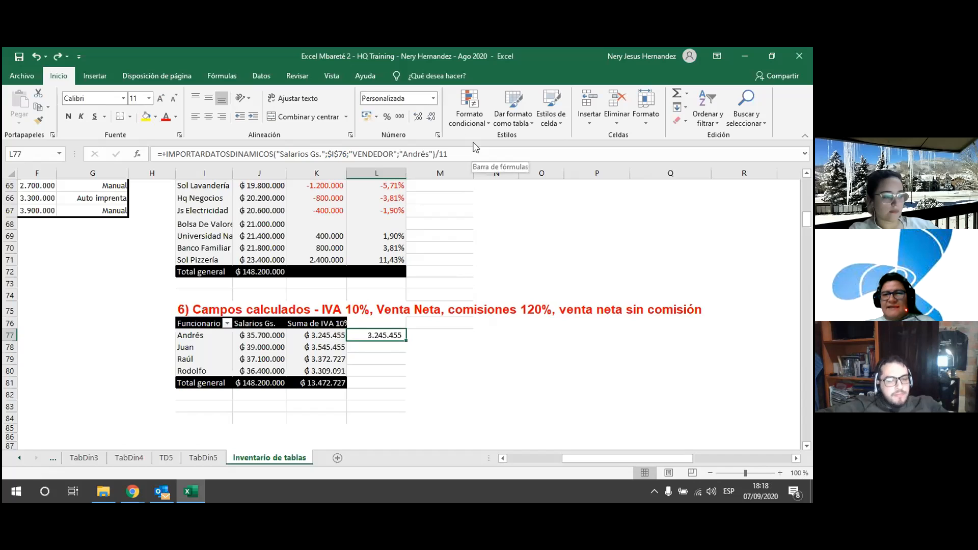
Step: Replace the fixed seller name in the L77 formula with a reference to cell I77
key(F2)
key(Left)
key(Left)
key(Left)
key(Left)
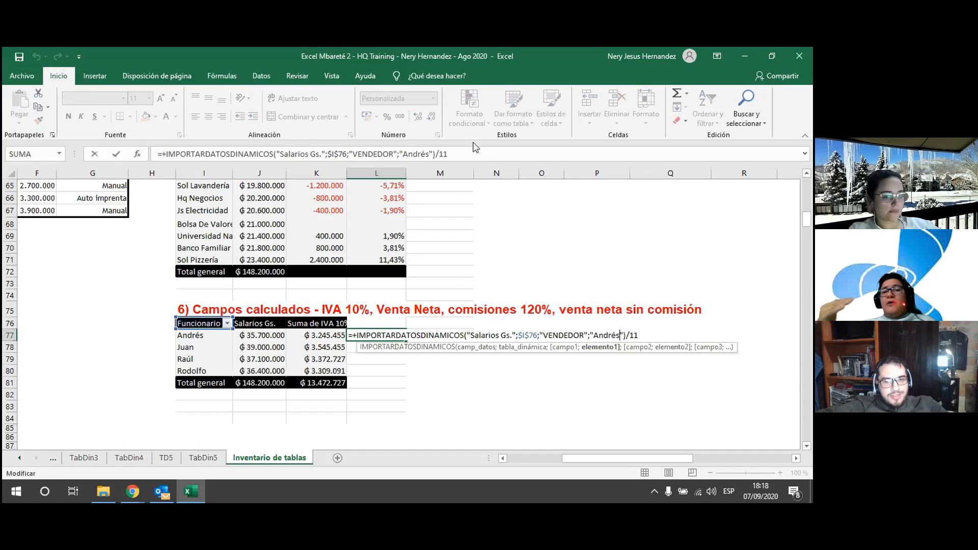
key(BackSpace)
key(BackSpace)
key(BackSpace)
key(BackSpace)
key(BackSpace)
key(BackSpace)
key(BackSpace)
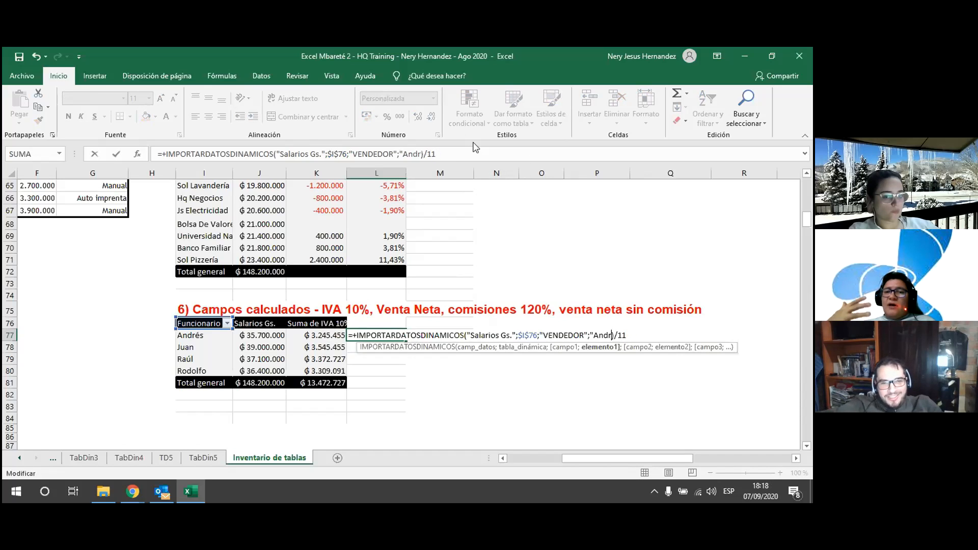
key(BackSpace)
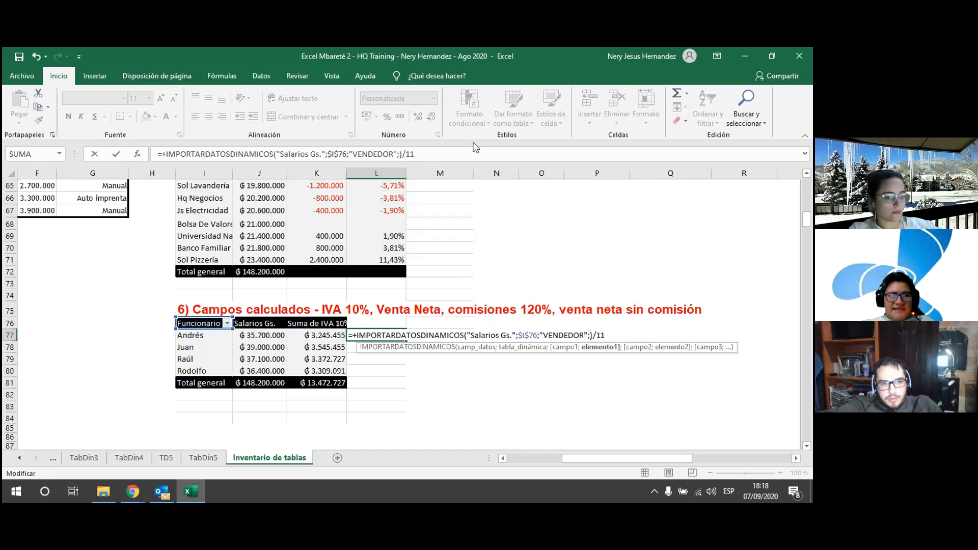
text(i77)
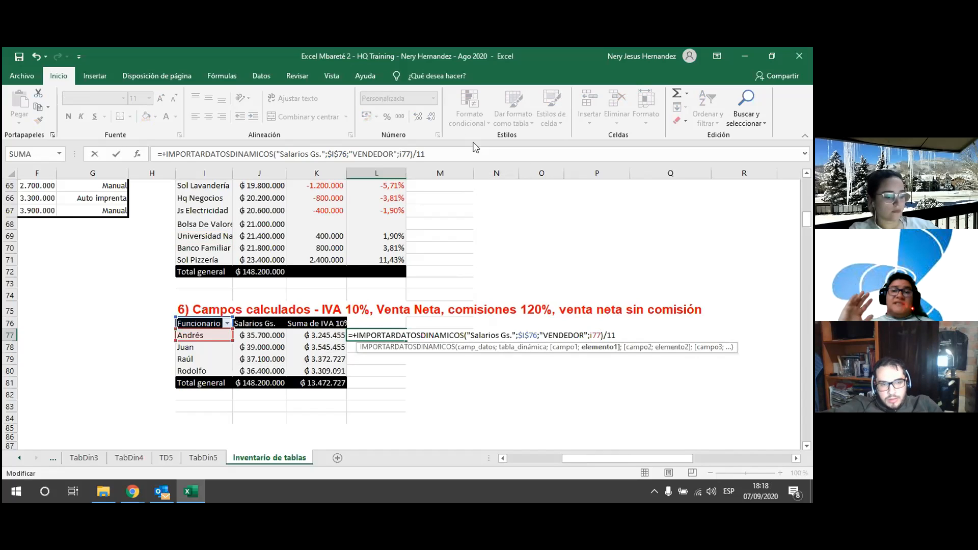
key(ctrl+Return)
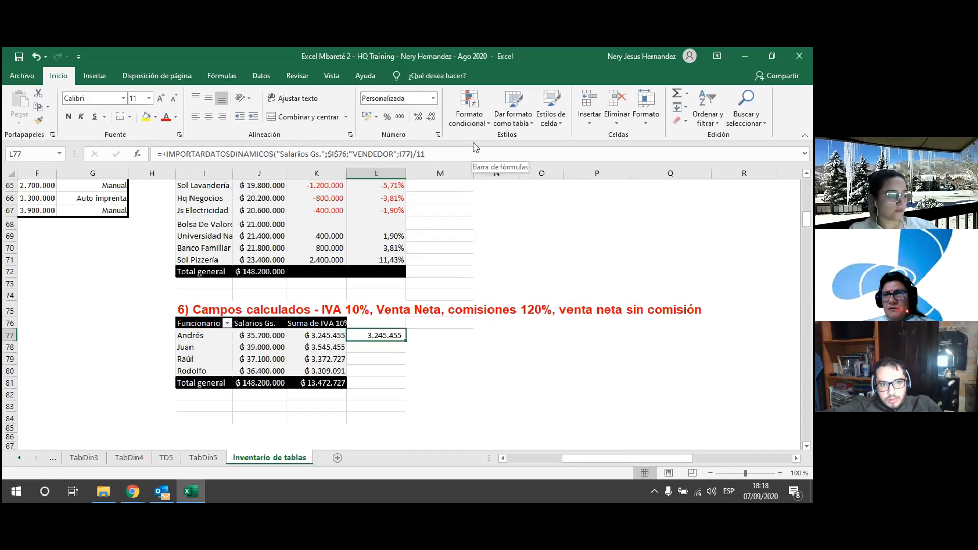
Step: Copy the IMPORTARDATOSDINAMICOS formula from L77 into L78, L79 and L80 for the remaining sellers
key(ctrl+c)
key(Down)
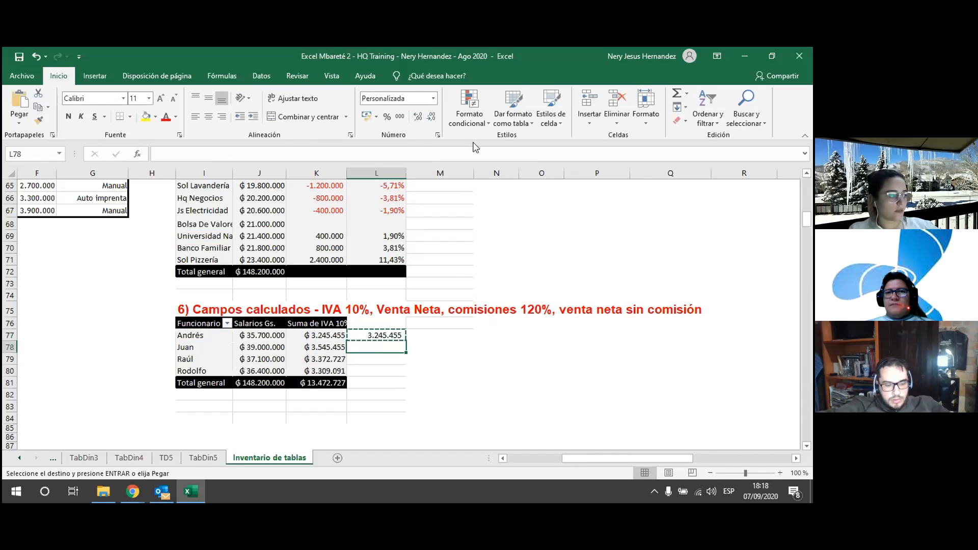
key(ctrl+v)
key(Down)
key(ctrl+v)
key(Down)
key(ctrl+v)
key(Up)
key(Up)
key(Up)
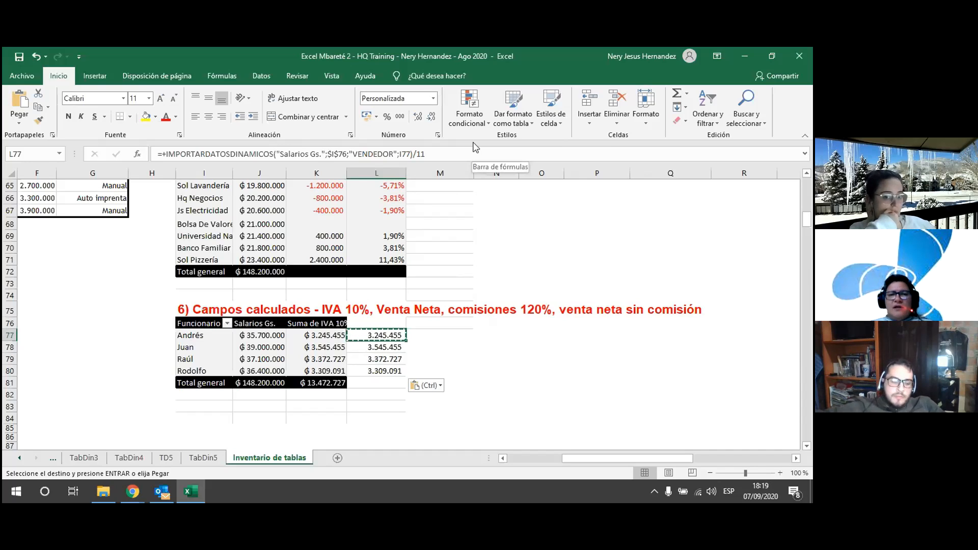
key(Escape)
Step: Try extending the seller formula from L80 into the Total general row at L81, inspect its arguments, and clear the cell
click(395, 371)
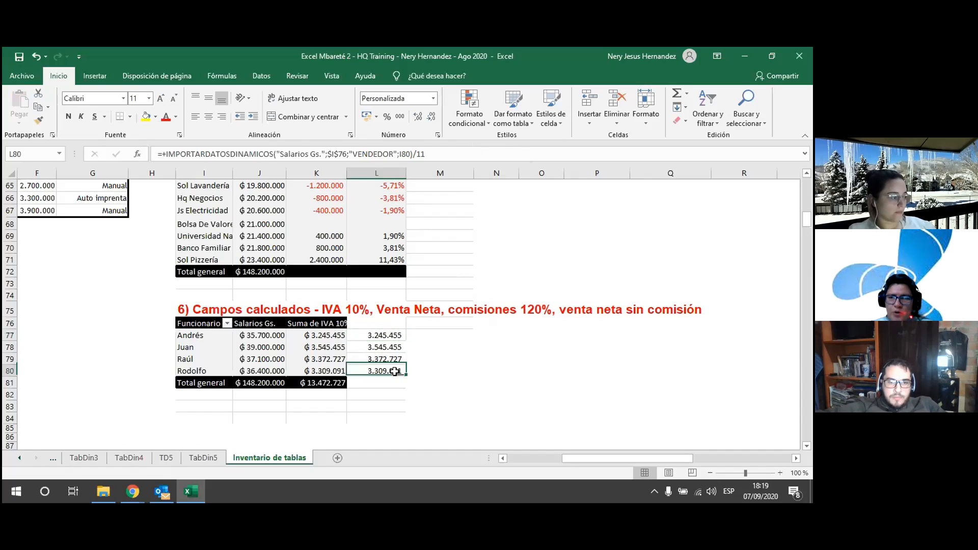
drag(406, 376, 406, 388)
click(393, 383)
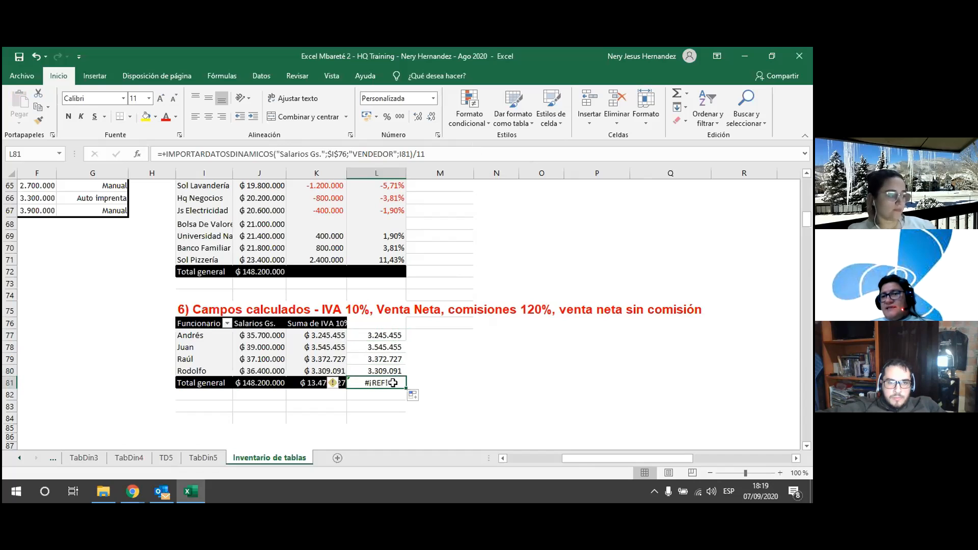
double_click(393, 382)
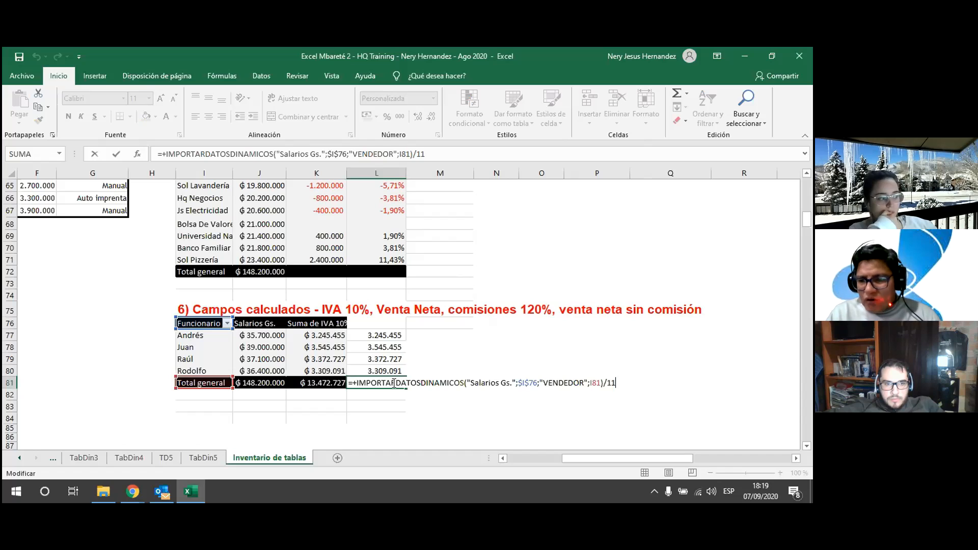
key(Return)
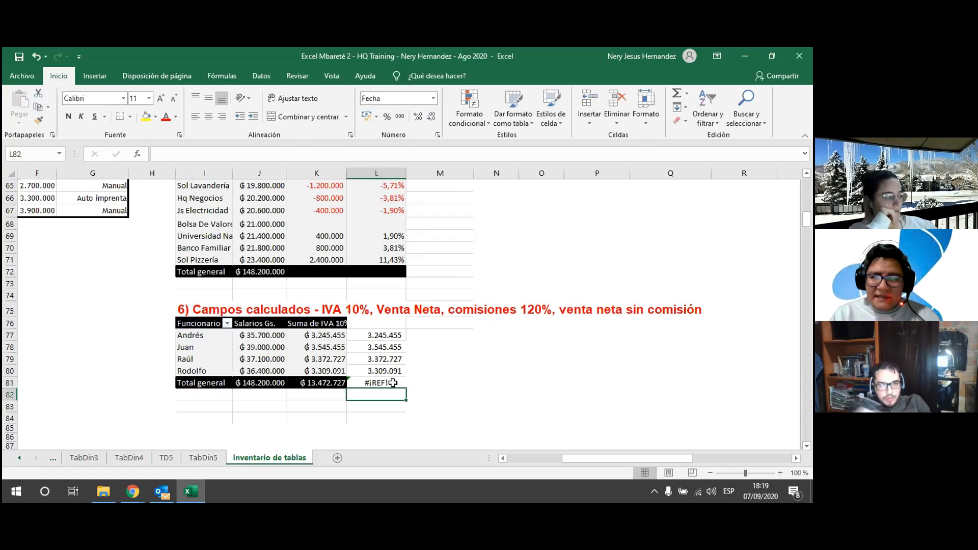
click(392, 383)
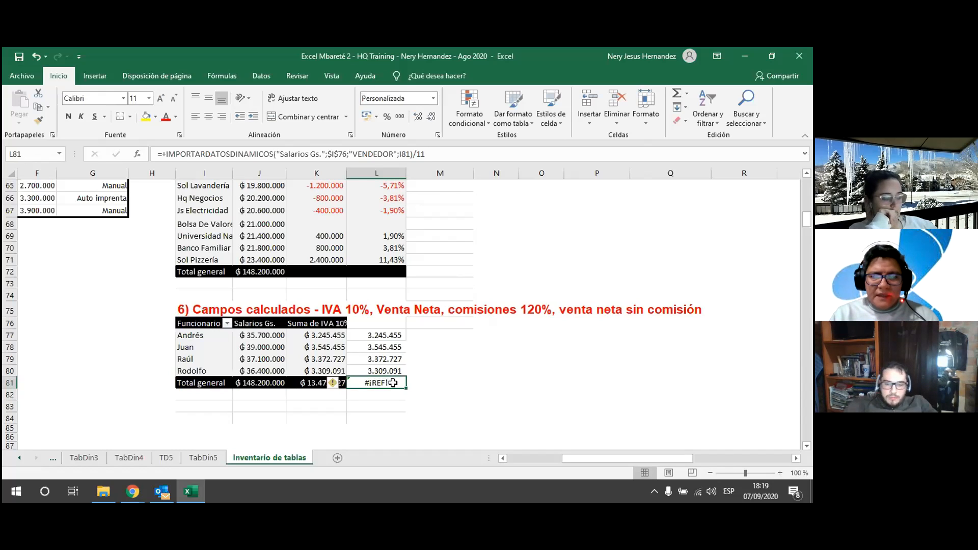
key(Delete)
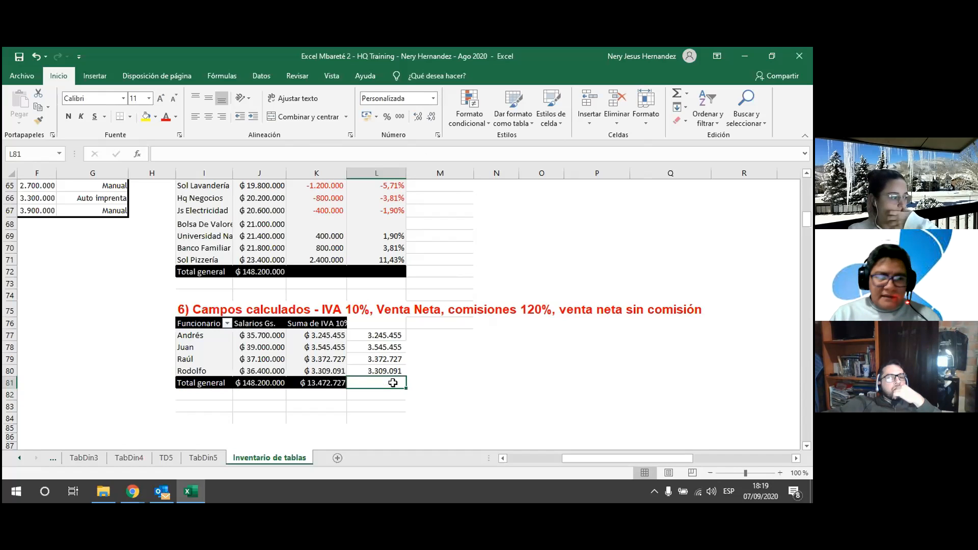
Step: Enter +IMPORTARDATOSDINAMICOS("Salarios Gs.";$I$76)/11 in L81, using the pivot table's grand total in J81 as its source
text(+)
key(Left)
key(Left)
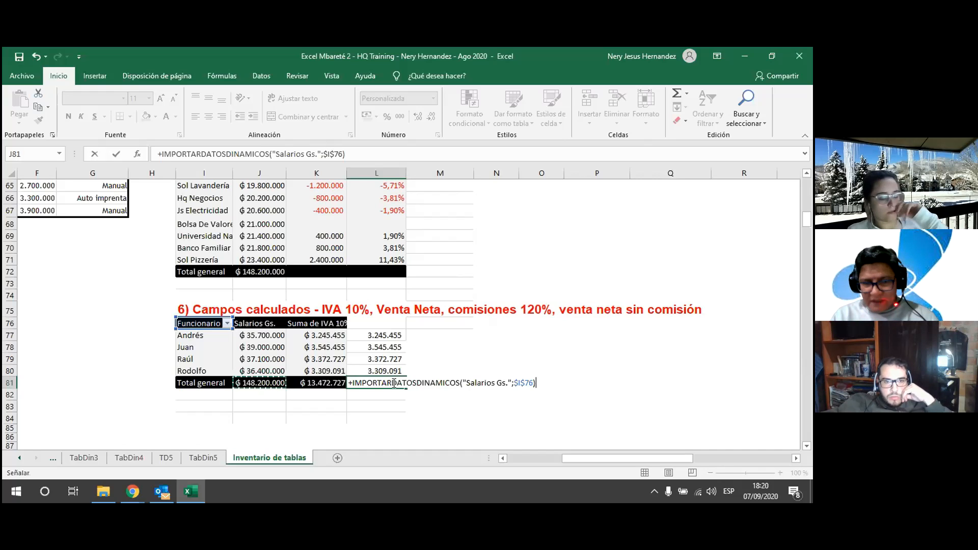
text(/11)
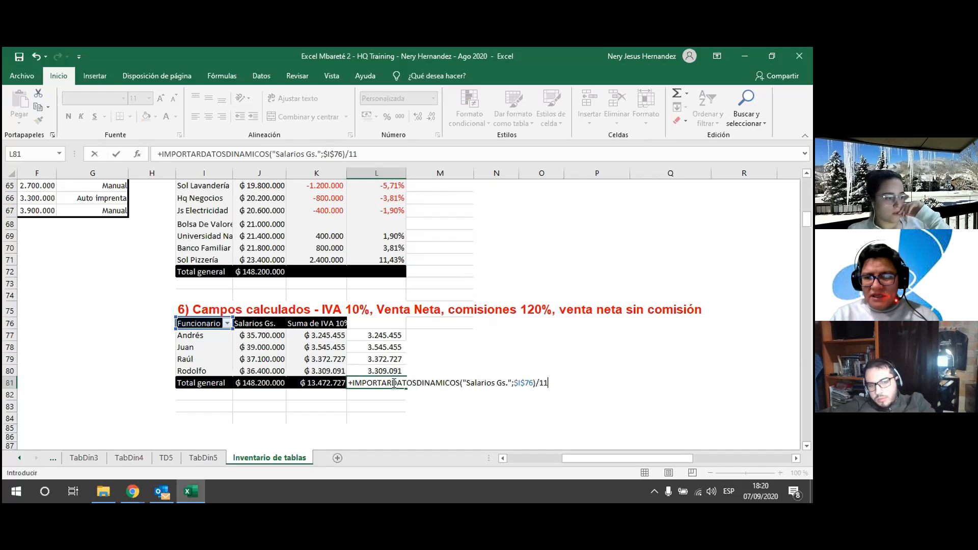
key(Return)
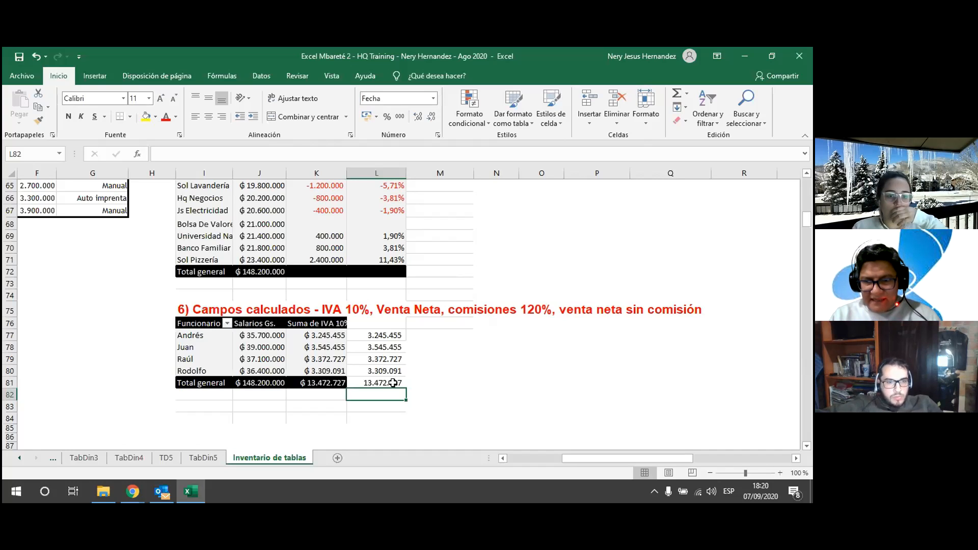
Step: Enter the plain cell-reference formula +J77/11 in M77
click(436, 334)
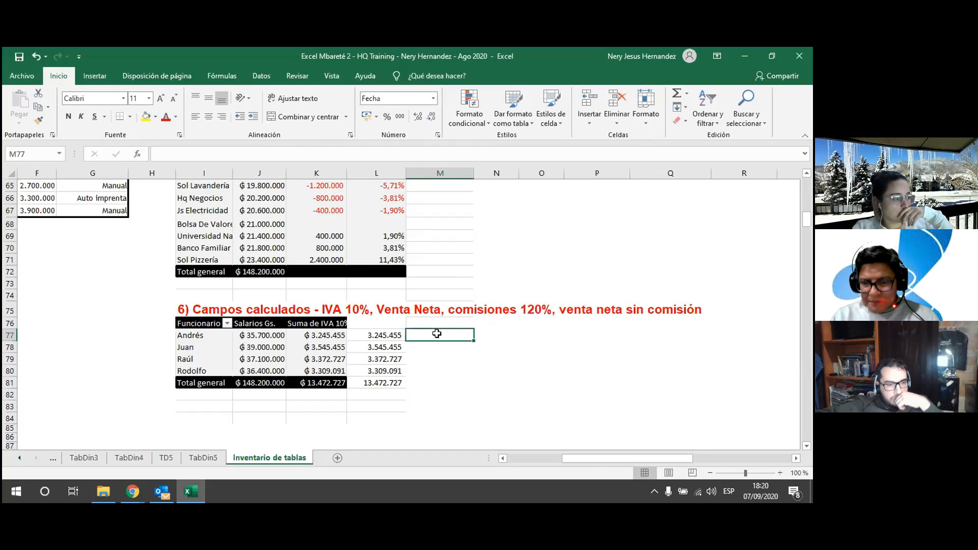
text(+)
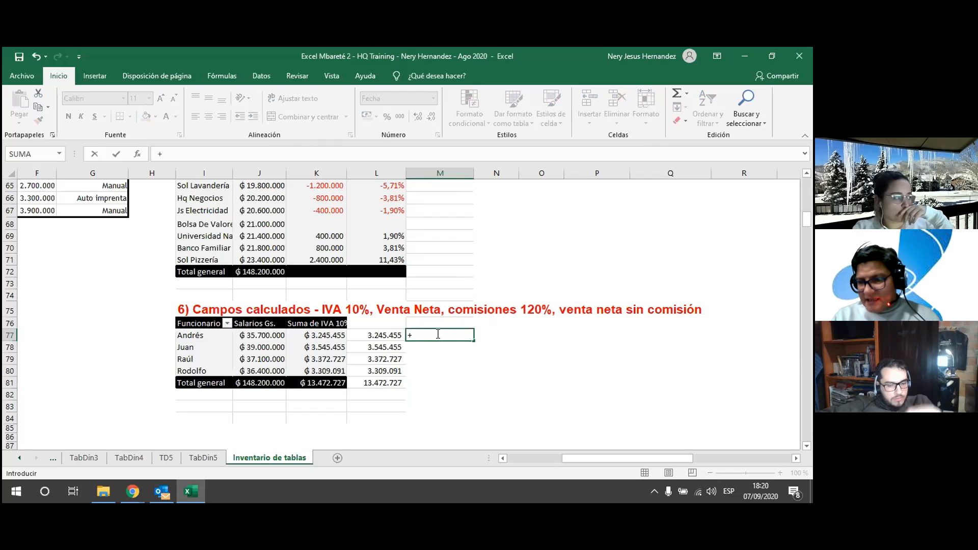
text(j77)
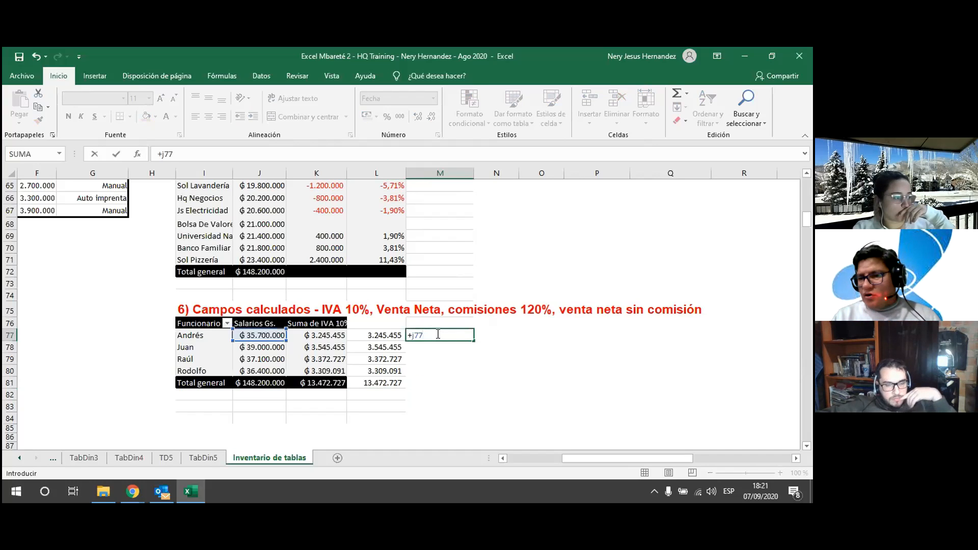
text(/11)
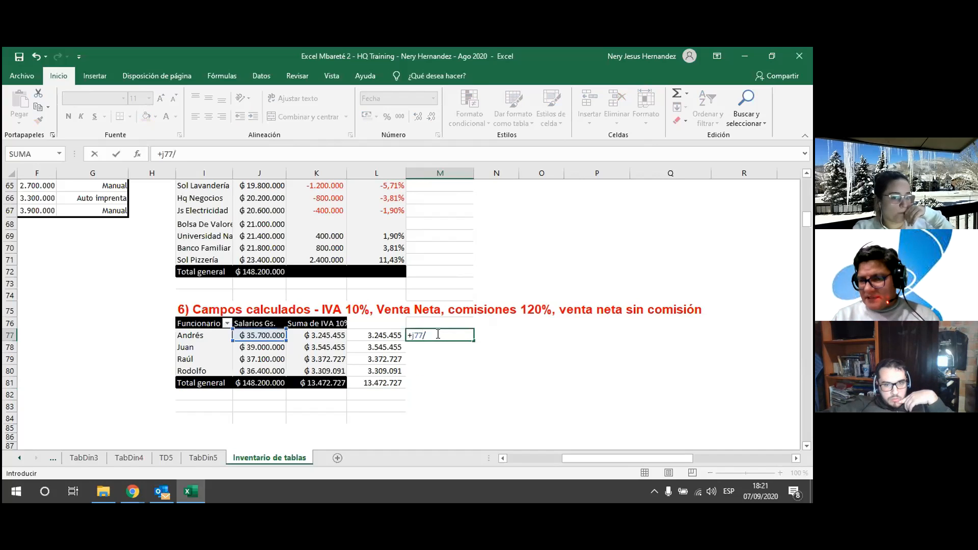
key(Return)
Step: Format M77 as a number with thousands separators and no decimals
click(436, 333)
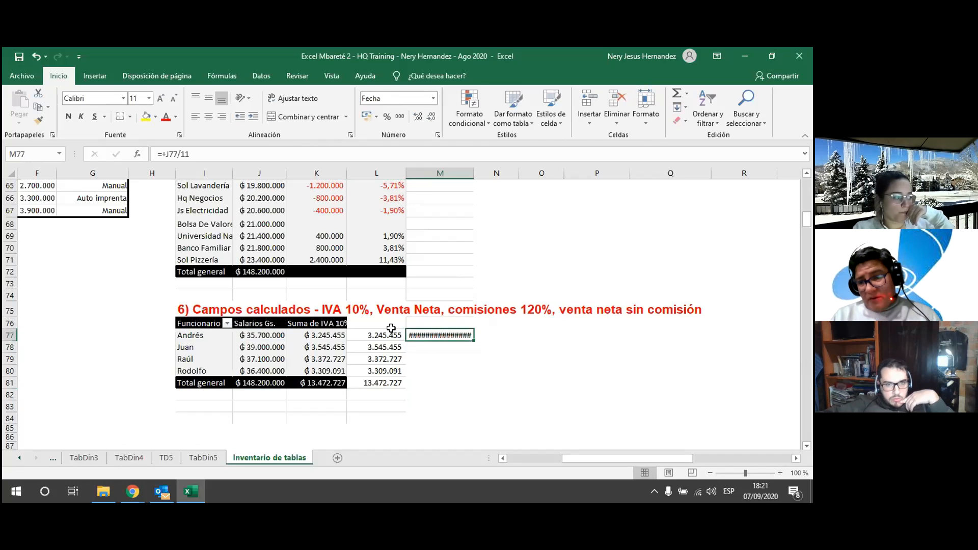
click(381, 100)
text(Número)
key(Return)
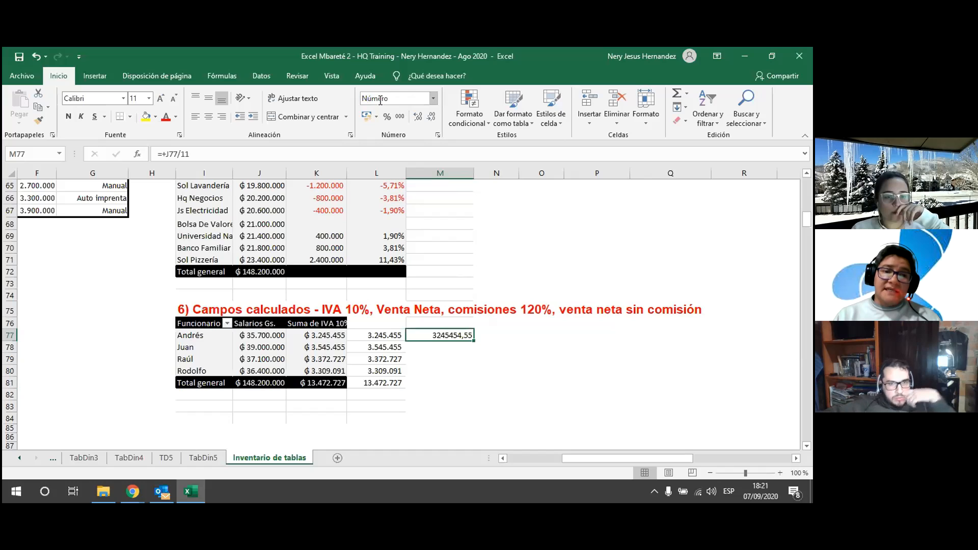
click(400, 116)
click(433, 118)
click(432, 118)
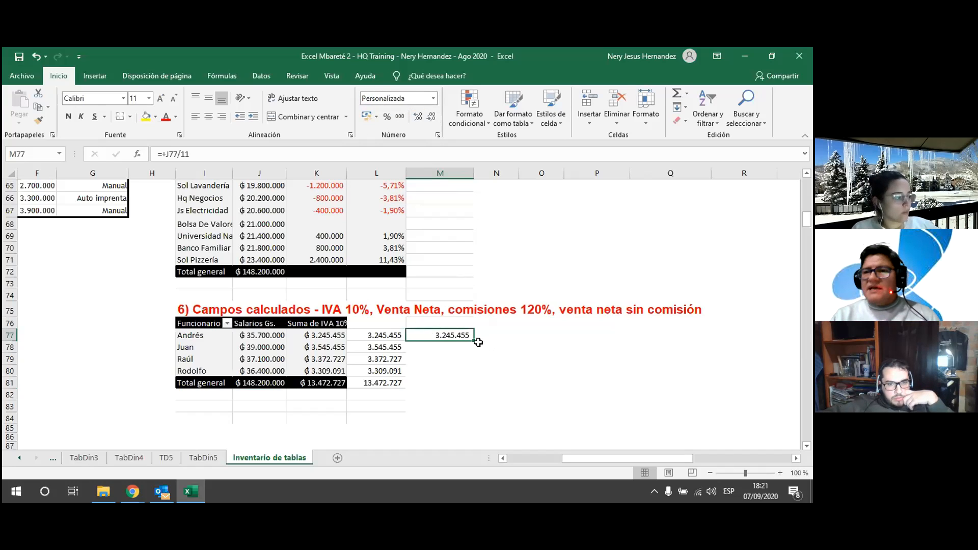
Step: Fill the M77 formula down through M81 and check the formula in the total row
drag(476, 342, 471, 390)
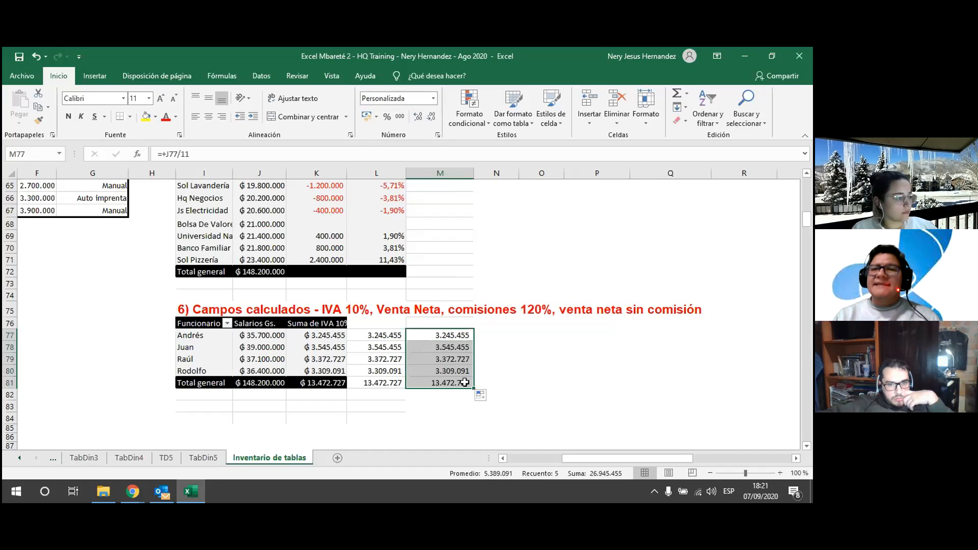
click(469, 384)
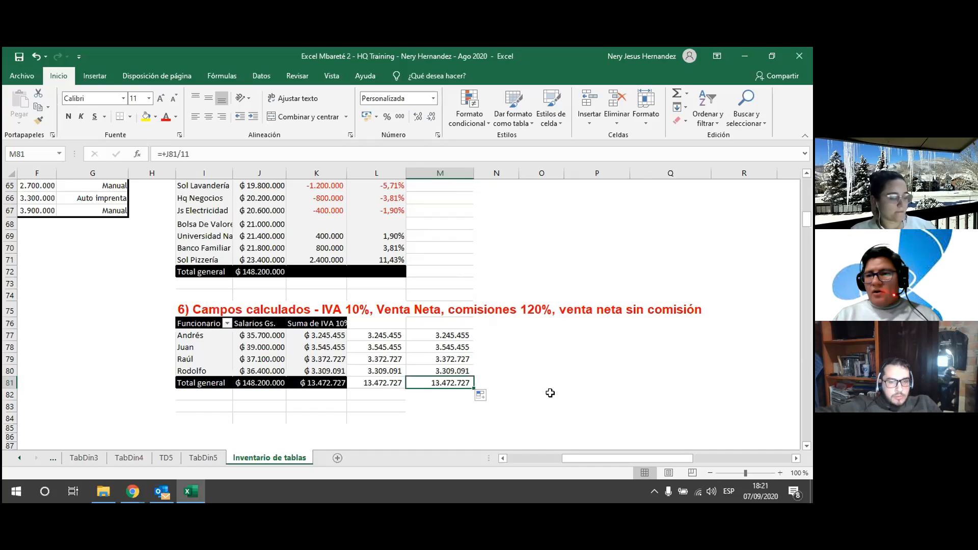
click(505, 333)
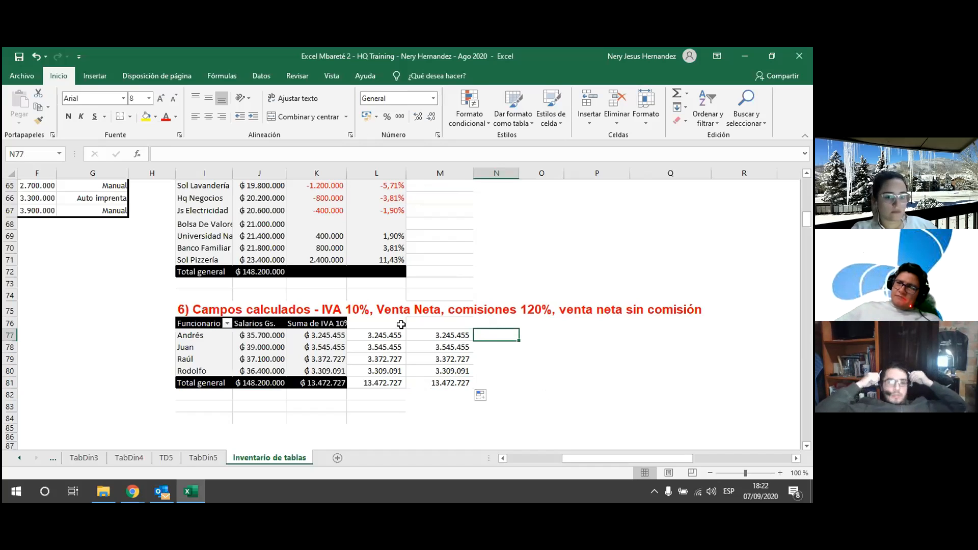
Step: Start a new calculated field named "Venta Neta" in the sixth pivot table and clear its default formula
click(332, 324)
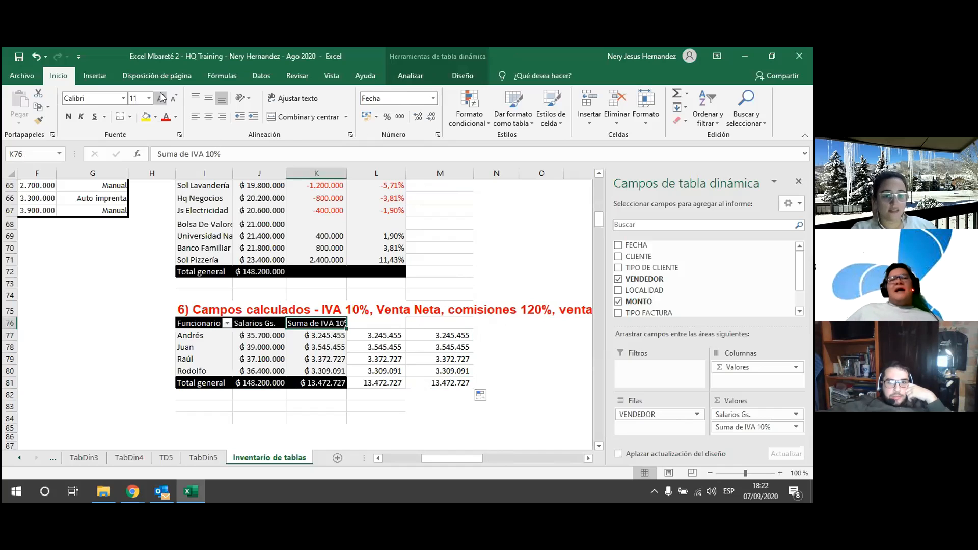
click(92, 76)
click(59, 76)
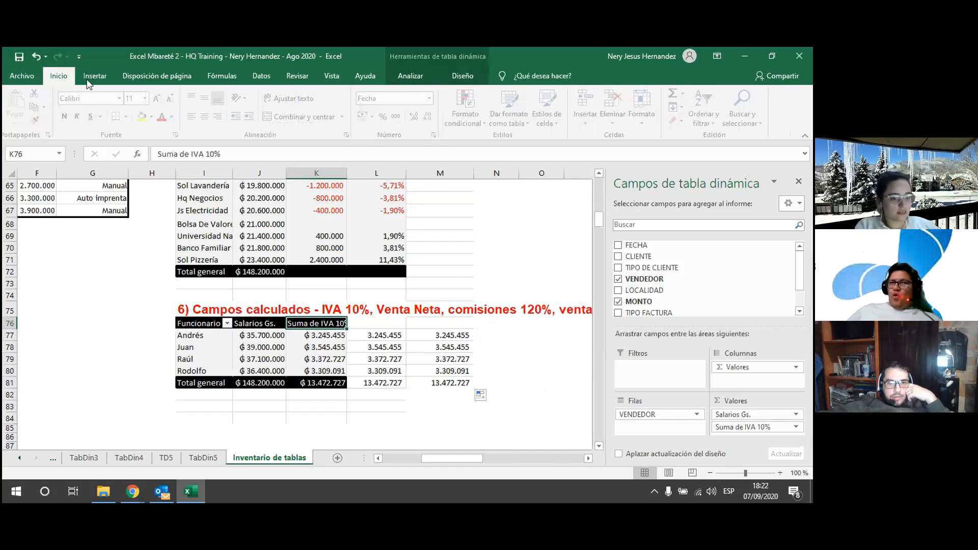
click(403, 76)
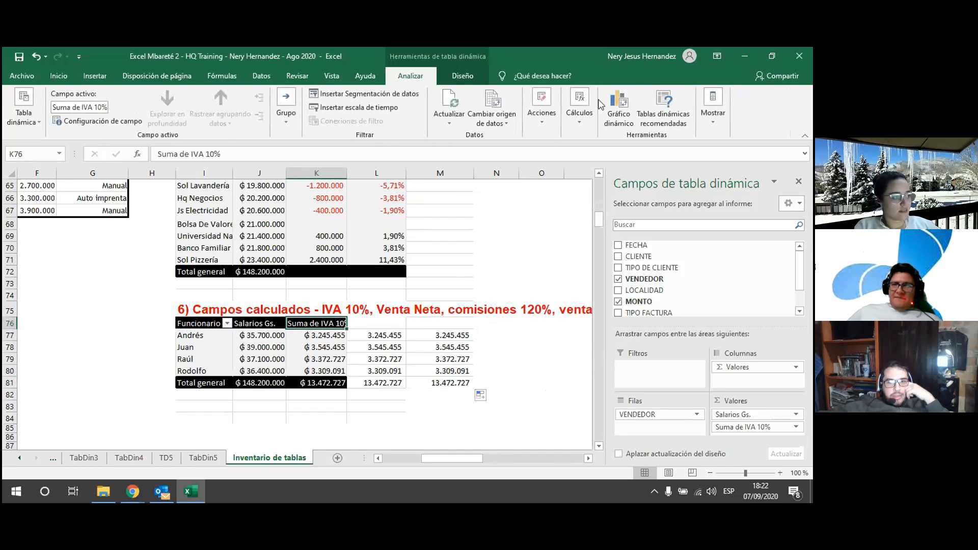
click(581, 105)
click(583, 156)
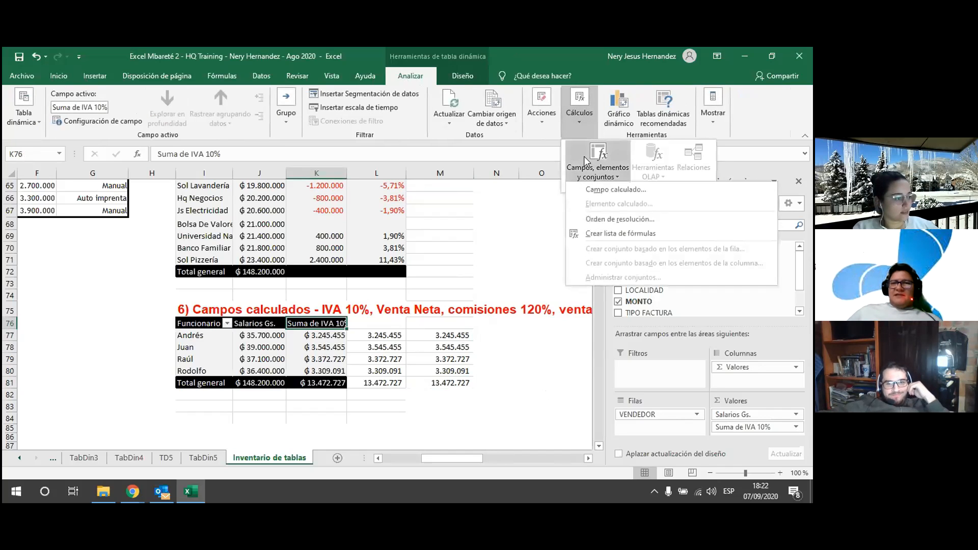
click(615, 189)
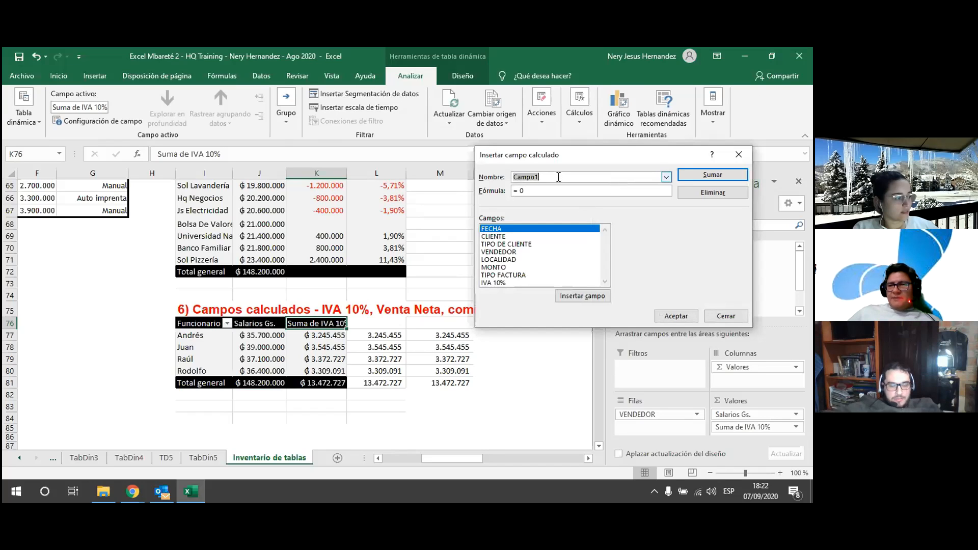
text(Vent)
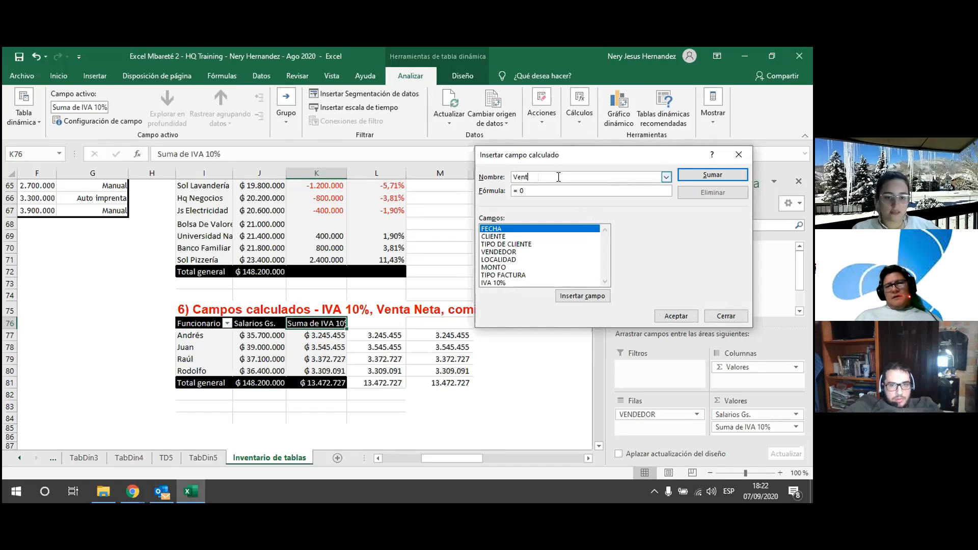
text(a Neta)
key(Tab)
key(Delete)
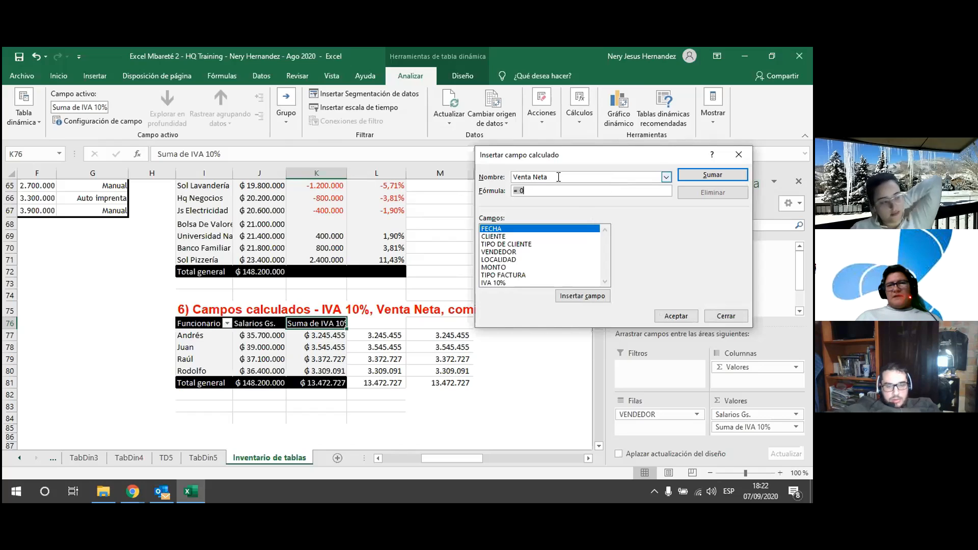
Step: Set the Venta Neta formula to =MONTO-'IVA 10%', add the calculated field, and select it in the list of fields
click(504, 268)
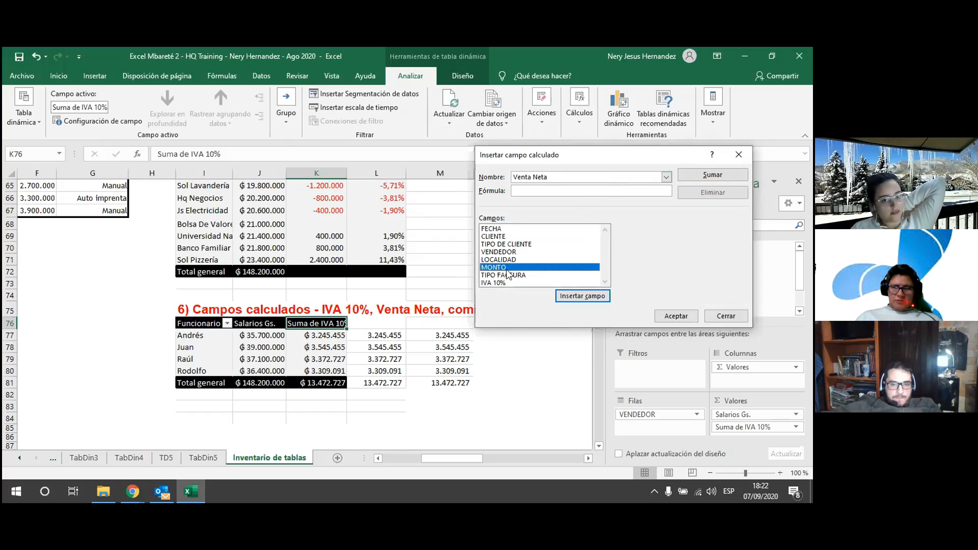
click(577, 299)
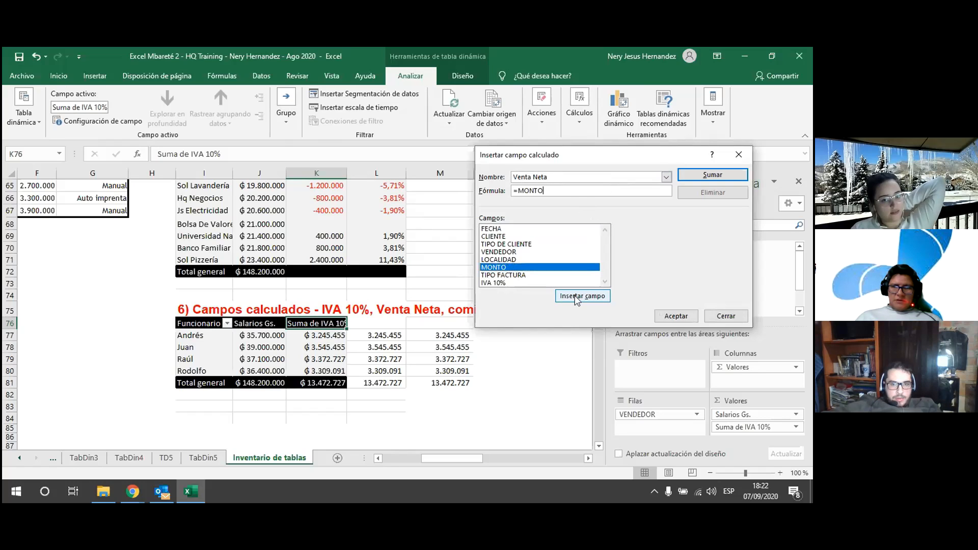
text(-)
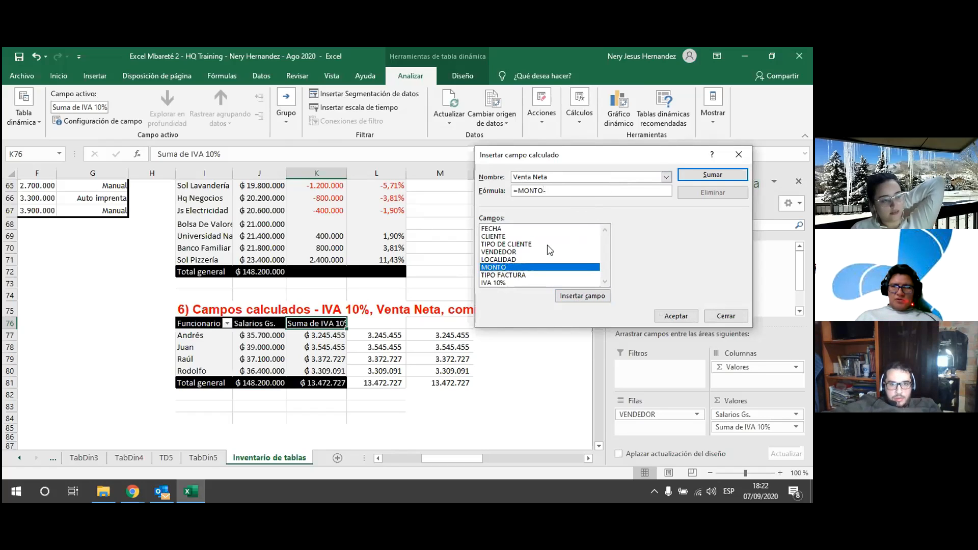
click(491, 282)
click(579, 298)
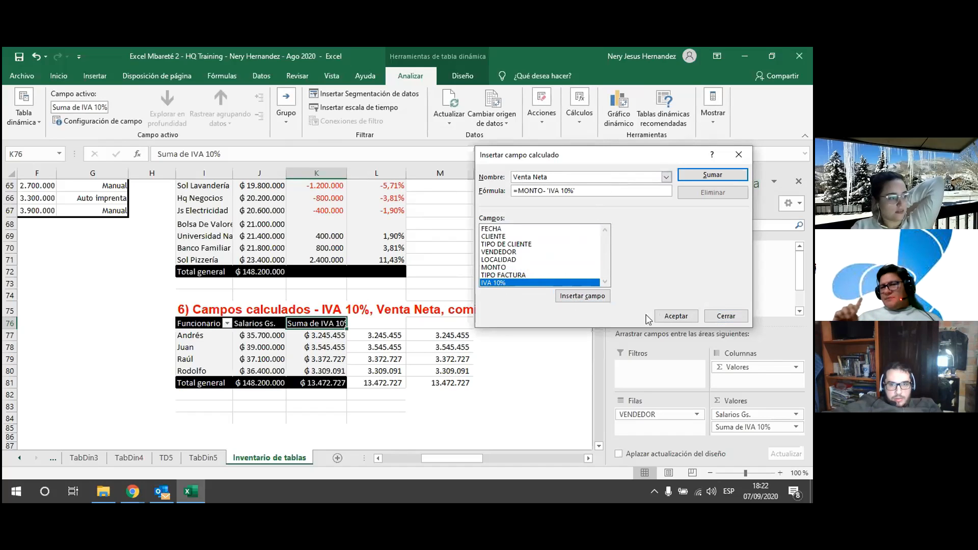
click(710, 175)
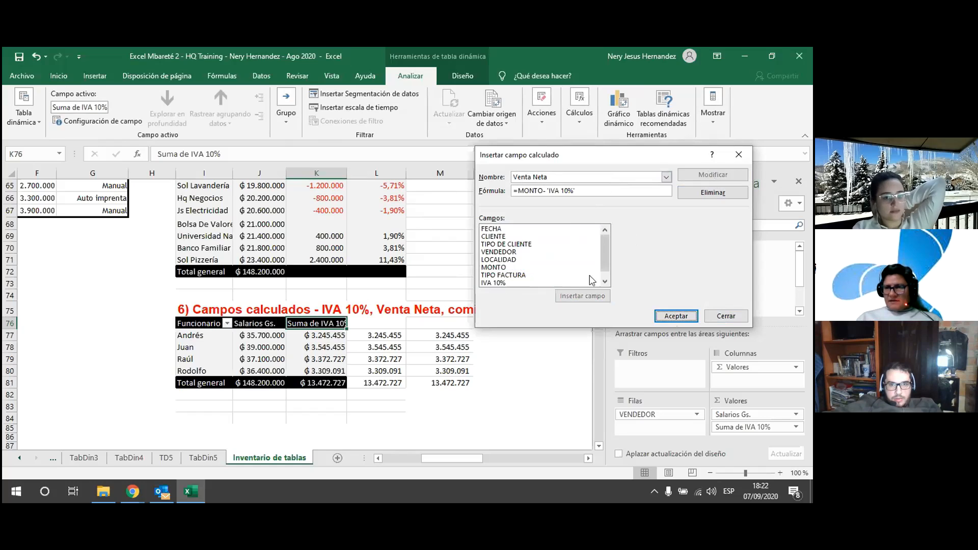
scroll(591, 279, down, 1)
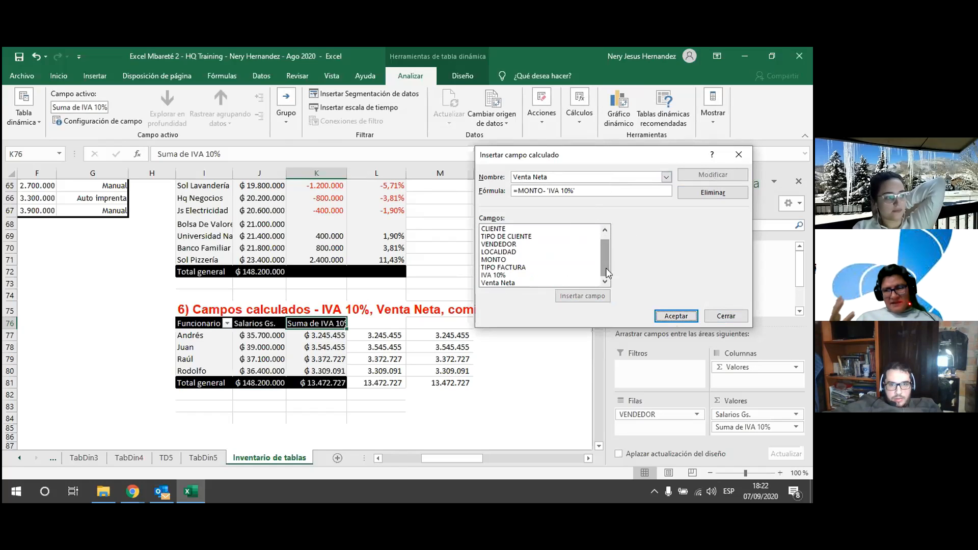
click(508, 283)
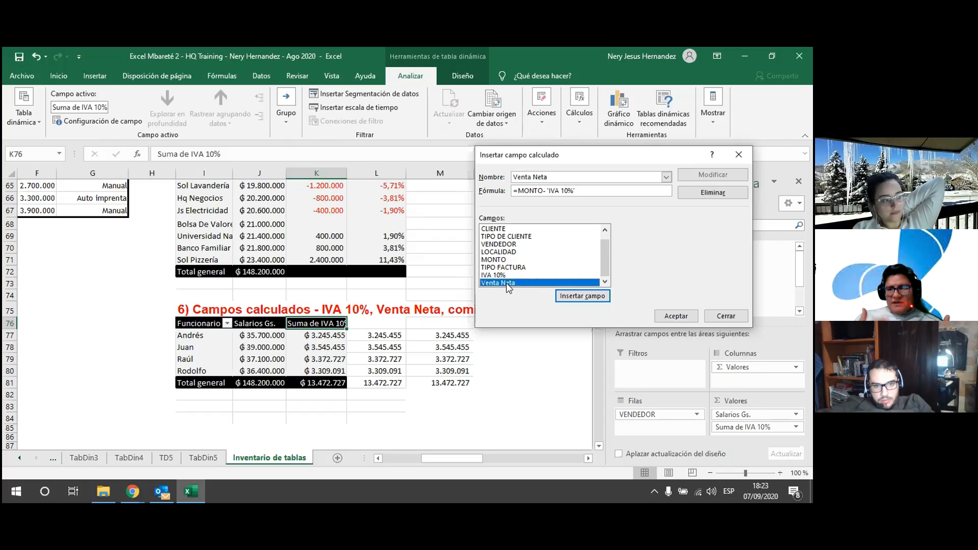
Step: Start another calculated field named "Comisión 120%" in the sixth pivot table and clear the formula carried over from Venta Neta
mouse_move(651, 151)
mouse_down()
mouse_move(669, 158)
mouse_move(752, 118)
mouse_move(664, 150)
mouse_up()
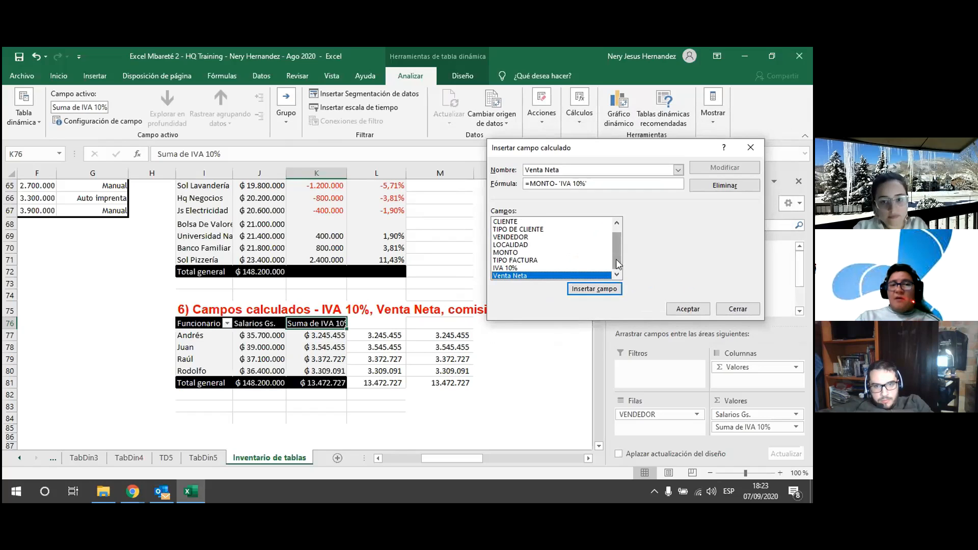
click(586, 170)
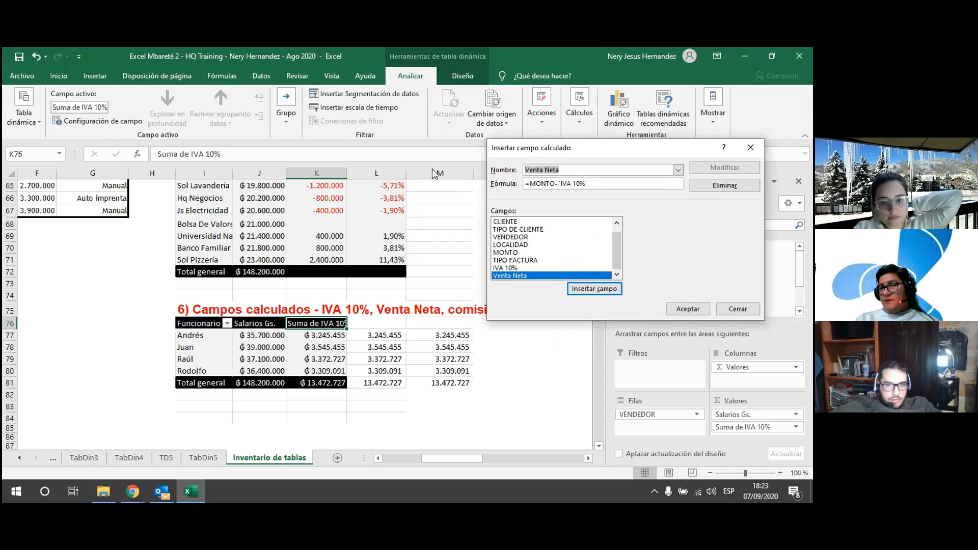
text(Comisio)
key(BackSpace)
text(óm)
key(BackSpace)
text(n 120%)
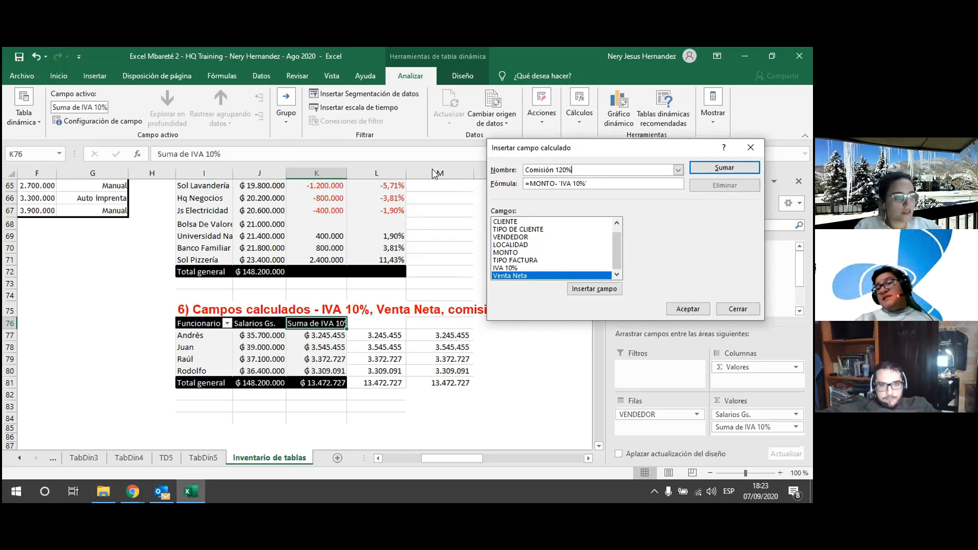
key(Tab)
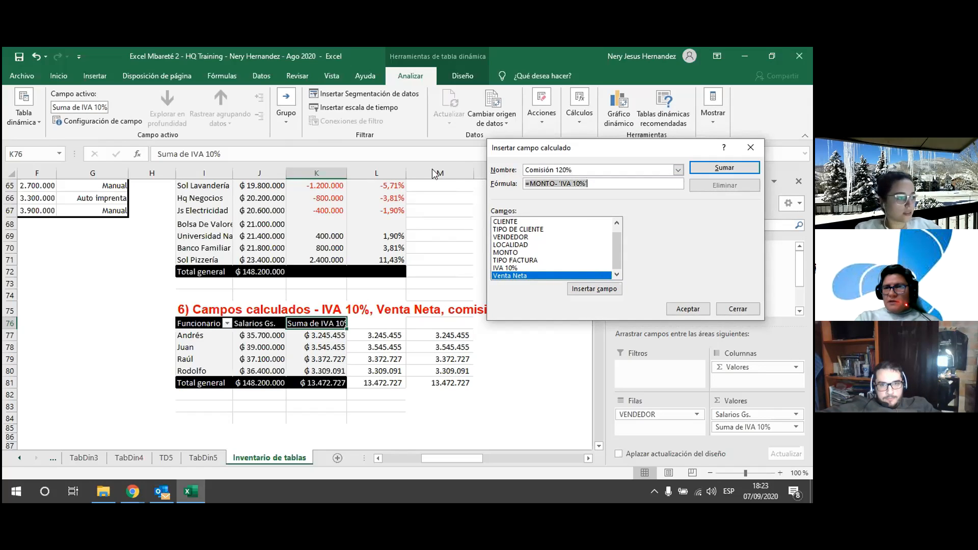
key(BackSpace)
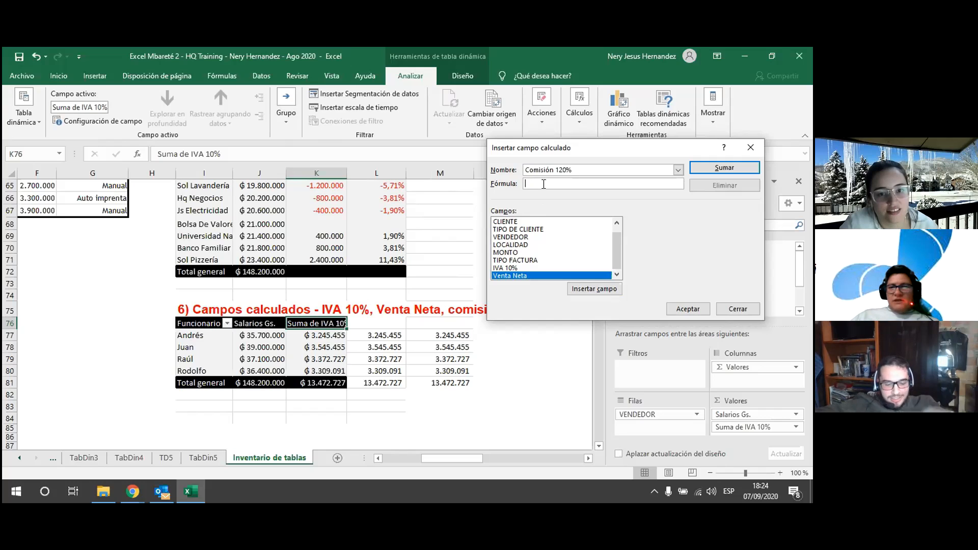
Step: Set the Comisión 120% formula to =MONTO*1,2 and accept the calculated field, declining to overwrite the cells beside the pivot table
text(=)
double_click(520, 253)
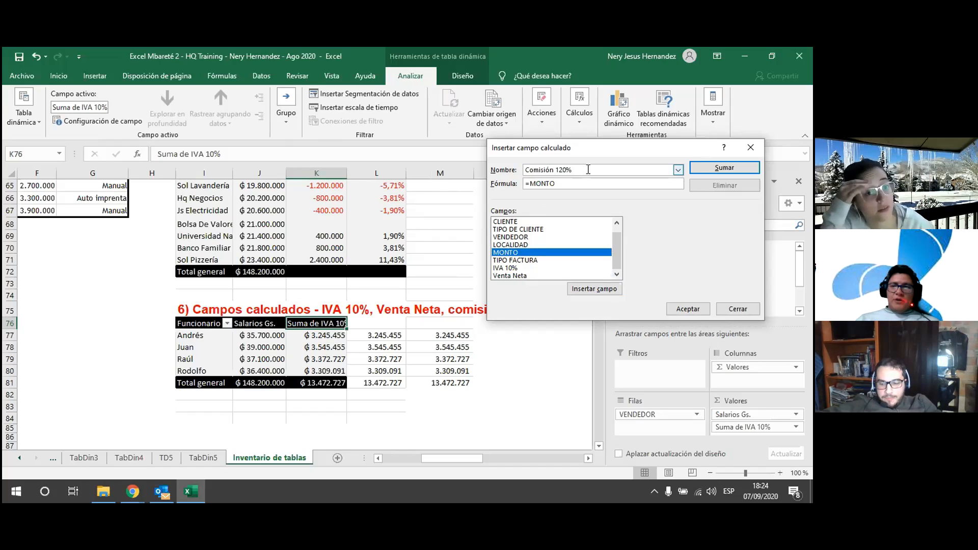
text(*120)
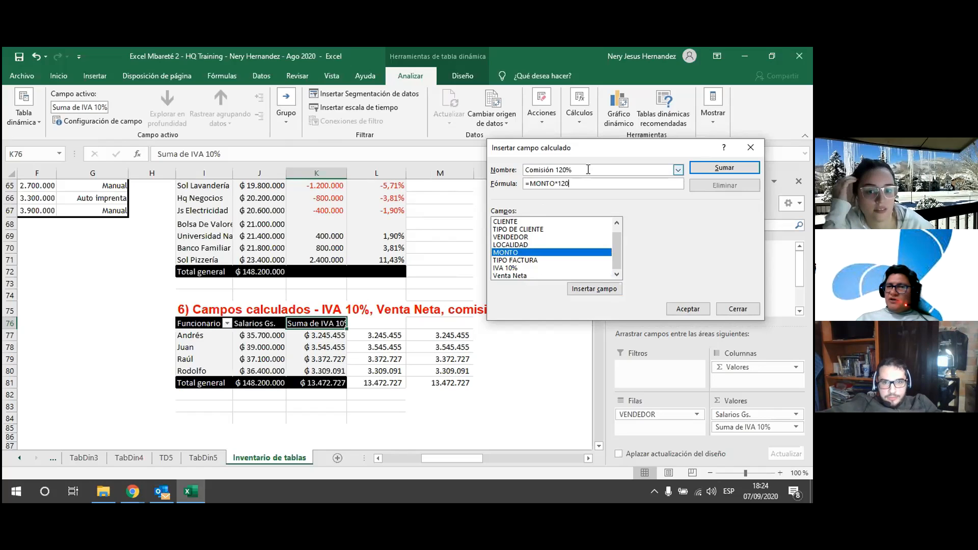
text(%)
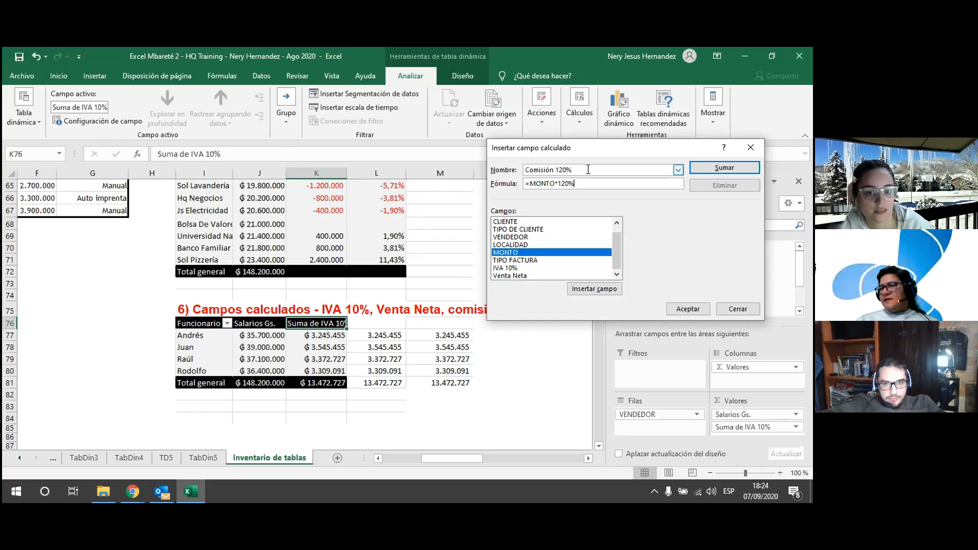
key(BackSpace)
key(BackSpace)
key(BackSpace)
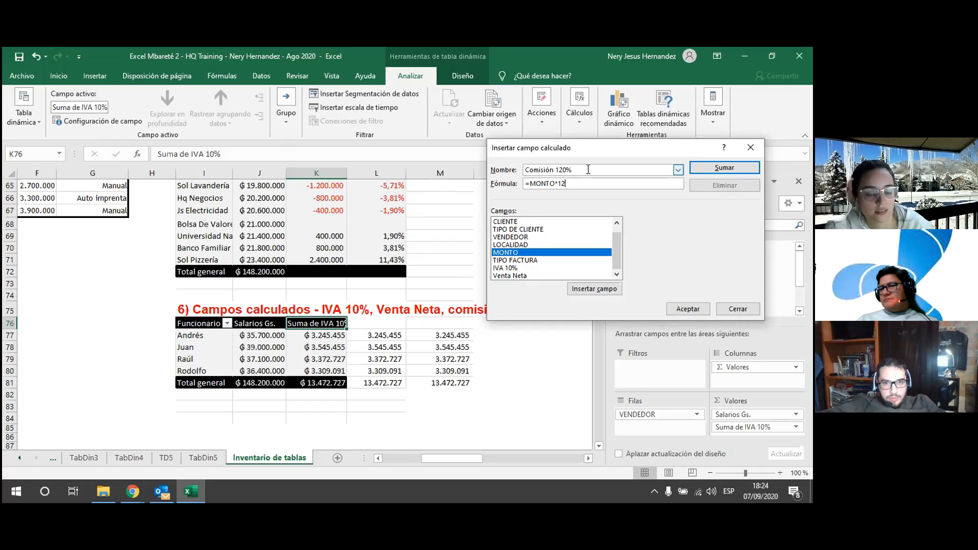
text(,2)
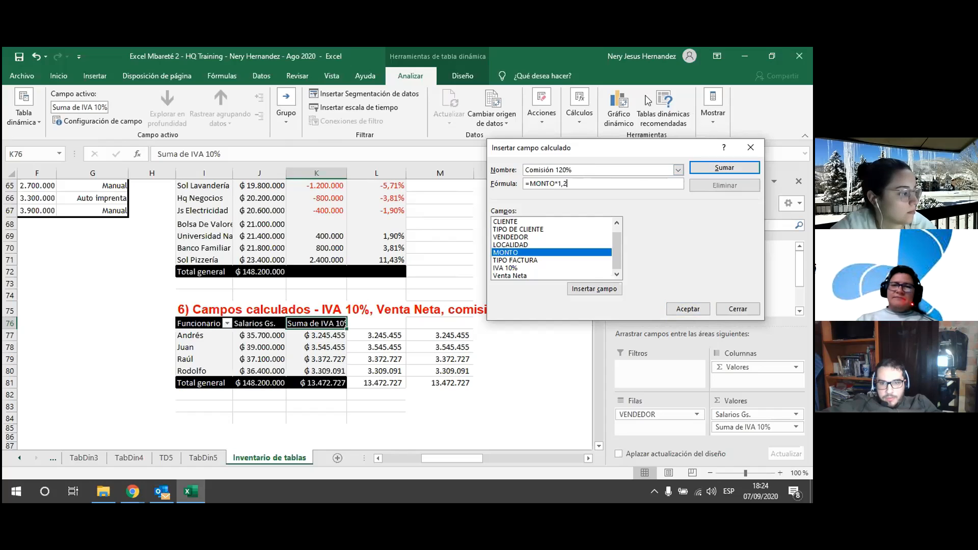
click(693, 309)
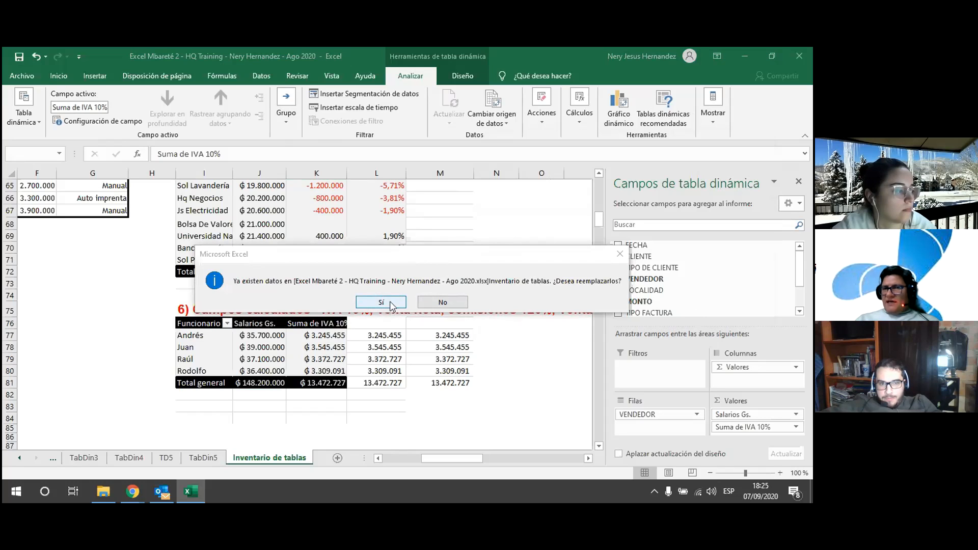
click(443, 302)
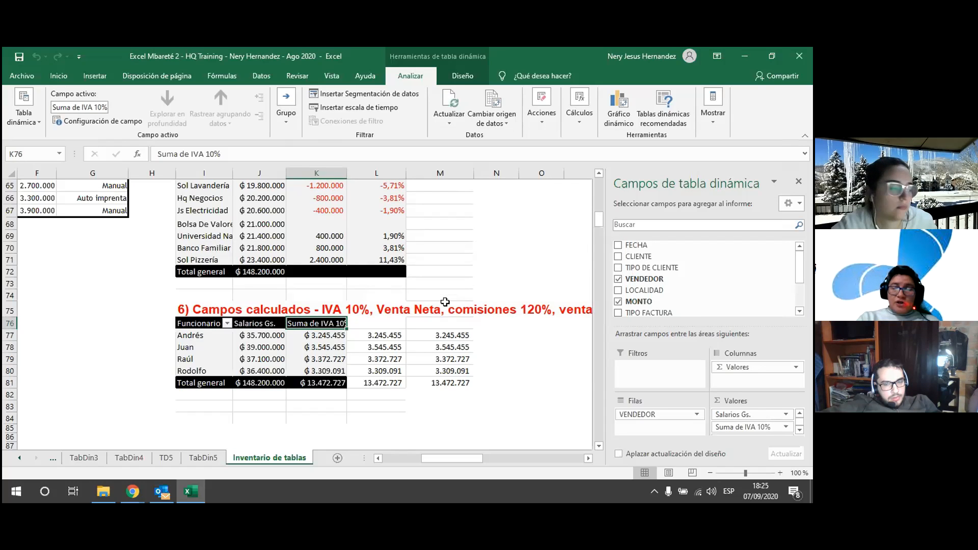
Step: Move the comparison formulas in L77:M81 to N77:O81 to free the columns beside the sixth pivot table
click(387, 395)
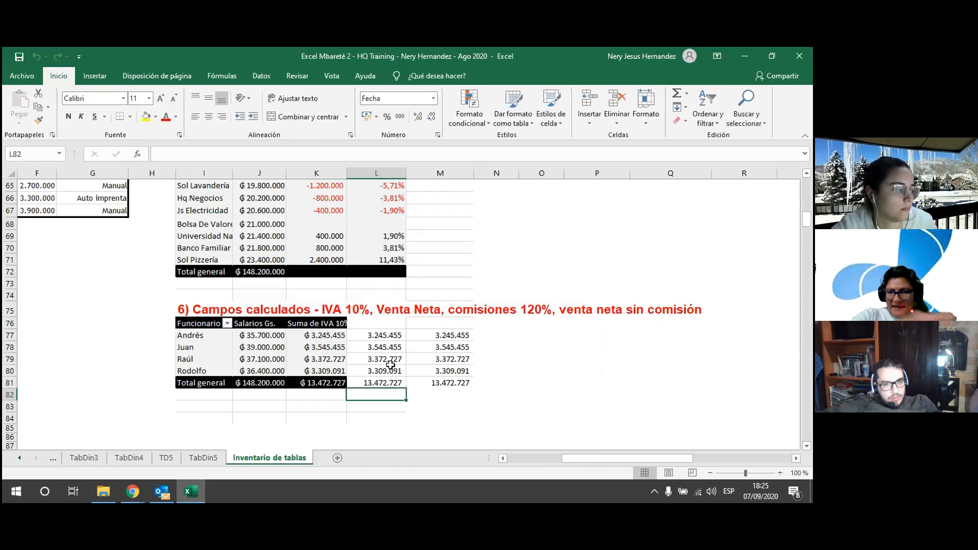
click(388, 348)
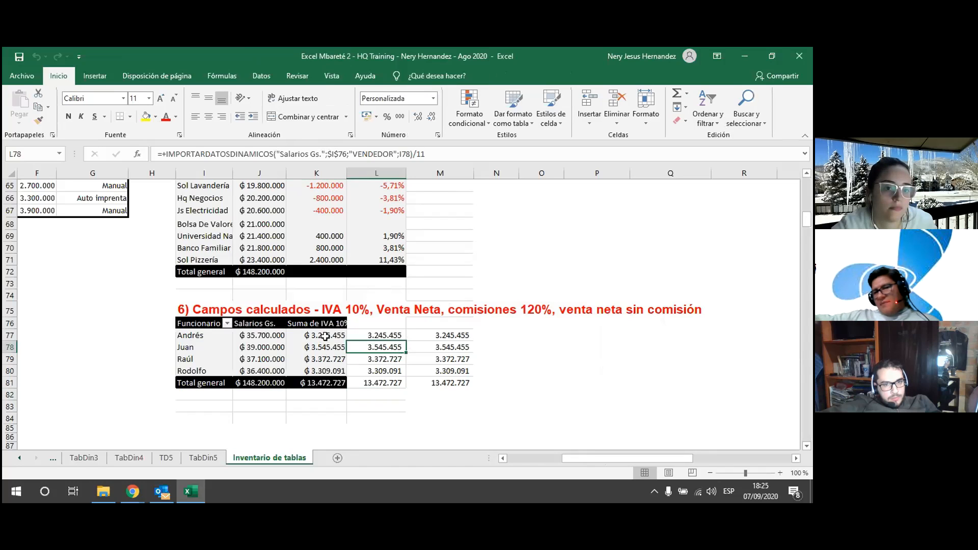
drag(362, 335, 439, 385)
key(ctrl+c)
click(482, 332)
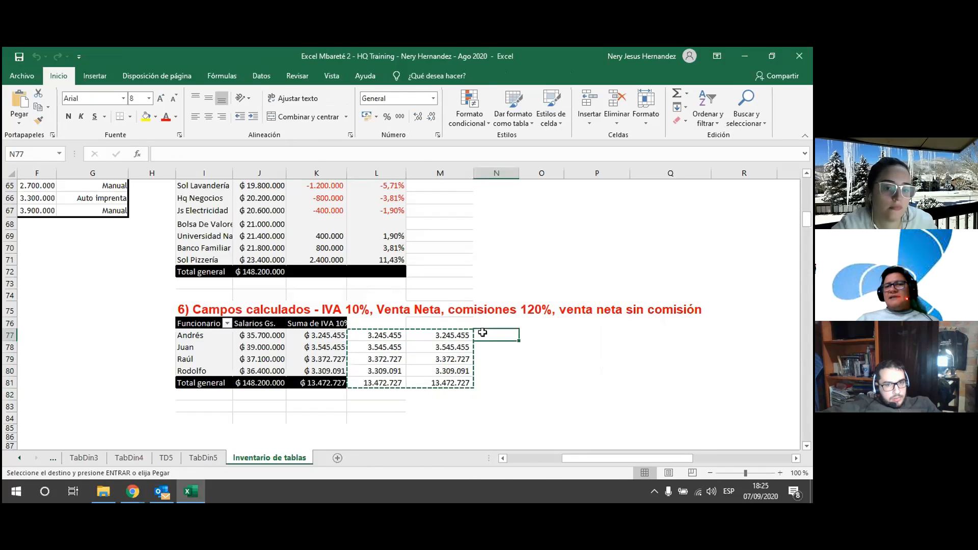
key(ctrl+v)
click(359, 324)
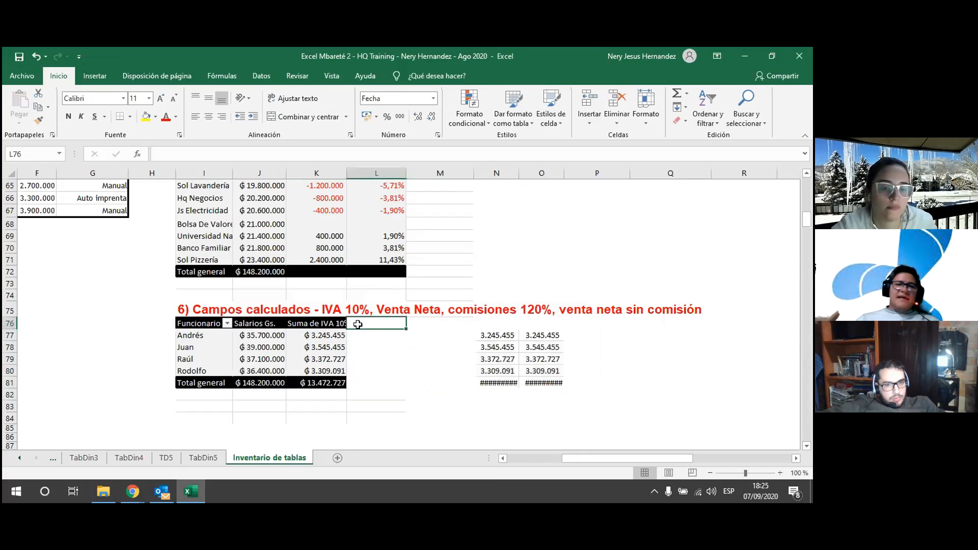
Step: Refresh the sixth pivot table and accept replacing the existing data on the sheet
click(332, 320)
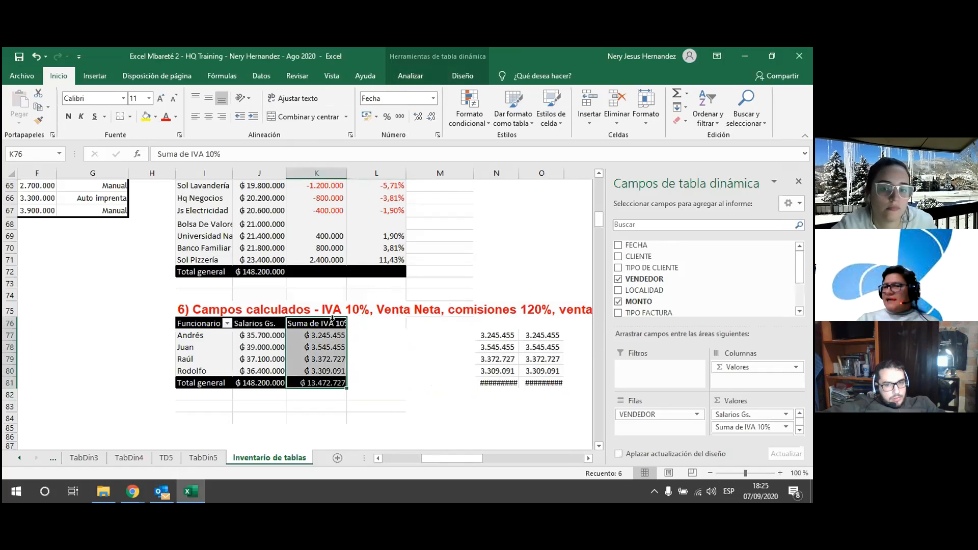
click(411, 75)
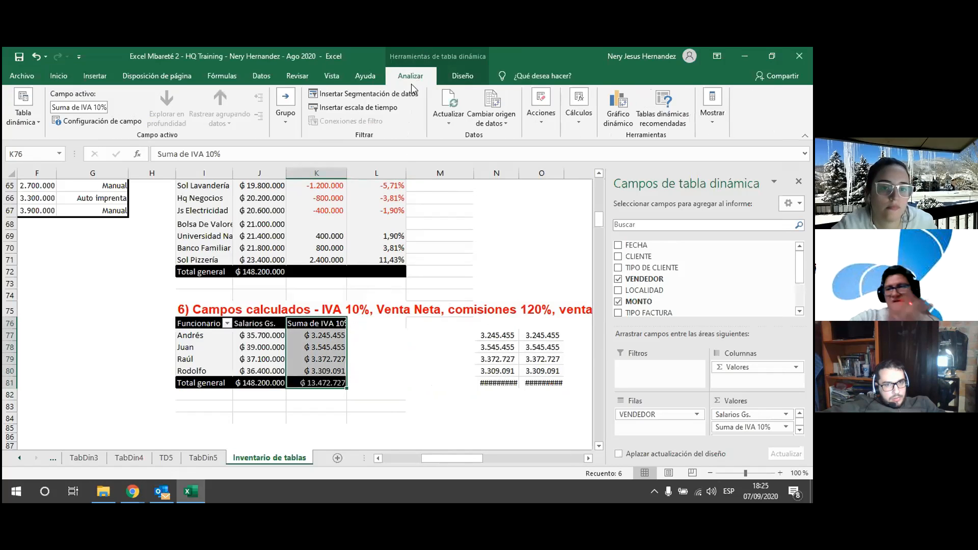
click(443, 104)
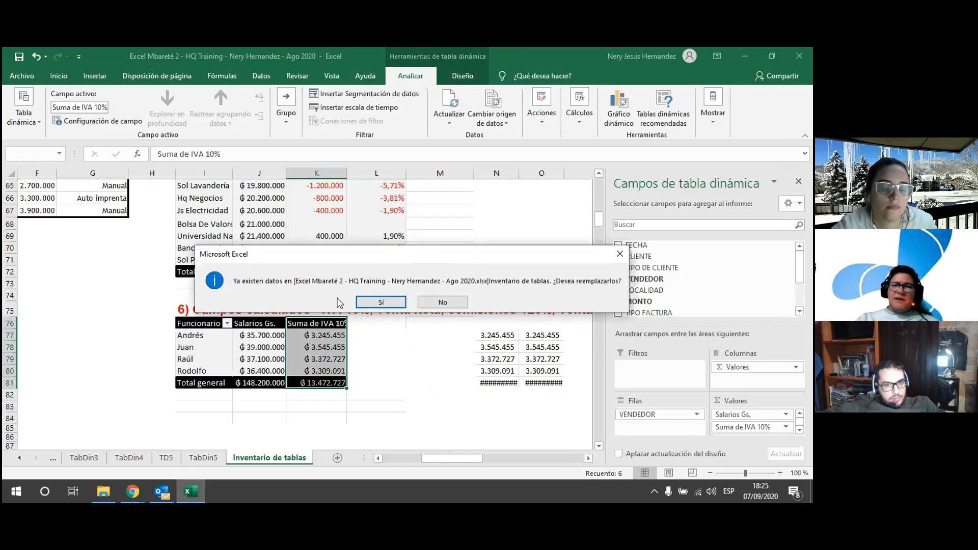
click(381, 302)
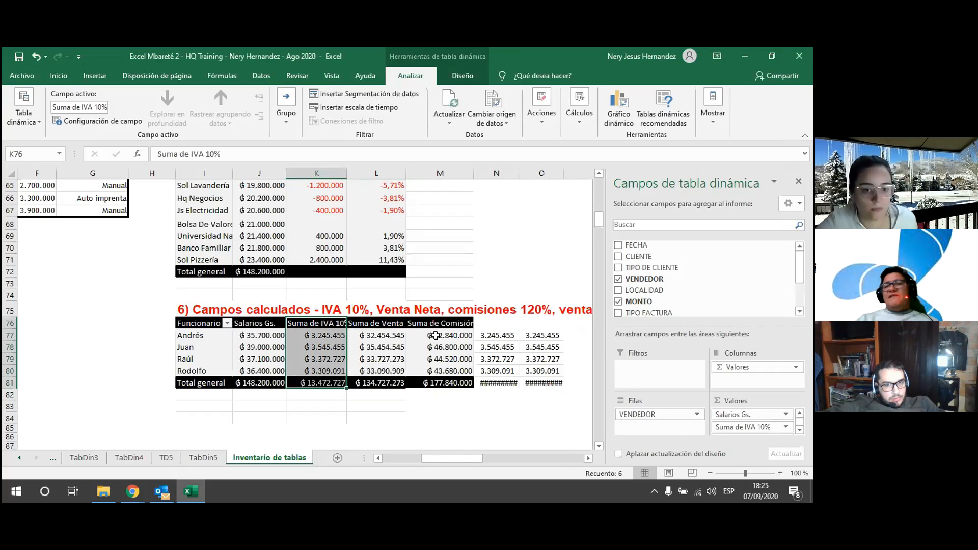
Step: Examine the Venta Neta and Comisión 120% columns and check the sum of the IVA 10% and Venta Neta grand totals
click(453, 322)
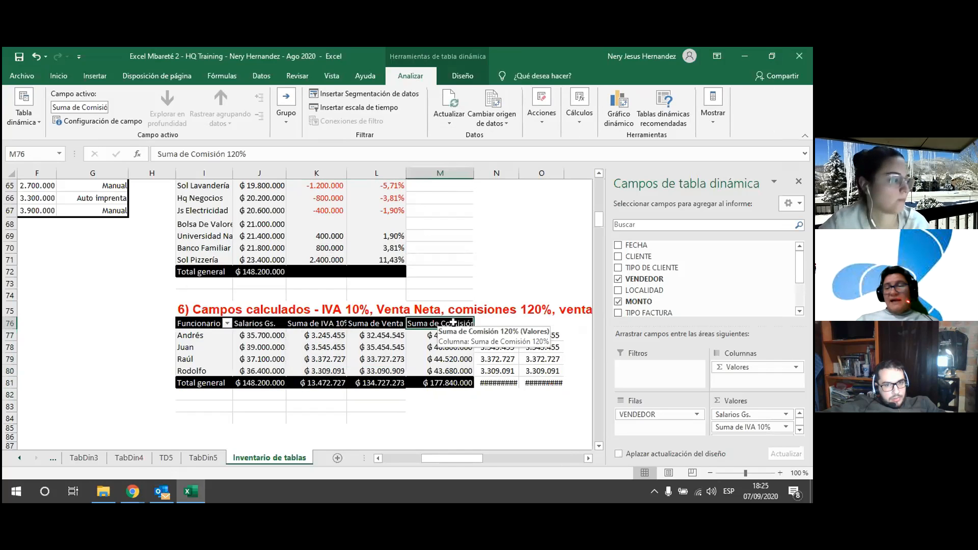
click(395, 317)
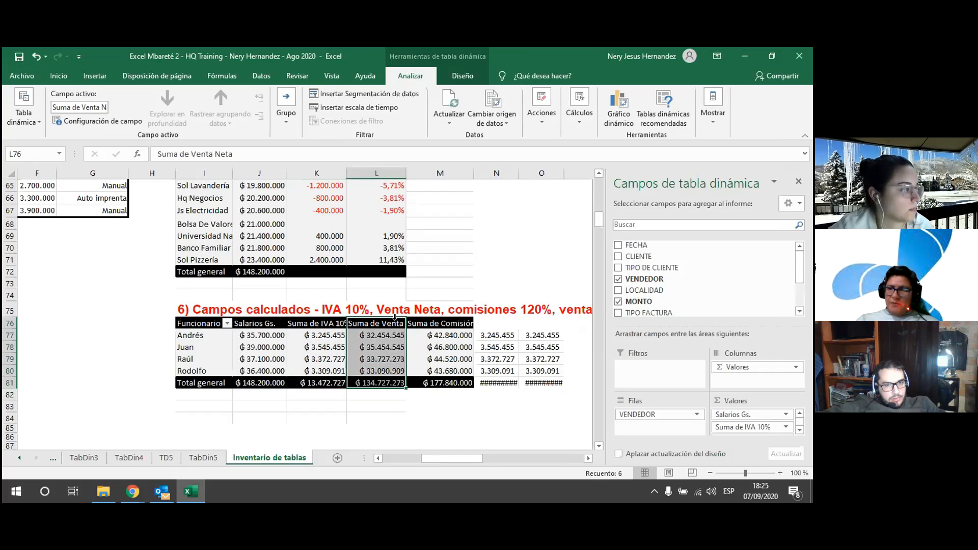
click(439, 319)
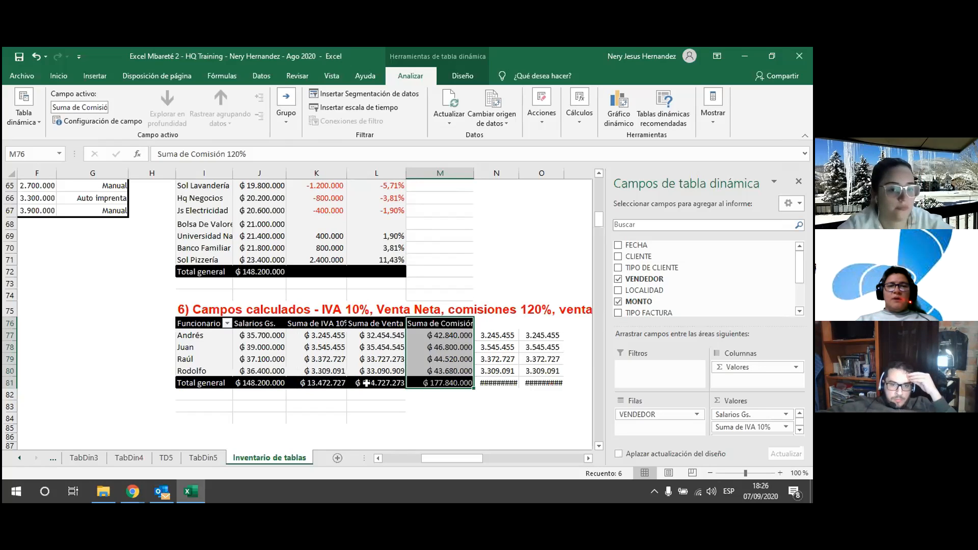
click(366, 384)
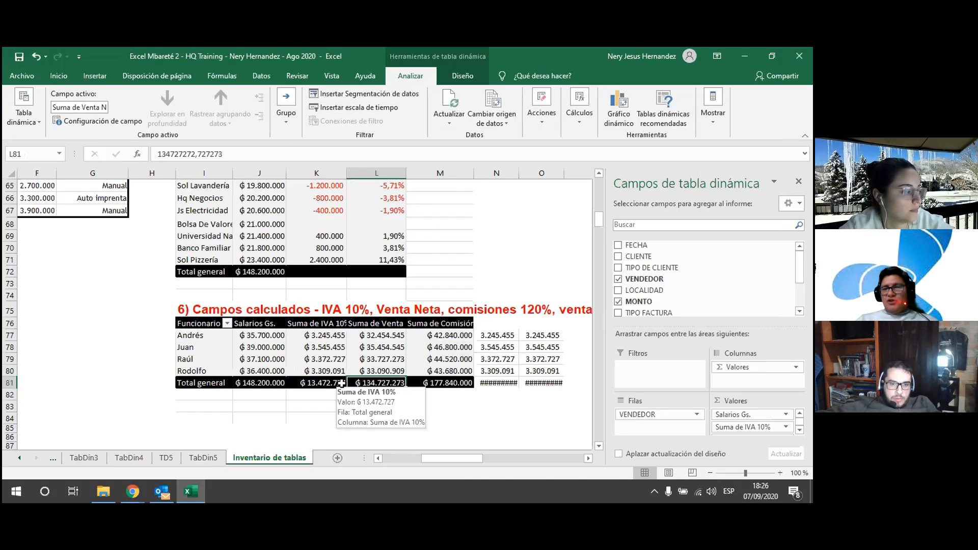
drag(342, 383, 351, 384)
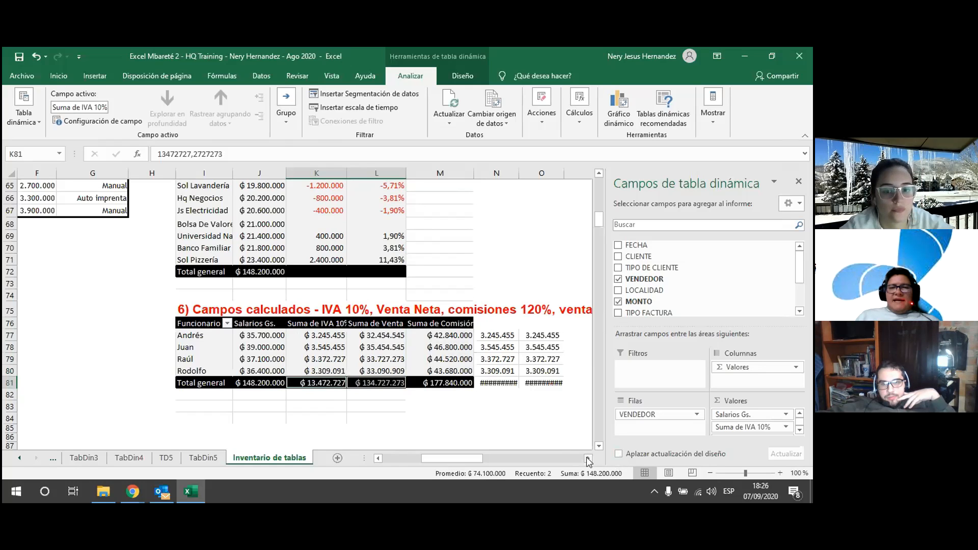
click(519, 433)
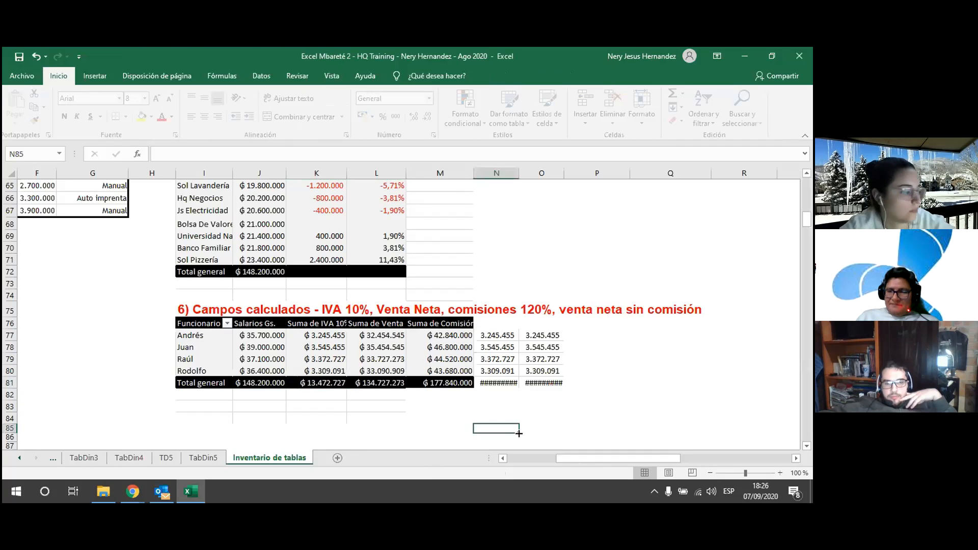
click(458, 385)
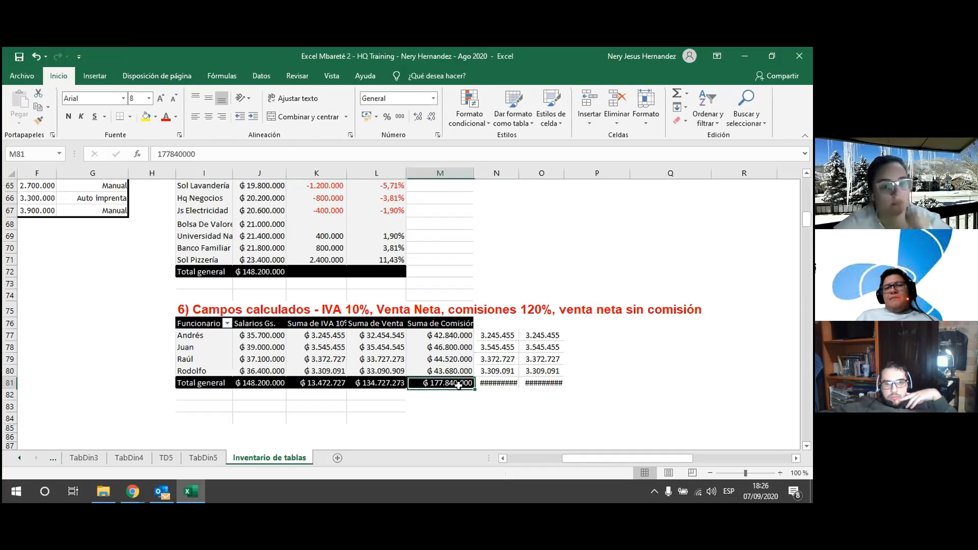
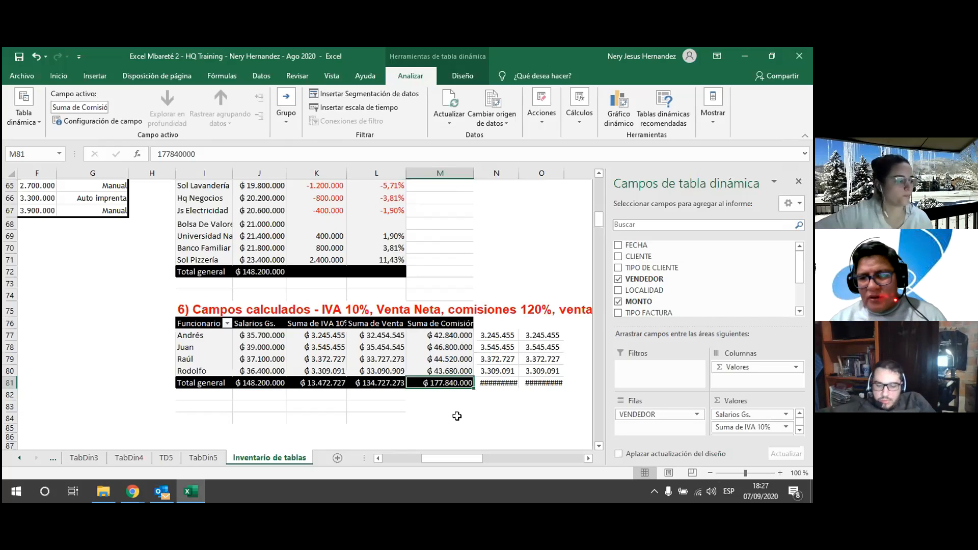
key(Up)
key(Up)
key(Up)
key(Up)
key(Up)
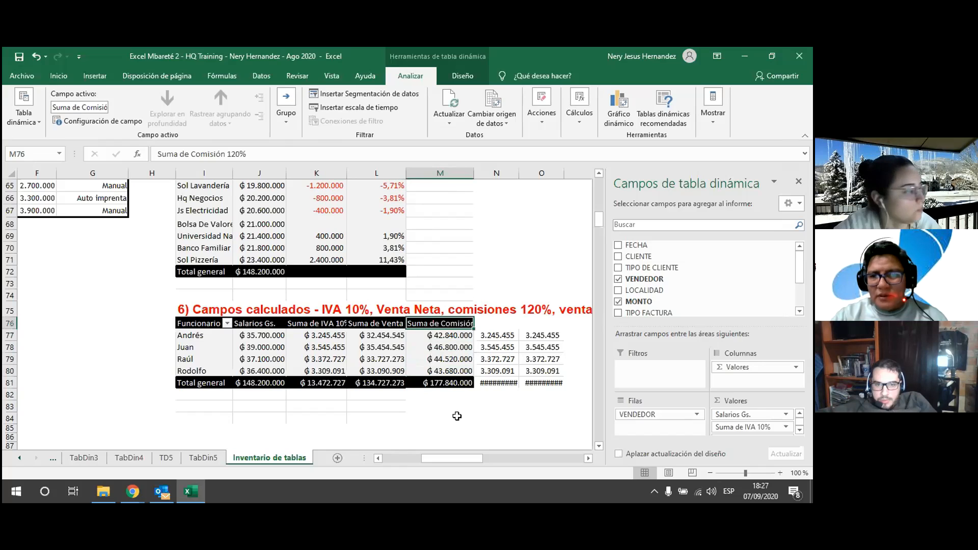
key(Right)
key(Right)
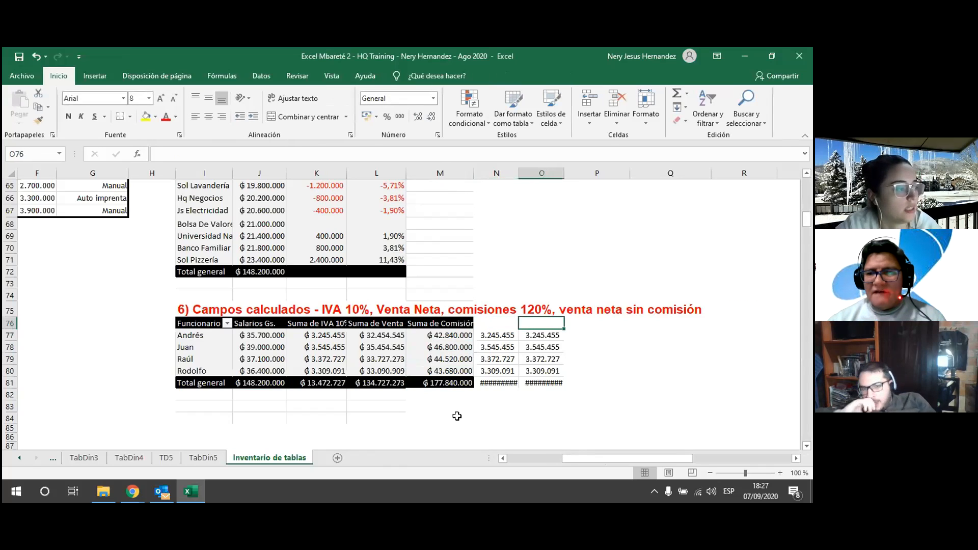
key(Left)
key(Left)
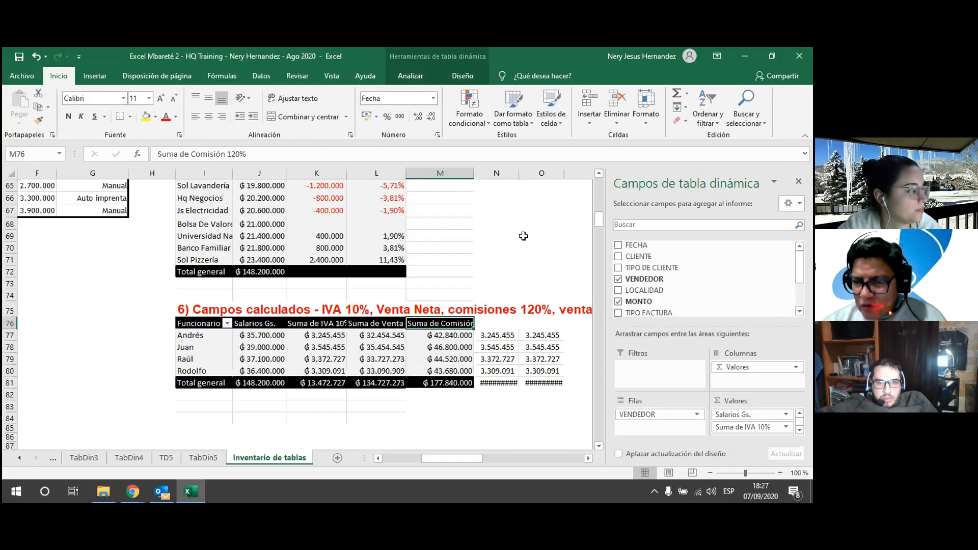
click(404, 81)
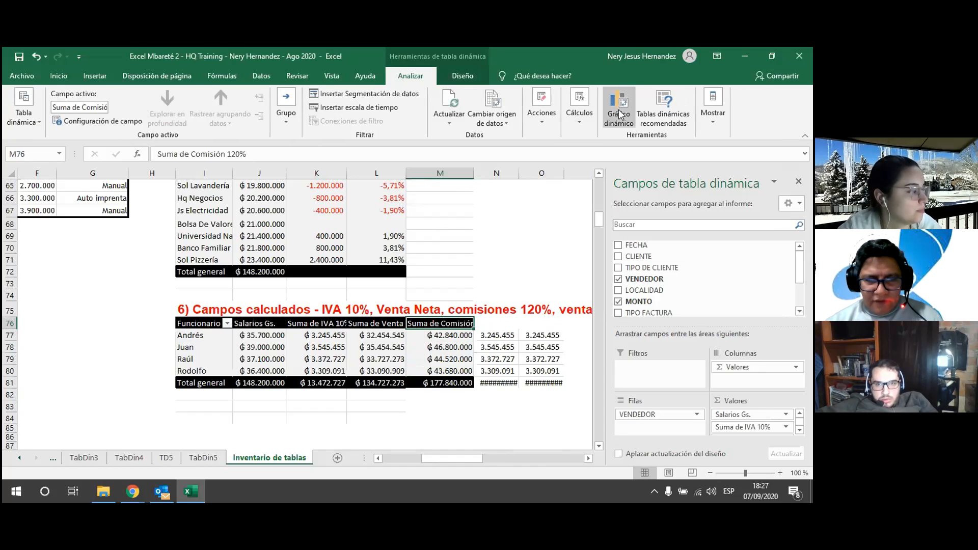
click(524, 414)
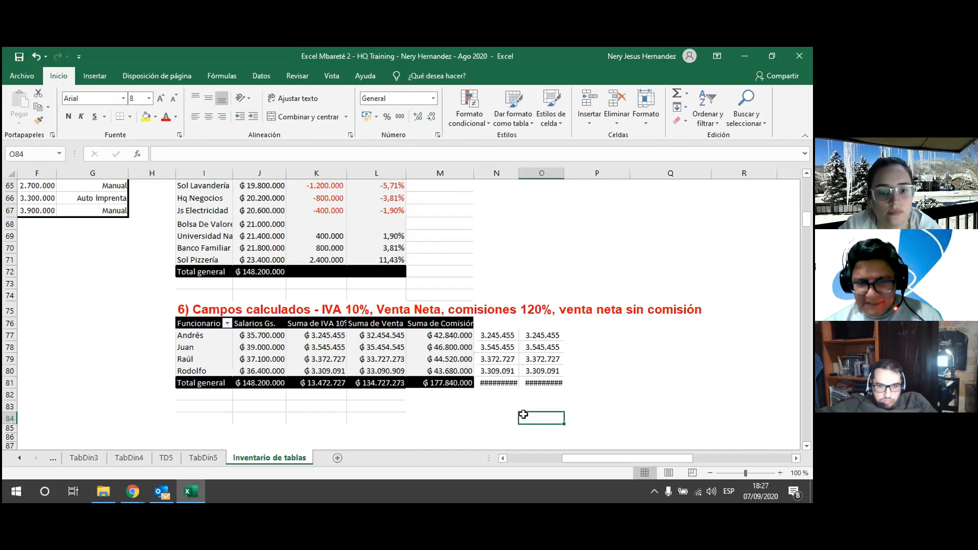
Step: Start a new calculated field named "Venta sin comisión" in the sixth pivot table
click(437, 324)
click(579, 109)
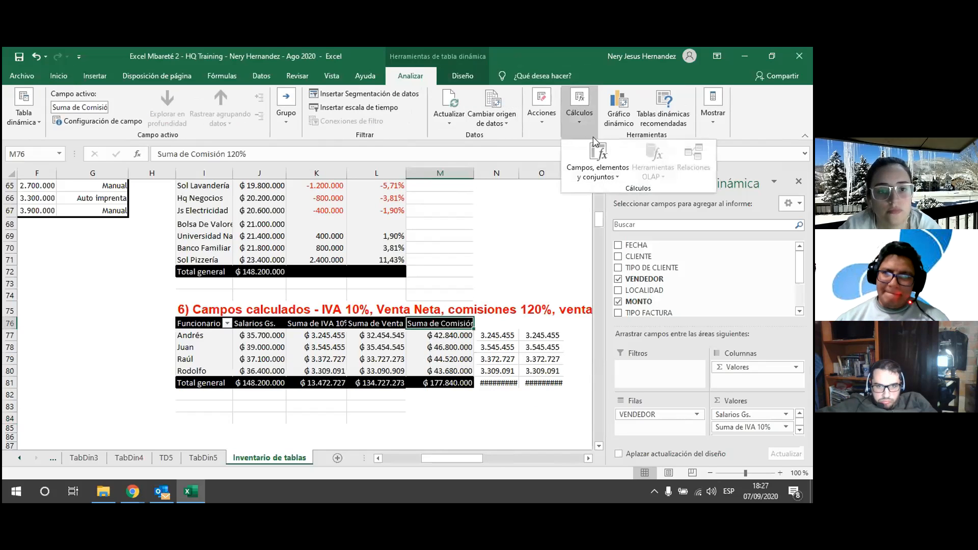
click(598, 163)
click(607, 190)
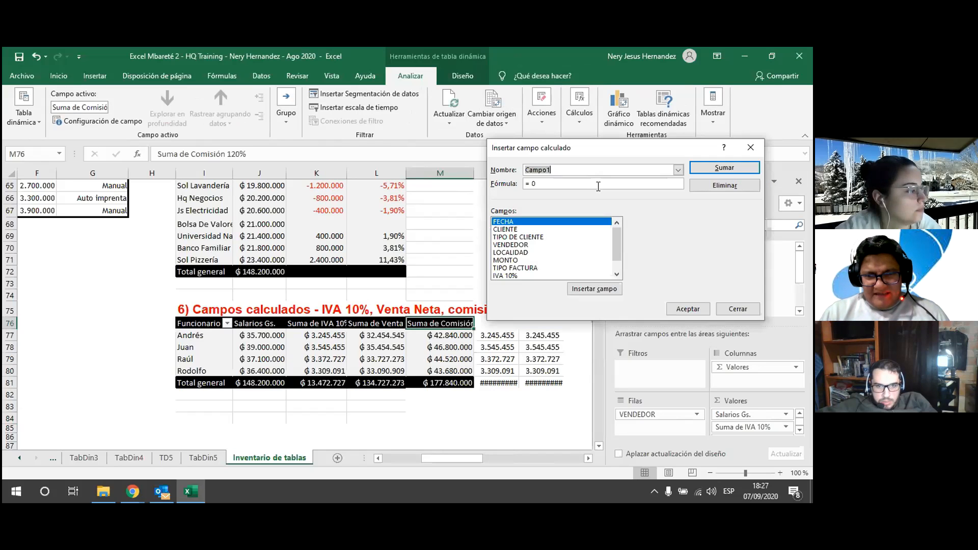
text(Venta)
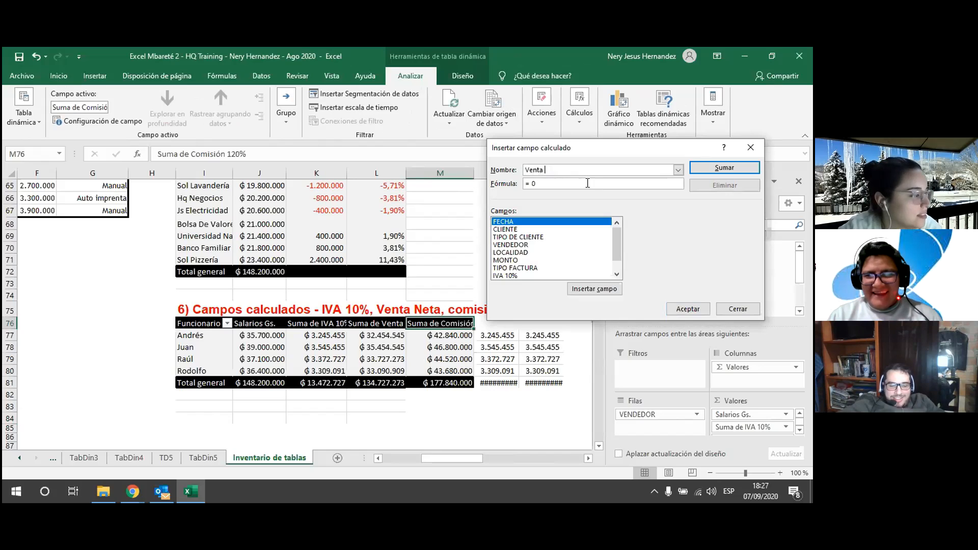
text( sin comisión)
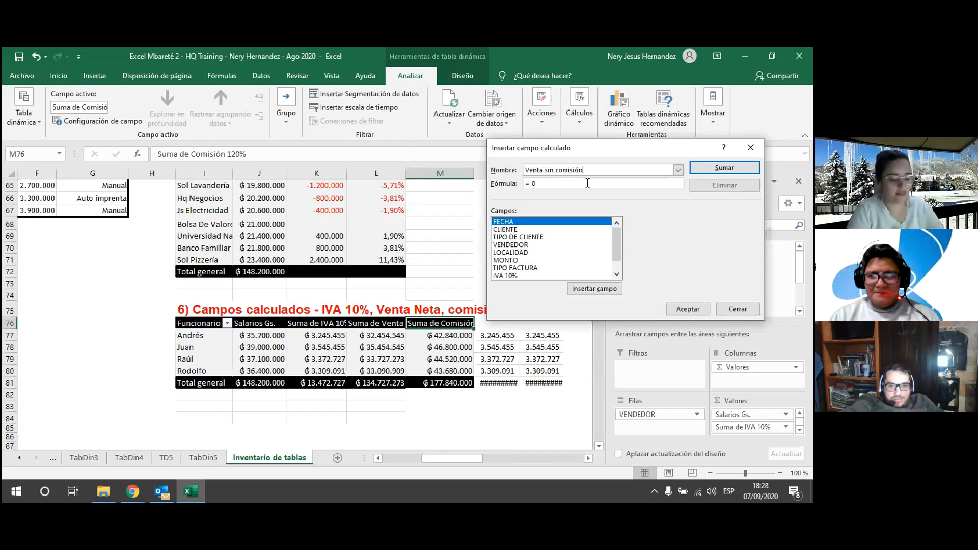
Step: Set the Venta sin comisión formula to Venta Neta minus Comisión 120% and add the field, replacing the existing data beside the pivot table
drag(588, 183, 526, 183)
key(BackSpace)
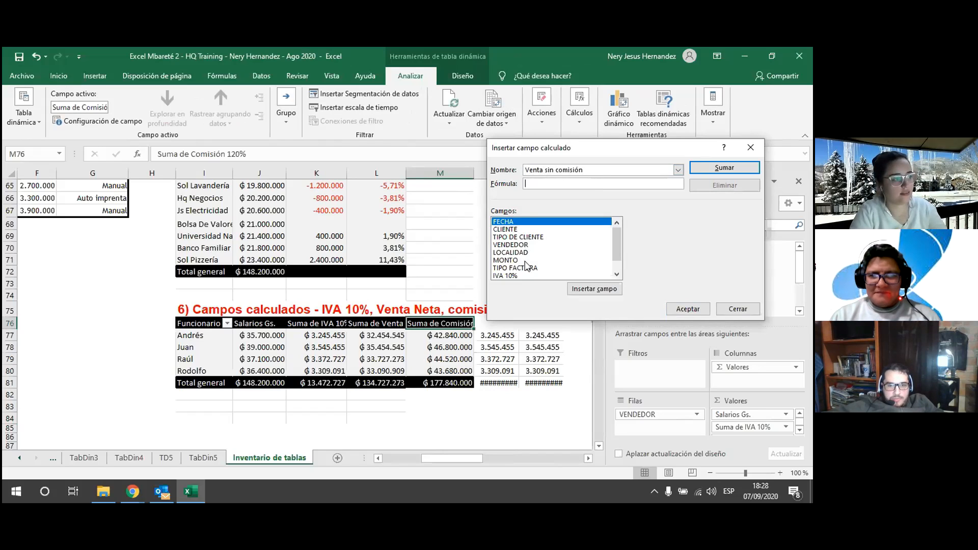
scroll(618, 250, down, 1)
click(559, 269)
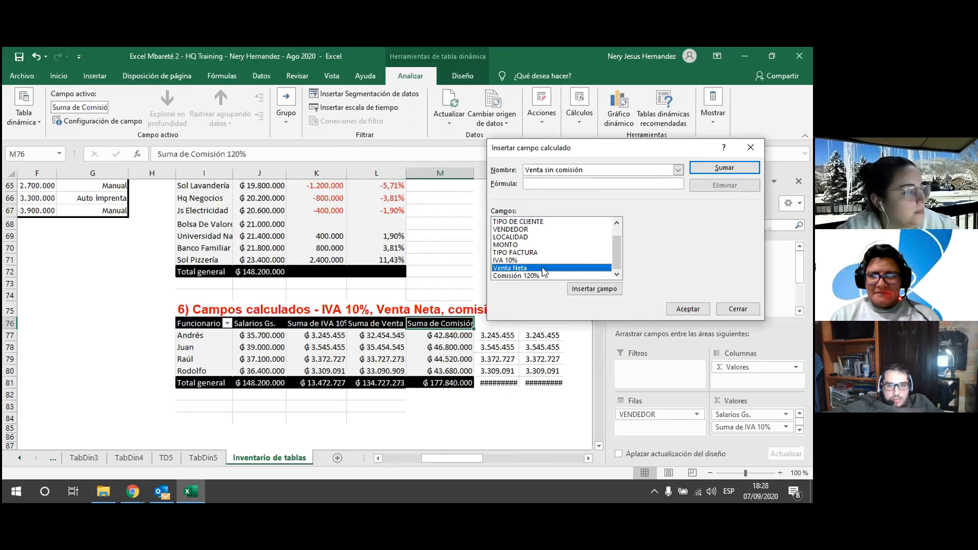
double_click(527, 269)
text(-)
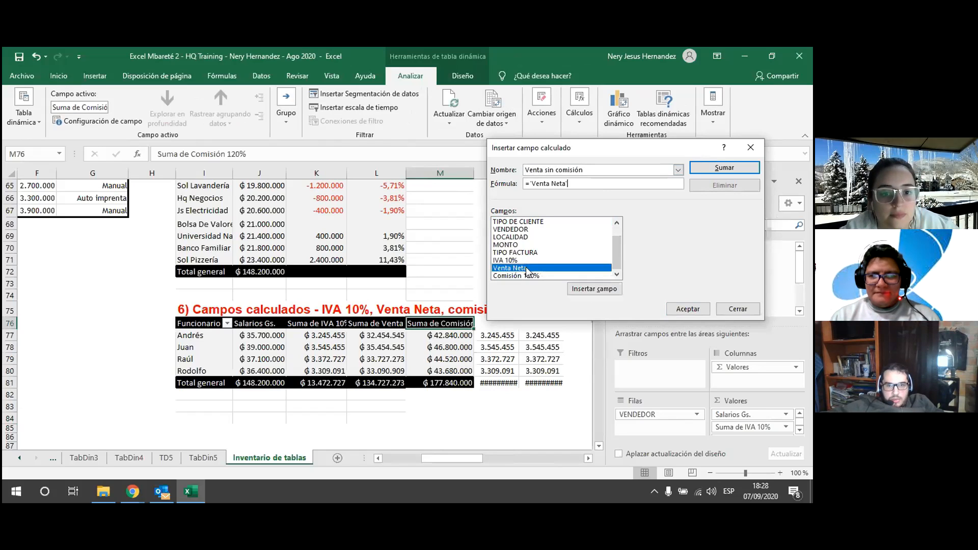
click(530, 276)
double_click(530, 276)
click(692, 313)
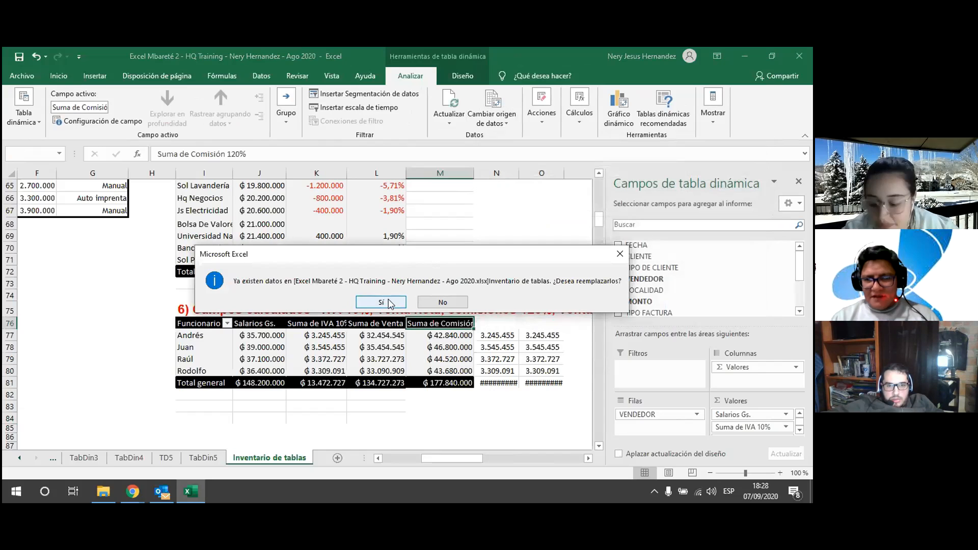
click(443, 302)
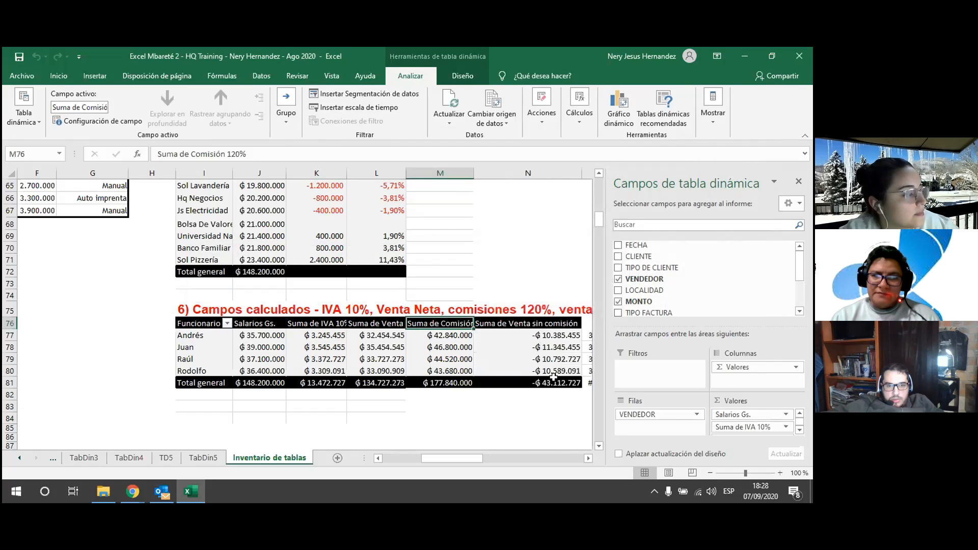
Step: Delete the leftover comparison formulas in O77:O81 beside the sixth pivot table
click(510, 403)
drag(601, 330, 608, 378)
key(Delete)
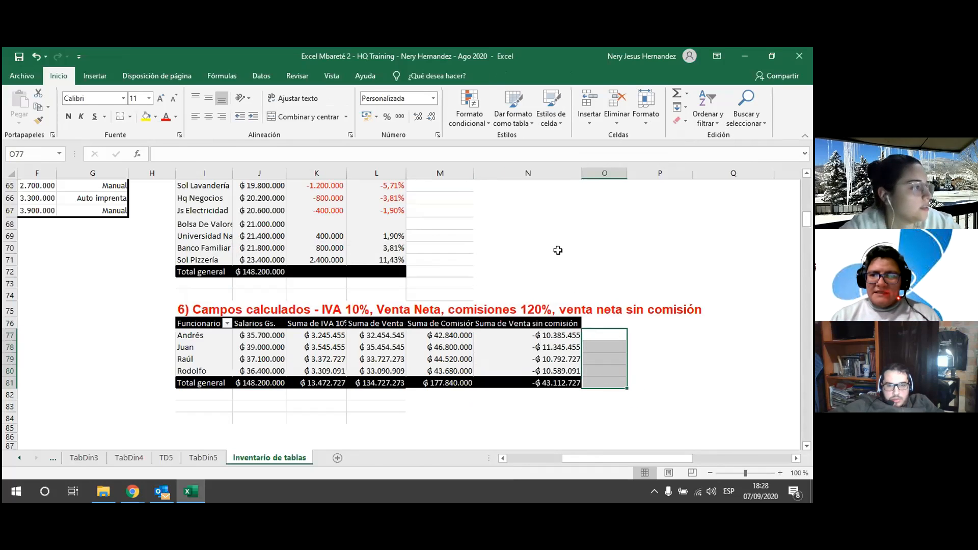
Step: Examine the Venta sin comisión values in column N against the Comisión 120% column
click(553, 336)
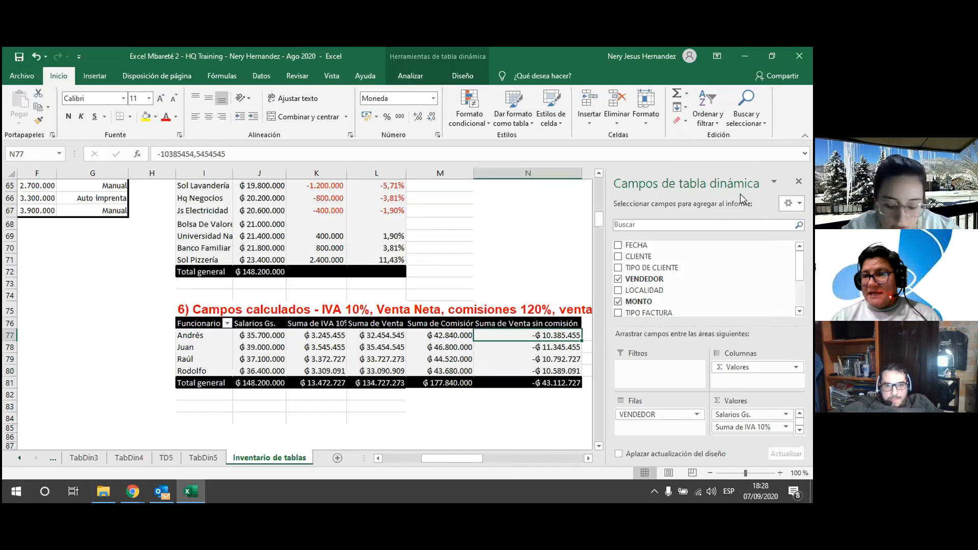
key(Right)
key(Left)
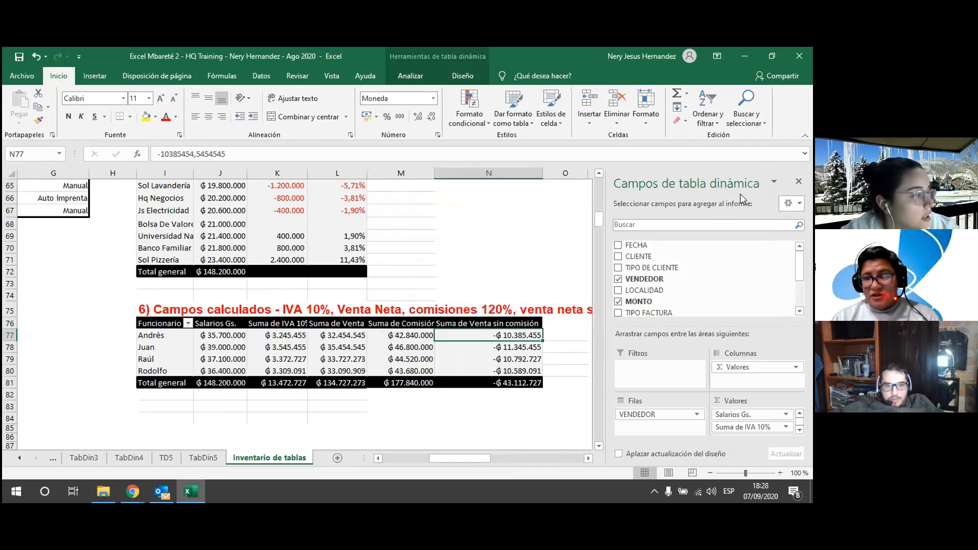
key(Left)
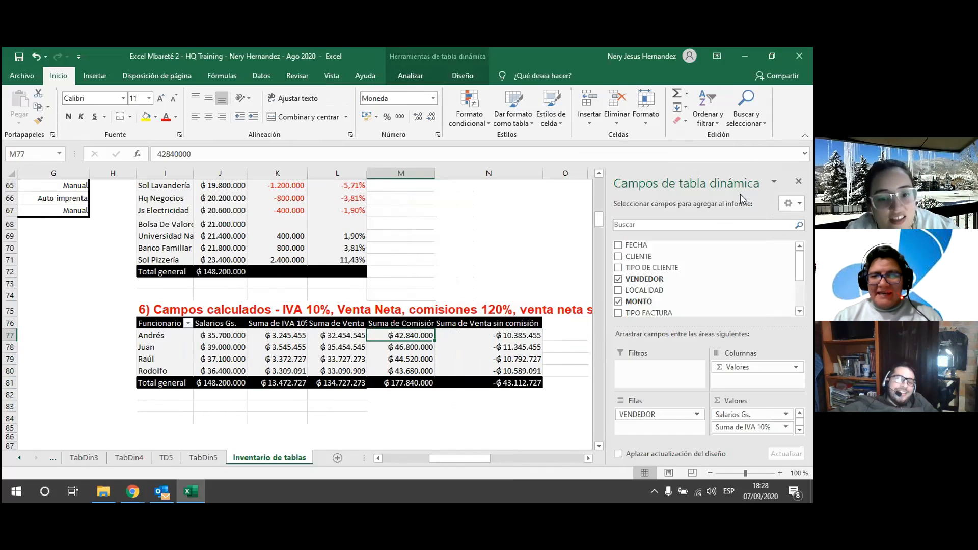
key(Right)
key(Right)
key(Left)
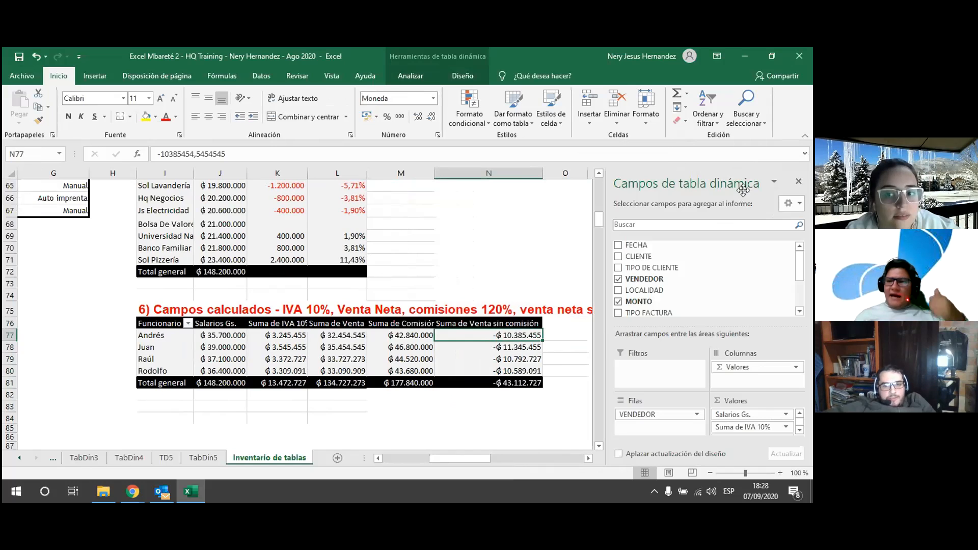
click(465, 321)
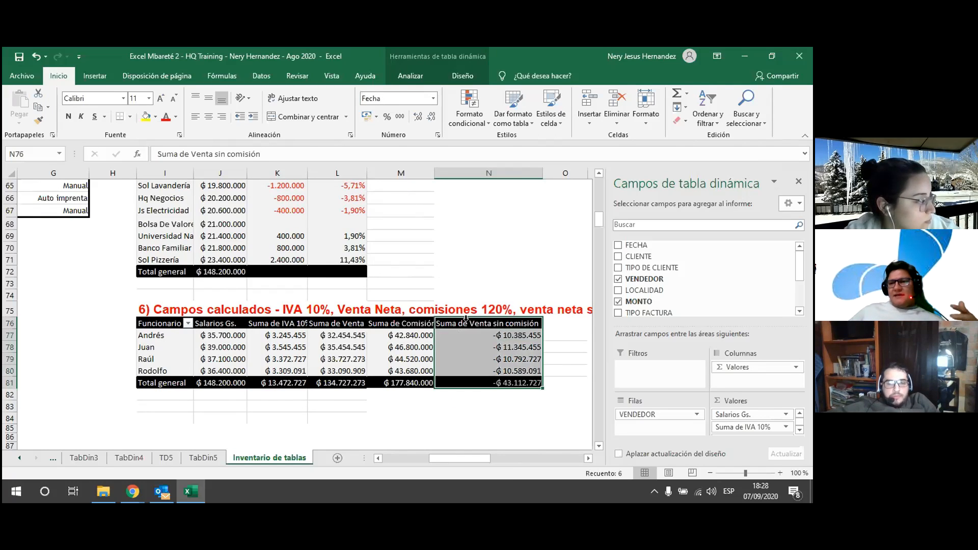
click(464, 324)
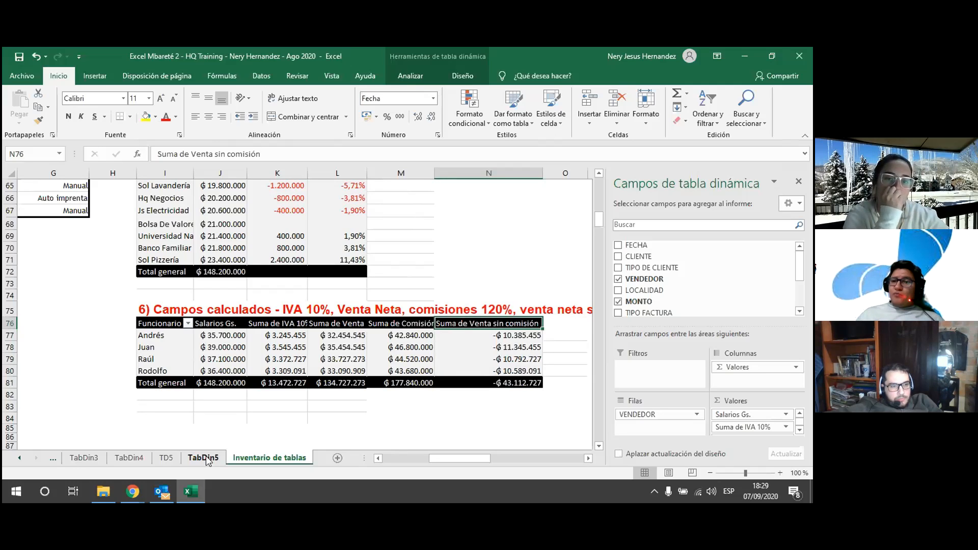
Step: Replace all occurrences of "suma de" with nothing in the sixth pivot table's headers K76:N76
drag(257, 318, 448, 324)
drag(293, 325, 509, 330)
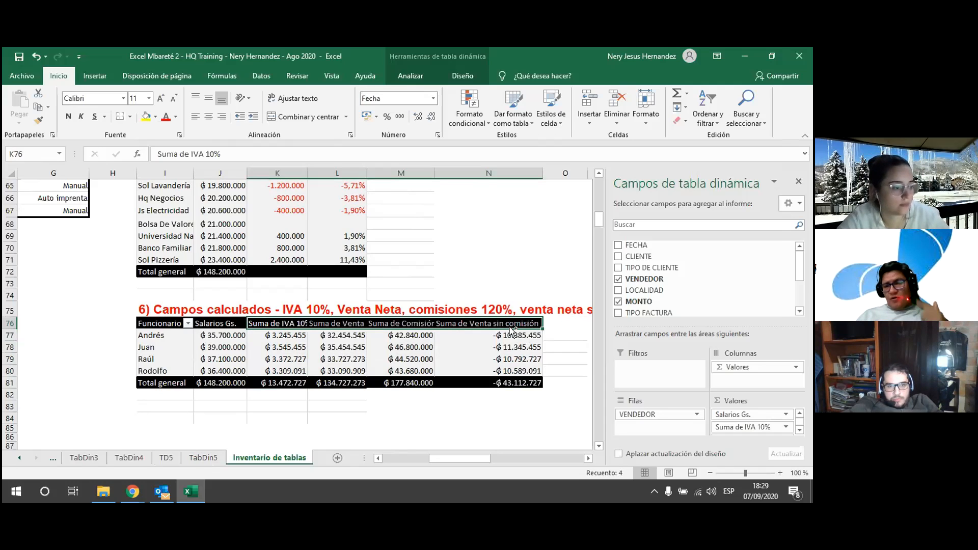
key(ctrl+l)
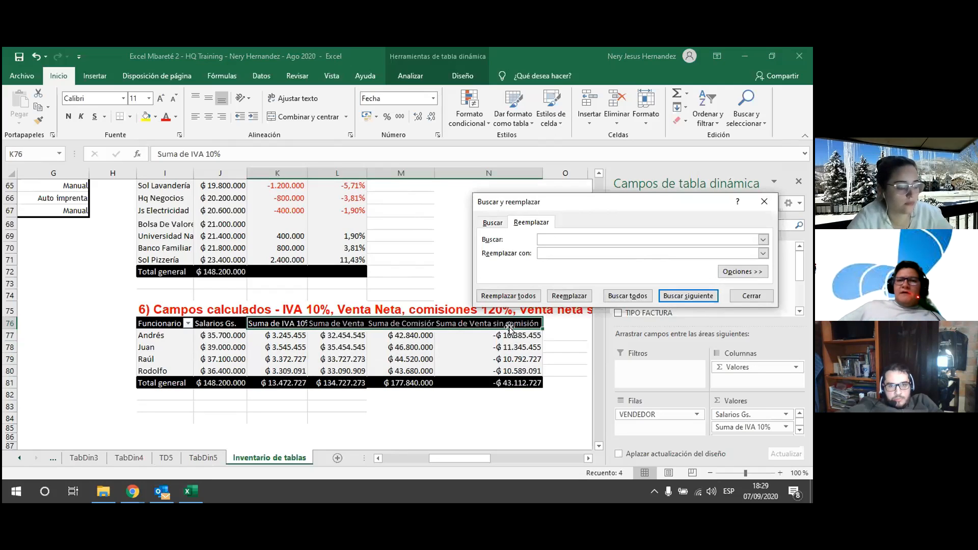
click(493, 223)
text(suma)
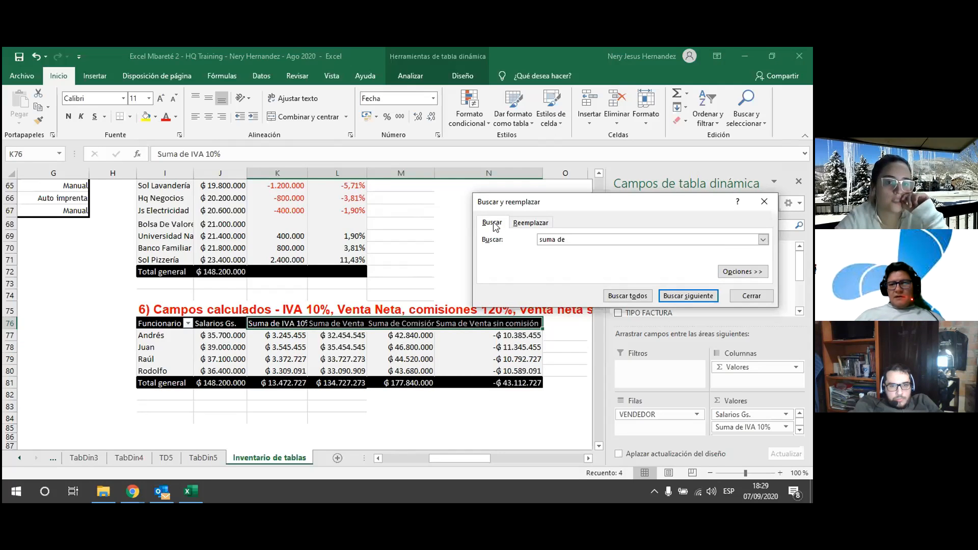
text( de)
click(530, 223)
click(554, 253)
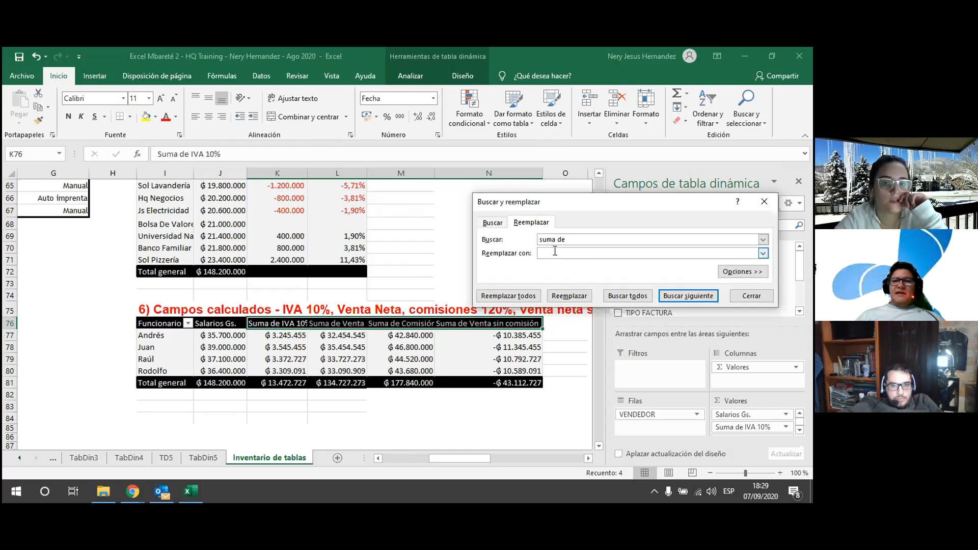
click(509, 296)
click(423, 303)
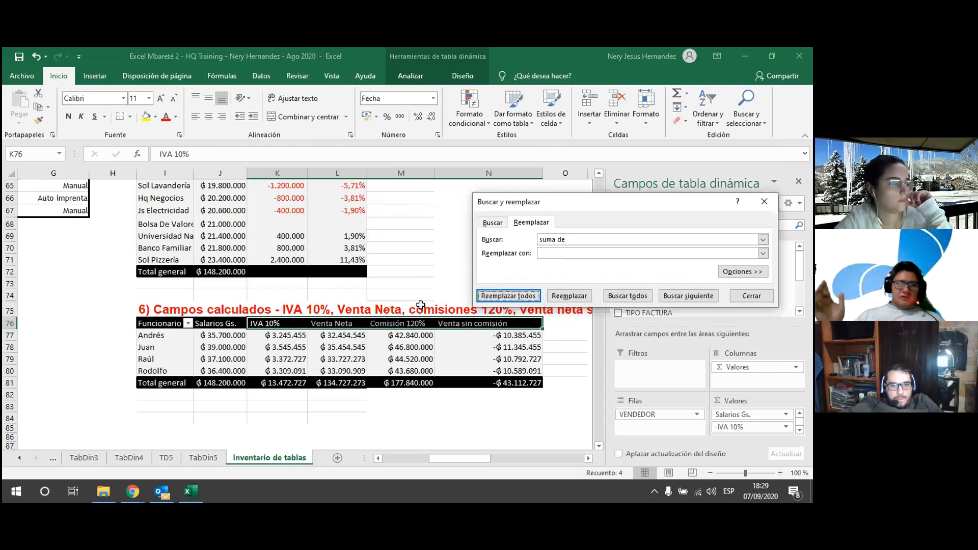
click(764, 202)
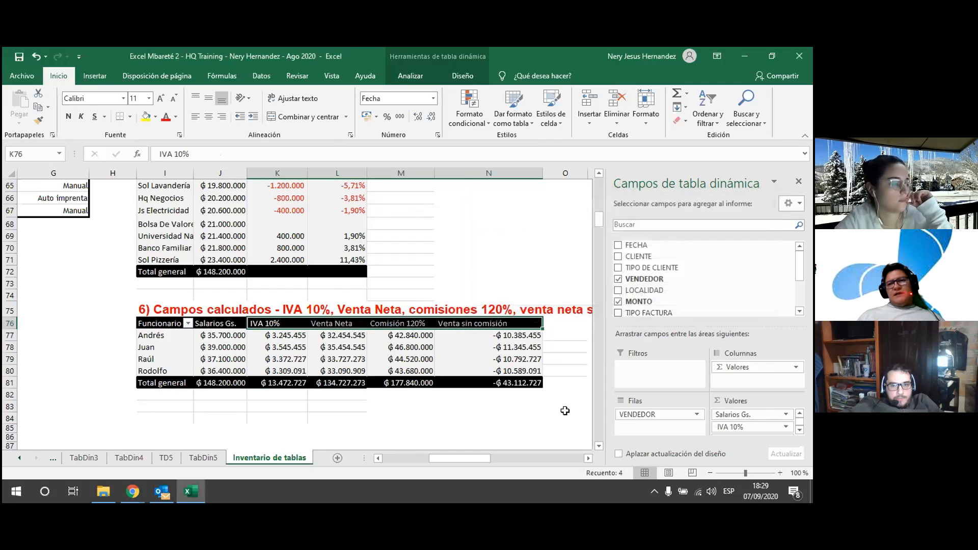
Step: Autofit the width of column N to the Venta sin comisión column's contents
click(559, 421)
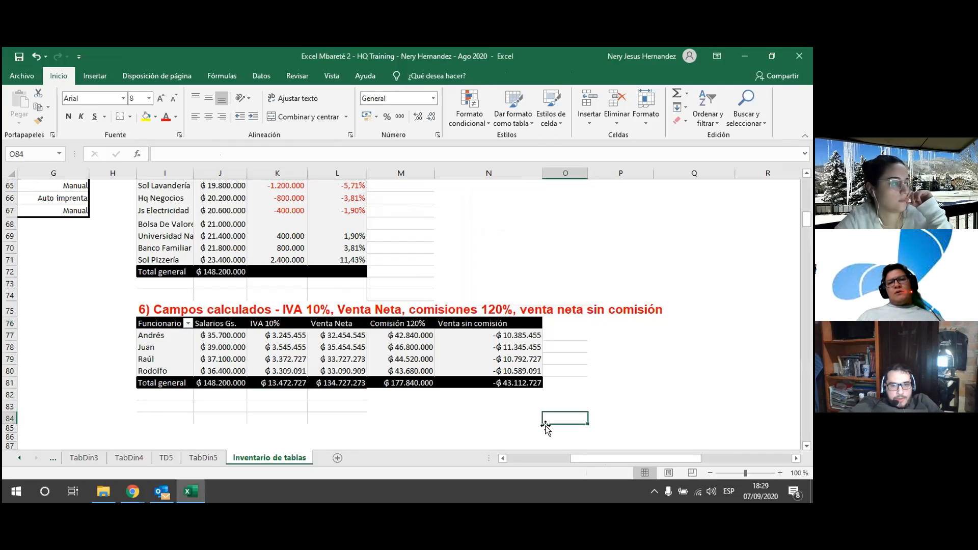
double_click(543, 173)
click(423, 419)
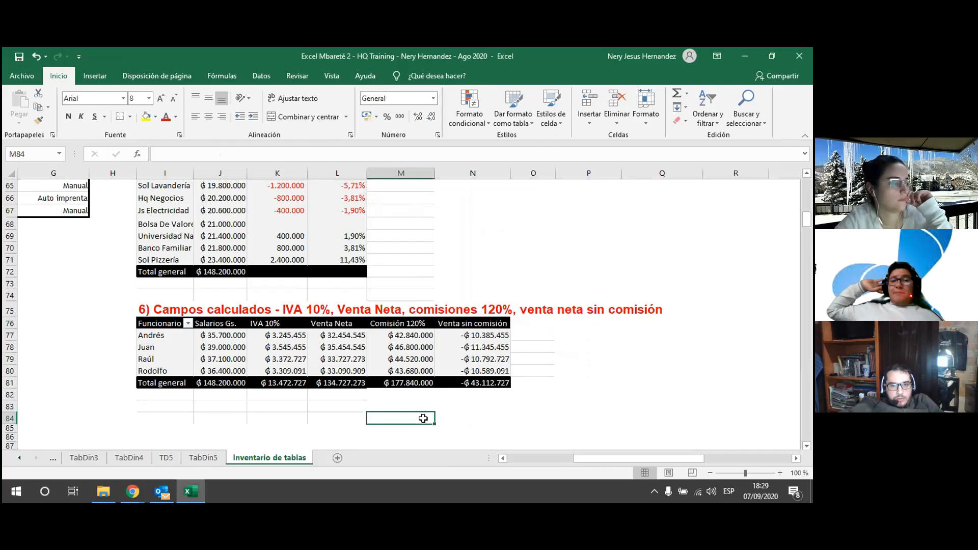
click(407, 407)
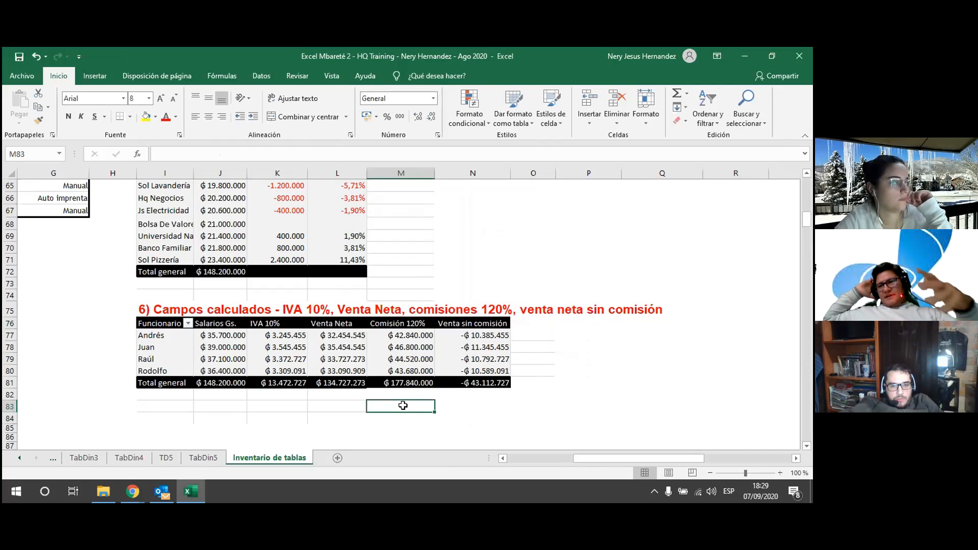
Step: Look over the pivot tables on the Inventario de tablas sheet and save the workbook
drag(654, 451, 635, 459)
scroll(565, 390, up, 6)
scroll(565, 390, up, 15)
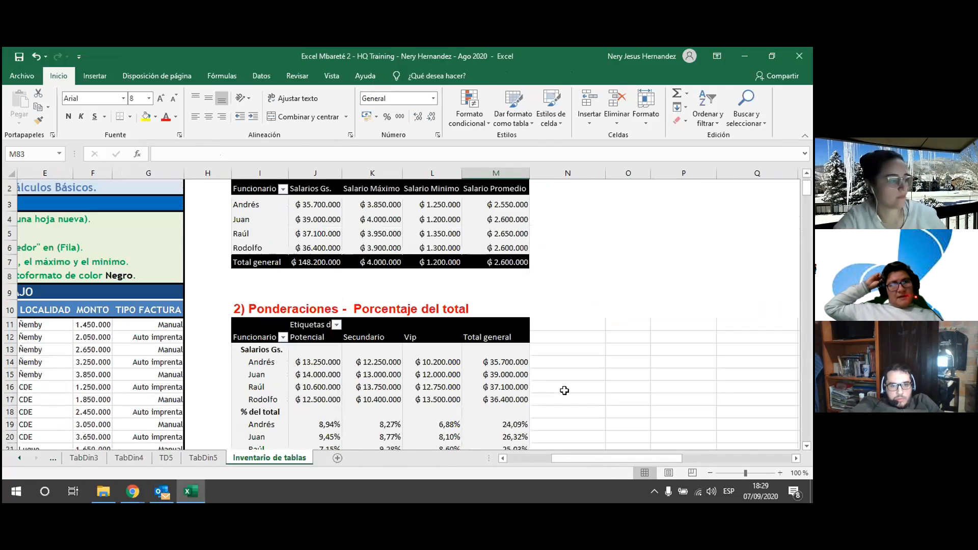
scroll(565, 390, down, 6)
scroll(565, 390, down, 16)
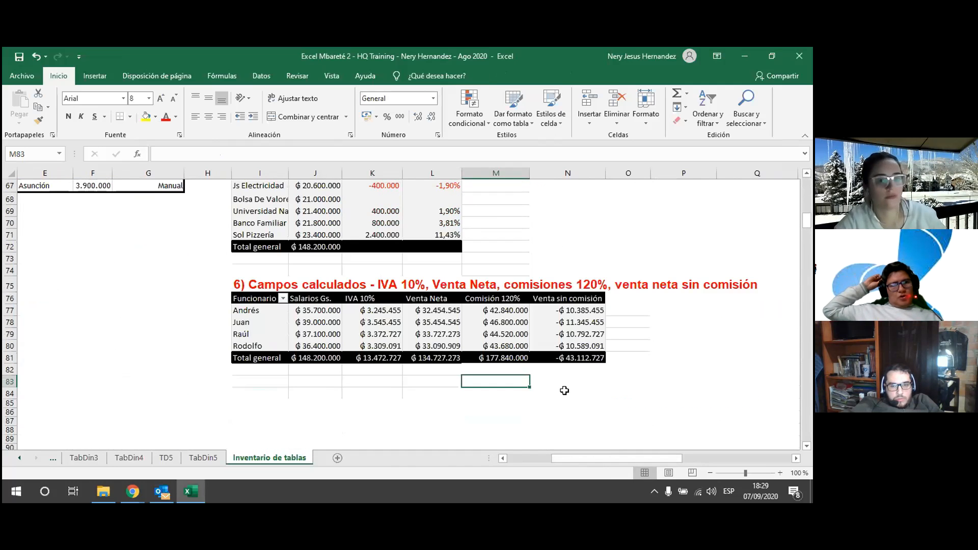
click(19, 57)
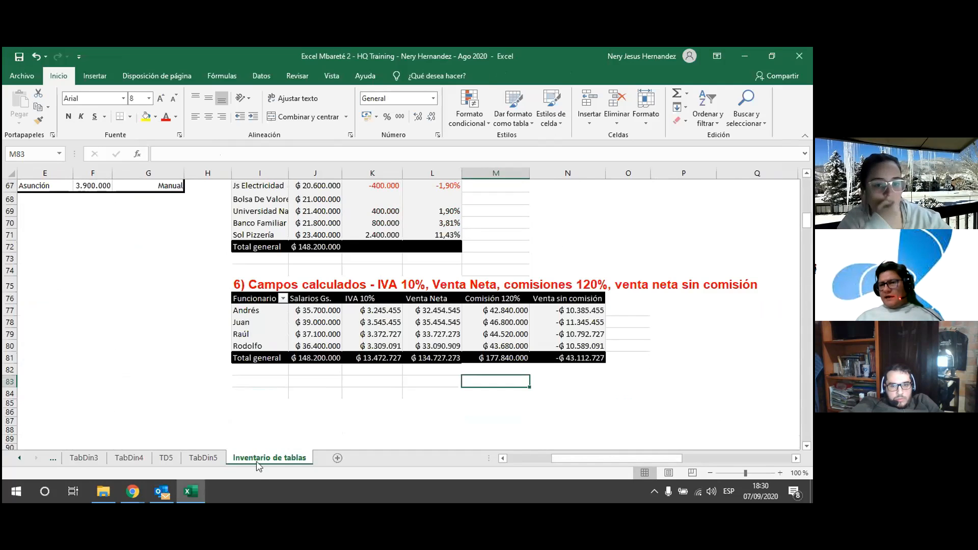
Step: Close the workbook and stop sharing the screen in the Zoom meeting
click(801, 53)
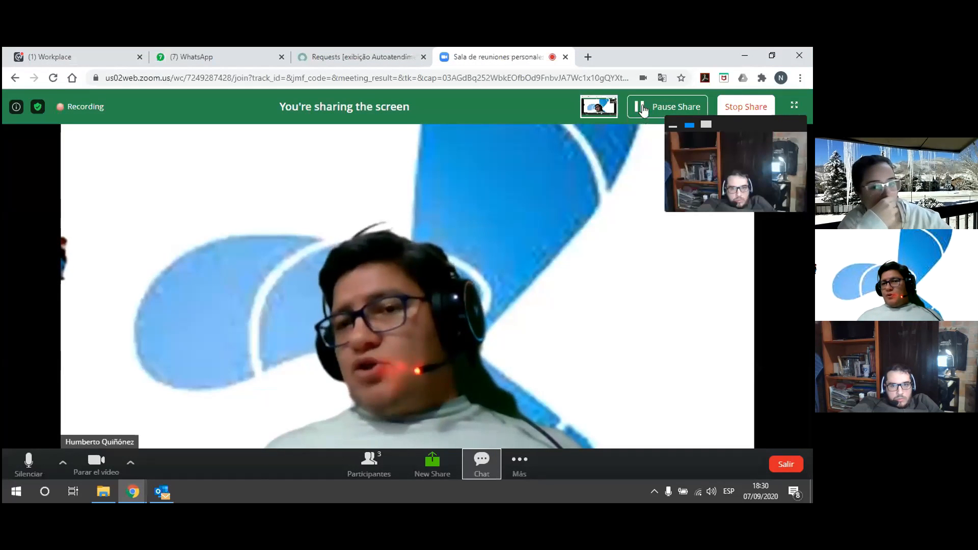
click(747, 107)
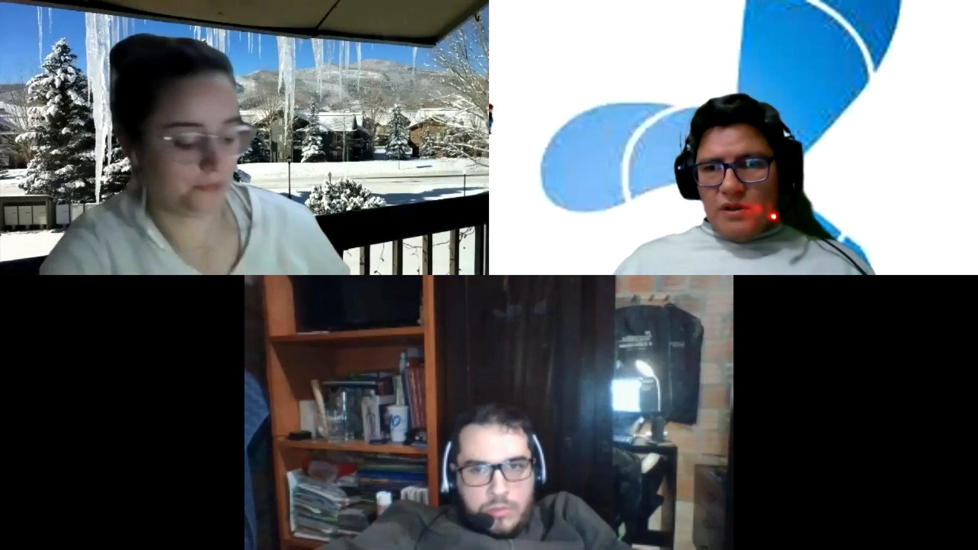